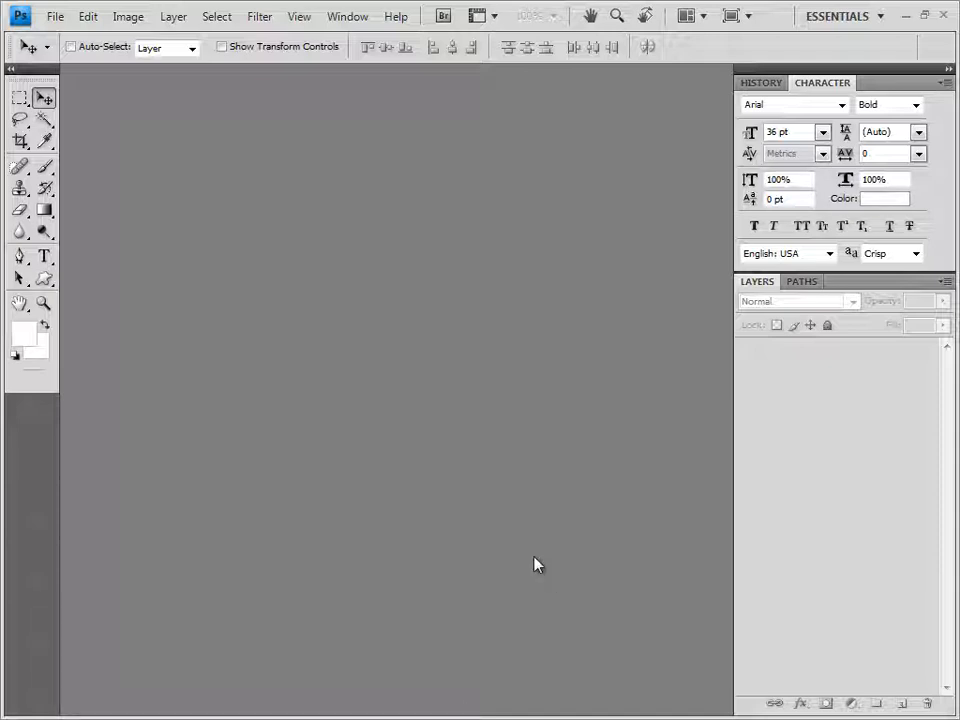
Create a new document 600 pixels wide and 400 pixels high, and float it in its own window.
key("ctrl+n")
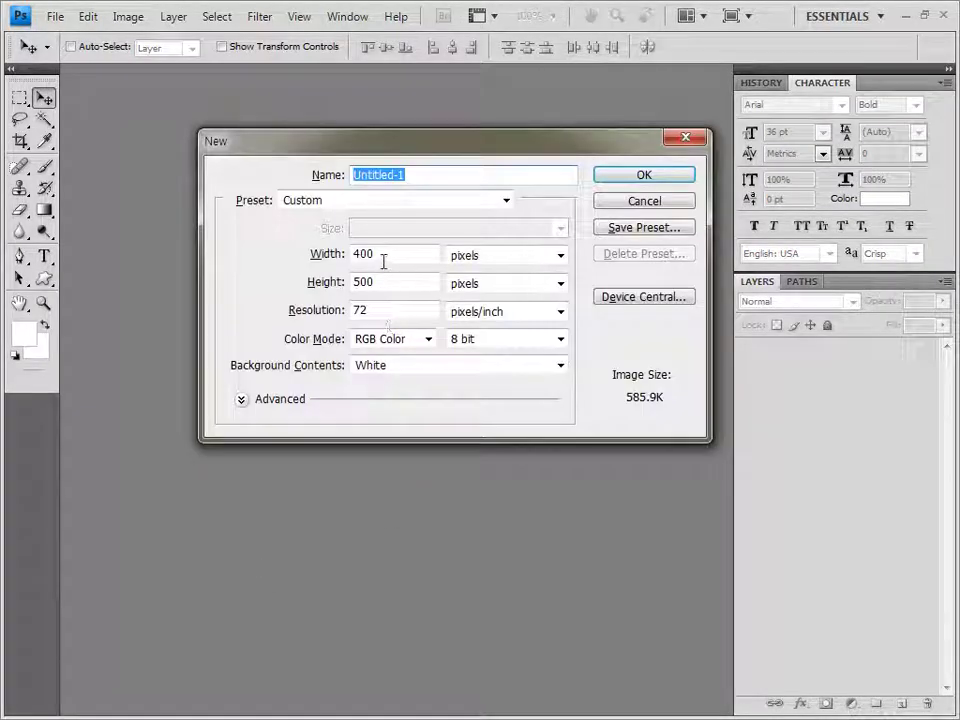
left_click_drag(384, 256, 213, 254)
type("600")
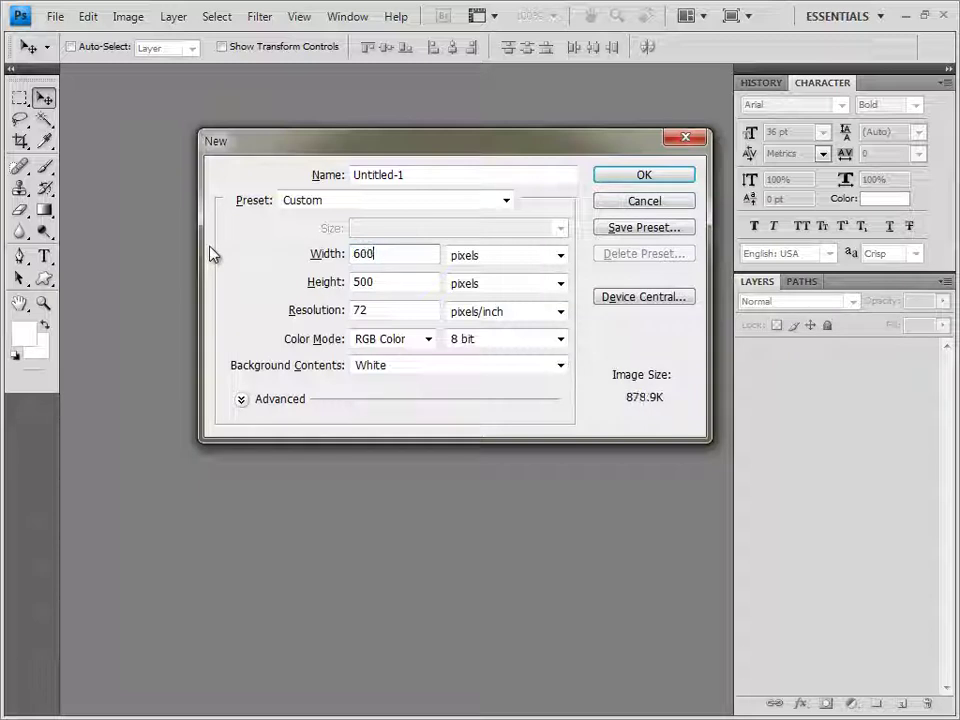
left_click_drag(410, 290, 156, 283)
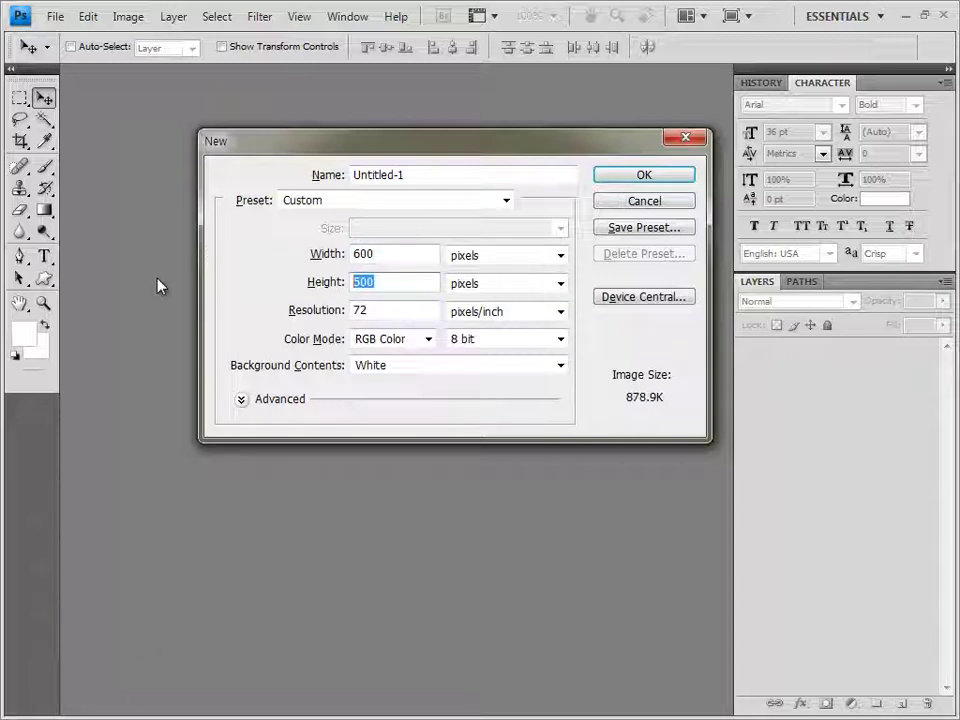
type("400")
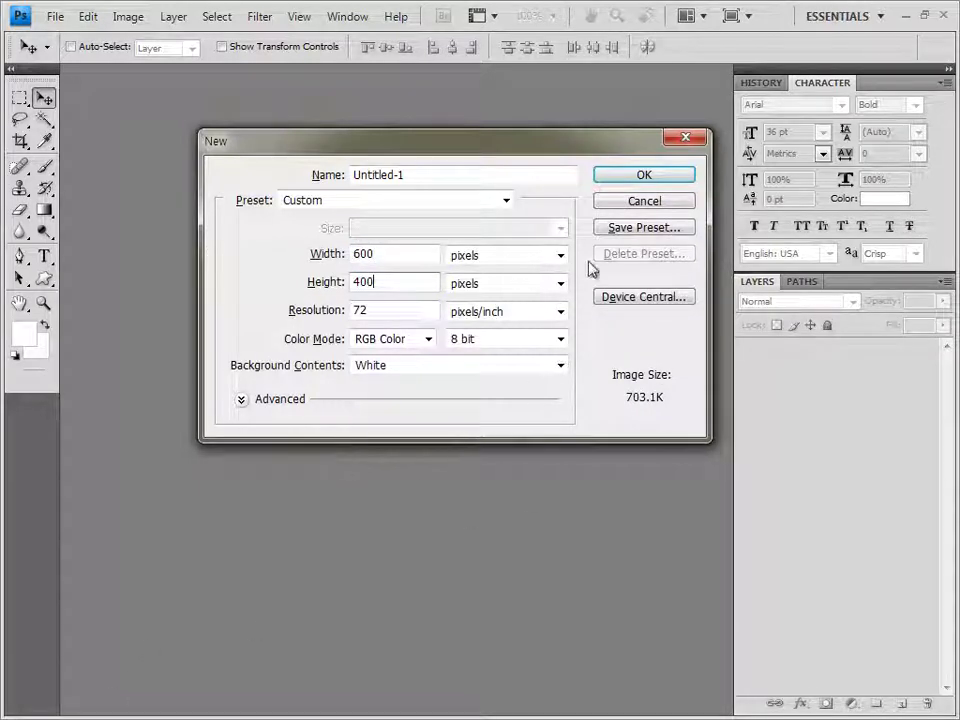
left_click(641, 174)
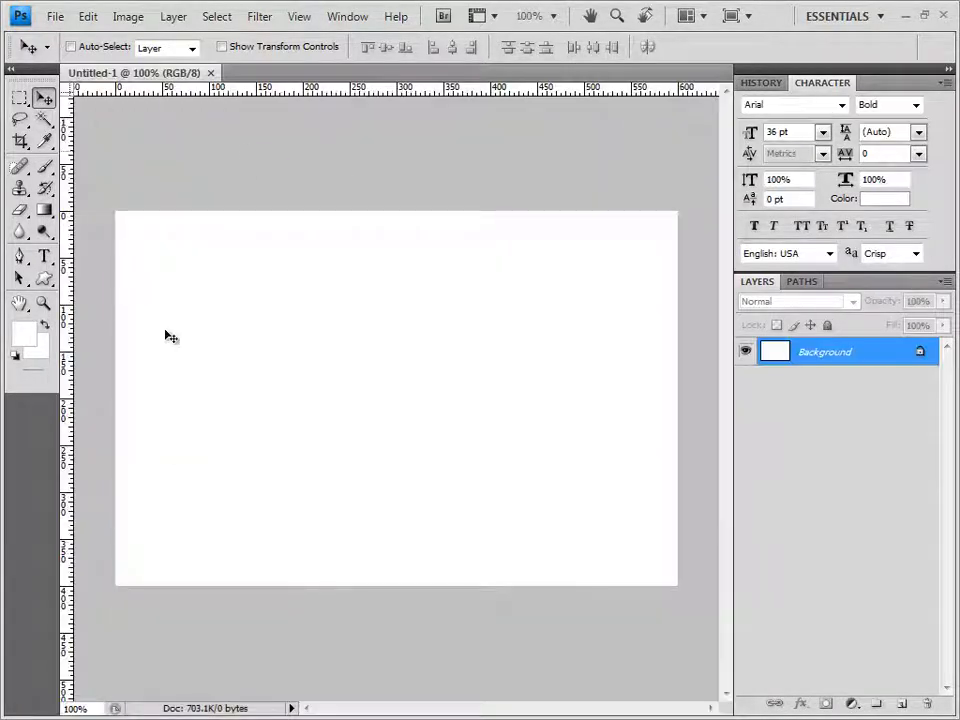
left_click_drag(126, 76, 366, 130)
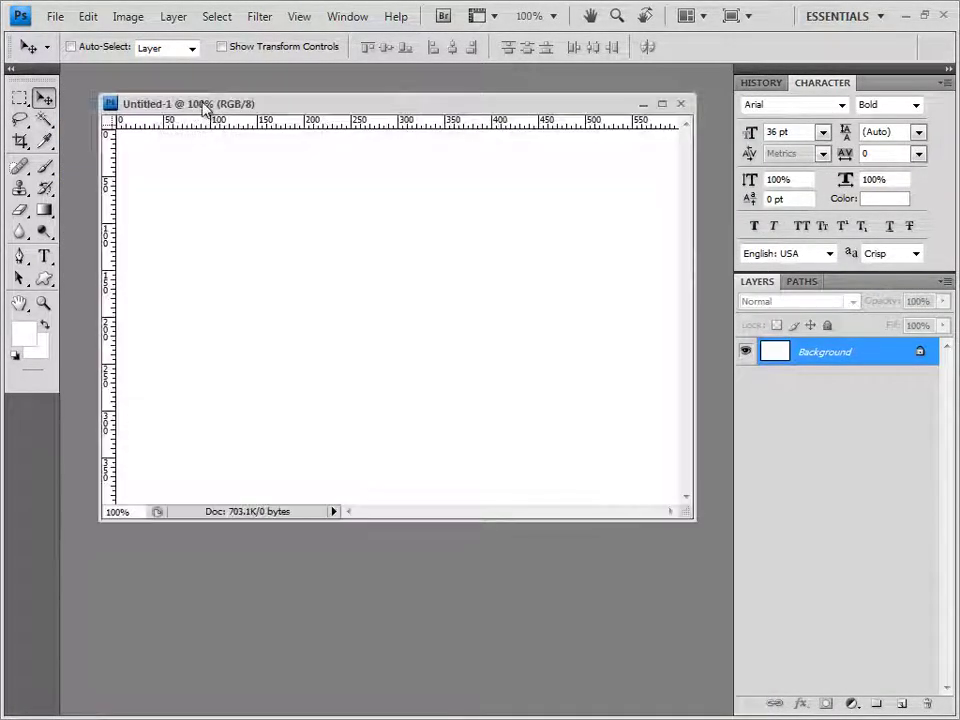
left_click_drag(203, 106, 200, 143)
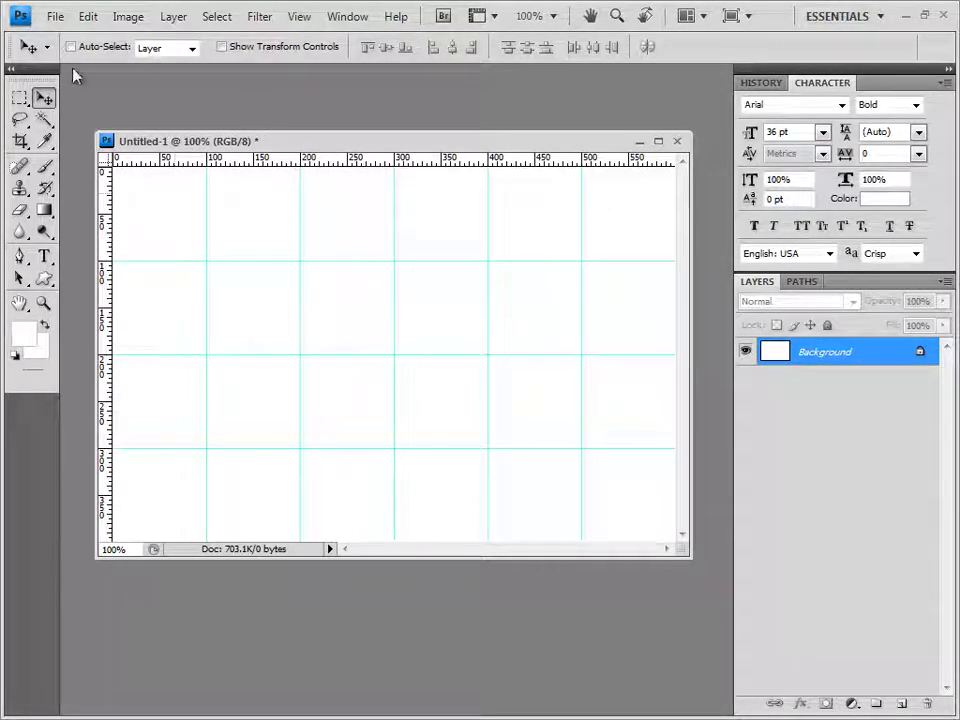
Save the document in Photoshop format as 3 in the GTQ folder.
left_click(55, 16)
left_click(88, 266)
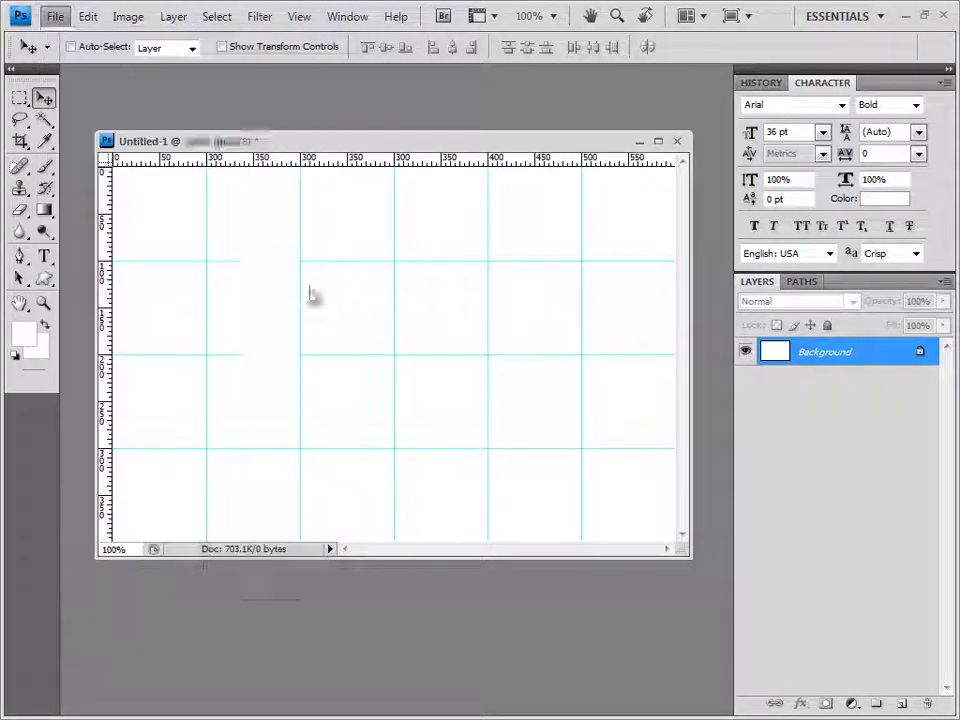
type("3")
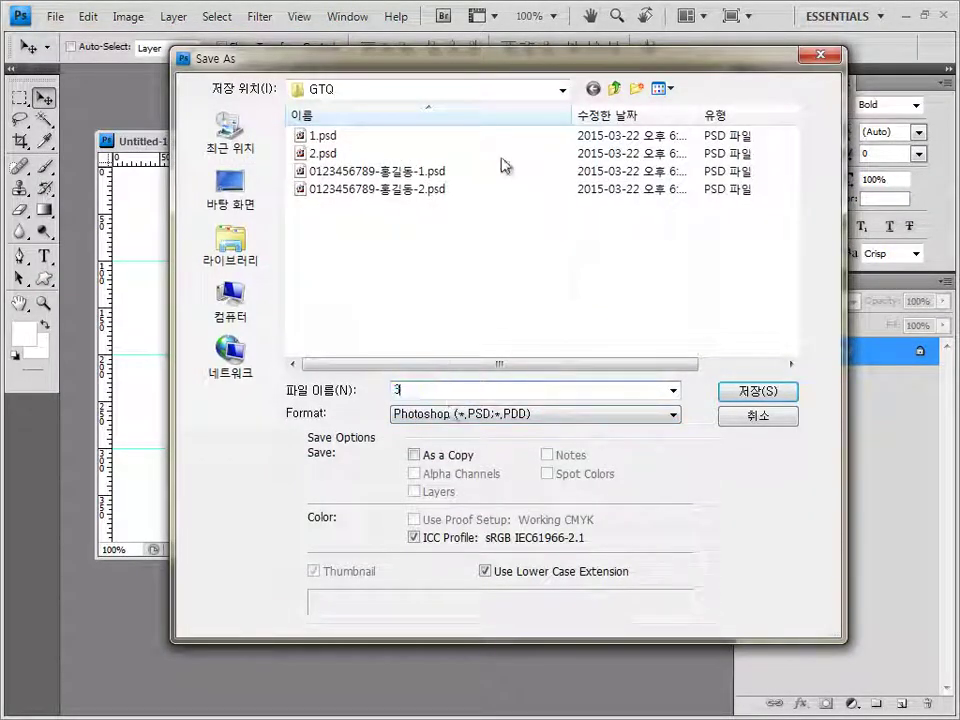
left_click(787, 396)
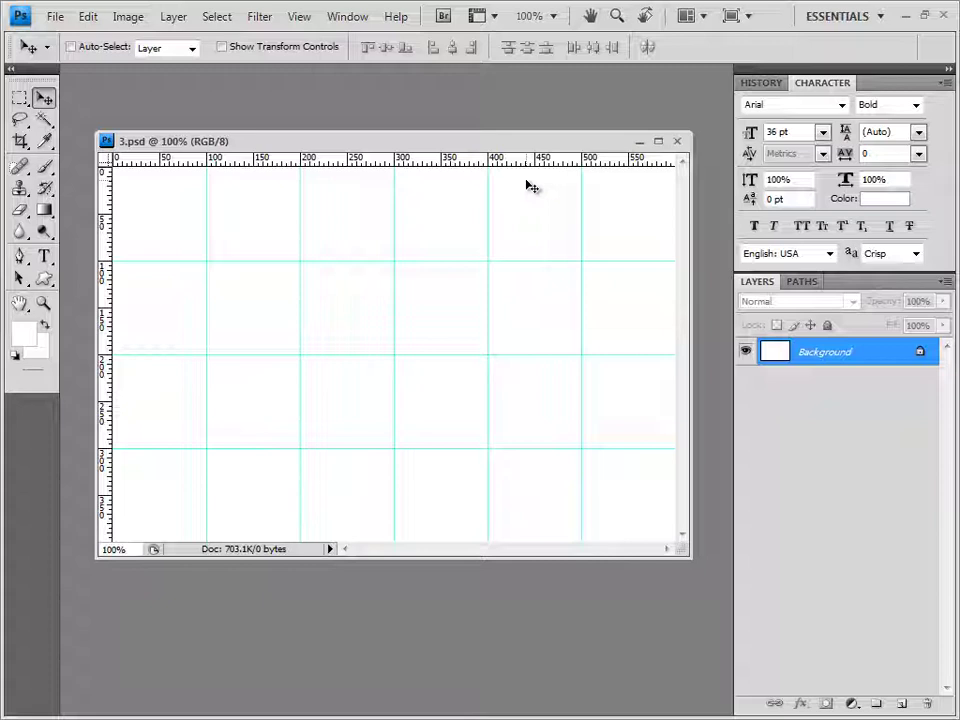
Set the foreground colour to light orange ffd189 and fill the Background layer with it.
left_click(25, 337)
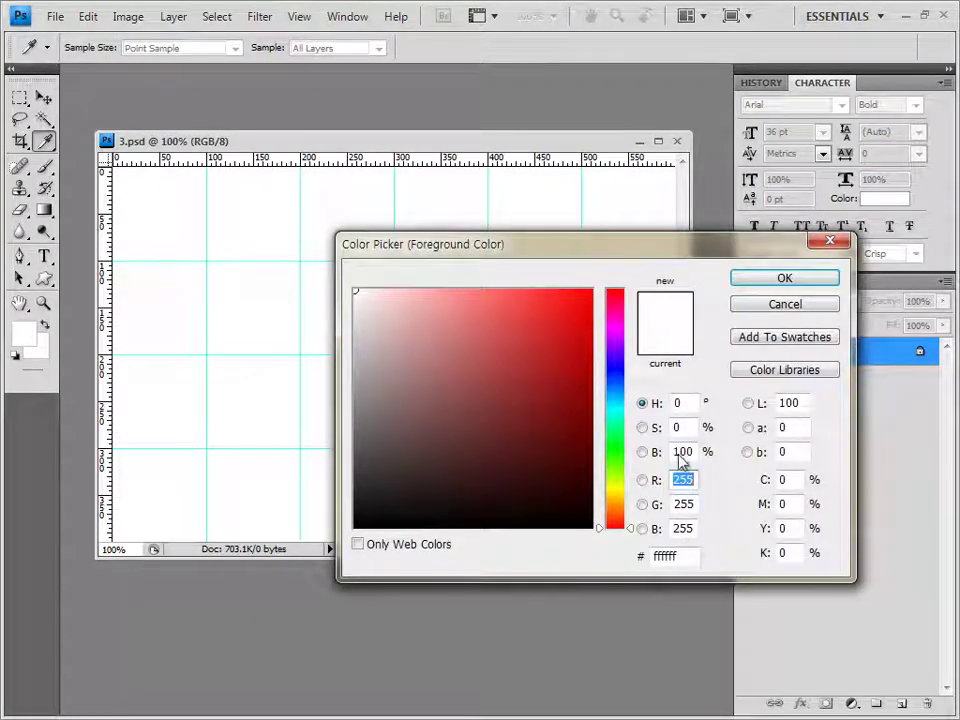
left_click(463, 289)
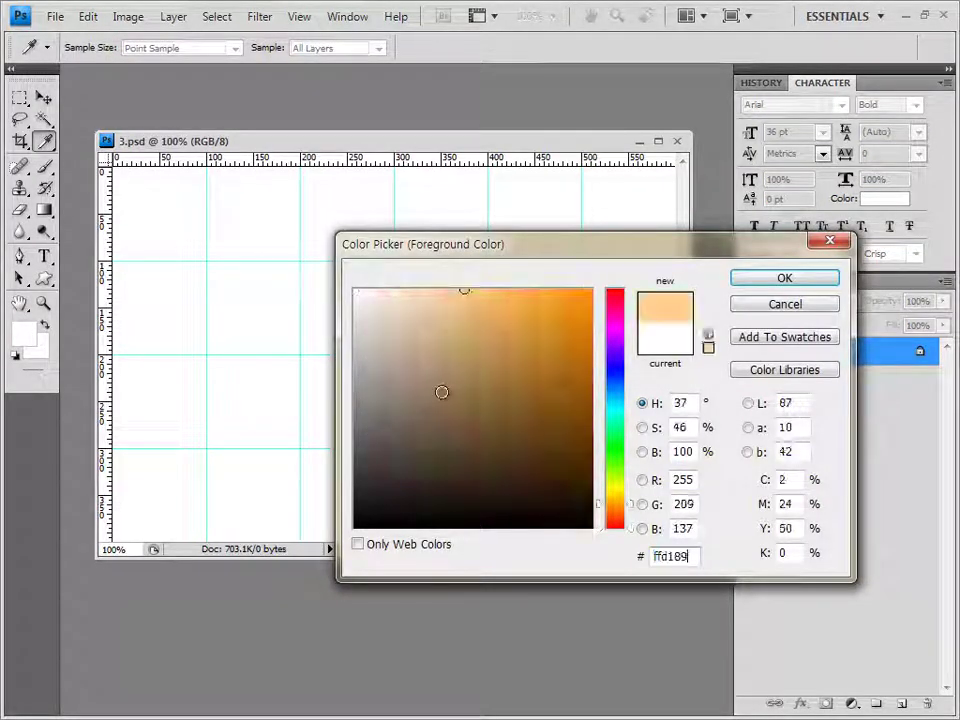
left_click(784, 278)
key("v")
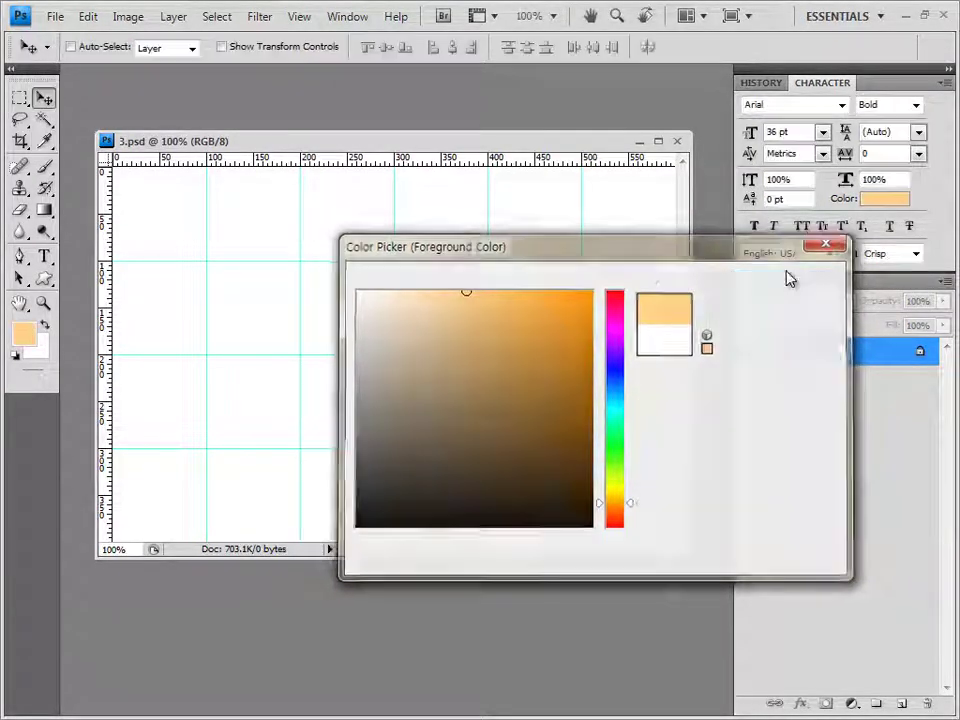
key("alt+BackSpace")
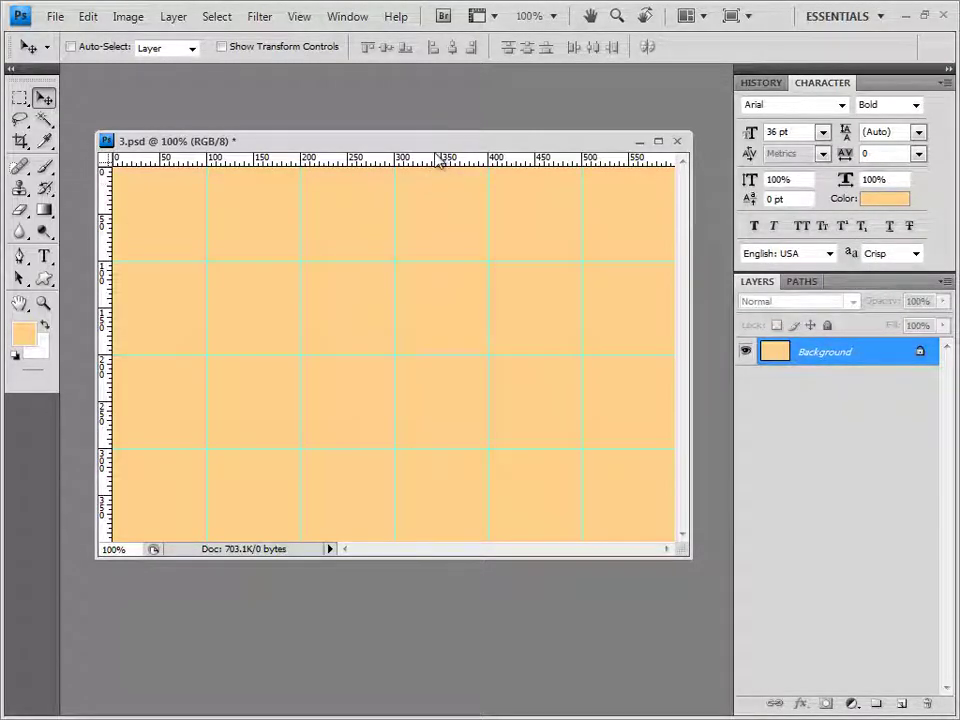
left_click_drag(437, 147, 436, 163)
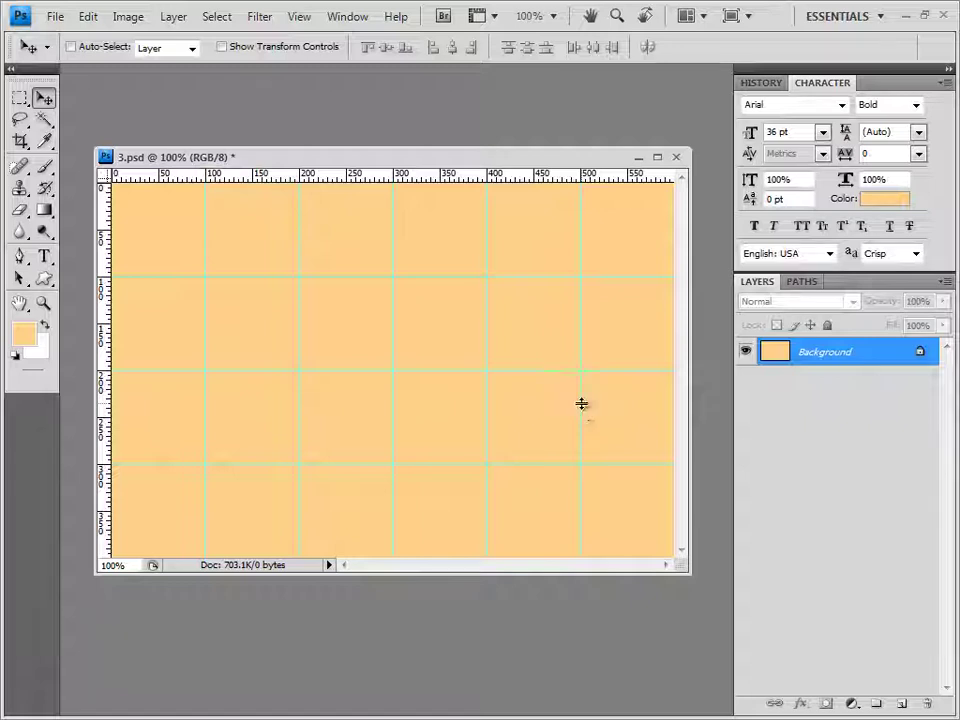
Switch to the file browser and open 1급-7.jpg from the 기출문제03 folder in Photoshop, undocked from the main window.
key("alt+Tab")
left_click(533, 410)
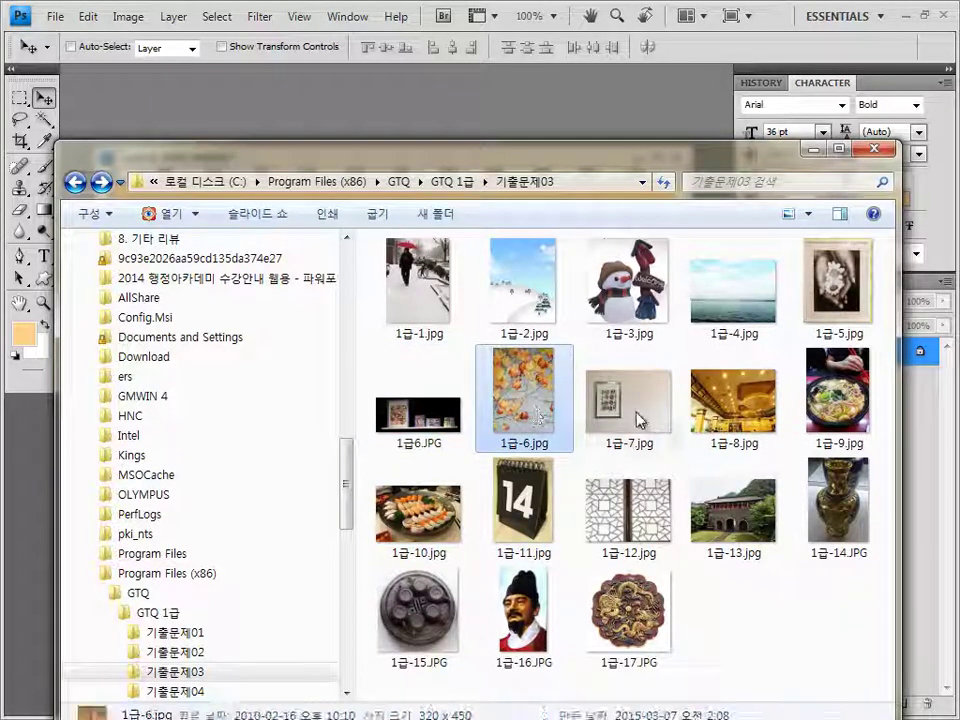
left_click_drag(634, 420, 467, 98)
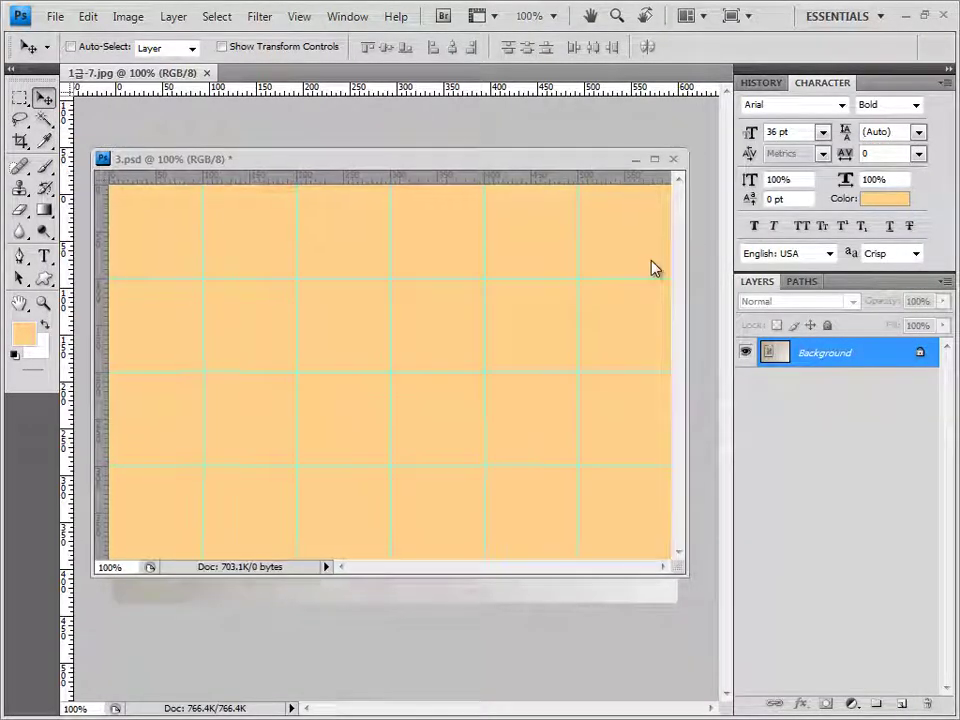
left_click_drag(153, 72, 161, 189)
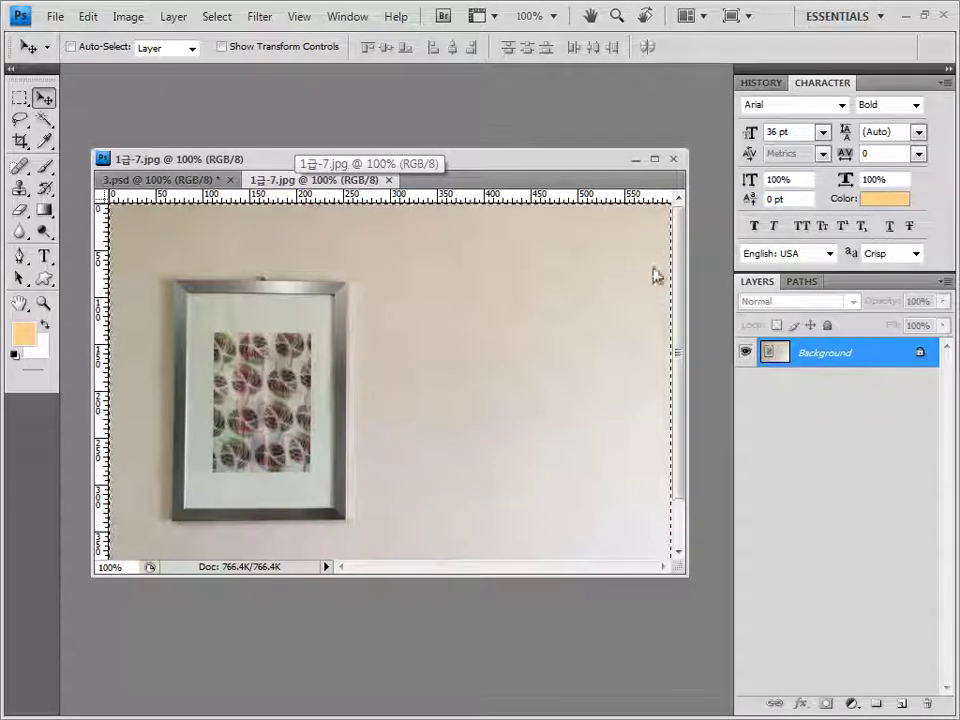
Copy the entire framed-picture photo into 3.psd as a new layer, close the source, and set the layer's blend mode to Hard Light.
key("ctrl+a")
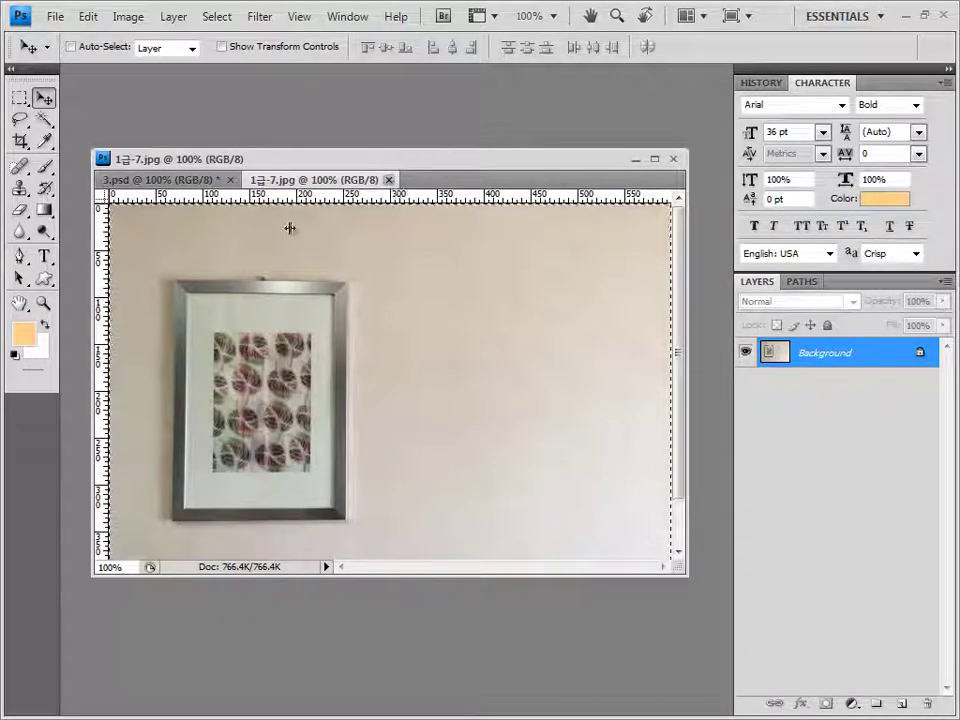
key("ctrl+w")
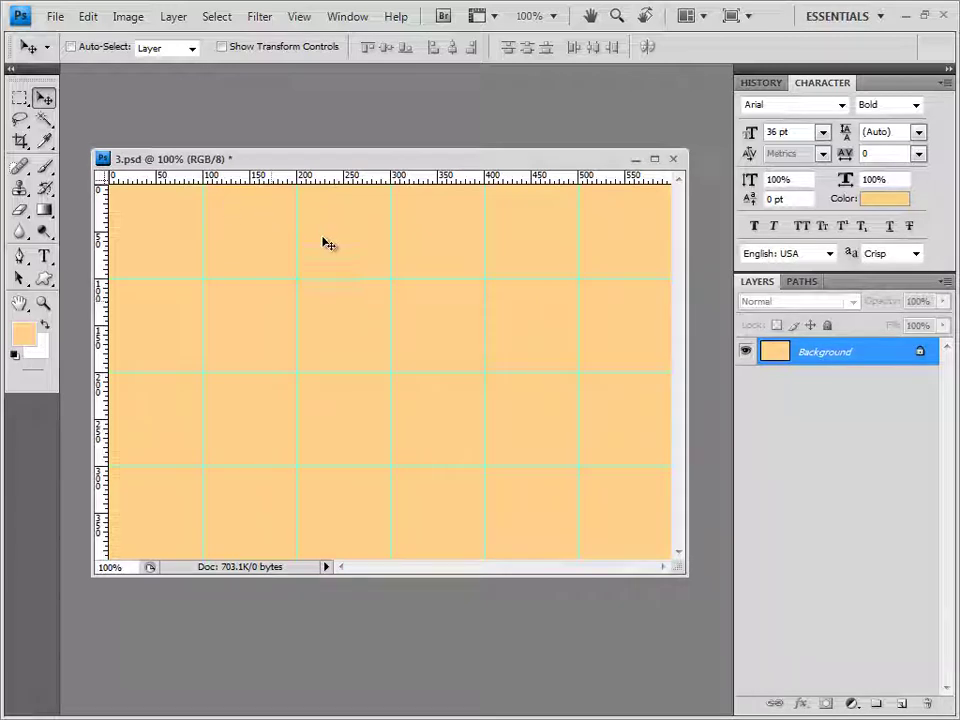
key("ctrl+v")
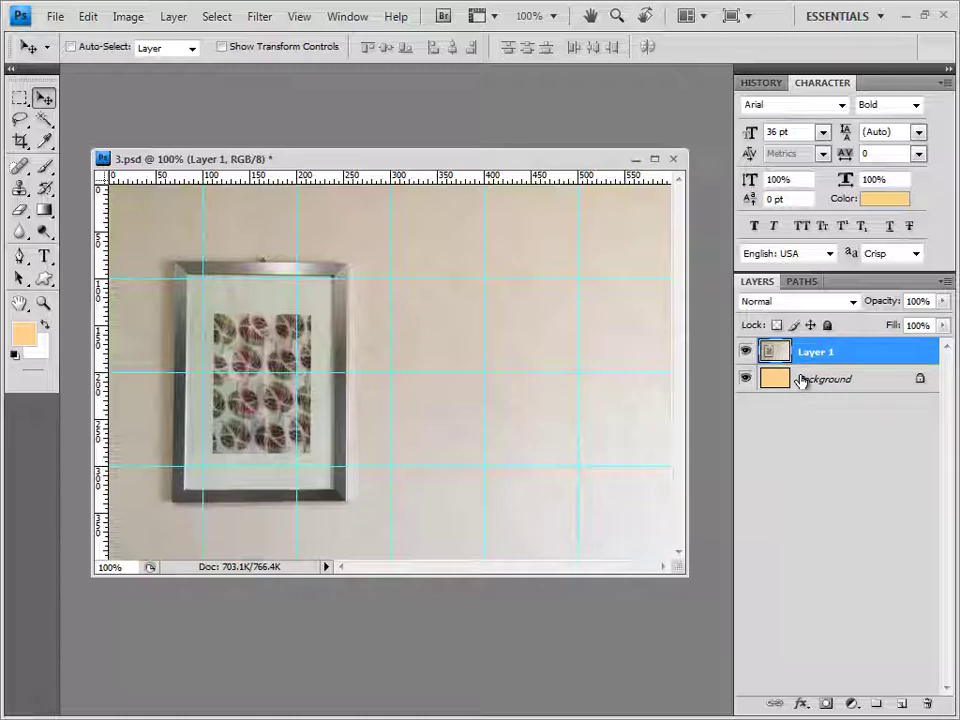
left_click(854, 305)
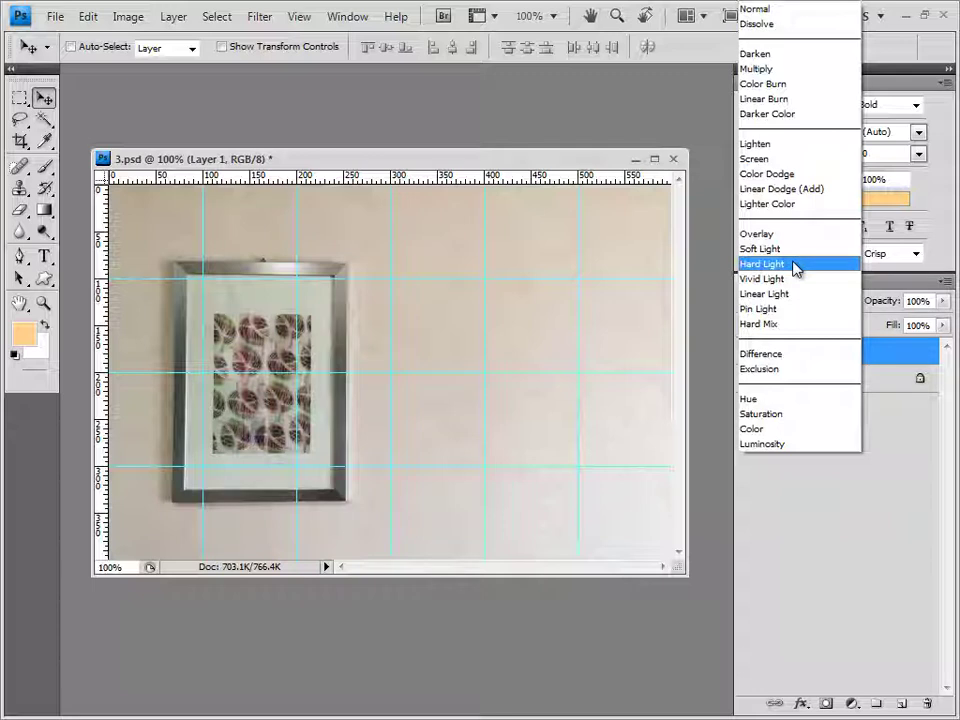
left_click(797, 266)
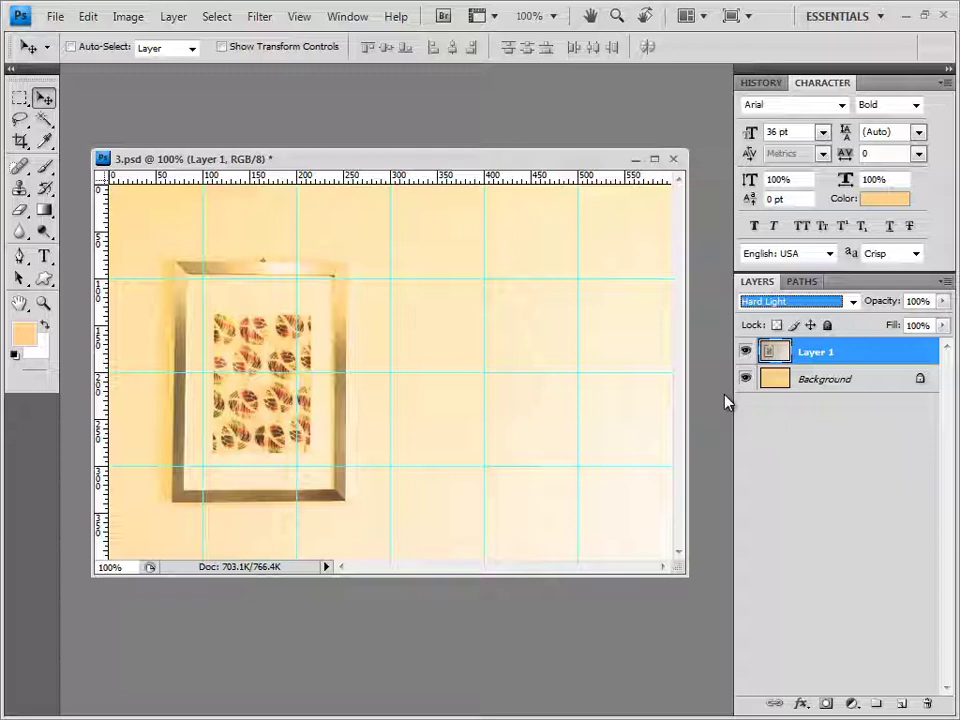
Switch to the file browser and open 1급-8.jpg in Photoshop as a floating window.
key("alt+Tab")
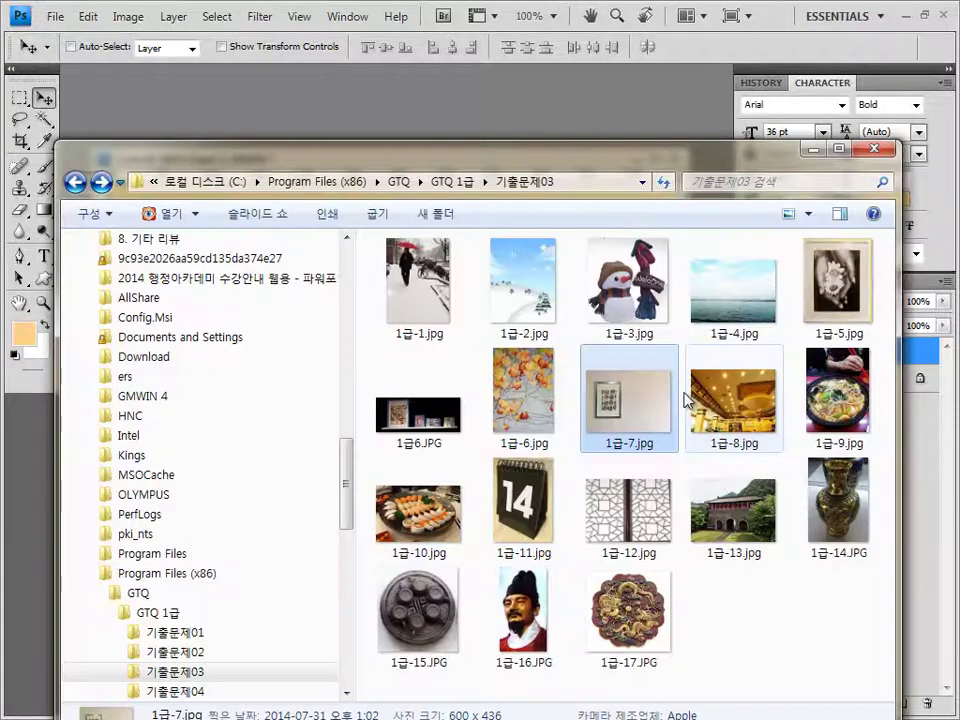
left_click_drag(748, 440, 535, 100)
left_click_drag(148, 70, 208, 350)
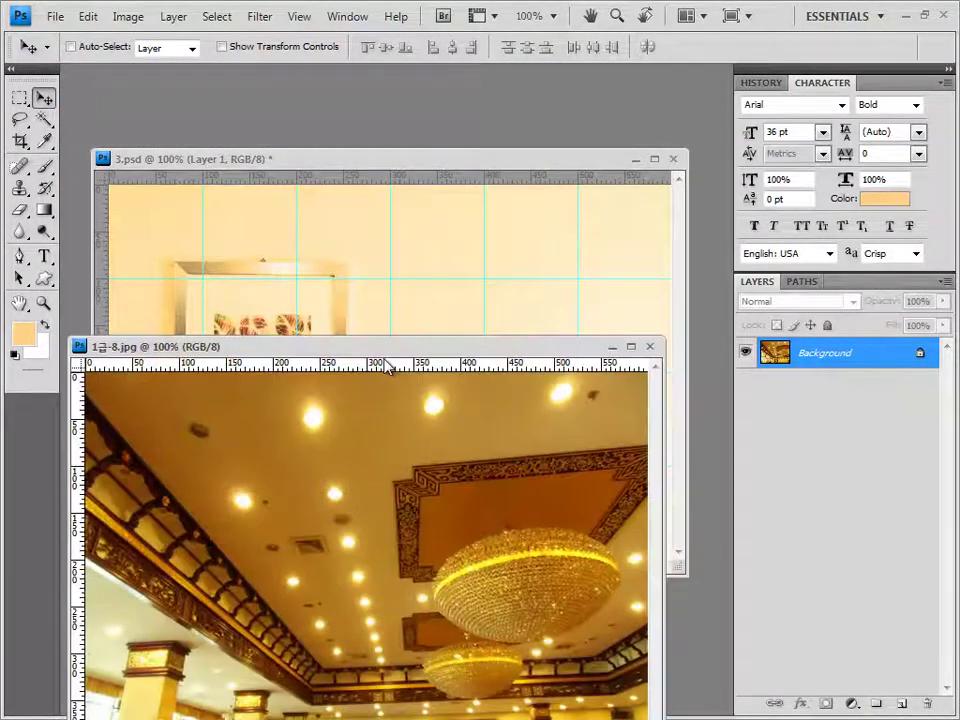
left_click_drag(381, 292, 386, 144)
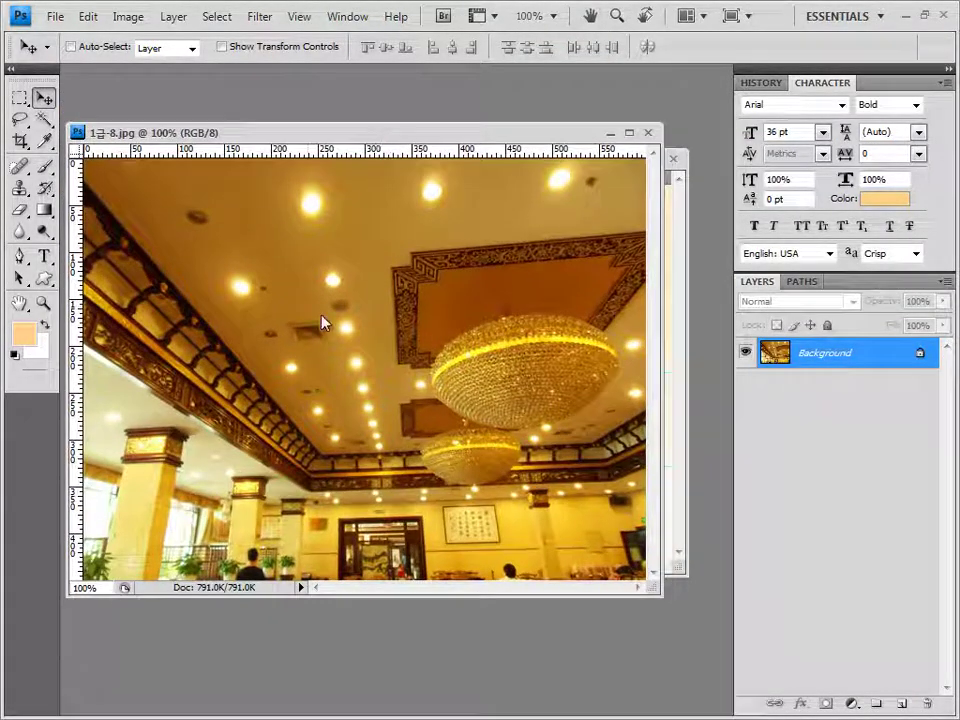
Copy the entire chandelier photo, close its file, and paste it into 3.psd as a new layer.
key("ctrl+a")
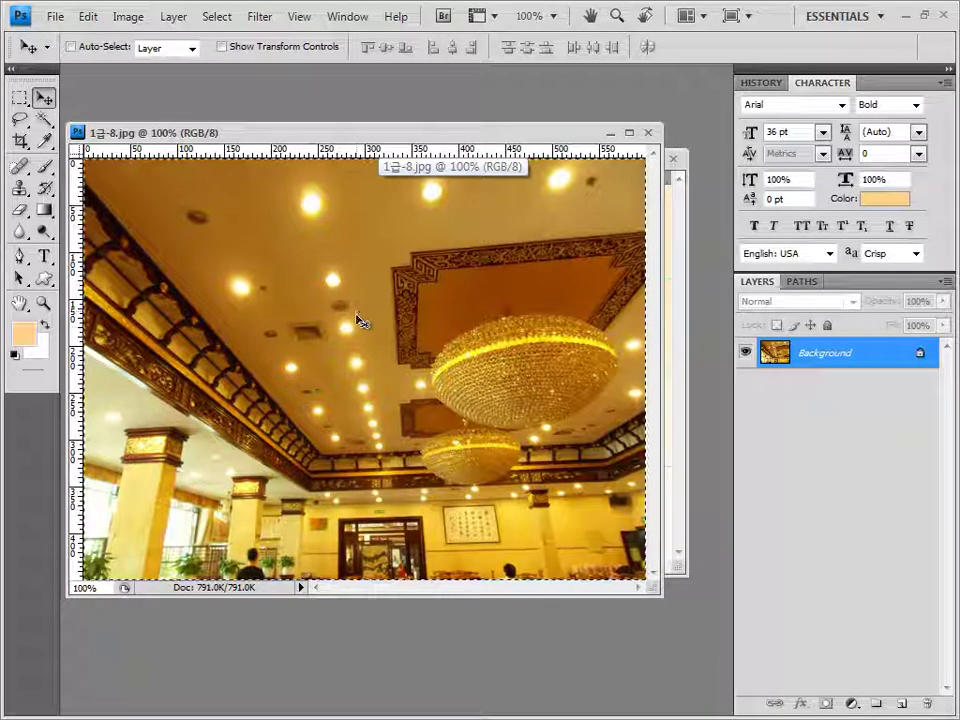
left_click(648, 132)
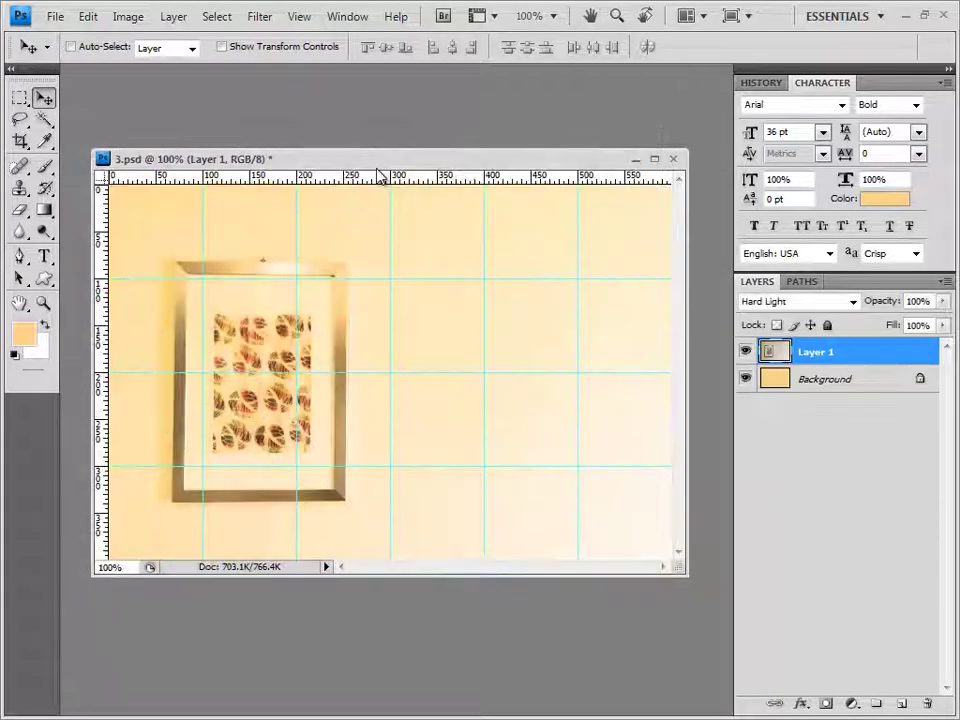
key("ctrl+v")
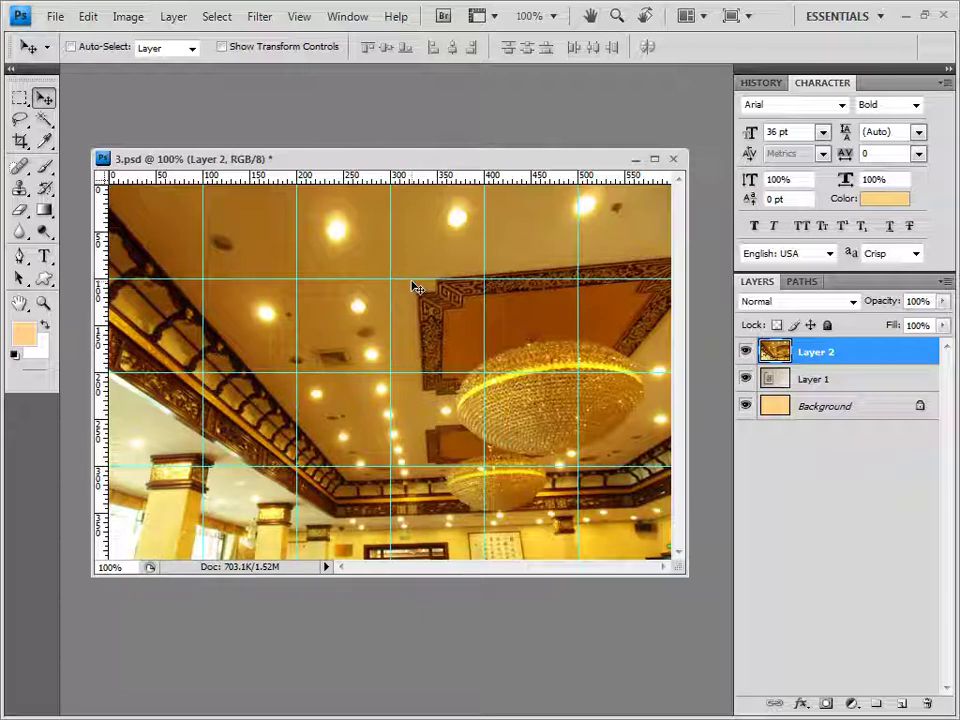
Apply the Rough Pastels artistic filter to the chandelier photo layer with its current settings.
left_click(258, 17)
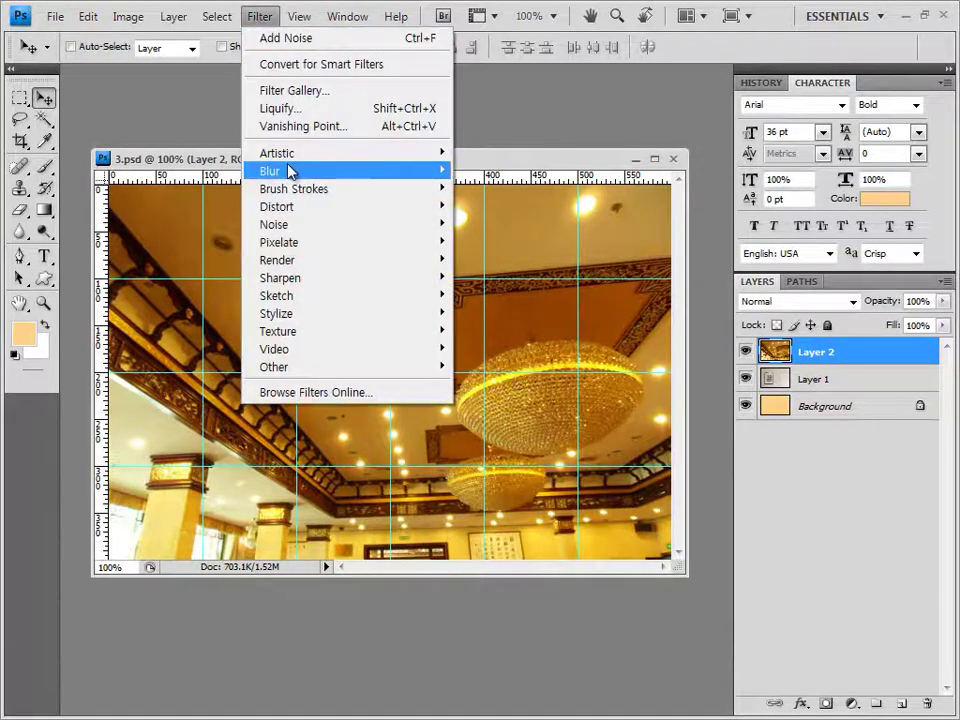
mouse_move(300, 156)
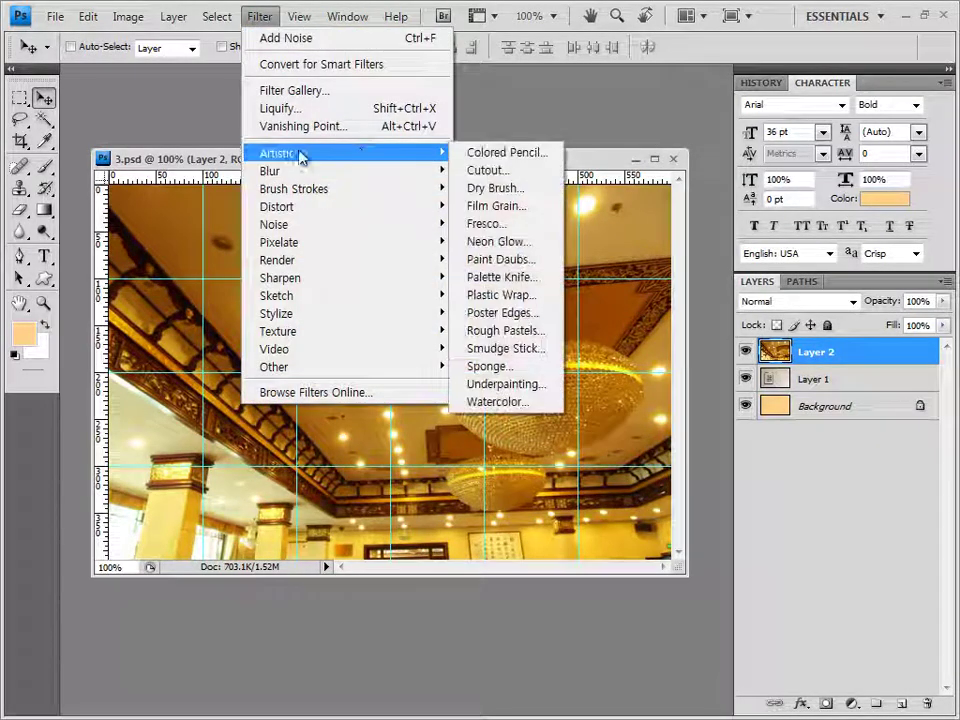
left_click(520, 331)
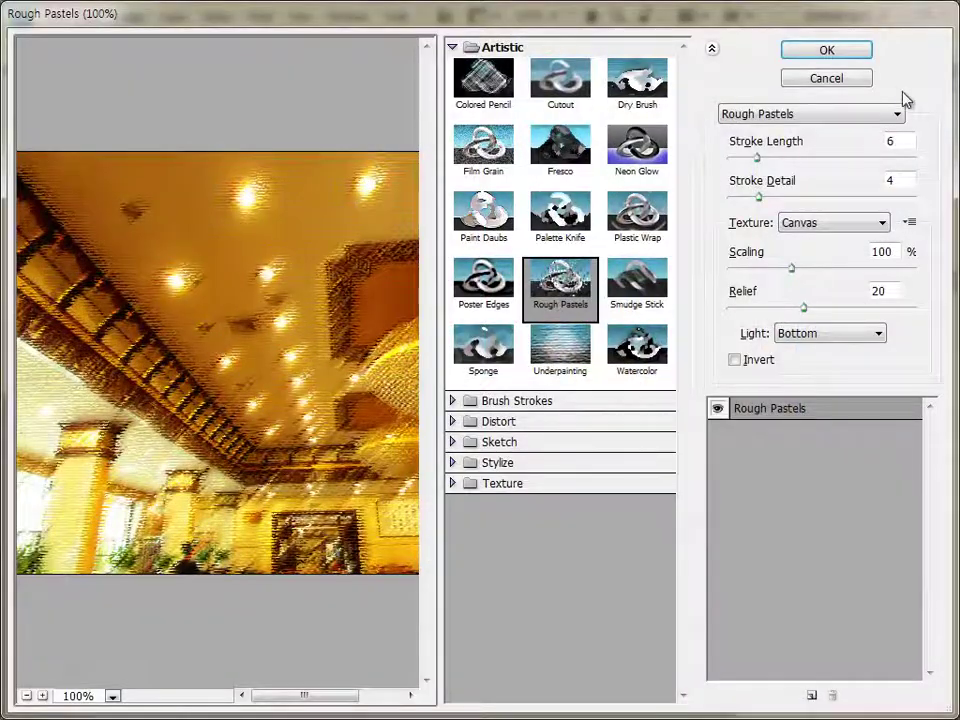
left_click(836, 56)
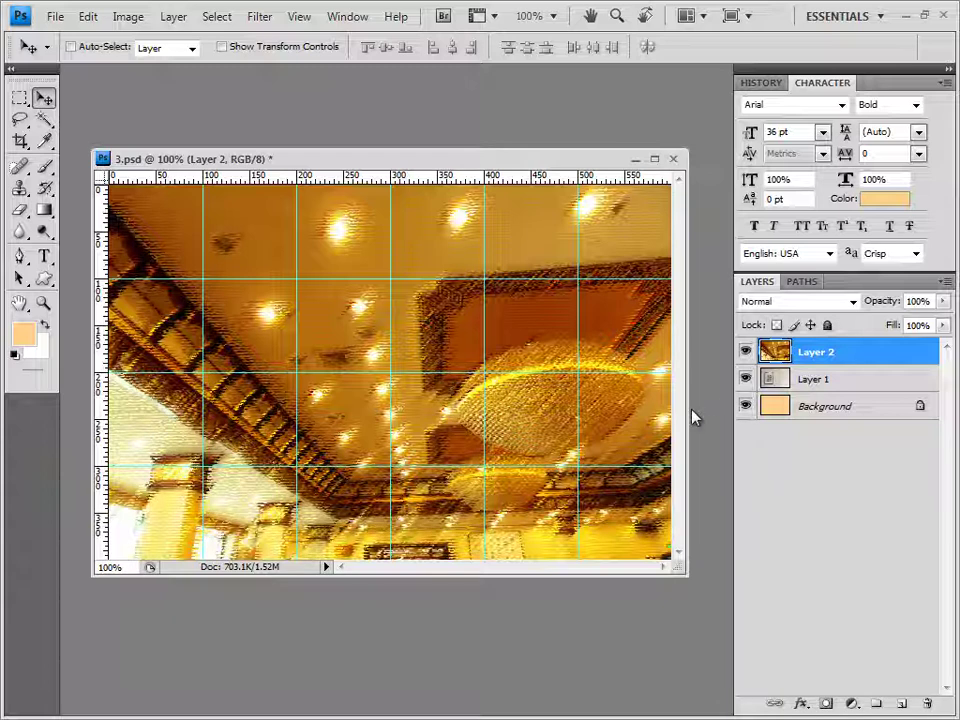
Add a layer mask to the chandelier photo layer and activate the Gradient tool.
left_click(828, 705)
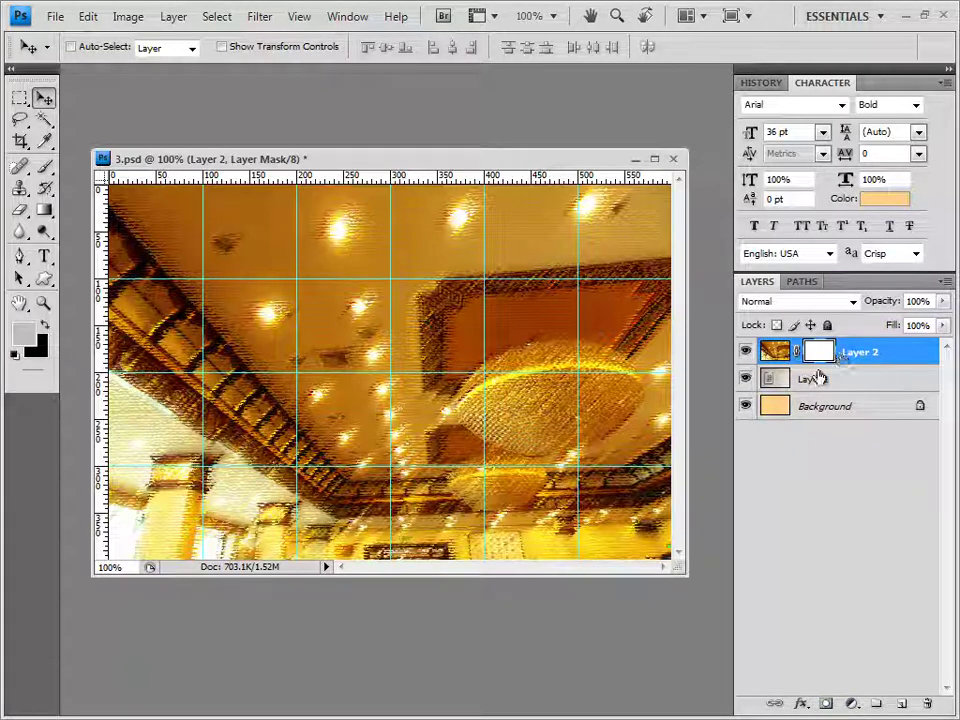
left_click(45, 210)
left_click(87, 211)
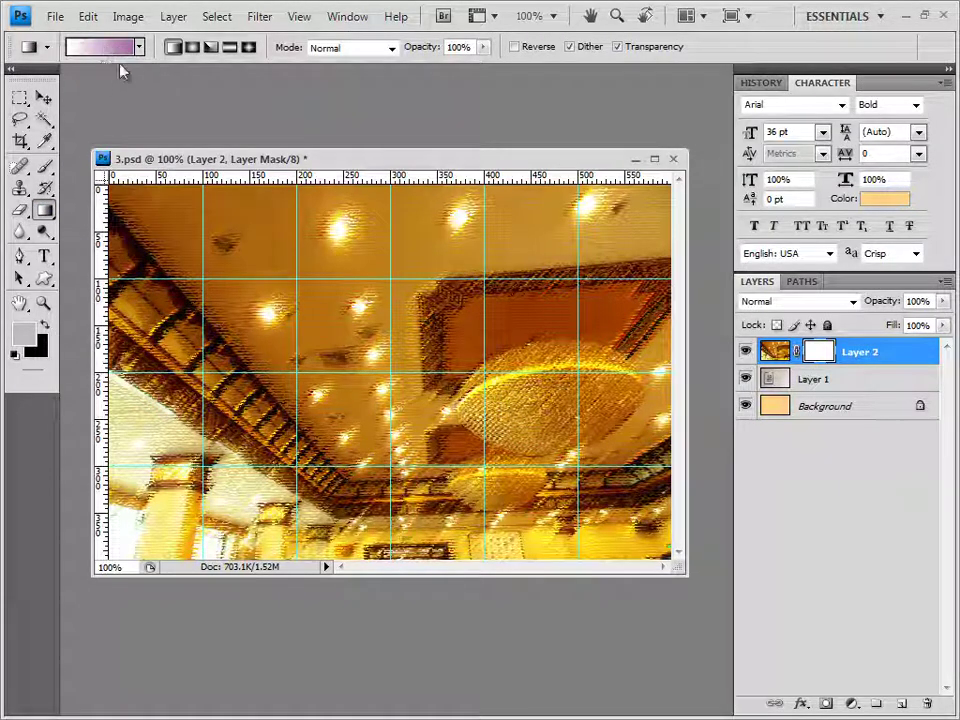
left_click(97, 48)
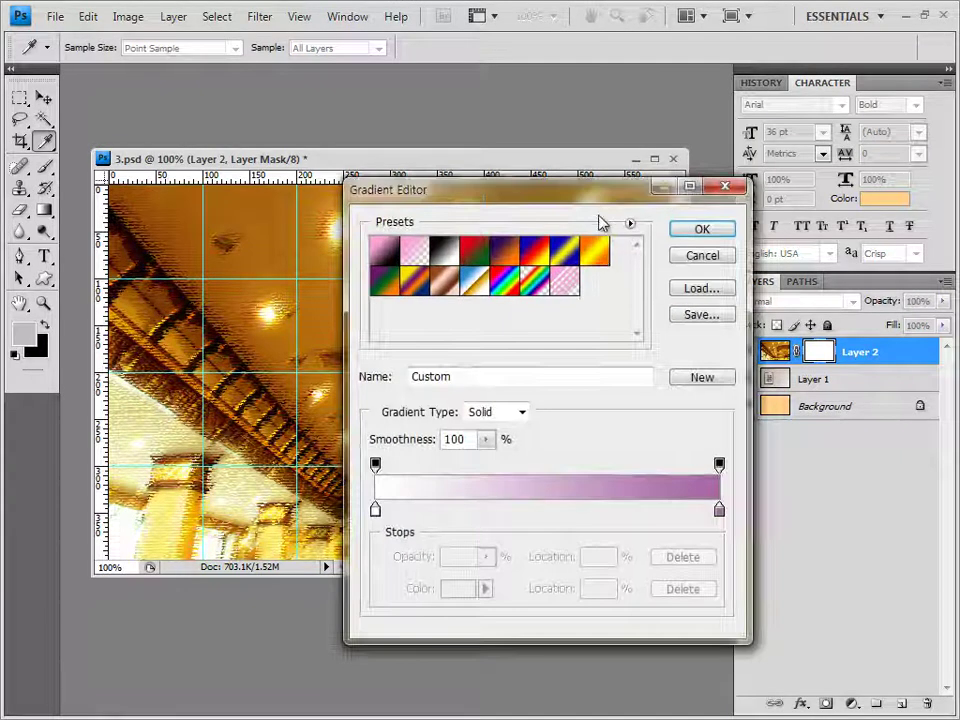
left_click_drag(506, 193, 398, 153)
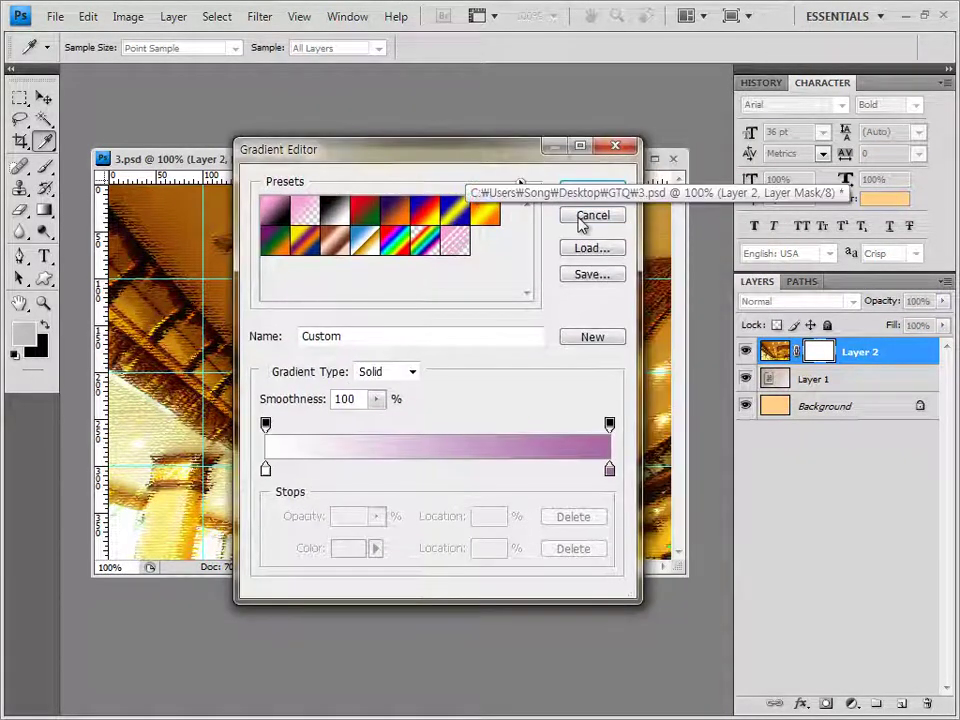
left_click(579, 217)
Fill the chandelier layer's mask with a black-to-white linear gradient running diagonally from the canvas's lower left towards its upper right.
left_click(139, 47)
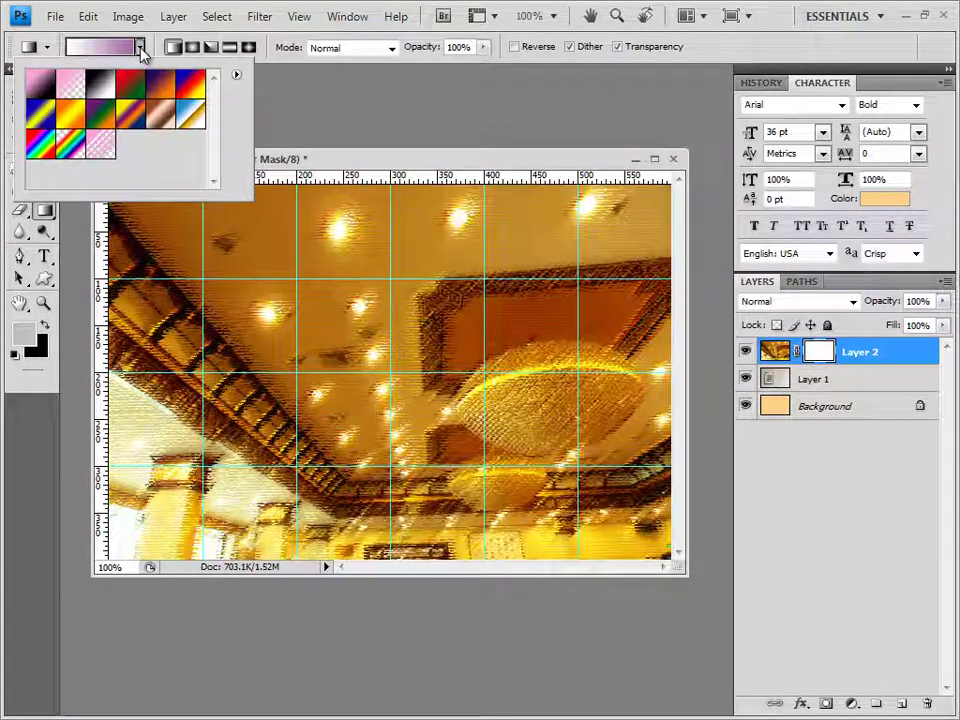
left_click(100, 87)
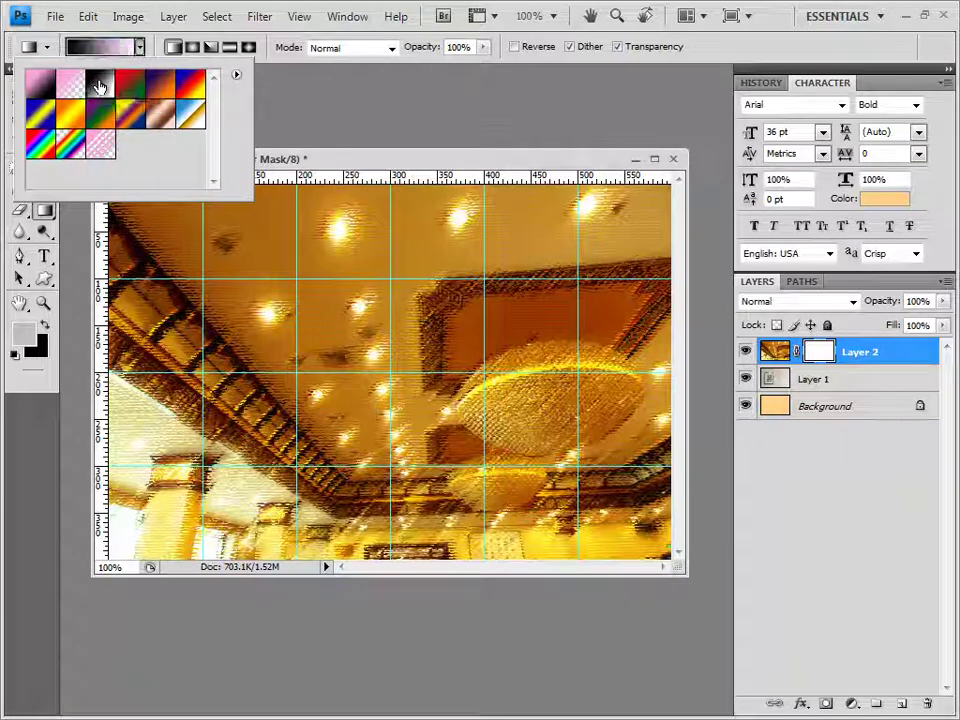
left_click(268, 70)
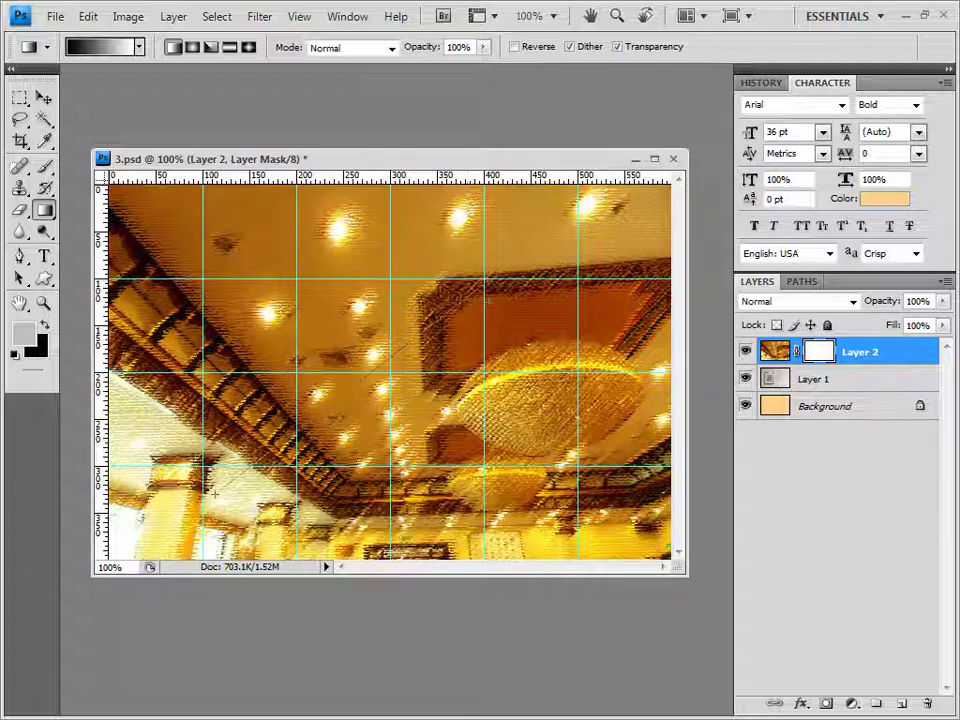
left_click_drag(511, 287, 512, 289)
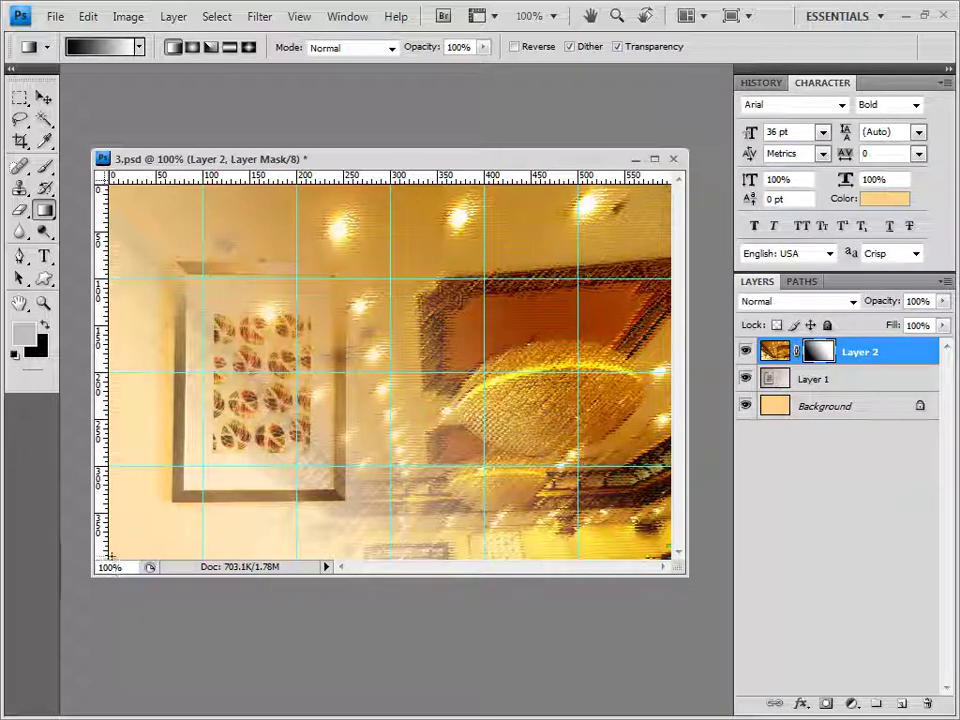
Try a longer mask gradient from the canvas's lower-left corner to its upper-right corner, and undo it.
left_click_drag(110, 556, 666, 198)
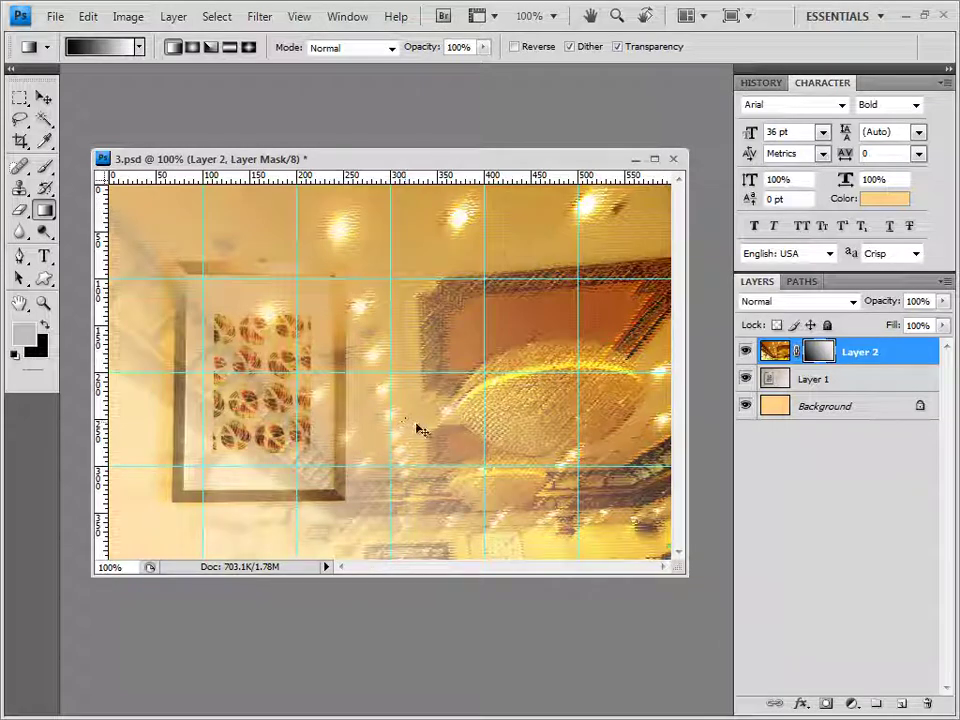
key("ctrl+z")
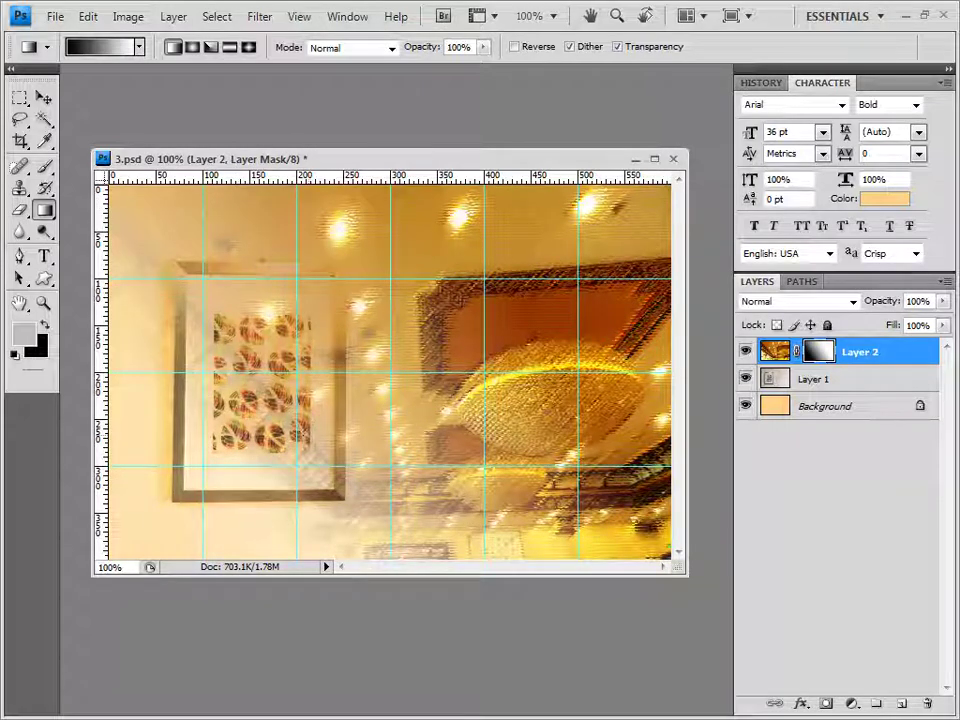
key("ctrl+z")
key("ctrl+z")
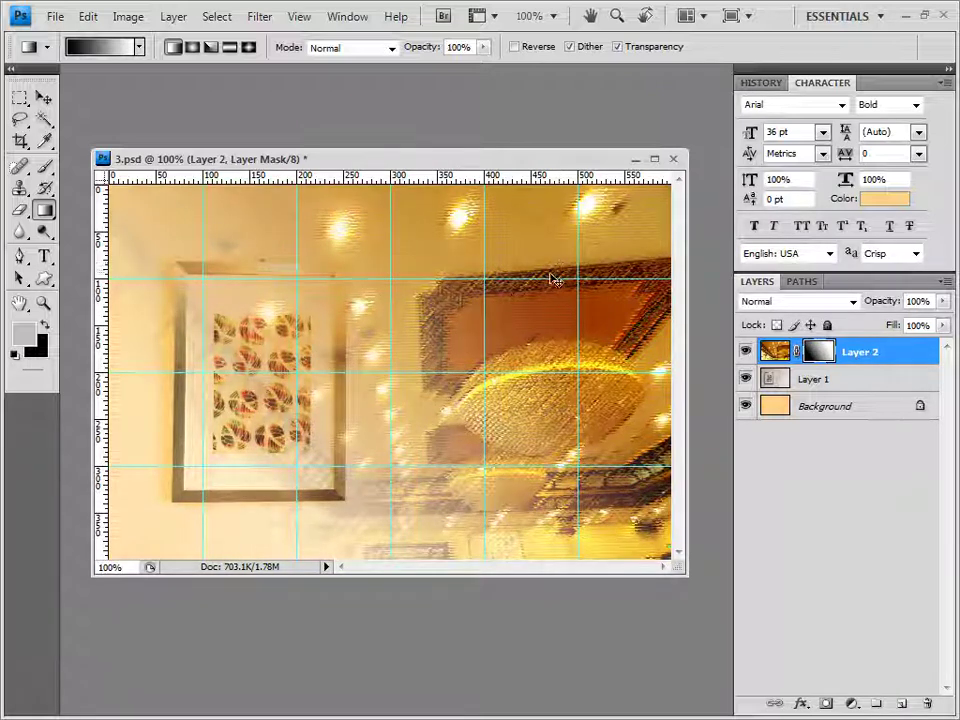
left_click_drag(553, 279, 408, 402)
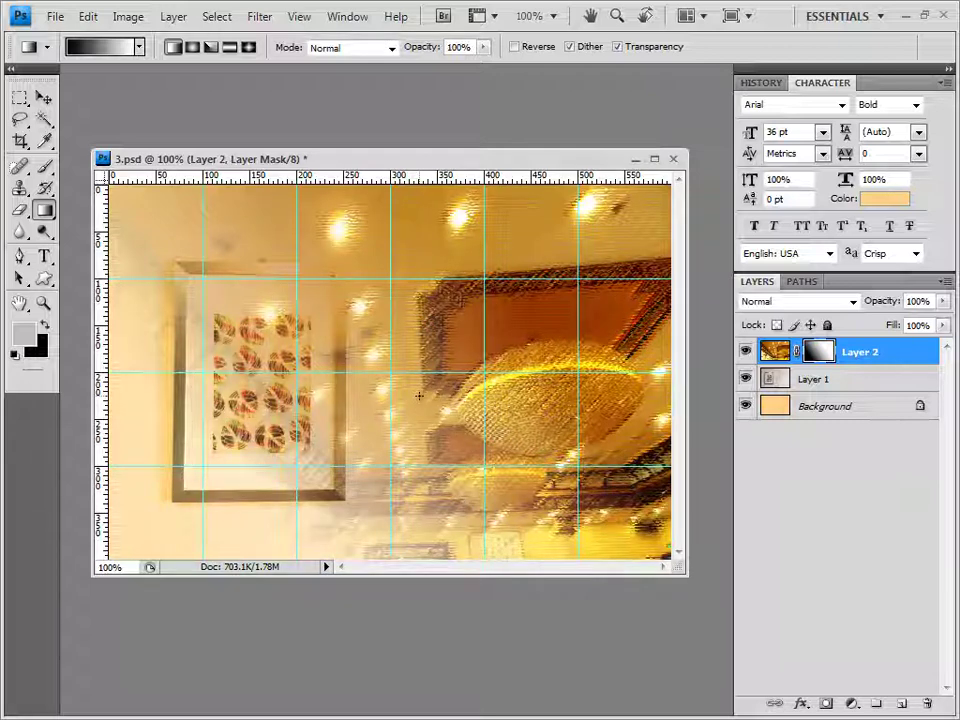
Switch to the file browser and open 1급-10.jpg in Photoshop as a floating window.
key("alt+Tab")
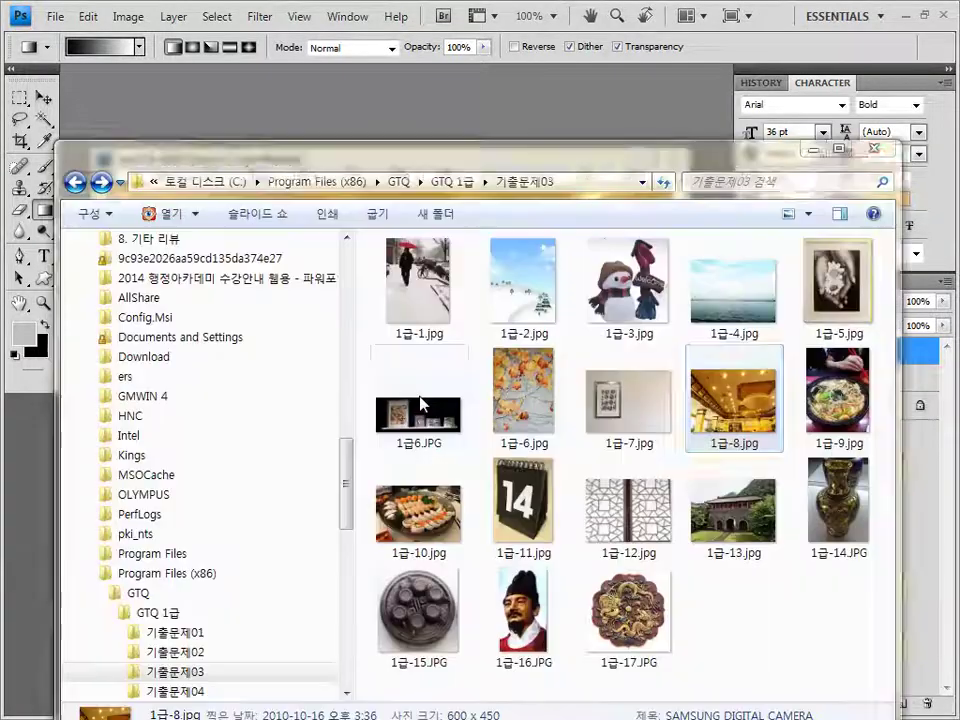
left_click(835, 410)
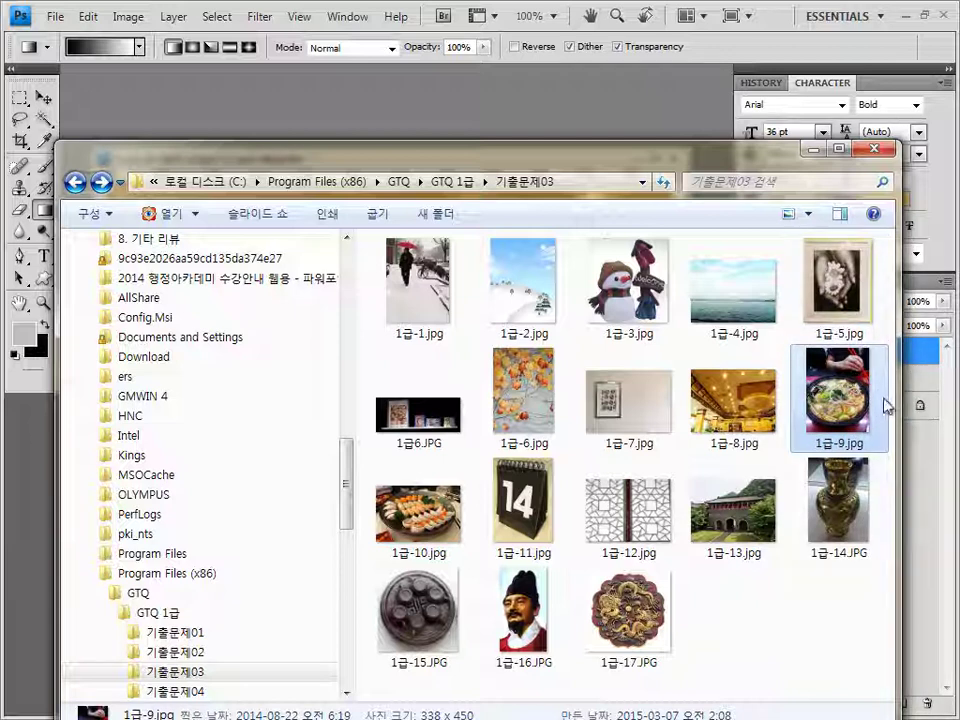
left_click(445, 525)
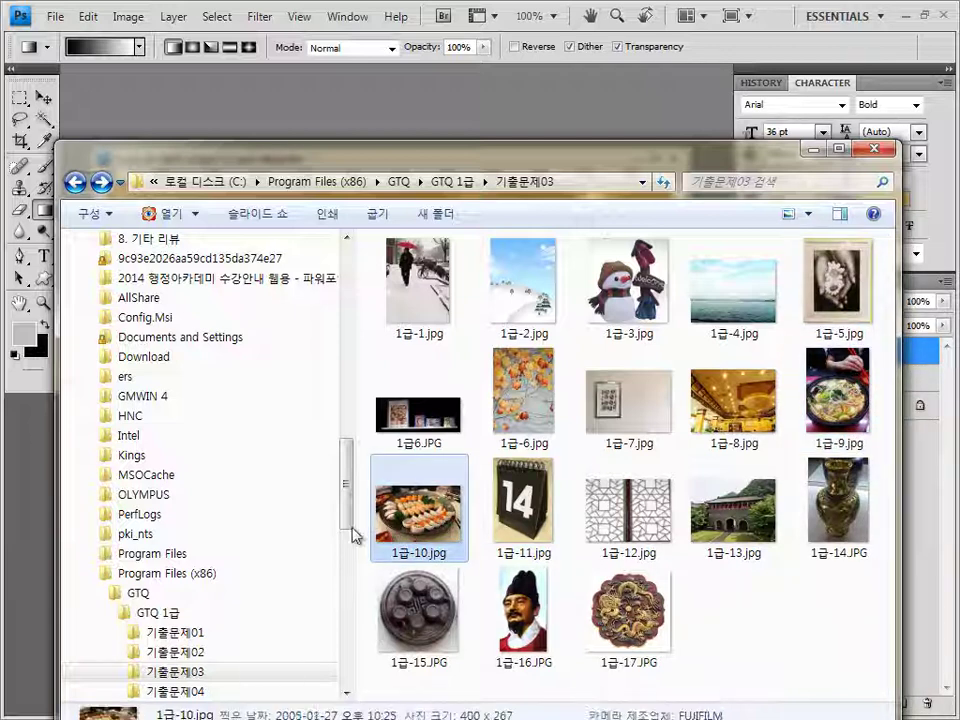
left_click_drag(445, 525, 291, 97)
left_click_drag(176, 89, 248, 186)
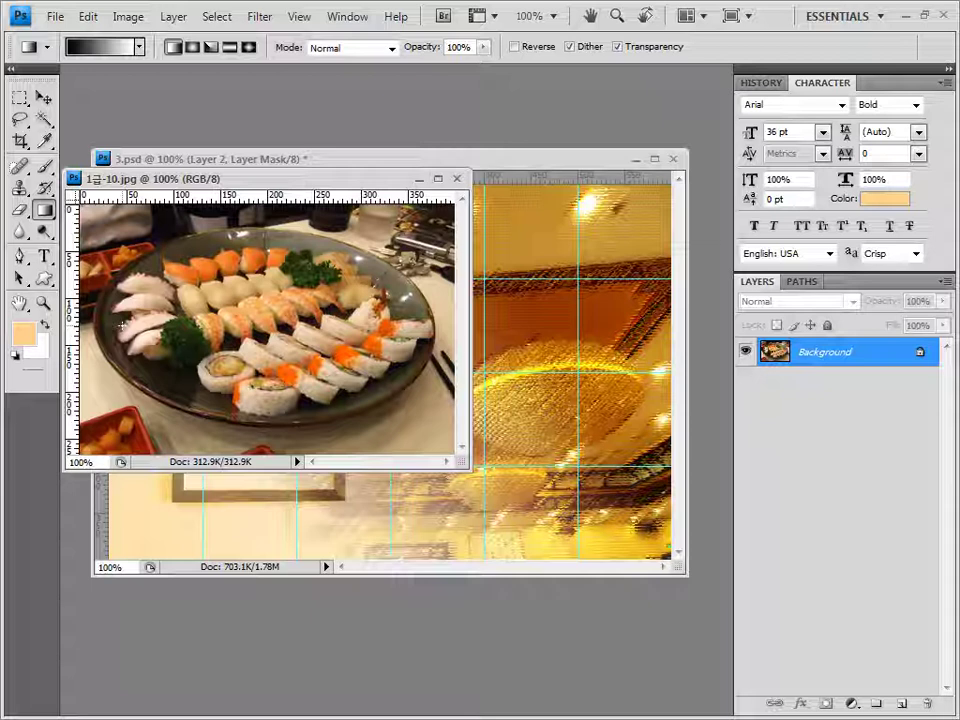
Choose the Elliptical Marquee tool and place two vertical and two horizontal guides around the sushi plate's outer edges.
left_click(44, 119)
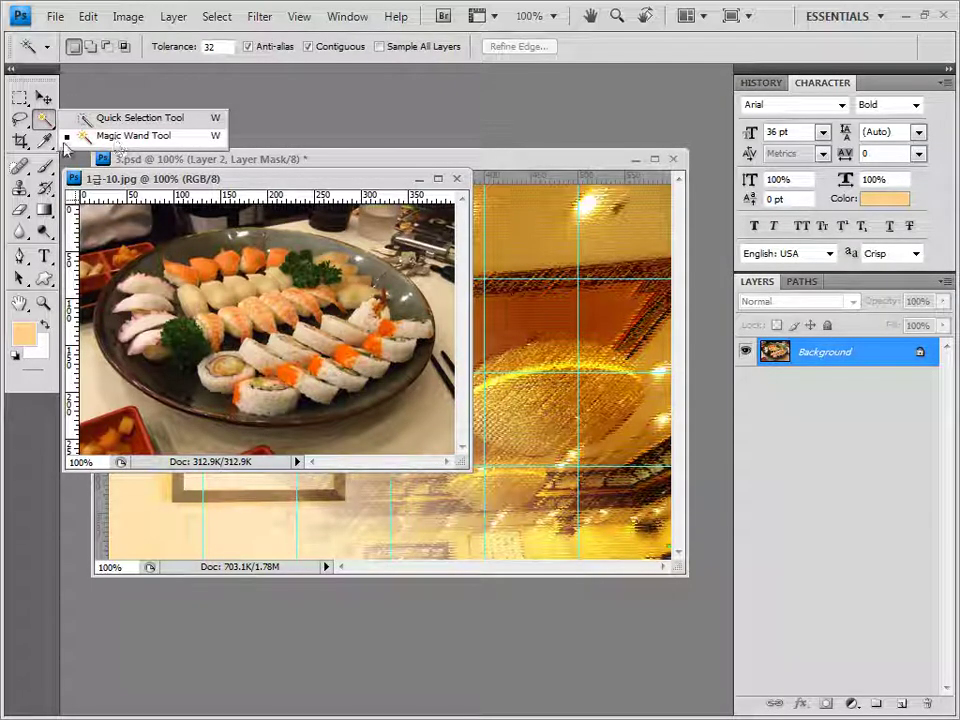
left_click(44, 122)
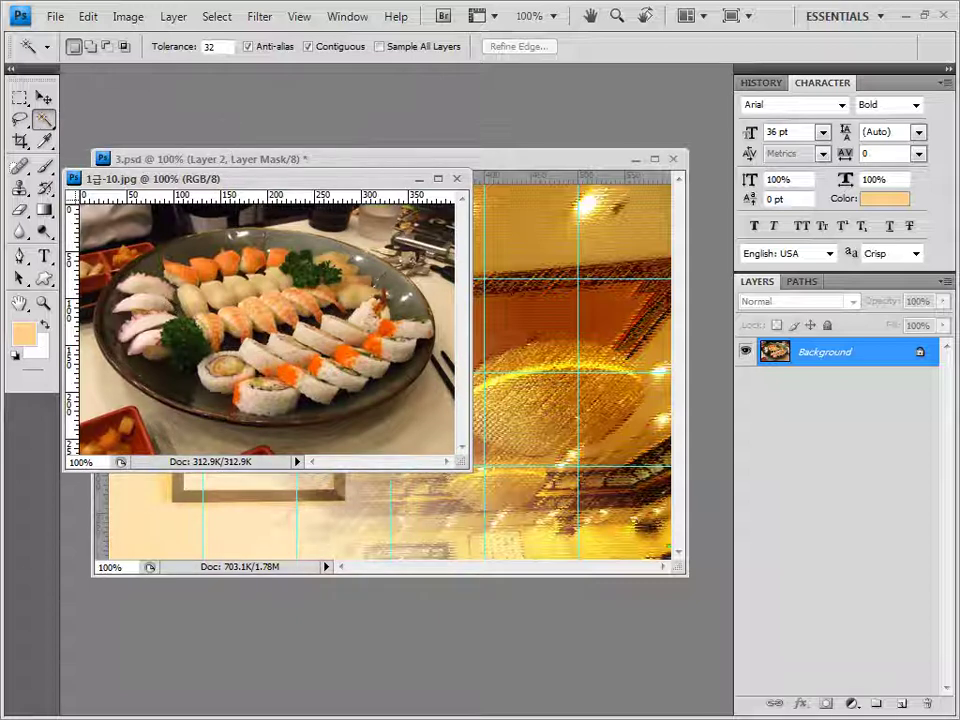
left_click(19, 97)
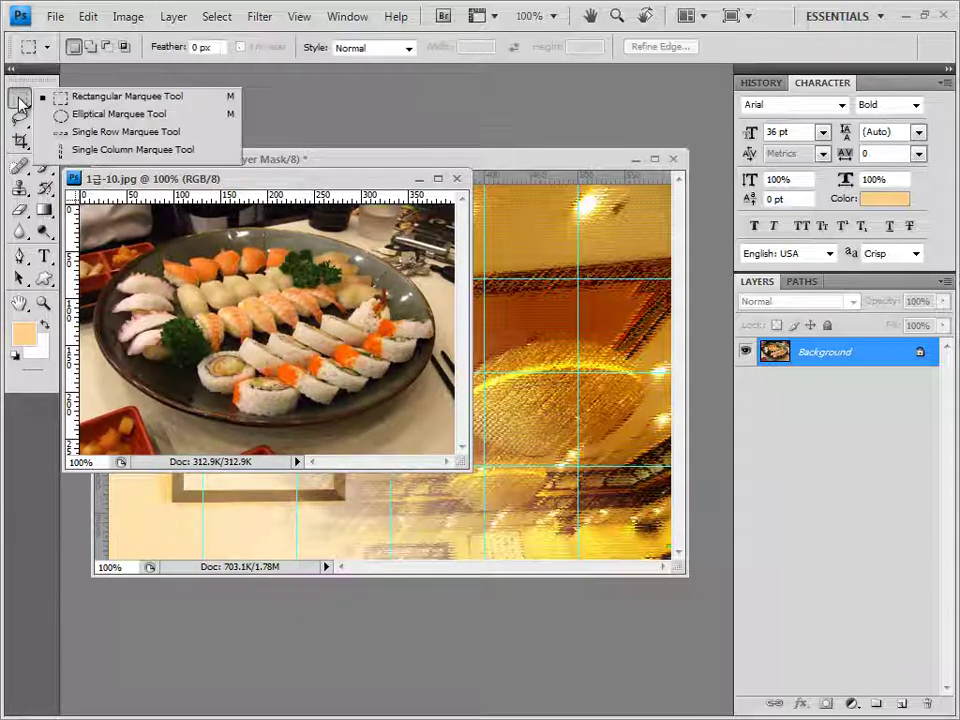
left_click(100, 116)
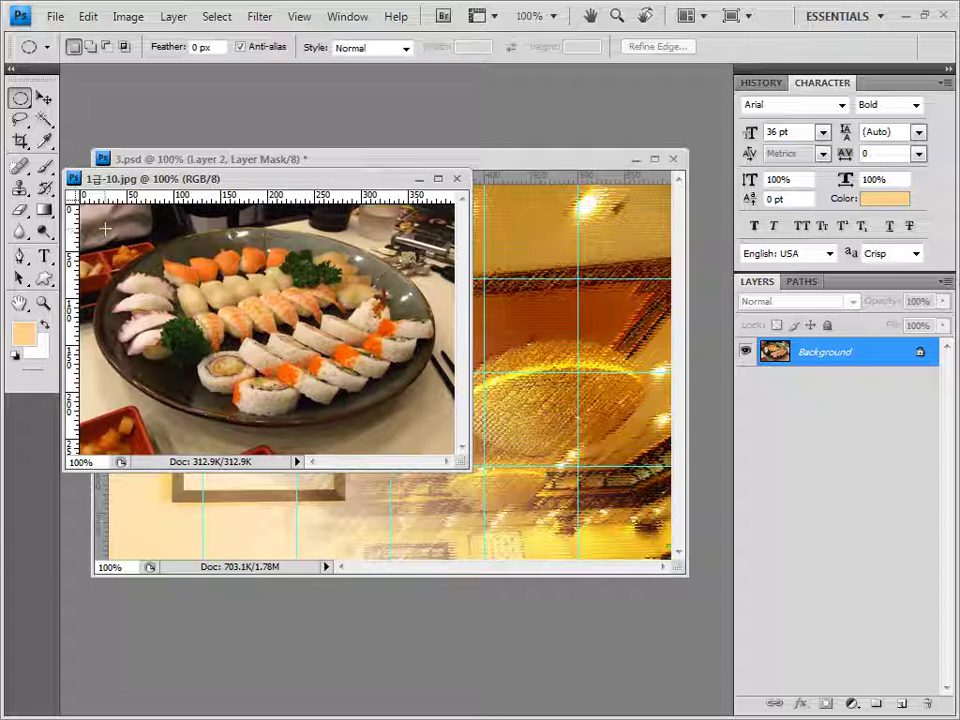
left_click_drag(105, 275, 93, 278)
left_click_drag(178, 198, 178, 226)
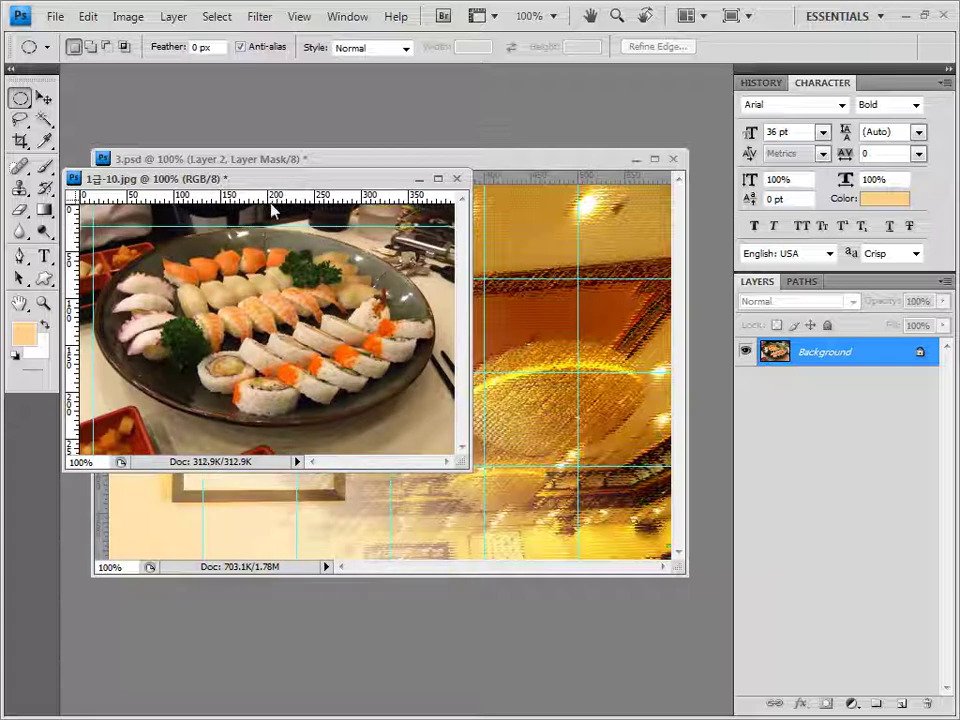
left_click_drag(272, 198, 267, 428)
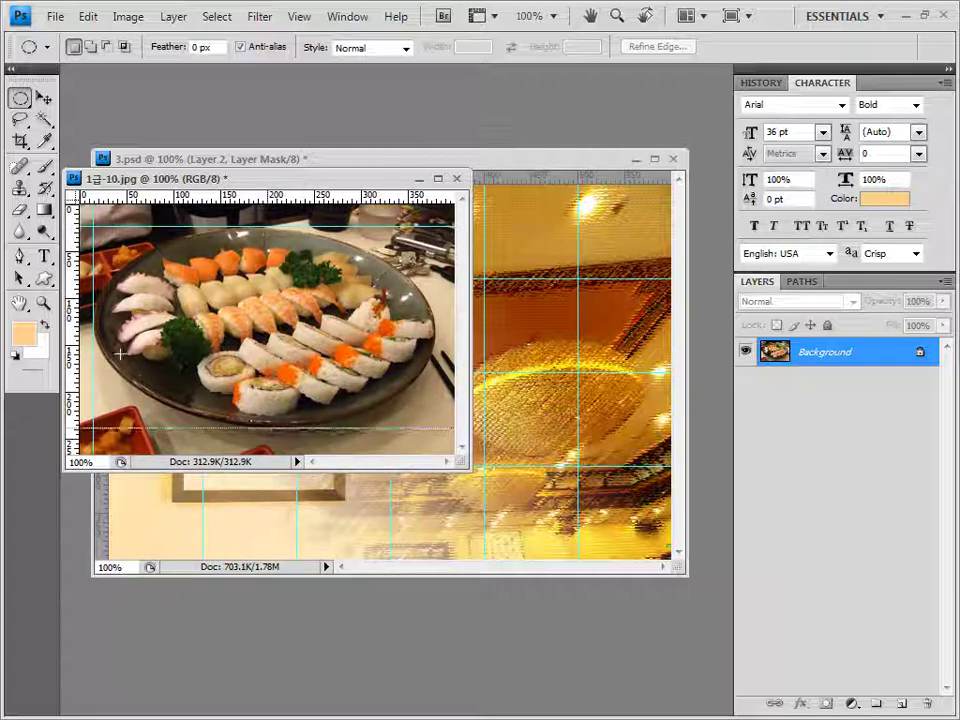
left_click_drag(76, 331, 436, 339)
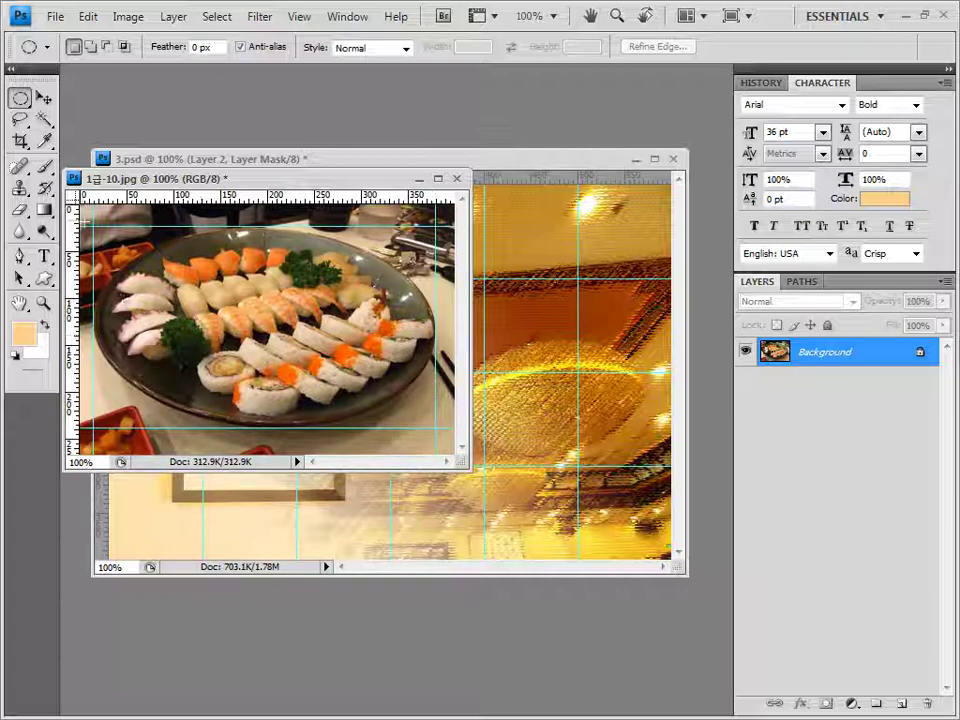
Draw an elliptical selection around the sushi plate between the guides, and switch Snap on and off again.
left_click_drag(92, 226, 433, 430)
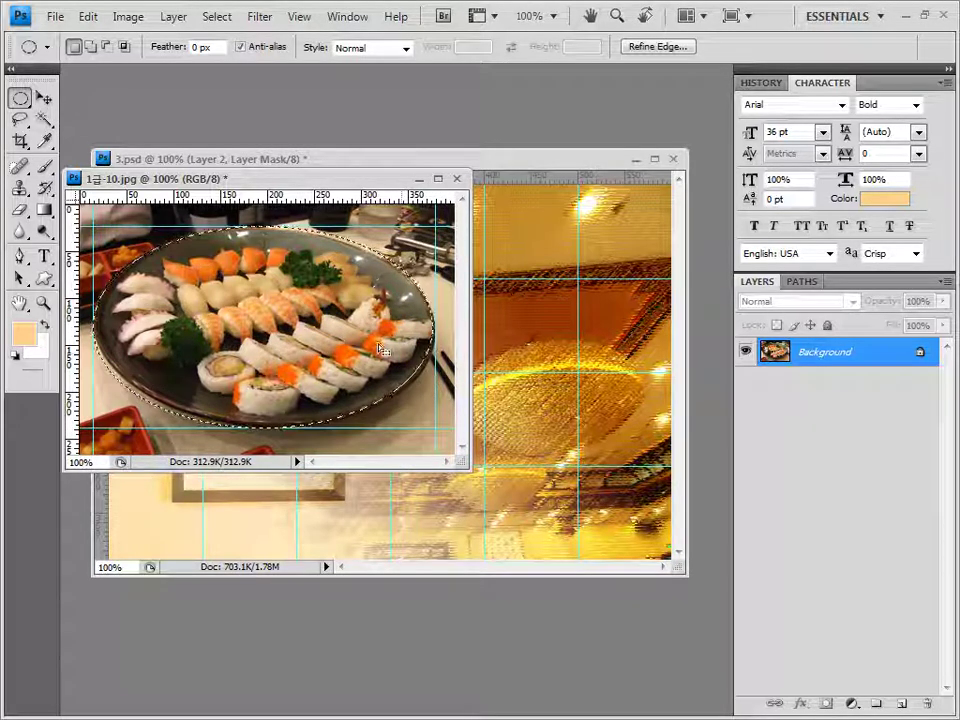
left_click(299, 16)
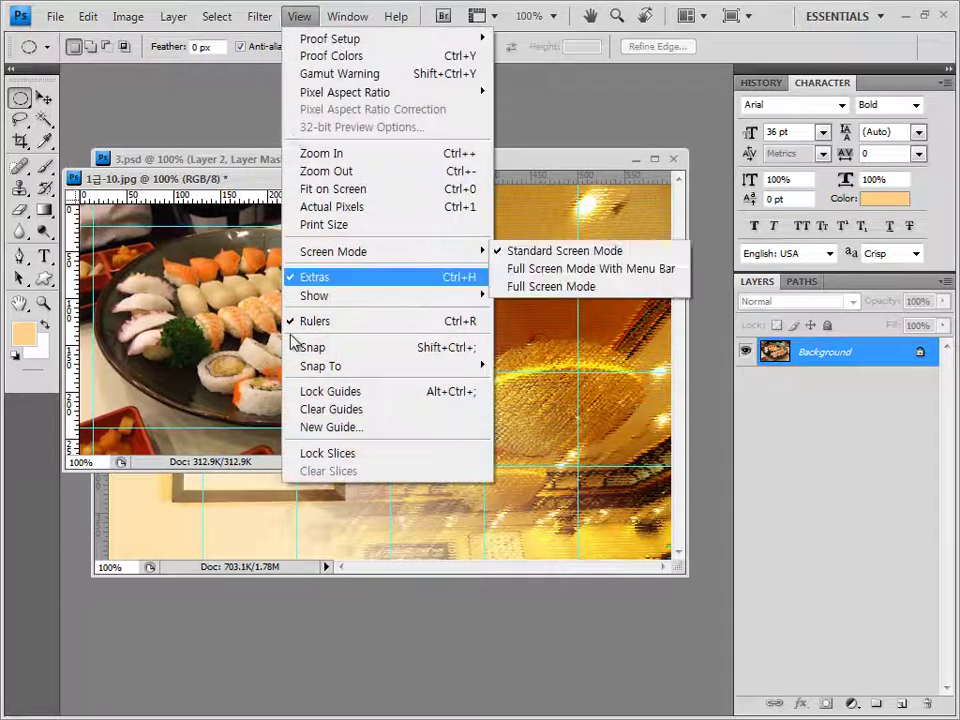
left_click(341, 355)
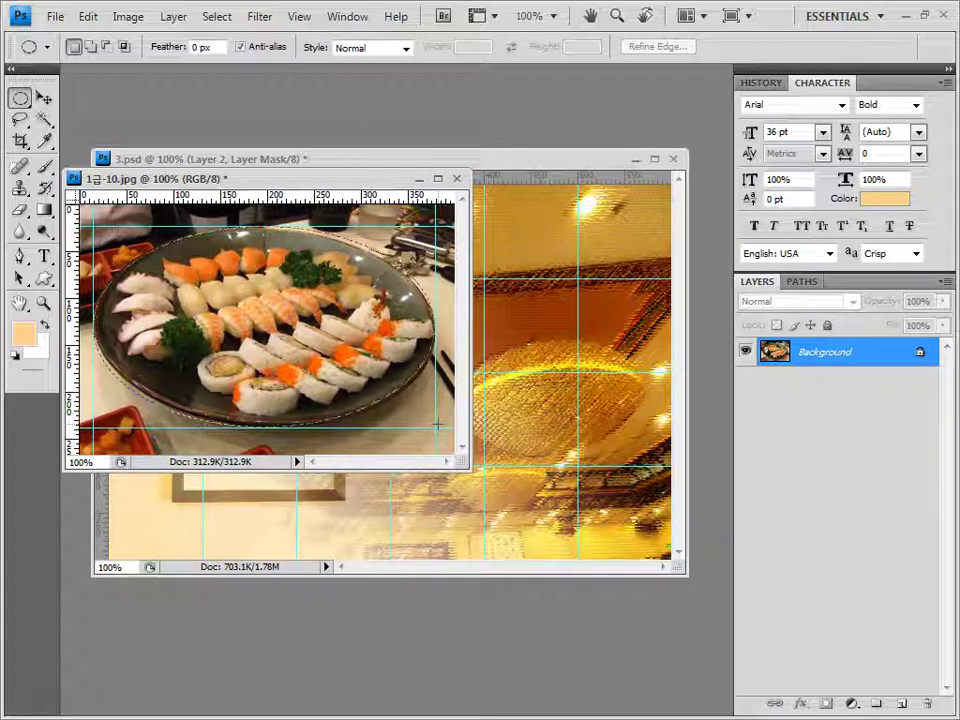
left_click(299, 16)
key("Escape")
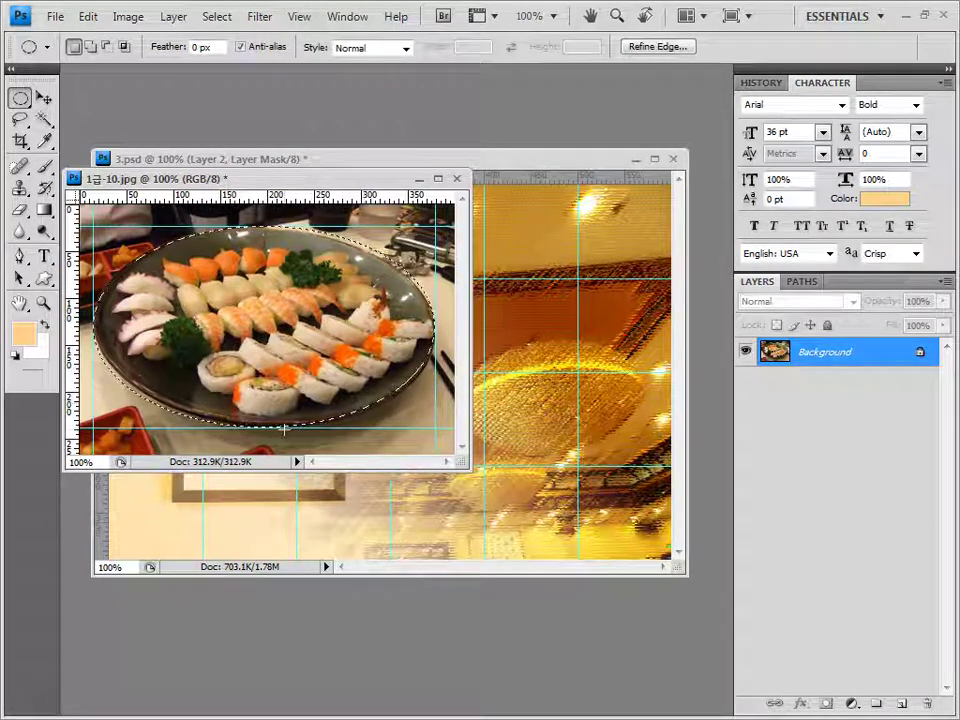
left_click(299, 16)
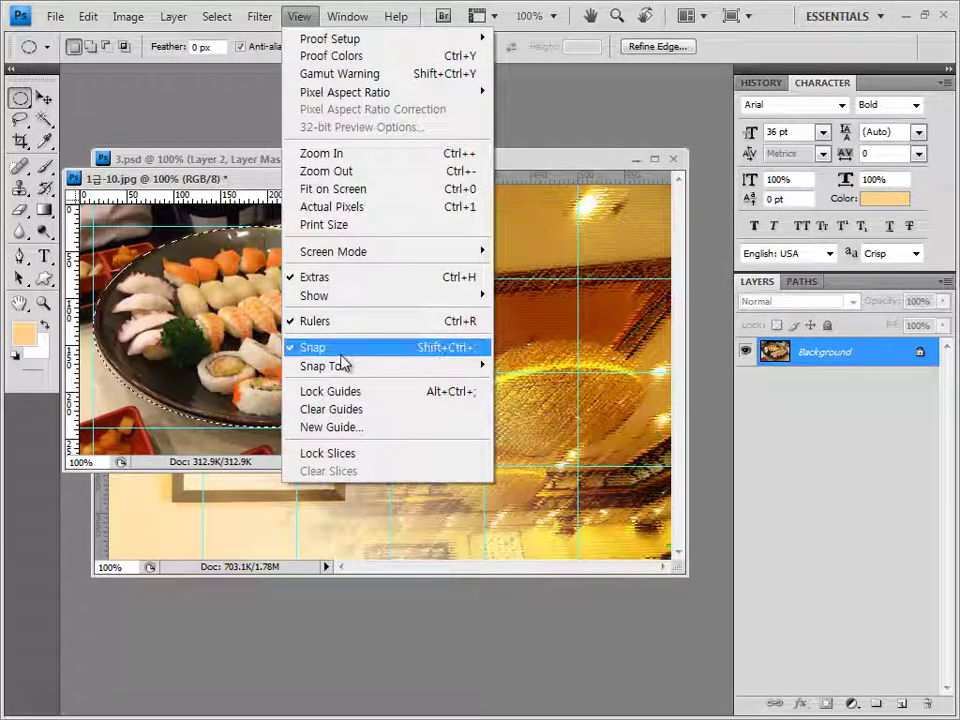
left_click(340, 349)
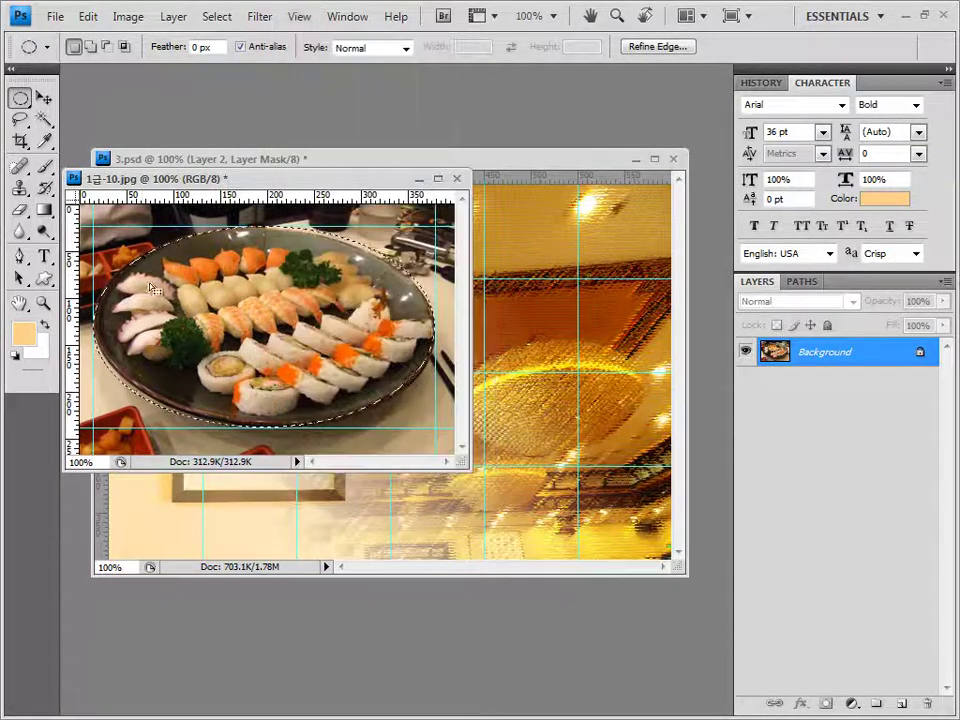
Tighten the guides to the plate's rim and redraw the elliptical selection between them.
left_click(44, 98)
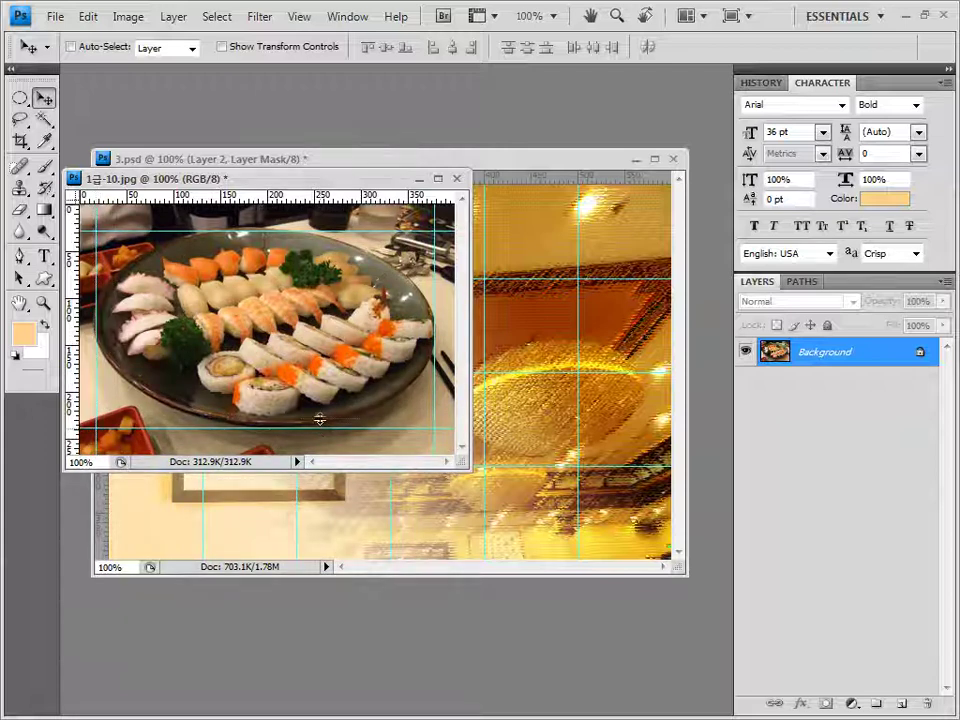
left_click(19, 98)
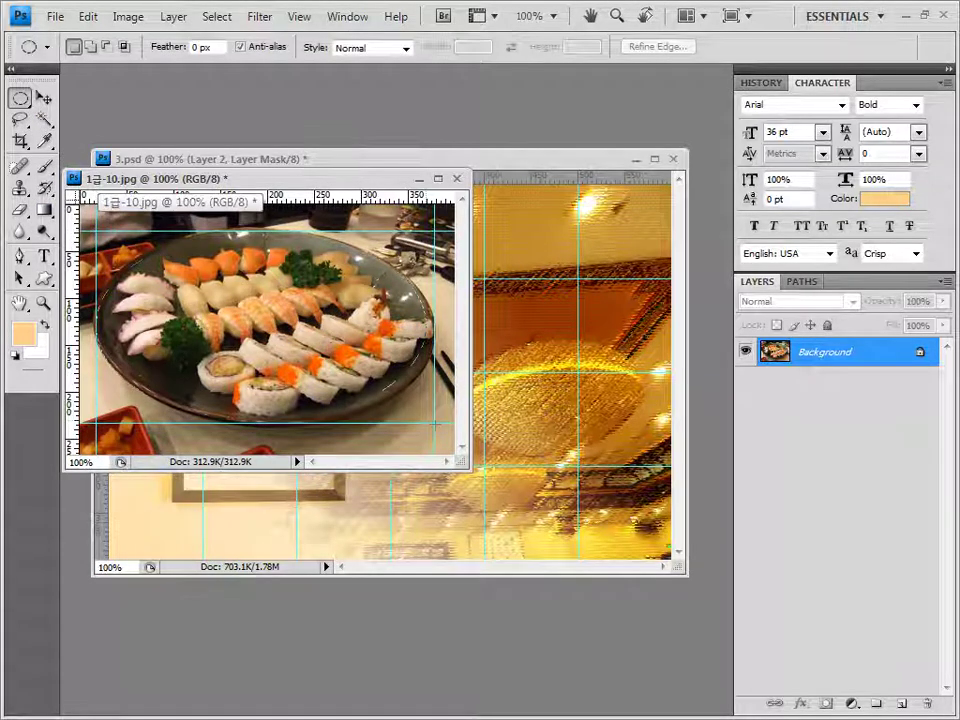
left_click_drag(435, 424, 438, 426)
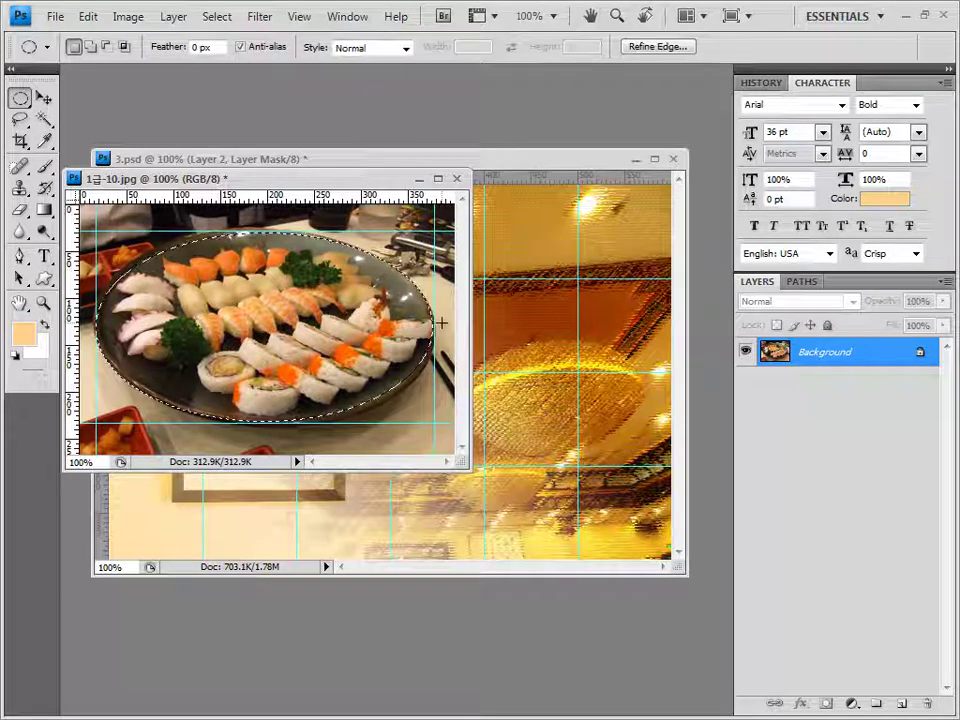
Copy the selected plate, close 1급-10.jpg without saving, and paste it into 3.psd as a new layer at the canvas's lower left.
left_click(457, 178)
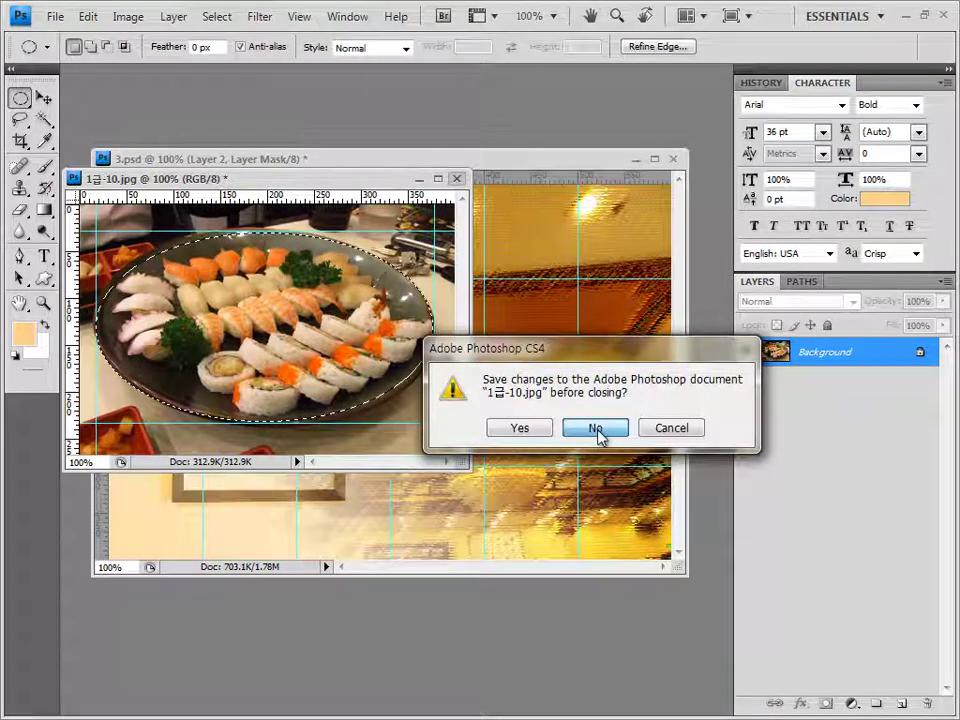
left_click(597, 429)
key("ctrl+v")
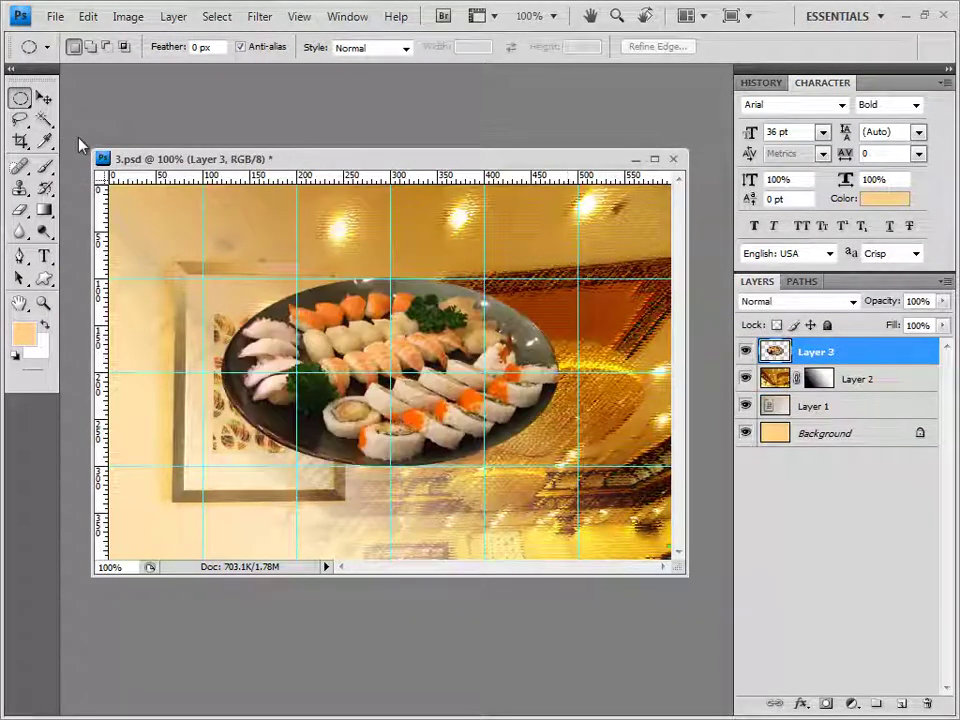
left_click(44, 97)
left_click_drag(465, 433, 356, 525)
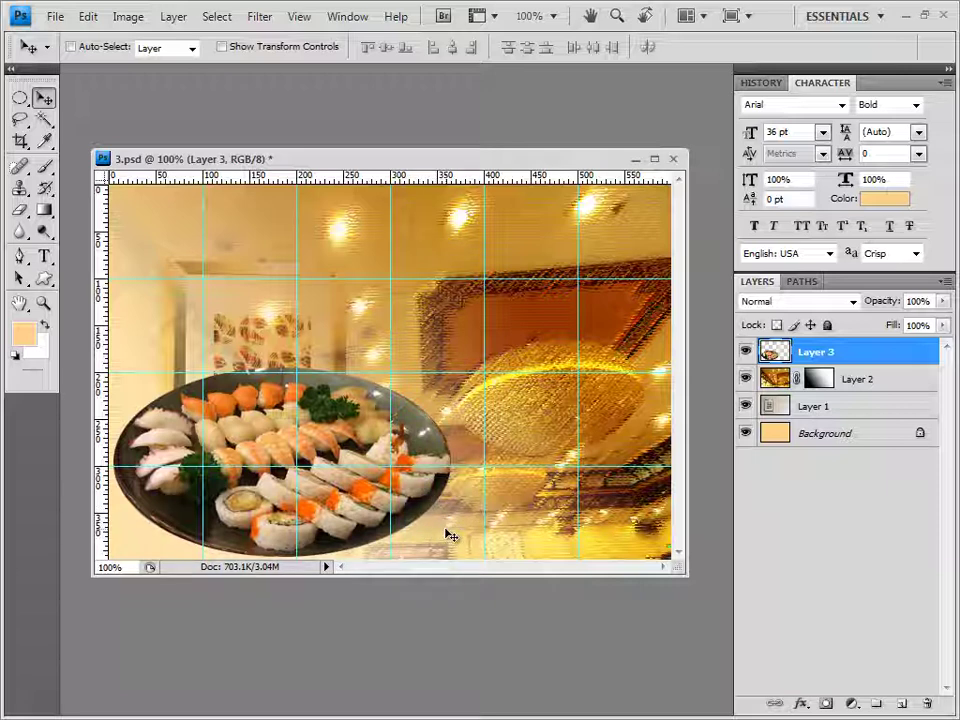
Move the sushi plate layer partly off the canvas's lower-left corner, with its centre at X 121 px, Y 336 px.
left_click_drag(347, 435, 297, 468)
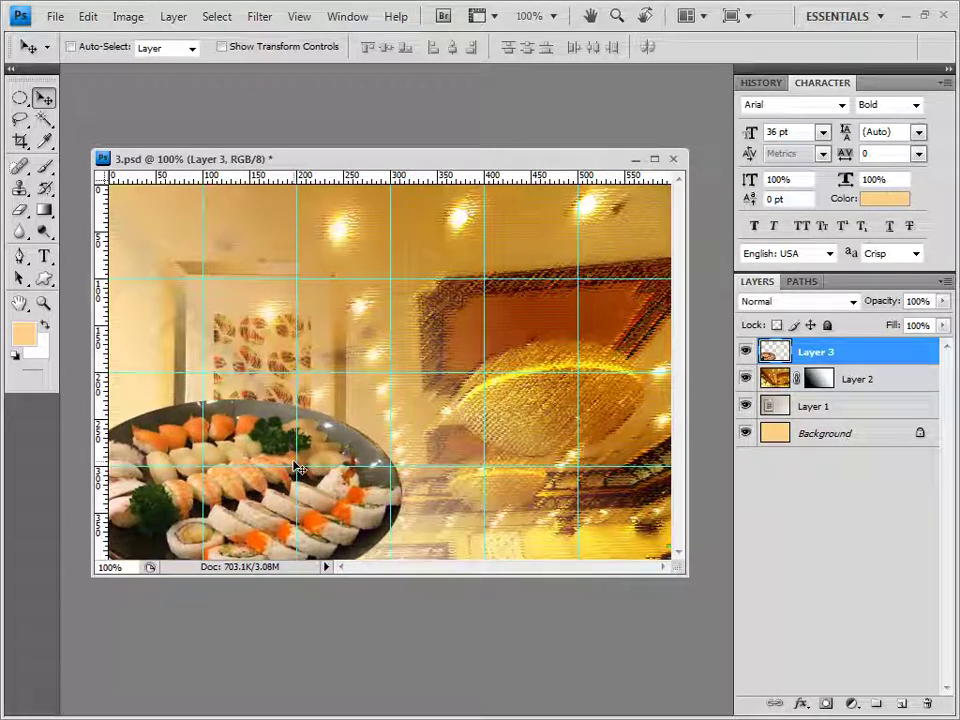
key("ctrl+t")
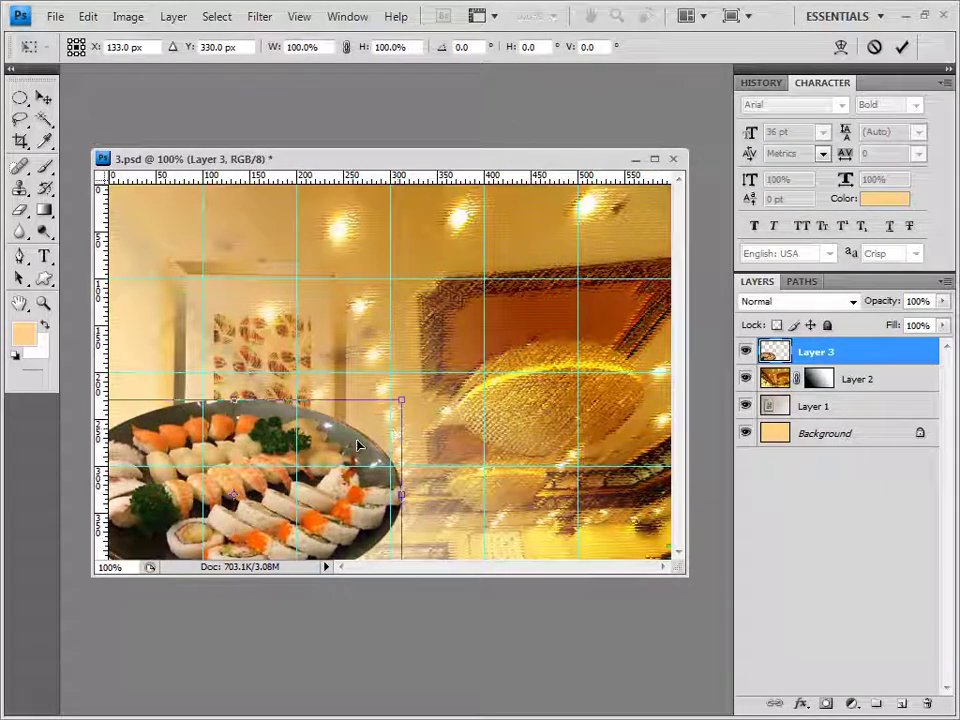
left_click_drag(340, 446, 328, 416)
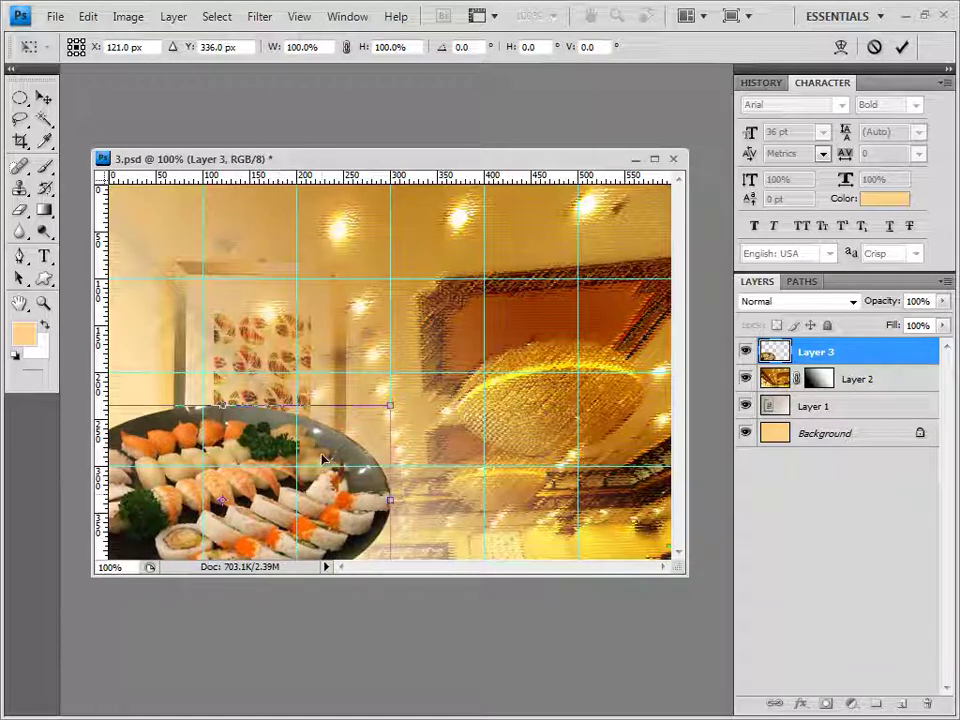
key("Return")
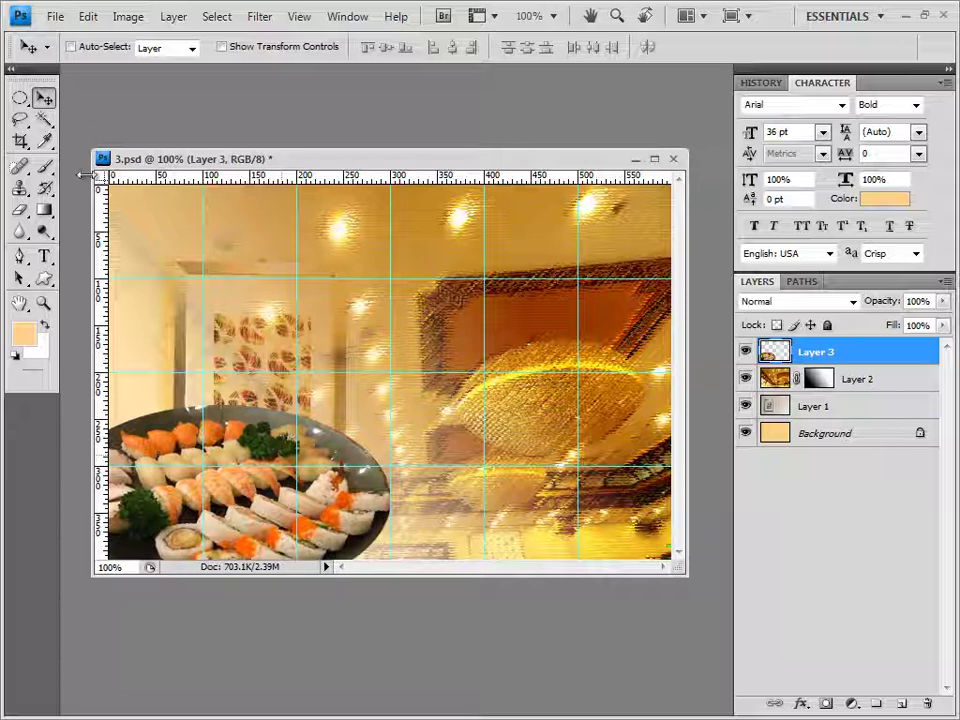
Select the grey plate areas around the sushi, including the rim highlights, with the Magic Wand at tolerance 32.
left_click(44, 119)
left_click(107, 136)
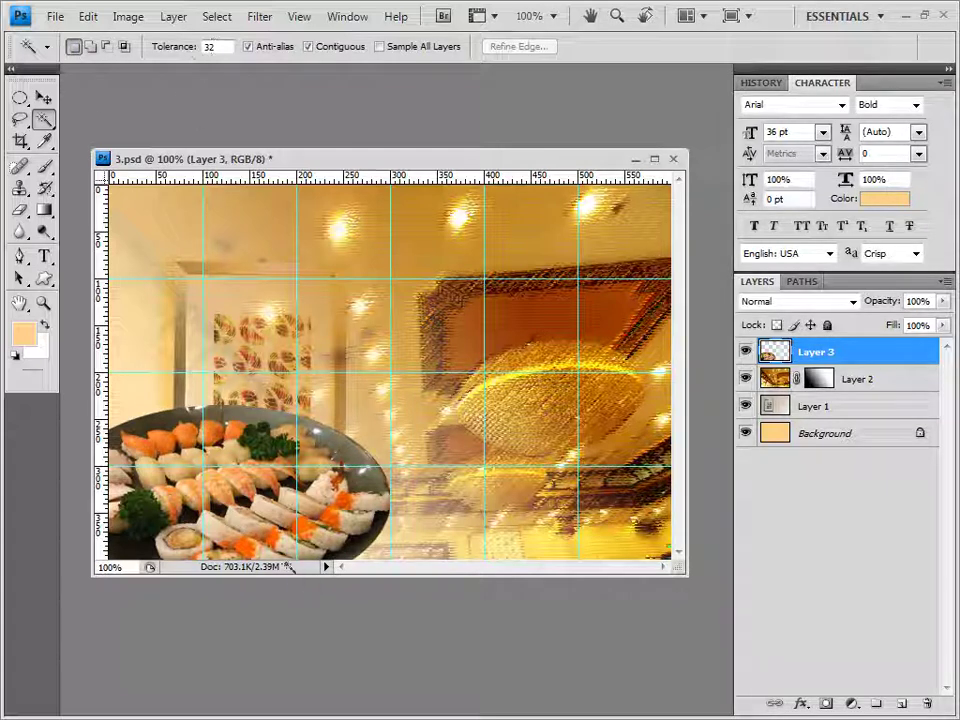
left_click(195, 312)
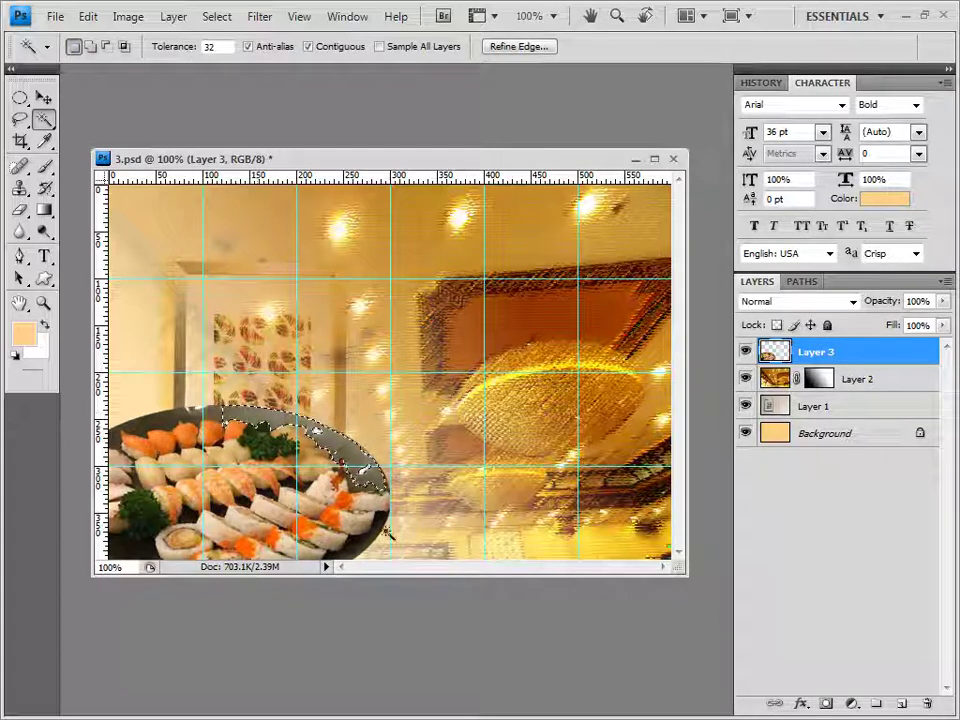
key("shift")
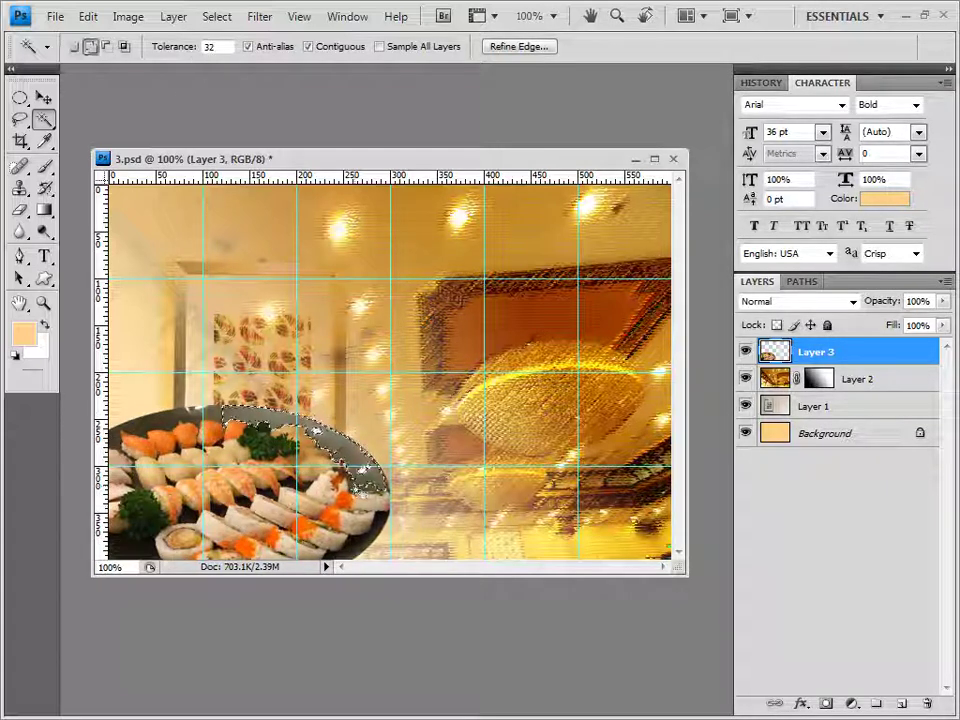
left_click(380, 529, "shift")
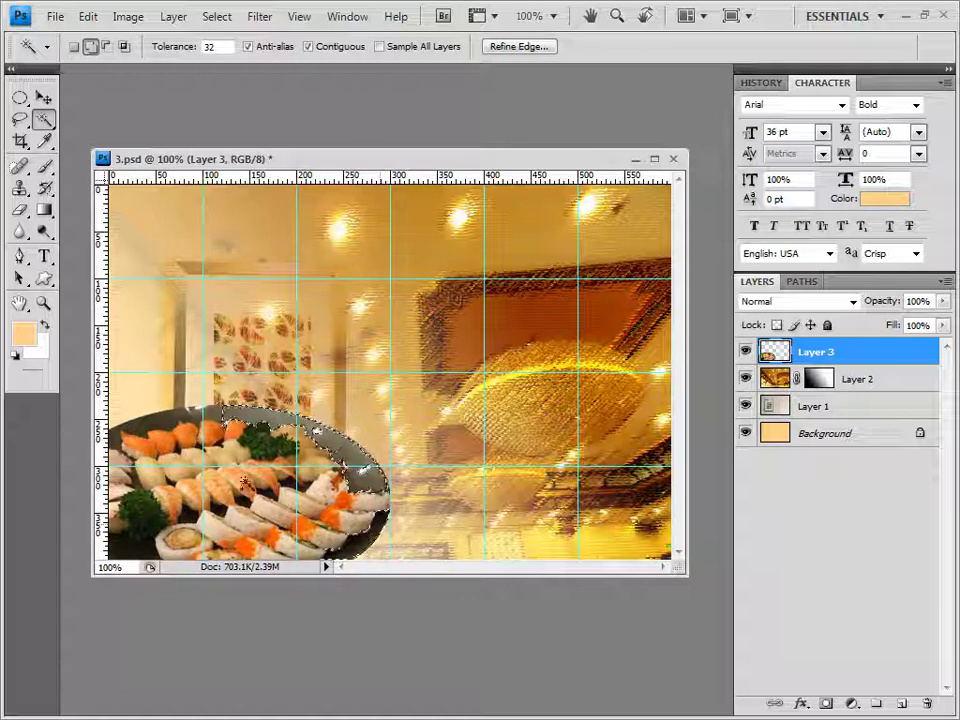
left_click(178, 424, "shift")
left_click(136, 434, "shift")
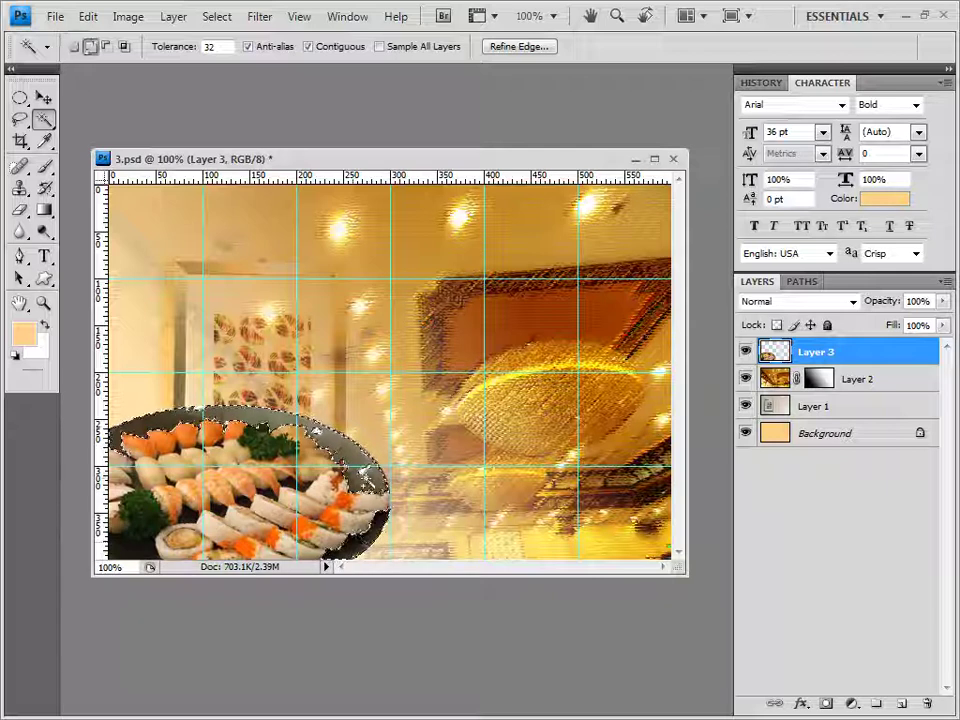
left_click(363, 468, "shift")
left_click(317, 432, "shift")
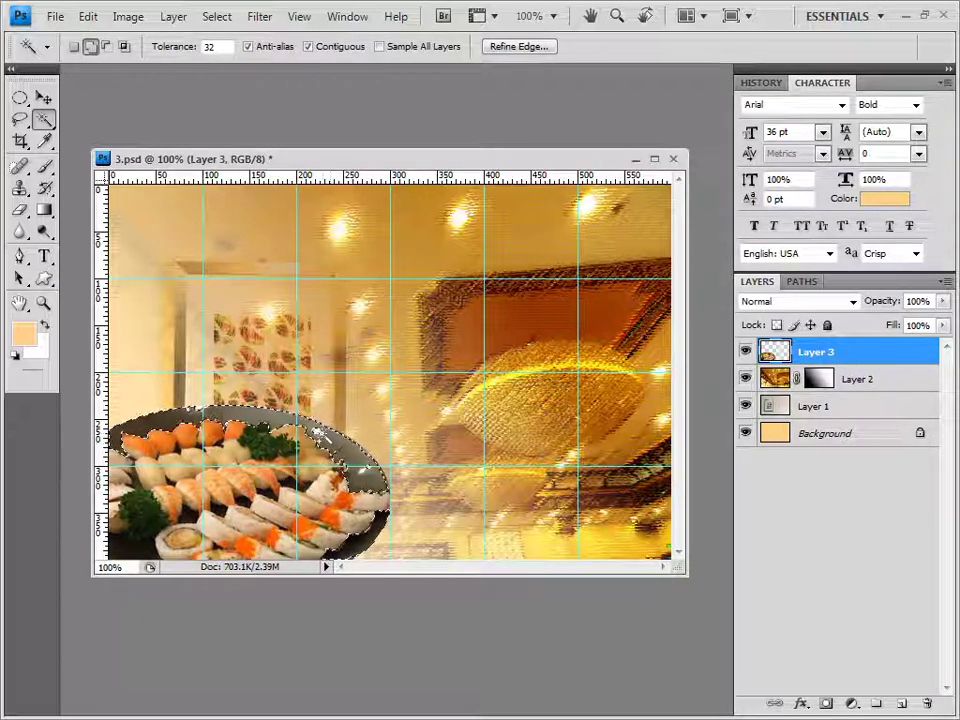
Add a colorized Hue/Saturation adjustment to the selected plate areas with hue 320 and saturation 60, and close its settings.
left_click(851, 704)
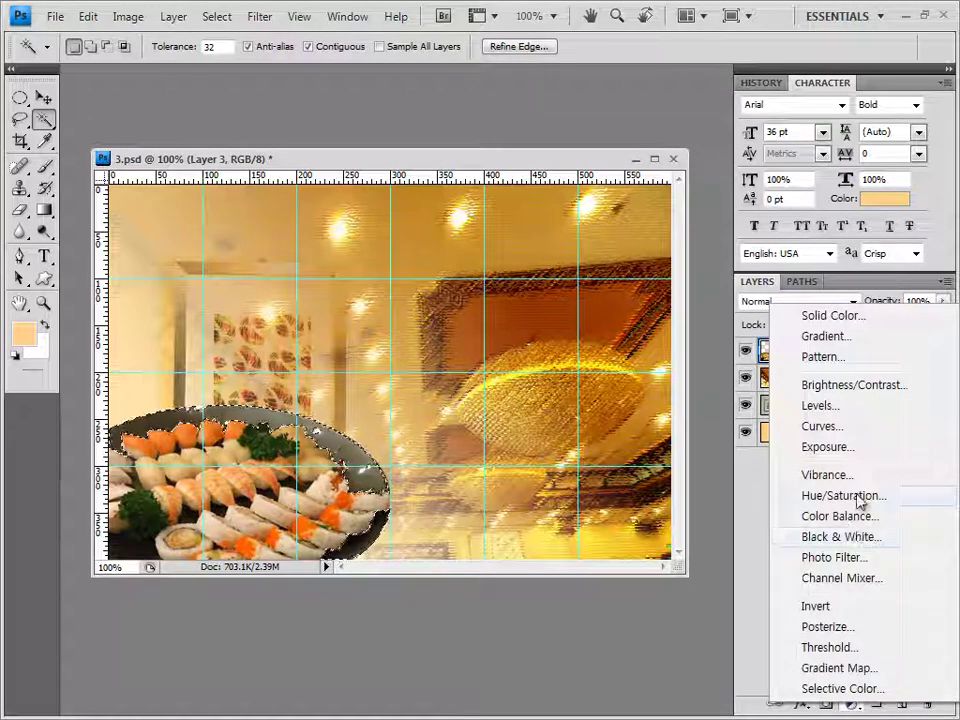
left_click(840, 496)
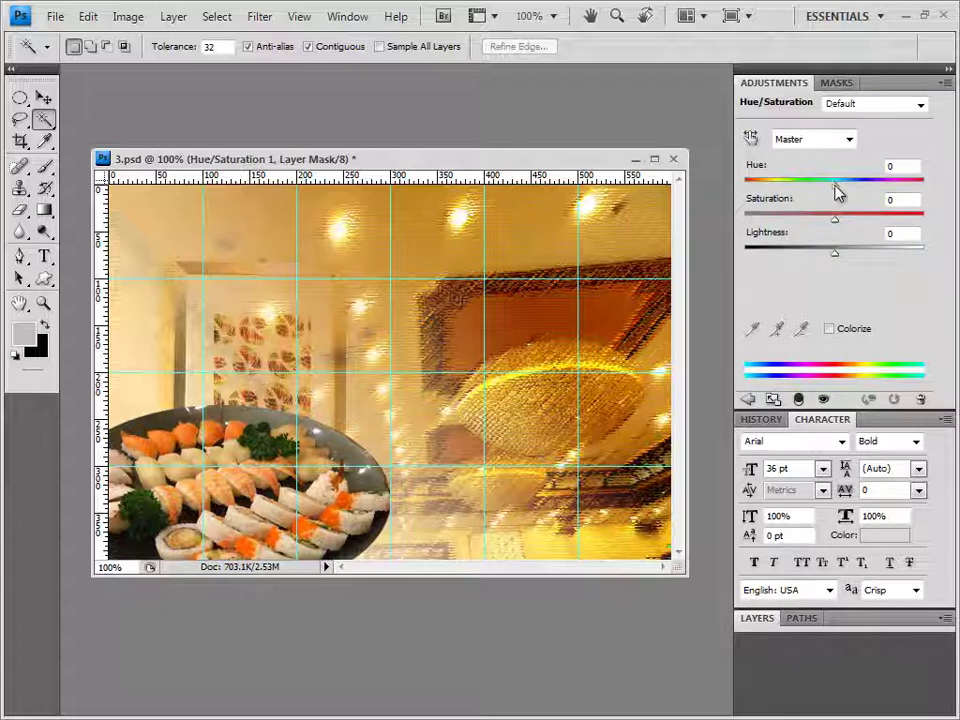
left_click(830, 329)
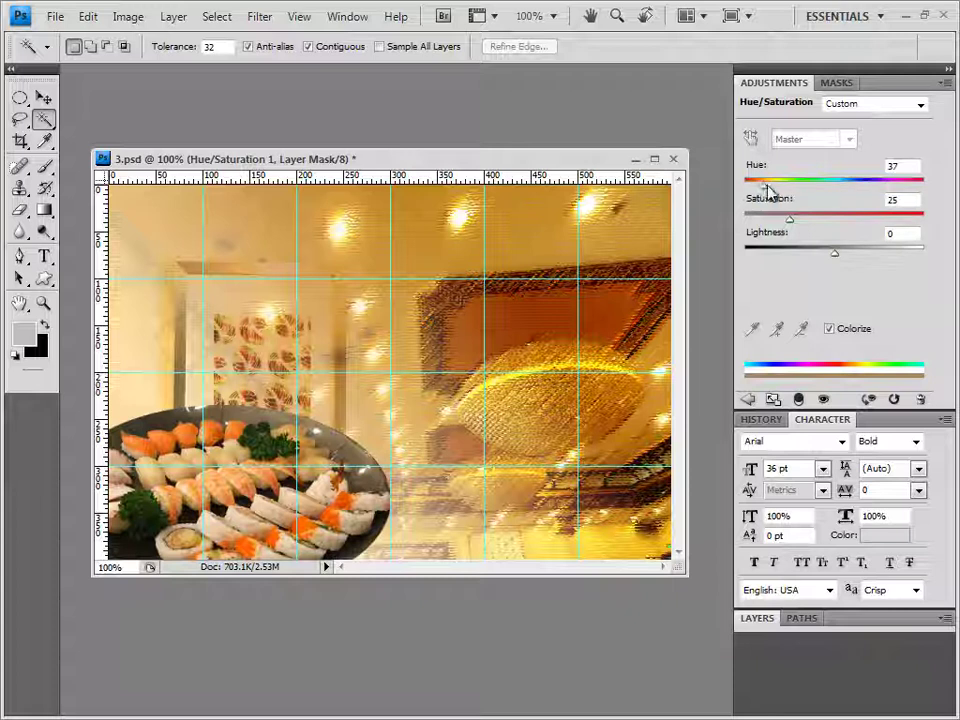
left_click_drag(768, 187, 906, 197)
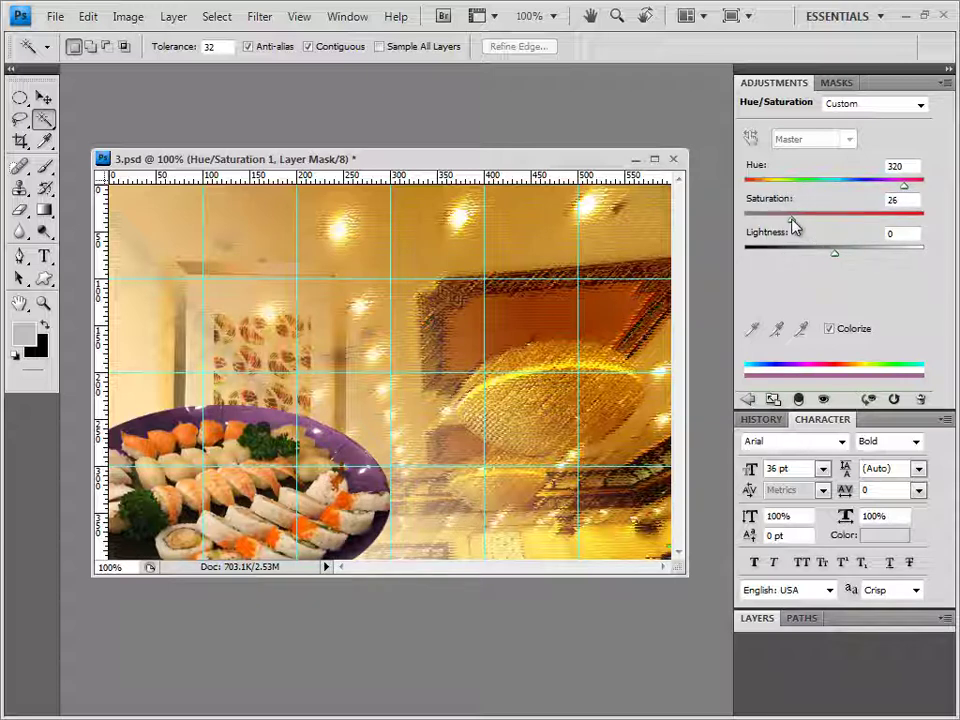
left_click_drag(791, 218, 838, 220)
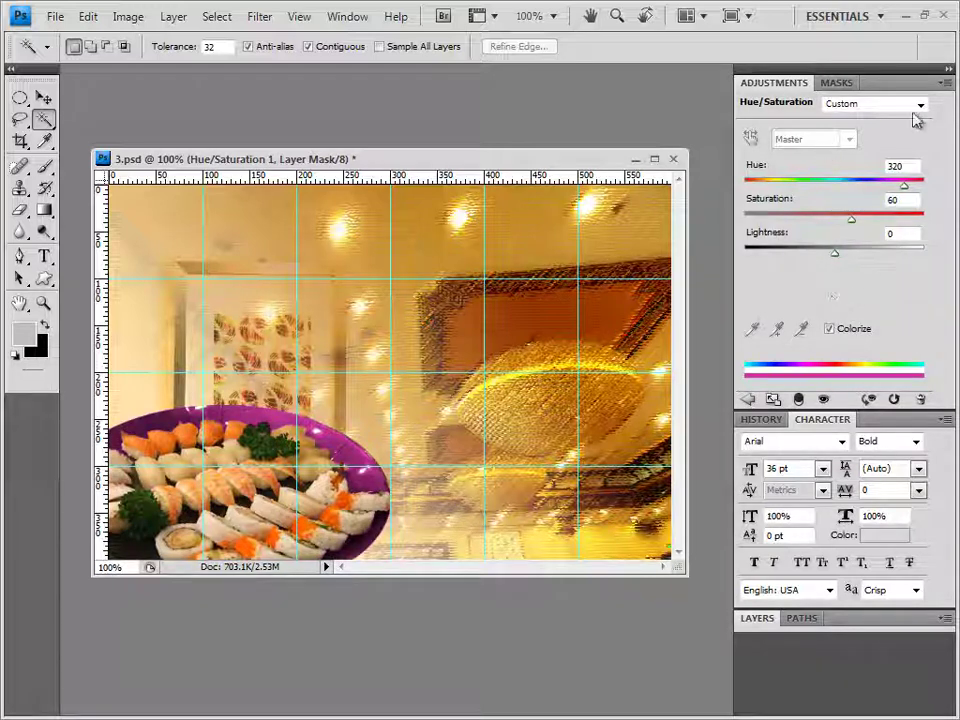
left_click(947, 83)
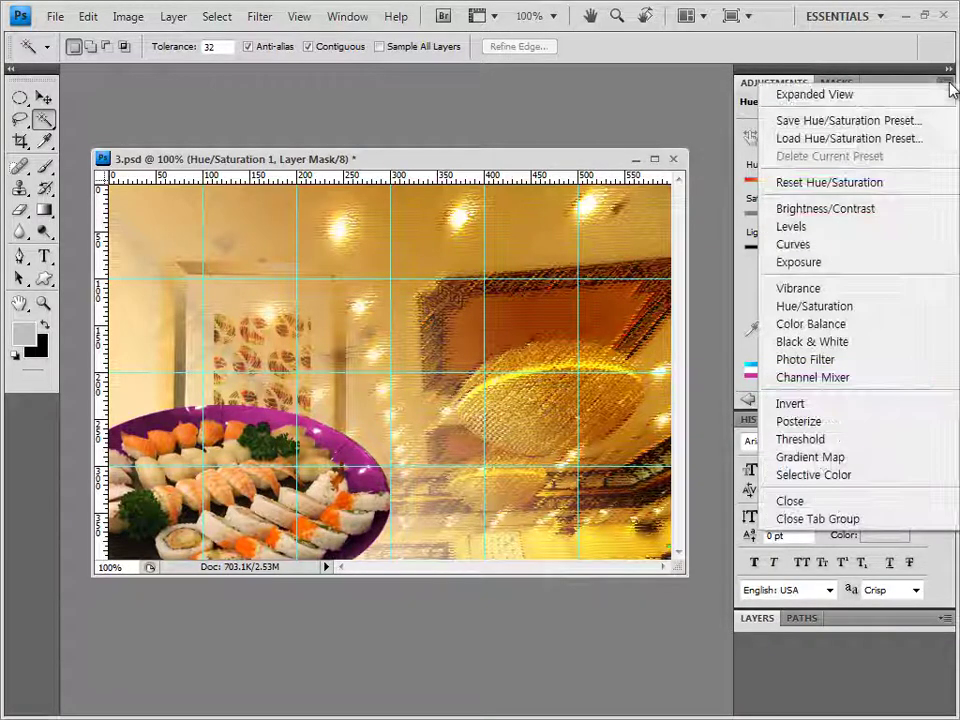
left_click(860, 519)
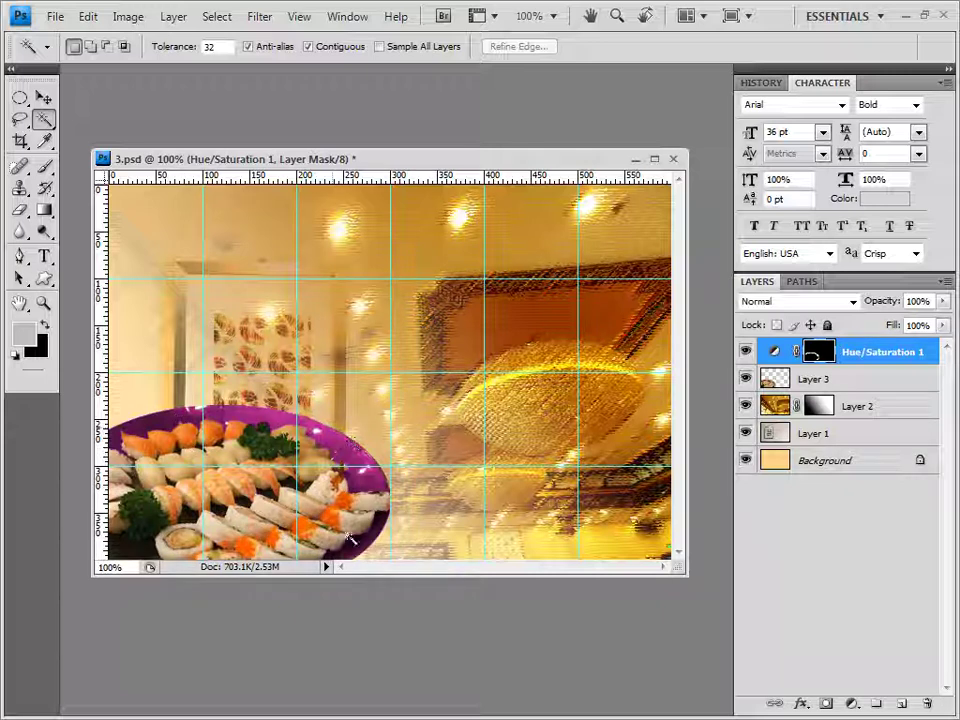
Apply a Drop Shadow with default settings to Layer 3, collapse its effects list and select the Hue/Saturation 1 layer.
left_click(825, 376)
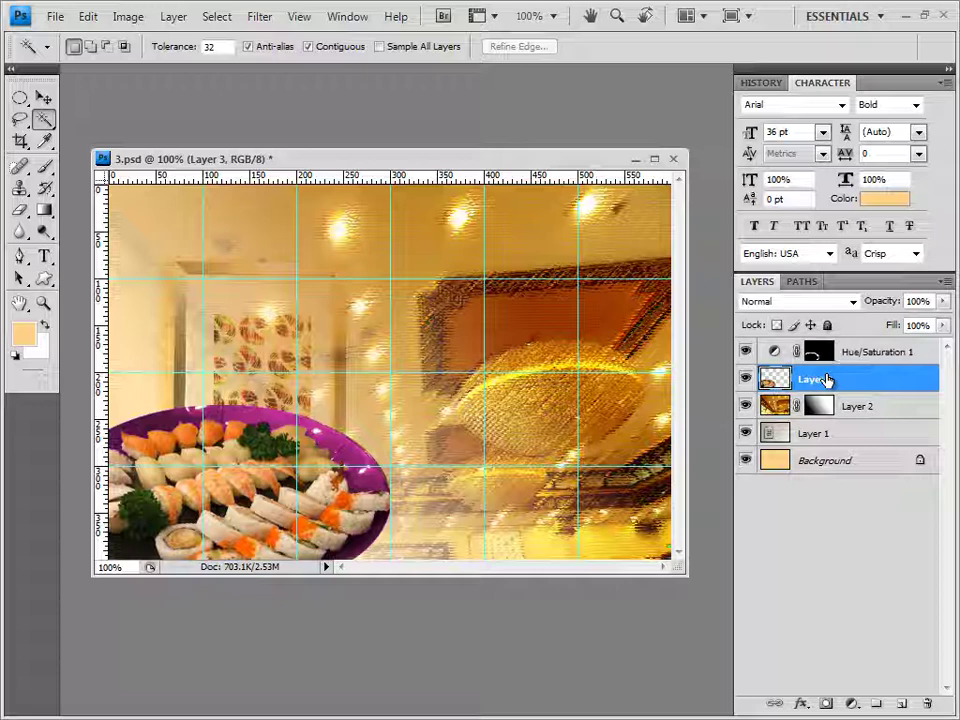
left_click(801, 703)
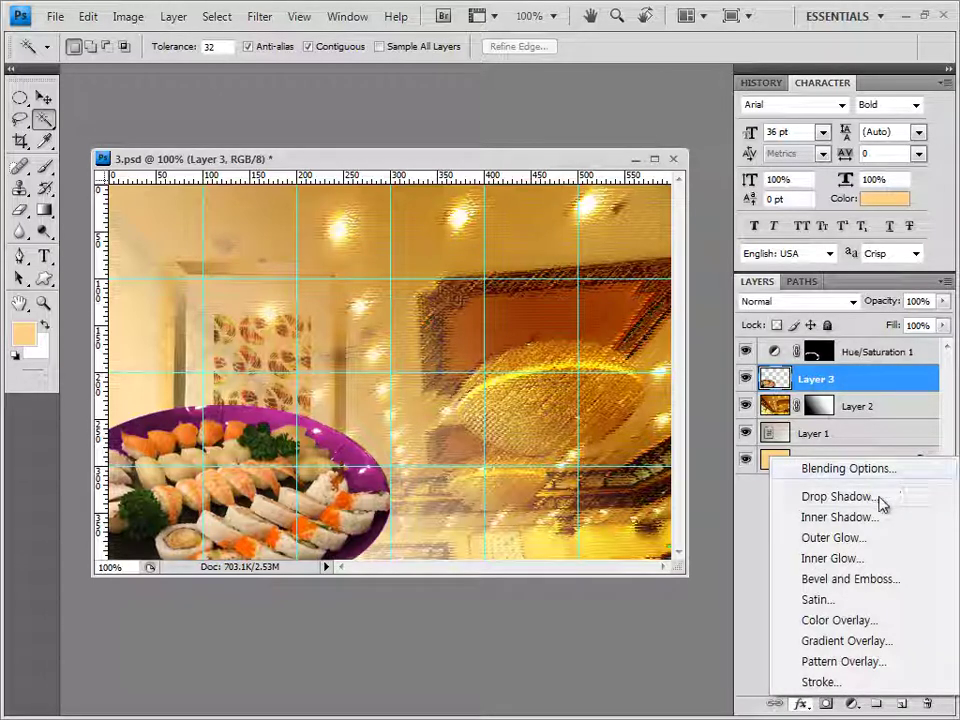
left_click(879, 497)
left_click_drag(617, 258, 747, 12)
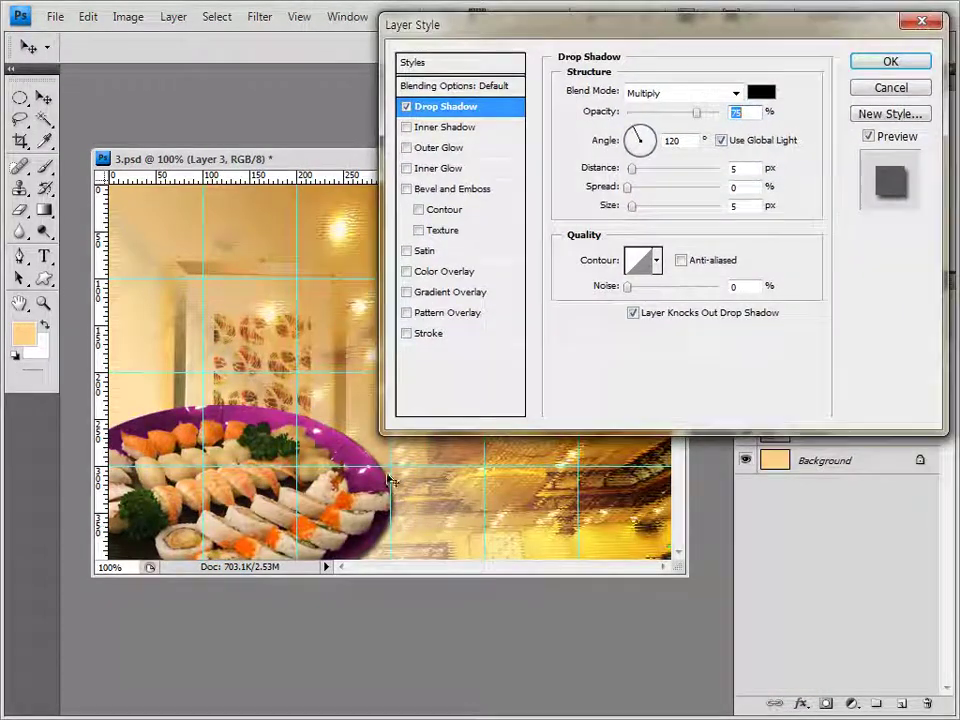
left_click(888, 63)
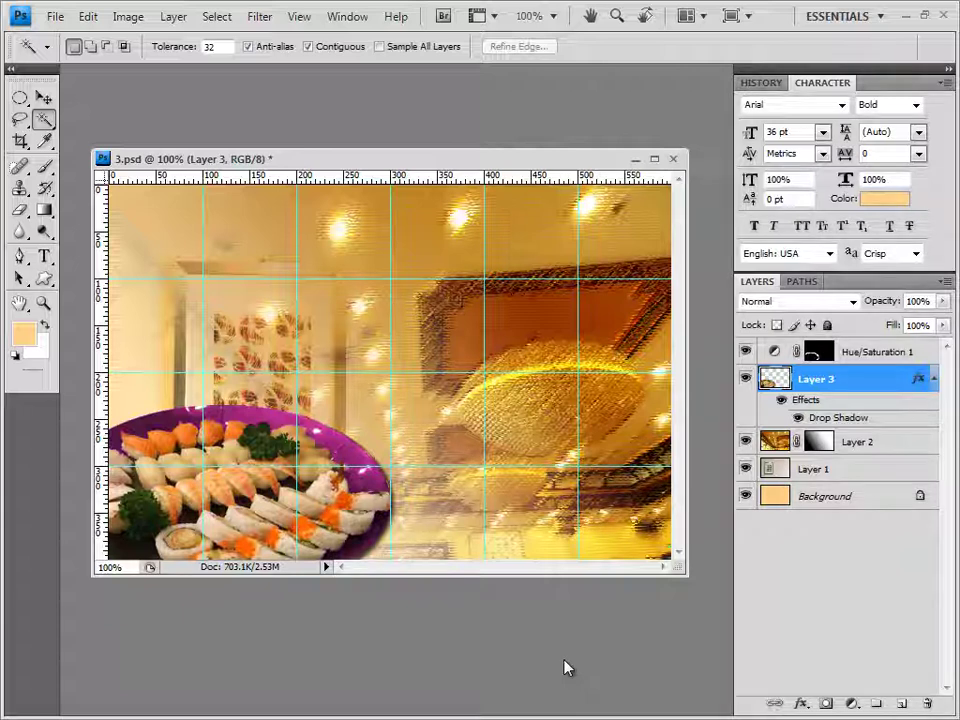
key("ctrl+z")
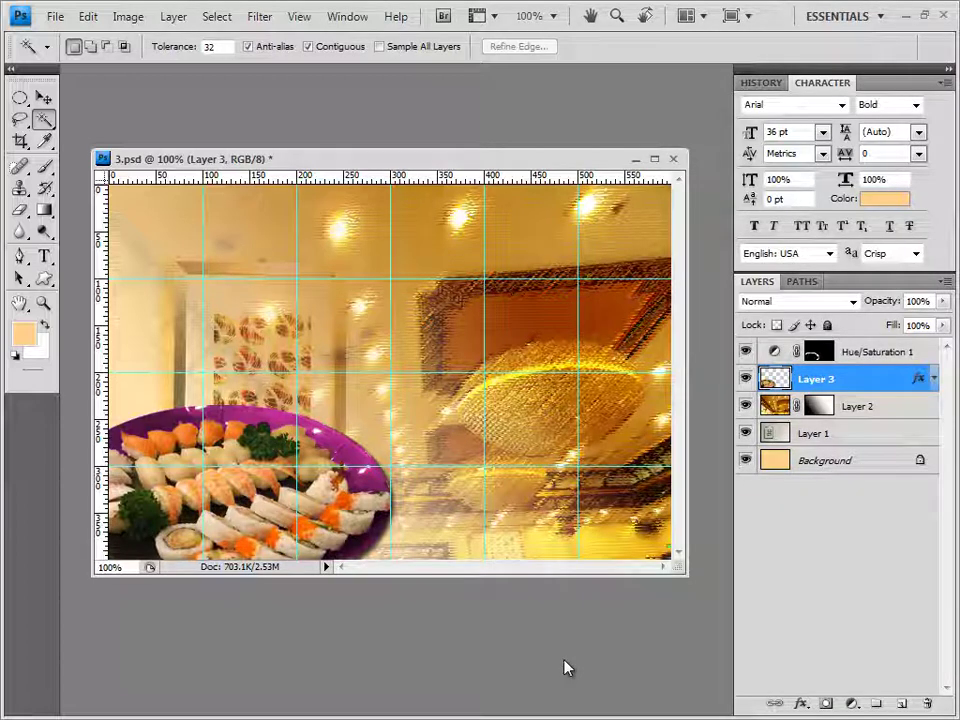
key("alt+bracketright")
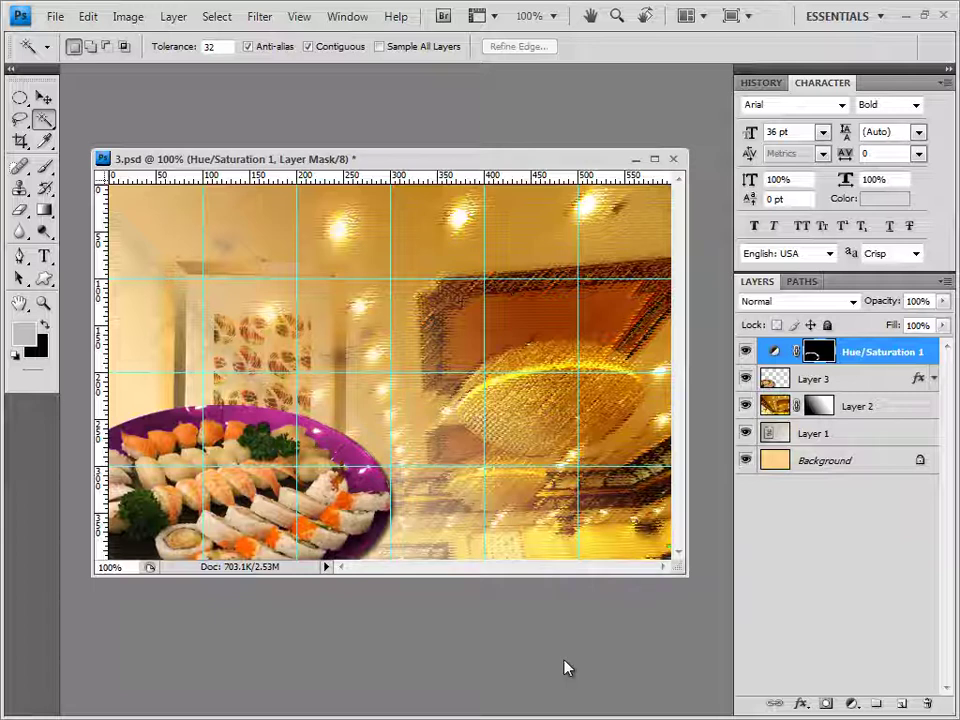
Open 1급-11.jpg and select the whole background around the desk calendar with the Magic Wand.
key("alt+Tab")
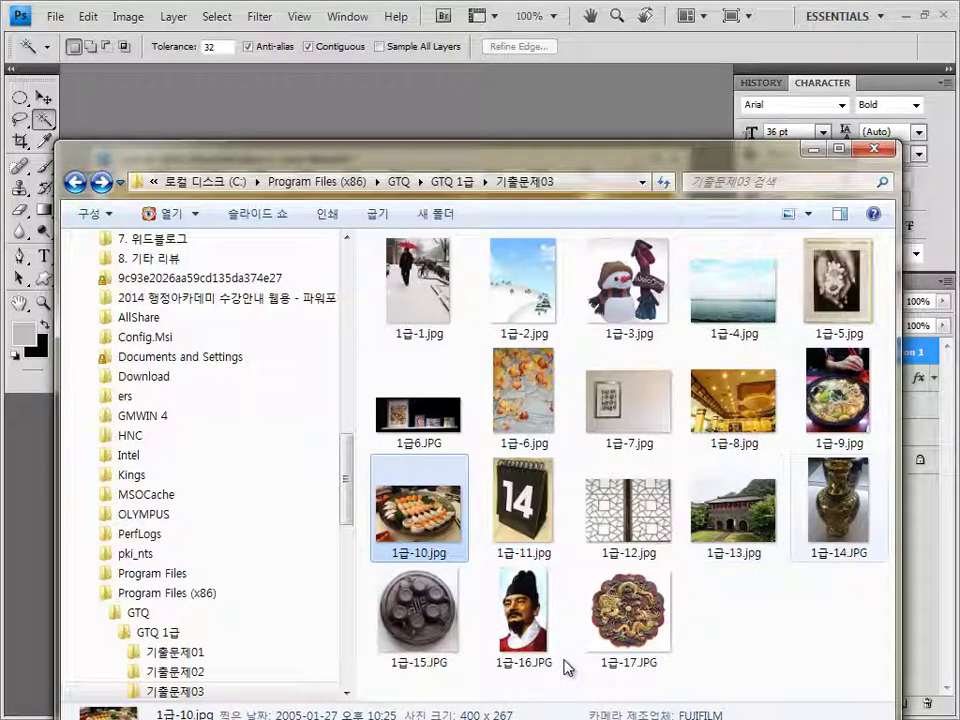
left_click_drag(523, 505, 468, 118)
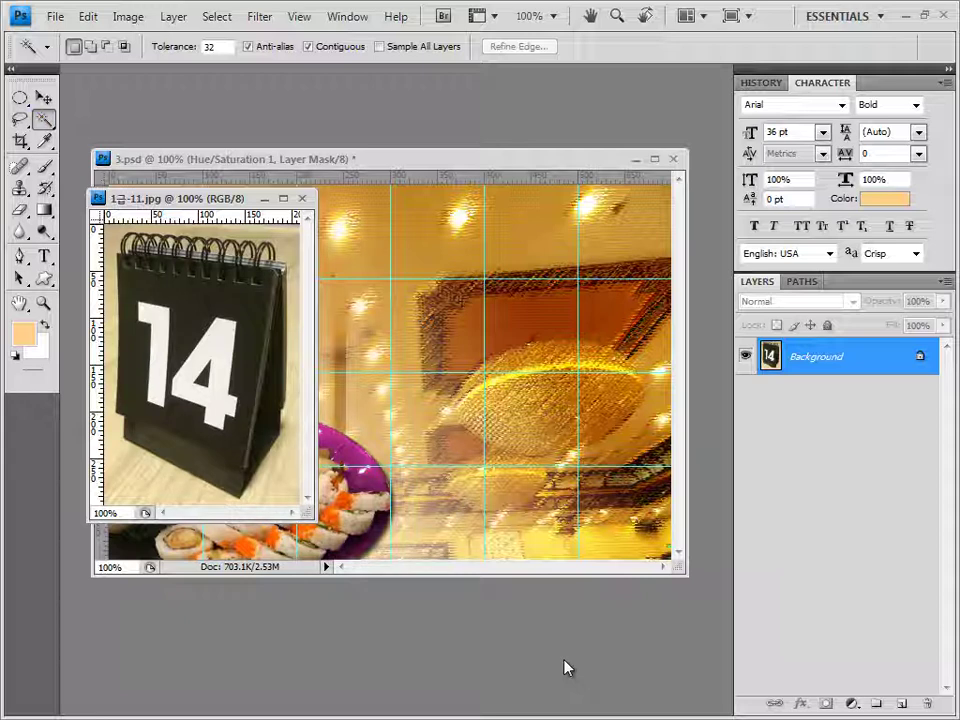
left_click(284, 240)
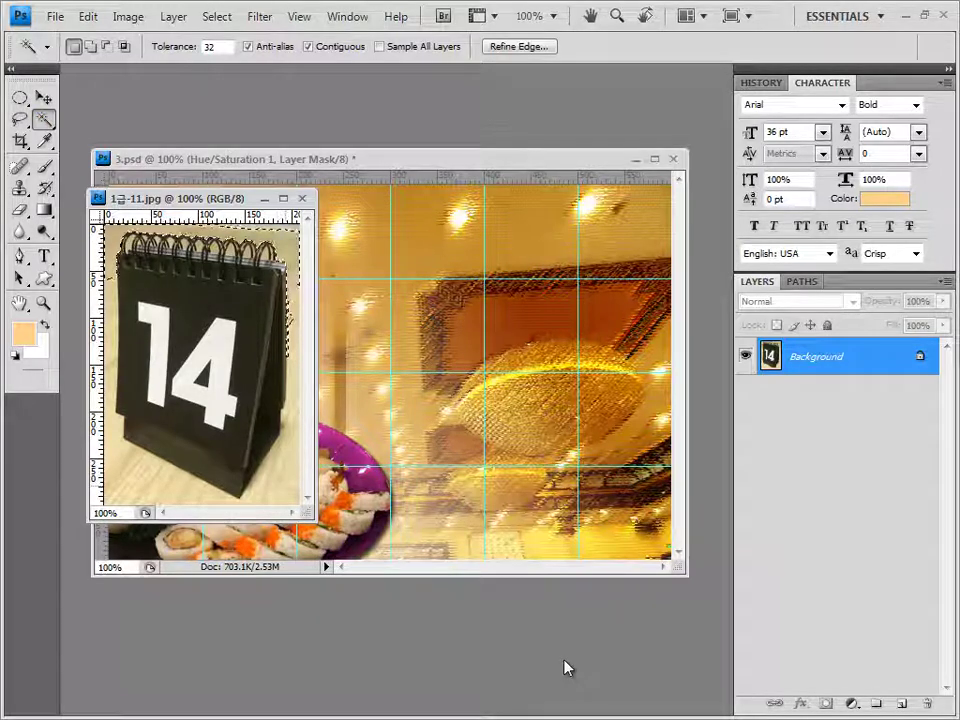
left_click(270, 480, "shift")
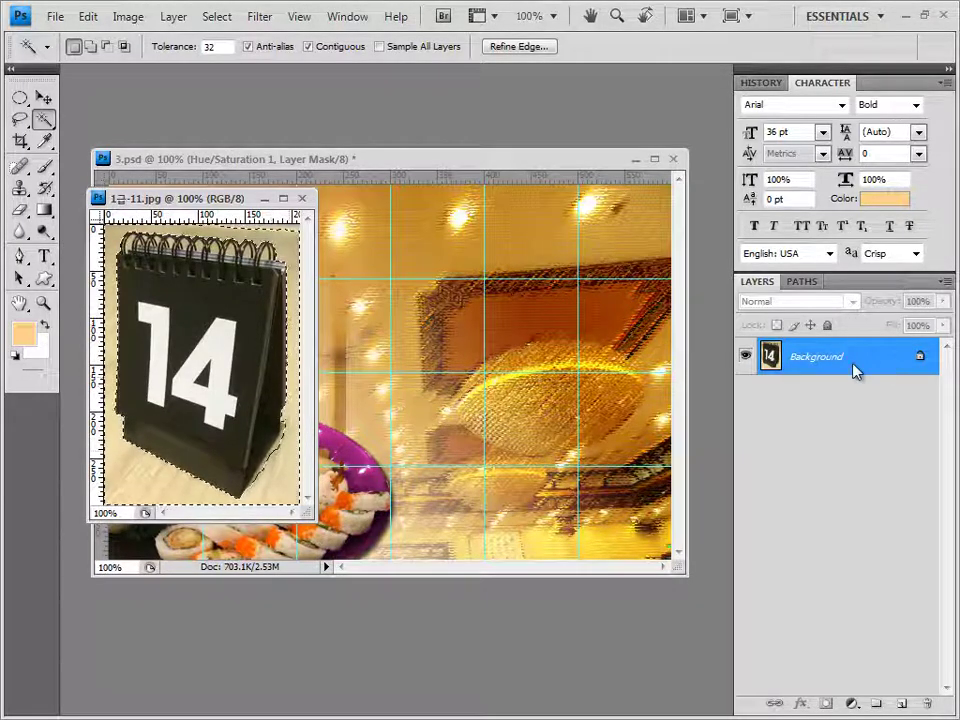
key("shift")
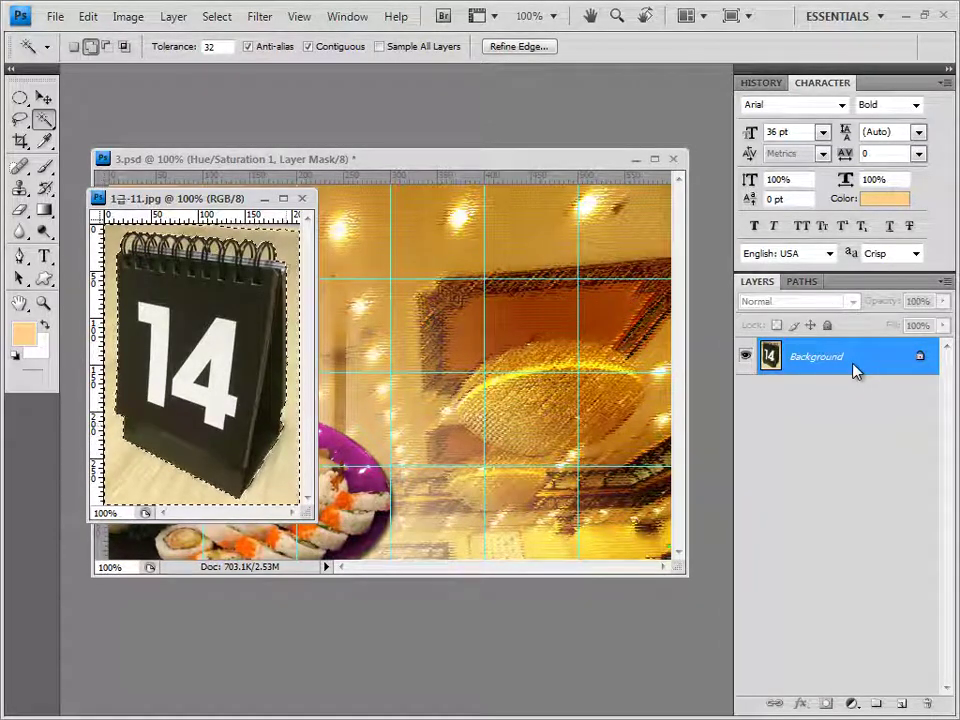
key("shift")
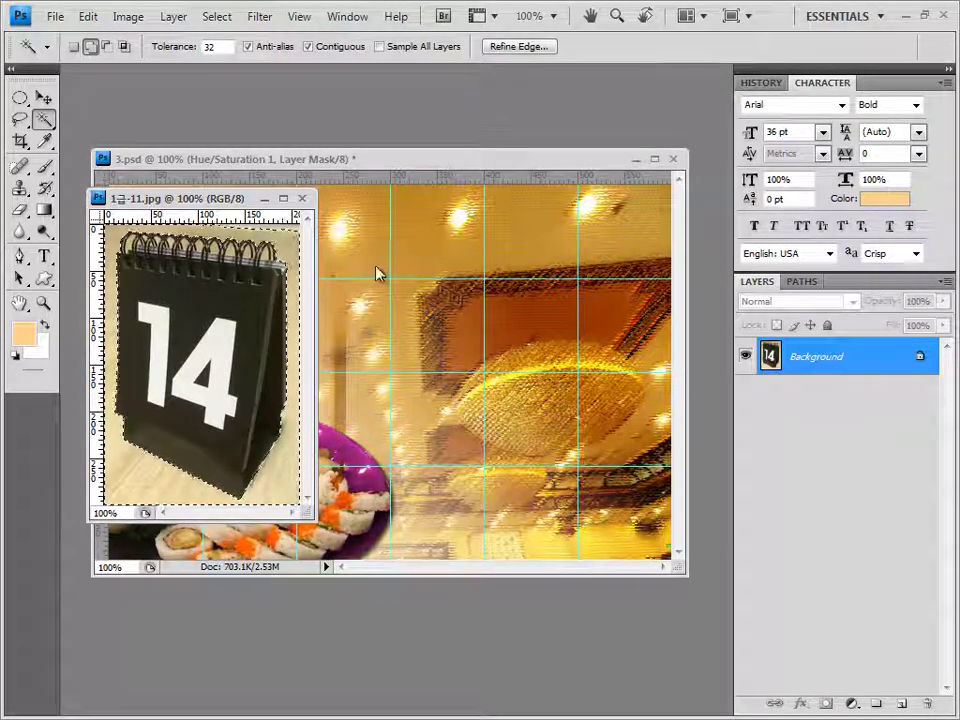
Invert the selection to target the desk calendar.
key("ctrl+shift+i")
key("ctrl+shift+i")
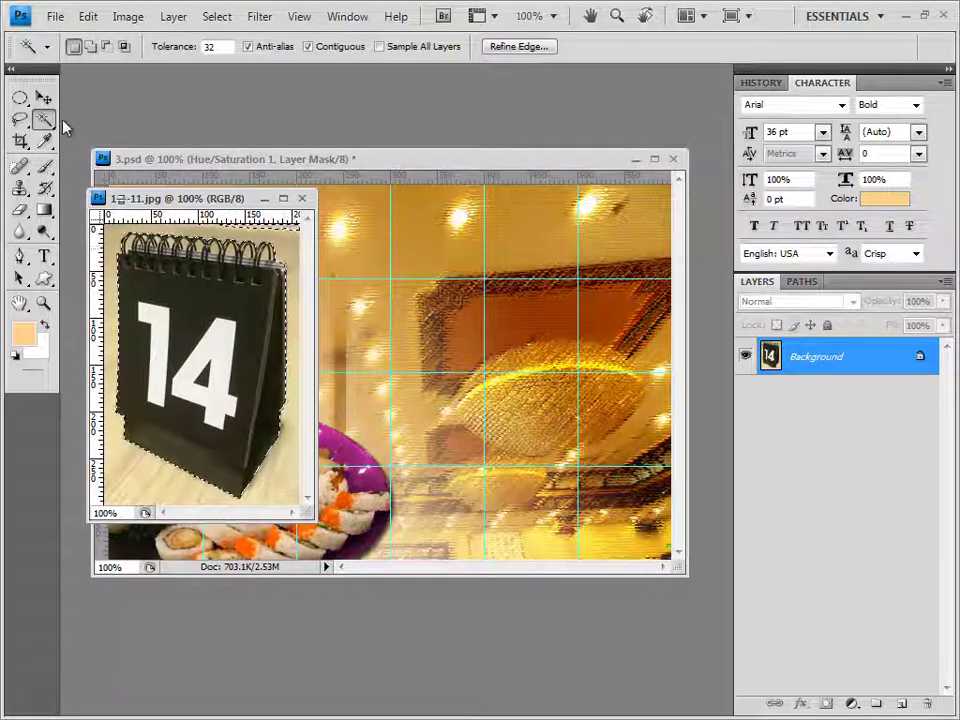
left_click(292, 252)
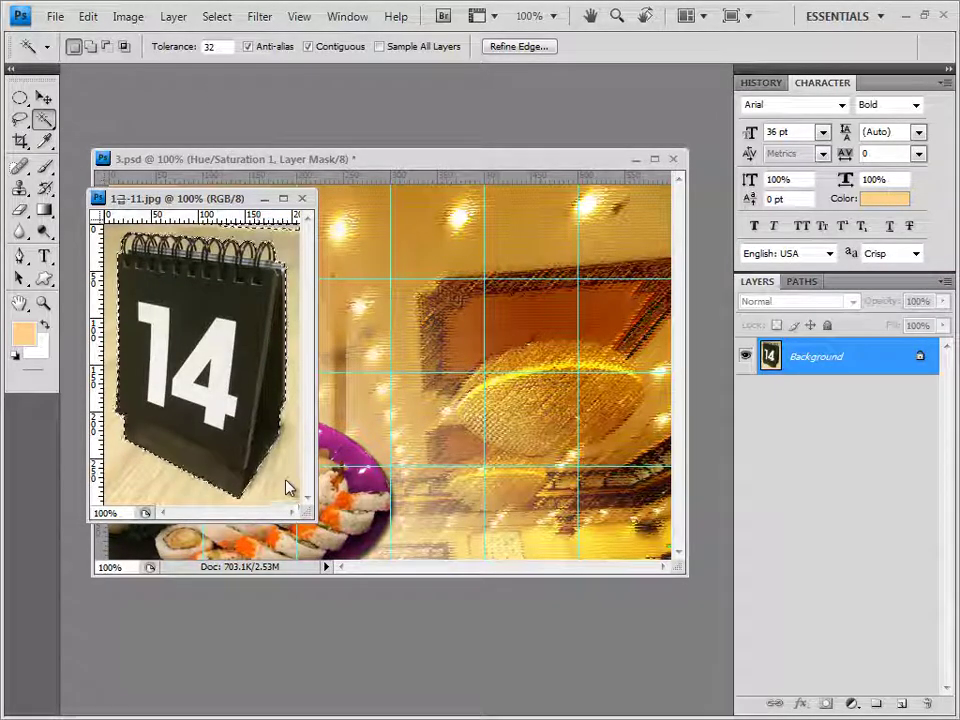
Copy the selected calendar, close 1급-11.jpg, and paste it into 3.psd as a new layer, ready for the Move tool.
left_click_drag(190, 198, 163, 259)
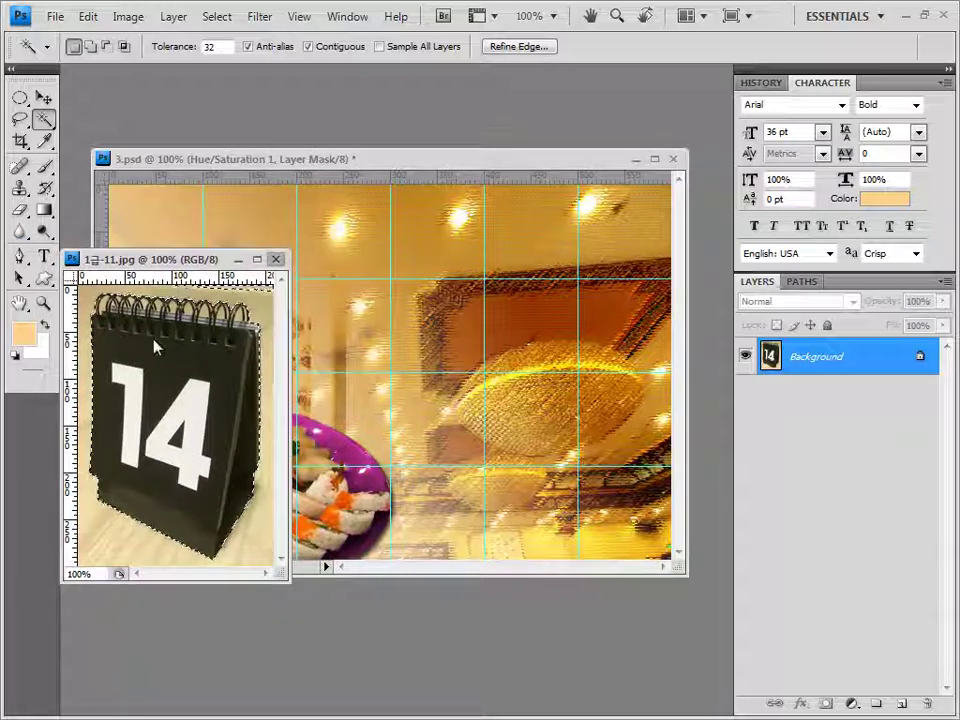
key("ctrl+w")
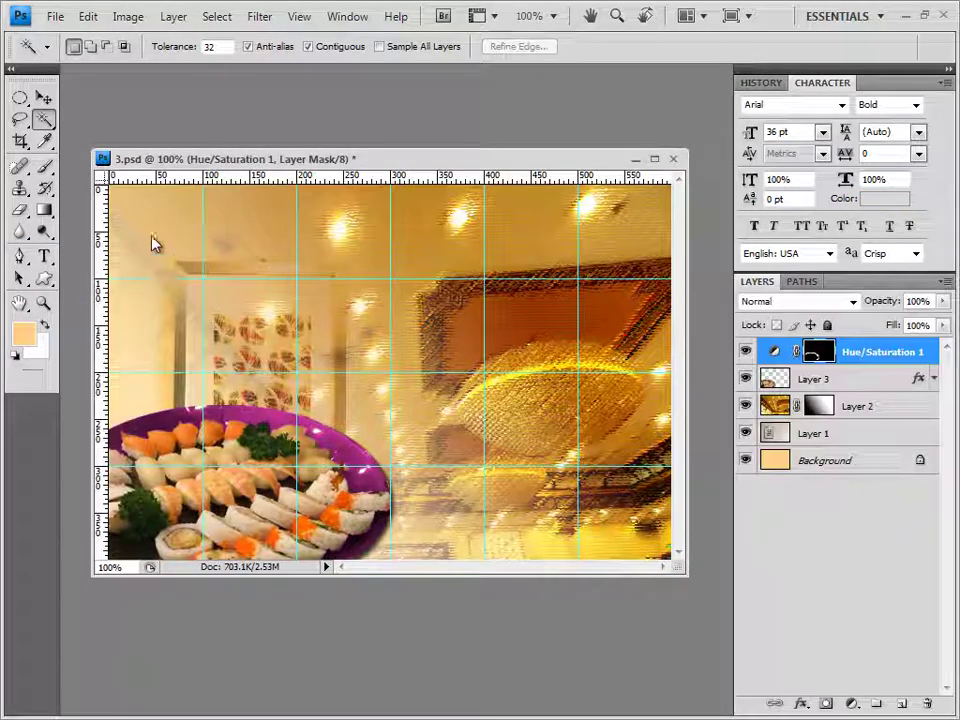
key("ctrl+v")
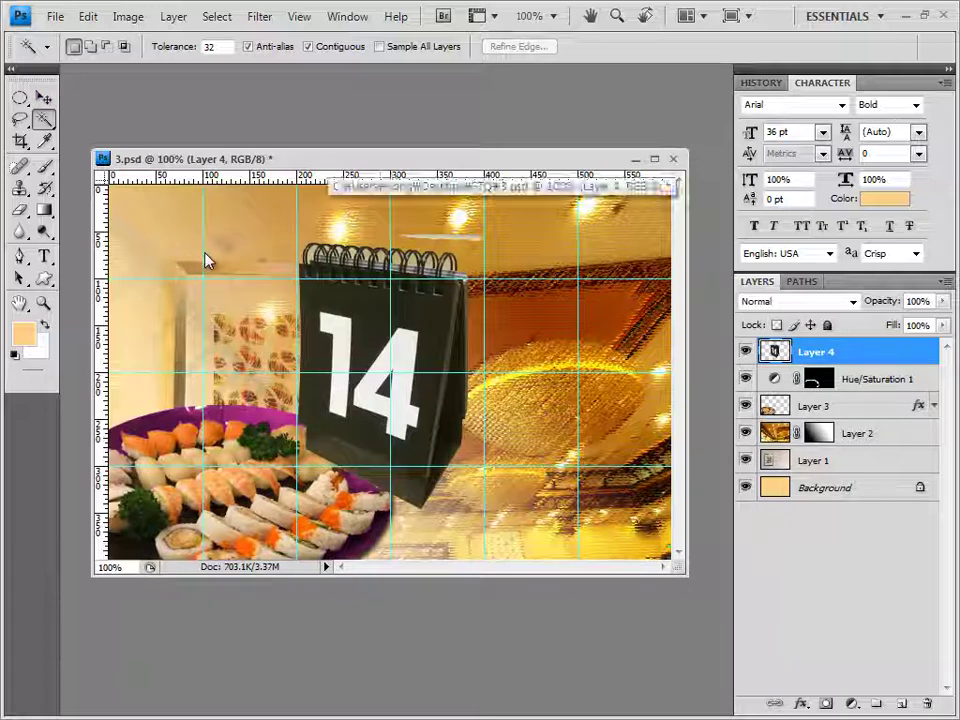
key("v")
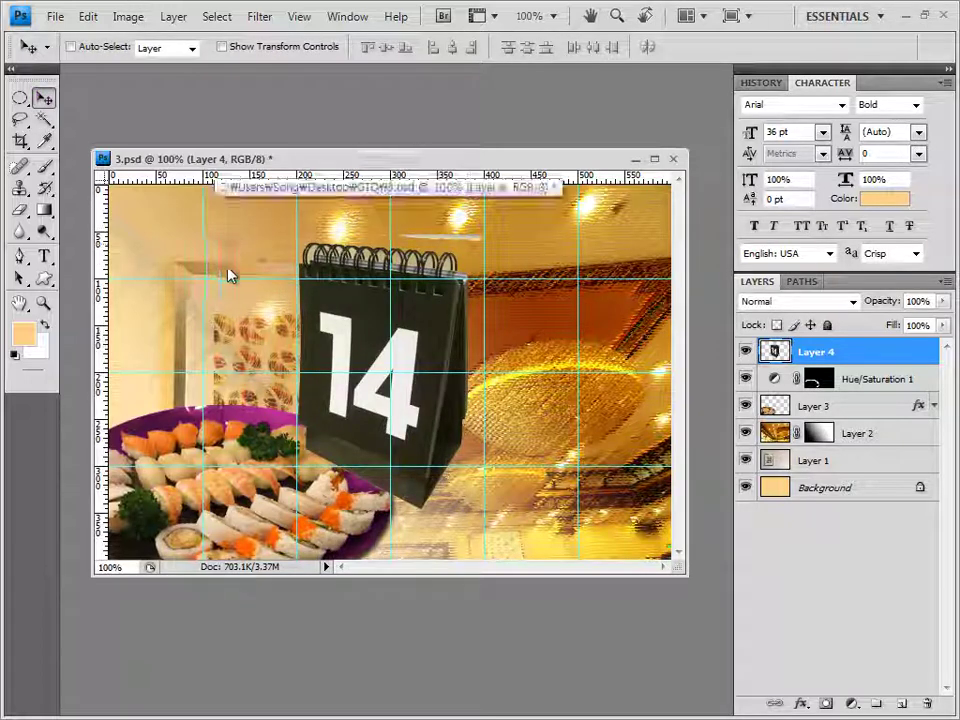
Move the calendar on Layer 4 into the upper-right corner of the canvas and scale it to about 88%.
mouse_move(172, 263)
left_mouse_down()
mouse_move(352, 225)
mouse_move(400, 190)
mouse_move(172, 238)
left_mouse_up()
key("shift+Up")
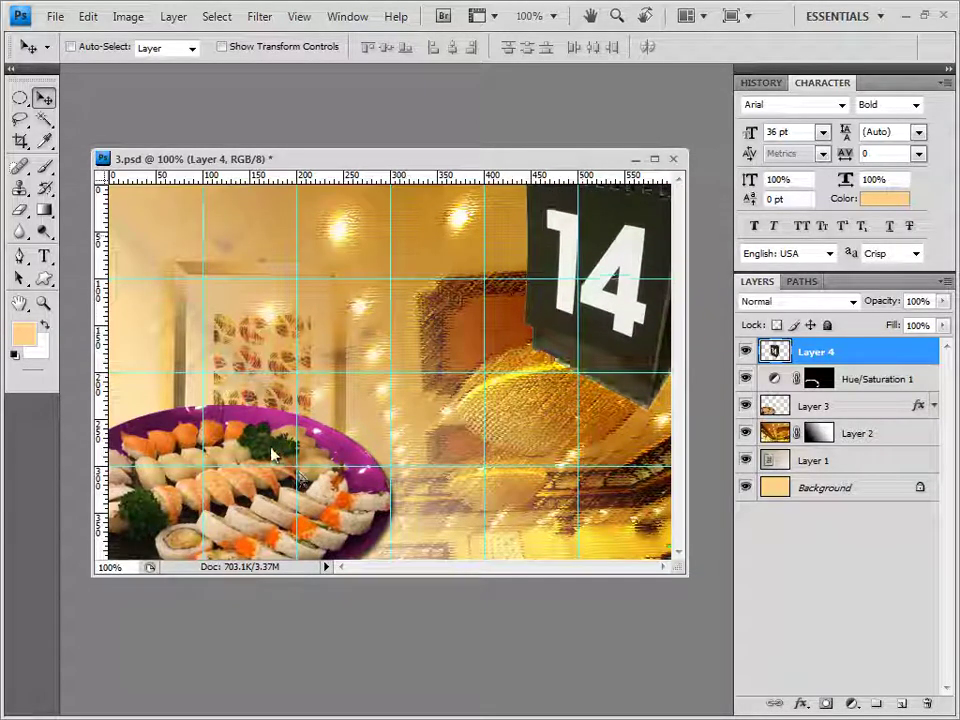
key("shift+Right")
key("shift+Right")
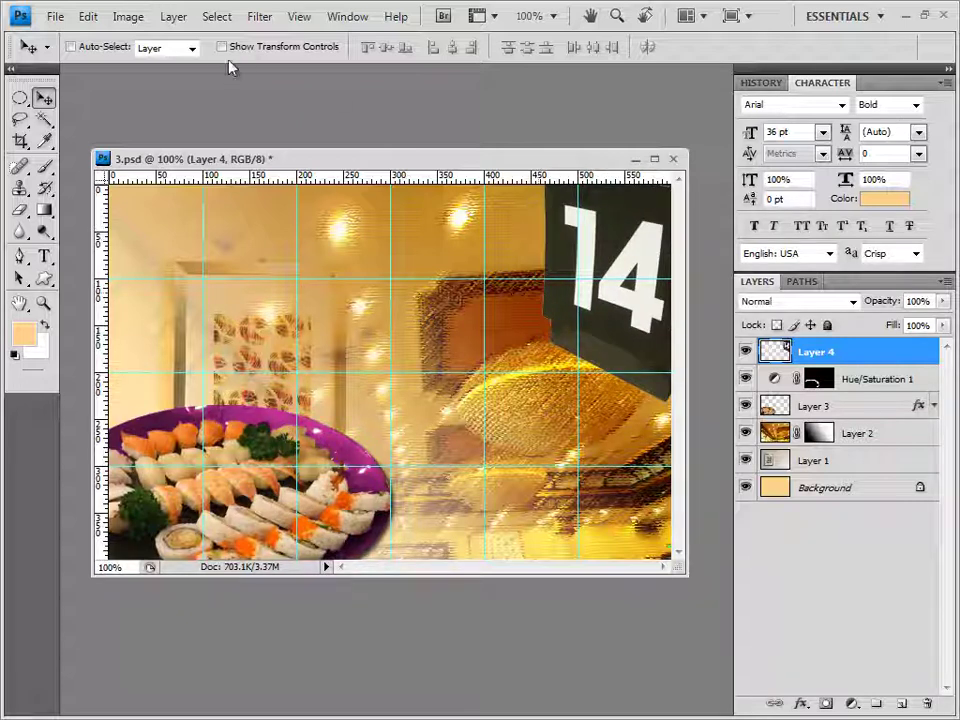
key("ctrl+t")
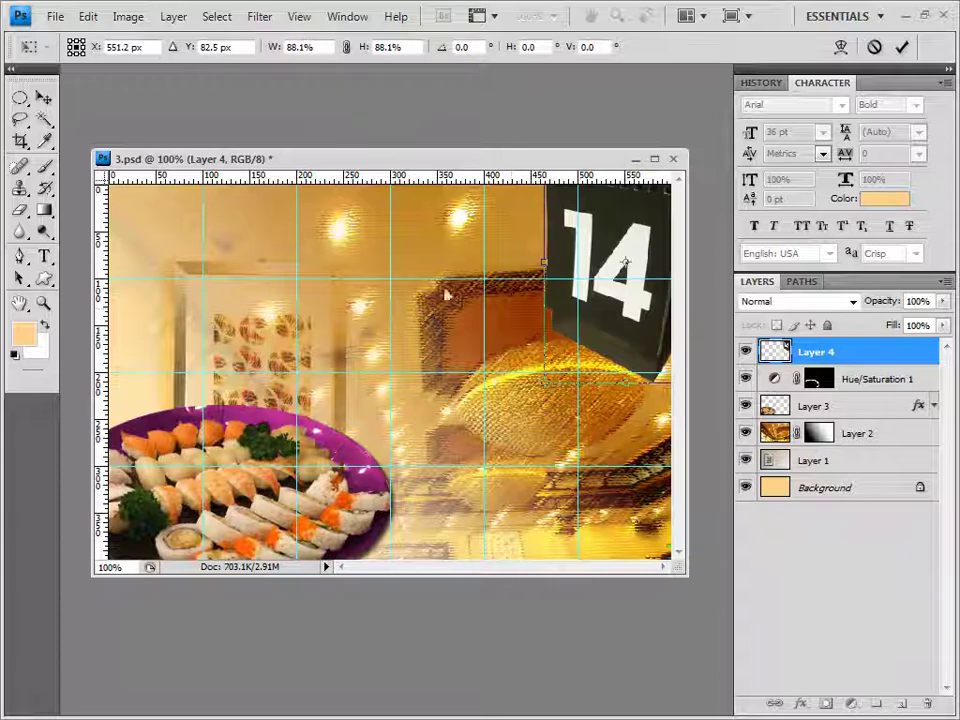
key("Return")
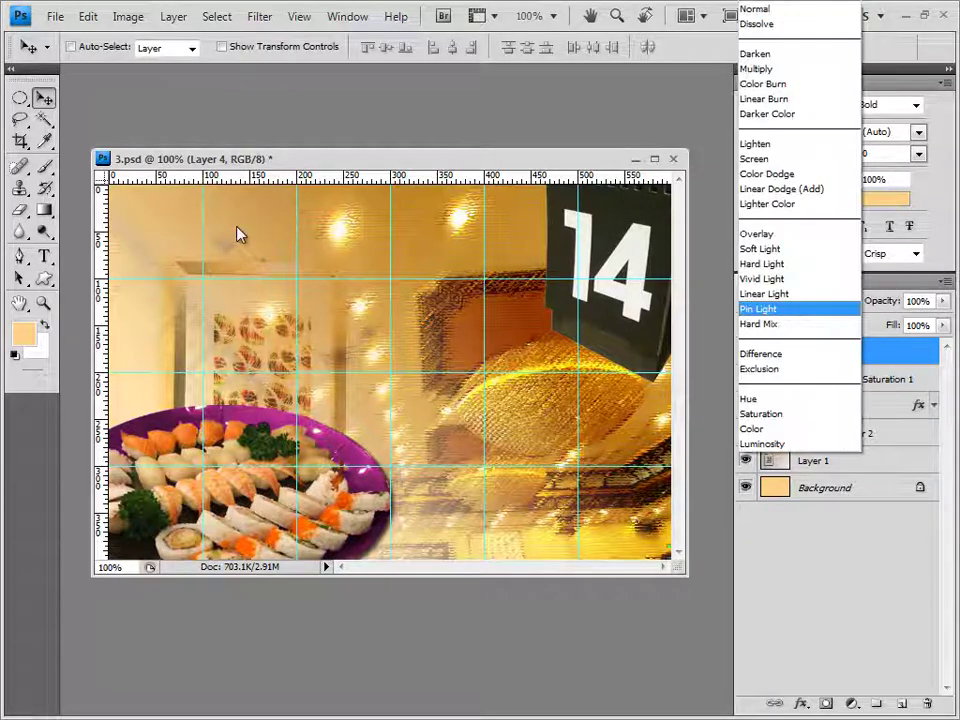
Set Layer 4 to the Overlay blend mode and add an Outer Glow with its default settings.
key("shift+alt+o")
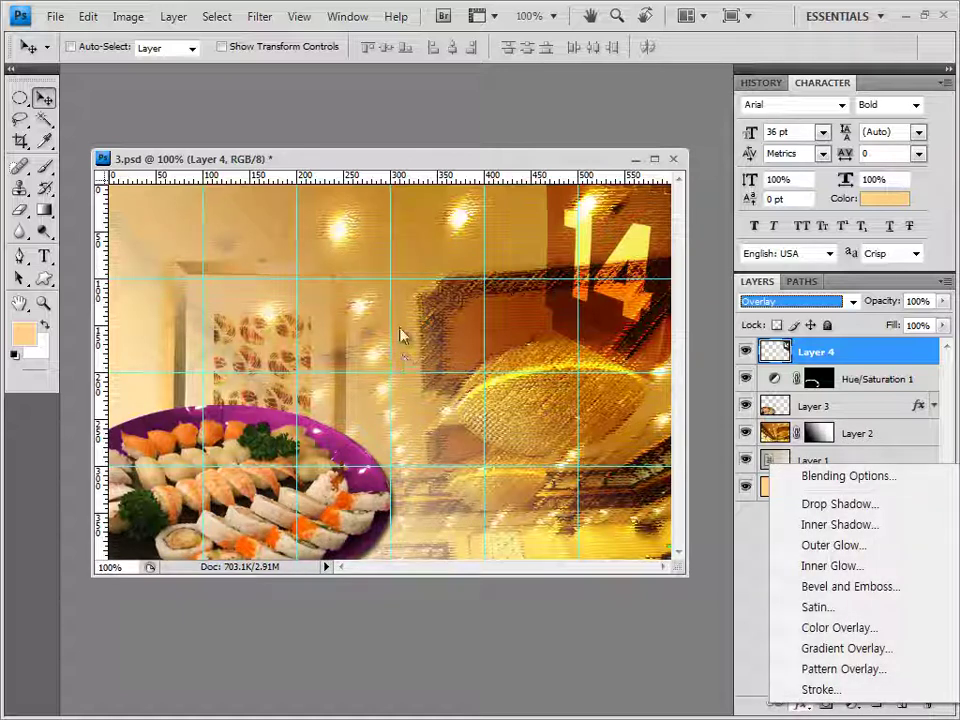
key("Down")
key("Down")
key("Down")
key("Down")
key("Return")
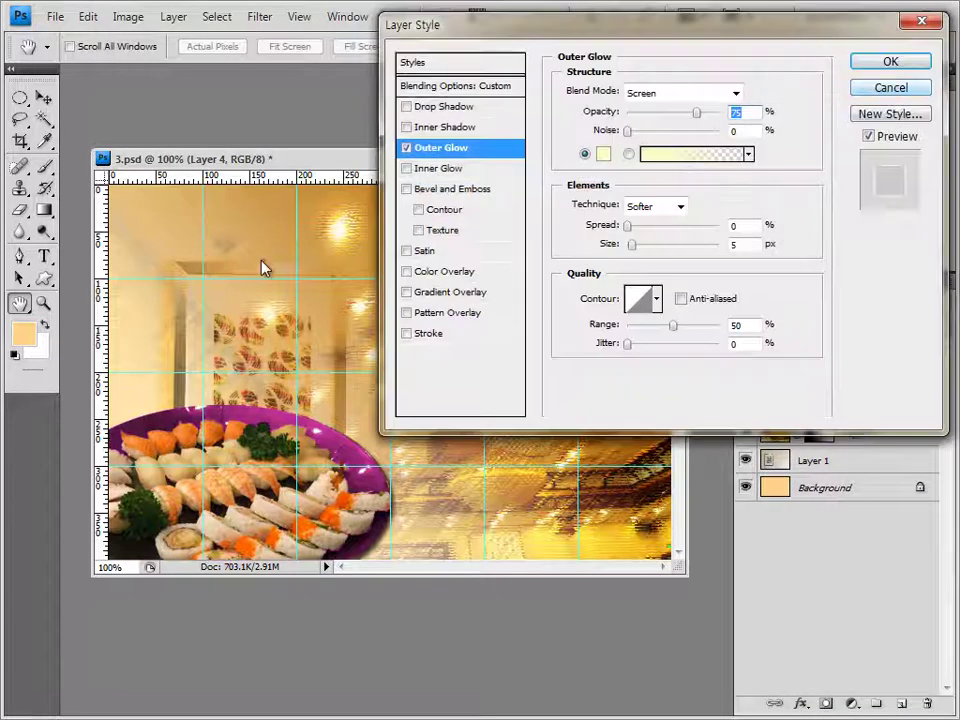
key("Return")
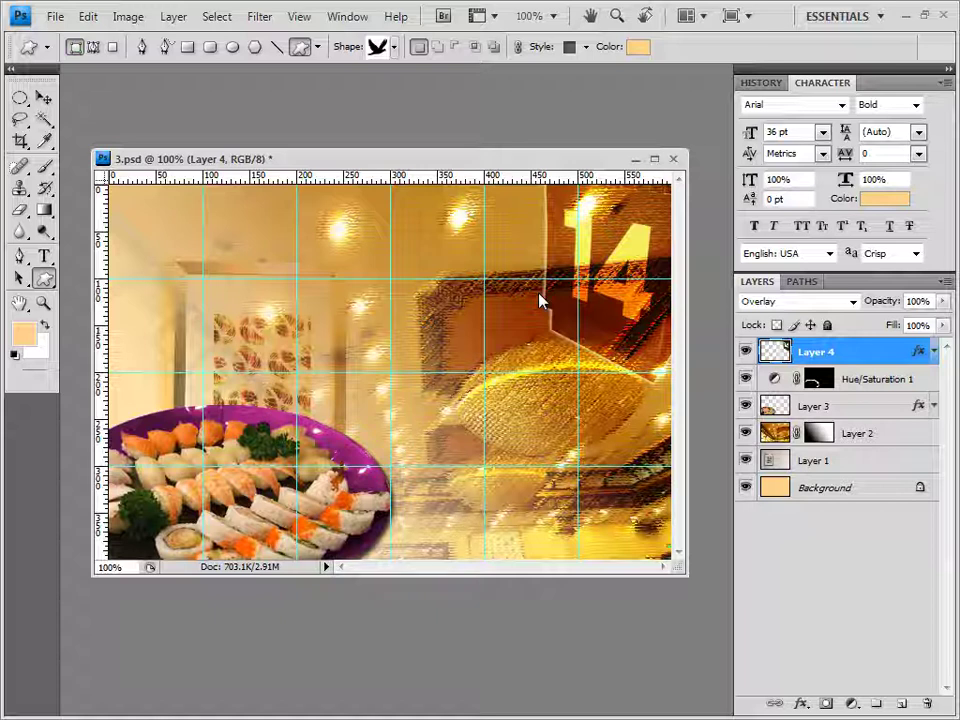
Replace the current custom shapes with the Symbols set.
left_click(394, 46)
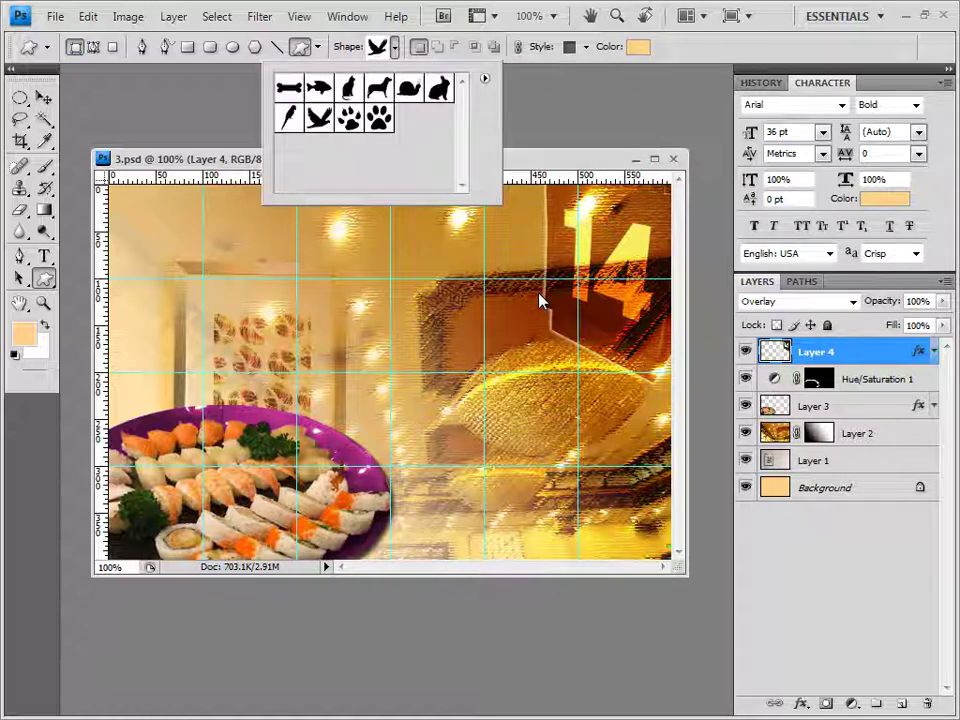
left_click(485, 78)
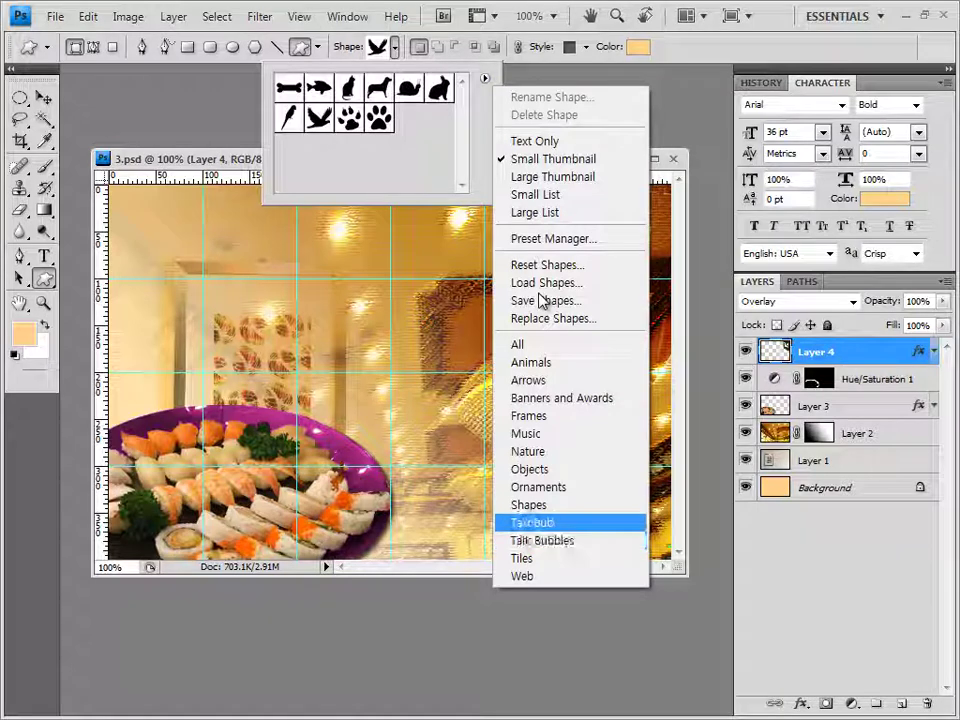
key("Return")
key("Return")
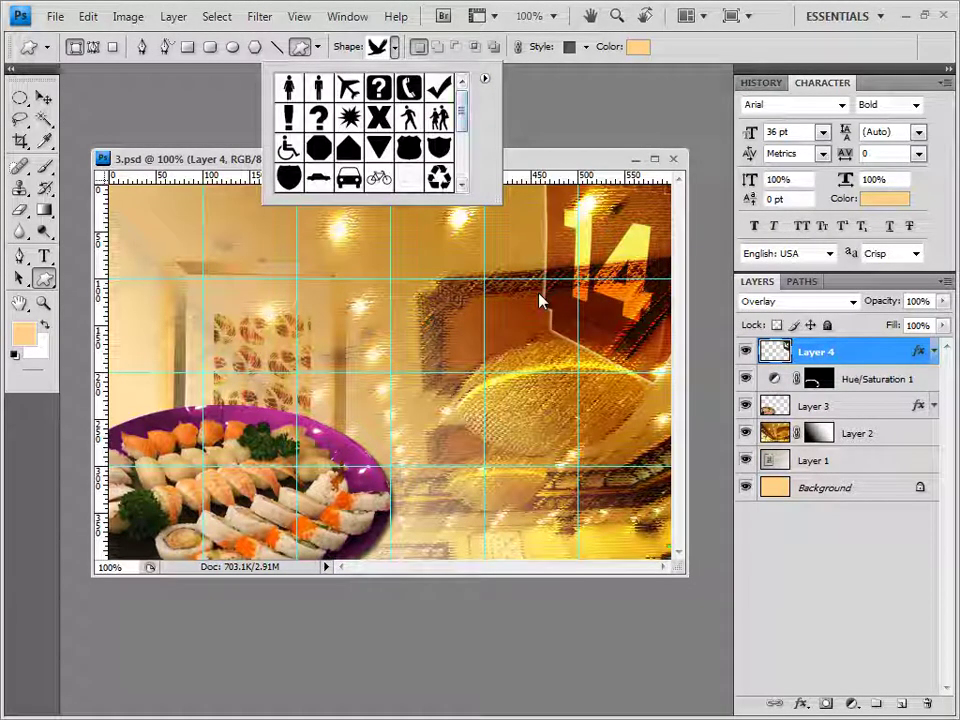
Replace the current custom shapes with the Shapes set.
left_click(485, 78)
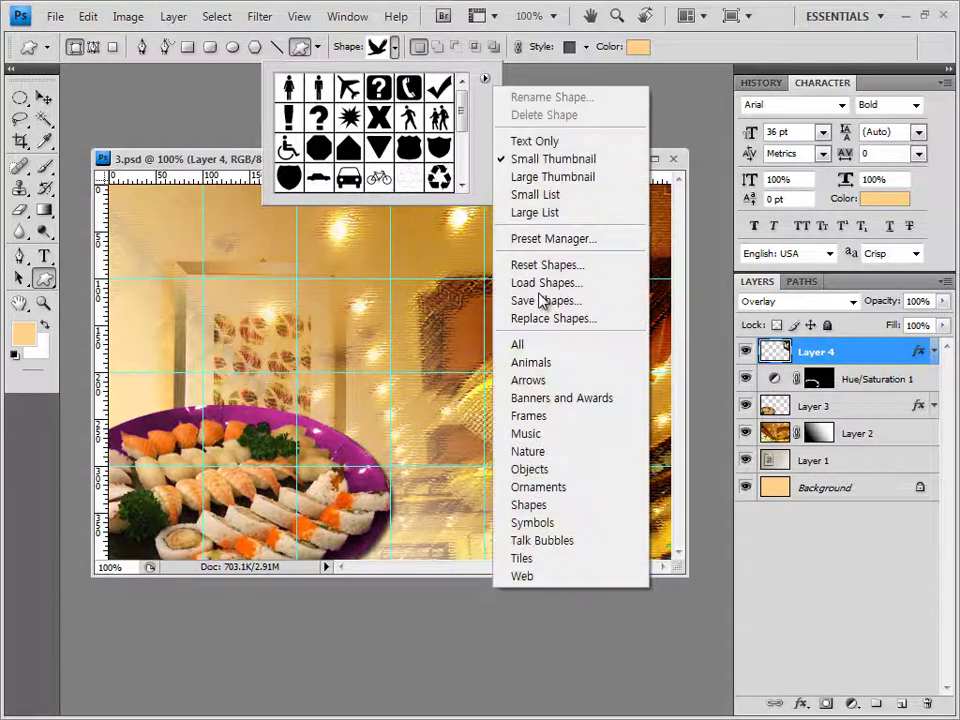
key("Return")
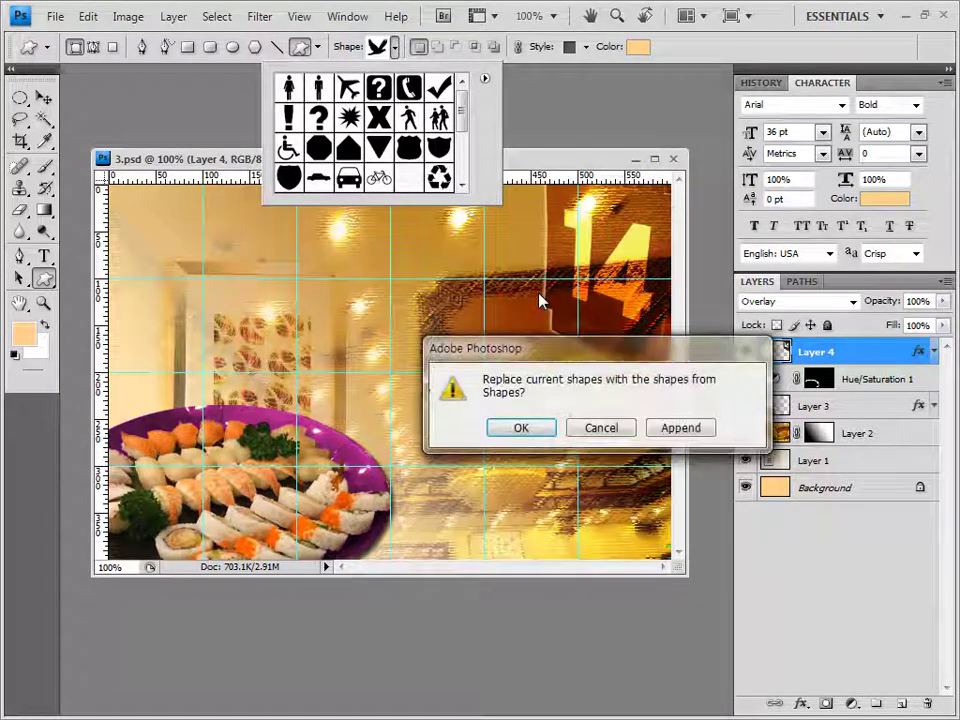
key("Return")
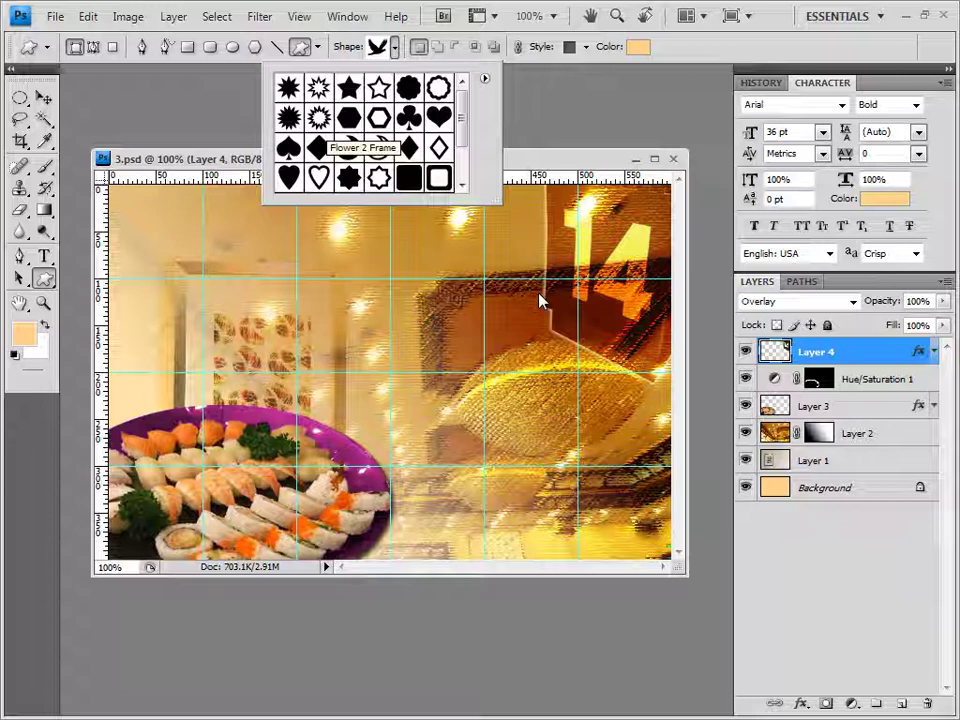
Draw a Flower 2 Frame custom shape about 125 px wide beside the calendar.
left_click(318, 118)
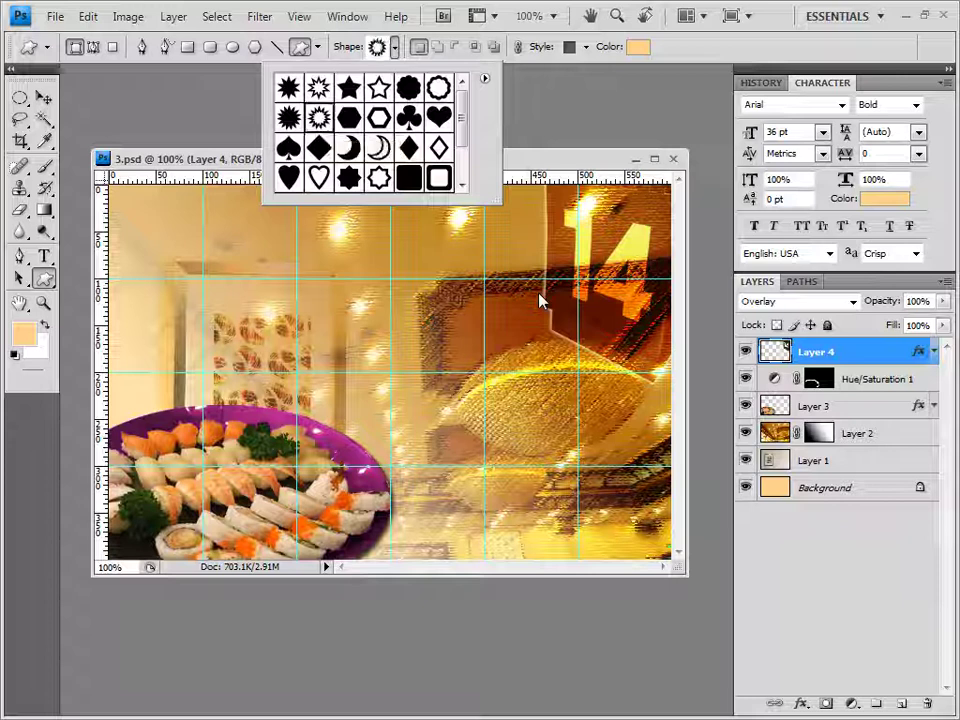
key("Return")
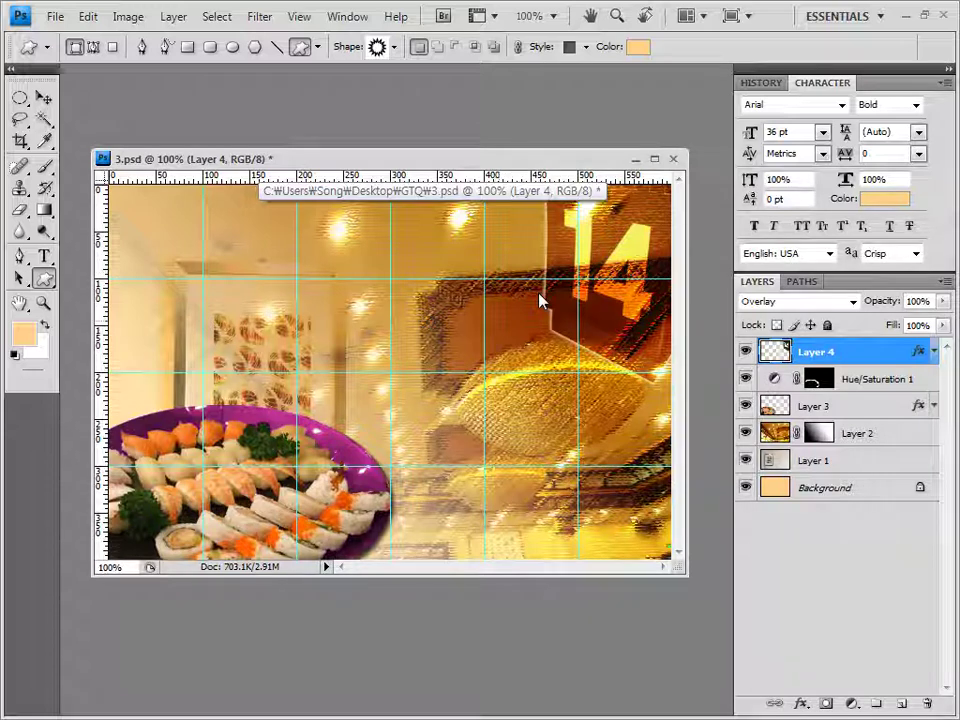
left_click_drag(484, 254, 600, 360)
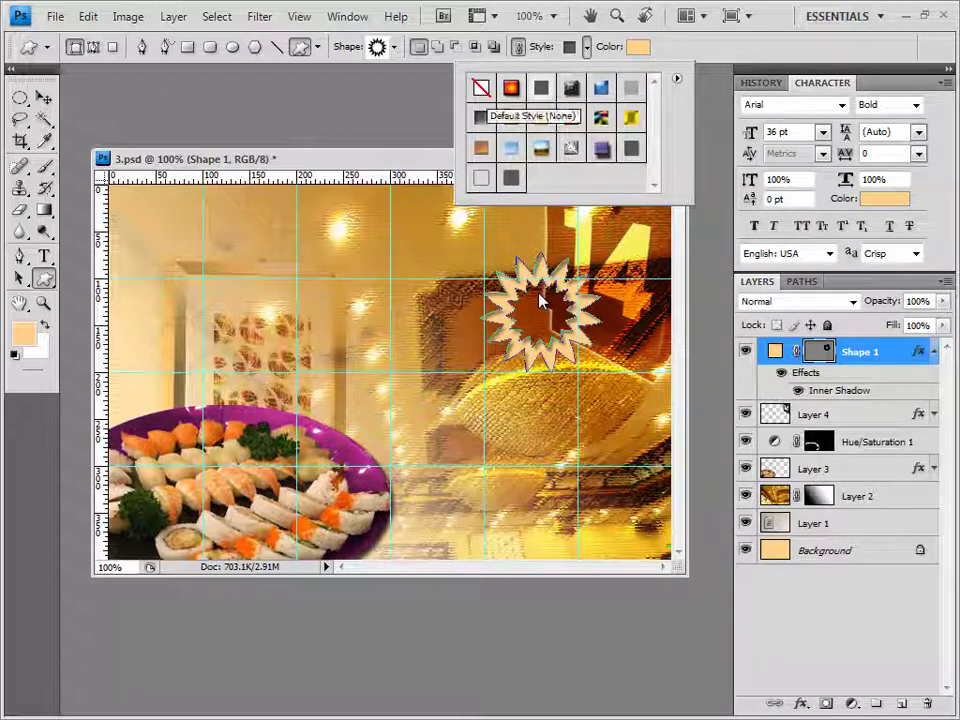
Apply Default Style (None) to the flower frame shape and set its fill colour to ffffff.
left_click(481, 87)
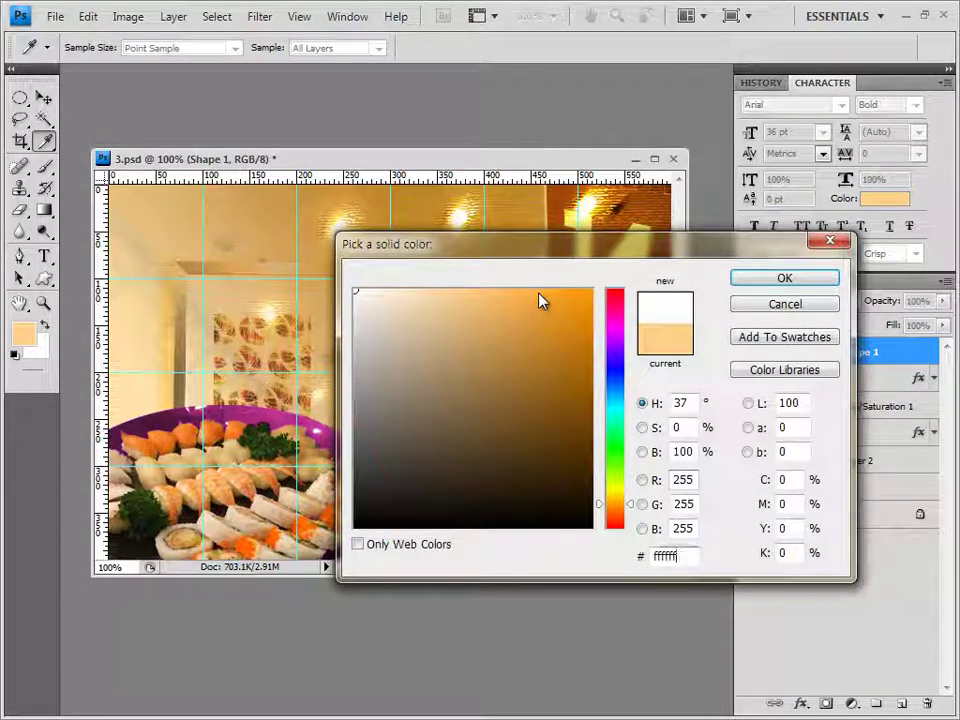
key("Tab")
key("Tab")
key("Tab")
key("Return")
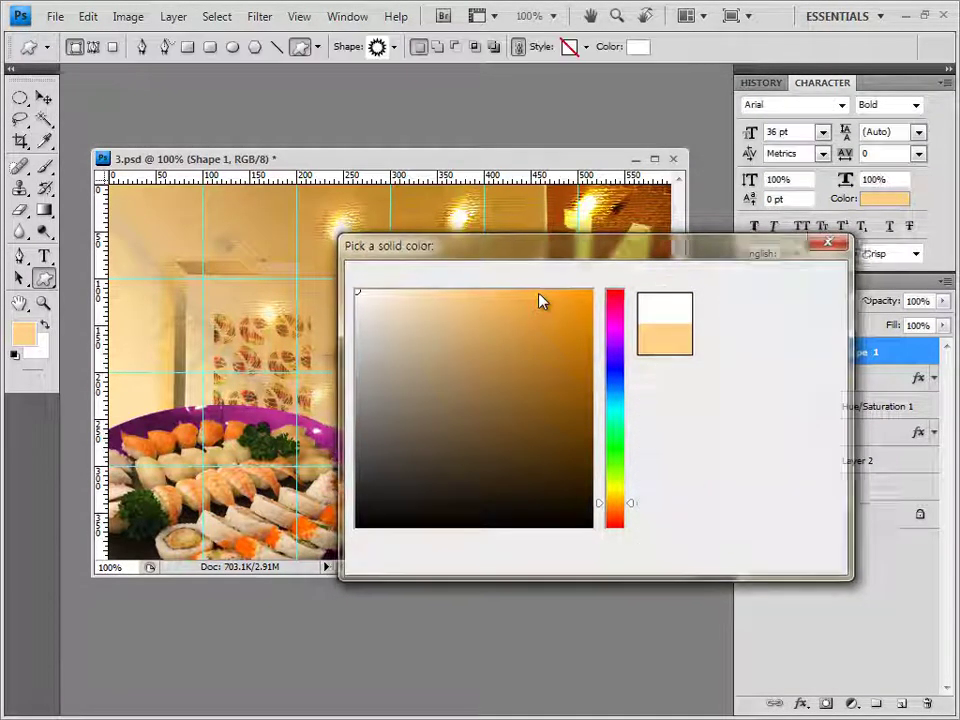
Move the flower frame beside the calendar near the canvas's upper edge and scale it to 134.6% width and 138.5% height.
key("v")
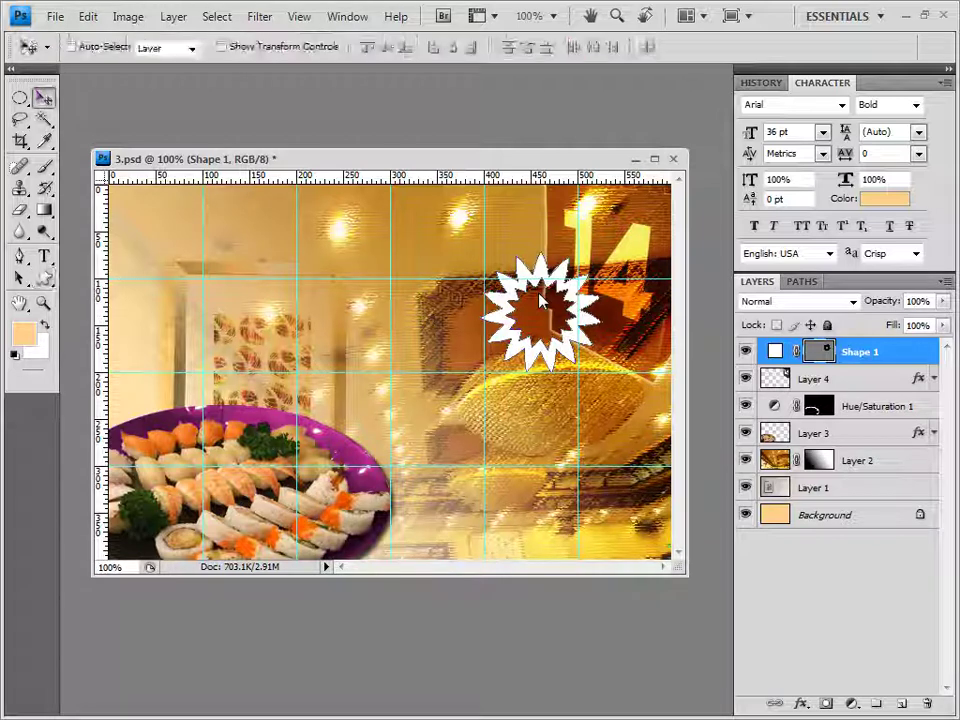
left_click_drag(539, 294, 483, 272)
key("shift+Left")
key("shift+Up")
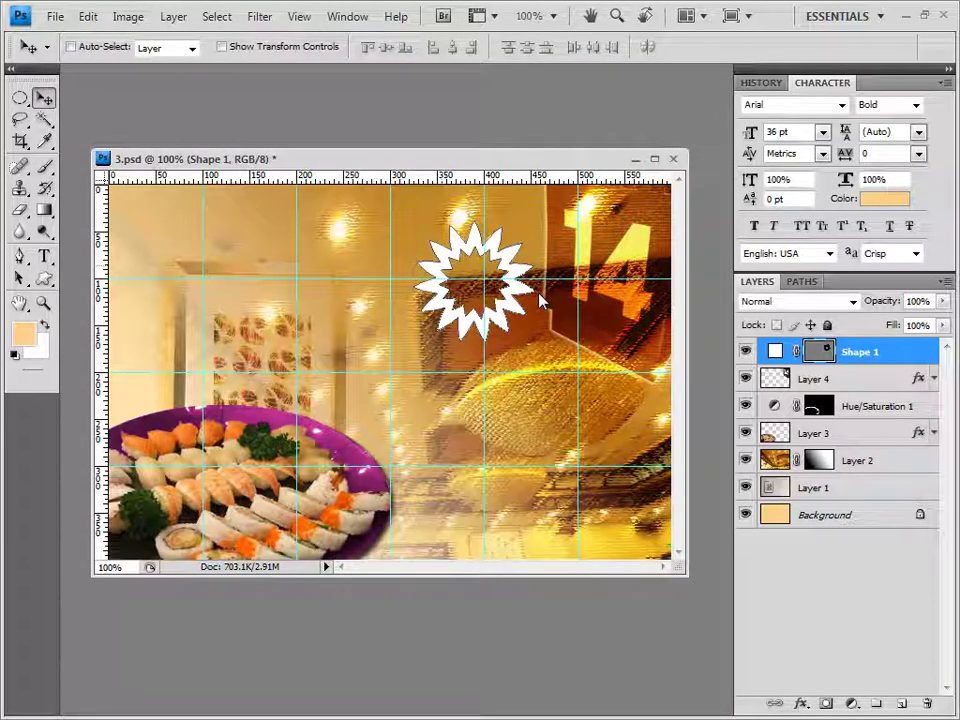
key("shift+Up")
key("shift+Up")
key("shift+Up")
key("shift+Up")
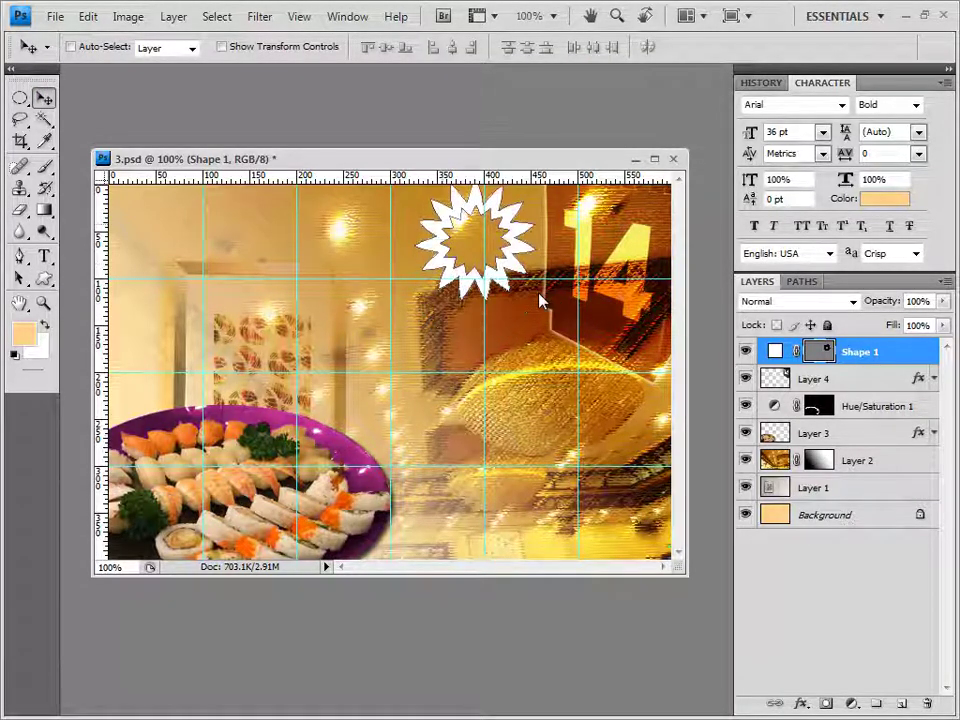
key("shift+Down")
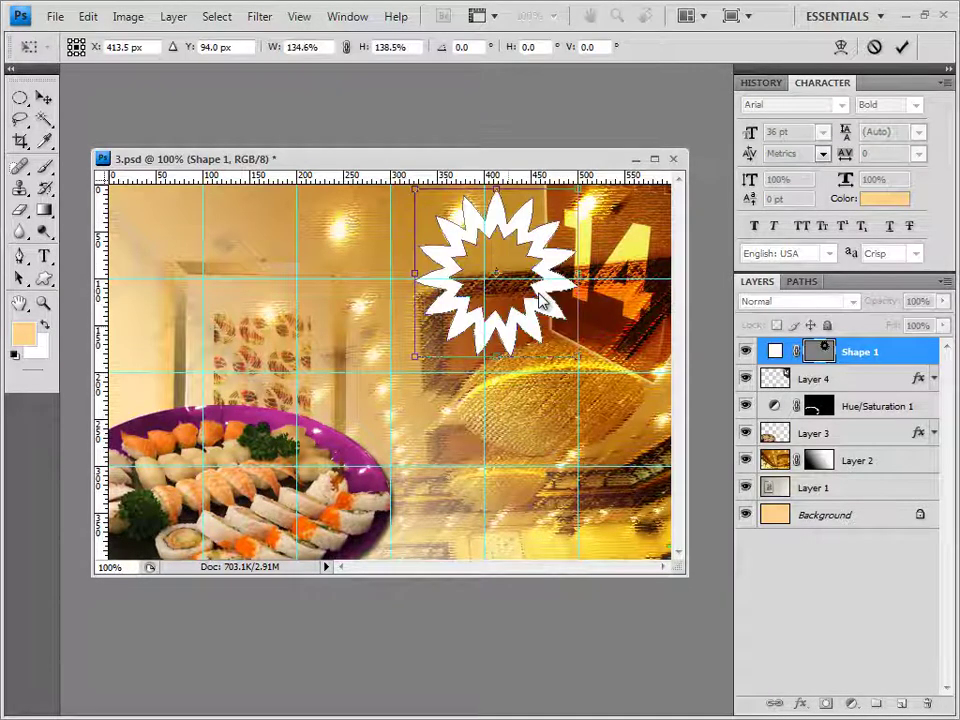
key("Return")
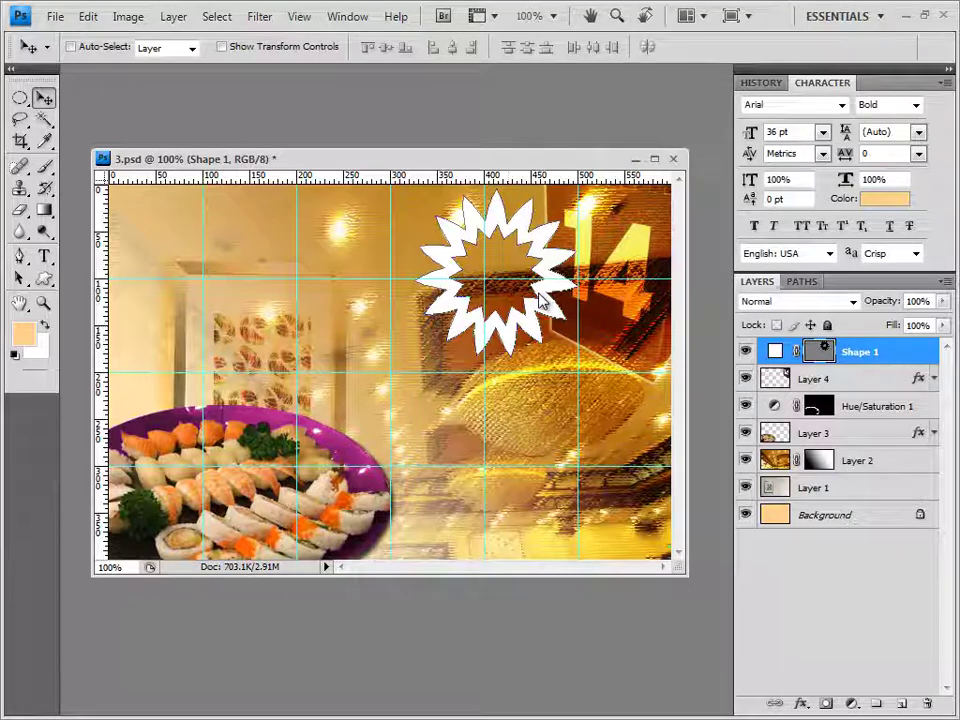
Add a Drop Shadow to the flower frame layer and set its opacity to 60%.
left_click(800, 703)
left_click(804, 506)
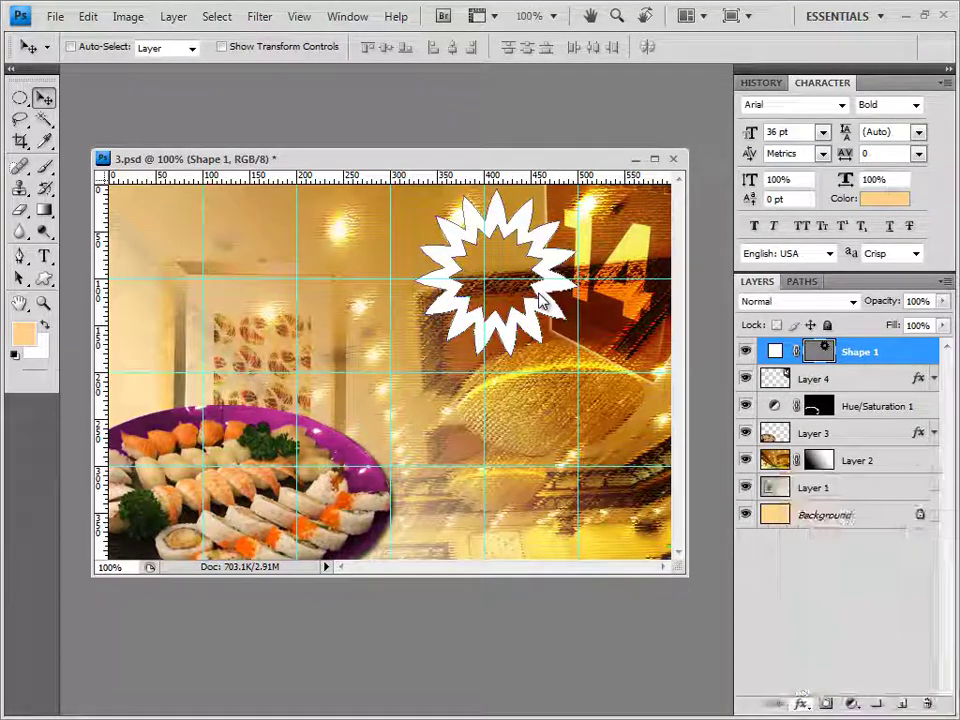
key("Return")
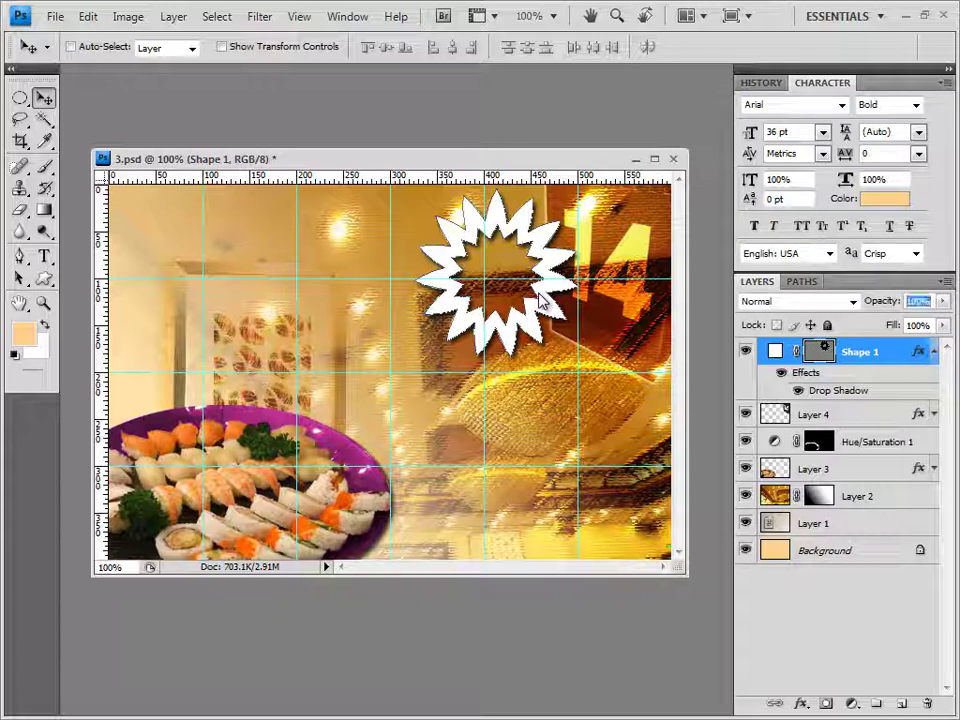
key("6")
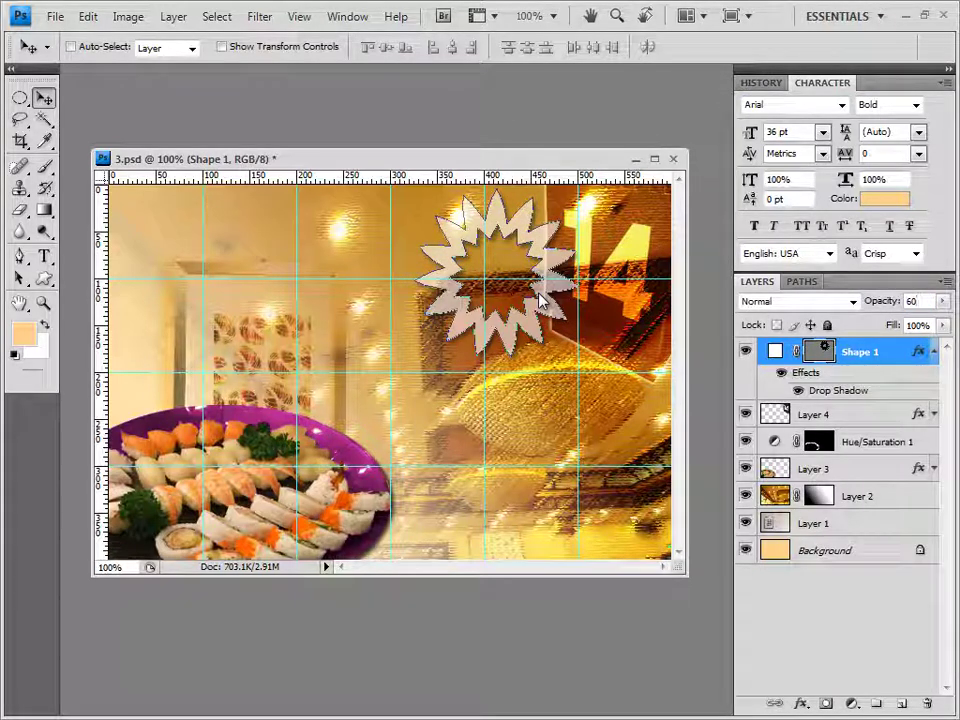
key("Return")
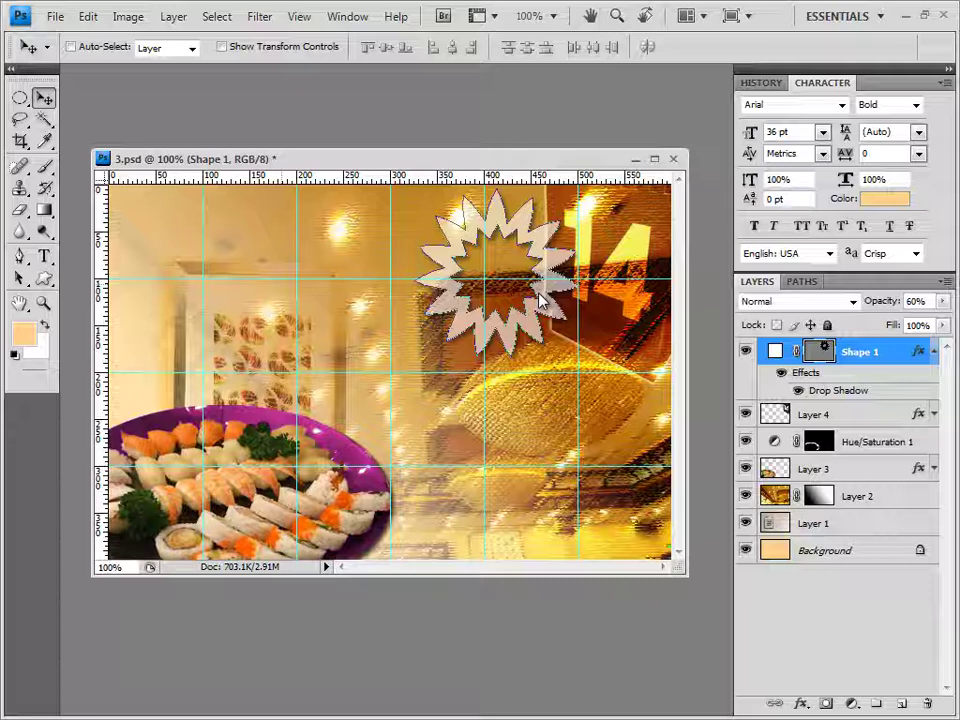
Draw a solid Flower 2 custom shape about 200 px wide in the canvas's upper middle, beside the flower frame.
key("u")
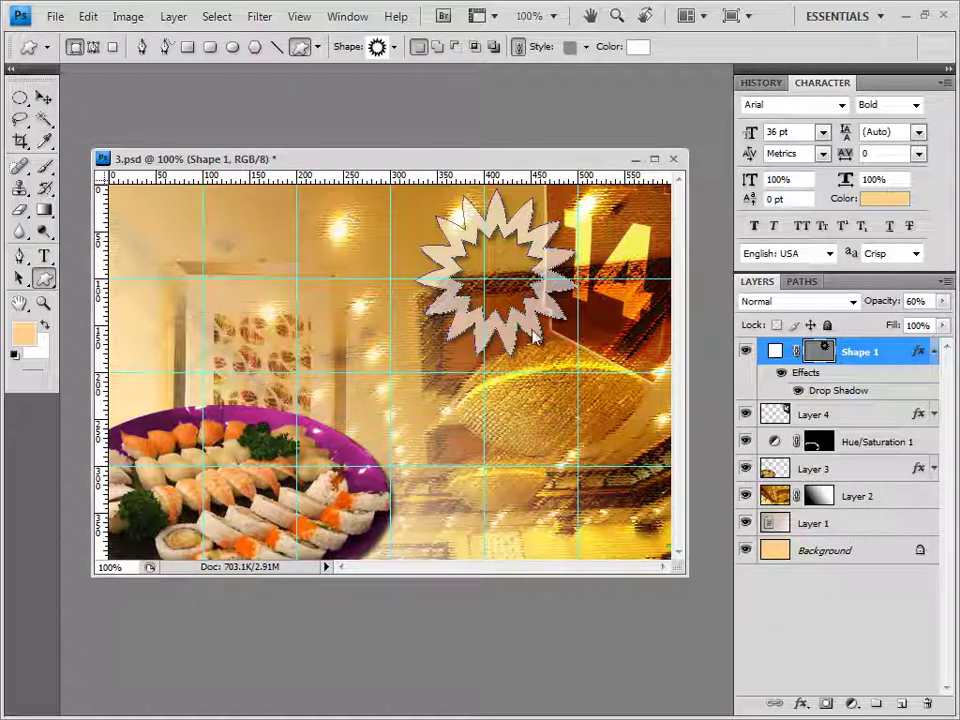
key("Return")
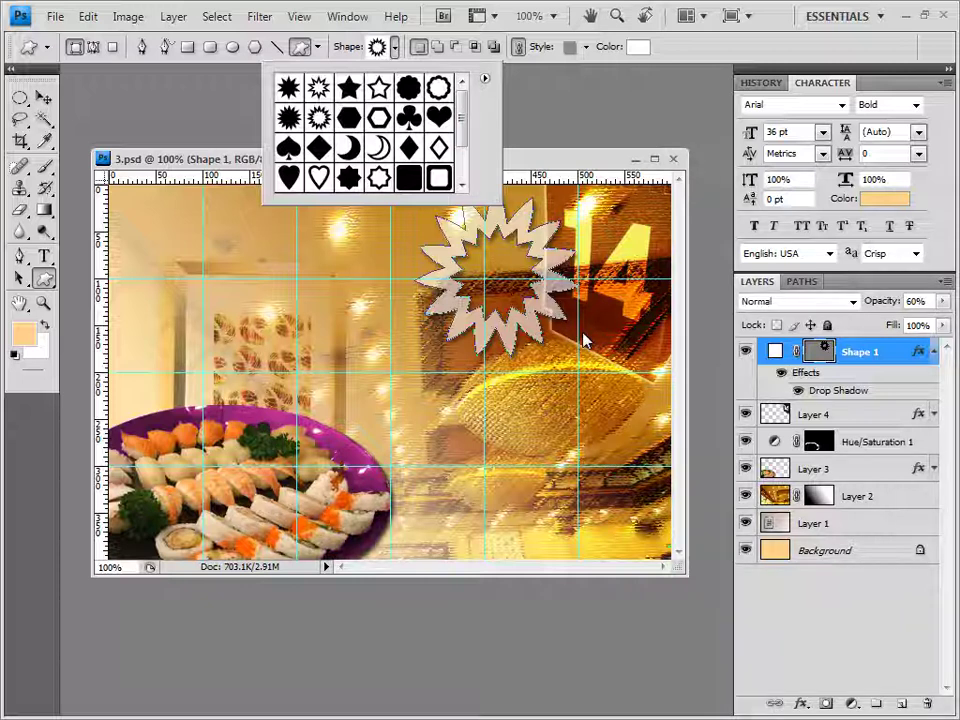
key("bracketleft")
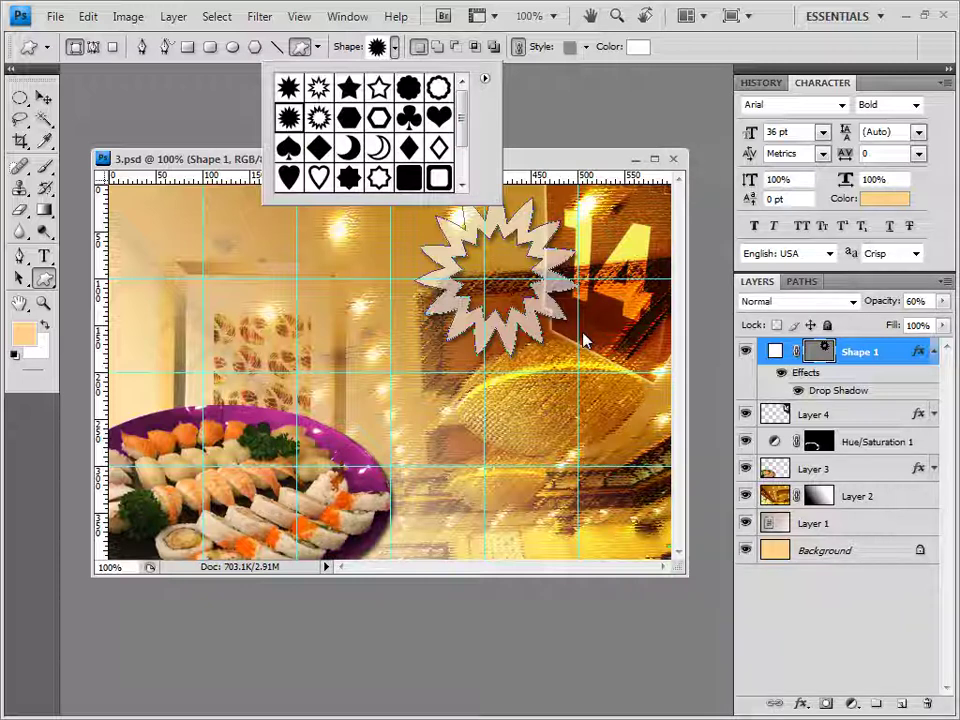
key("Return")
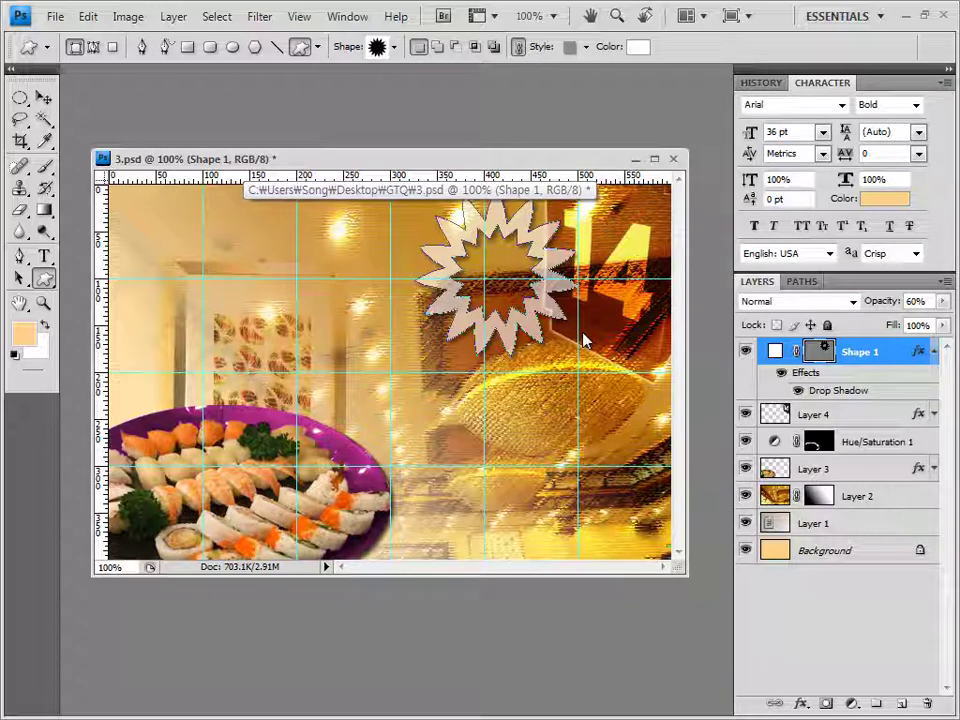
left_click_drag(254, 191, 445, 392)
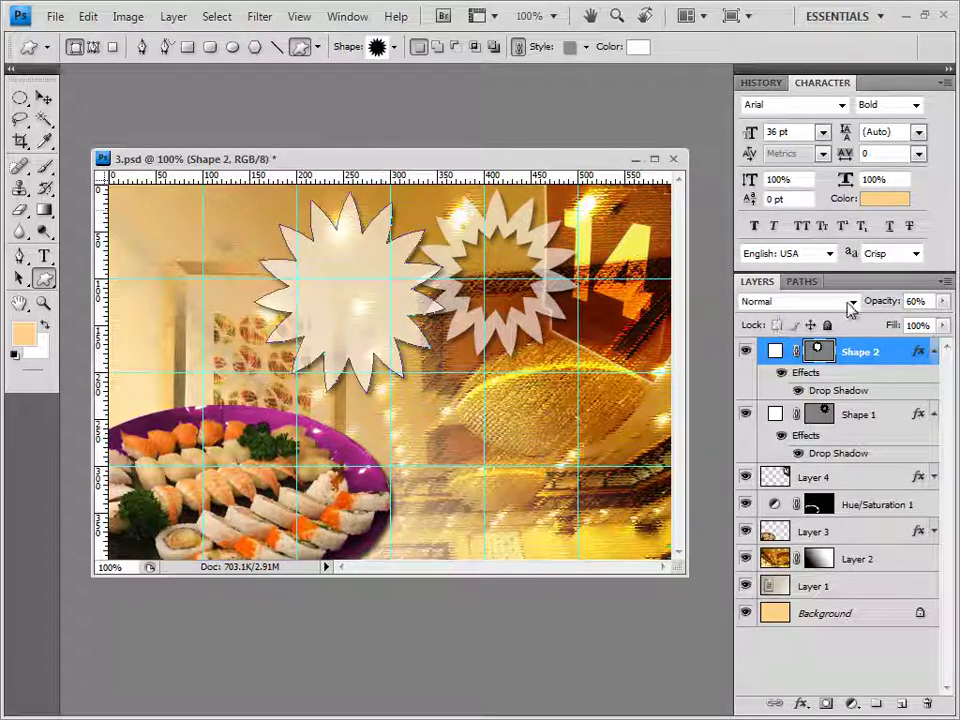
Apply Default Style (None) to the Shape 2 layer to clear its inherited effects and opacity.
left_click(586, 46)
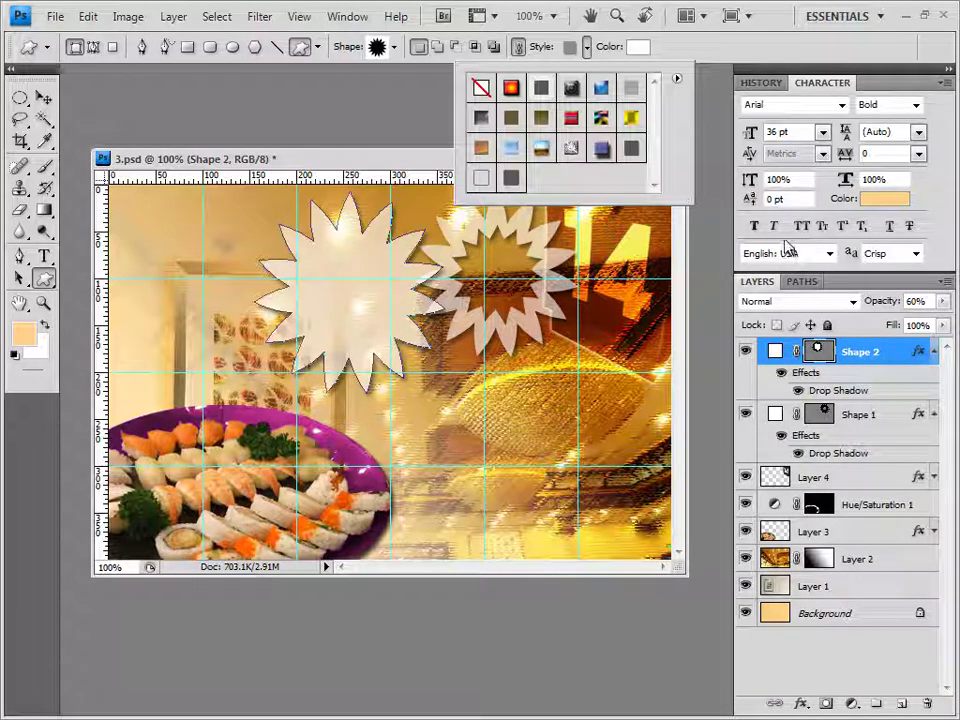
left_click(481, 88)
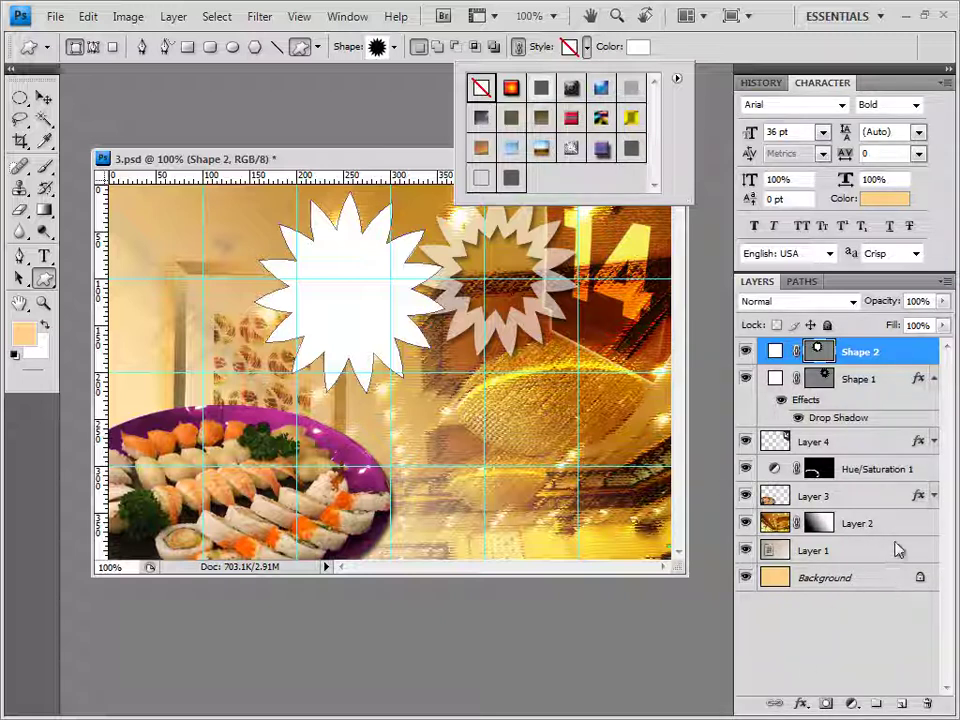
left_click(906, 62)
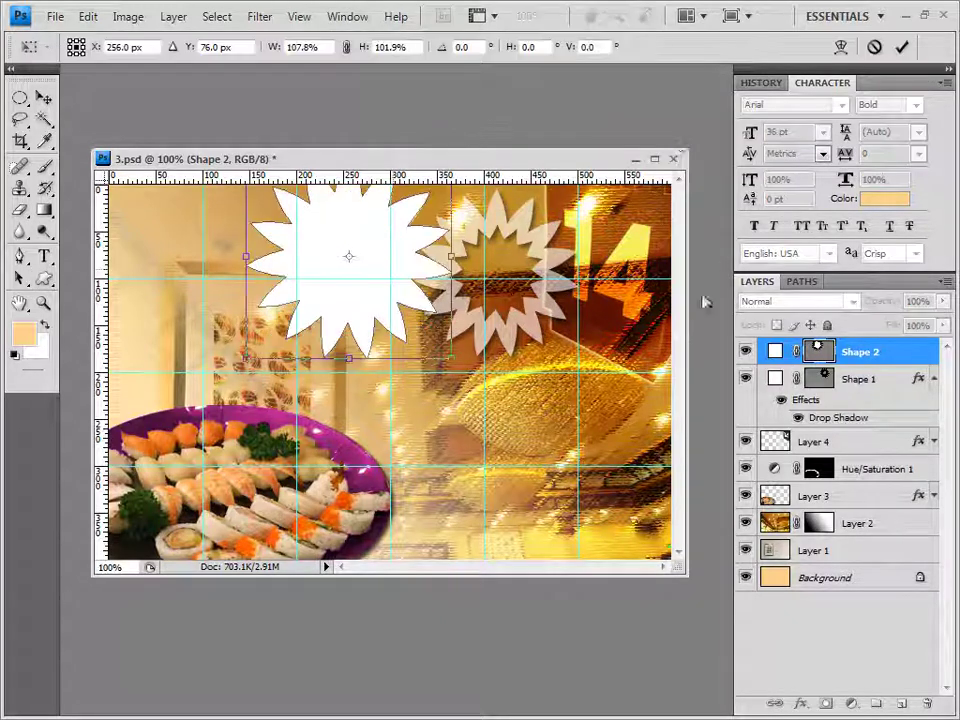
Place the solid flower partly beyond the canvas's upper edge and add an Inner Shadow to its Shape 2 layer.
key("Return")
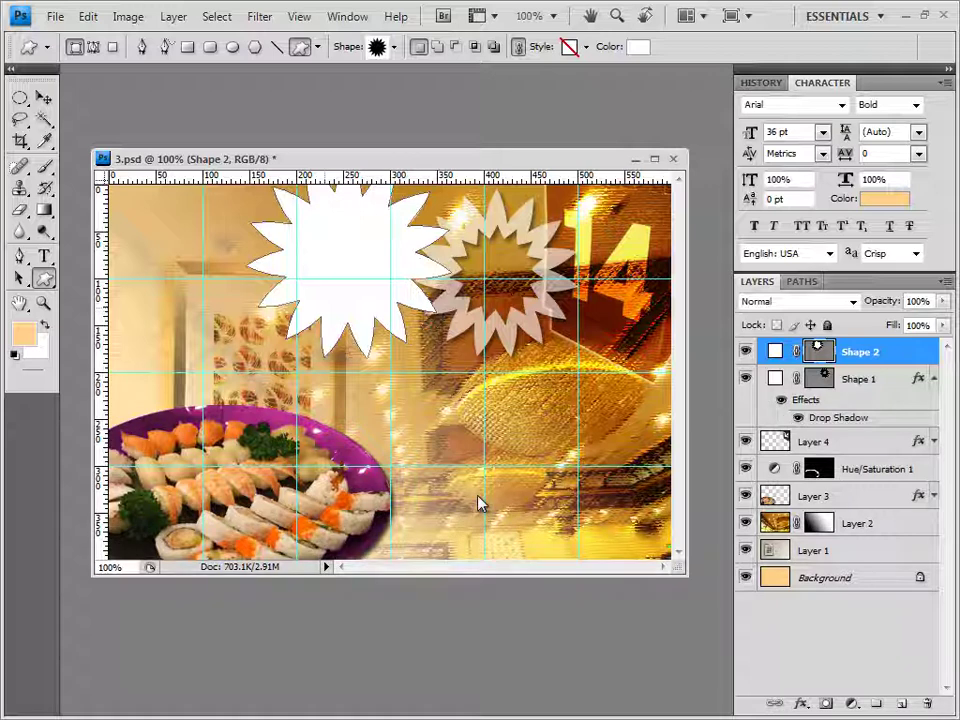
left_click(800, 704)
left_click(840, 521)
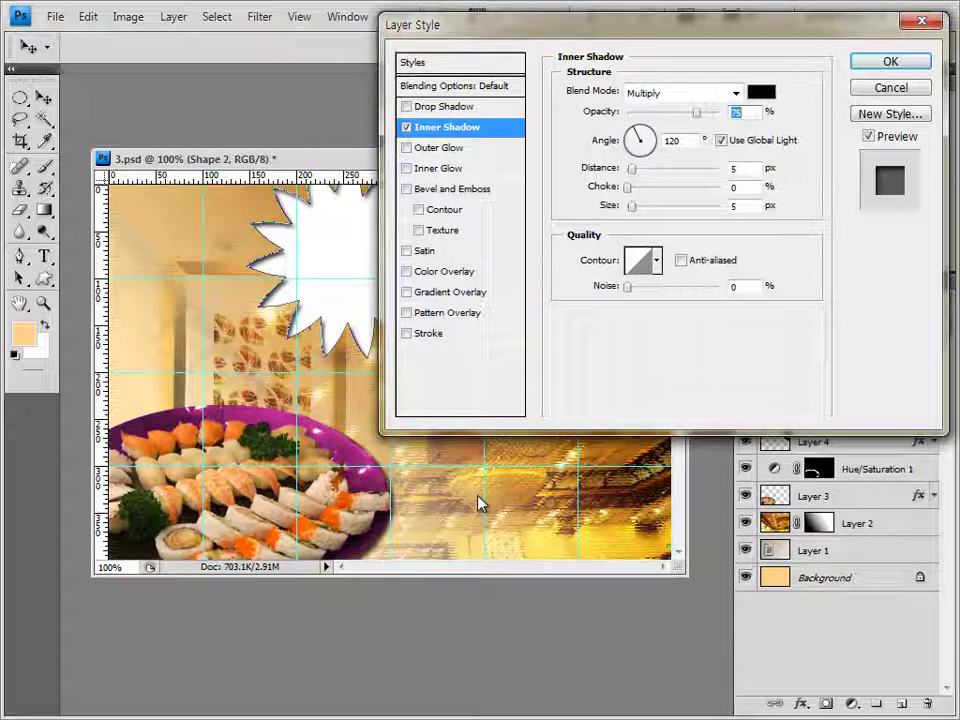
Add a 3 px Stroke with a Gradient fill type to the Shape 2 layer.
left_click(430, 333)
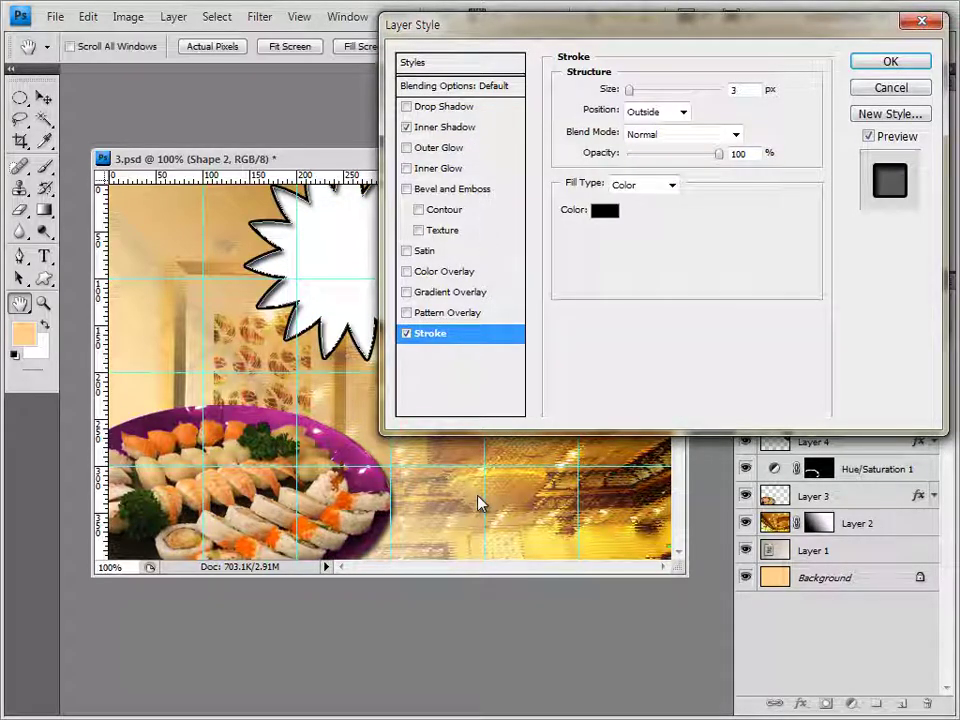
left_click(672, 185)
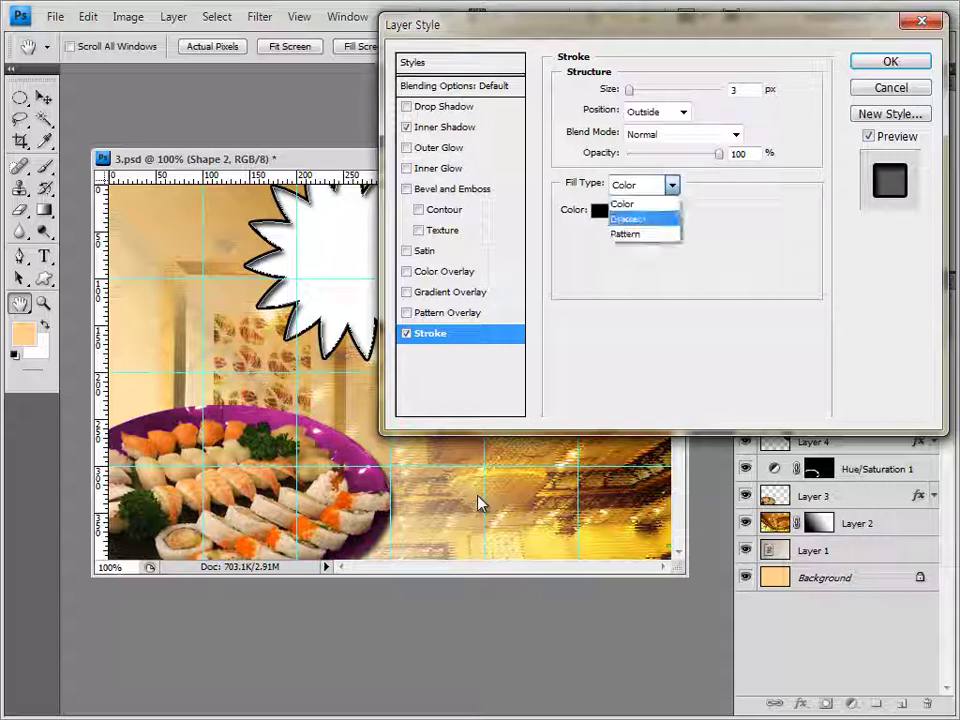
left_click(630, 218)
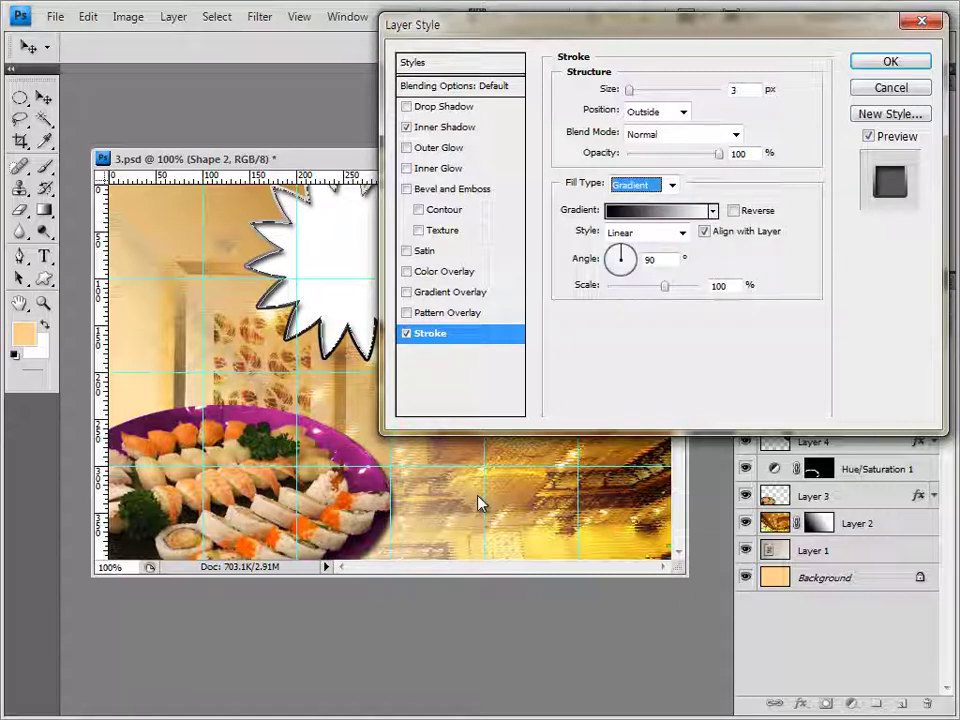
Set the starting color stop of the stroke's gradient to ff6e02.
left_click(656, 211)
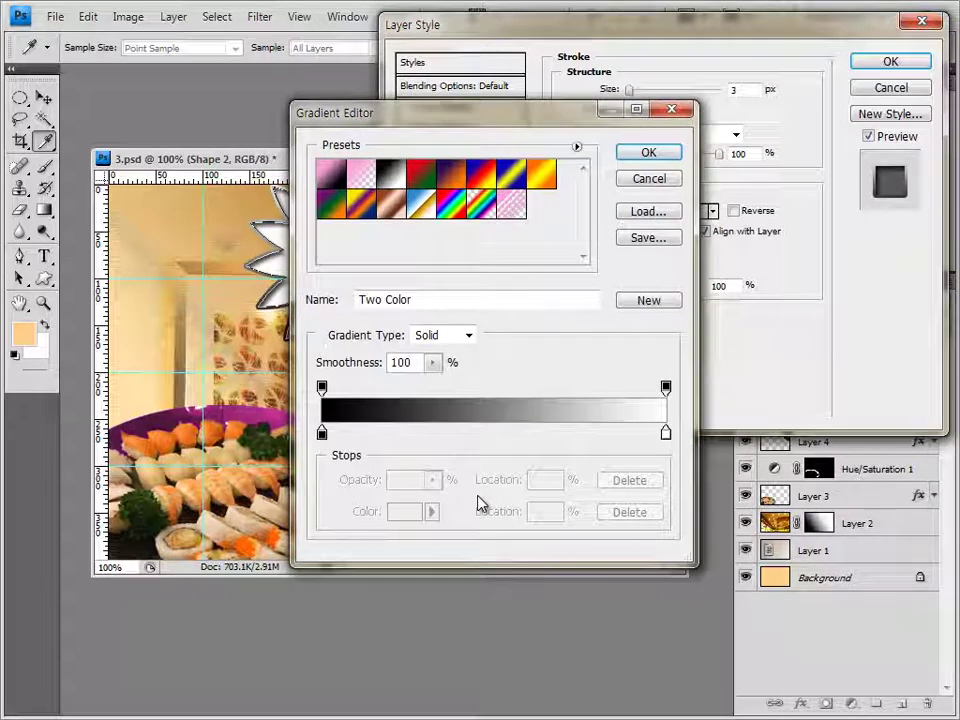
double_click(322, 433)
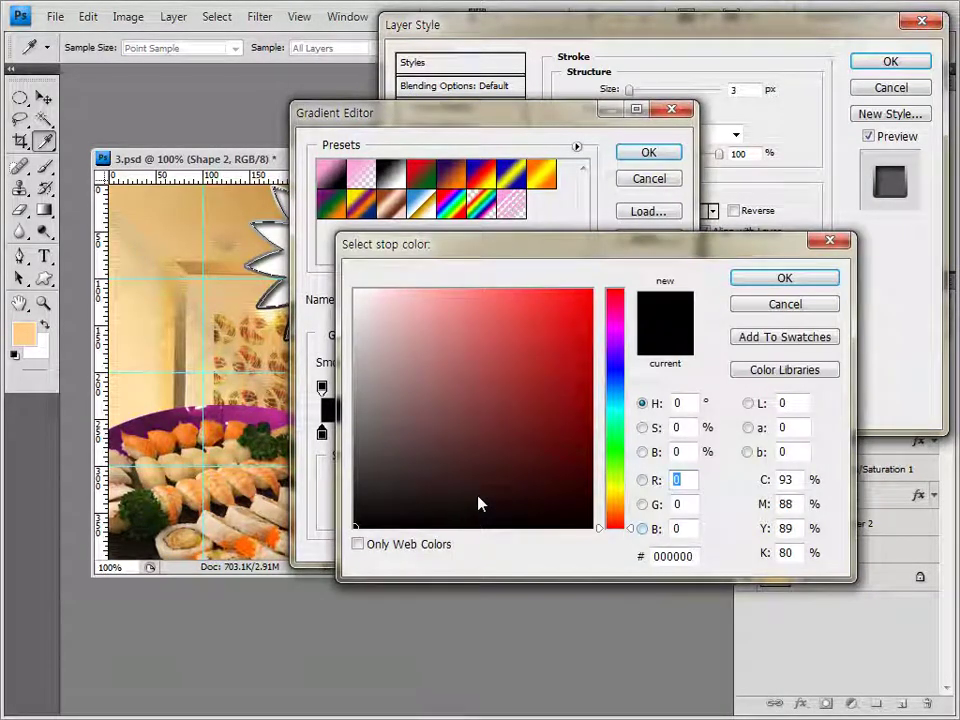
key("Tab")
key("Tab")
key("Tab")
type("ff6e02")
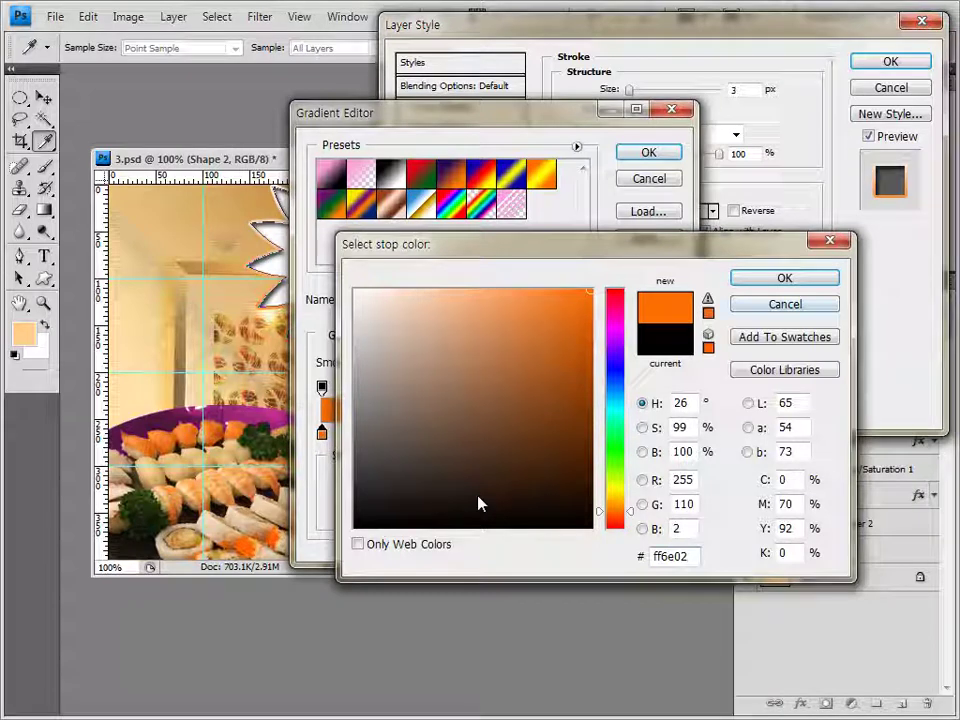
key("Return")
Set the ending color stop of the stroke's gradient to ffff00 and apply the layer effects.
double_click(666, 433)
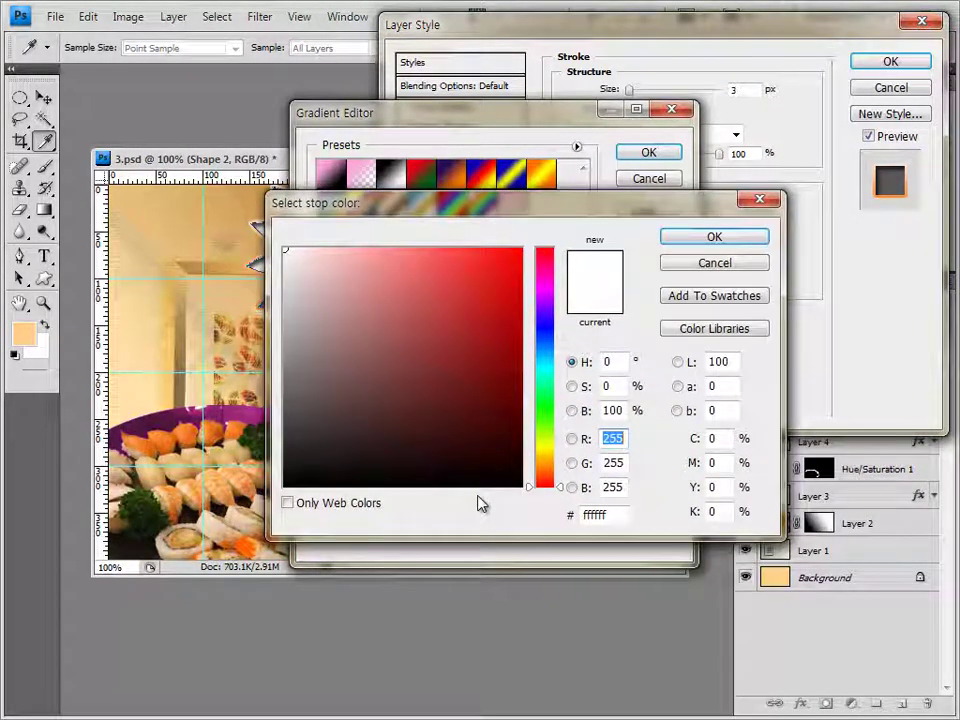
key("Tab")
key("Tab")
key("Tab")
type("ffff00")
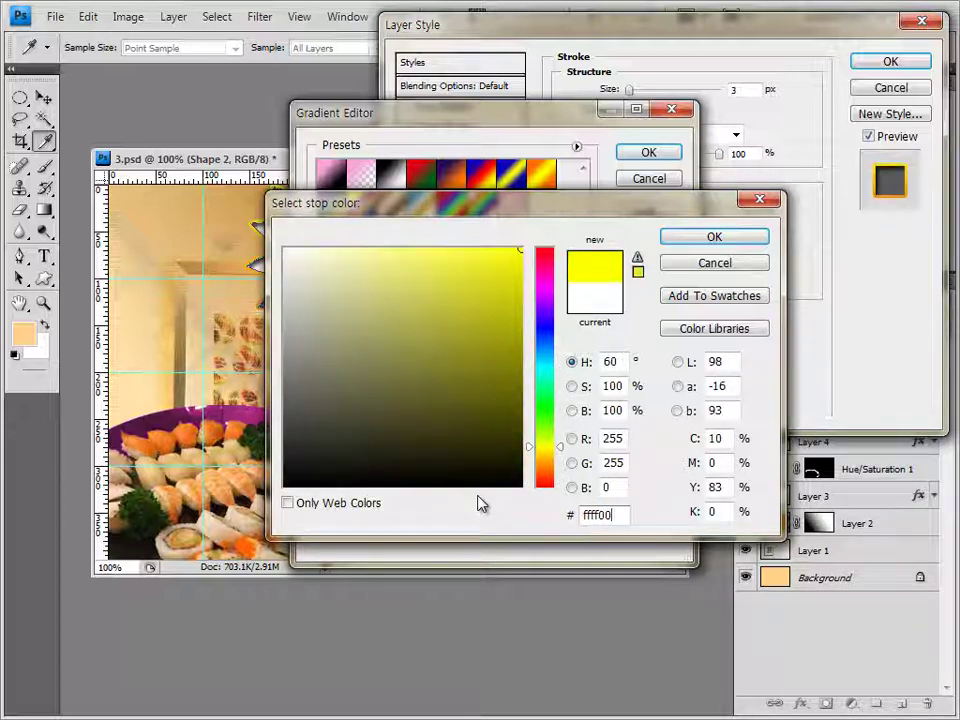
key("Return")
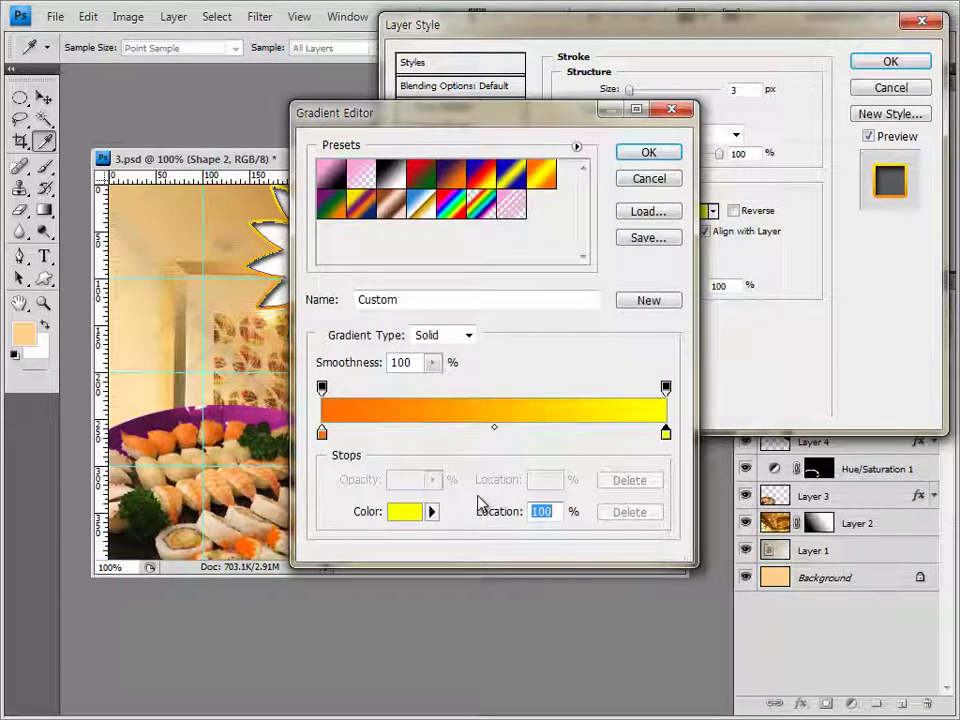
key("Return")
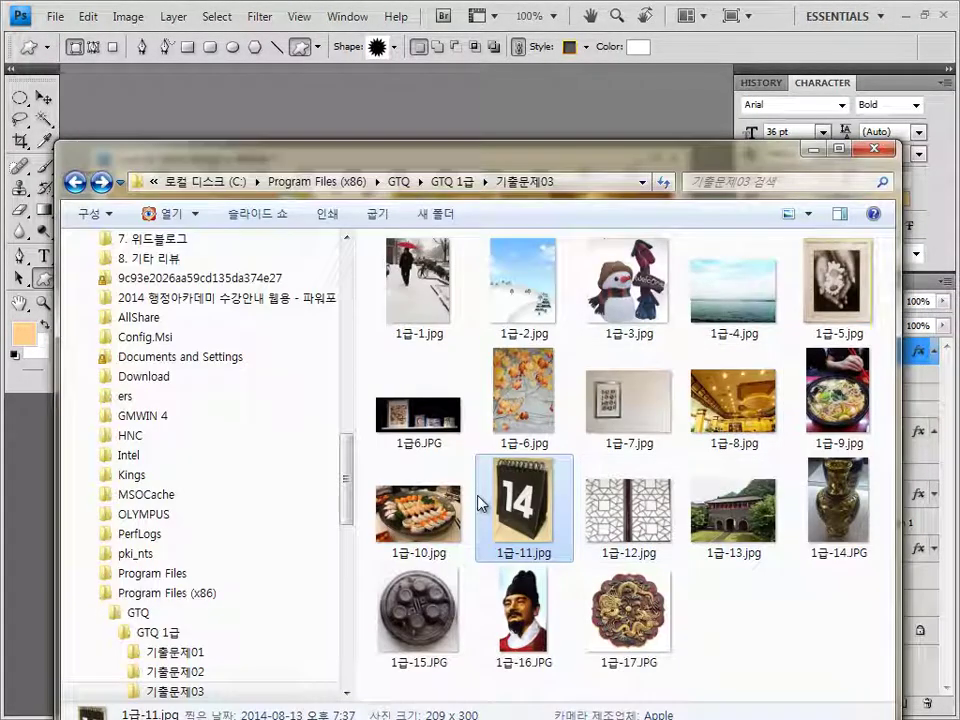
Open 1급-9.jpg from the 기출문제03 folder and copy the whole photo into 3.psd as a new layer.
left_click_drag(838, 390, 505, 125)
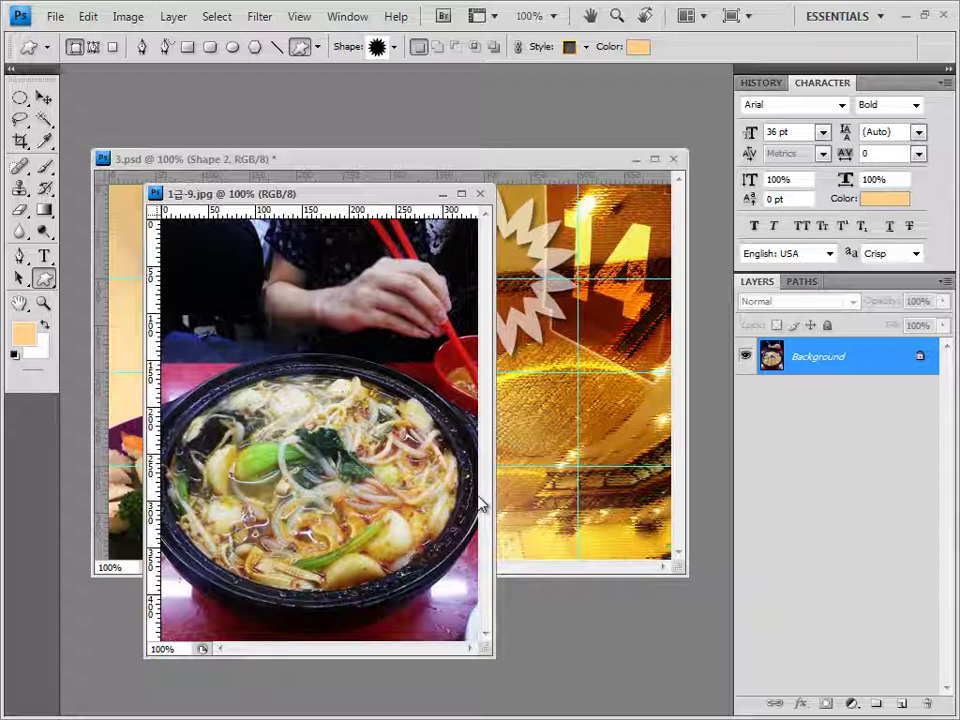
key("ctrl+a")
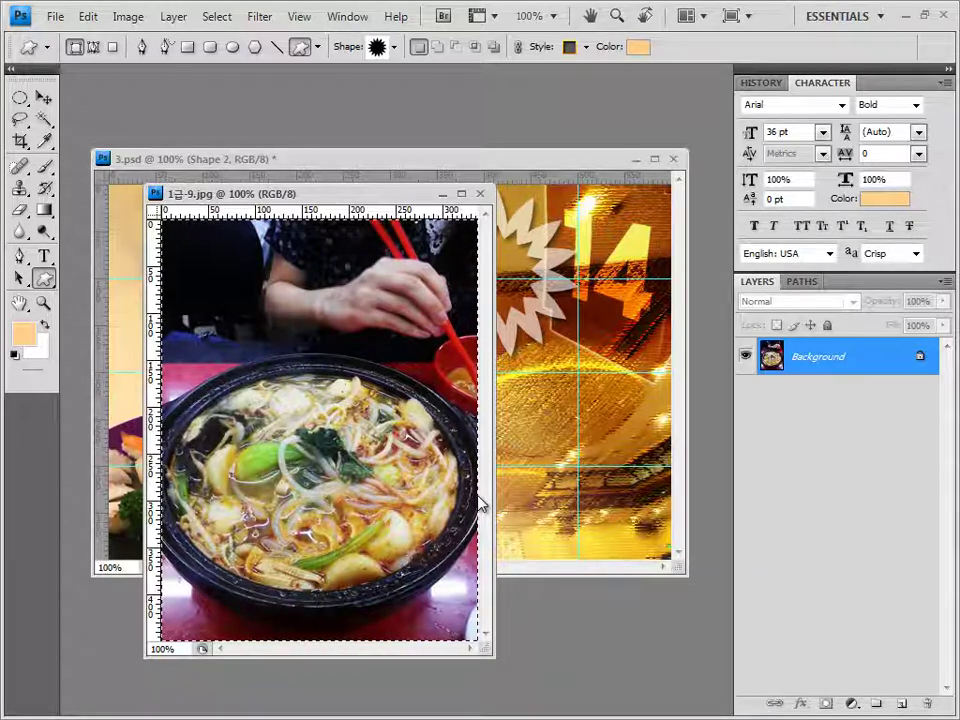
key("ctrl+w")
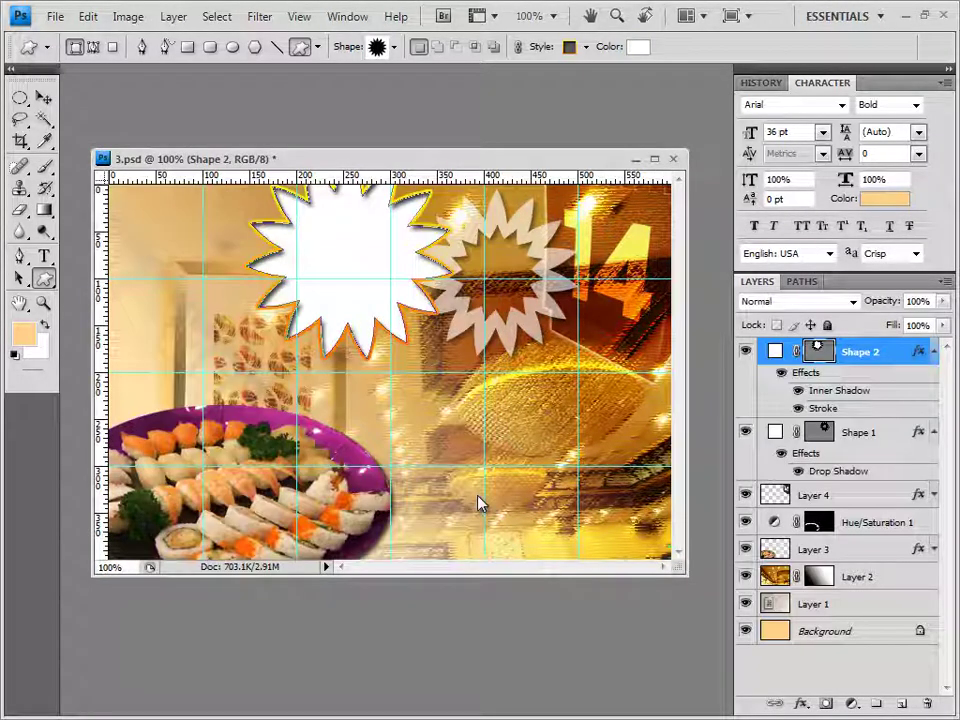
key("ctrl+v")
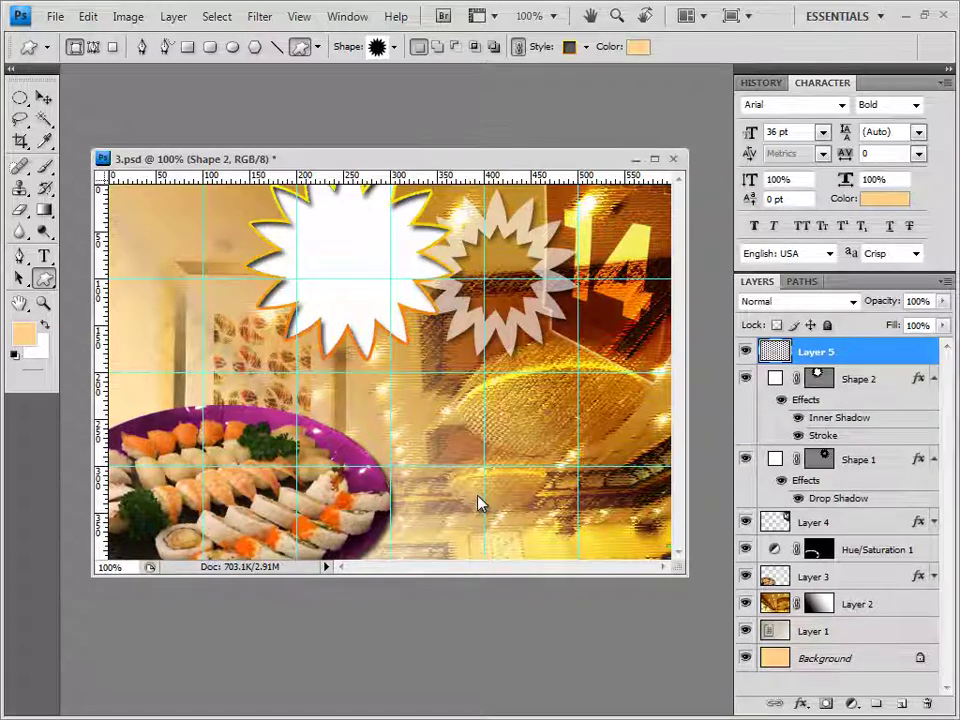
Shrink the hot pot photo to about 240 px wide over the solid flower and clip it to the Shape 2 layer.
key("v")
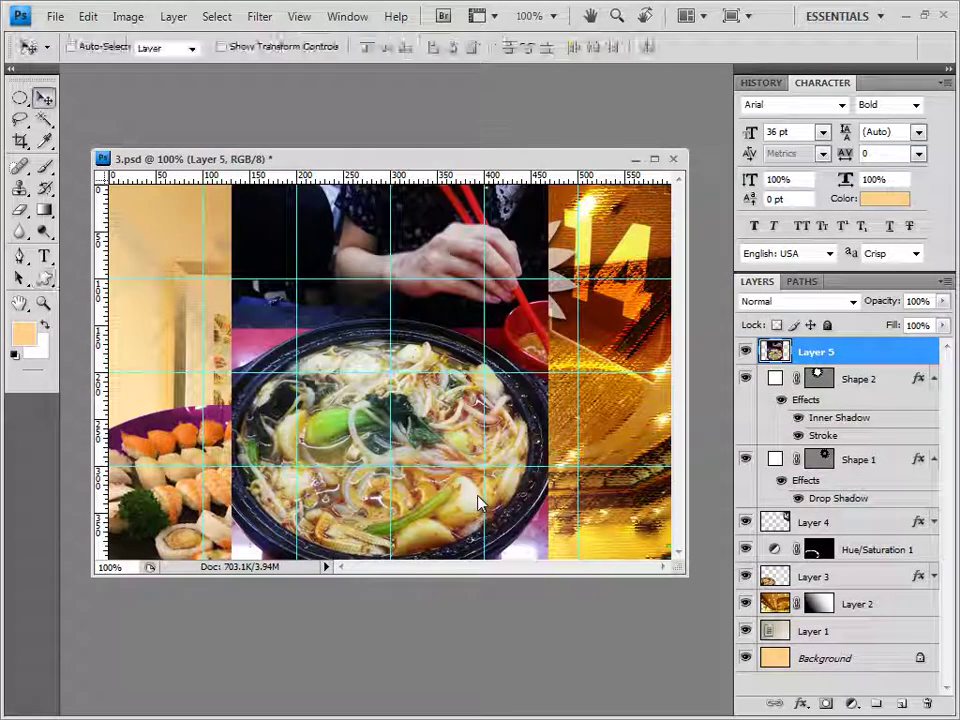
left_click_drag(478, 503, 472, 519)
key("ctrl+t")
left_click_drag(226, 201, 308, 316)
mouse_move(478, 503)
left_mouse_down()
mouse_move(389, 305)
mouse_move(398, 311)
left_mouse_up()
left_click_drag(466, 441, 461, 435)
key("Return")
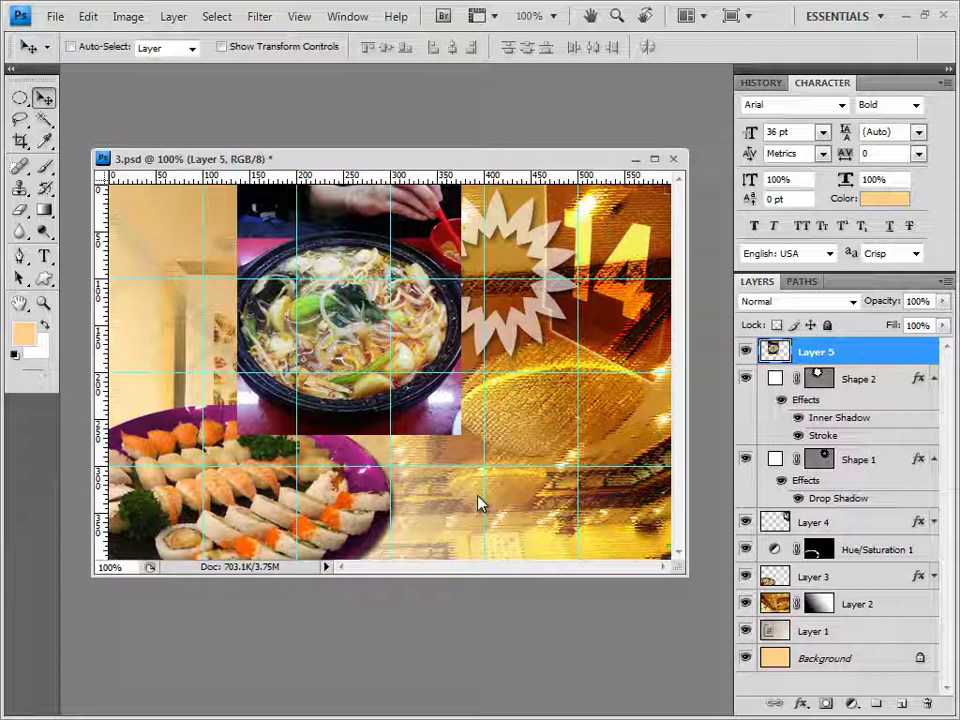
left_click(933, 378)
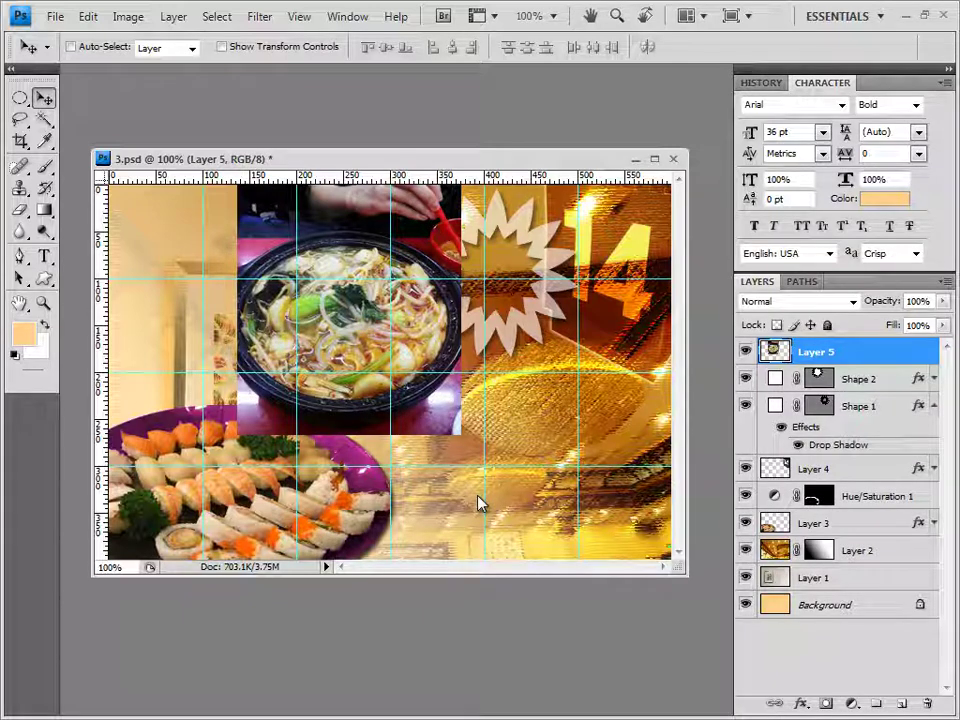
key("ctrl+alt+g")
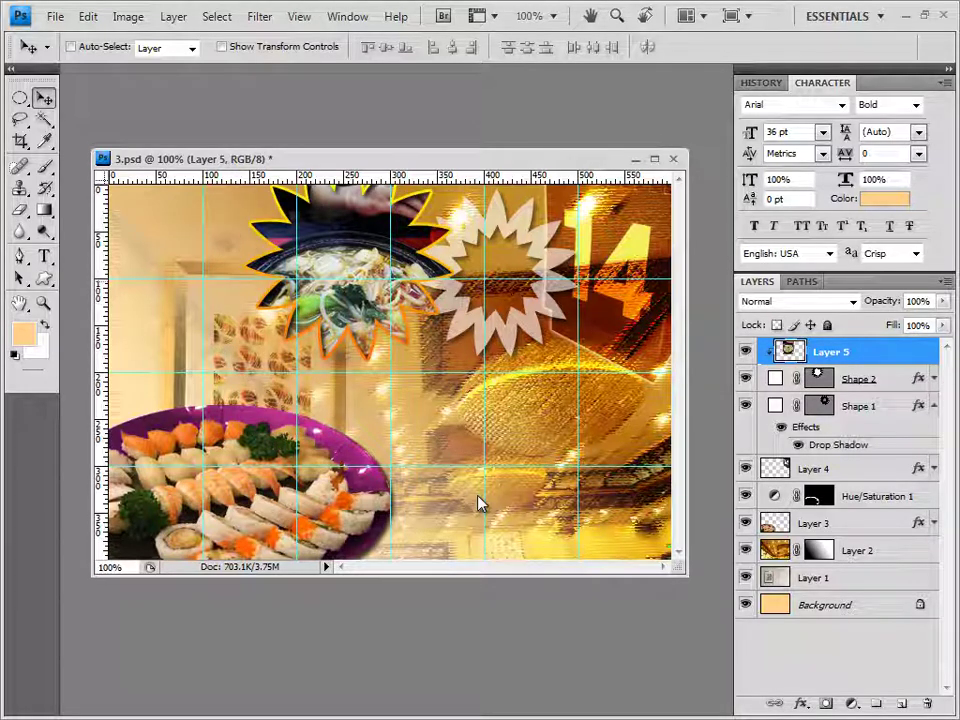
Shift the clipped hot pot photo upward so the food fills the flower, and scale it to 96.1%.
key("shift+Up")
key("shift+Up")
key("shift+Up")
key("shift+Up")
key("shift+Up")
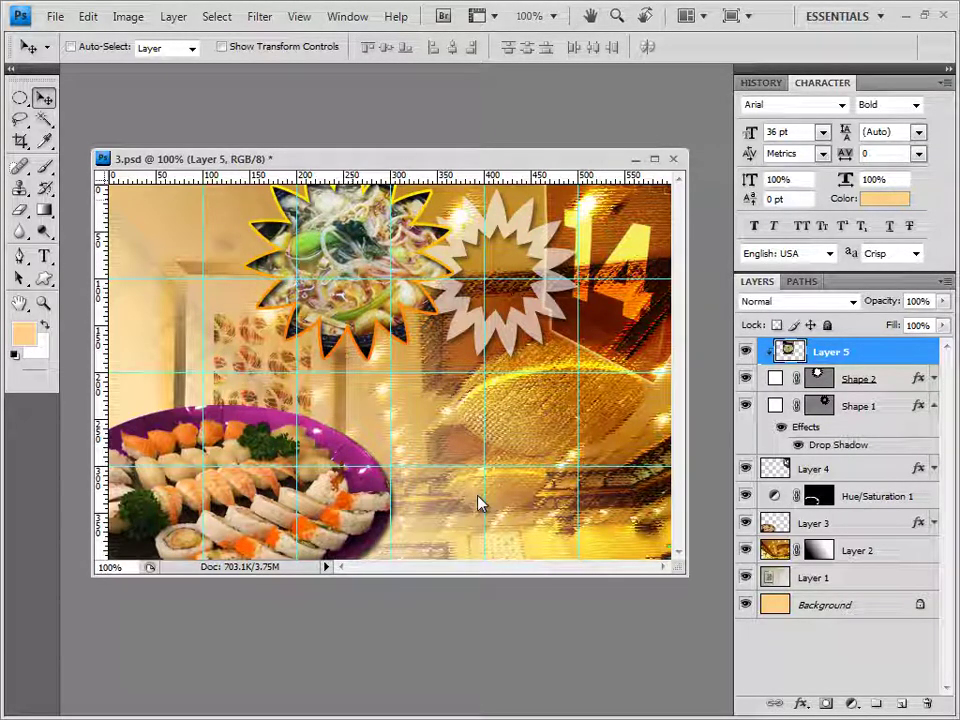
key("shift+Up")
key("shift+Up")
key("shift+Up")
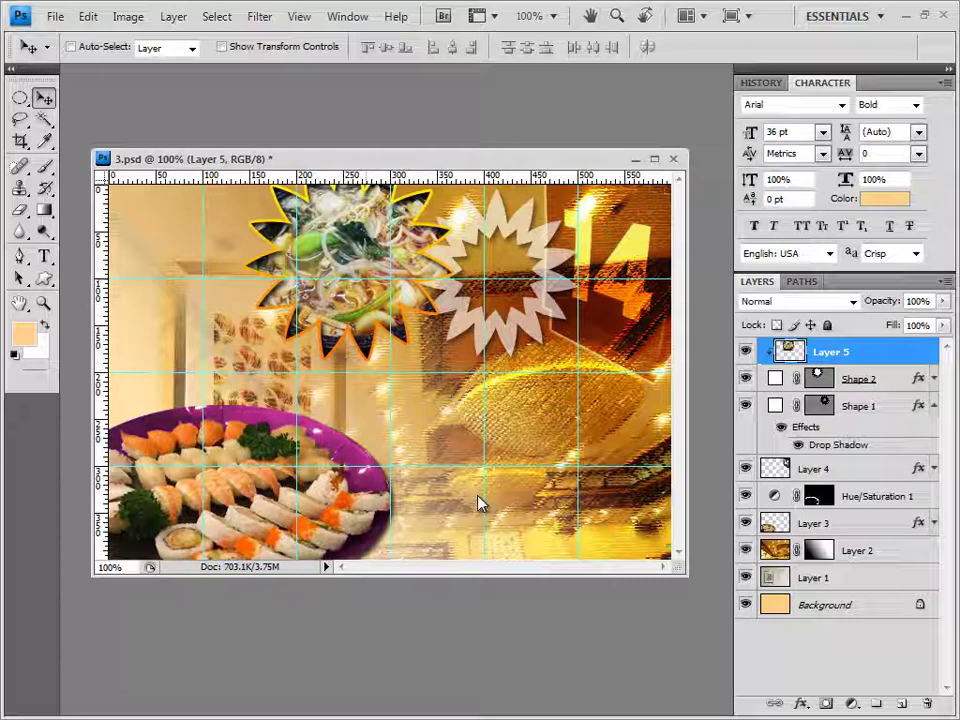
key("ctrl+t")
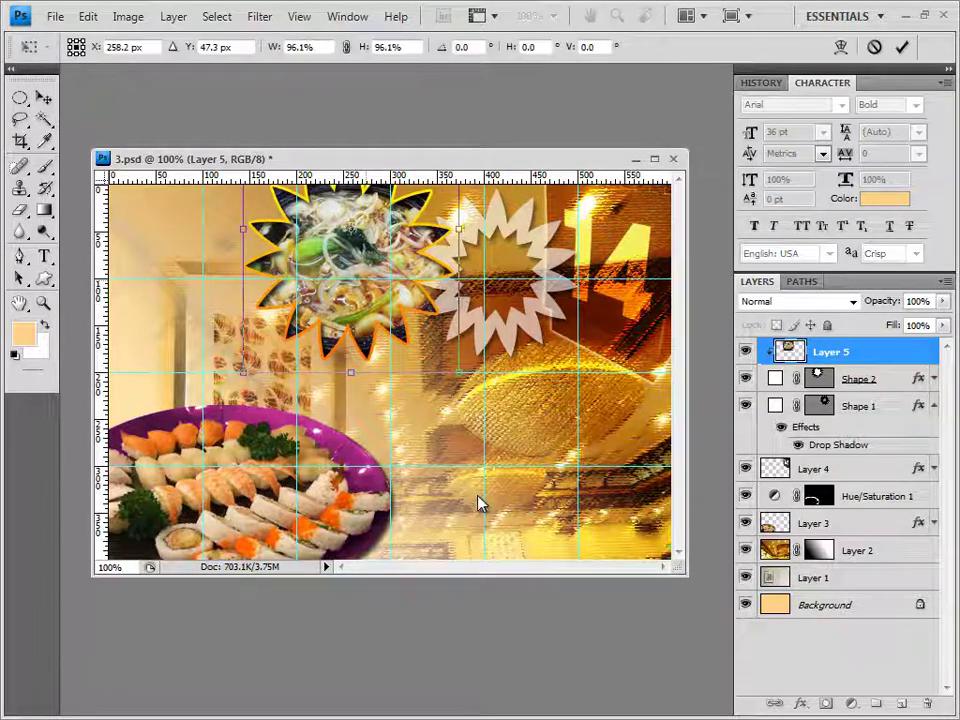
key("Return")
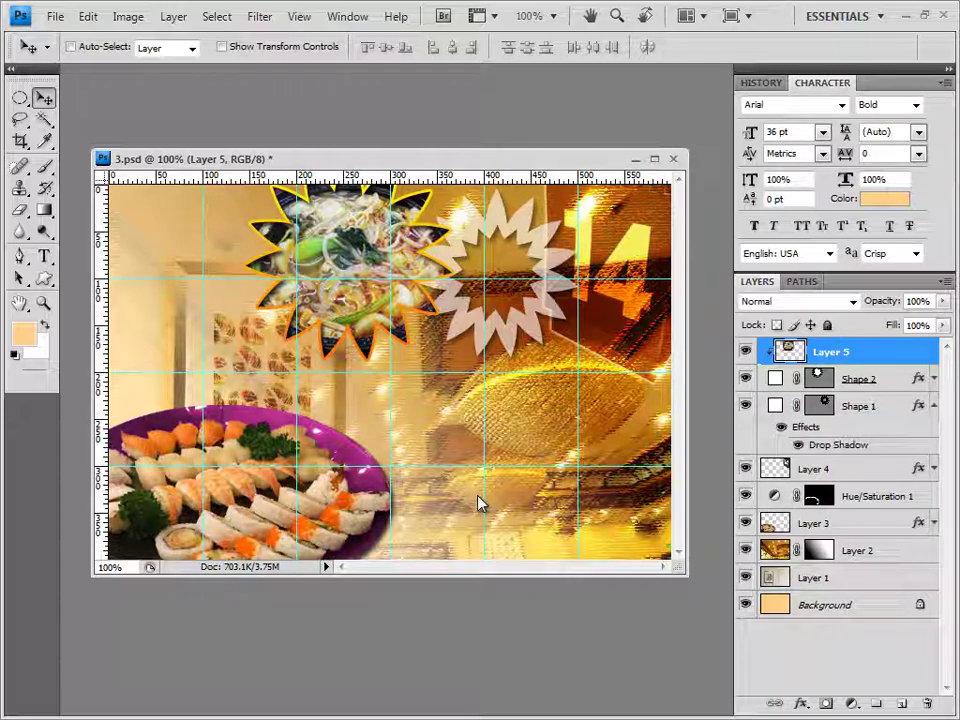
Apply the Film Grain artistic filter to the clipped hot pot photo on Layer 5.
key("alt+t")
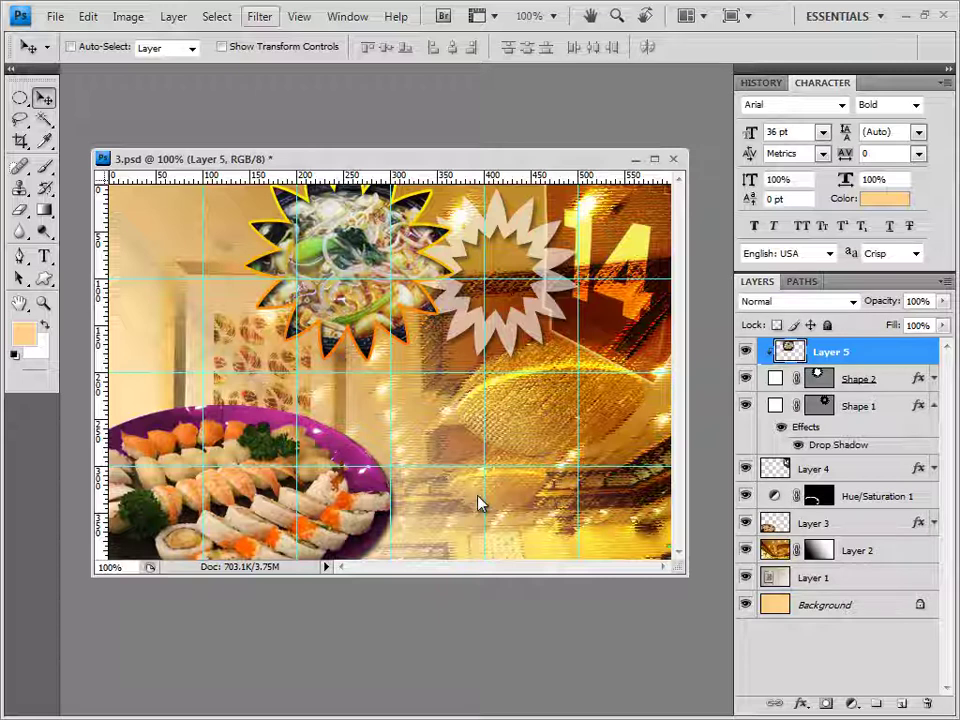
key("s")
key("a")
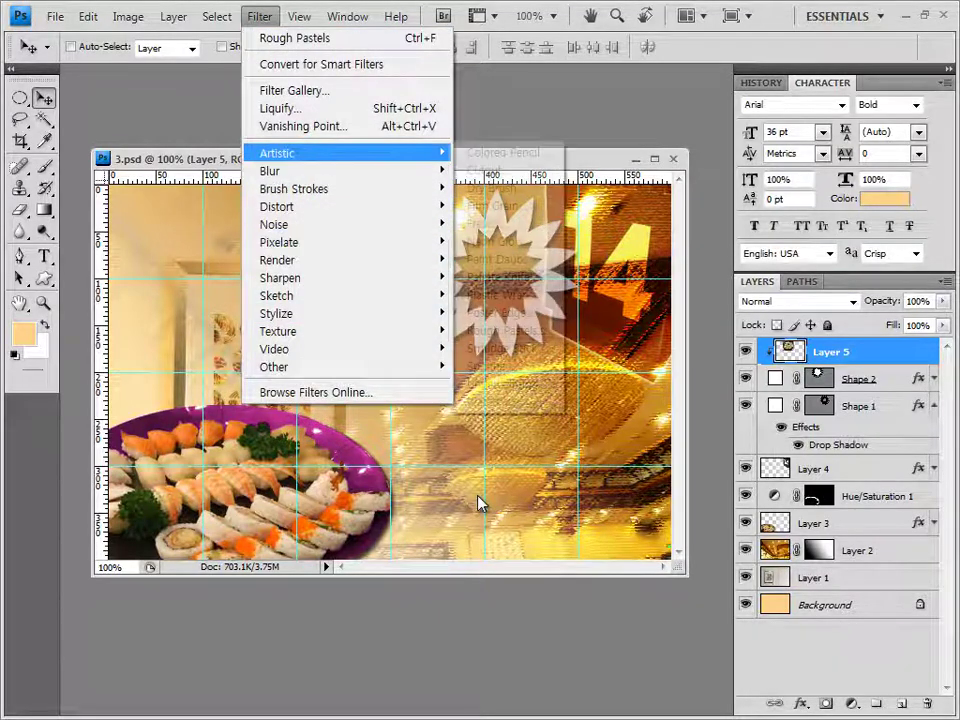
key("Left")
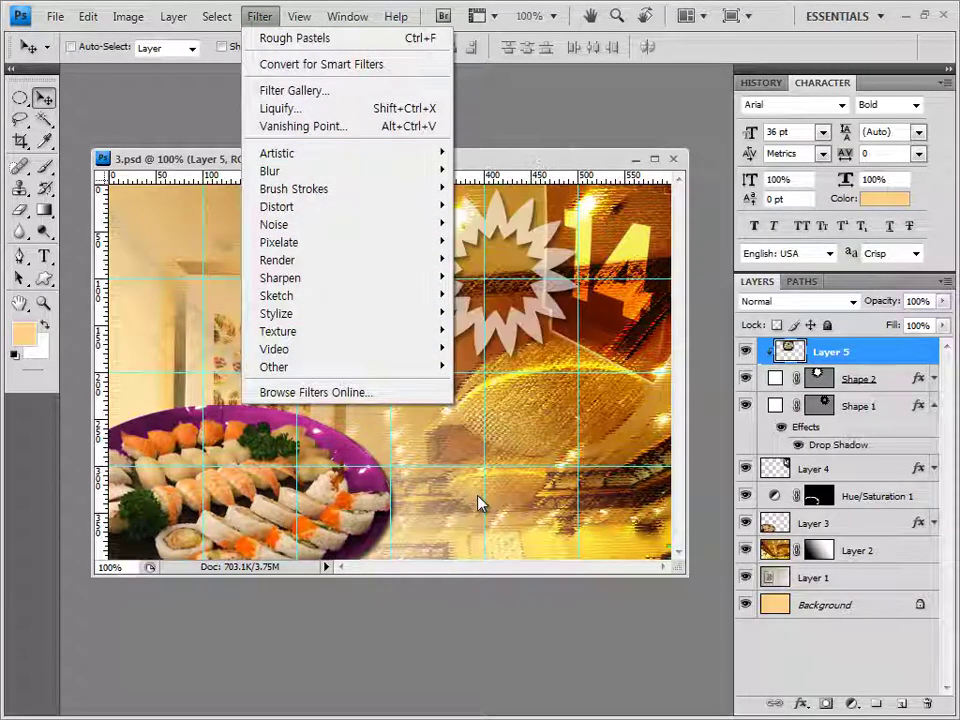
key("Right")
key("Down")
key("Down")
key("Down")
key("Escape")
key("Escape")
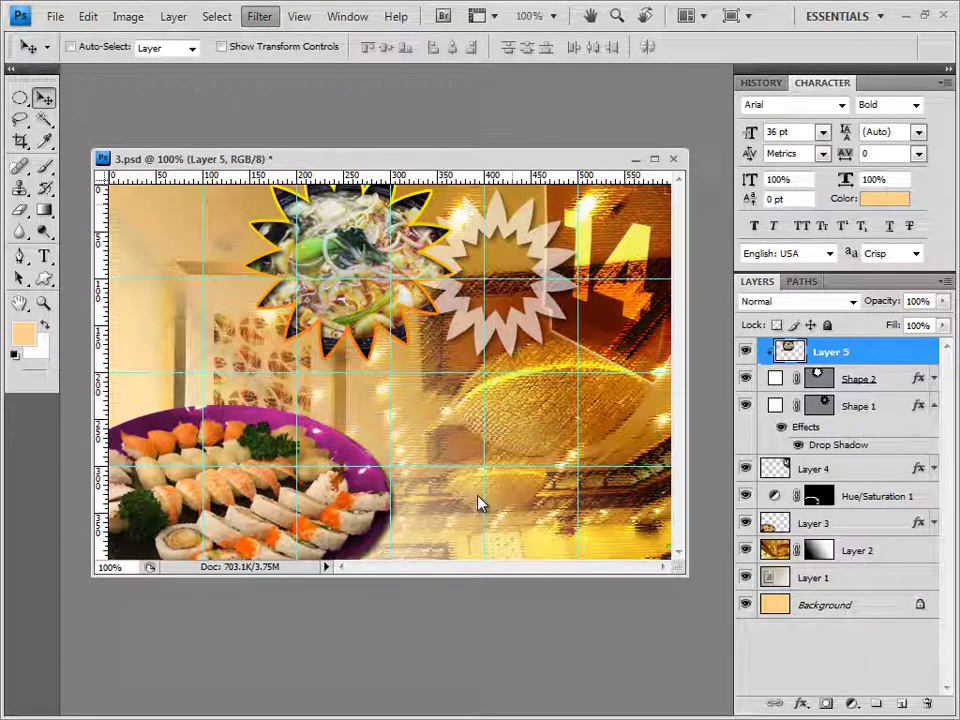
key("Return")
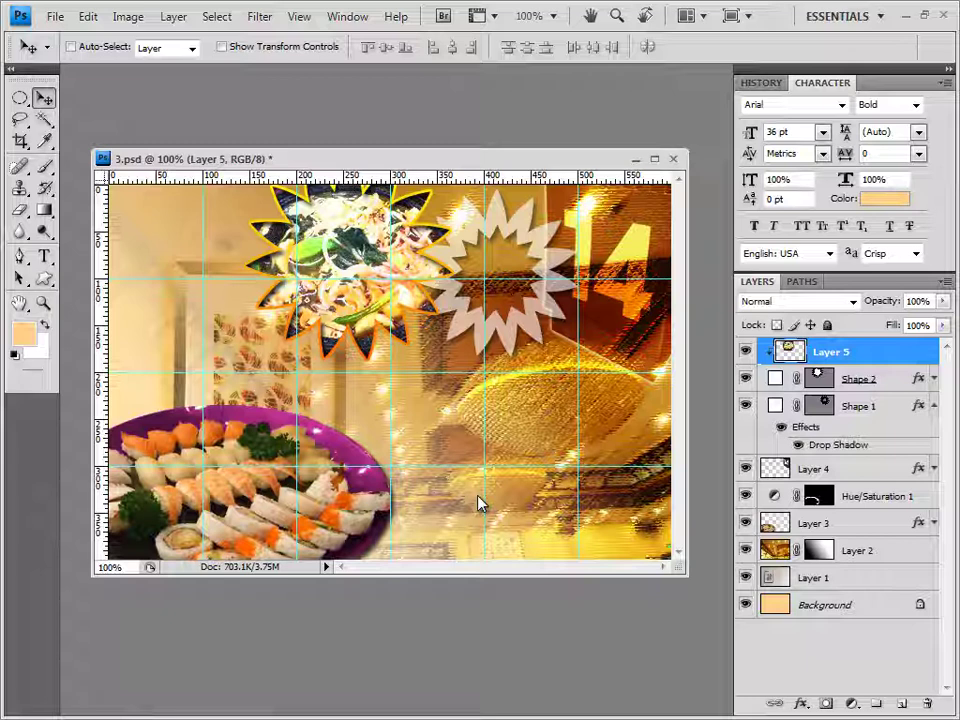
Replace the custom shapes with the Banners and Awards set and choose the arched banner shape.
key("u")
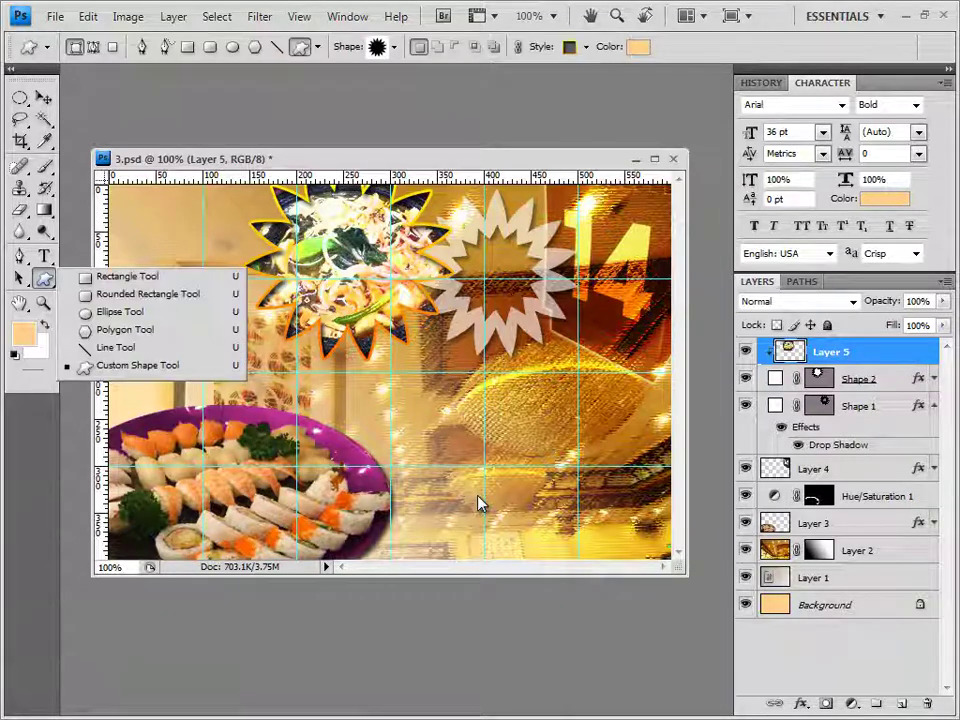
key("Escape")
key("Return")
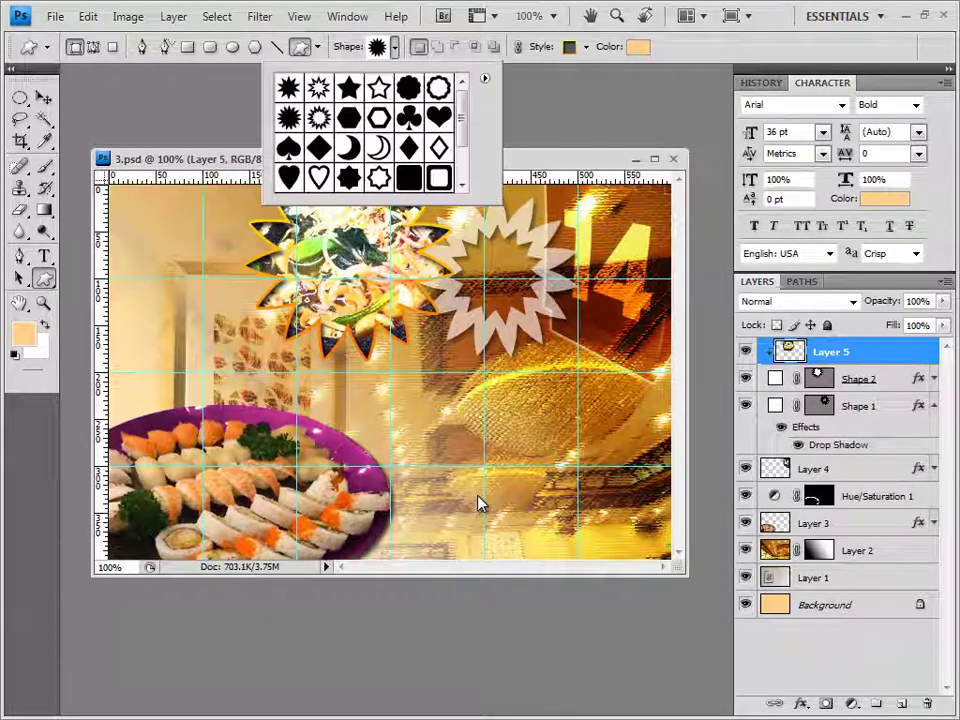
left_click(485, 78)
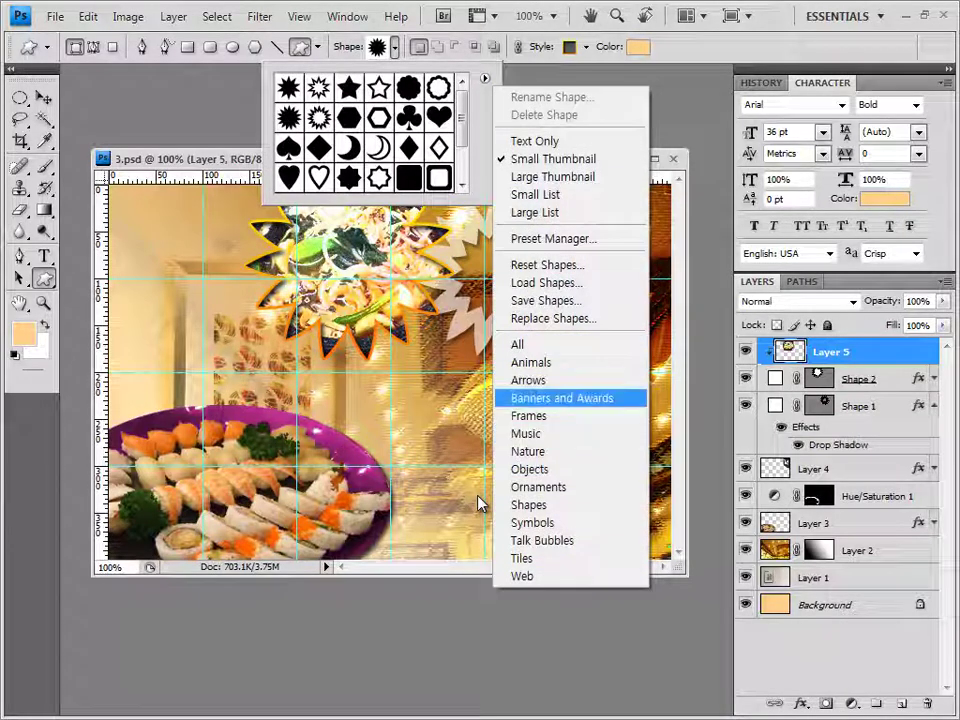
key("Return")
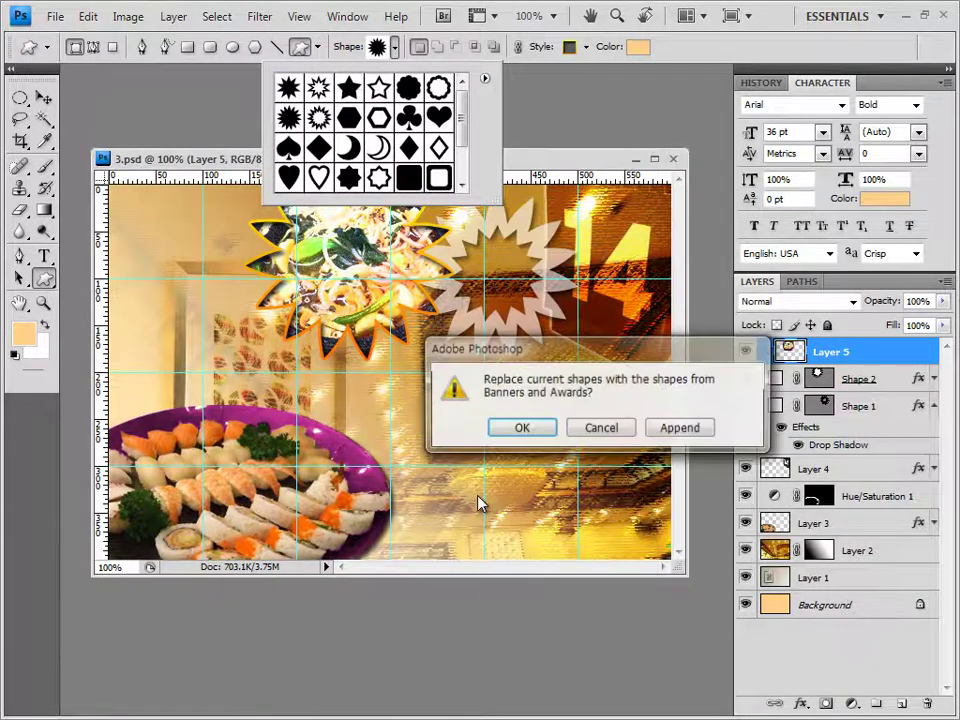
key("Return")
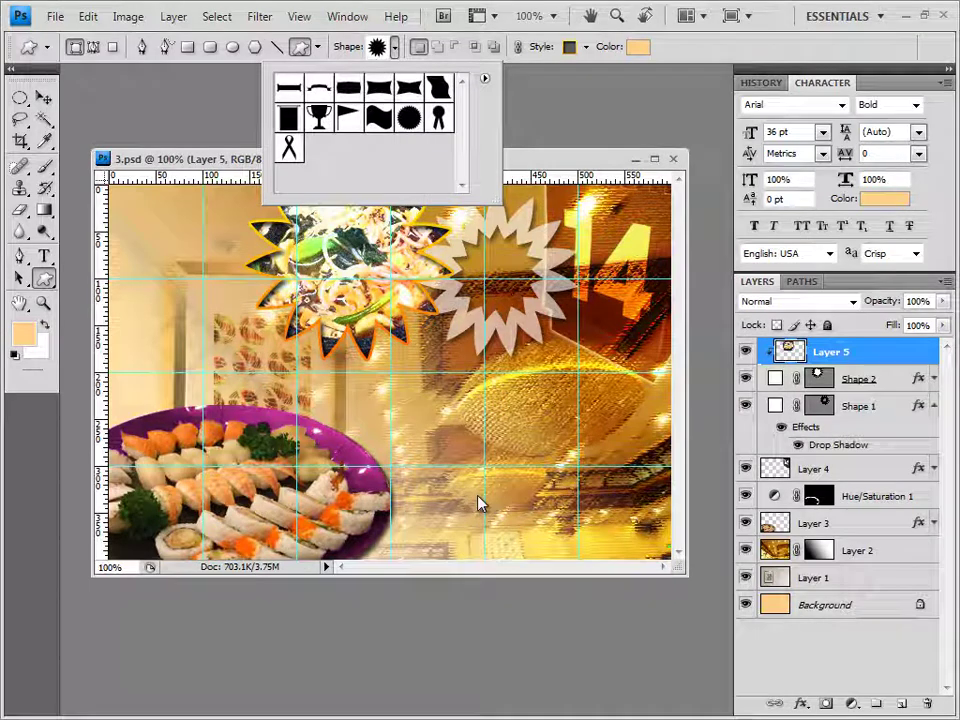
key("Escape")
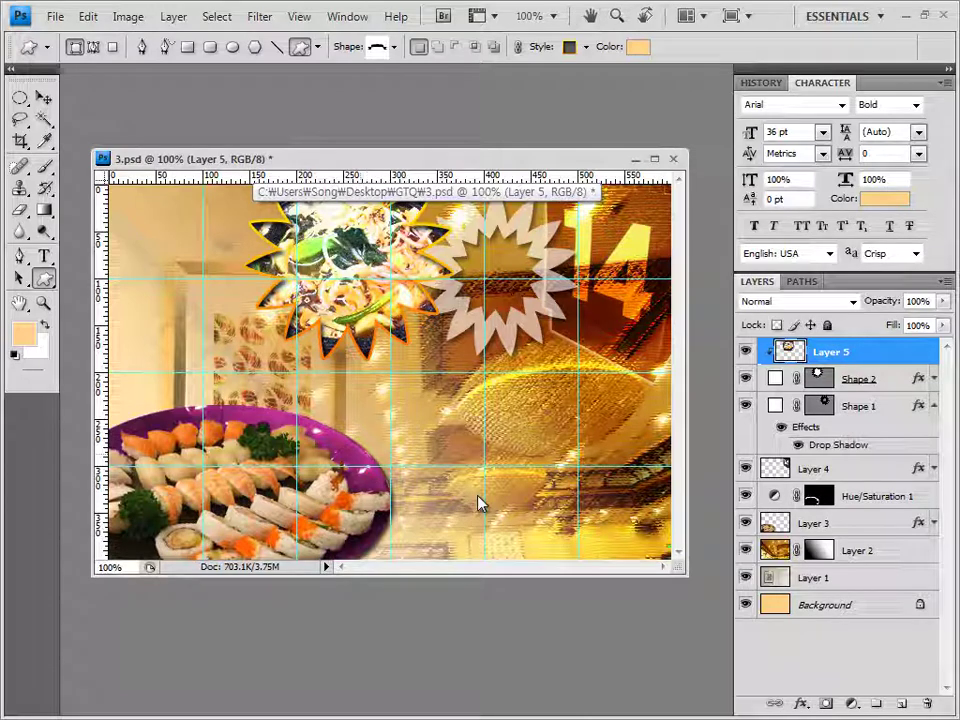
Draw the arched banner shape about 320 px wide across the lower-right area and clear its preset layer style.
left_click_drag(362, 455, 665, 542)
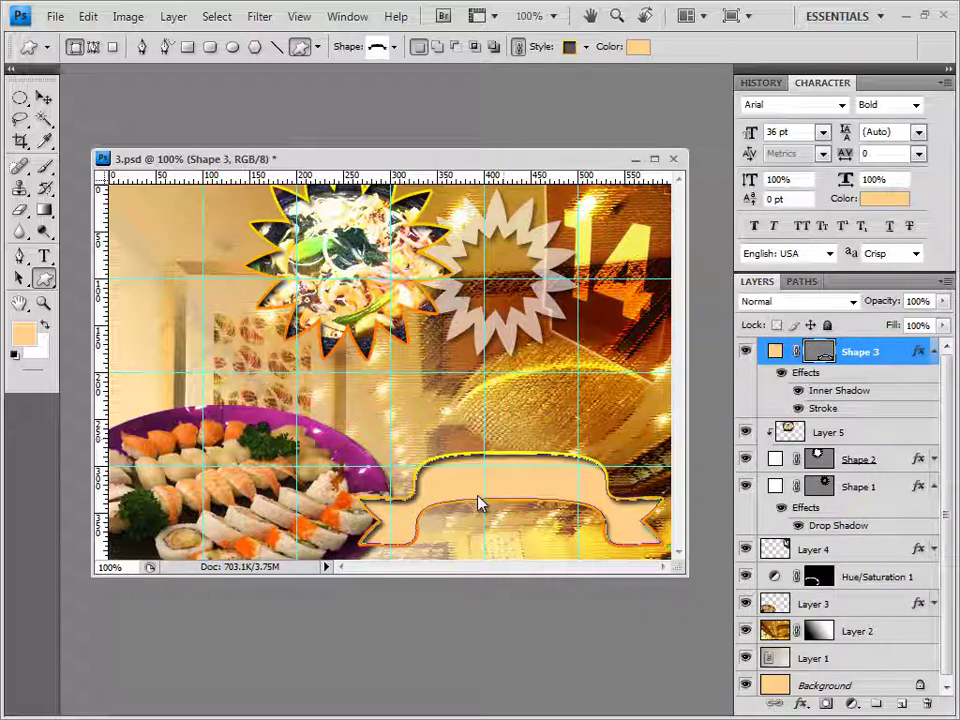
left_click(586, 47)
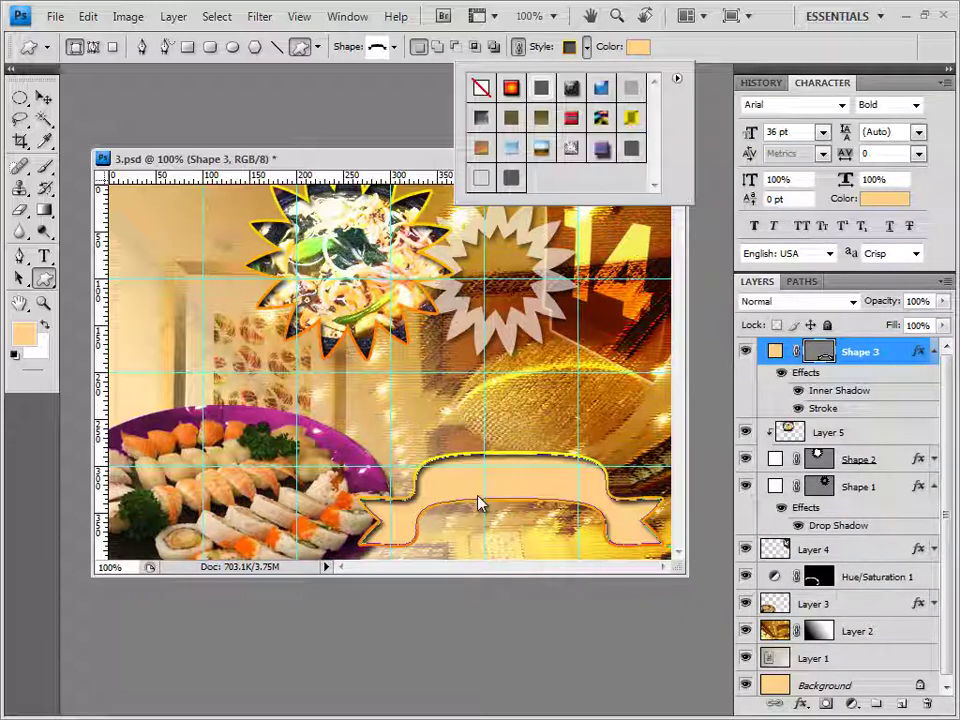
left_click(481, 88)
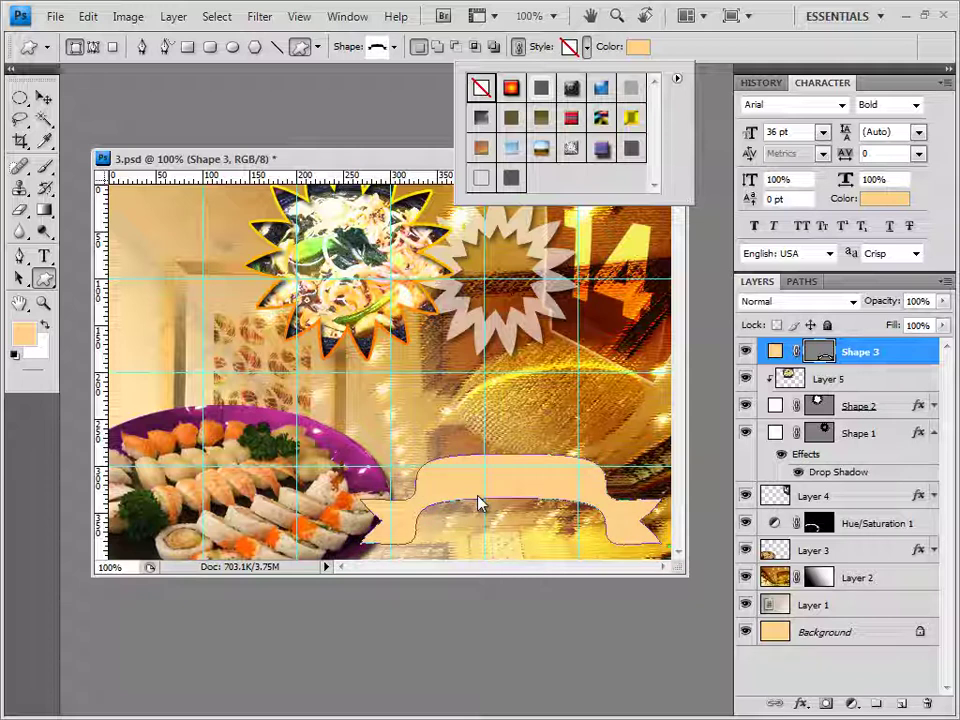
Set the banner shape's fill colour to black (#000000).
left_click(637, 47)
left_click(285, 485)
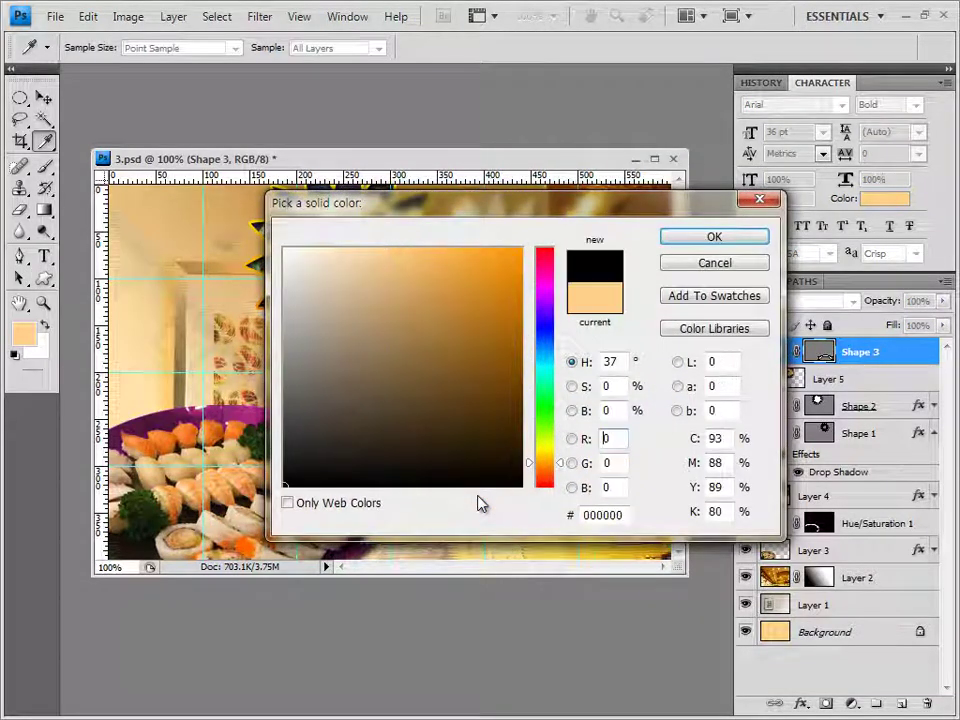
double_click(603, 515)
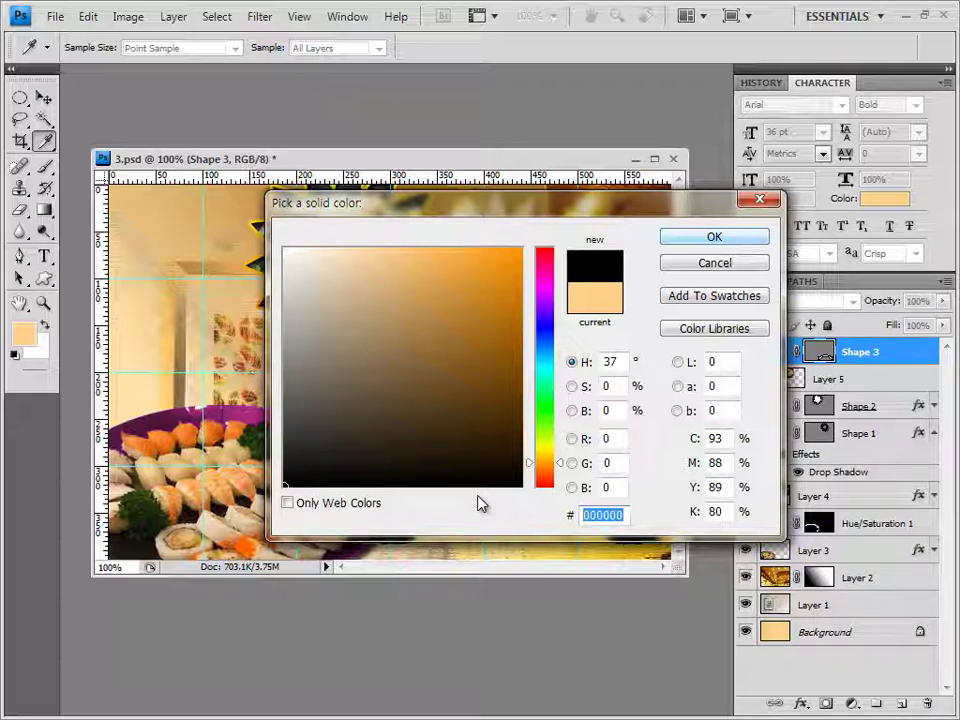
key("Return")
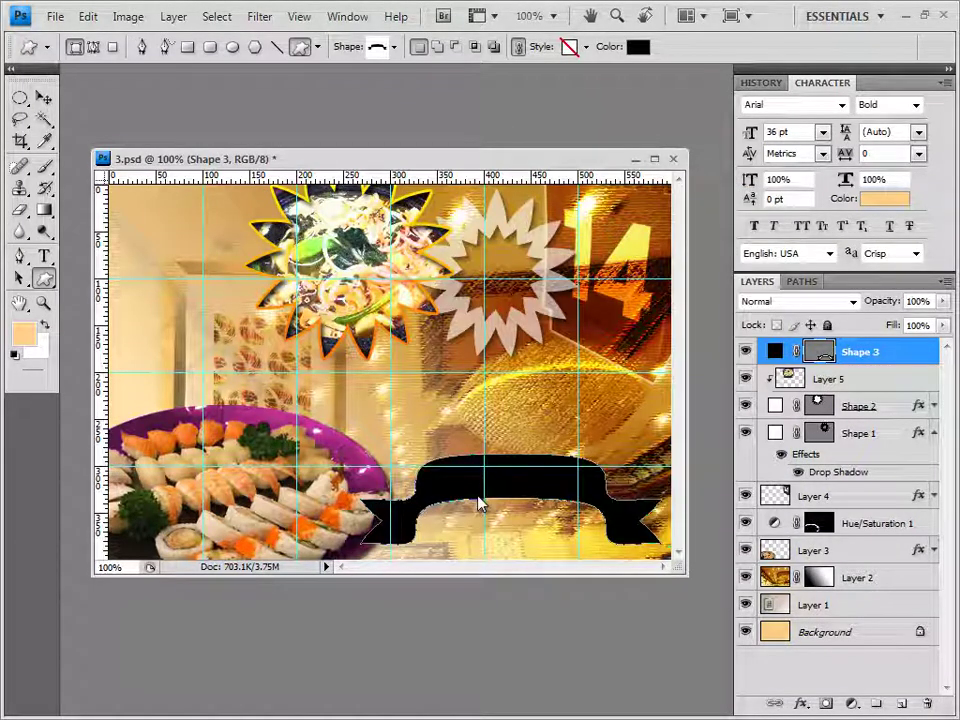
Add a layer mask to the banner shape and give it a 5 px white (#ffffff) outside stroke.
key("ctrl+alt+m")
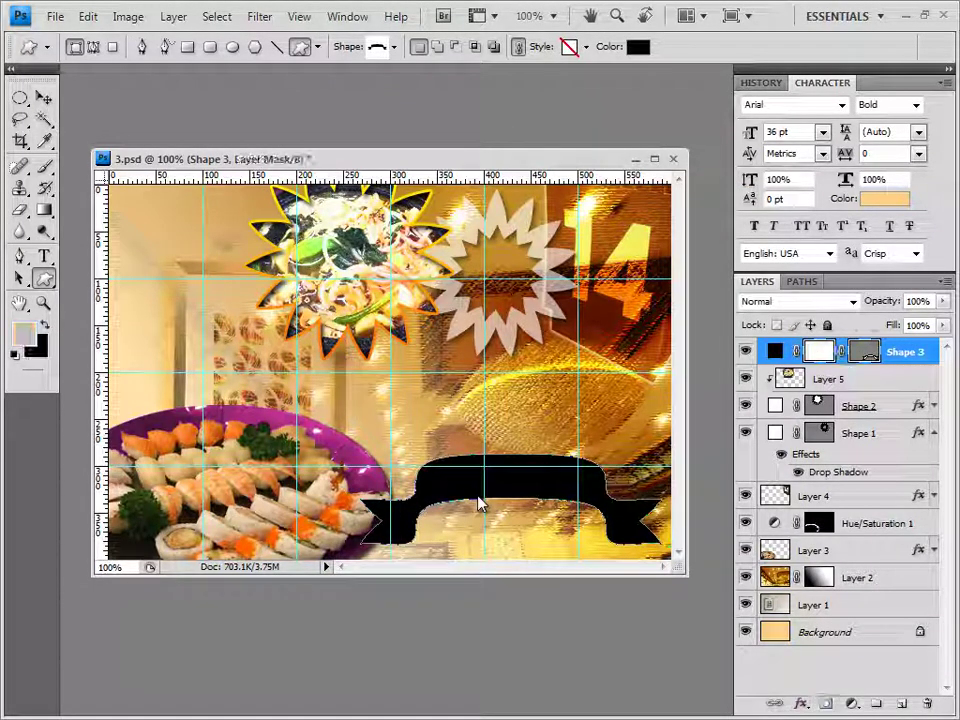
key("k")
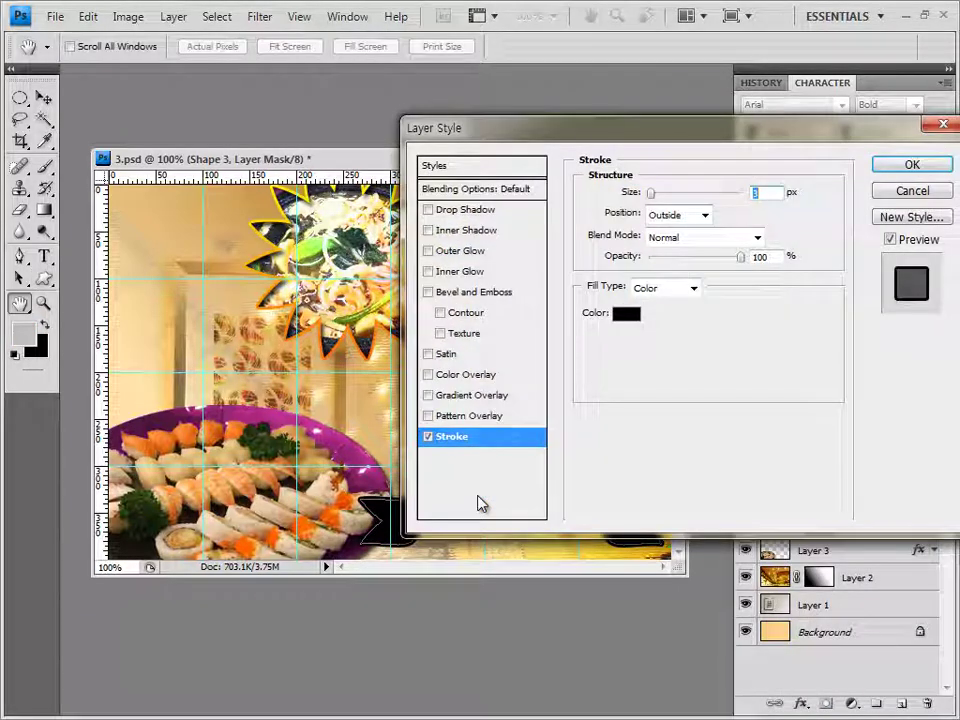
type("5")
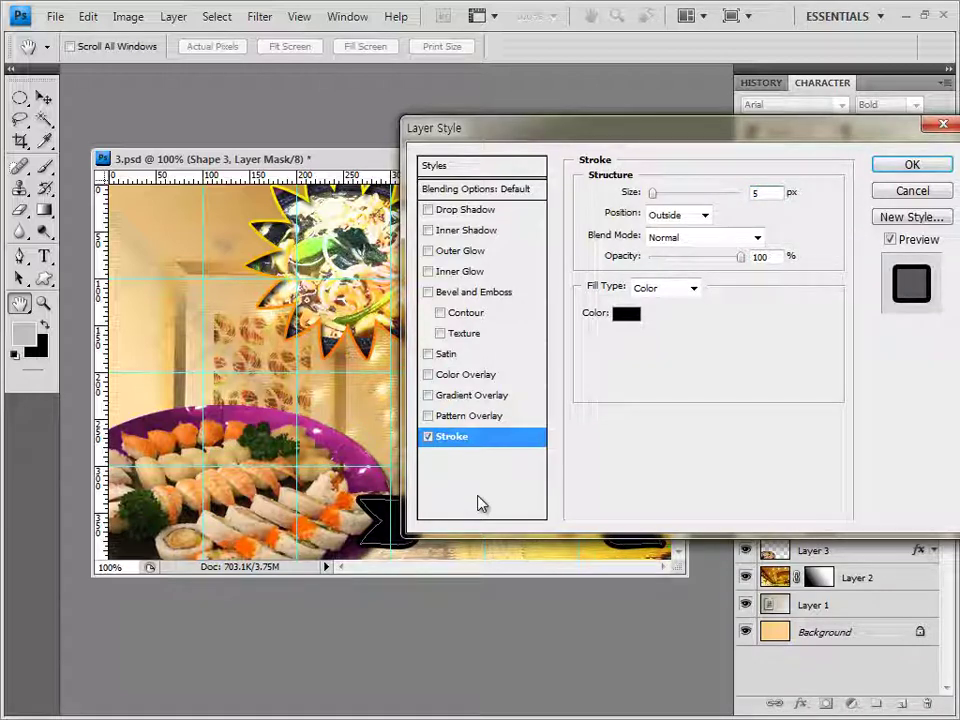
left_click(626, 313)
left_click(285, 250)
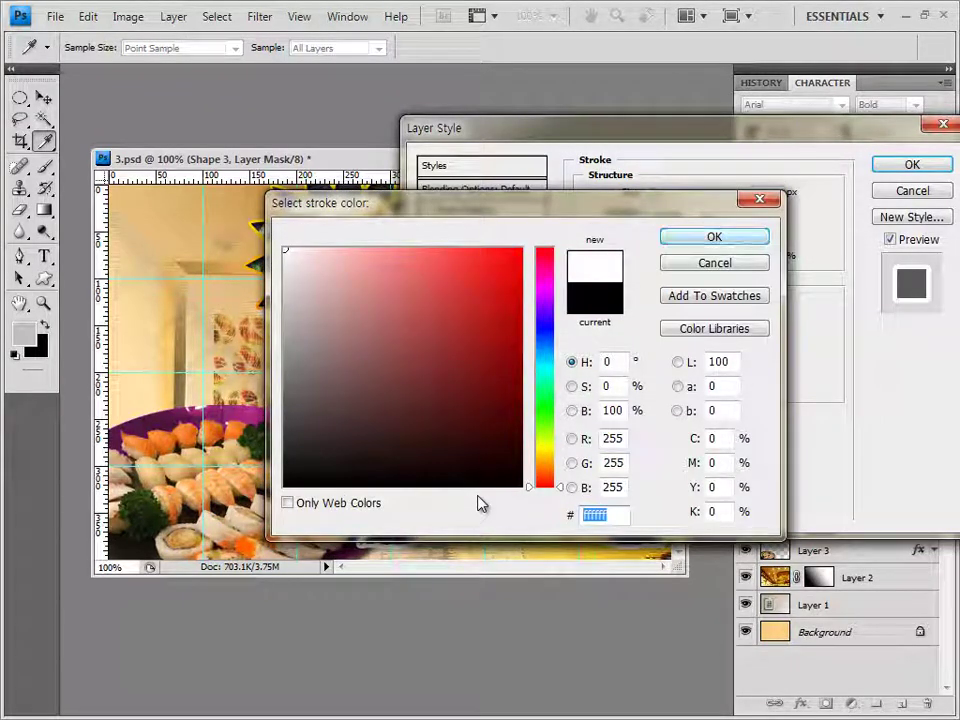
key("Return")
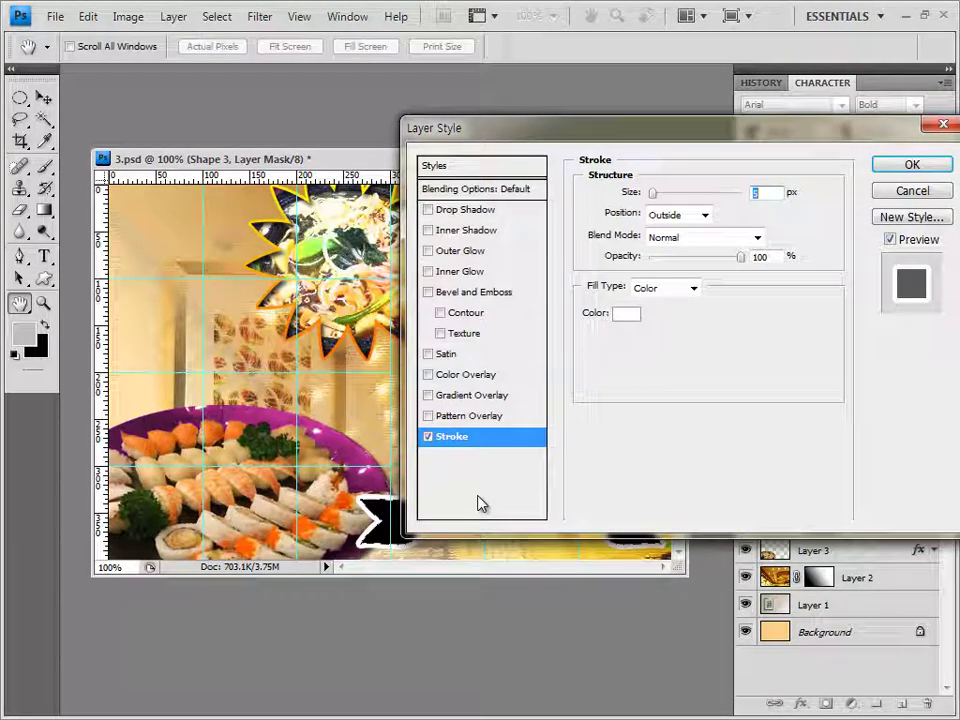
key("Return")
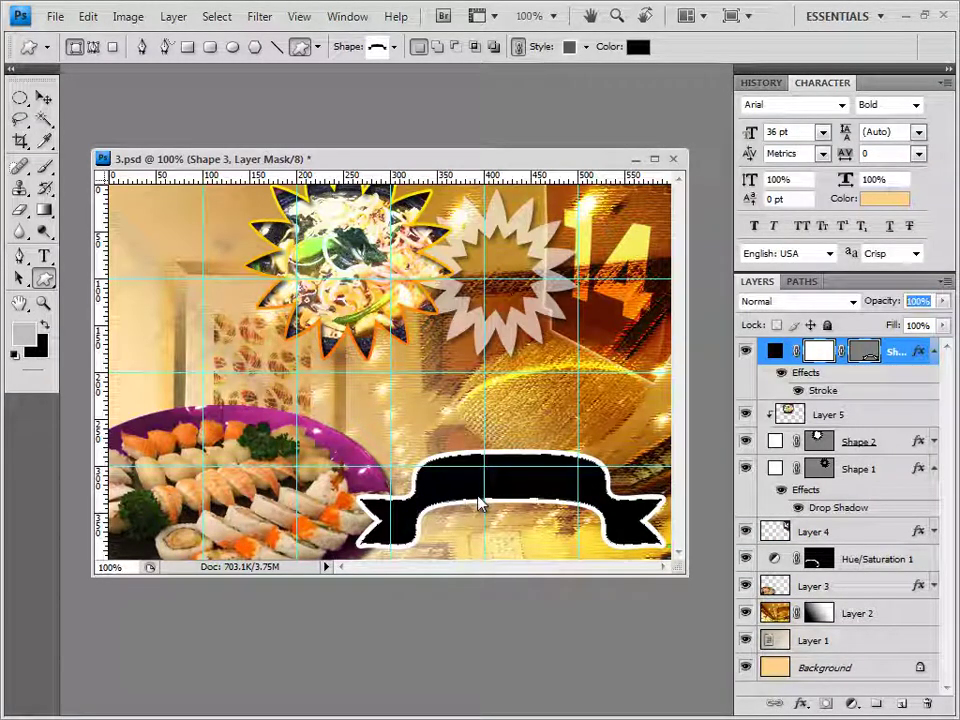
Set the banner layer's opacity to 60% and squash the banner to about 310 × 70 px.
key("Return")
type("60")
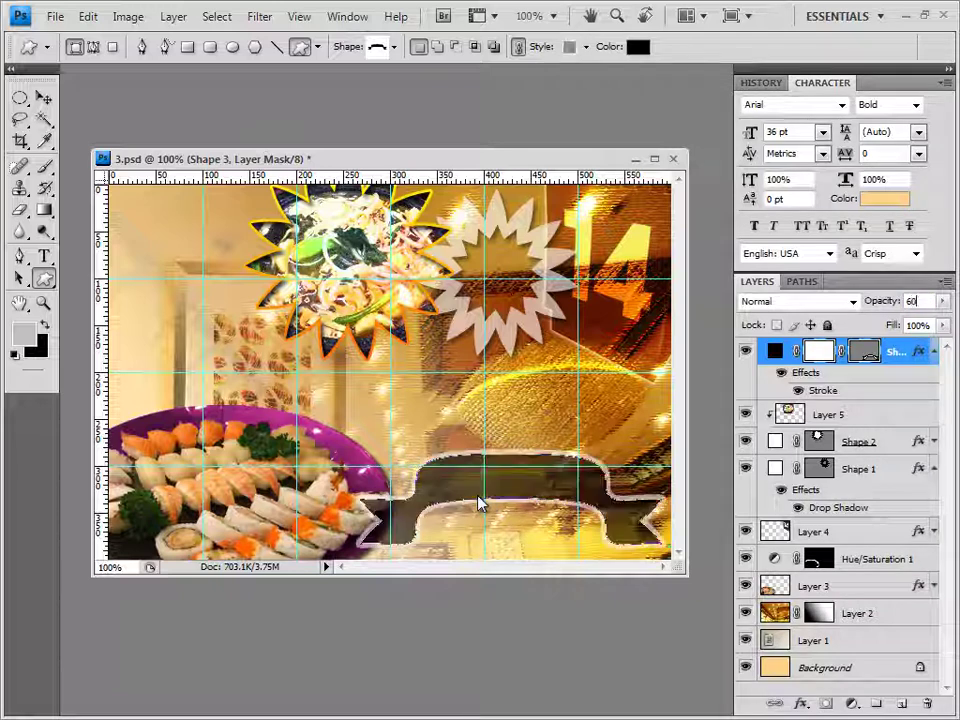
key("Return")
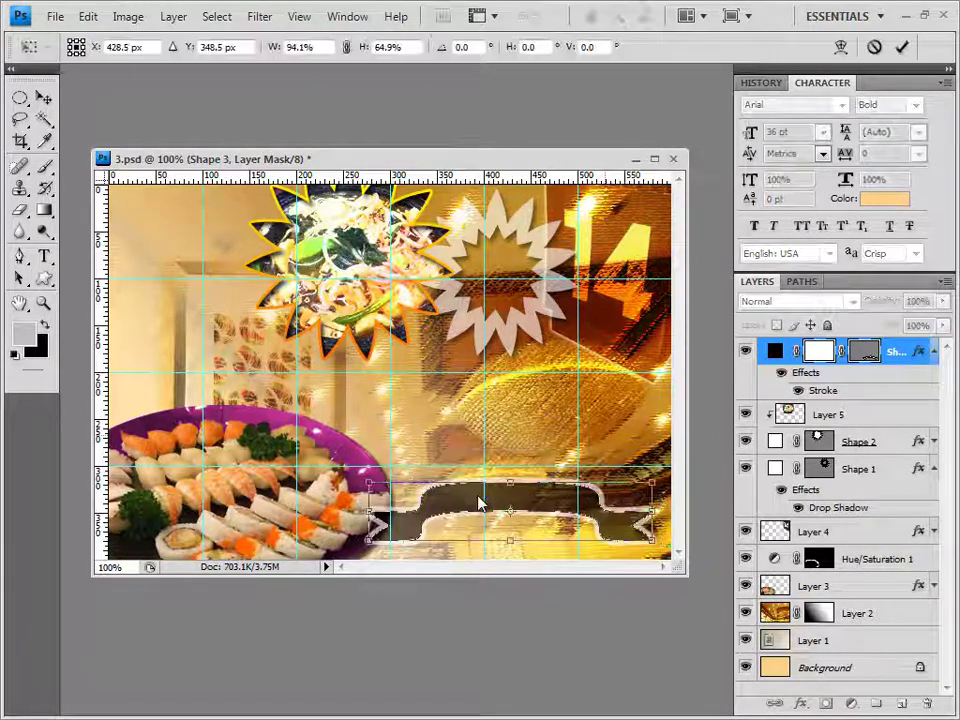
key("Return")
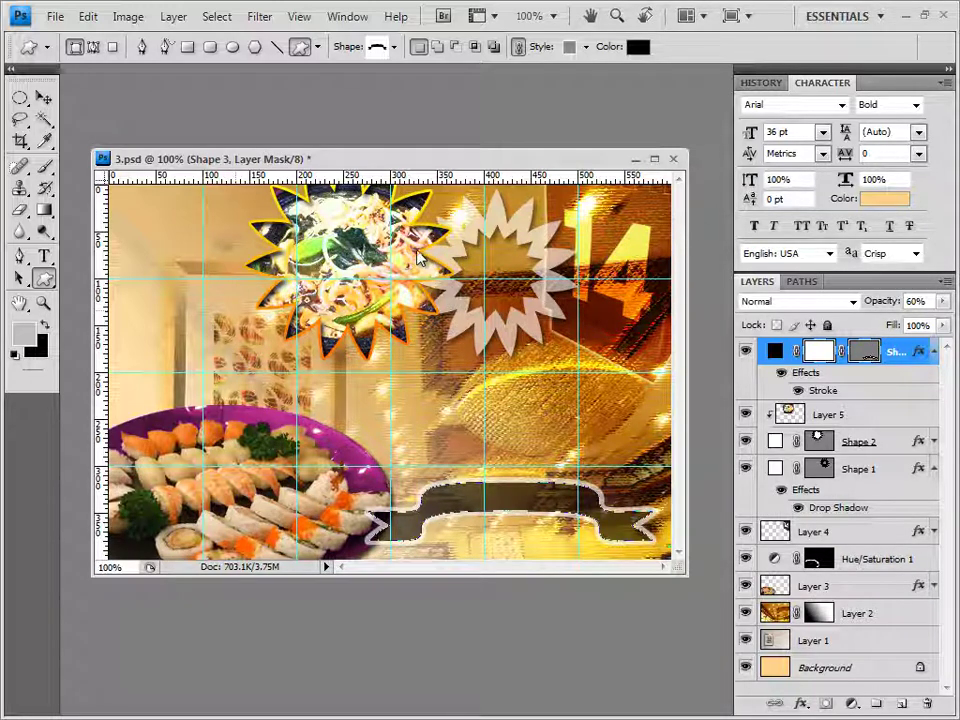
Start a horizontal text line between the flower shapes and the banner, and set its font to 돋움.
left_click(43, 256)
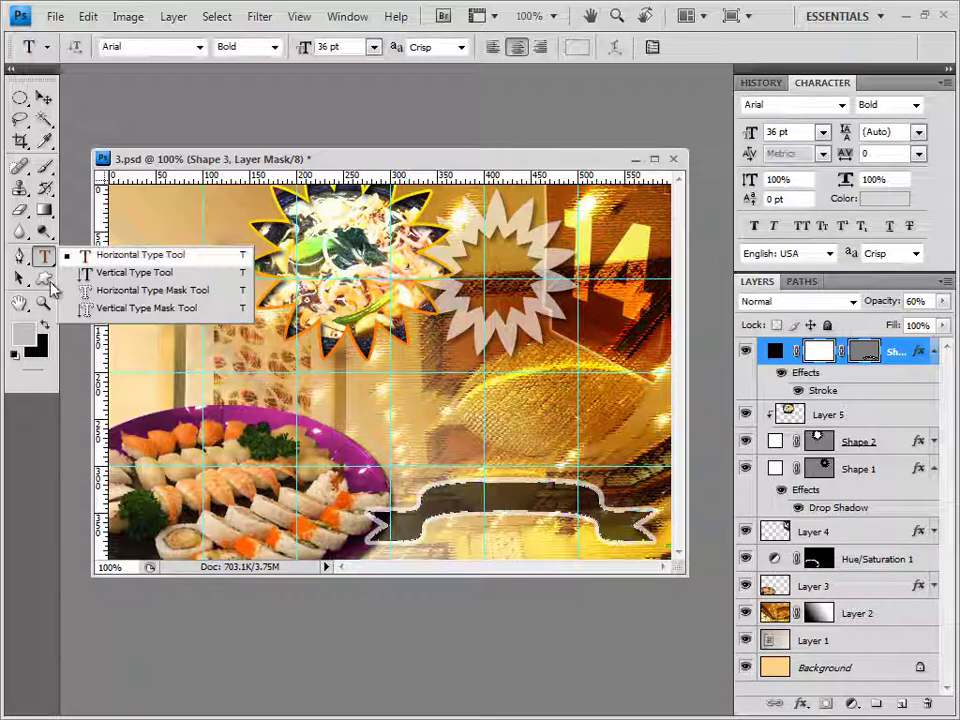
left_click(107, 76)
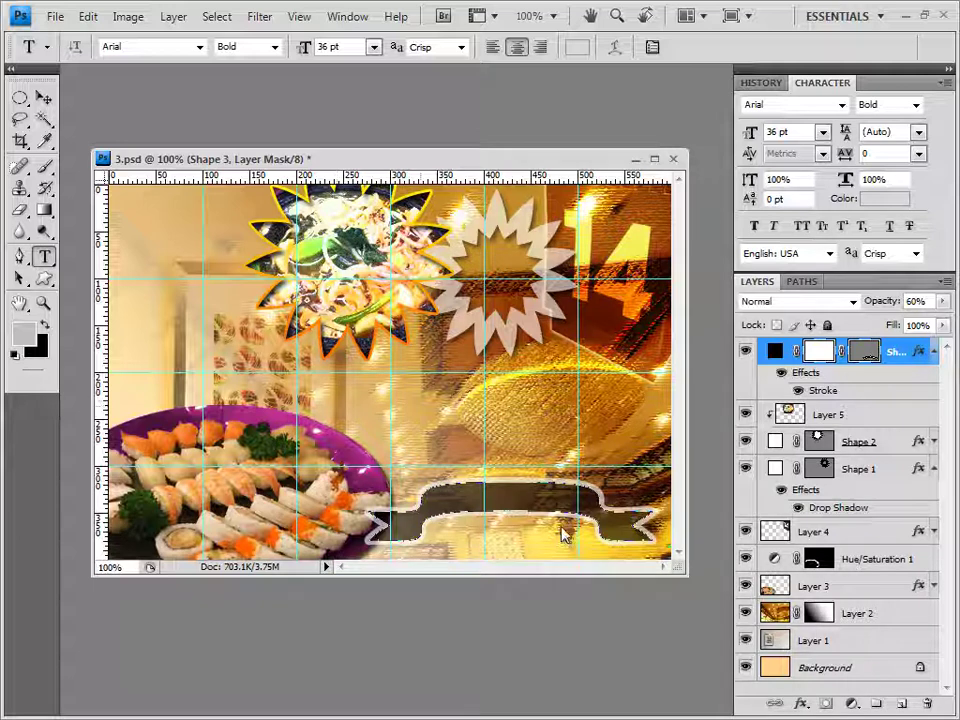
left_click(410, 422)
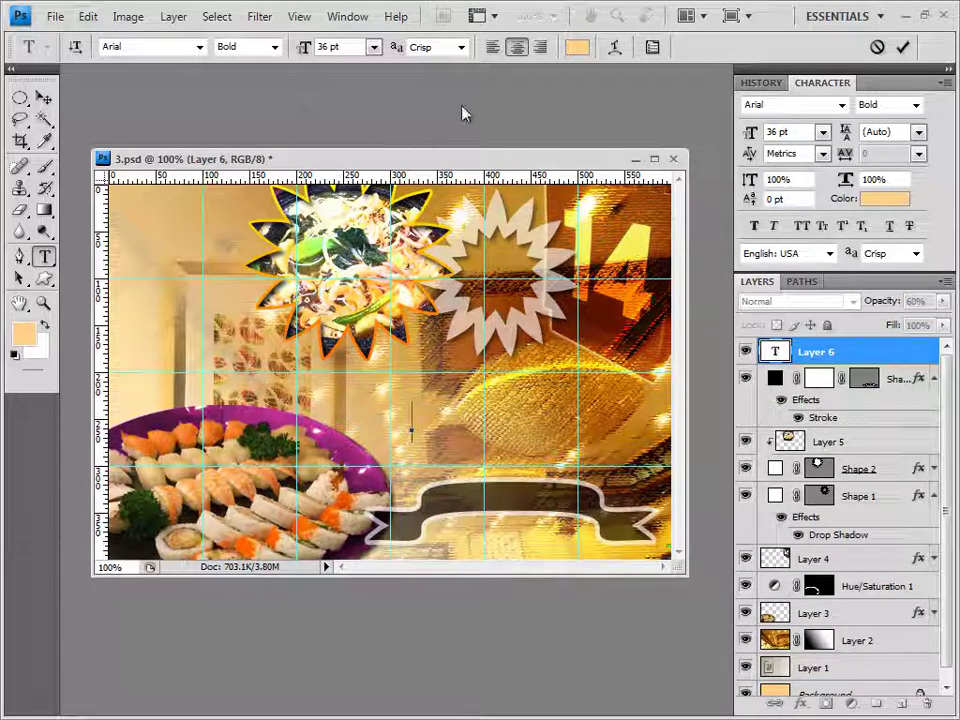
left_click(199, 46)
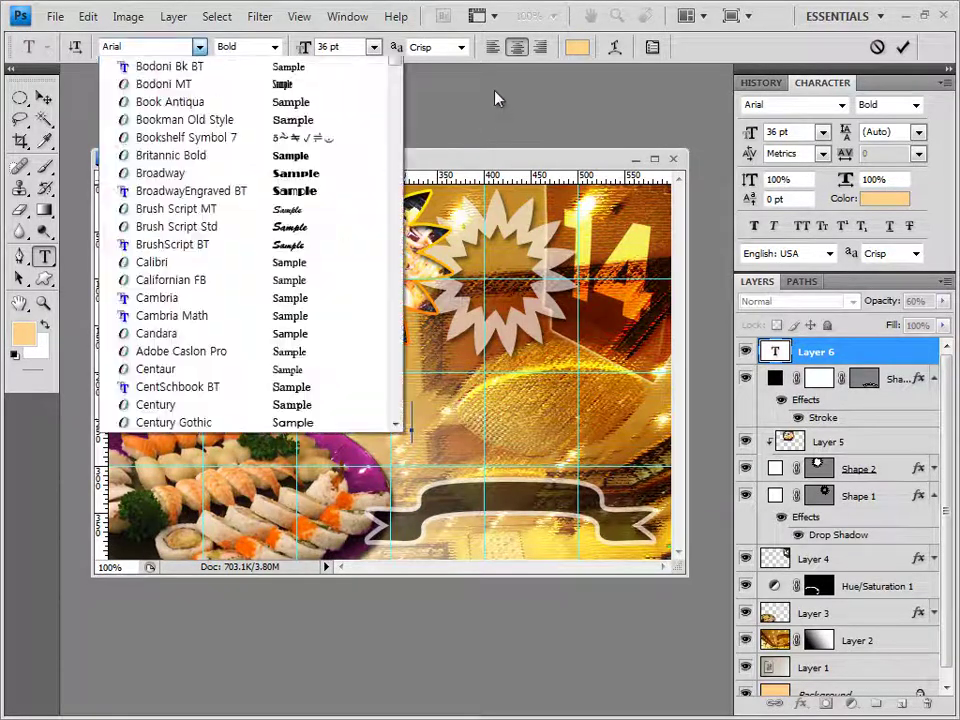
scroll(548, 486, "up", 10)
scroll(572, 520, "up", 5)
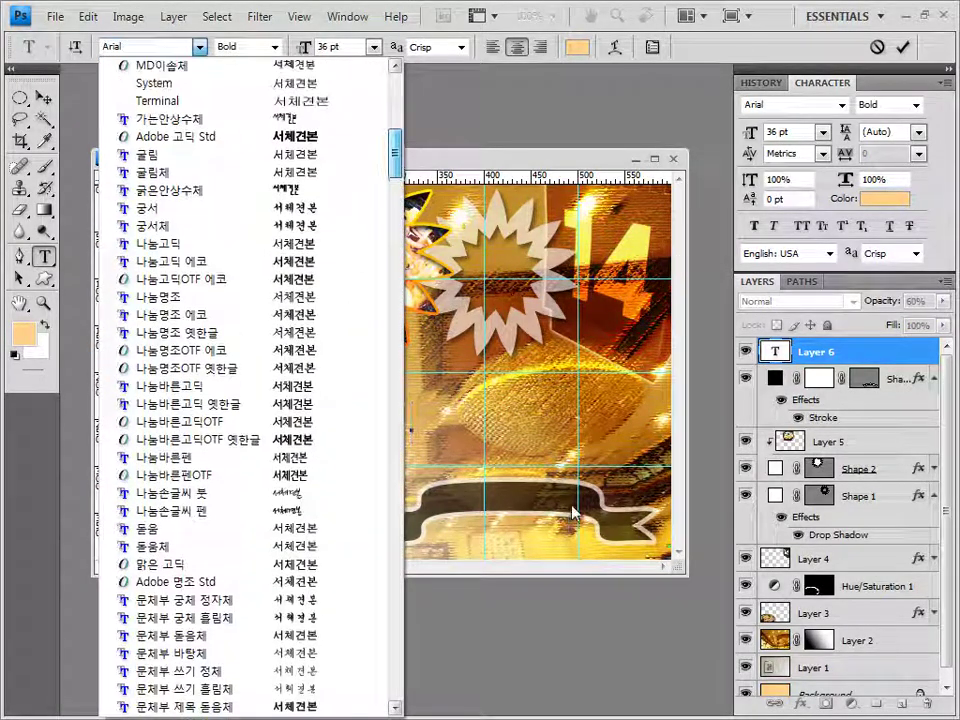
scroll(555, 300, "down", 7)
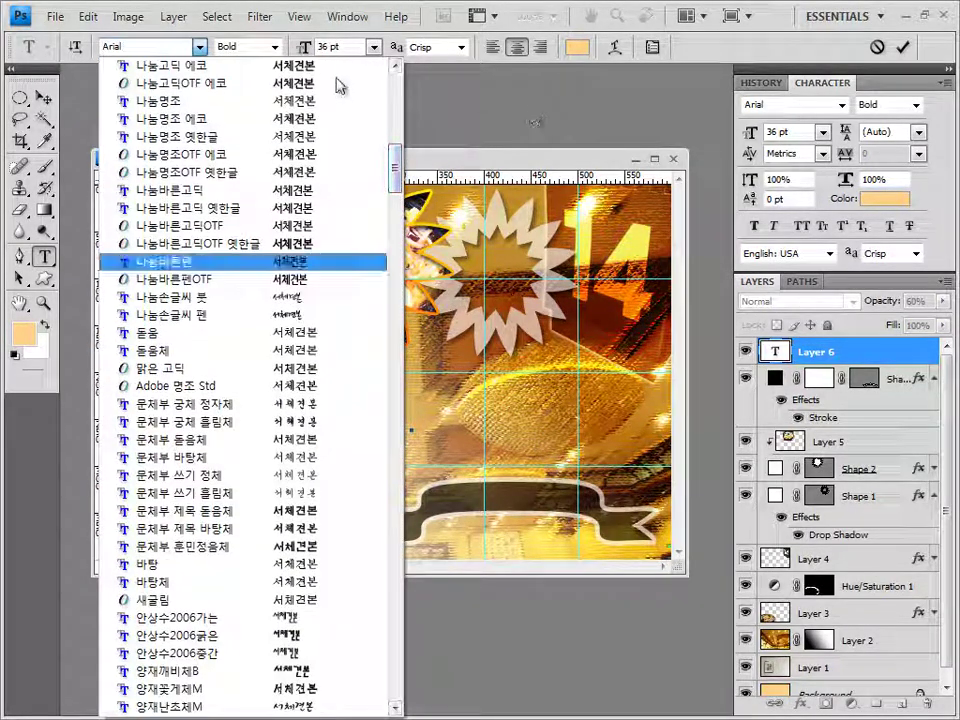
left_click(170, 332)
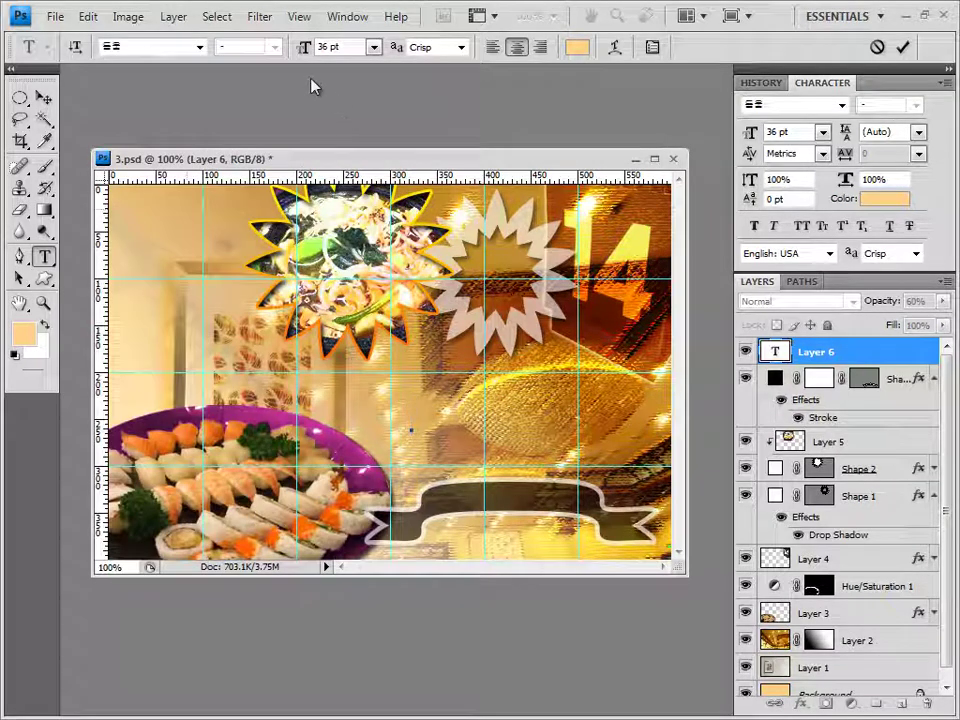
Set the new text line's size to 22 pt and its alignment to left.
key("Tab")
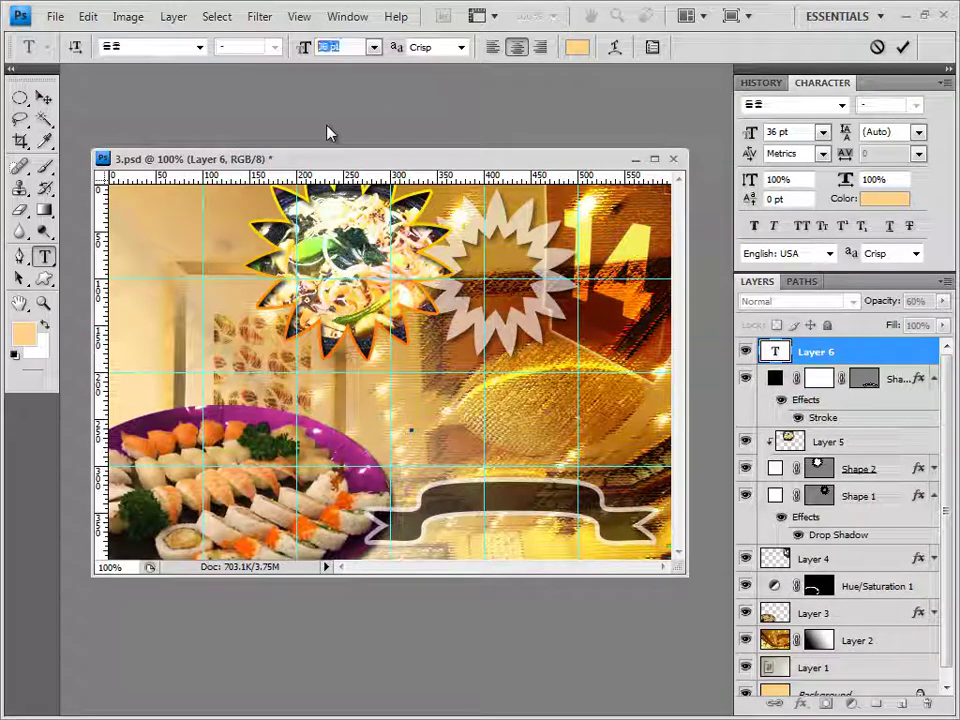
type("22")
key("Return")
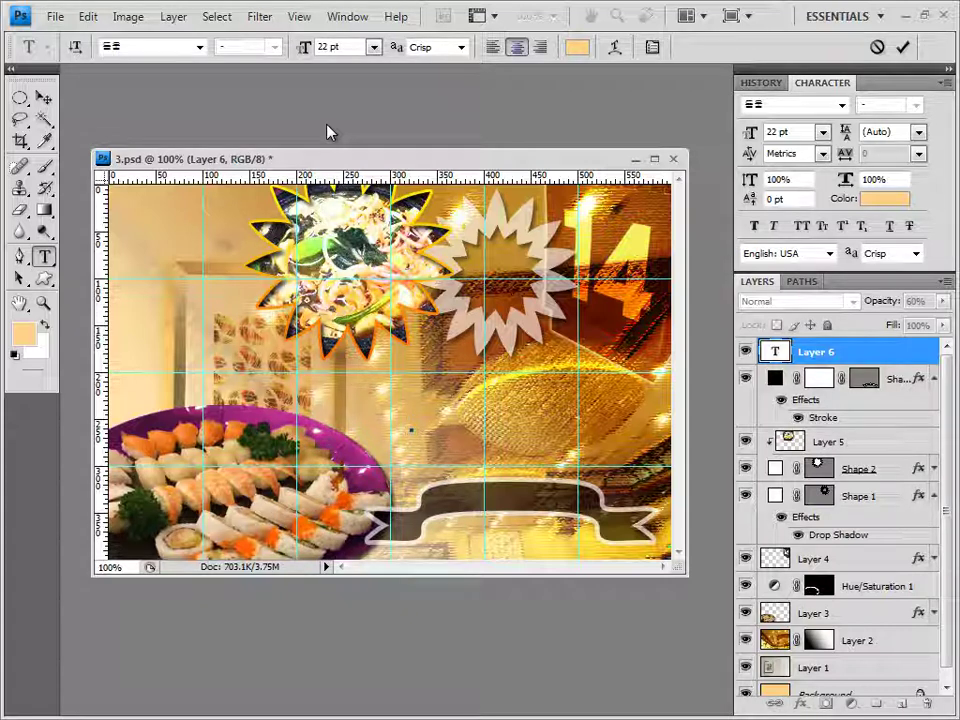
key("ctrl+shift+l")
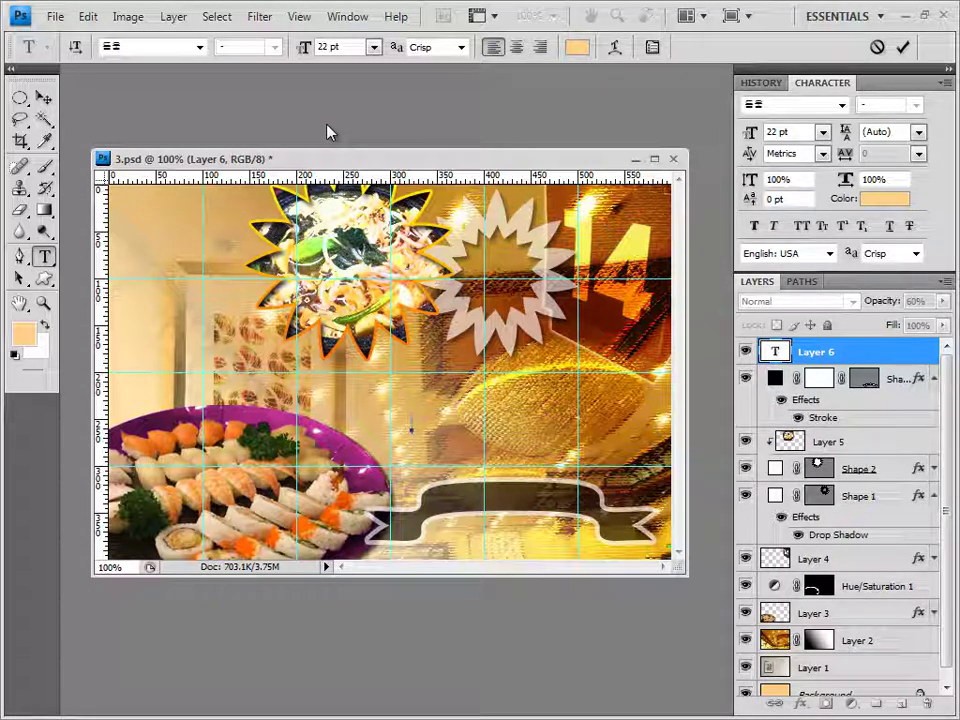
Set the text colour to white (#ffffff) and enter "이 맛을 놓치지 마세요." above the banner.
left_click(577, 47)
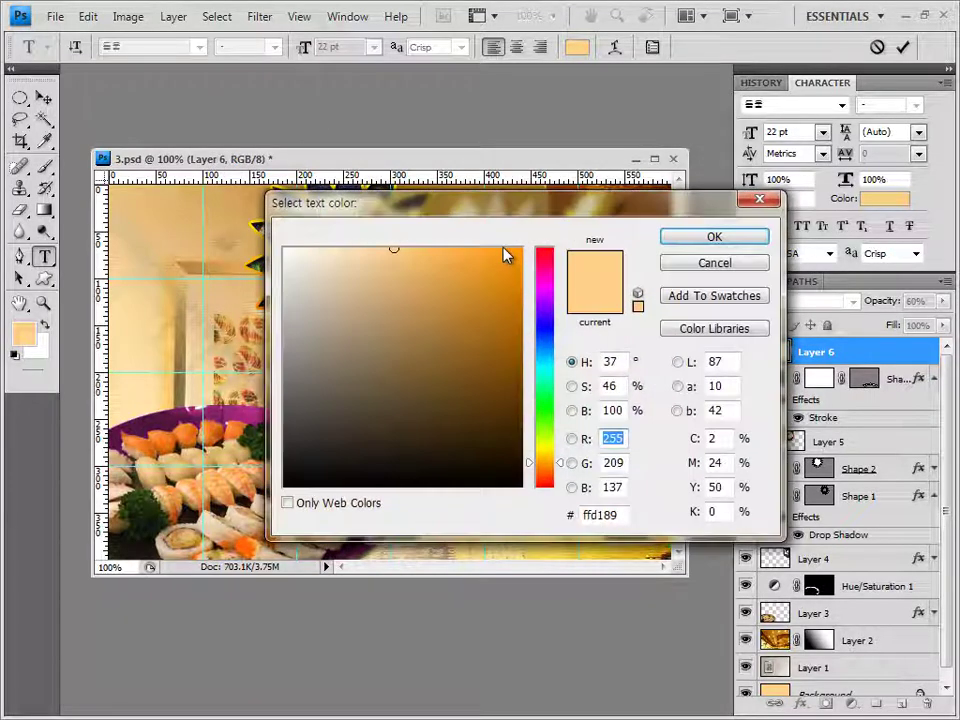
left_click(285, 250)
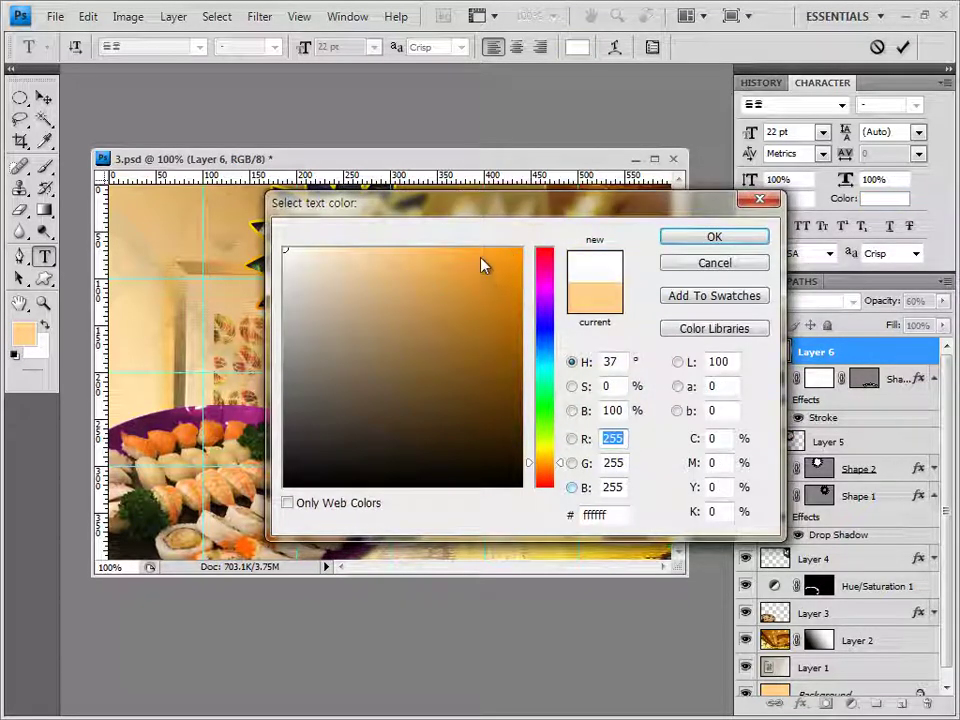
key("Return")
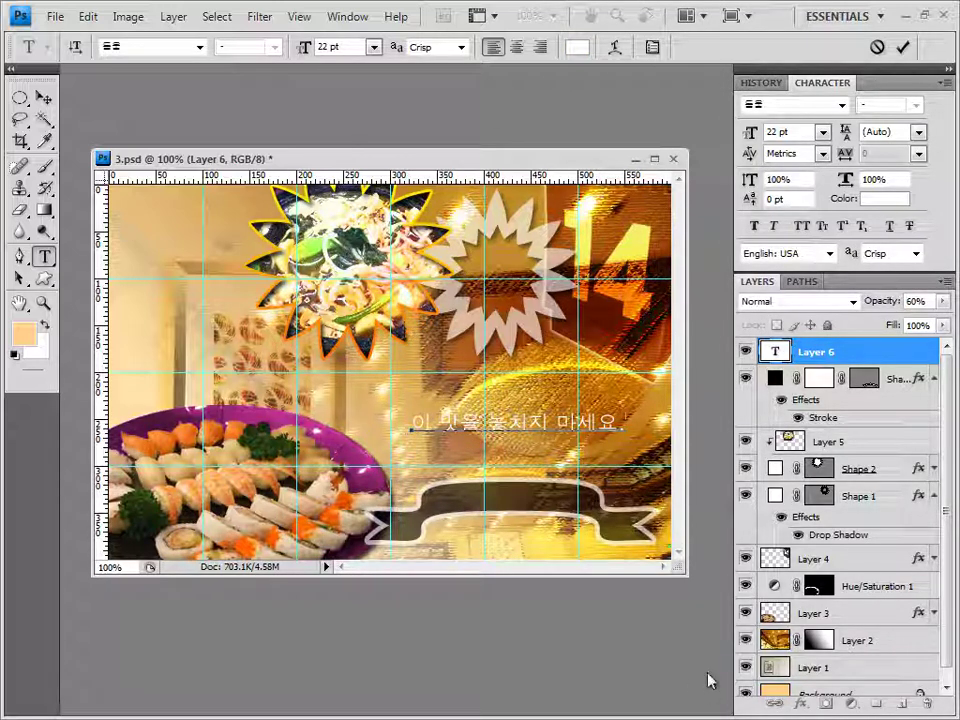
key("ctrl+Return")
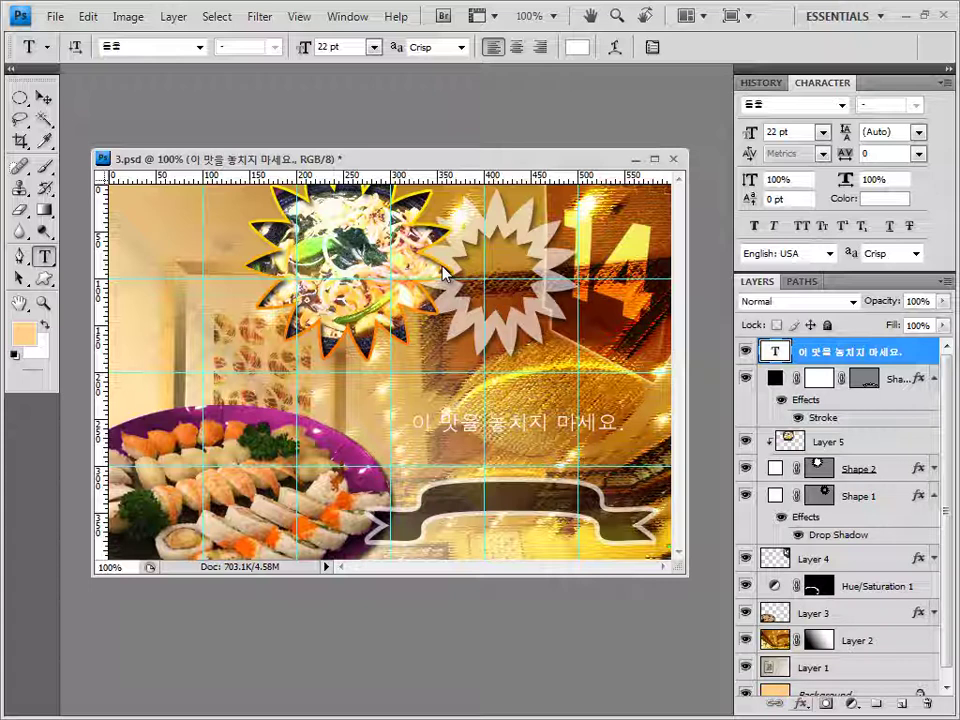
Add a stroke in colour #663333 to the "이 맛을 놓치지 마세요." text layer.
left_click(801, 704)
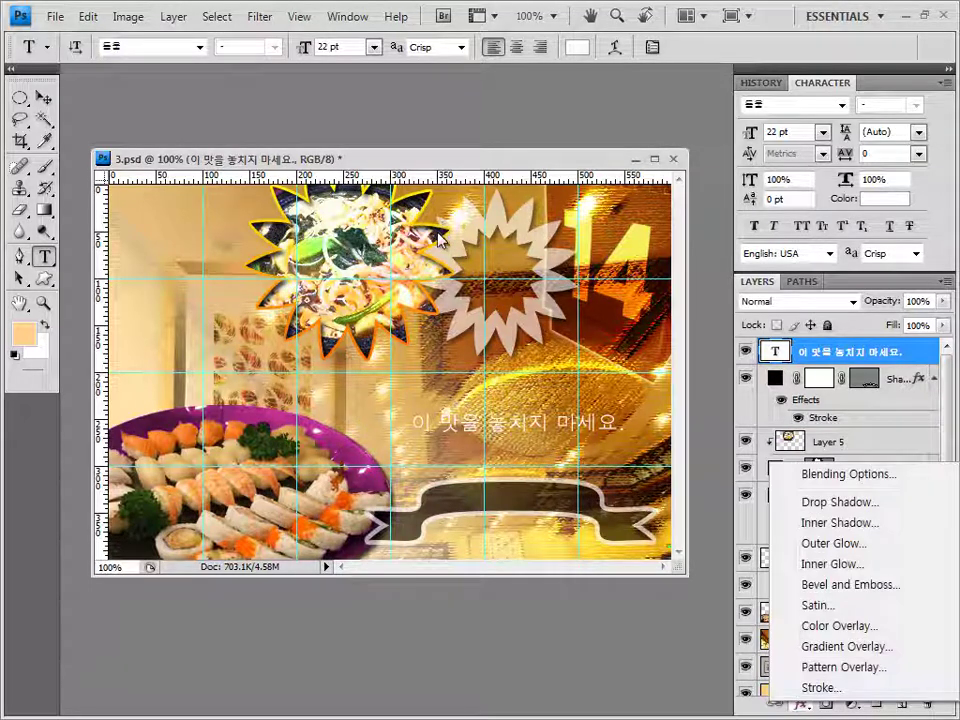
left_click(822, 688)
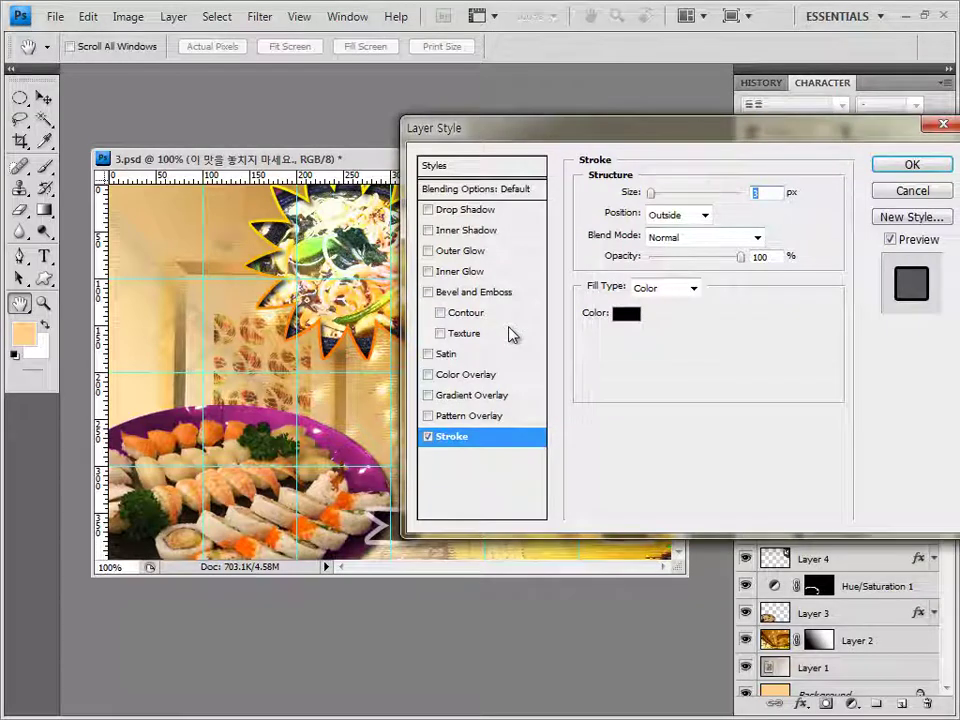
left_click(626, 313)
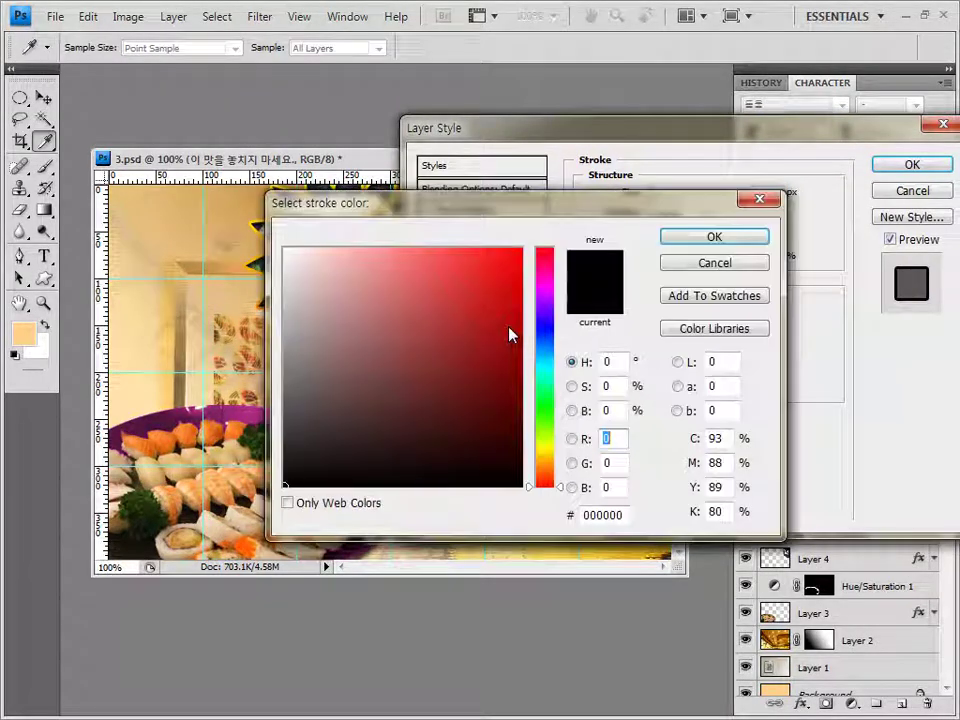
type("663333")
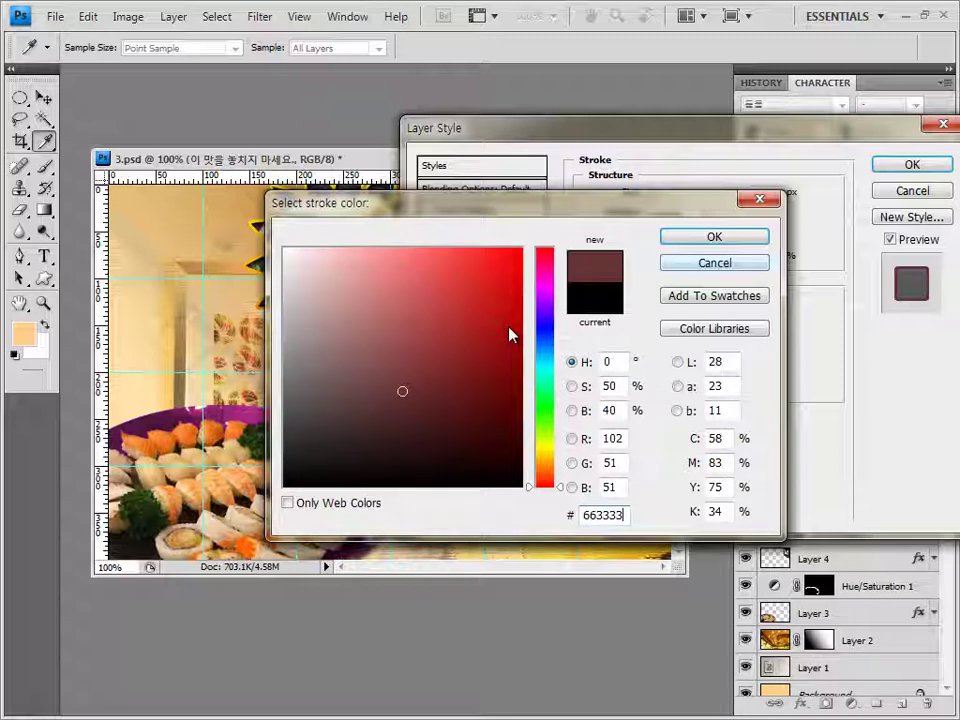
key("Return")
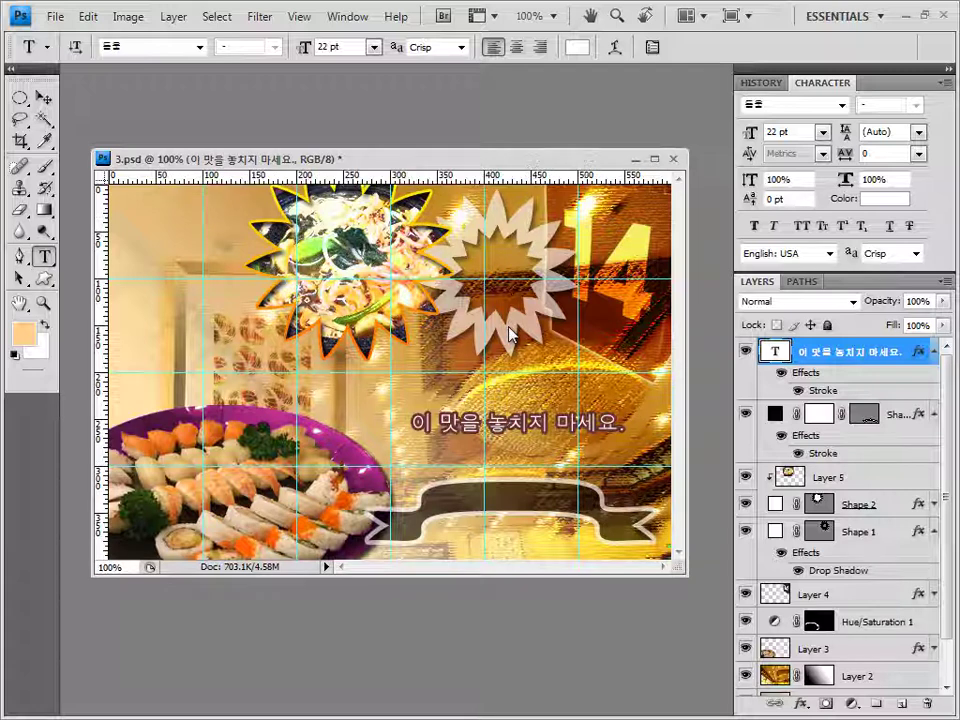
key("v")
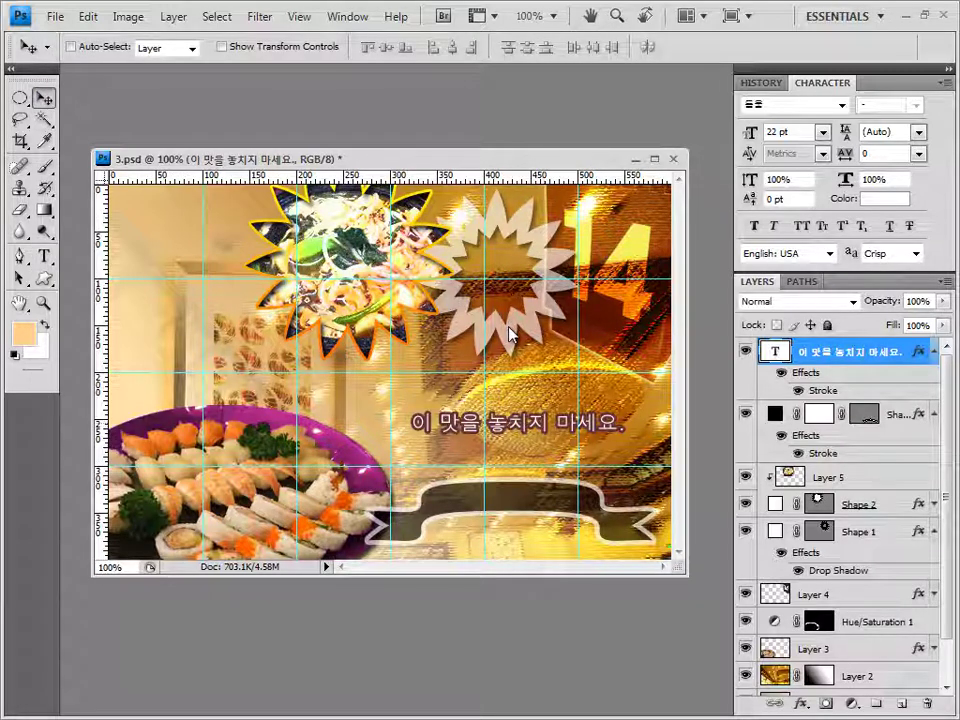
Move the "이 맛을 놓치지 마세요." text up and left so it sits just beneath the noodle-filled flower shape.
mouse_move(509, 335)
left_mouse_down()
mouse_move(432, 322)
mouse_move(389, 283)
left_mouse_up()
key("Up")
key("Up")
key("Up")
key("Up")
key("Up")
key("Up")
key("Up")
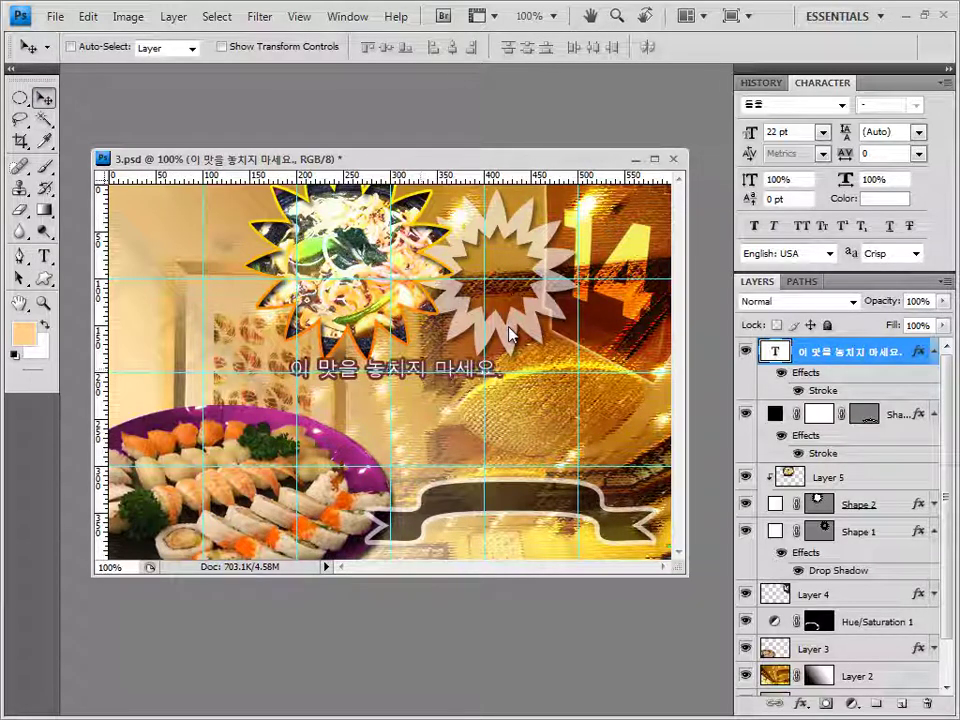
key("Left")
key("Left")
key("Left")
key("Left")
key("Left")
key("Left")
key("Left")
key("Left")
key("Left")
key("Left")
key("Left")
key("Left")
key("Left")
key("Left")
key("Left")
key("Left")
key("Left")
key("Left")
key("Left")
key("Left")
key("Left")
key("Left")
key("Left")
key("Left")
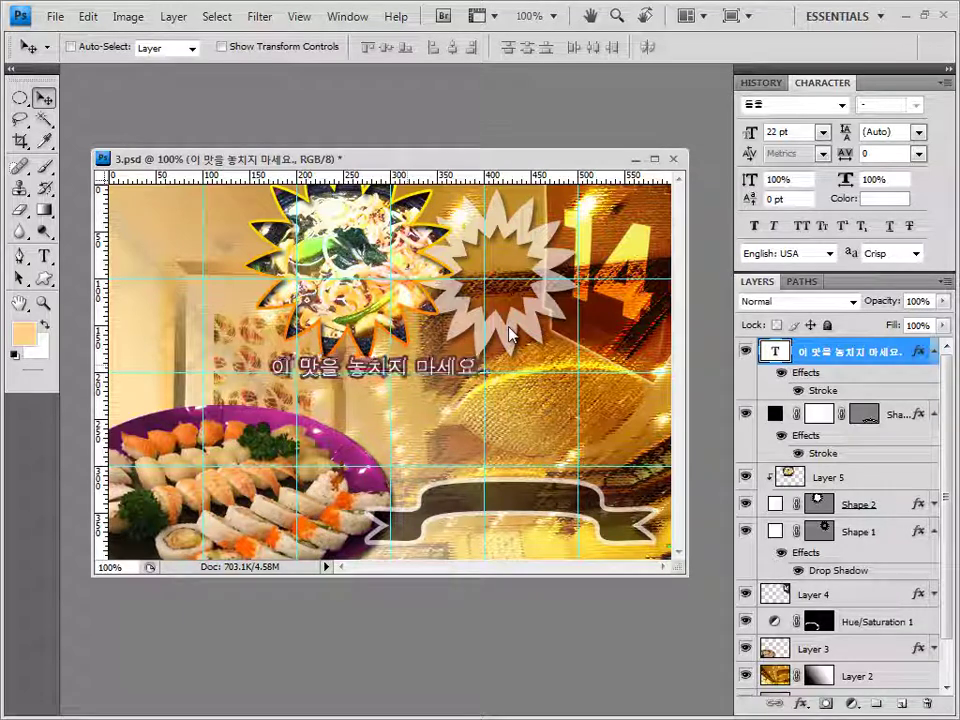
key("Right")
key("Right")
key("Right")
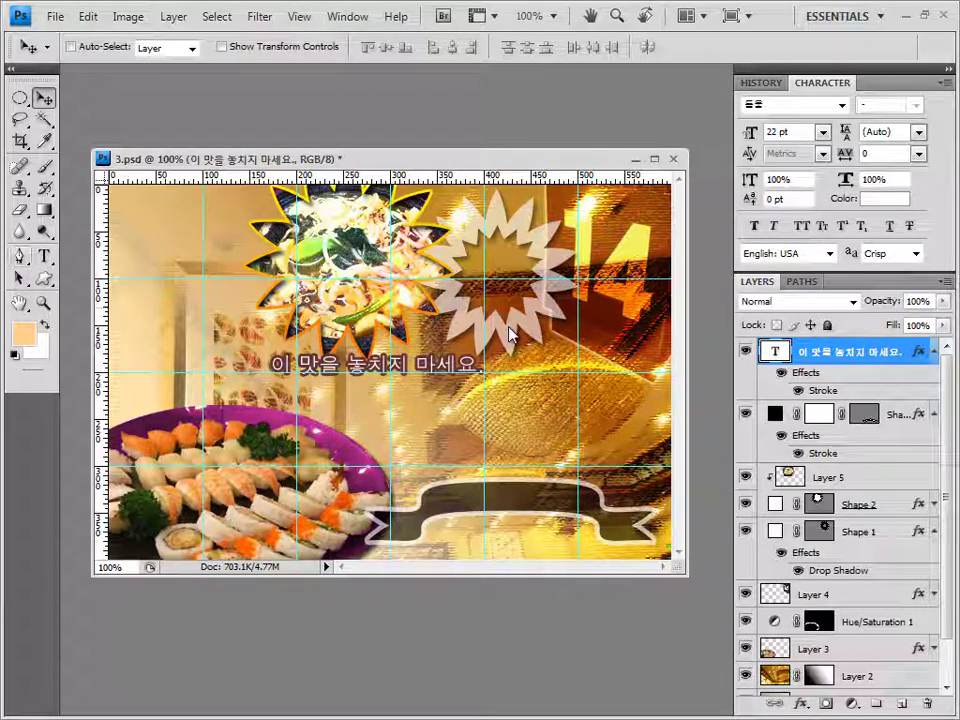
Warp the "이 맛을 놓치지 마세요." text with the horizontal Flag style at a +50% bend.
key("t")
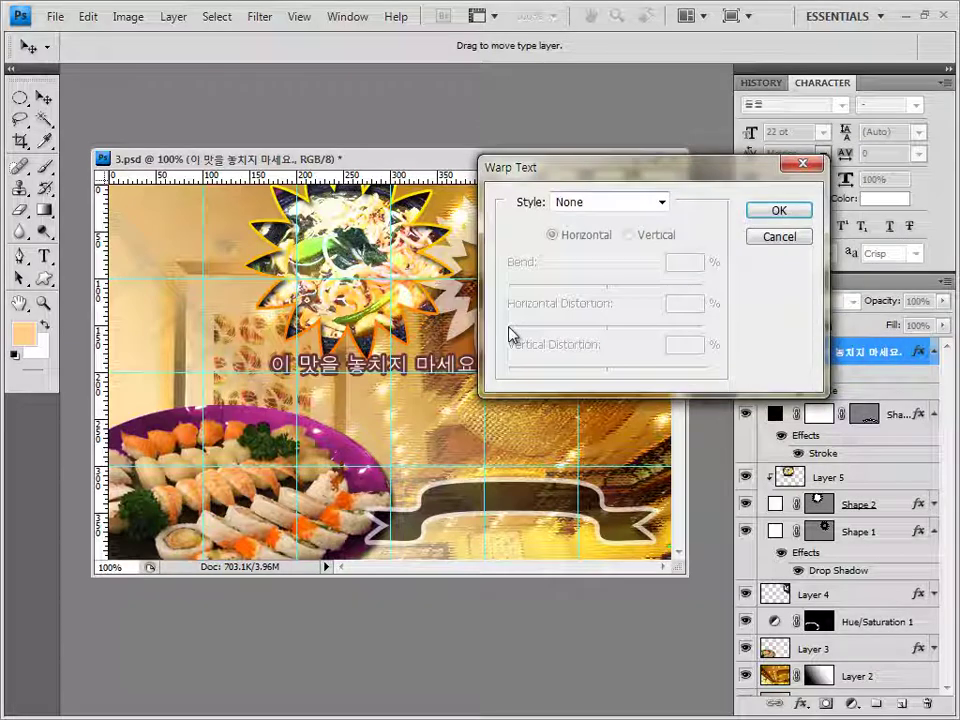
key("alt+Down")
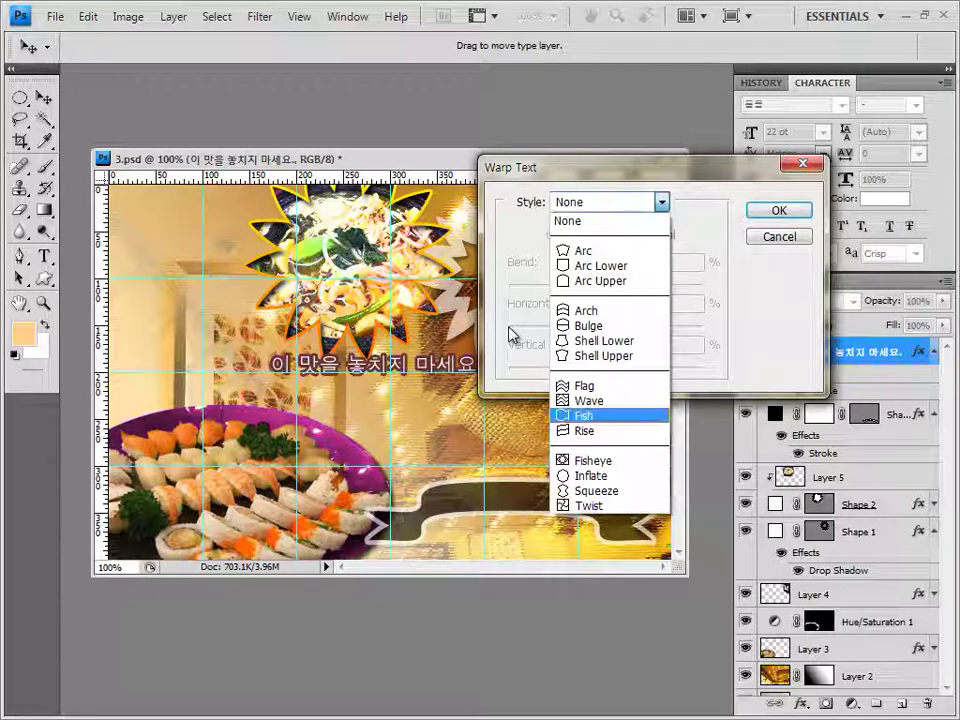
key("Return")
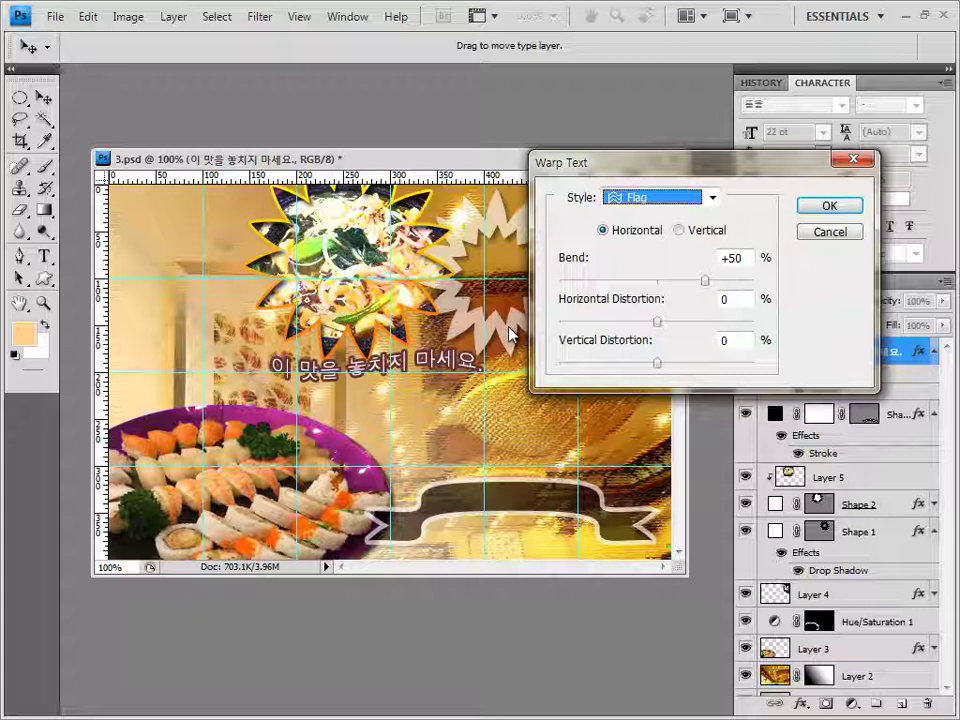
key("Return")
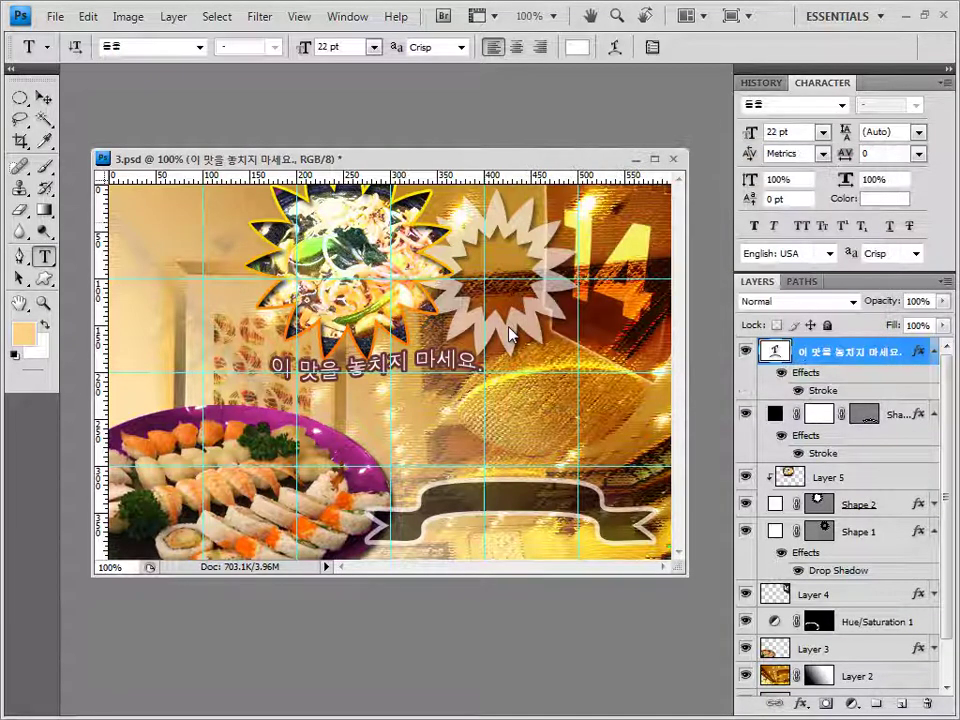
key("v")
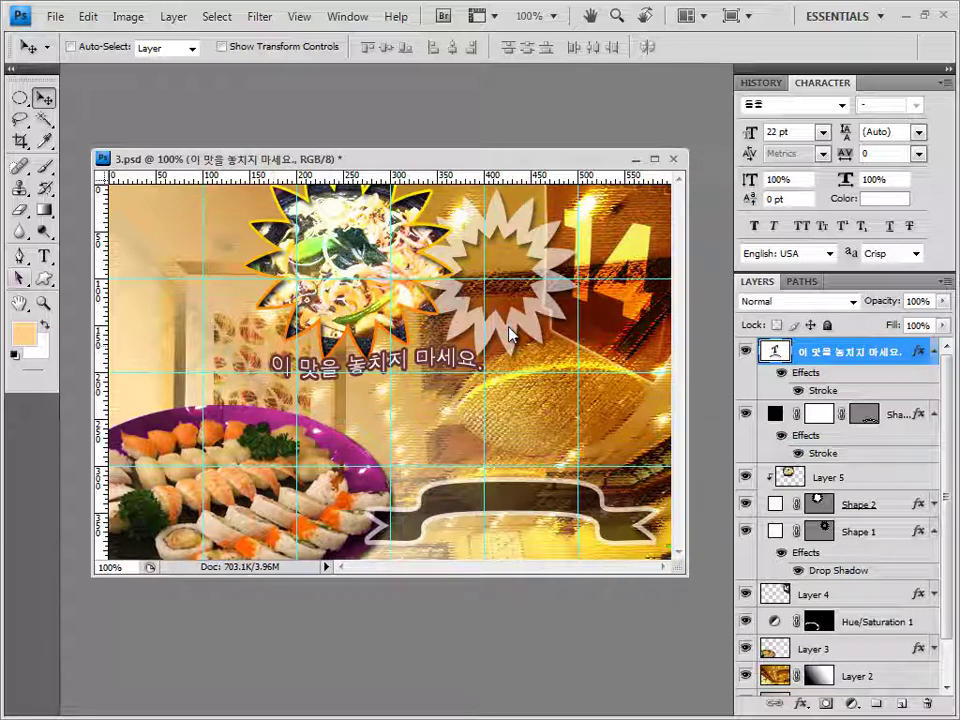
Add a new text line "Restraurant Grand Open" in Arial Regular 40 pt below the warped Korean text.
key("t")
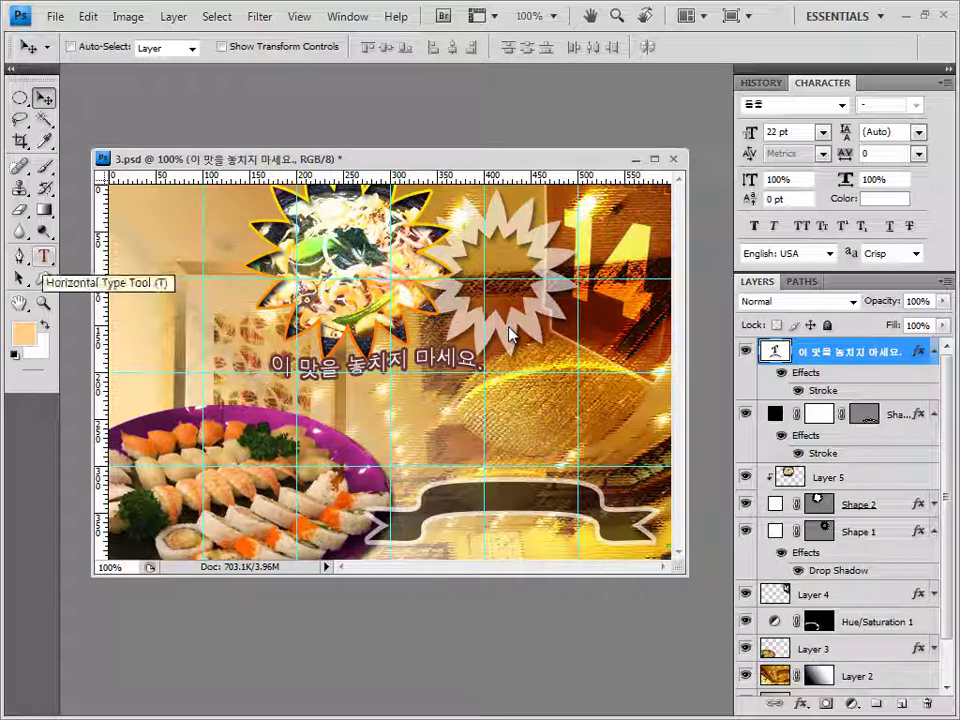
left_click(43, 256)
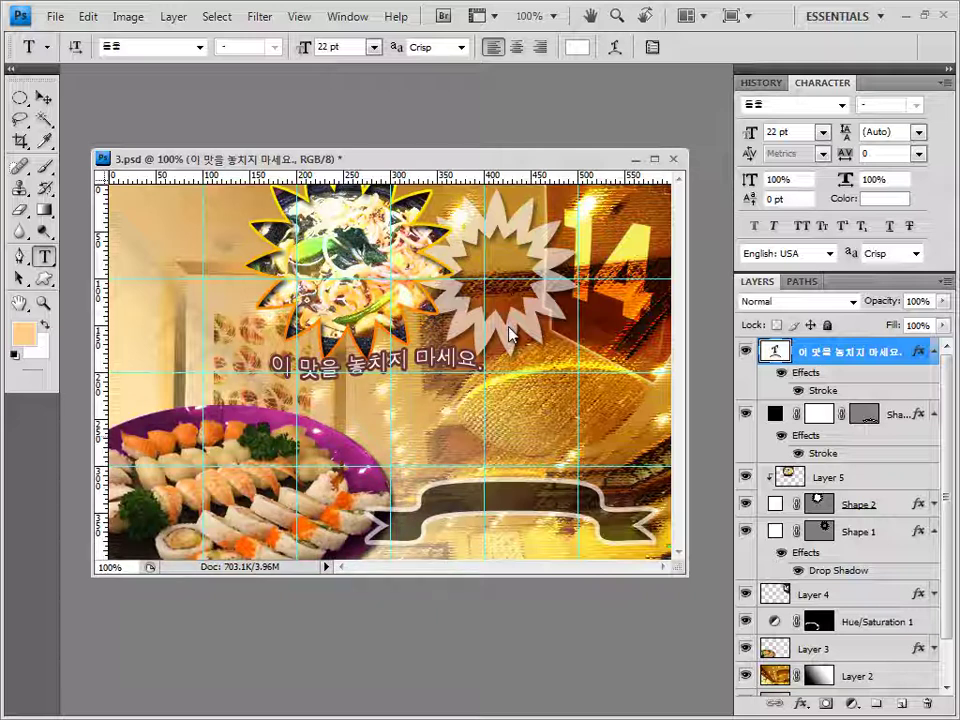
left_click(210, 410)
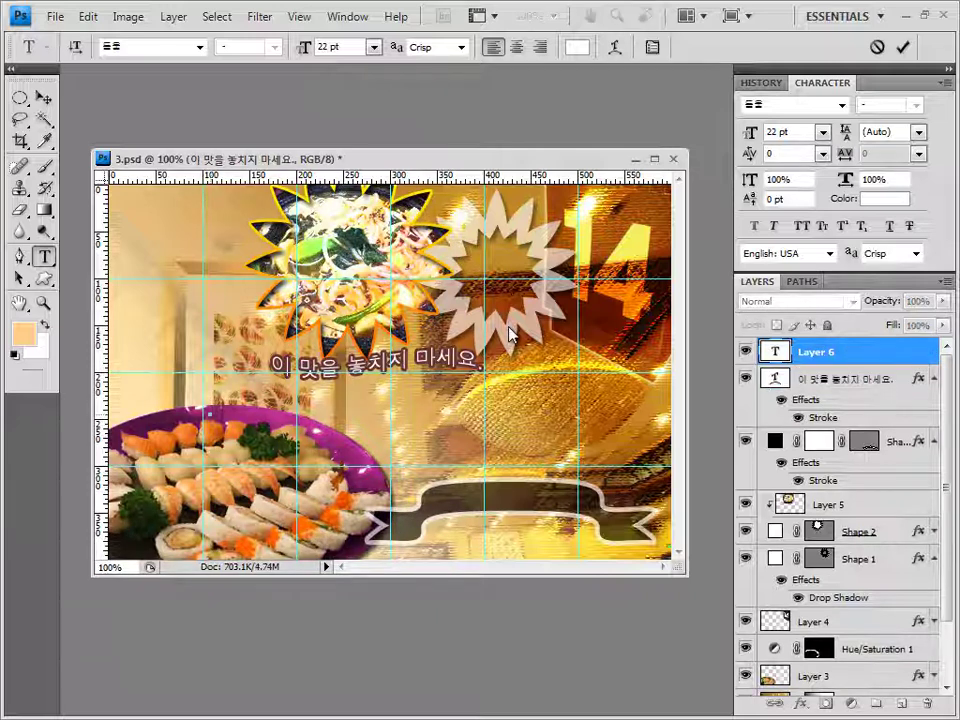
left_click(199, 47)
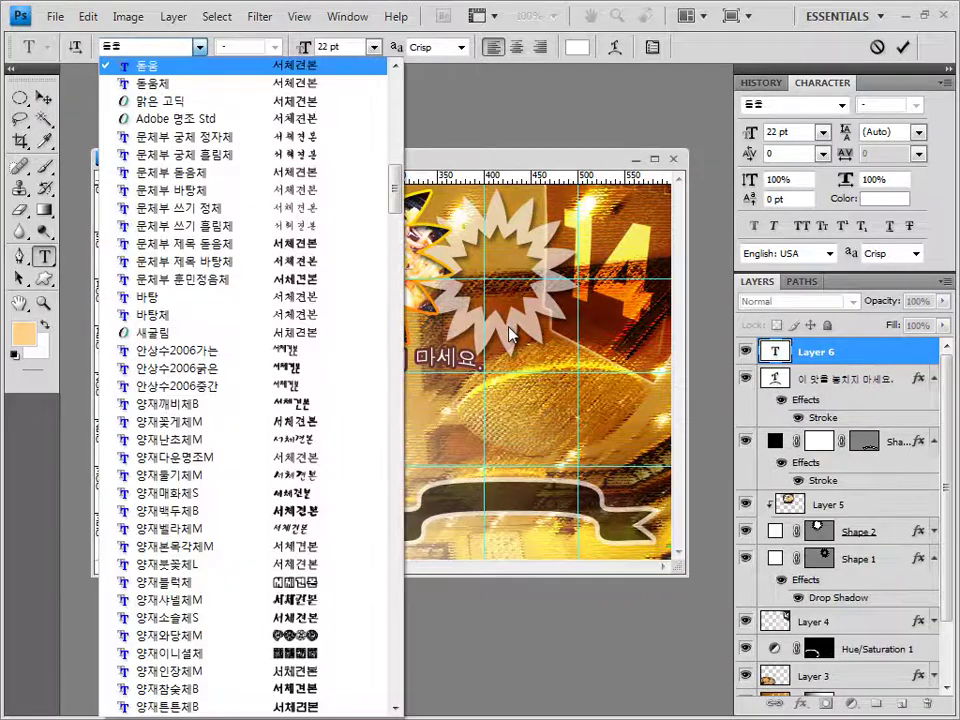
left_click_drag(395, 189, 395, 308)
left_click(177, 279)
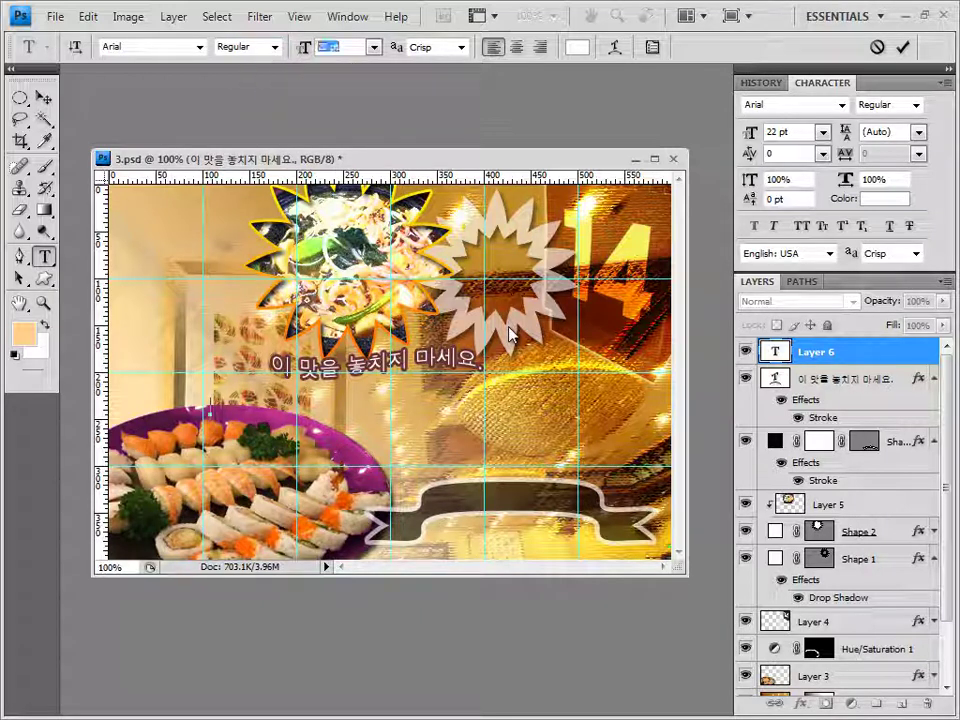
type("40")
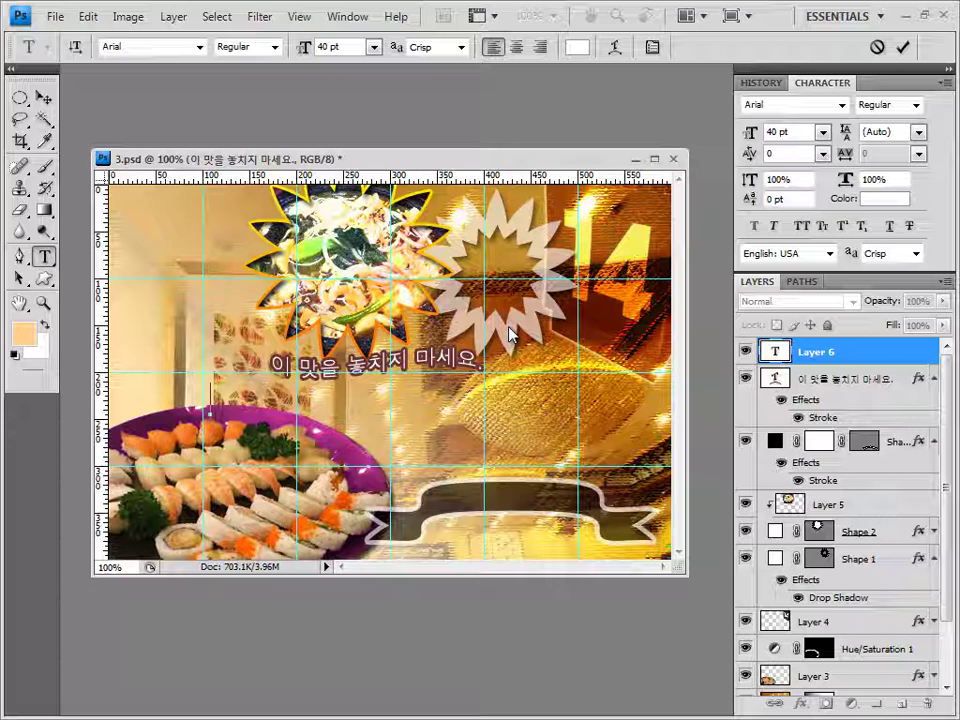
type("Restraurant Grand Open")
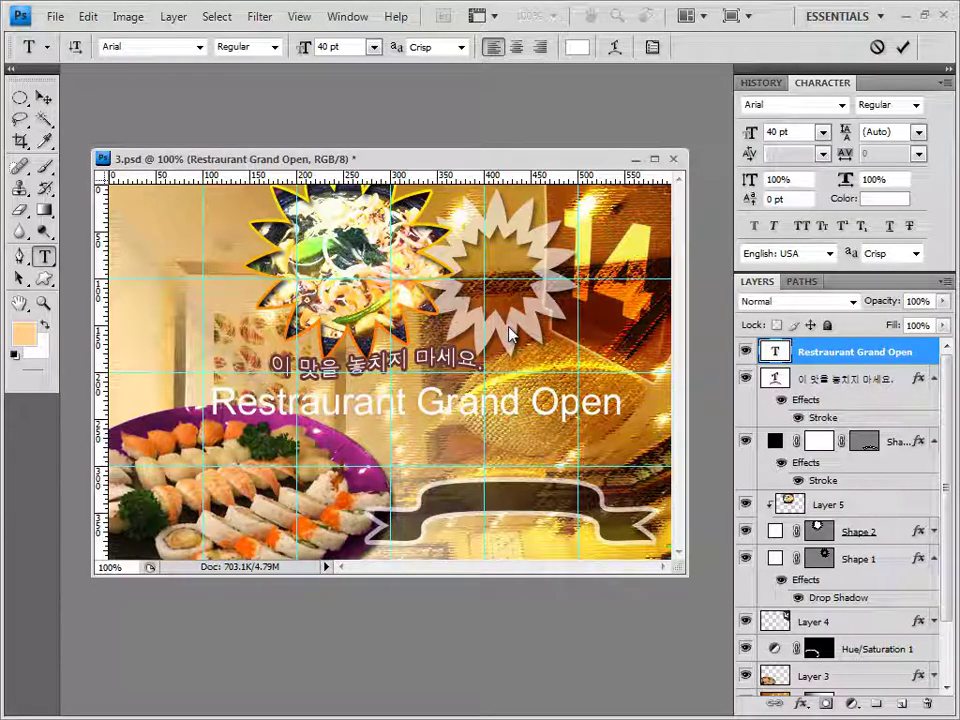
Add a 3 px outside stroke to the "Restraurant Grand Open" text layer with the Gradient fill type.
left_click(800, 704)
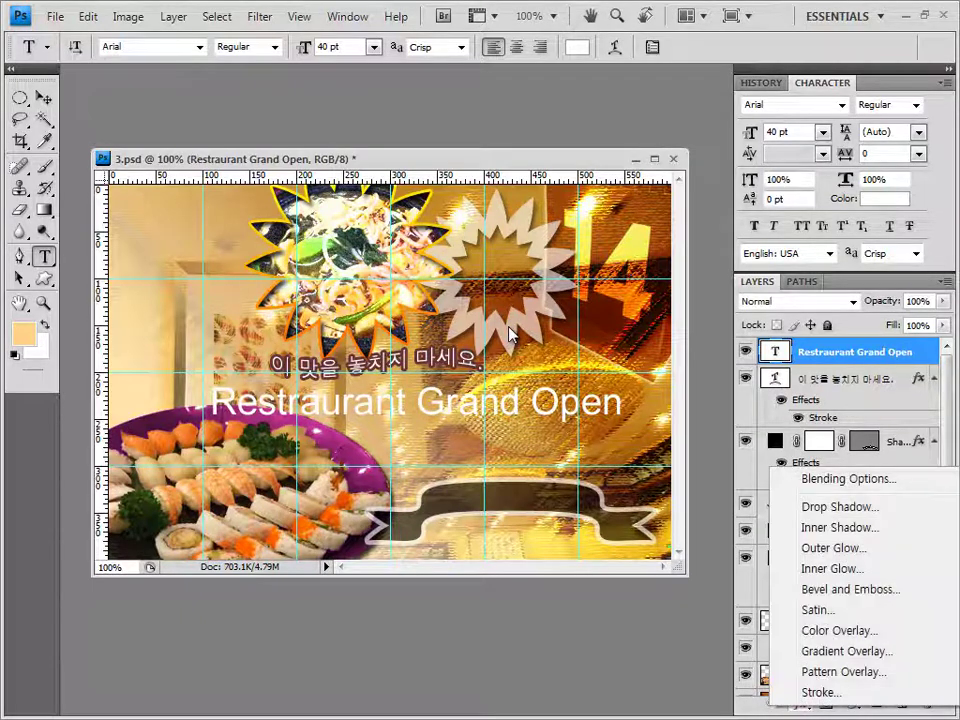
key("Up")
key("Return")
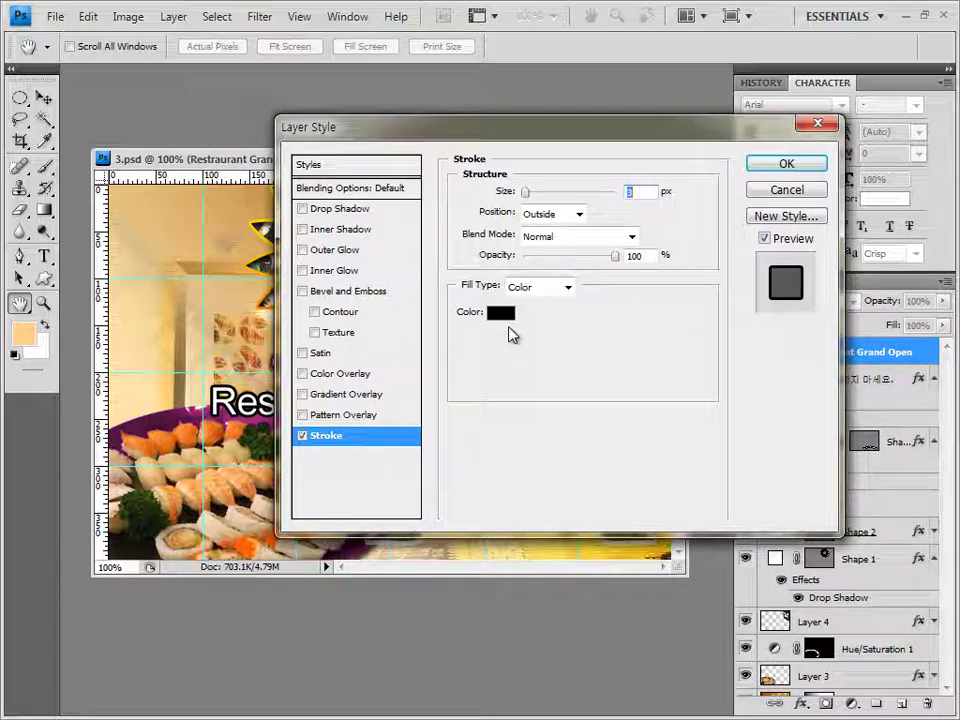
left_click(505, 316)
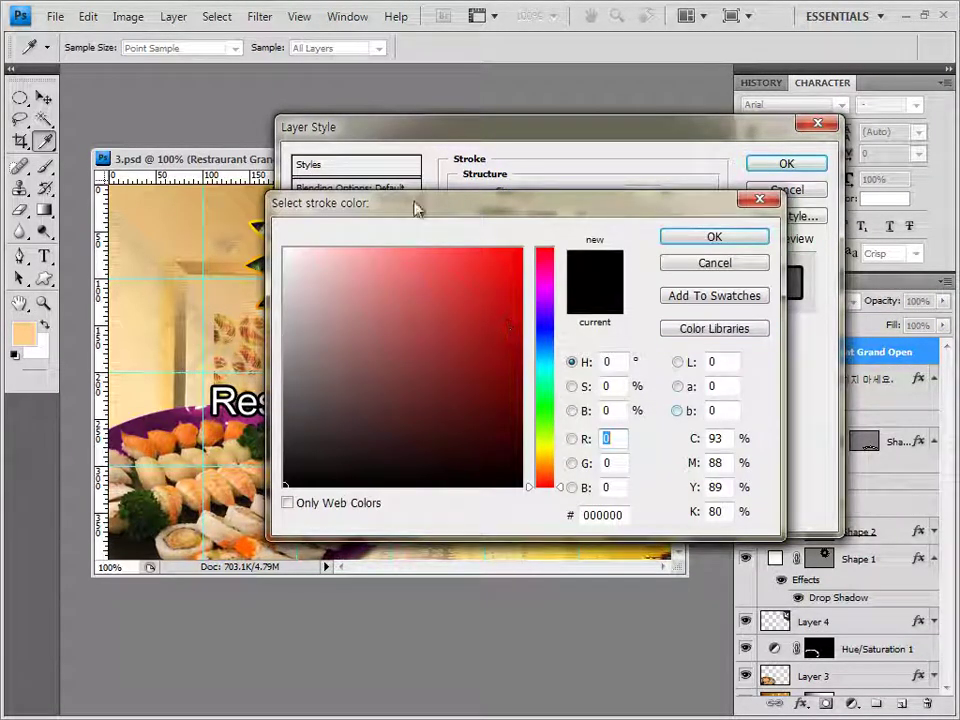
key("Escape")
left_click(567, 287)
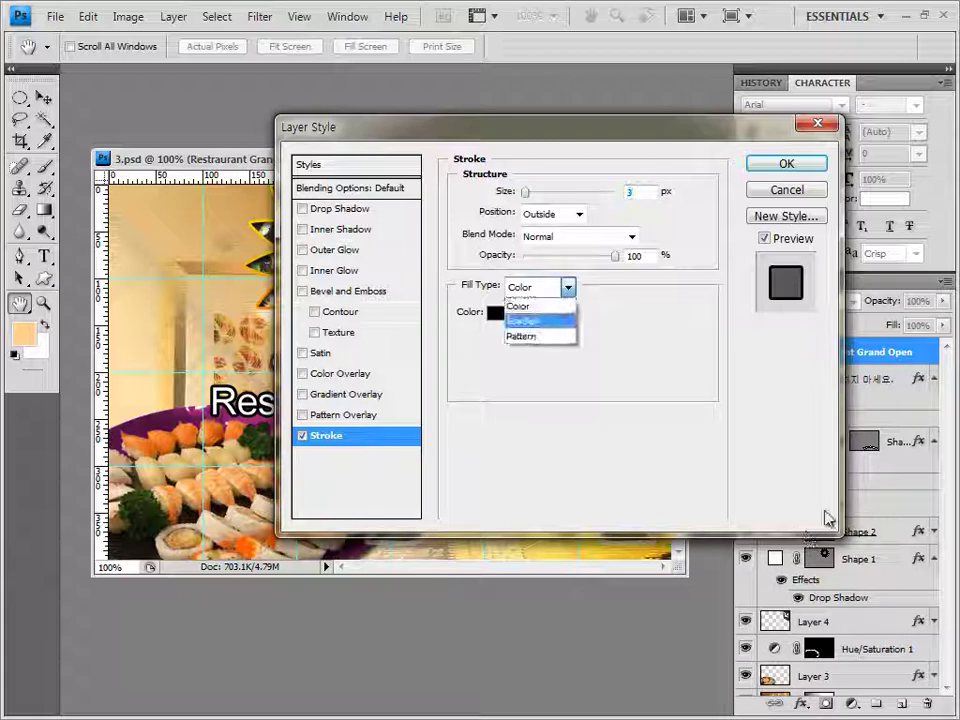
key("Return")
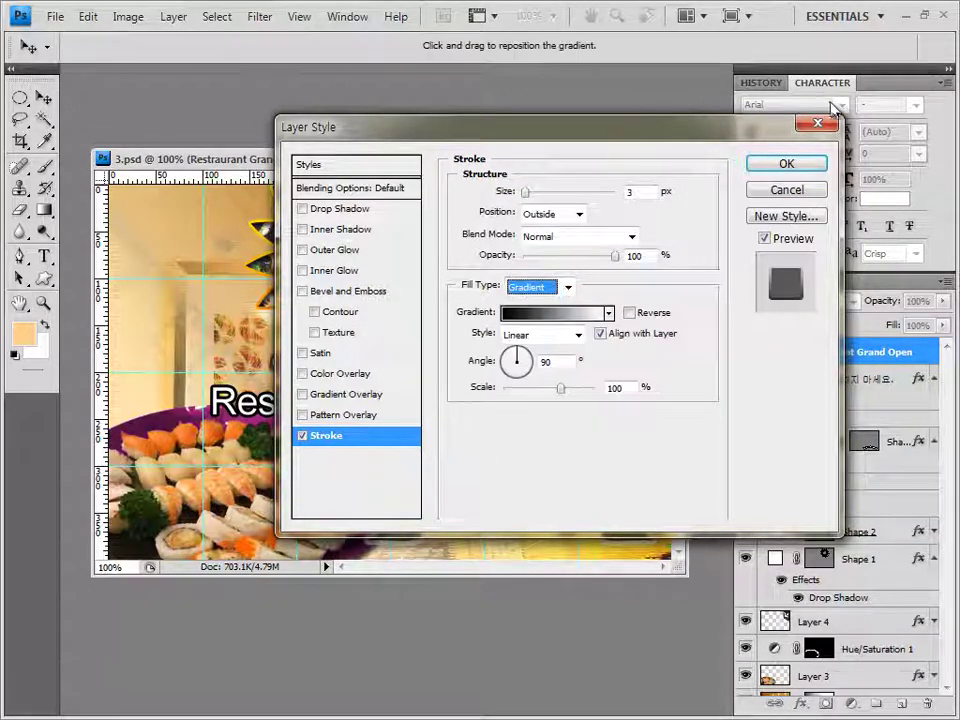
Set the starting colour stop of the stroke's gradient to #cc0000.
left_click(551, 312)
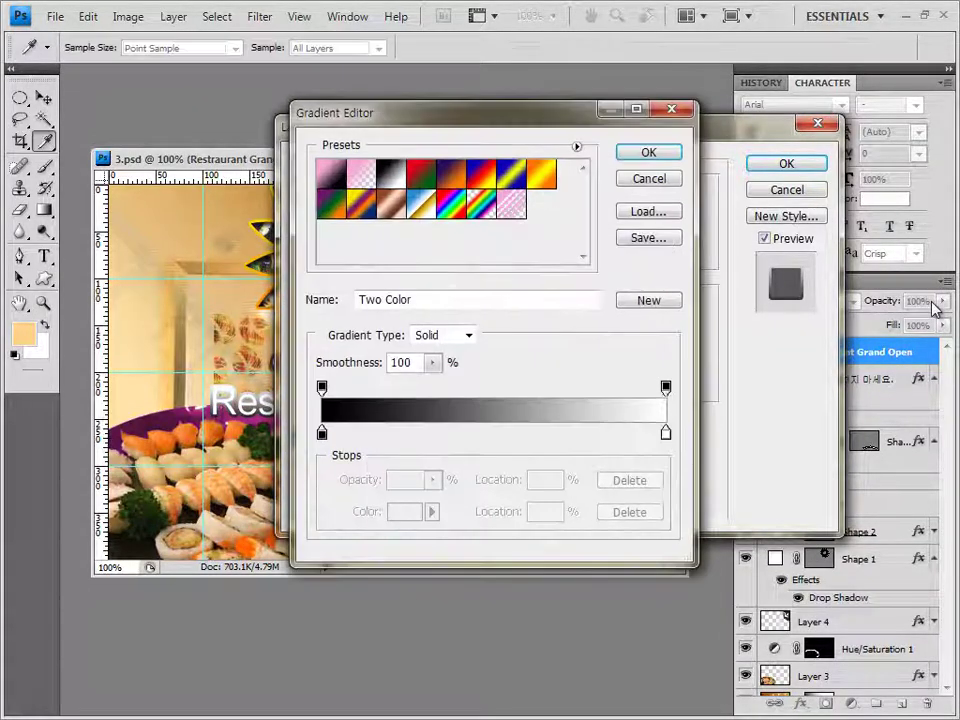
left_click(322, 432)
double_click(322, 432)
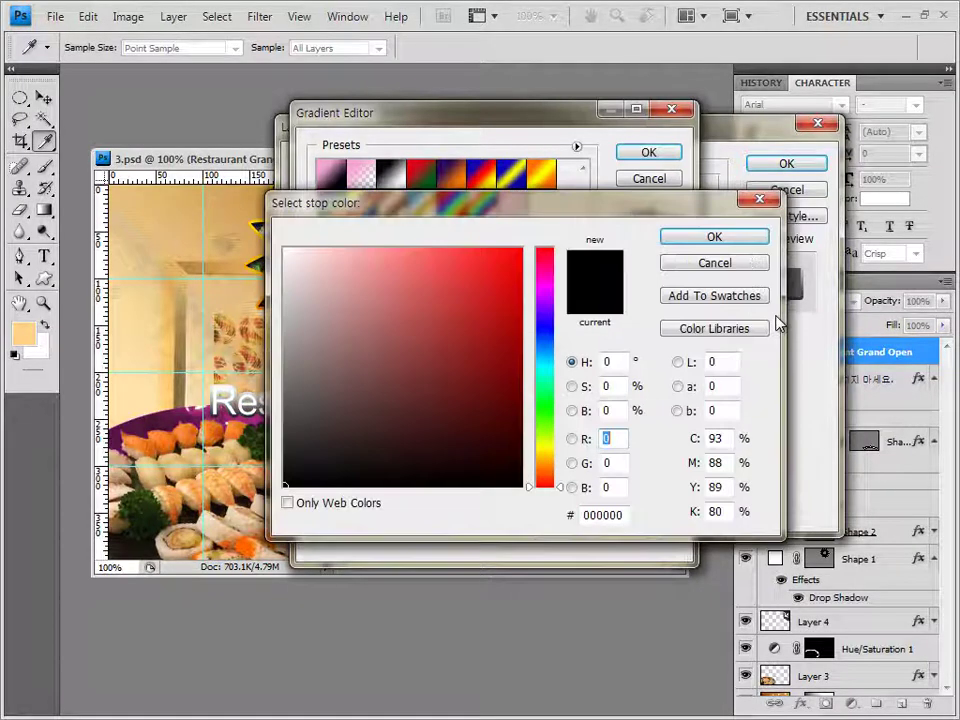
double_click(604, 514)
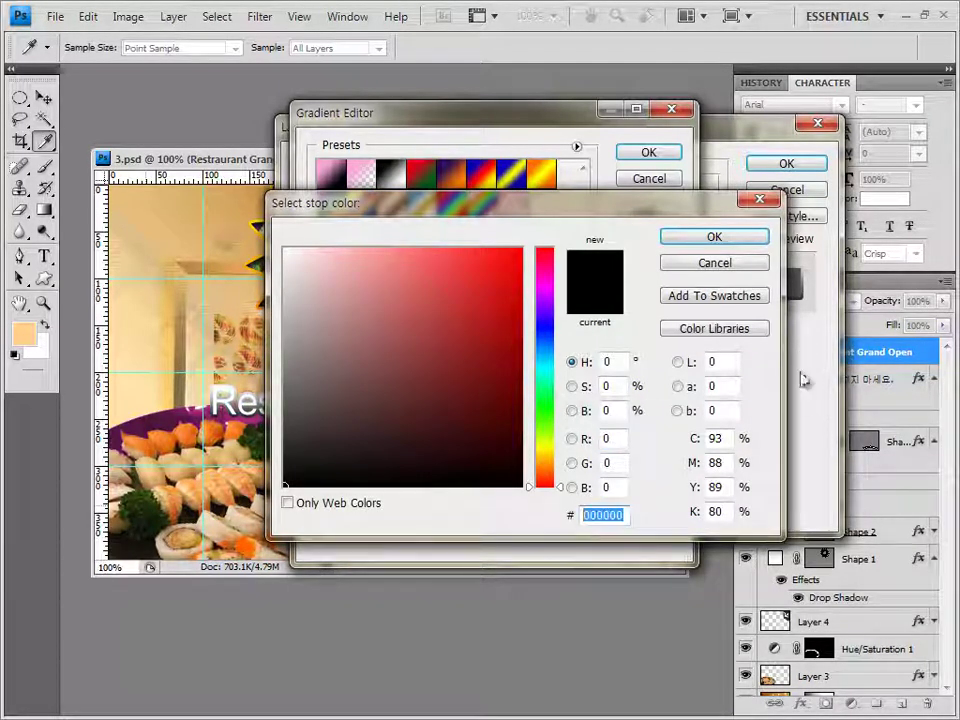
type("cc0000")
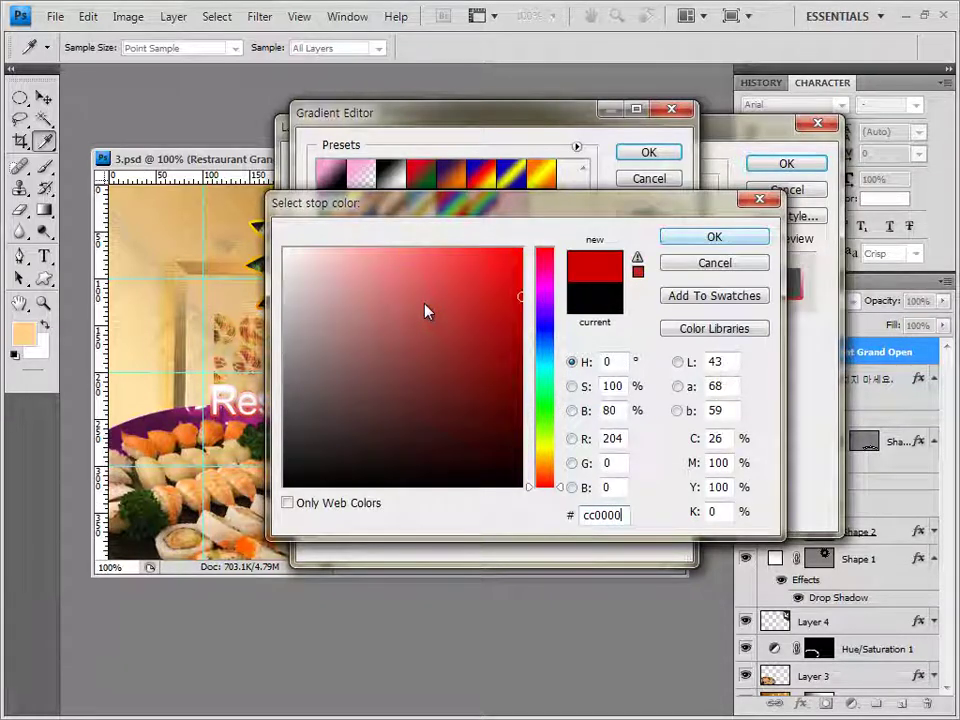
key("Return")
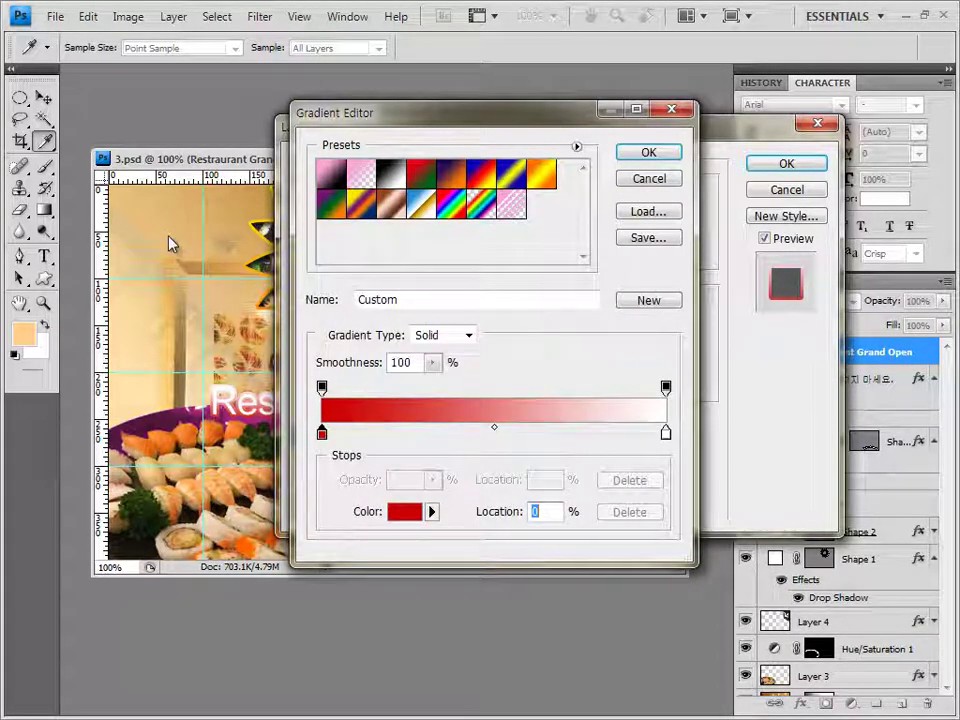
Set the ending colour stop of the stroke's gradient to #3300cc and apply the stroke to the text.
double_click(665, 432)
key("Tab")
key("Tab")
key("Tab")
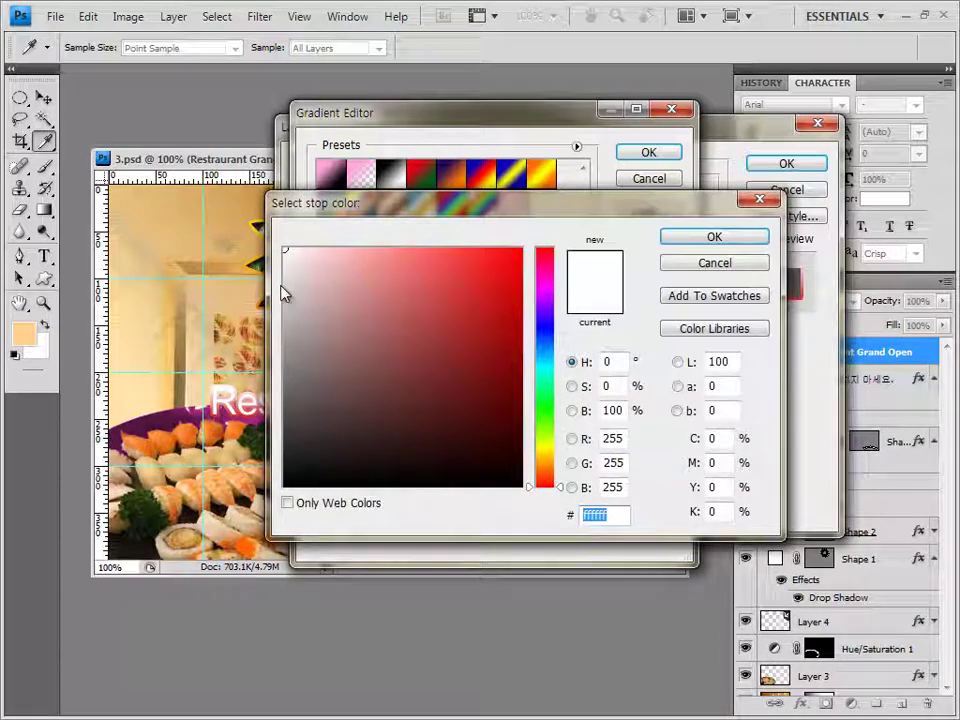
type("3300cc")
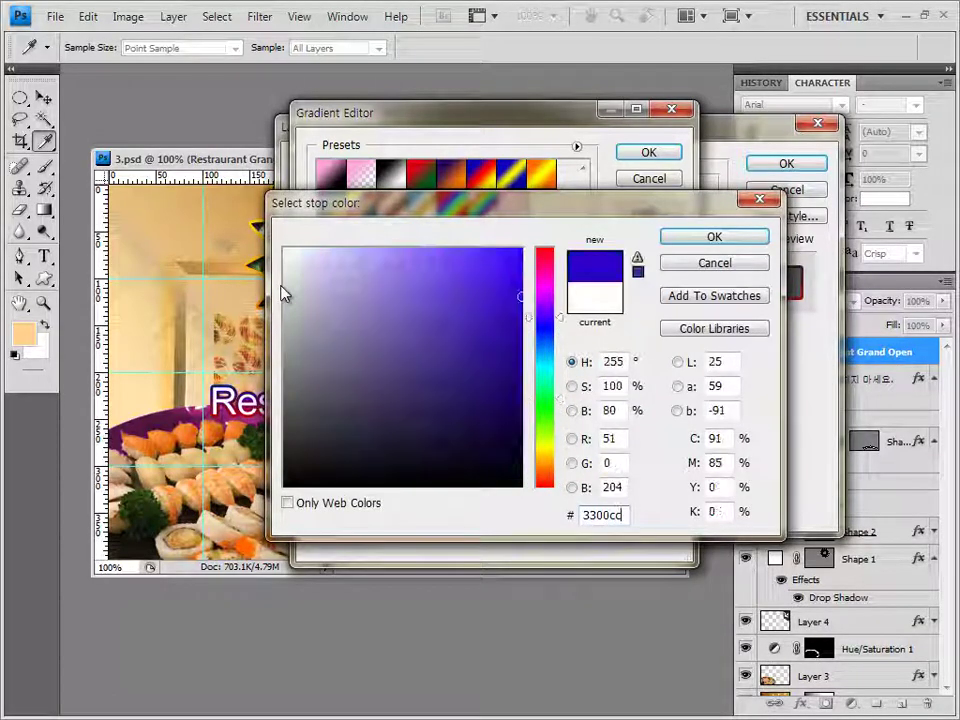
key("Return")
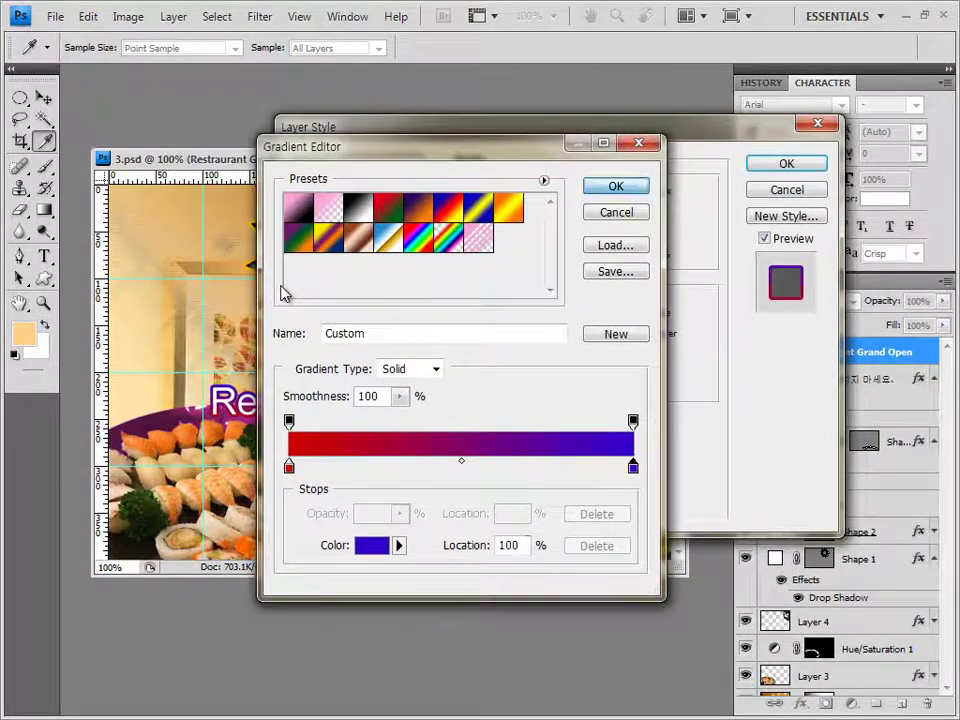
key("Return")
left_click_drag(500, 127, 434, 127)
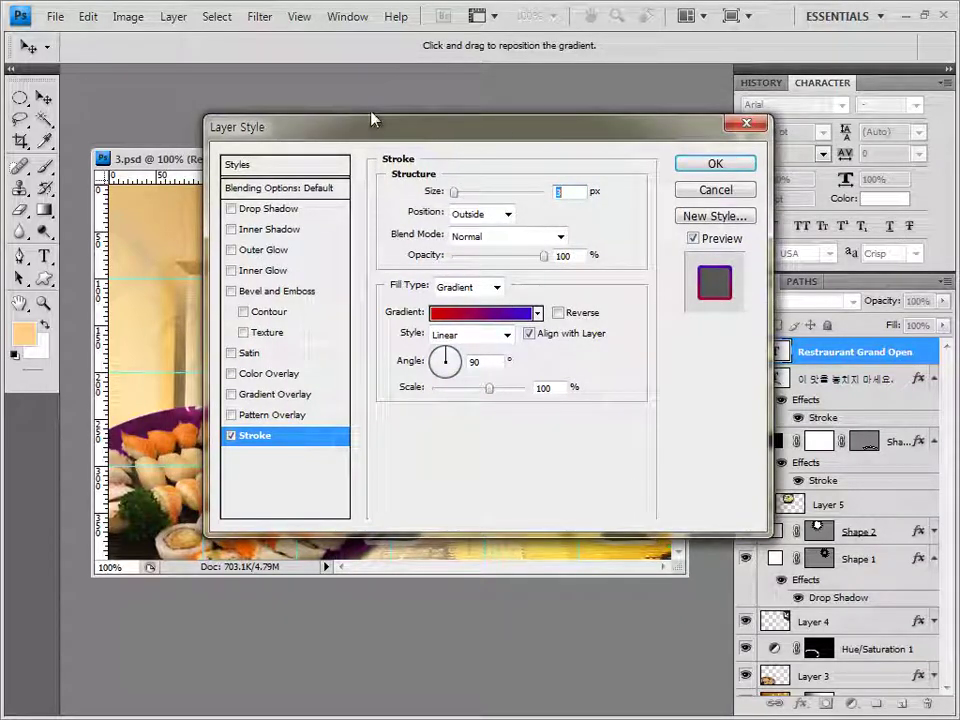
key("Return")
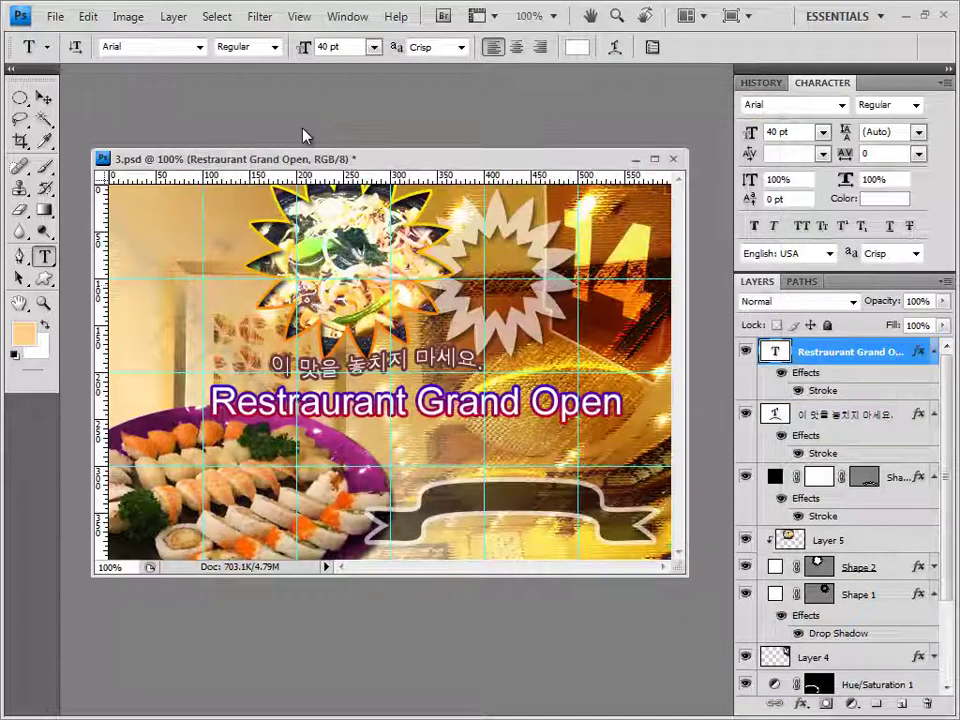
Shift the "Restraurant Grand Open" text slightly left and down, keeping it between the Korean text and the banner.
key("v")
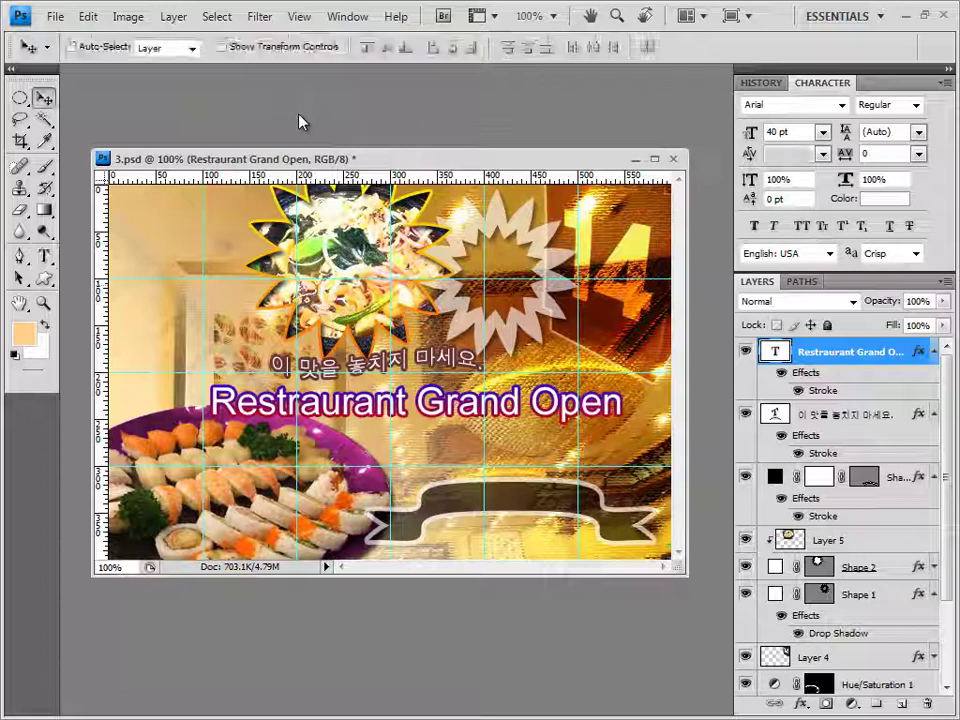
left_click_drag(310, 199, 273, 209)
key("Right")
key("Right")
key("Right")
key("Right")
key("Right")
key("Right")
key("Right")
key("Right")
key("Right")
key("Right")
key("Right")
key("Right")
key("Right")
key("Right")
key("Right")
key("Right")
key("Right")
key("Right")
key("Right")
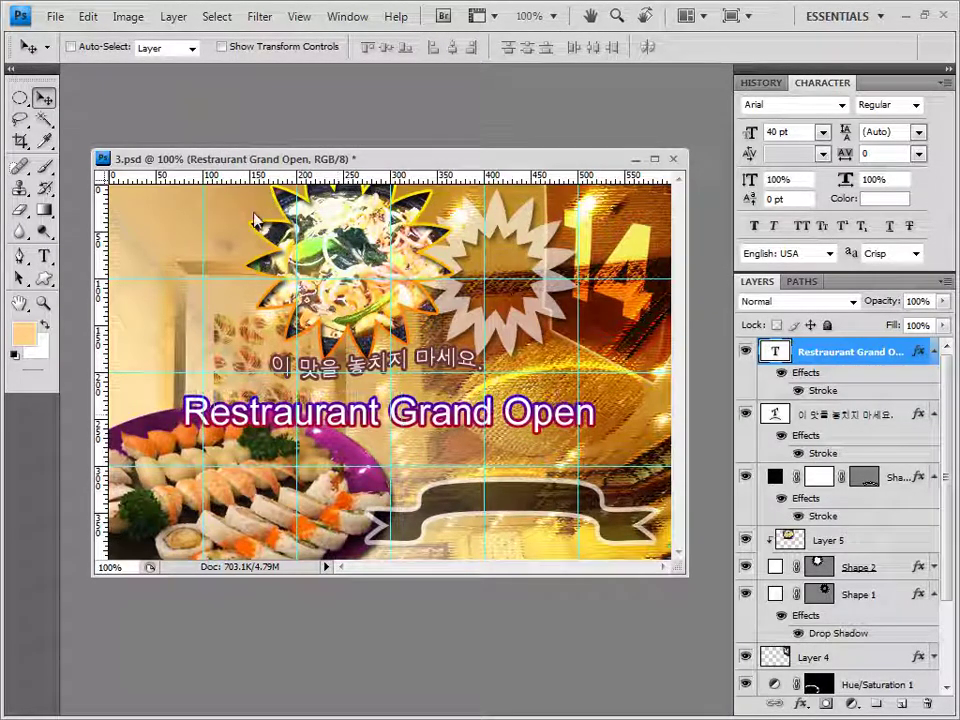
key("Up")
key("Up")
key("Up")
key("Up")
key("Up")
key("Up")
key("Up")
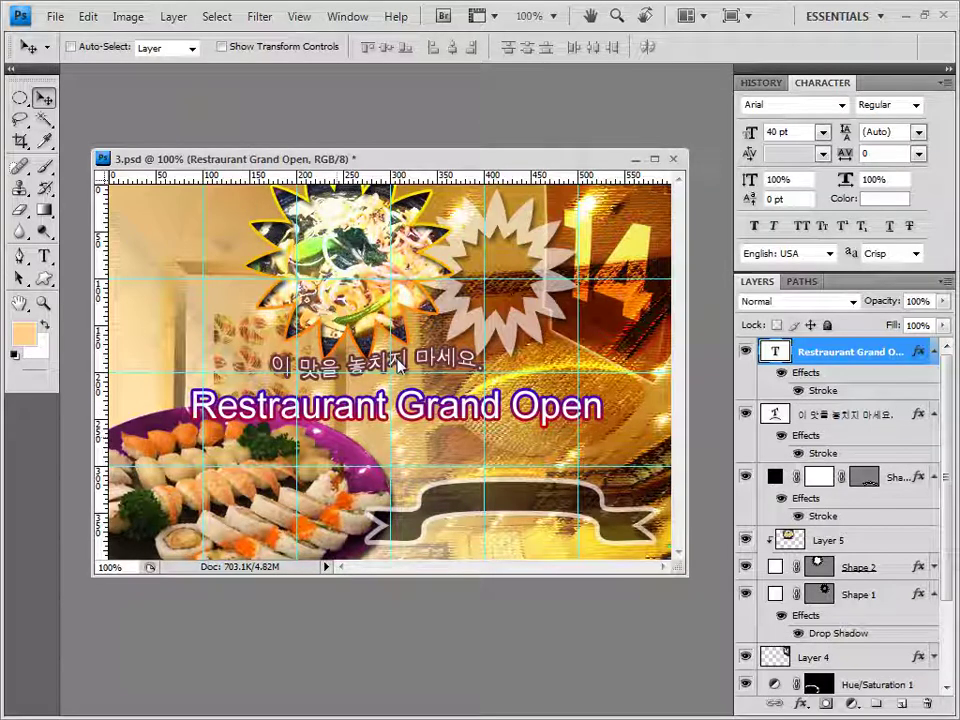
key("Down")
key("Down")
key("Down")
key("Left")
key("Left")
key("Left")
key("Left")
key("Left")
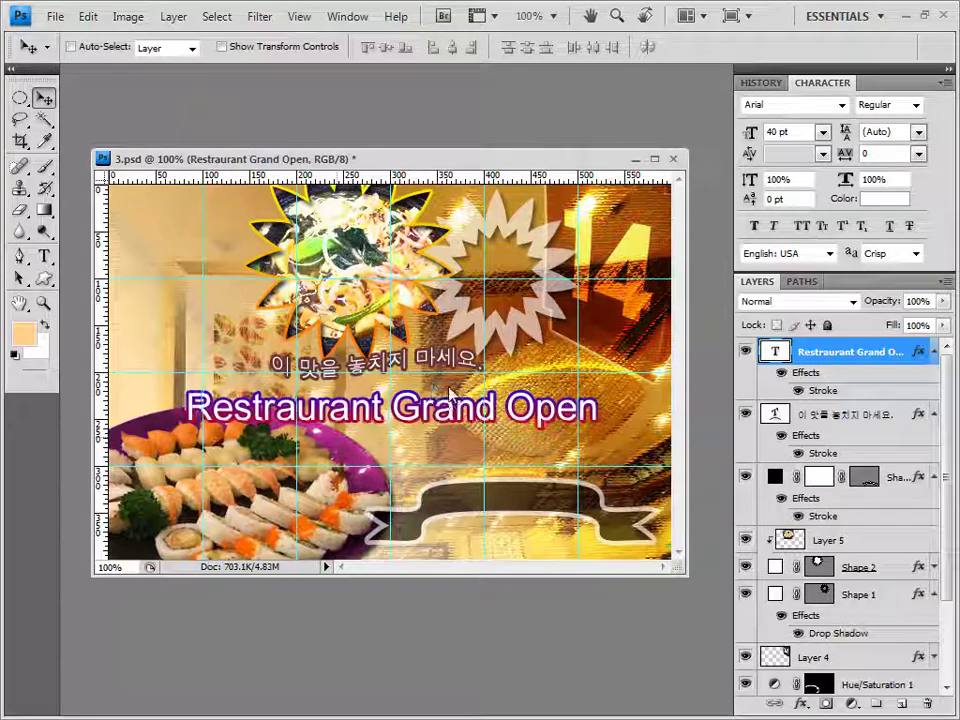
key("Right")
key("Right")
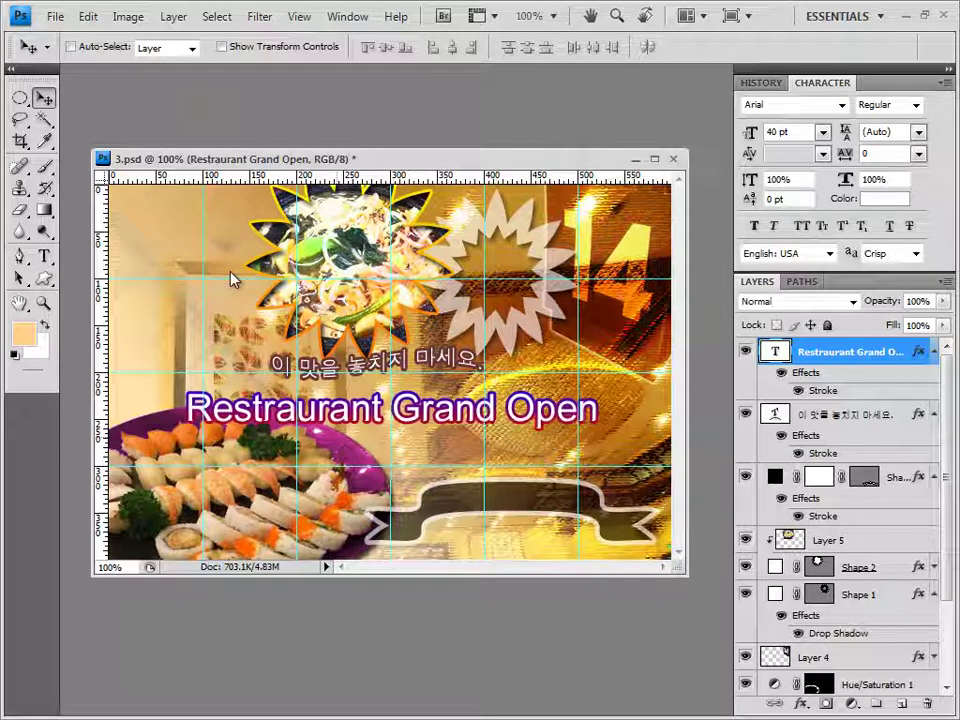
Nudge the "Restraurant Grand Open" text another 3 px left and 2 px down.
key("Down")
key("Down")
key("Left")
key("Left")
key("Left")
key("Left")
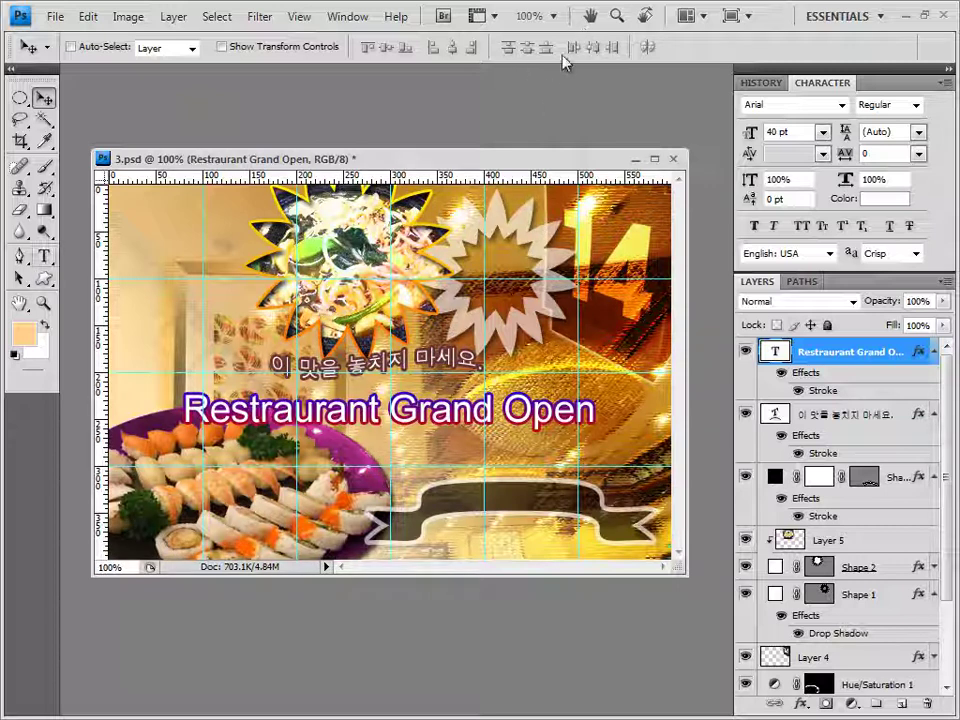
Add the three-line text "오픈기념 / 쿠폰 / 이벤트" over the pale starburst in the 바탕 font at 16 pt.
key("t")
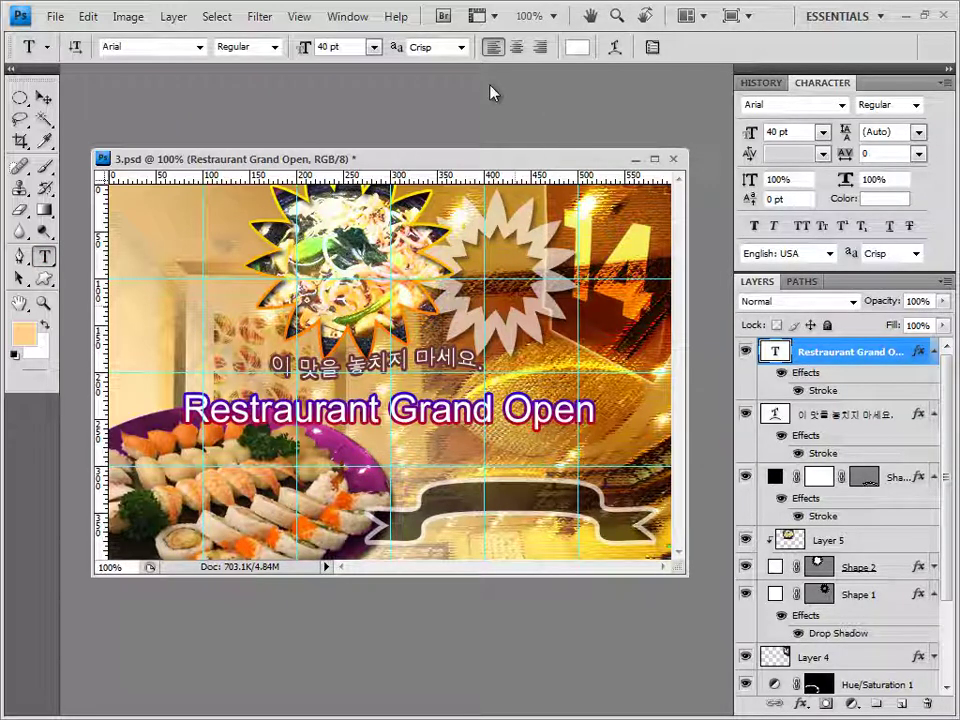
left_click(490, 93)
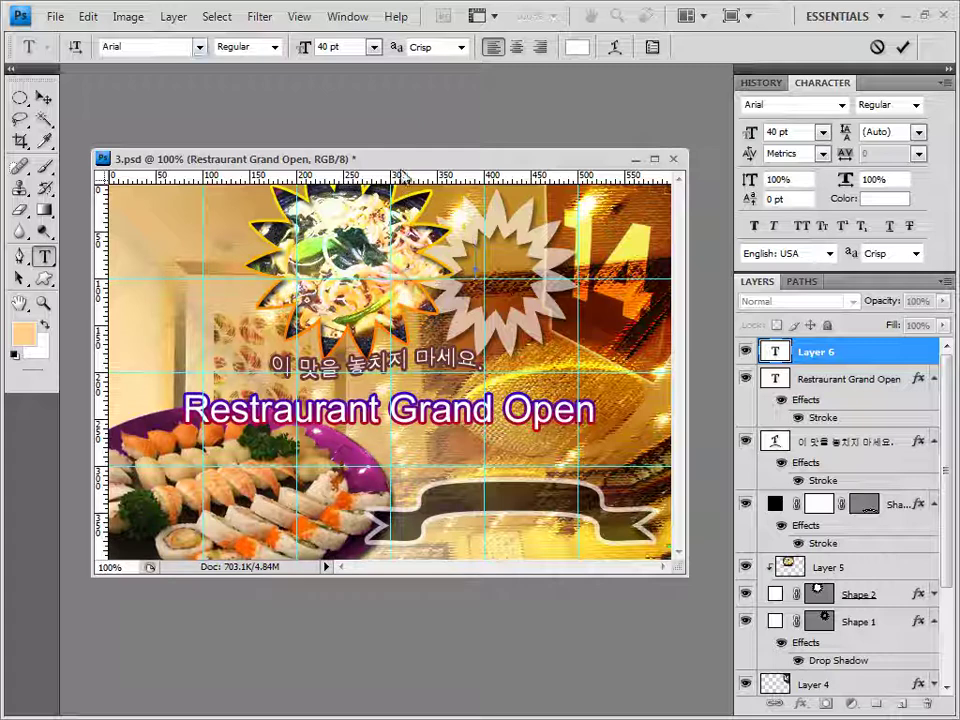
key("alt+Down")
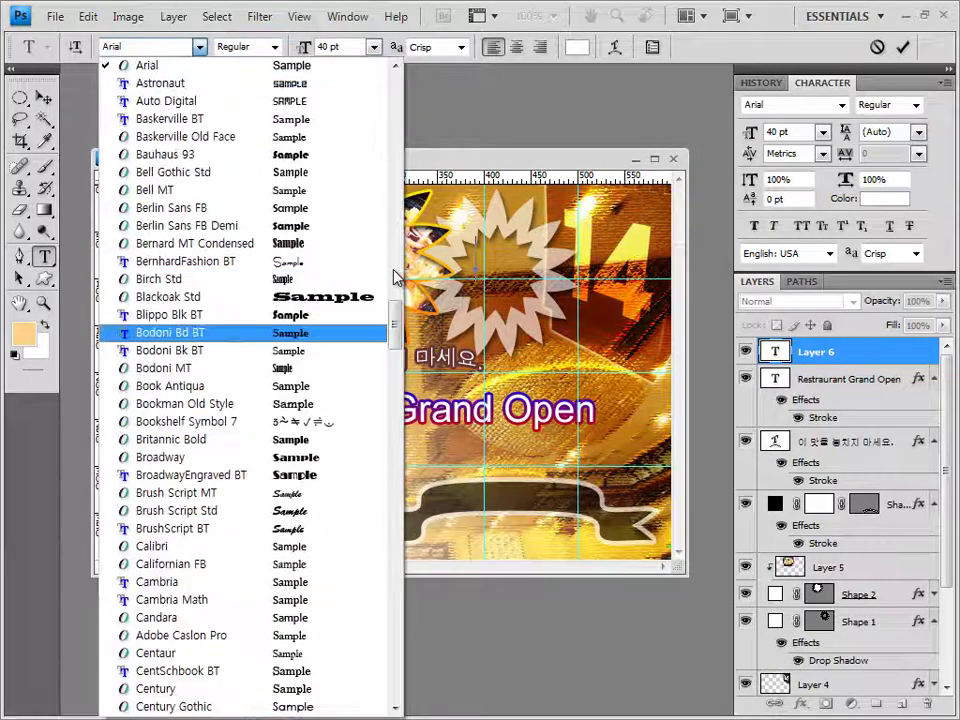
left_click_drag(394, 320, 394, 188)
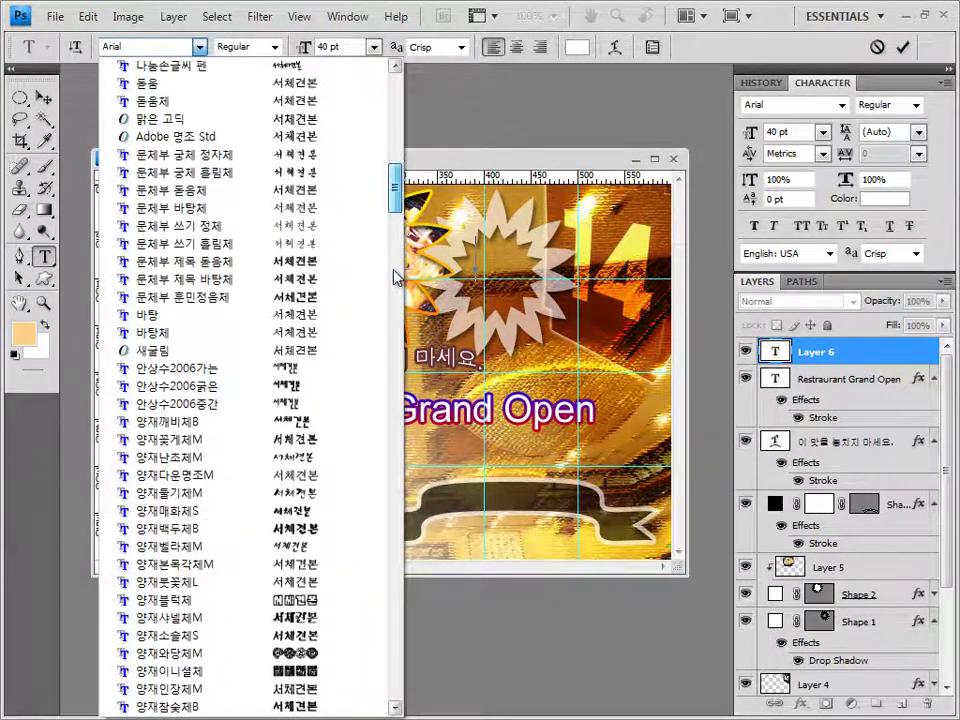
left_click(160, 313)
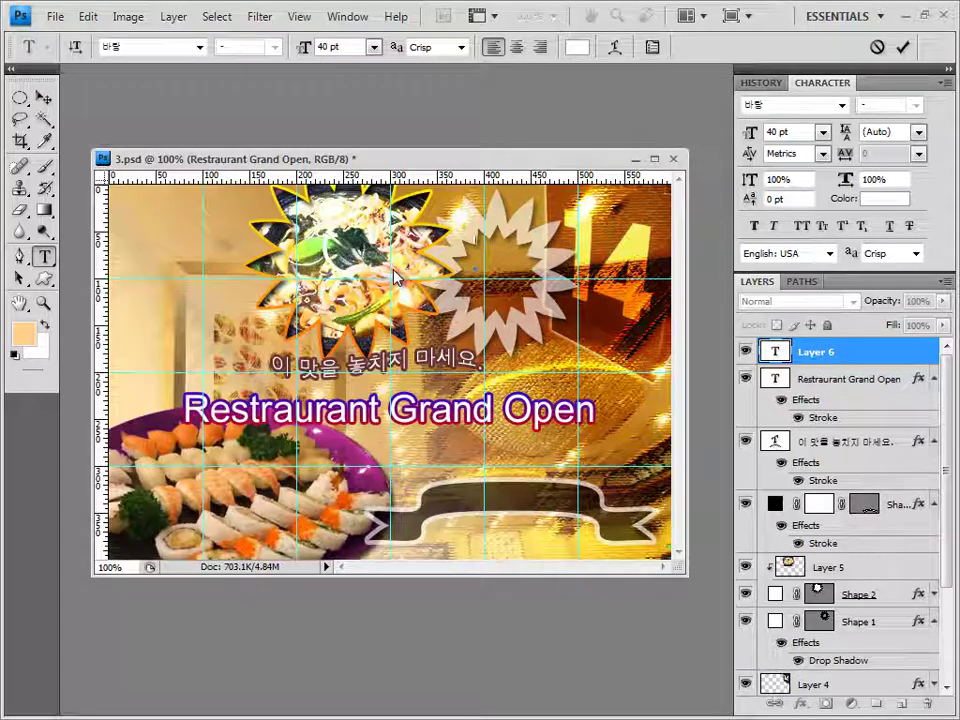
key("Tab")
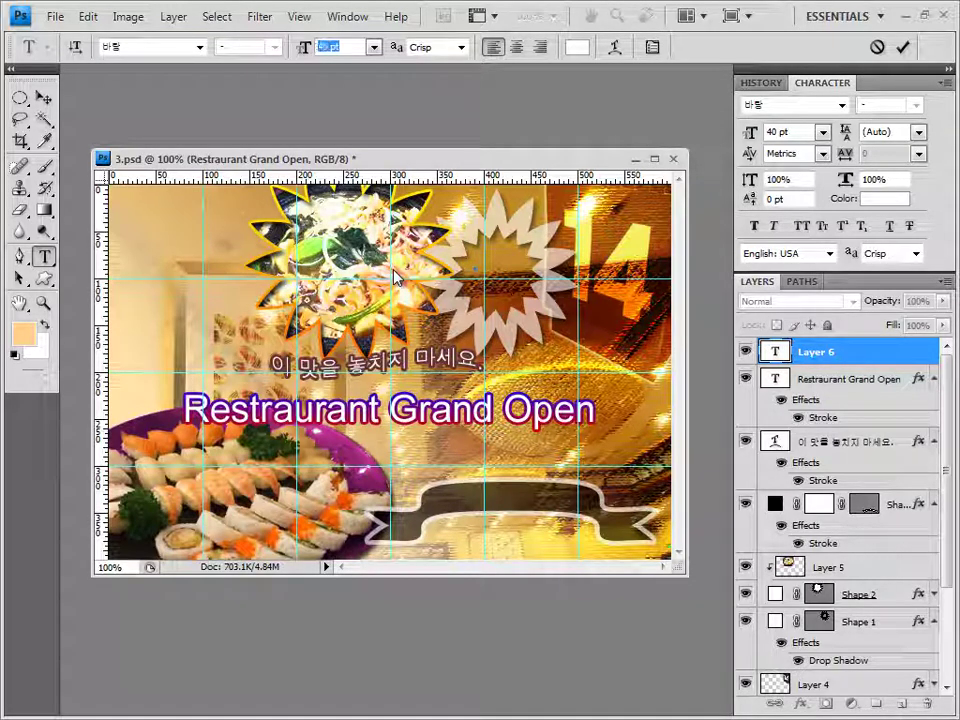
type("16")
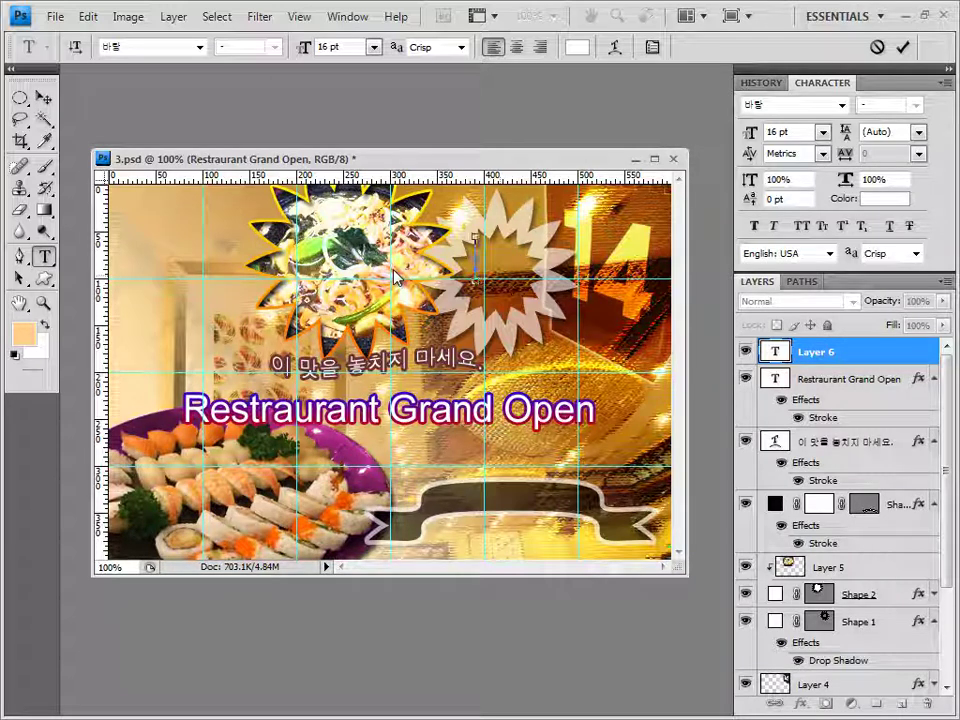
type("오픈기념 쿠폰 이벤트")
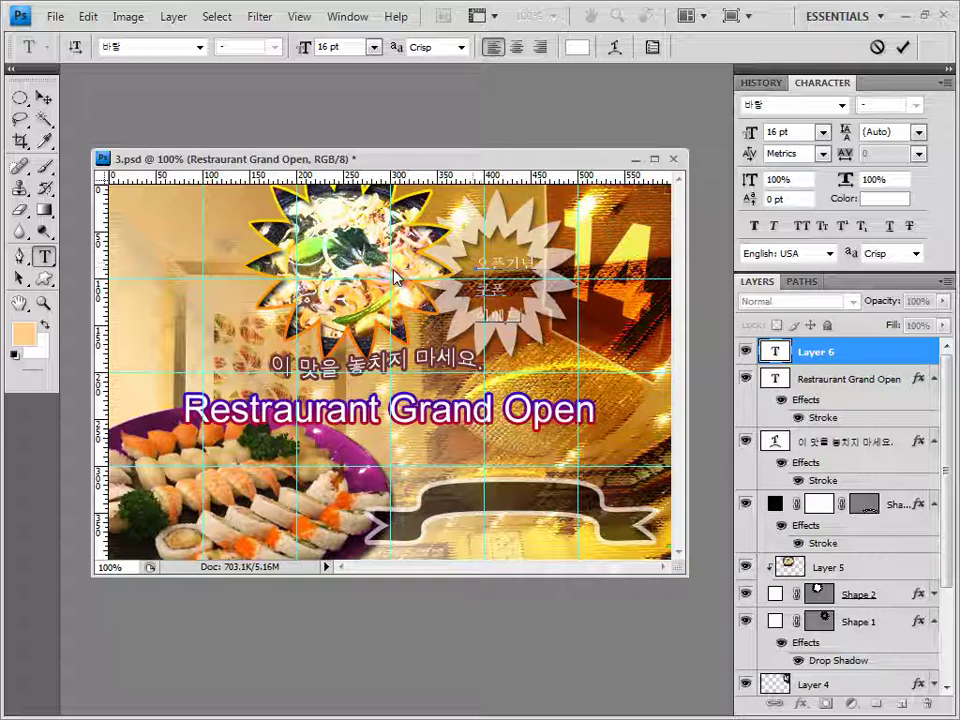
Center-align the three text lines, move them to the middle of the pale starburst and commit the text.
key("ctrl+a")
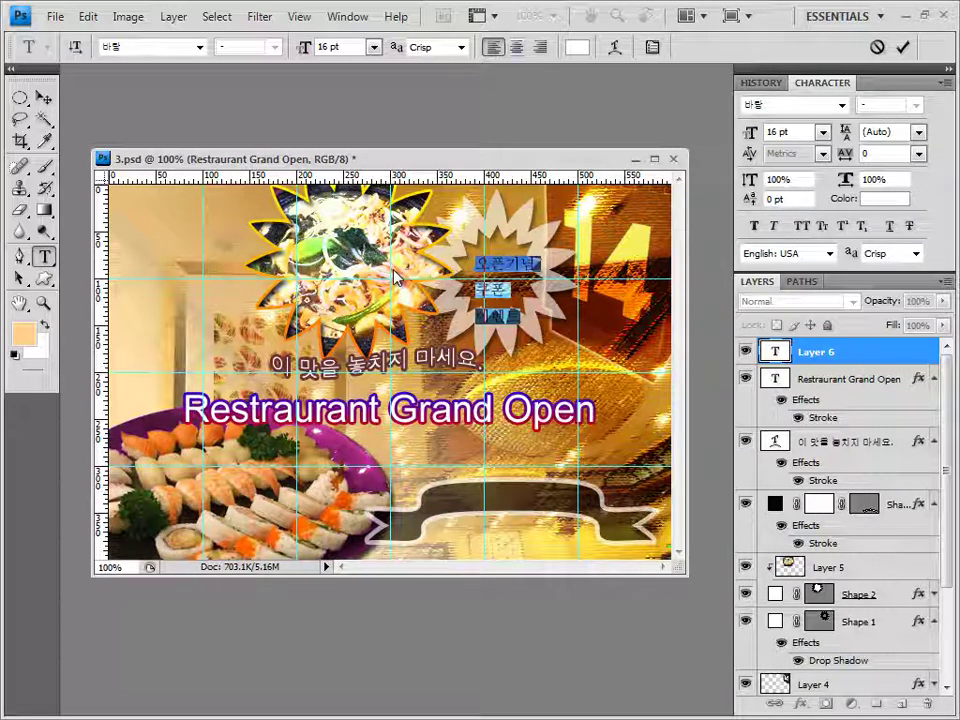
key("ctrl+shift+c")
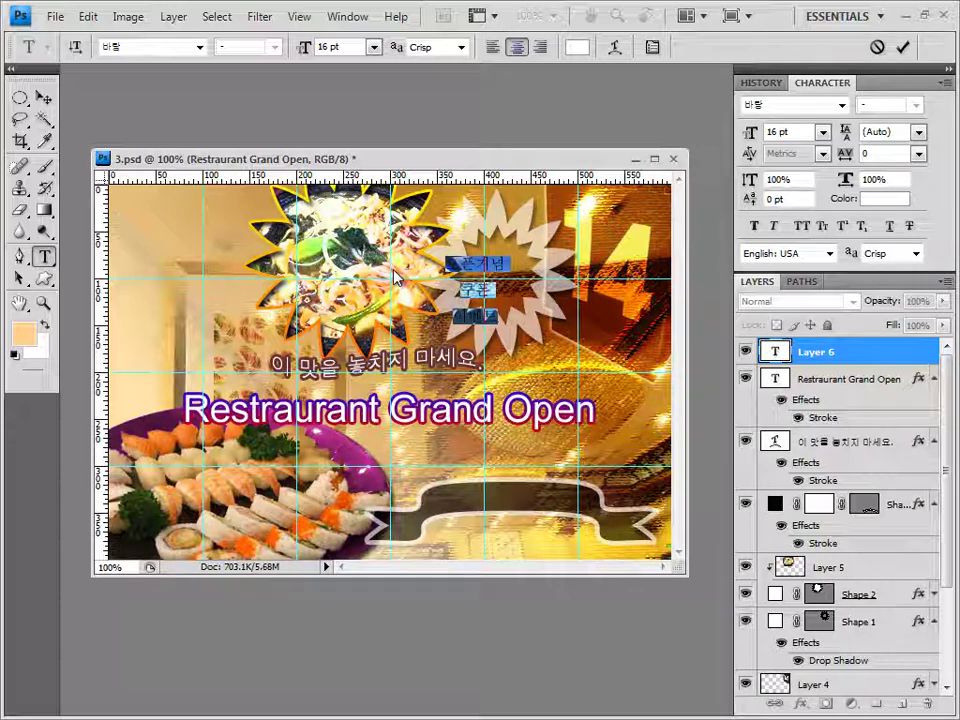
left_click_drag(394, 271, 415, 259)
key("alt+Down")
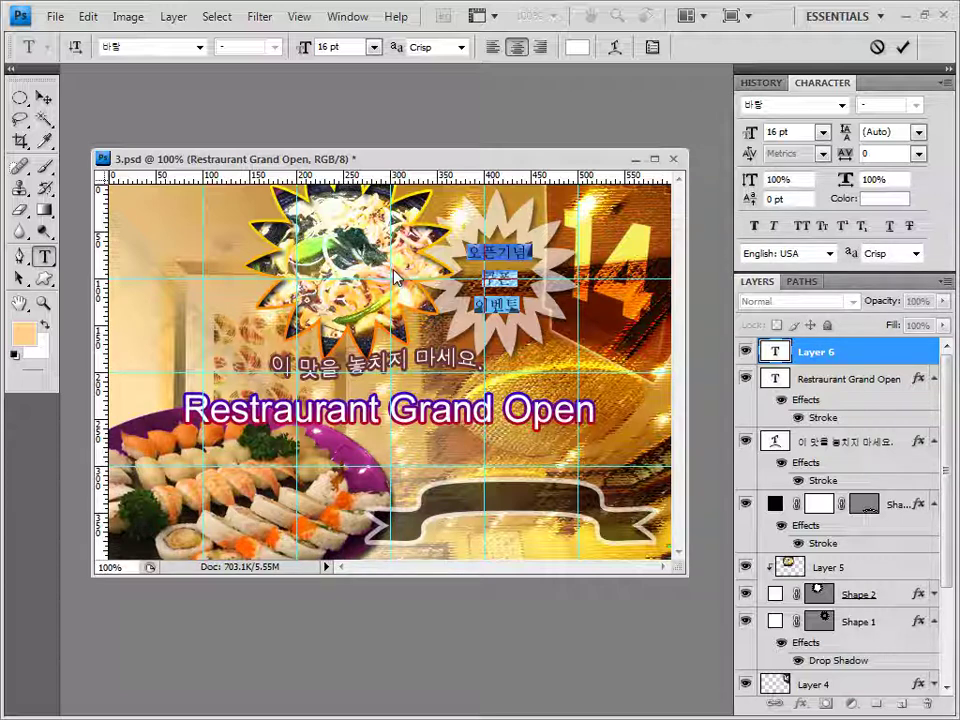
key("ctrl+Return")
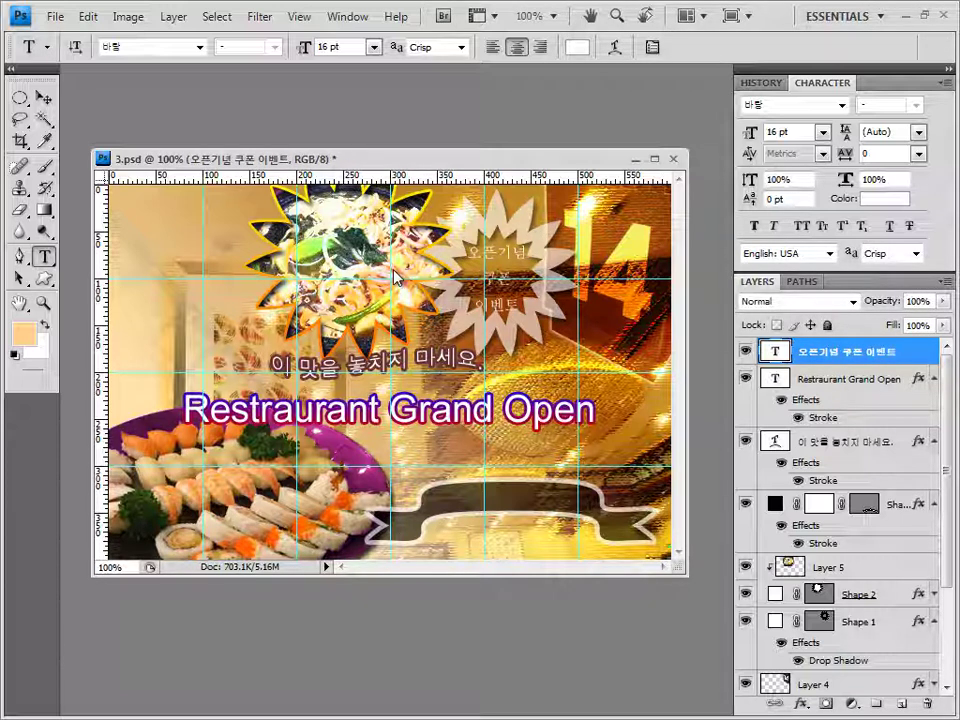
Apply an Outer Glow effect with its default settings to the "오픈기념 쿠폰 이벤트" text layer.
left_click(800, 703)
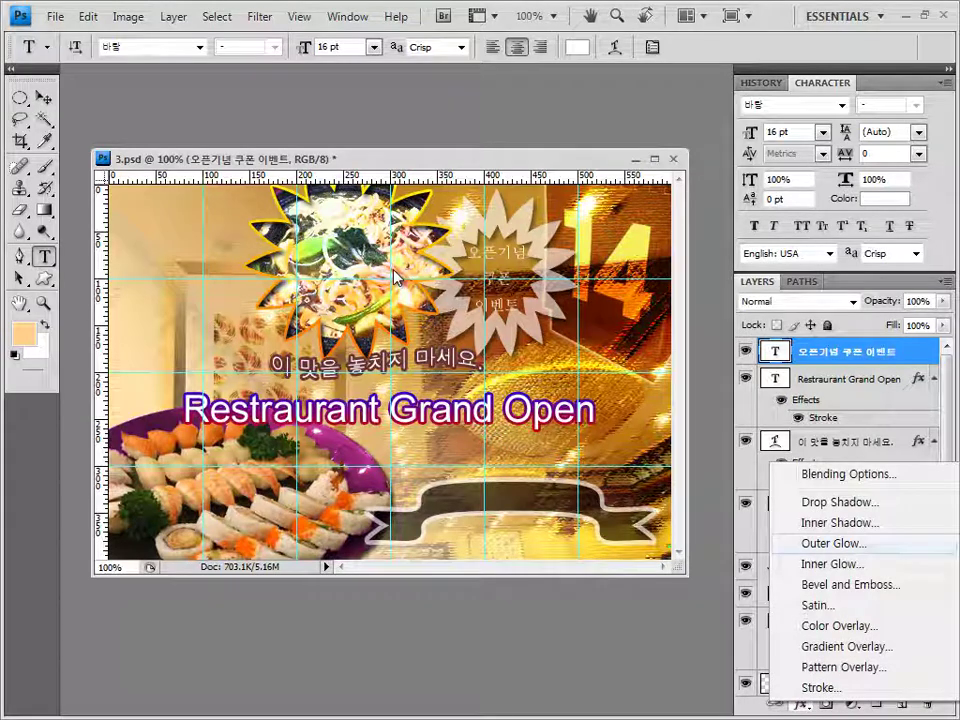
key("Down")
key("Return")
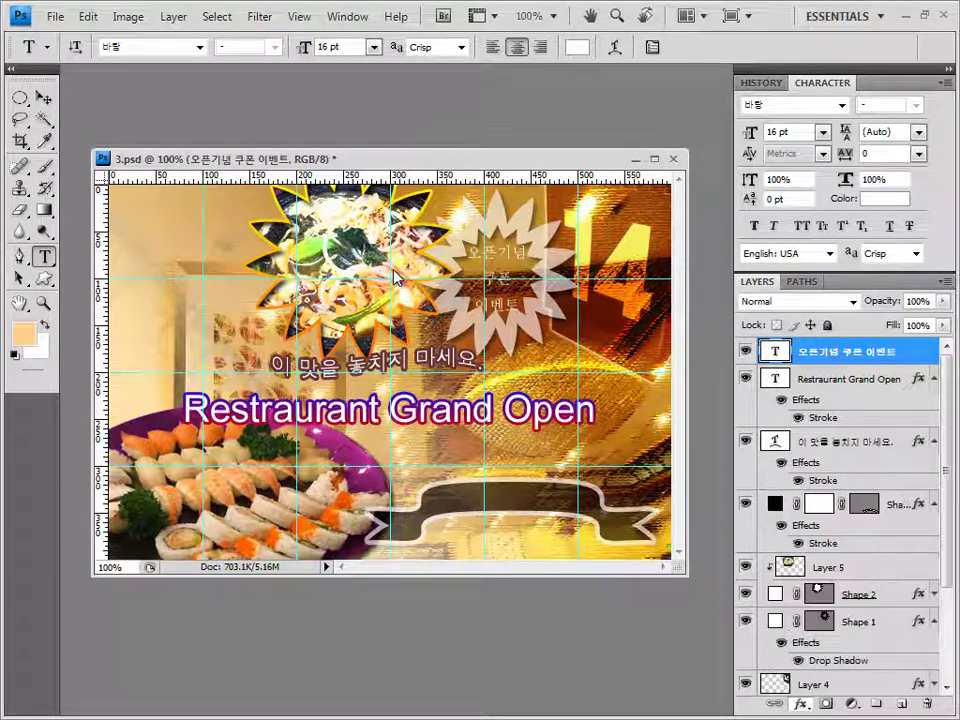
key("Return")
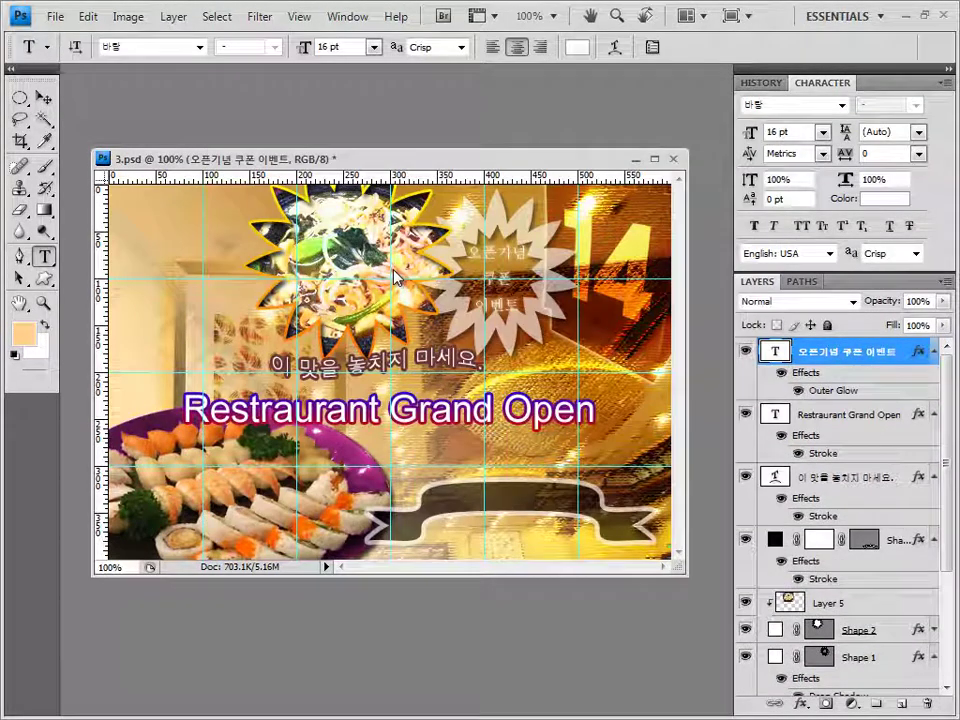
Set the leading of the "오픈기념 쿠폰 이벤트" text to 22 pt.
key("v")
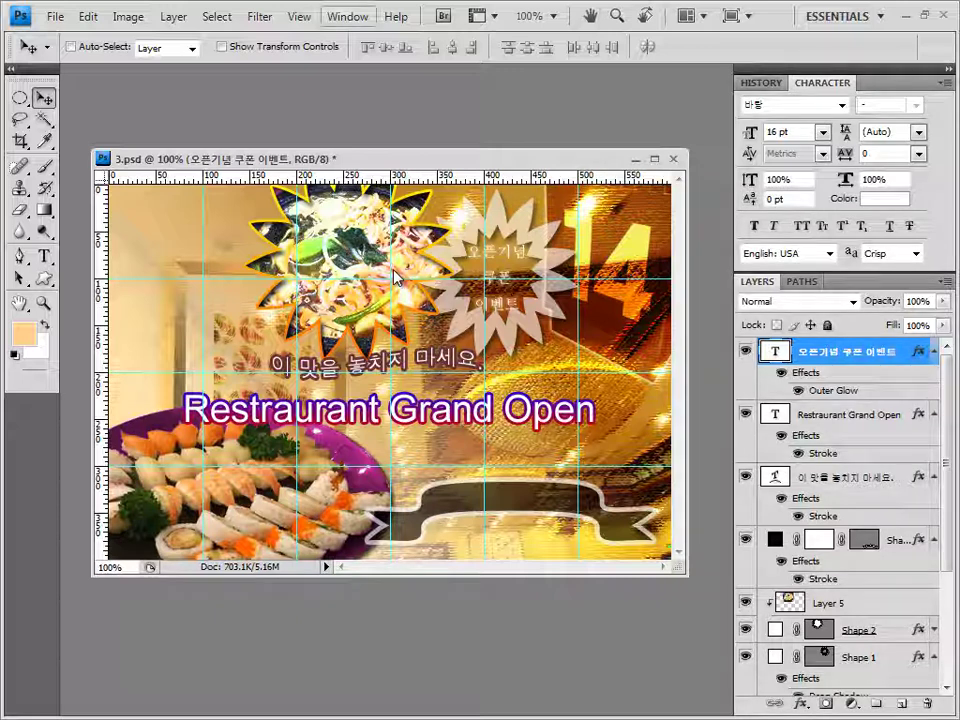
key("alt+w")
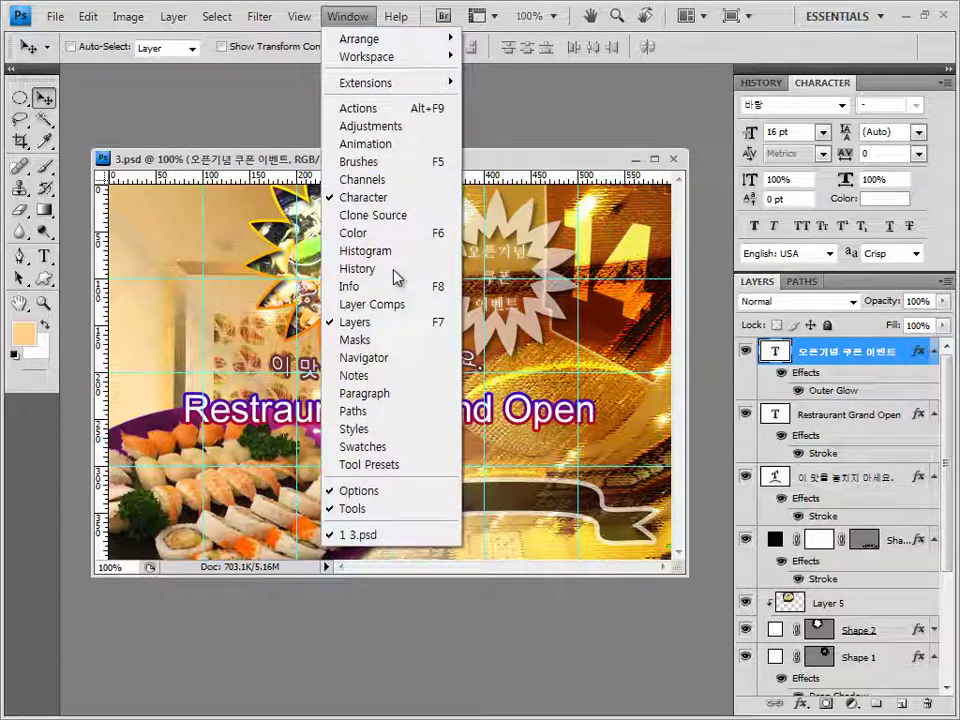
key("Escape")
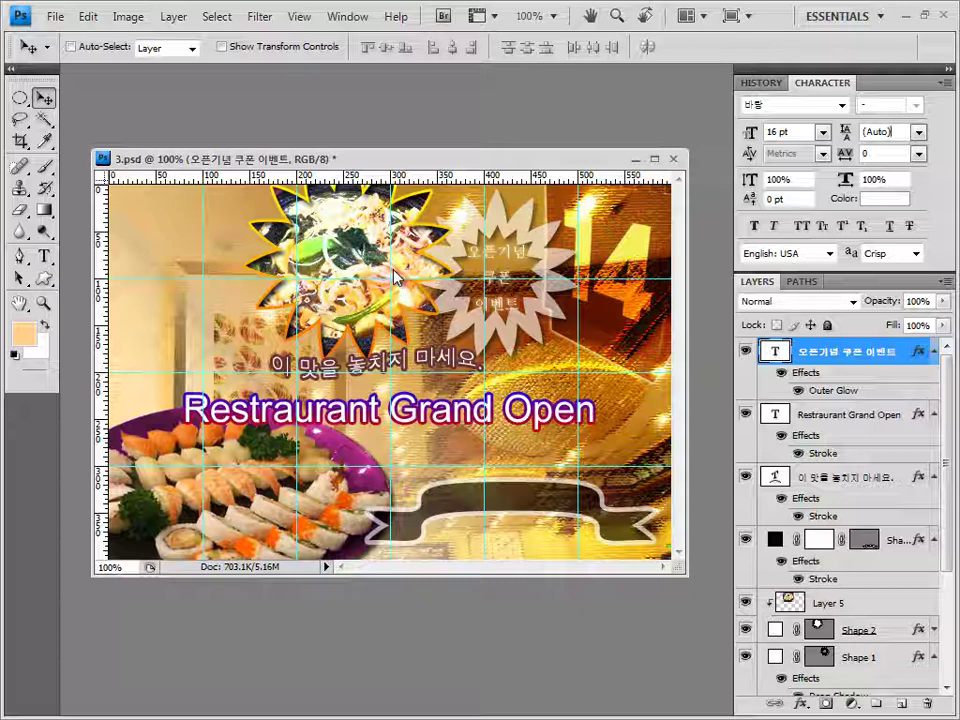
left_click(918, 132)
key("4")
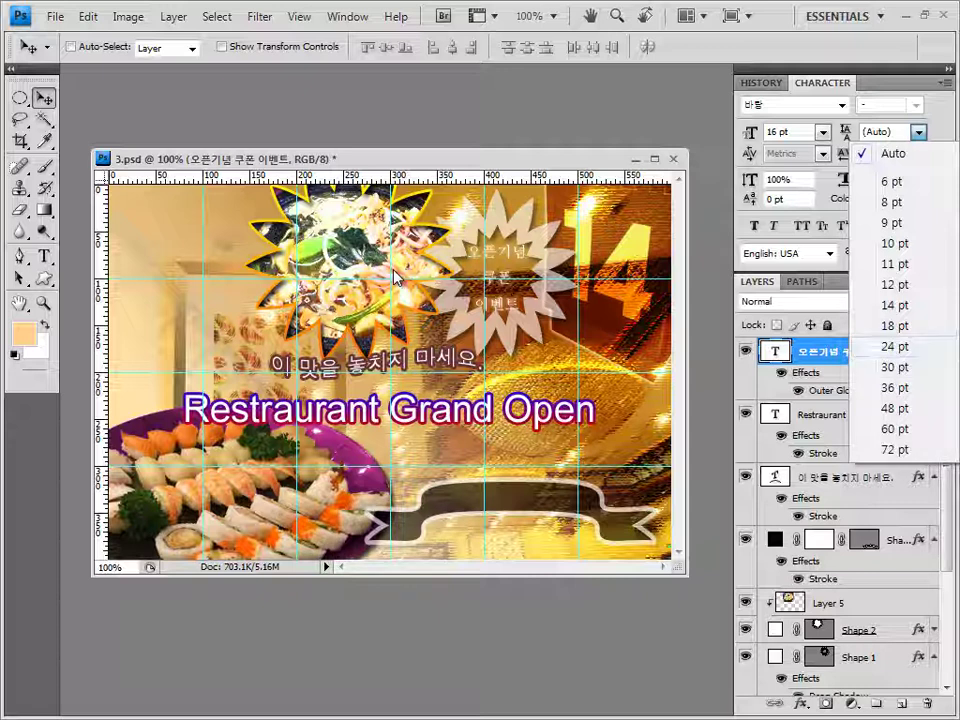
left_click(894, 325)
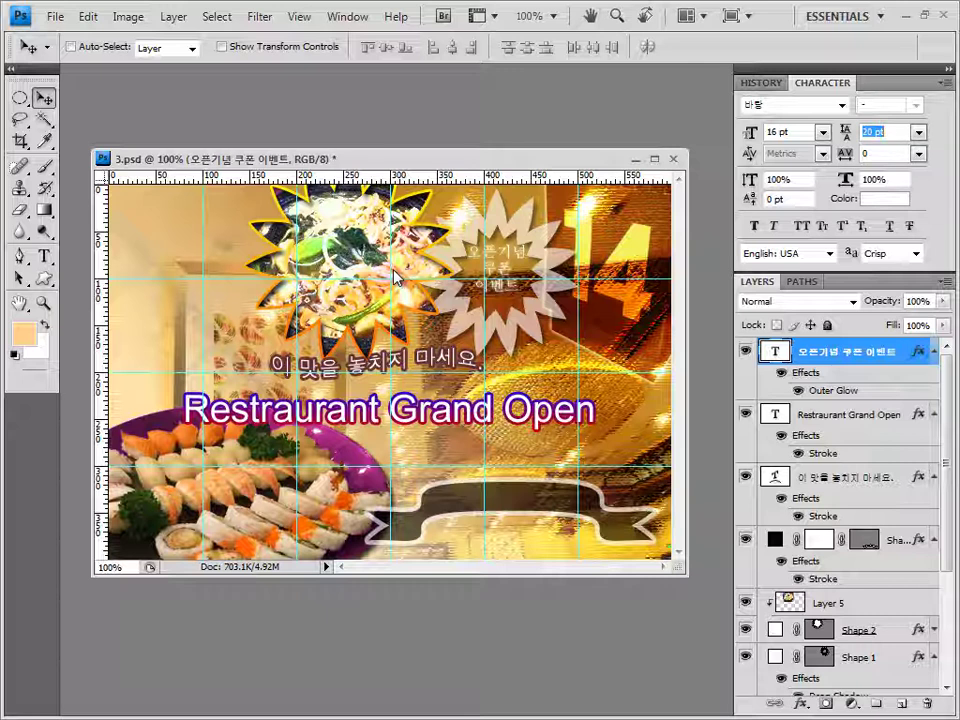
key("Return")
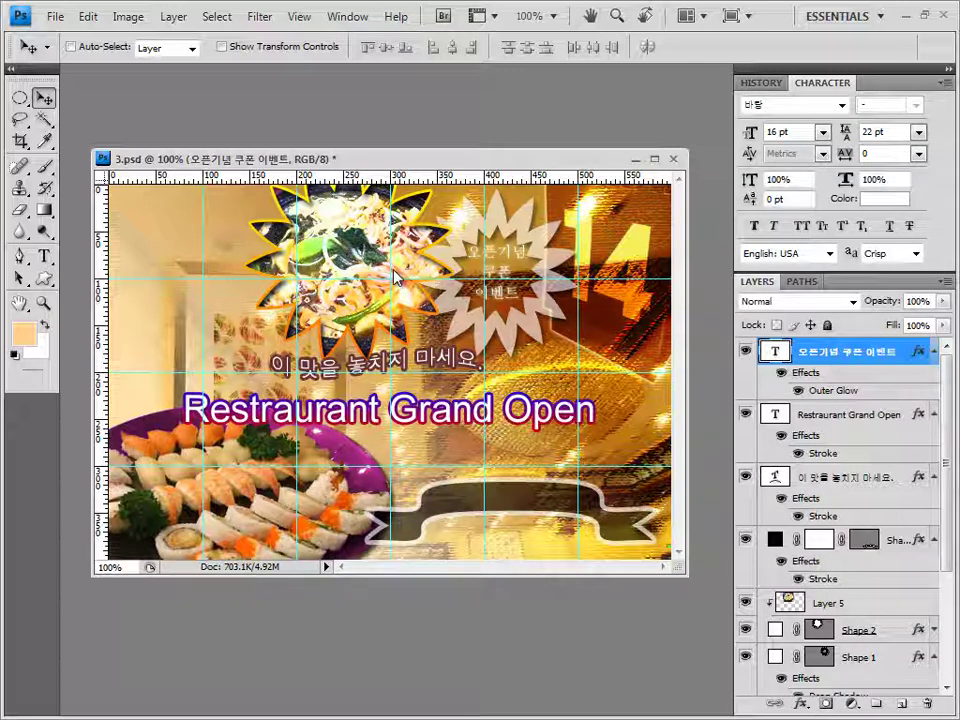
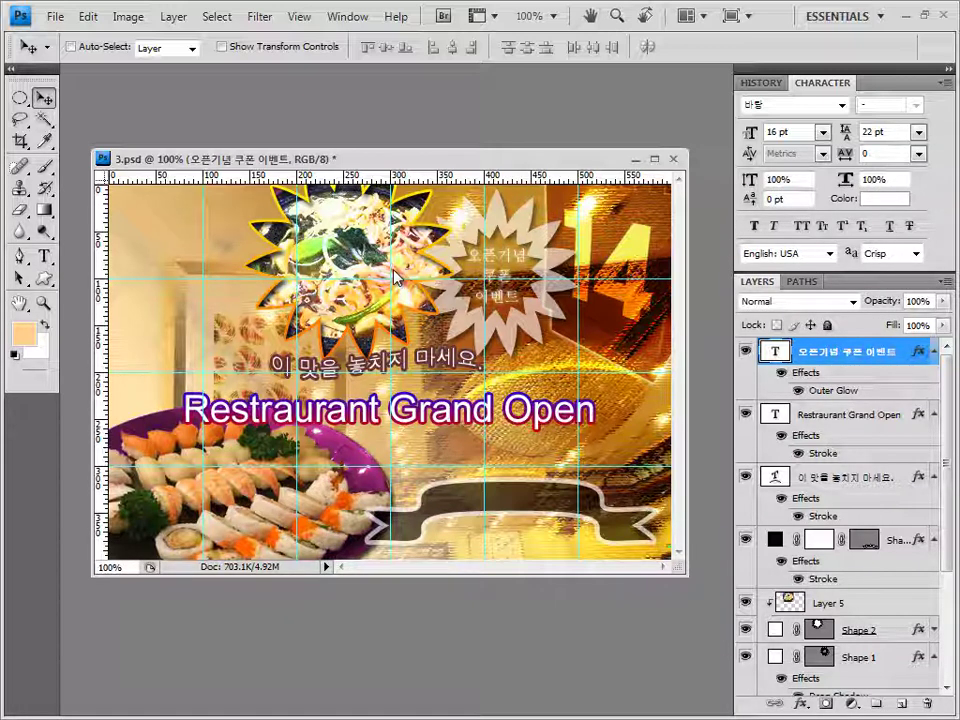
Set the leading of the "오픈기념 쿠폰 이벤트" text to 19 pt.
key("Down")
key("Down")
key("Down")
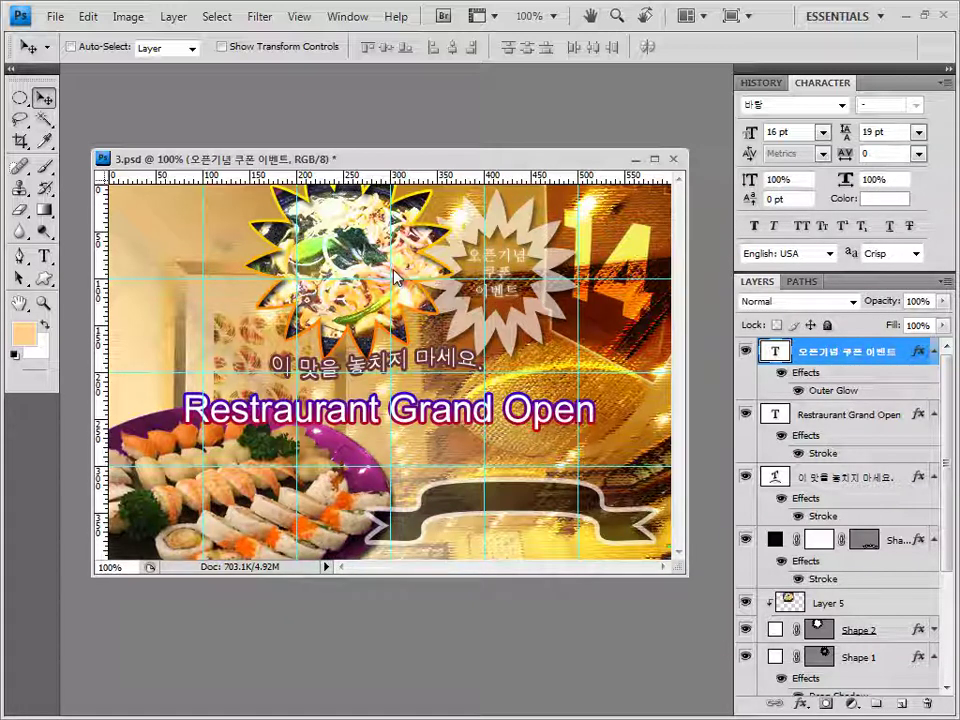
left_click(393, 277)
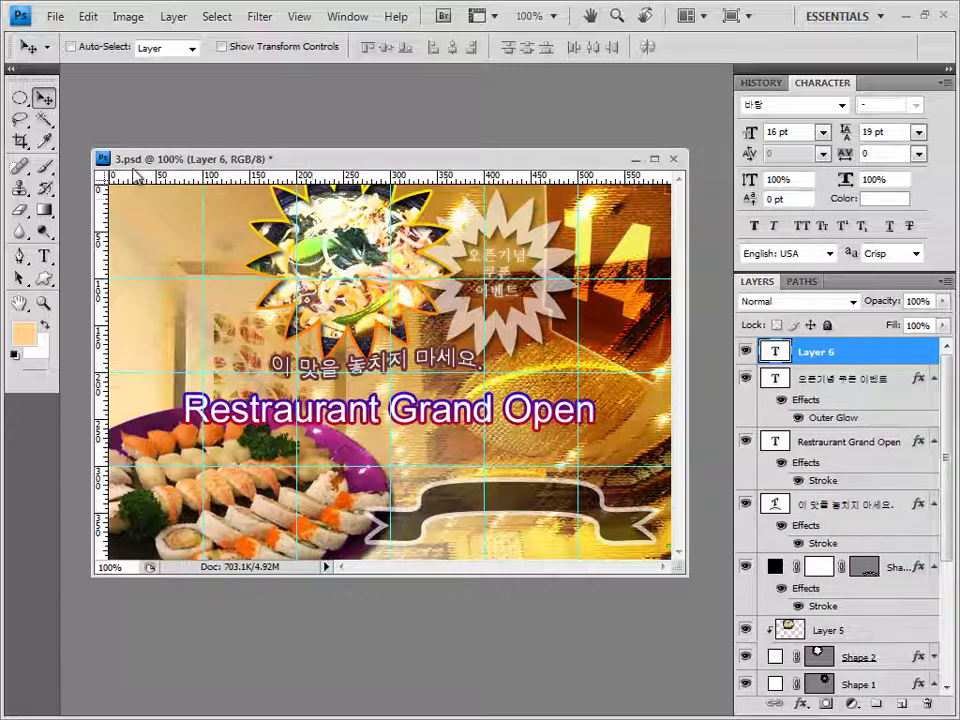
Add the 12 pt 바탕 text "이벤트 기간 : 8/14 ~ 8/31", center it on the ribbon shape and commit it.
left_click(44, 256)
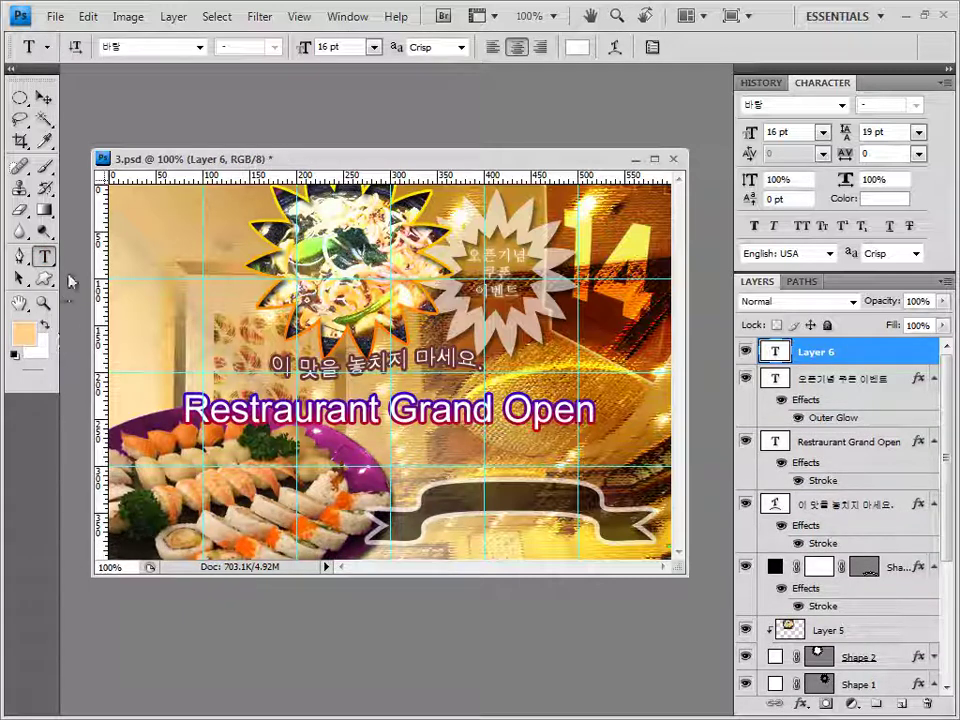
left_click(429, 500)
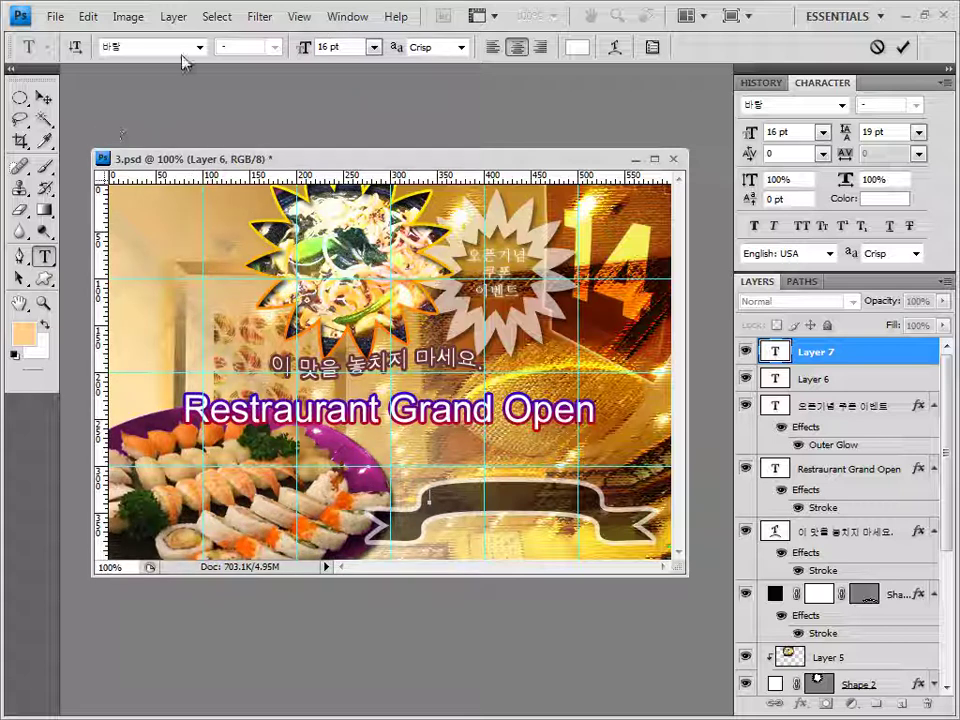
left_click_drag(356, 47, 88, 42)
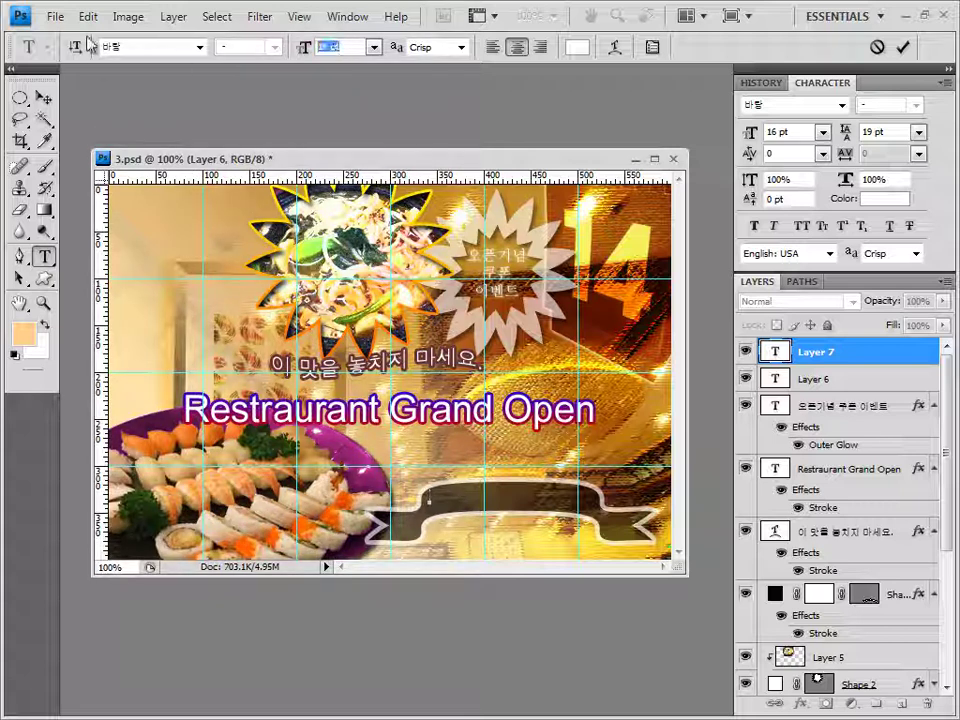
type("12")
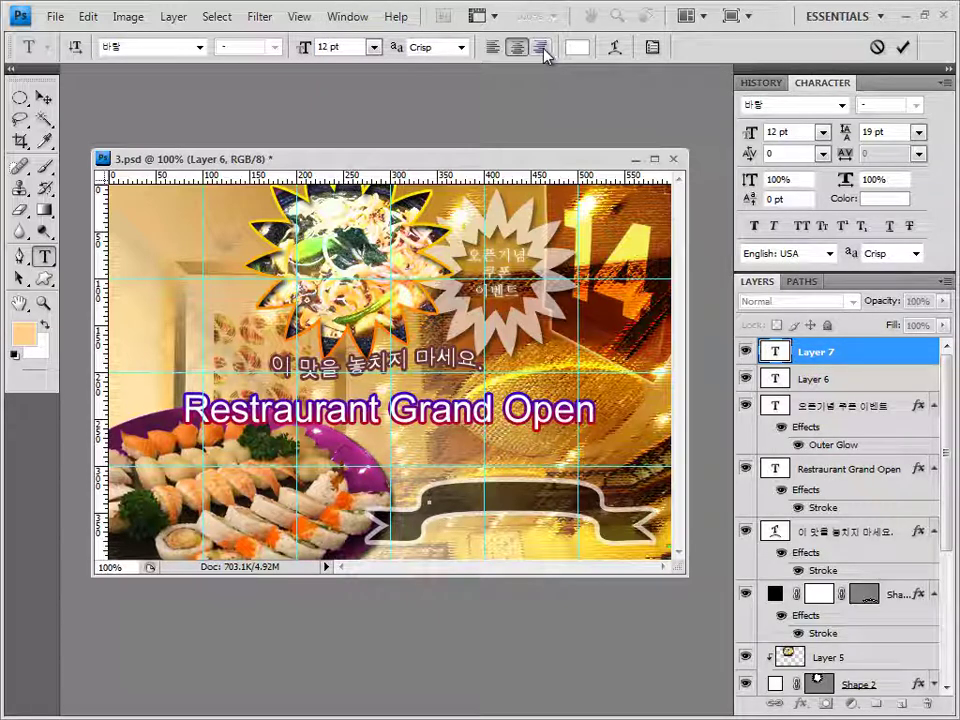
key("ctrl+v")
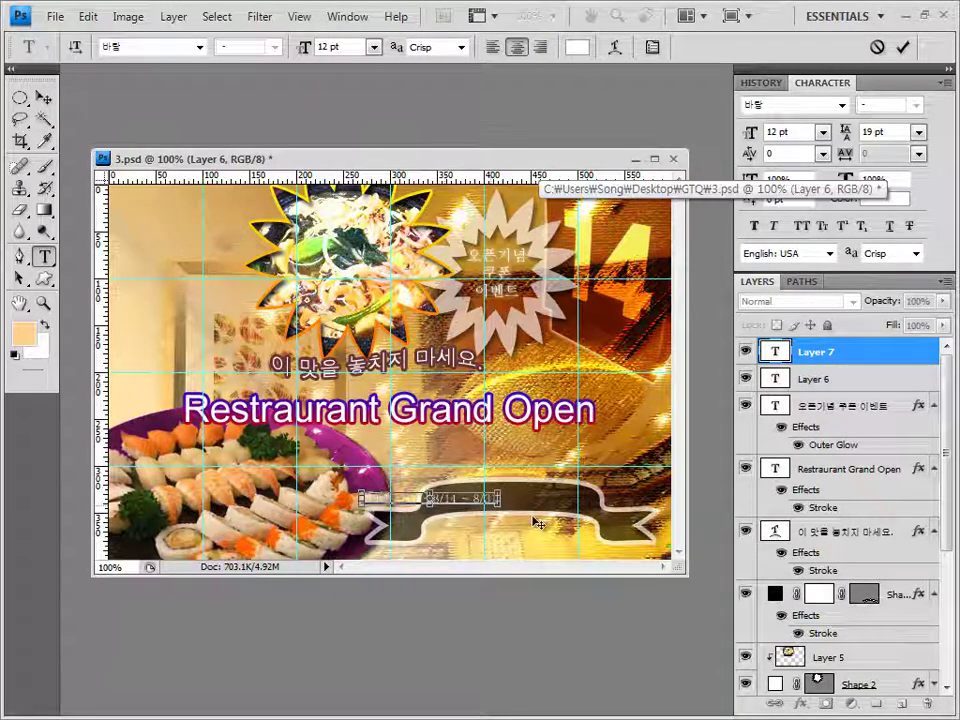
left_click_drag(465, 536, 543, 535)
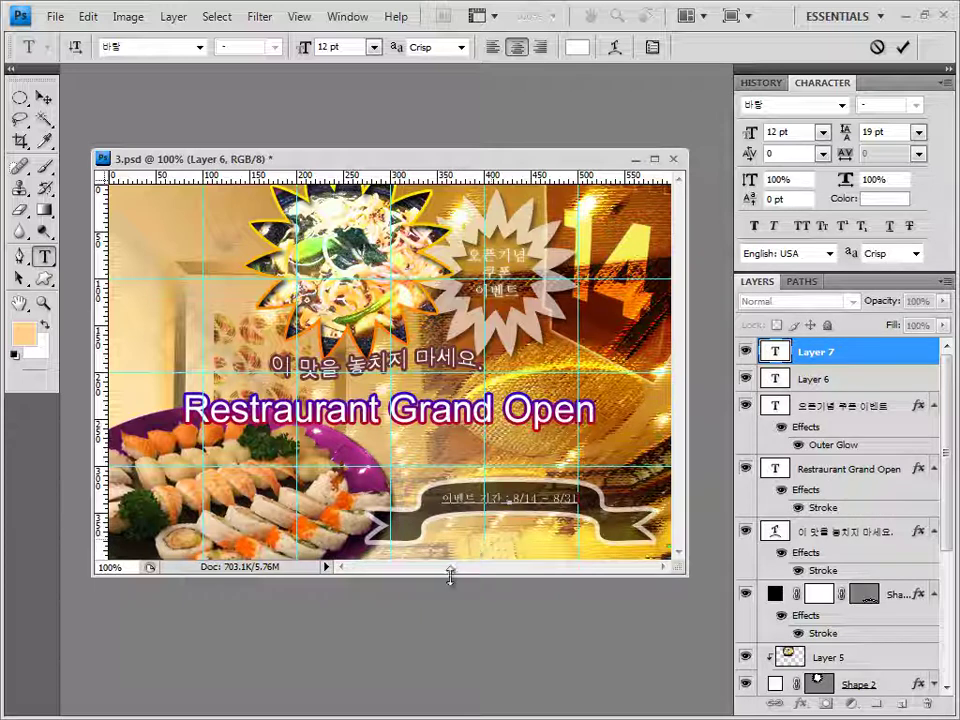
left_click(848, 356)
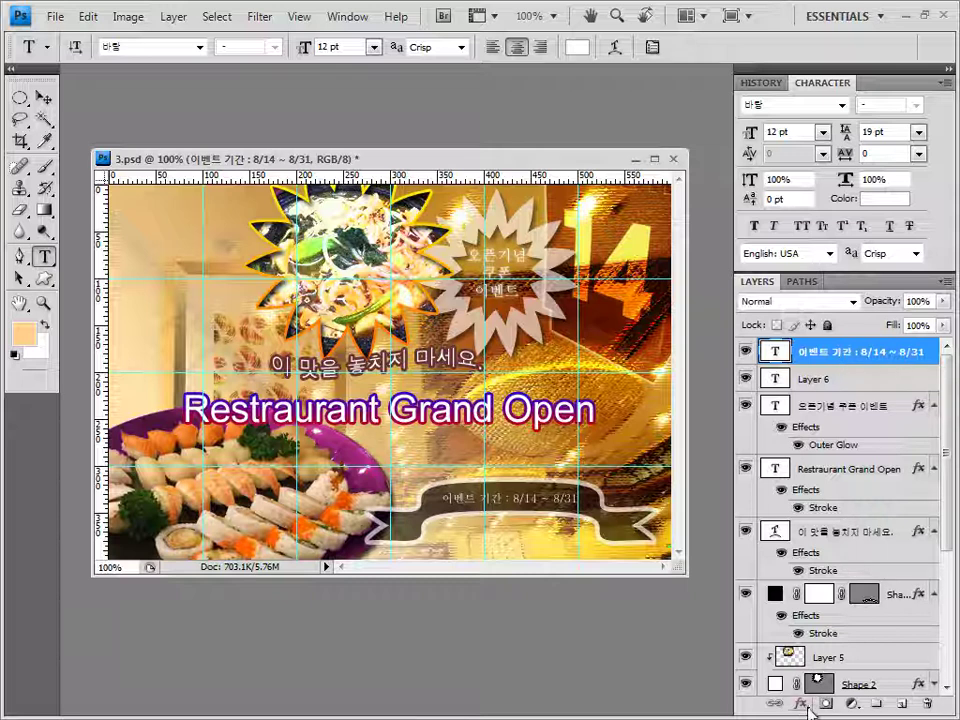
Apply a 2 px outside Stroke in #663366 to the event period text and nudge it slightly up on the ribbon.
left_click(803, 705)
left_click(823, 690)
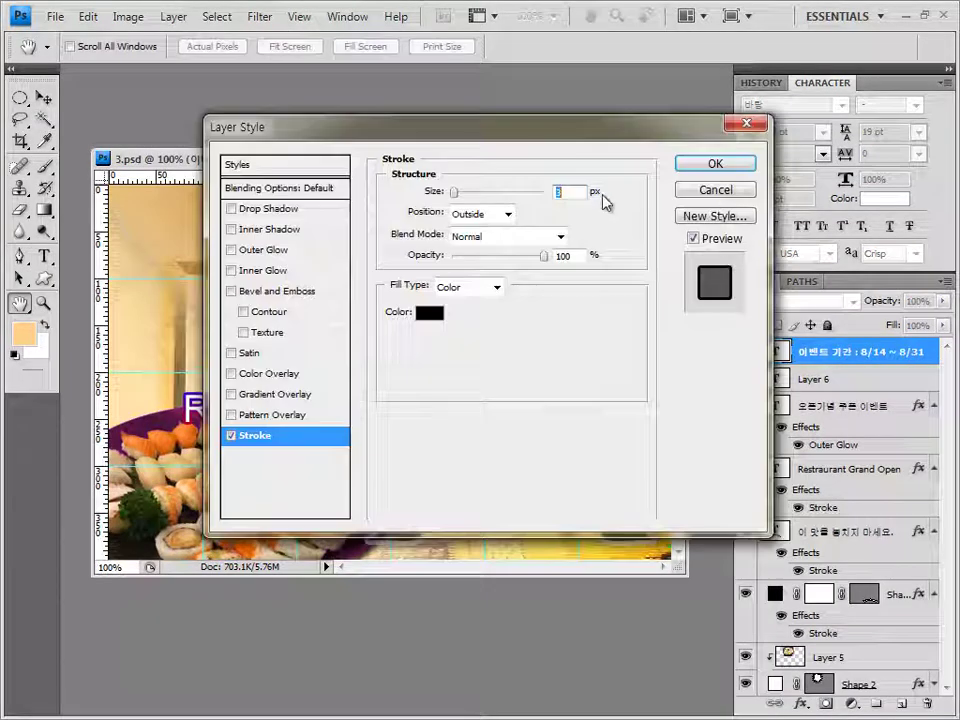
left_click(420, 312)
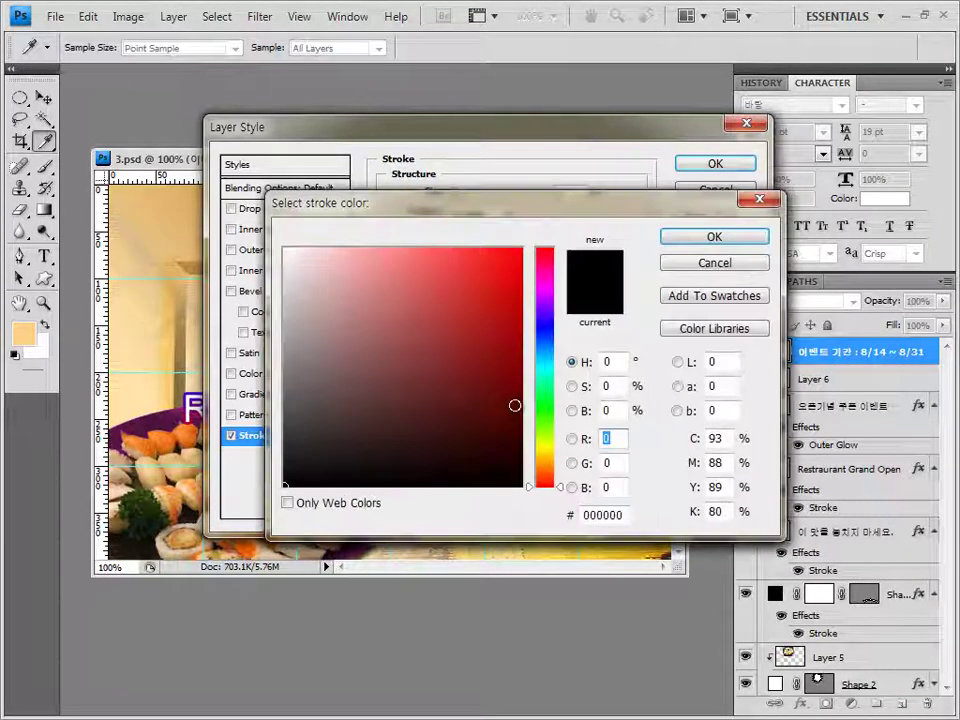
left_click(625, 516)
double_click(610, 510)
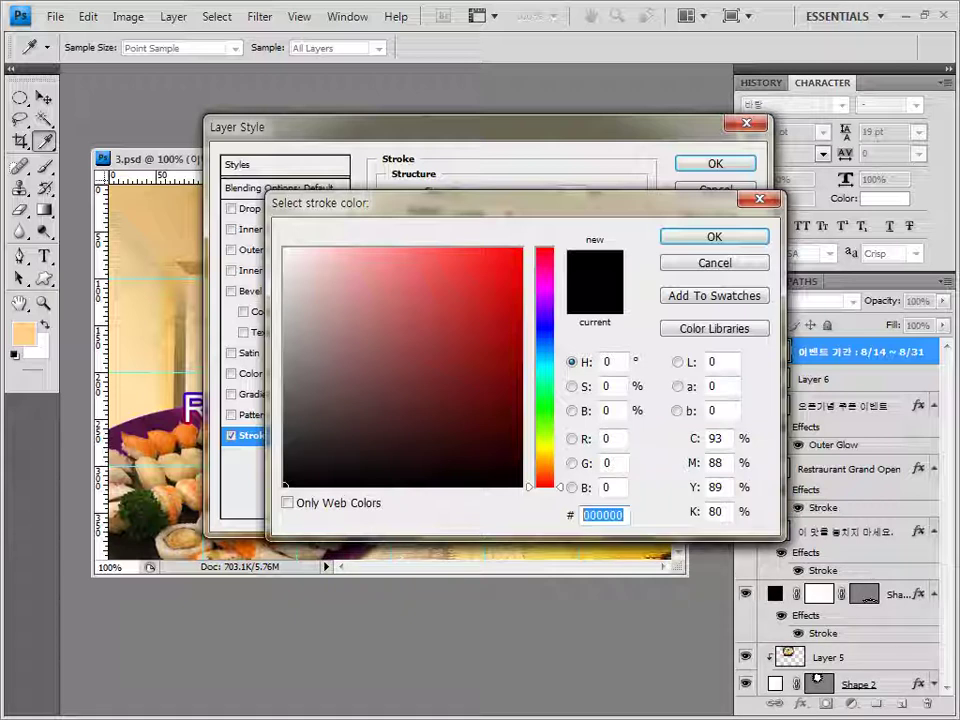
type("663366")
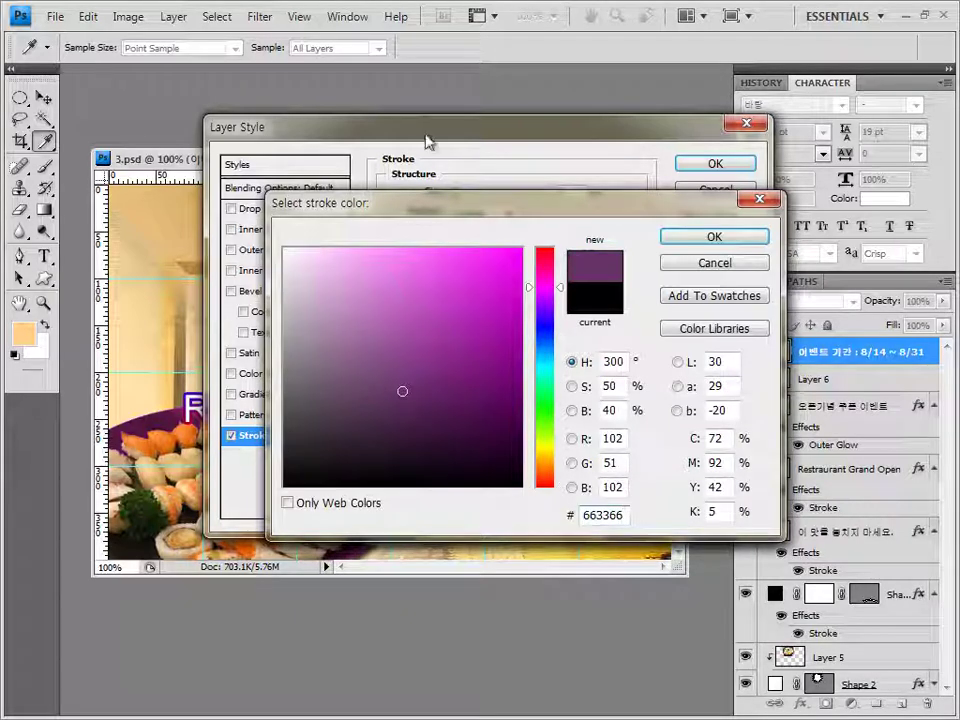
left_click(688, 238)
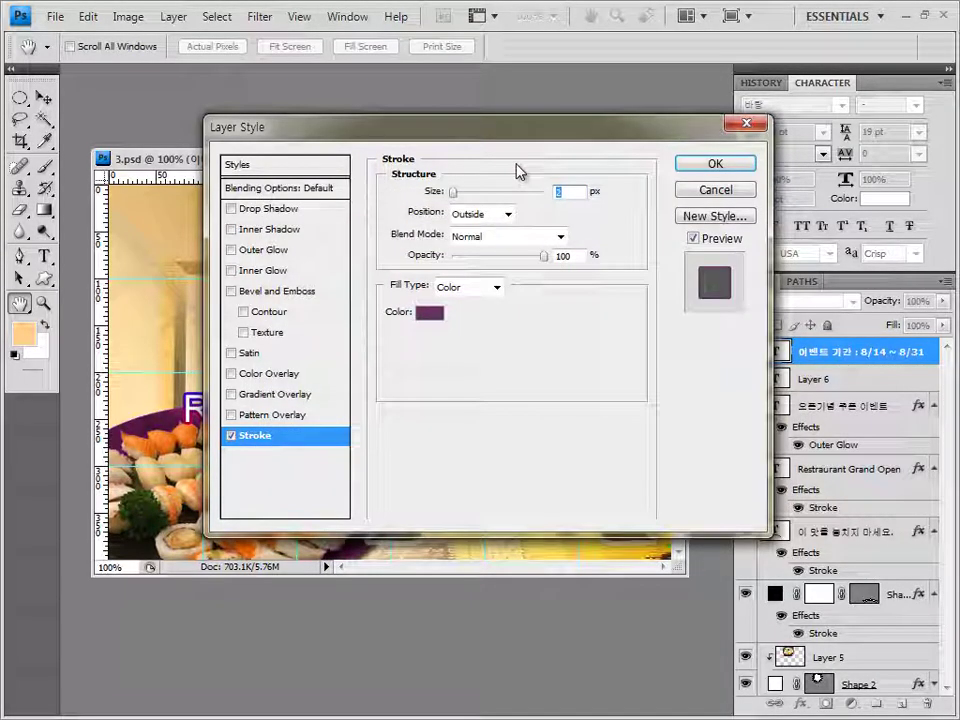
left_click(745, 168)
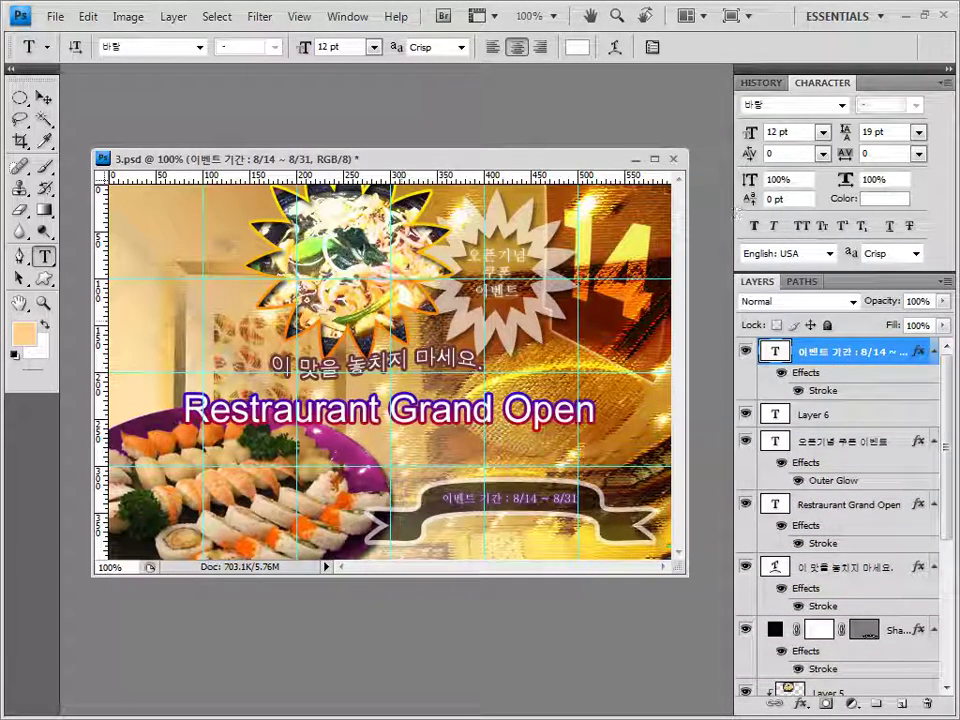
left_click(46, 99)
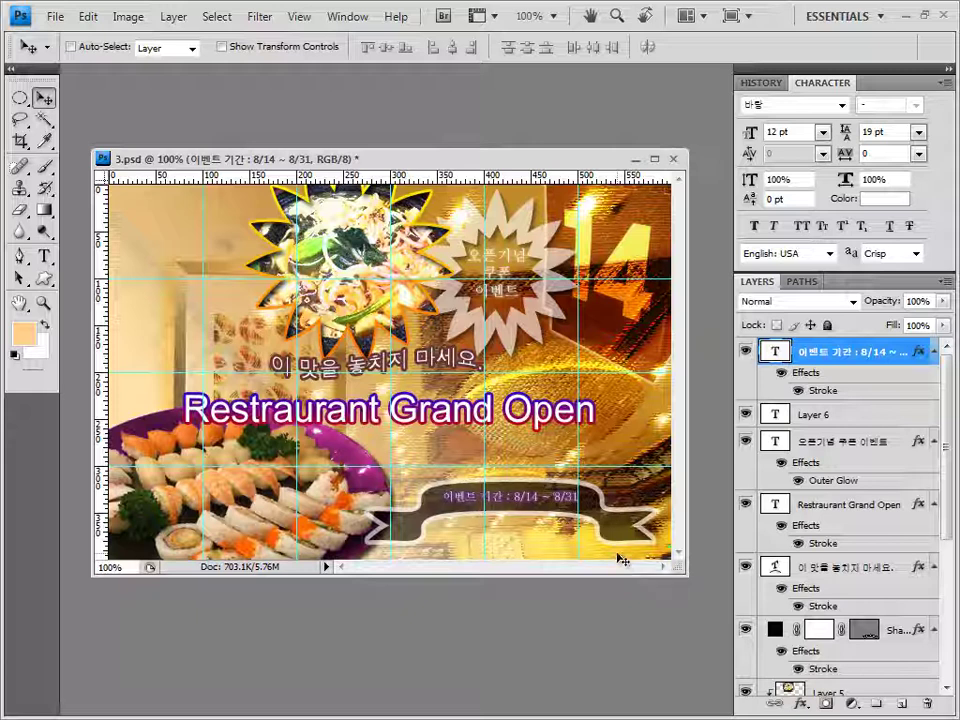
Save 3.psd with maximized compatibility and clear all guides from the document.
left_click(55, 16)
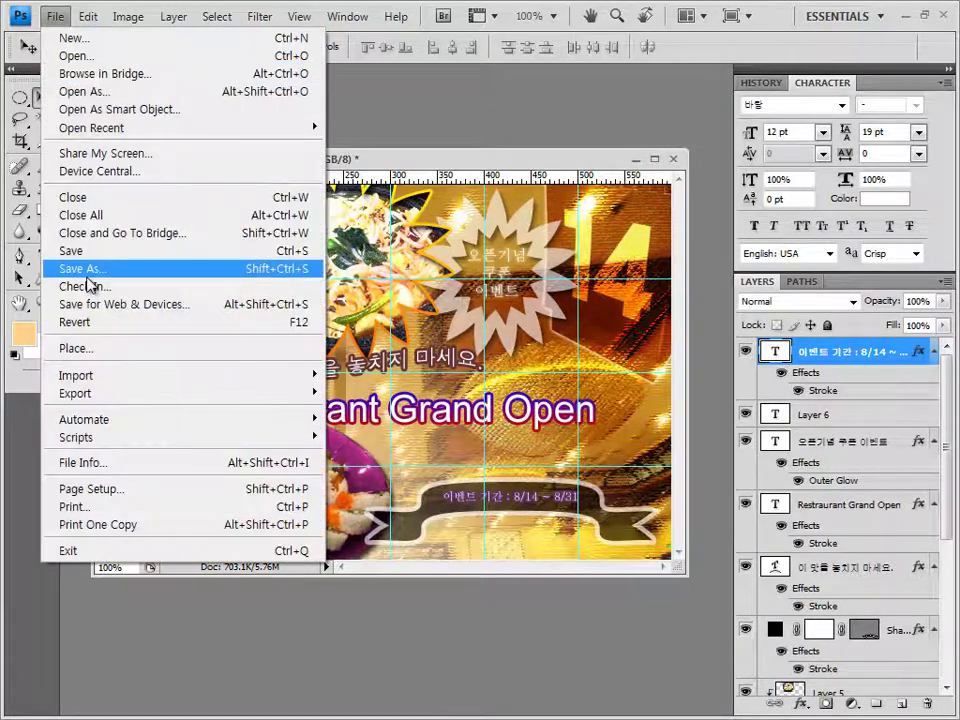
left_click(90, 256)
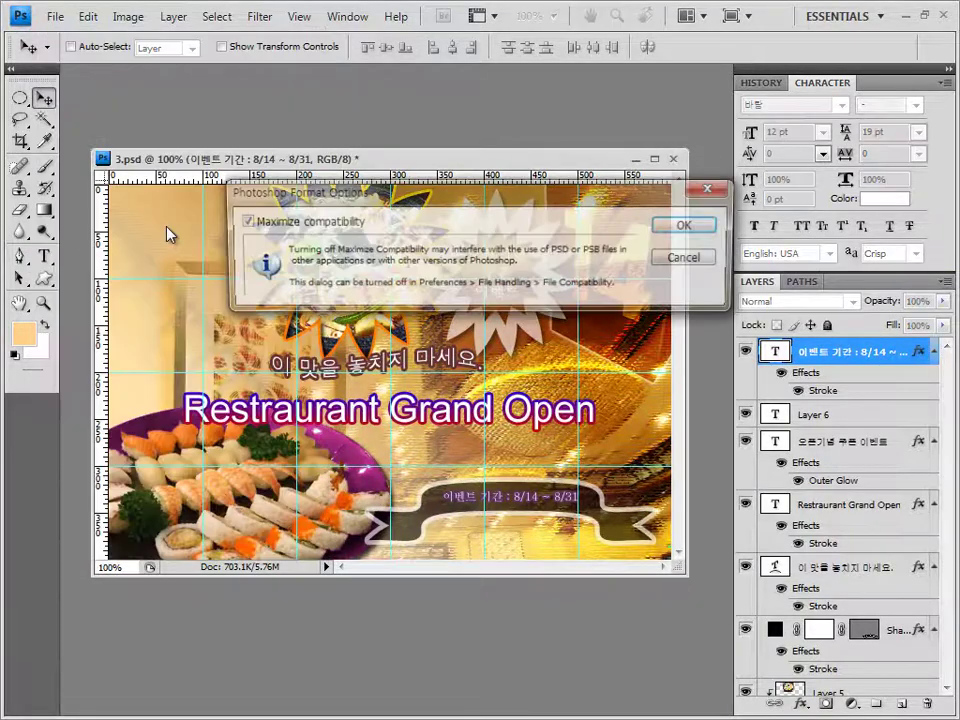
left_click(679, 225)
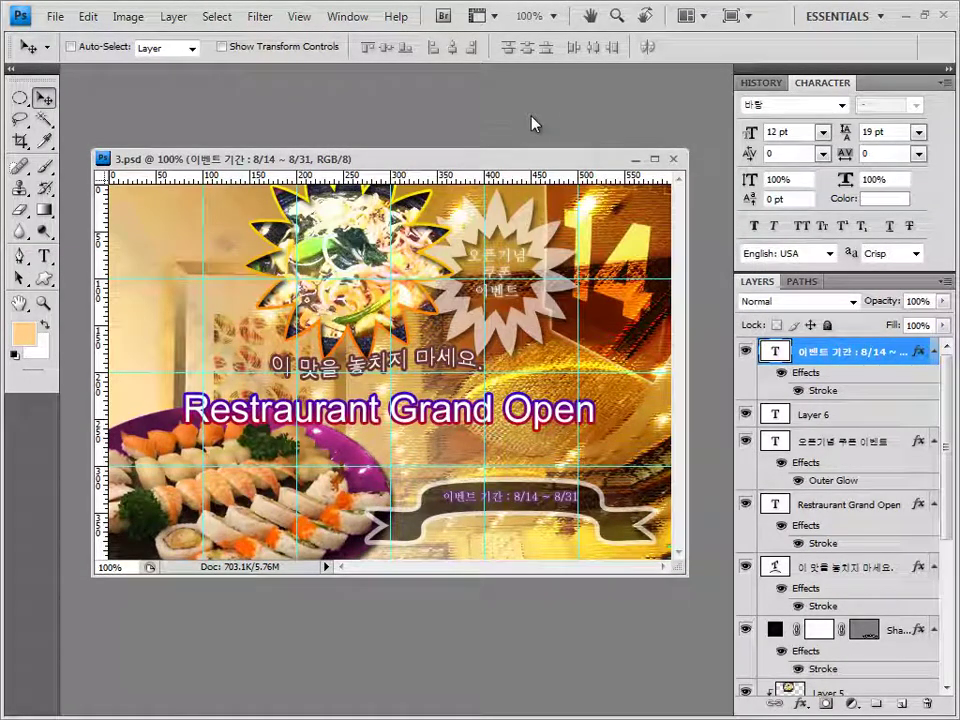
left_click(299, 17)
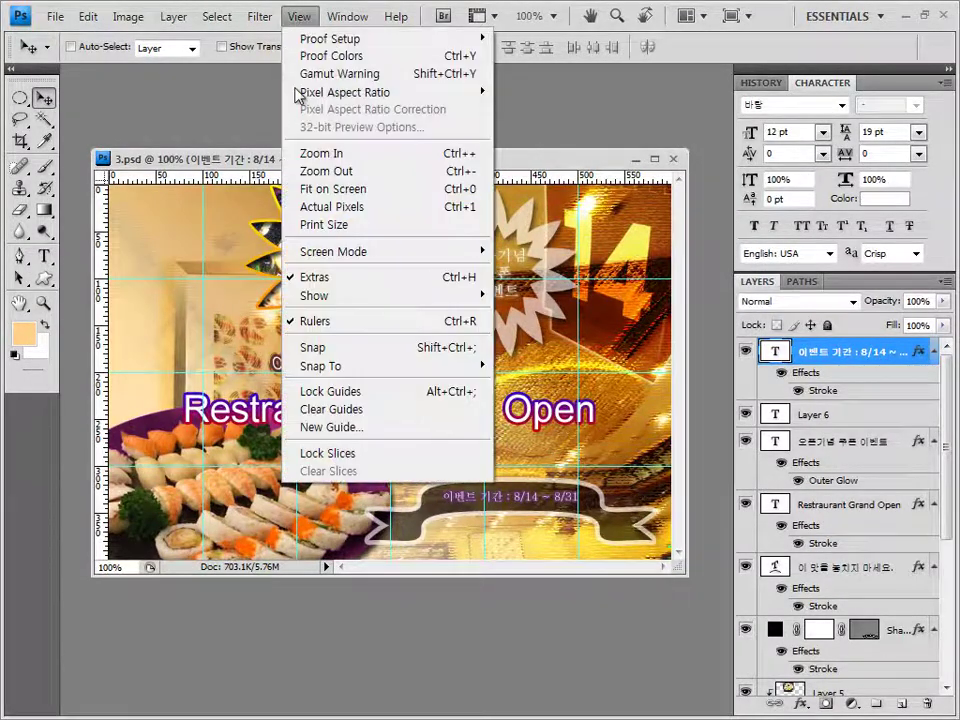
left_click(361, 420)
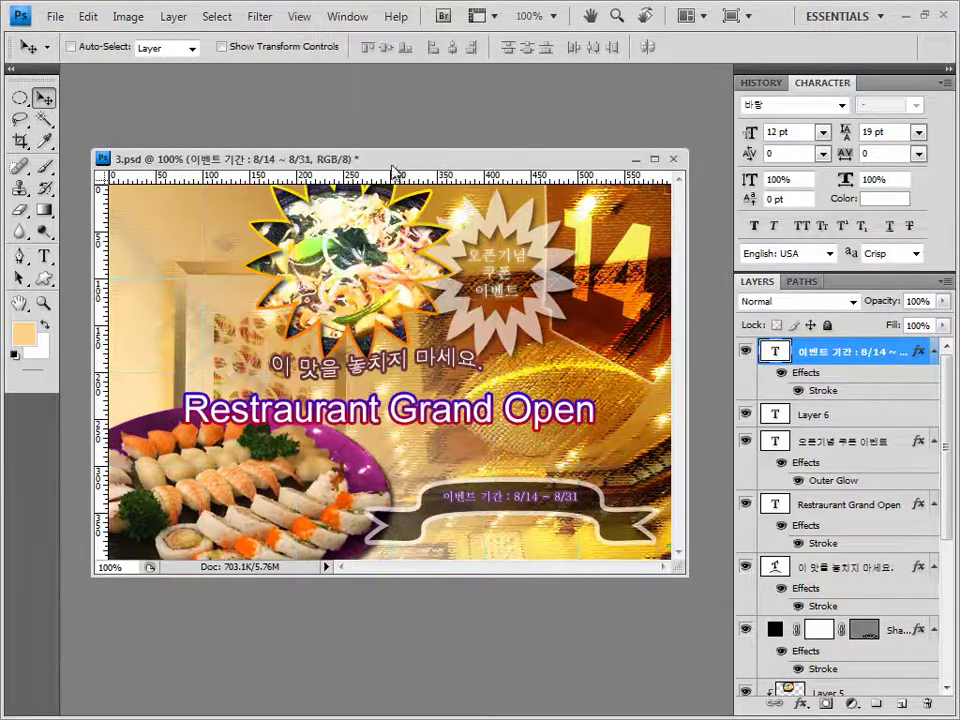
Start a Save As in the GTQ folder, reusing the exam-number-and-name file name with its ending number changed to 3.
left_click(57, 16)
left_click(138, 270)
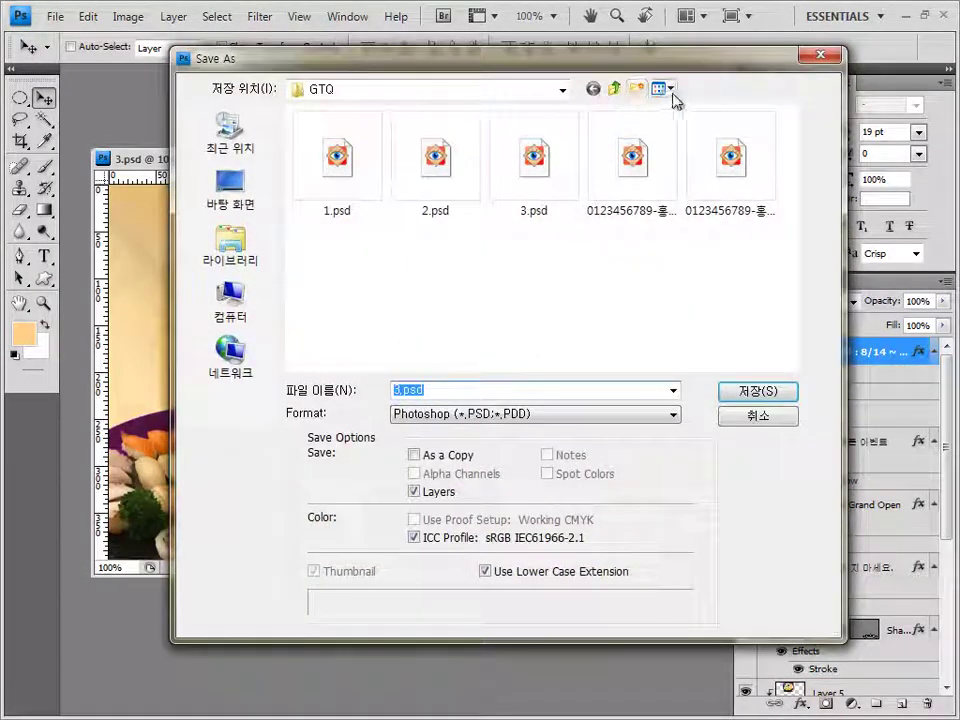
left_click(668, 89)
left_click(688, 214)
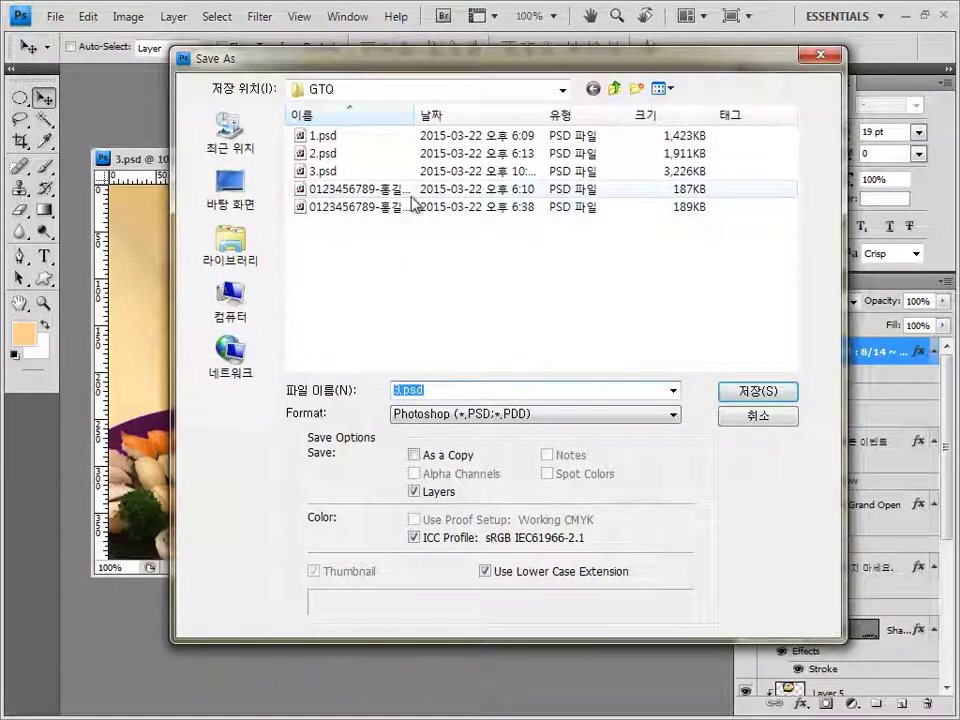
left_click(350, 188)
double_click(416, 115)
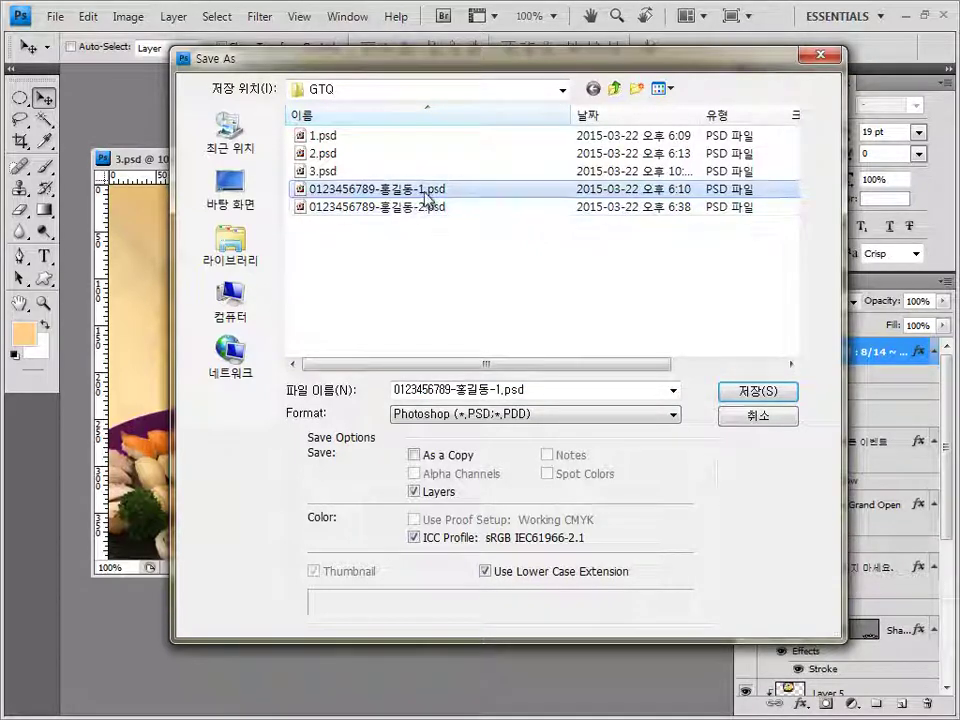
double_click(505, 391)
left_click_drag(495, 390, 503, 390)
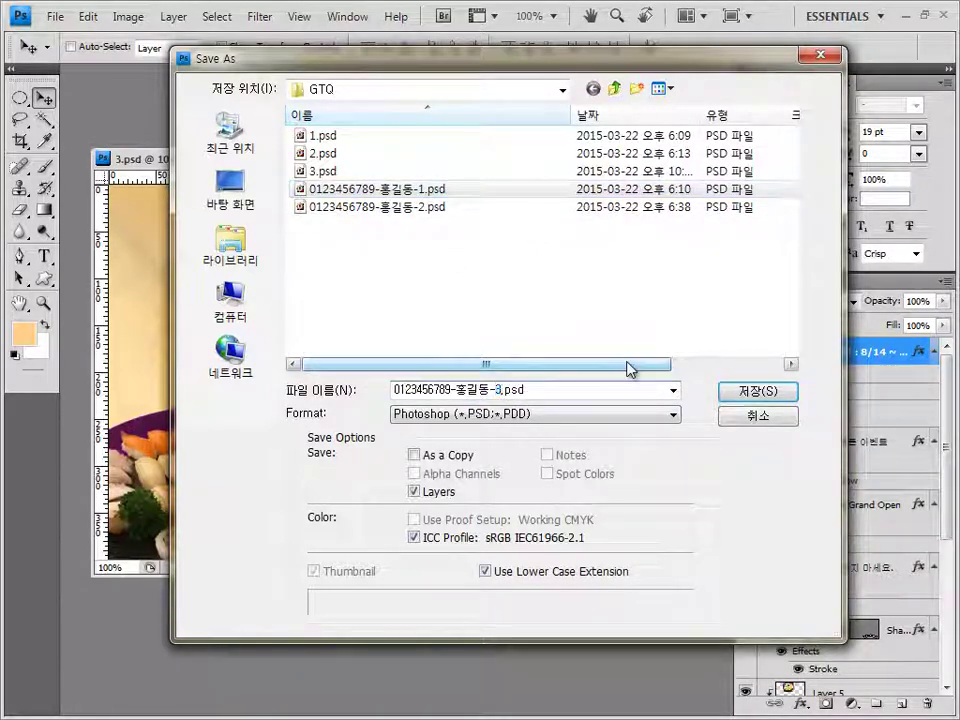
type("3")
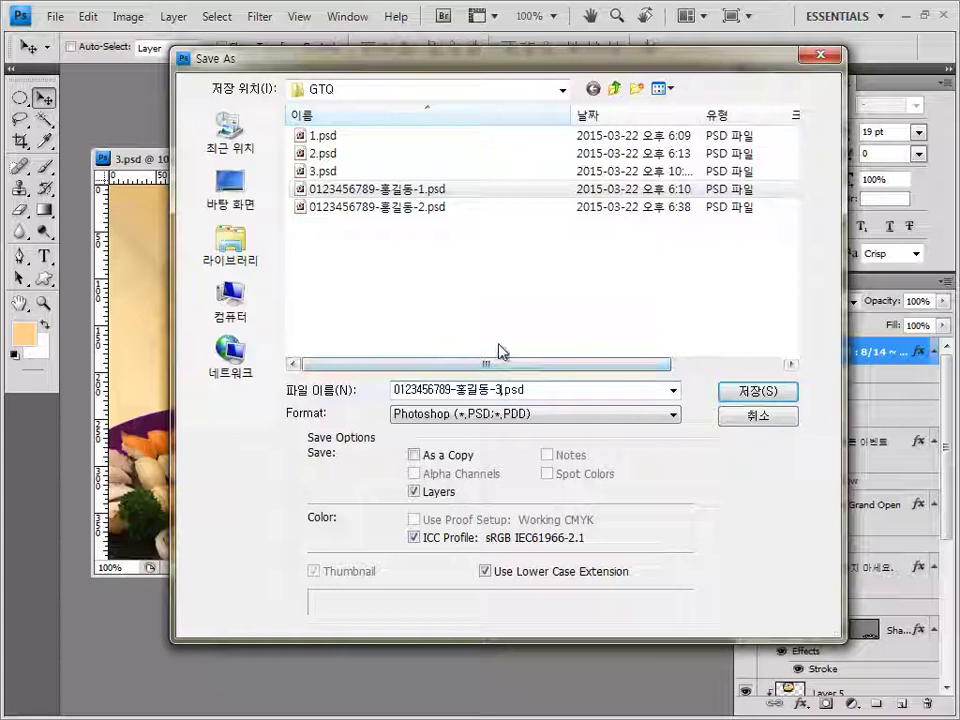
Save the file in JPEG format at quality 8 with the Baseline ("Standard") option.
left_click(543, 414)
left_click(533, 518)
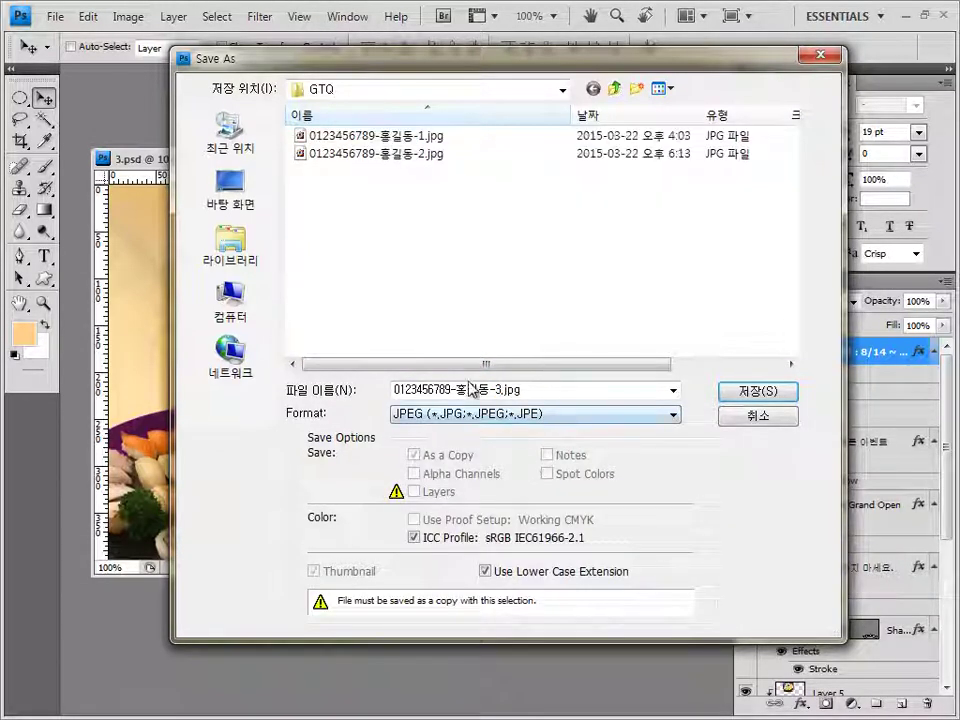
left_click(743, 393)
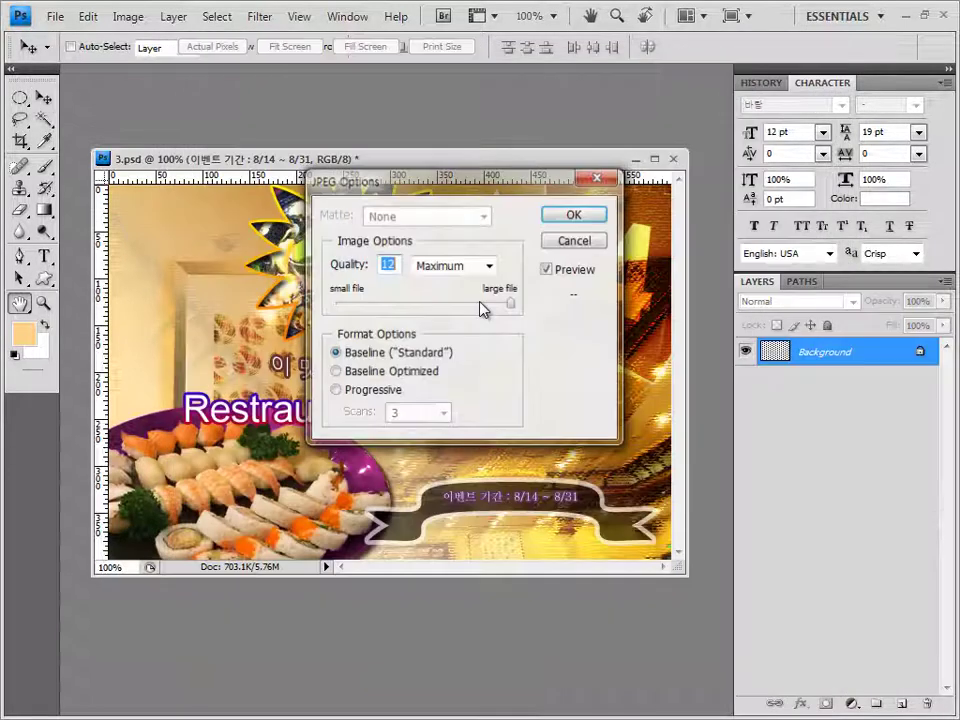
type("8")
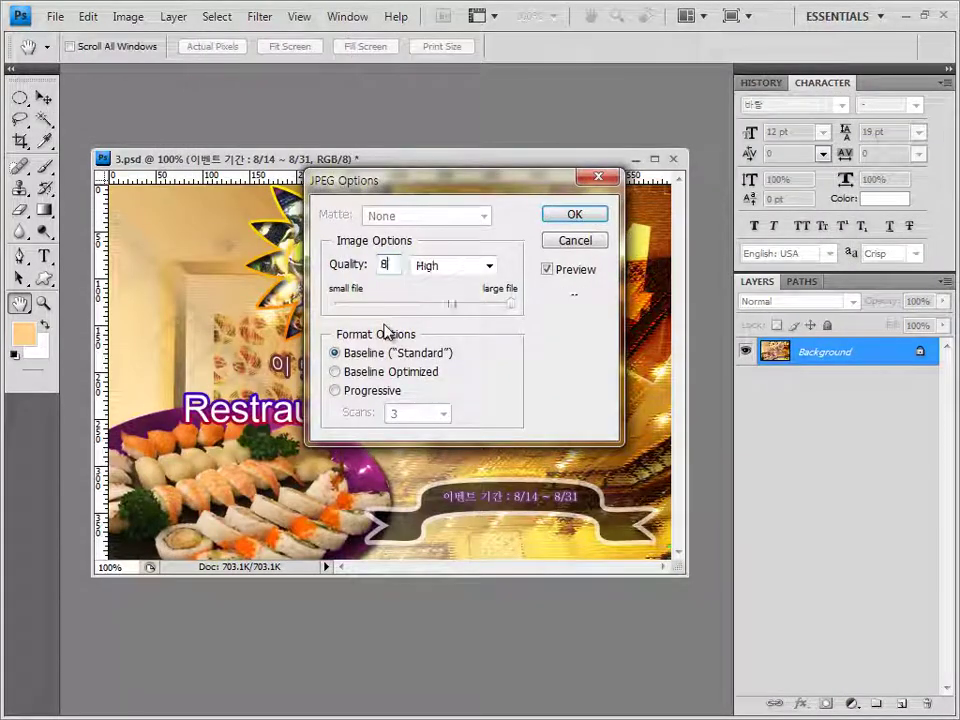
left_click(578, 218)
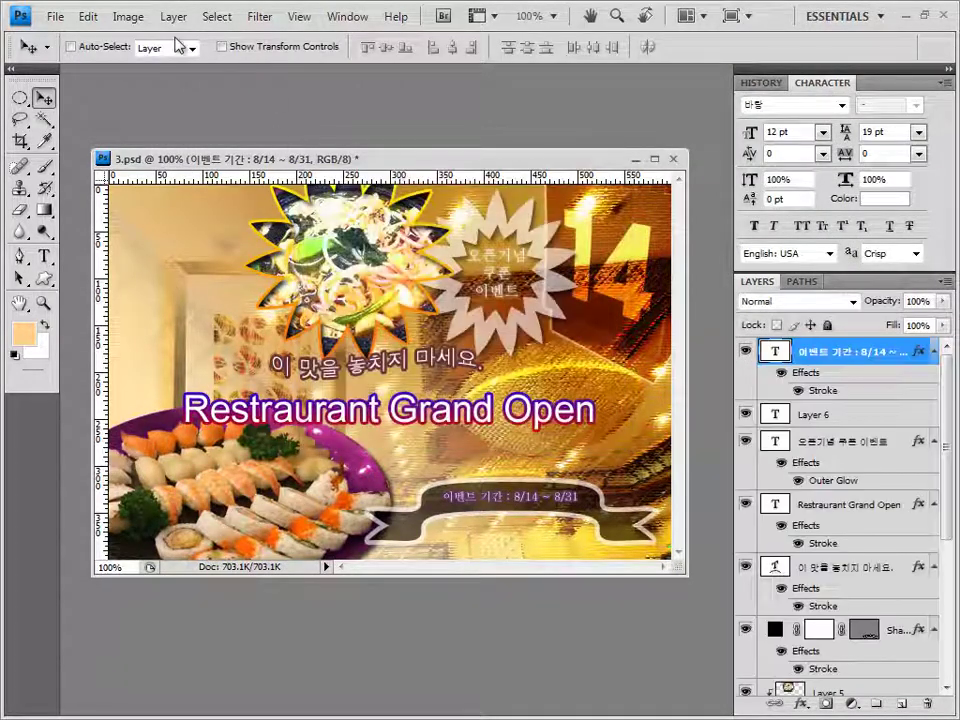
Resize the image to 60 × 40 pixels with constrained proportions.
left_click(130, 18)
left_click(132, 18)
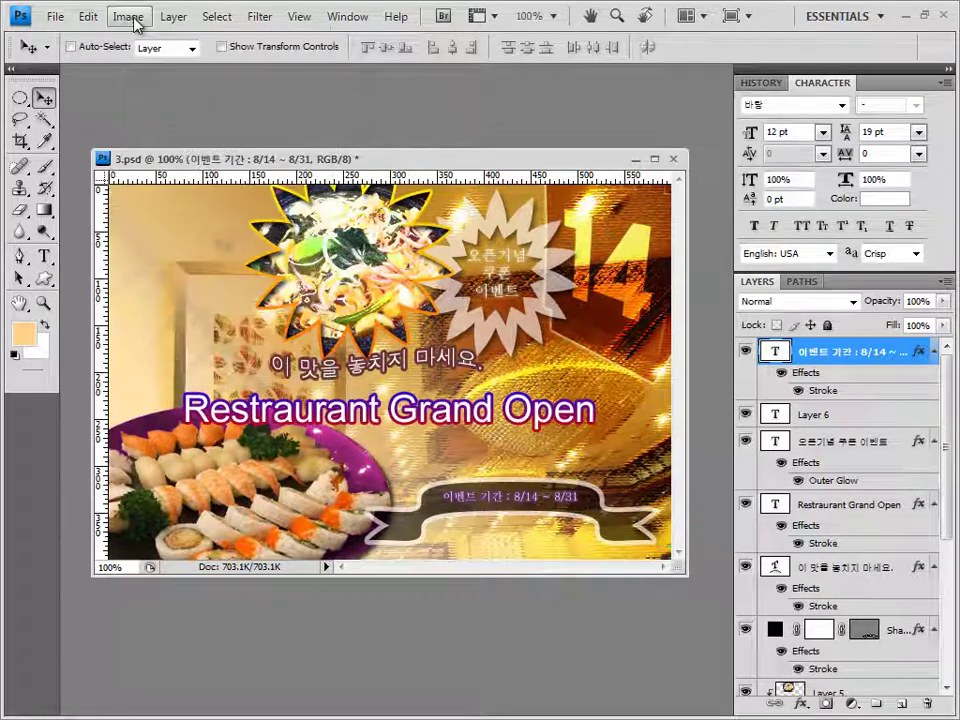
left_click(133, 17)
left_click(176, 153)
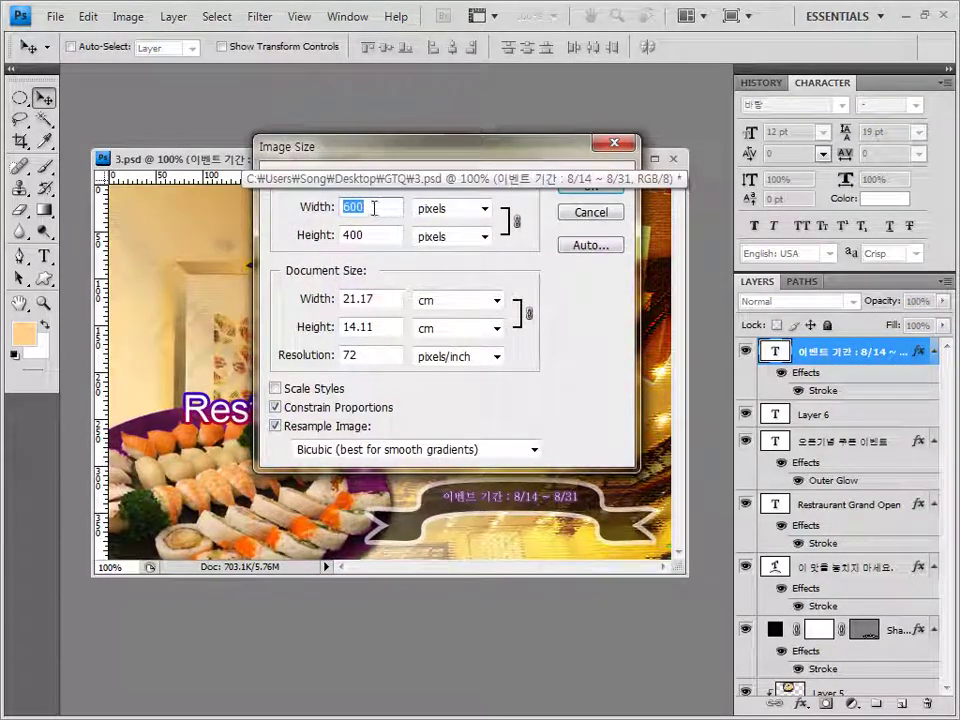
type("60")
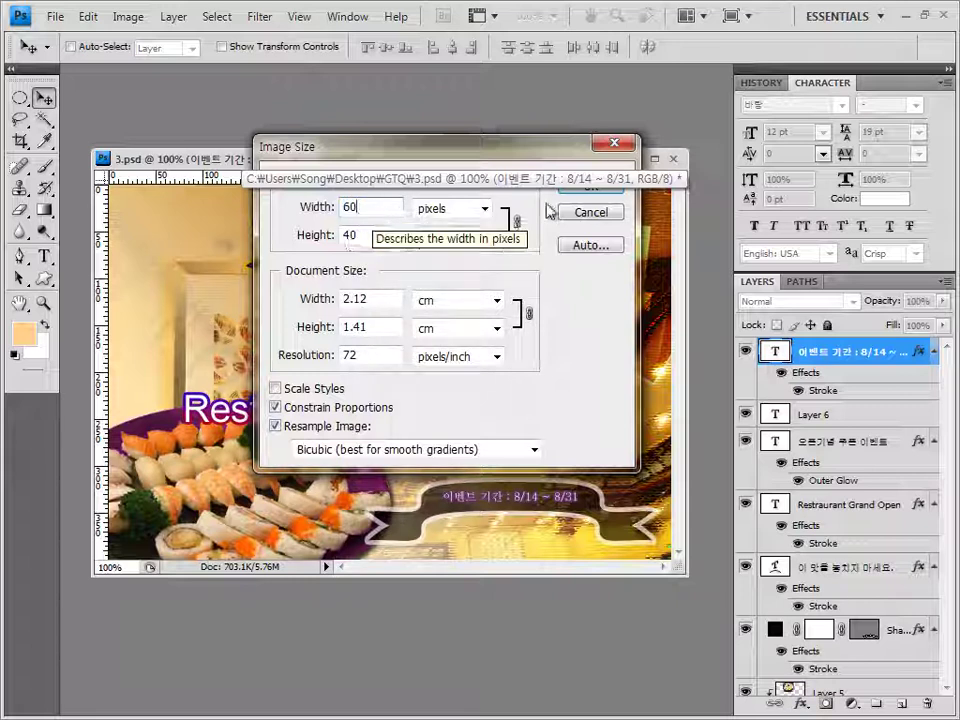
left_click(594, 190)
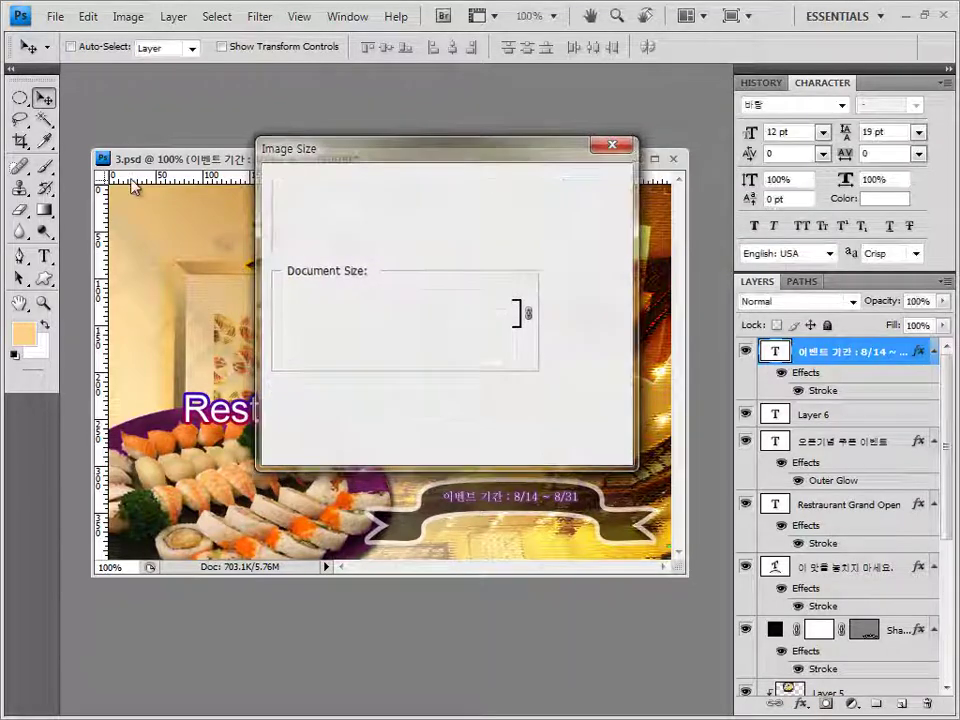
Save the reduced image as a PSD named with the exam number and name ending in 3, with maximized compatibility, and close it.
left_click(55, 17)
left_click(90, 268)
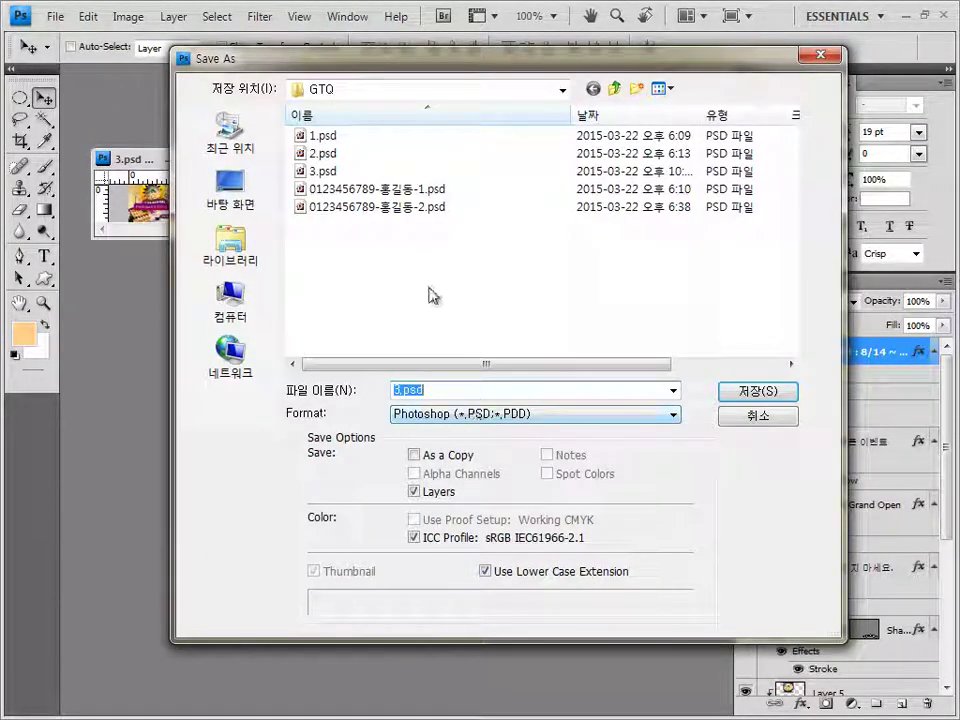
left_click(439, 207)
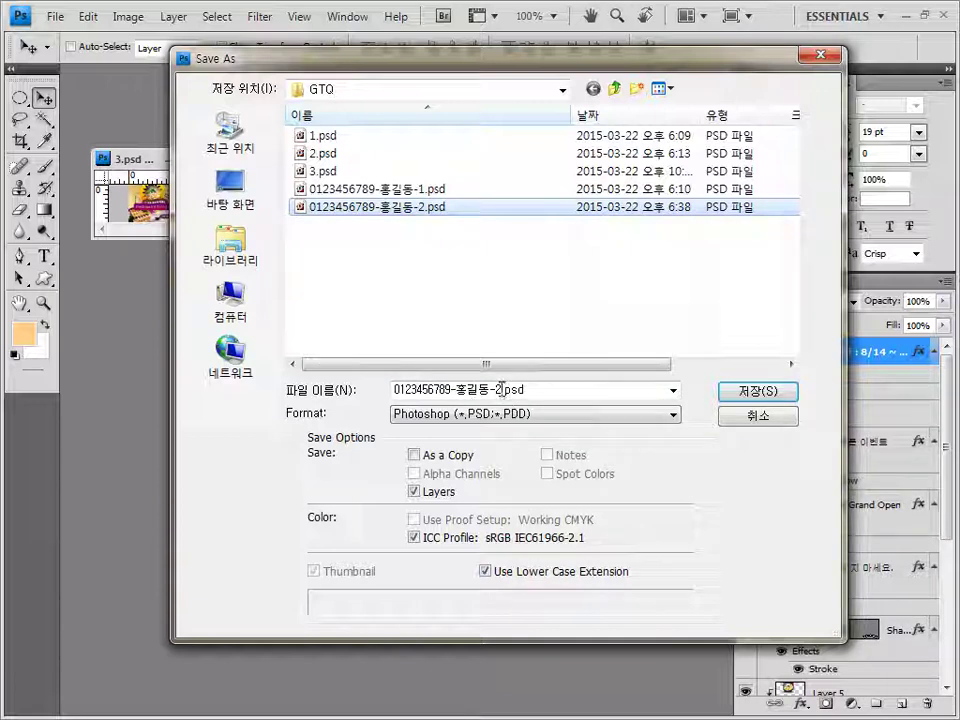
left_click(502, 390)
left_click(501, 390)
key("shift+Left")
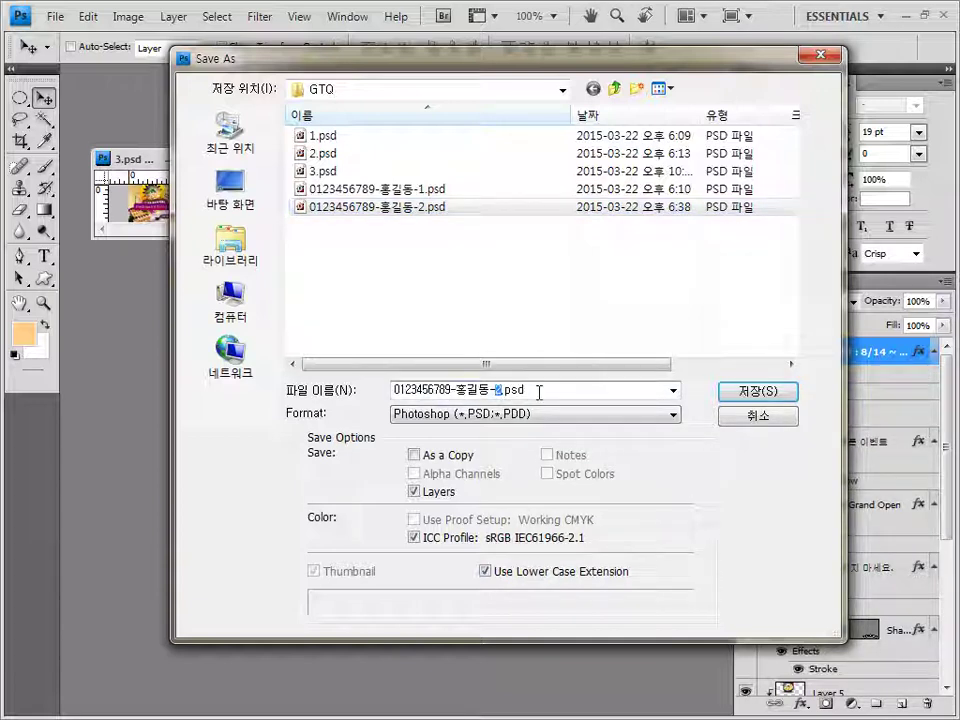
left_click(760, 390)
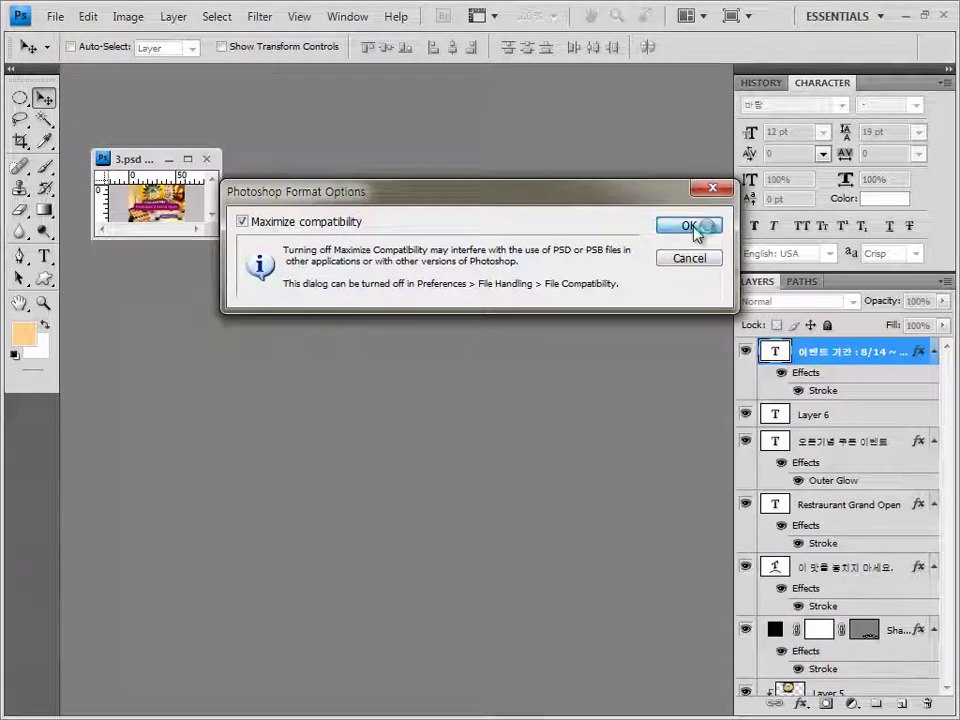
left_click(692, 226)
left_click(206, 159)
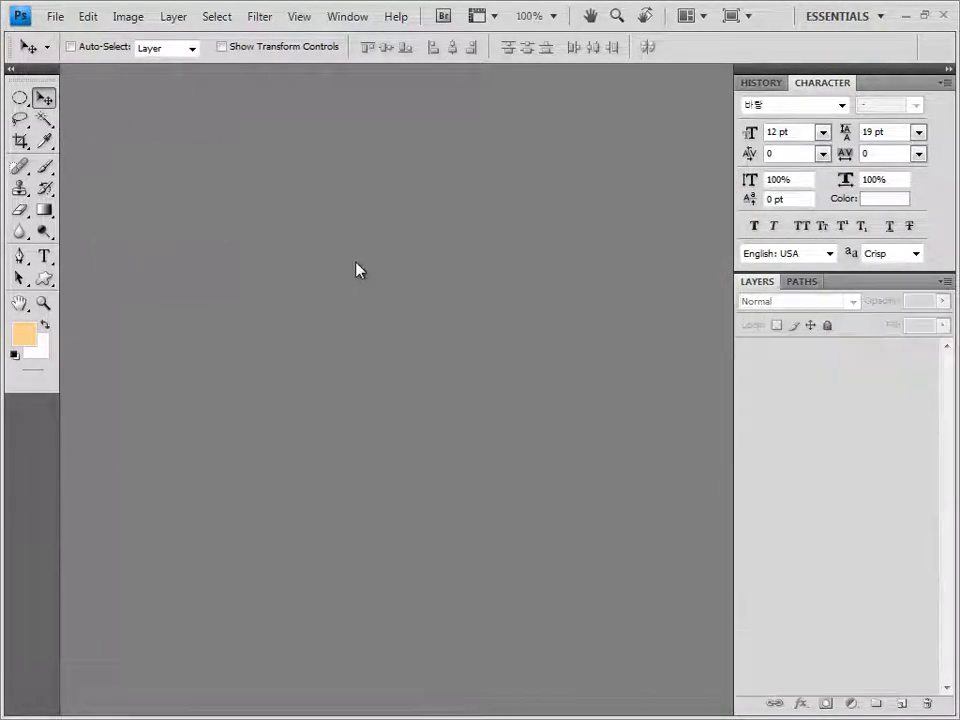
Check the GTQ folder for the JPG and PSD submission files ending in 3 without opening them.
double_click(262, 228)
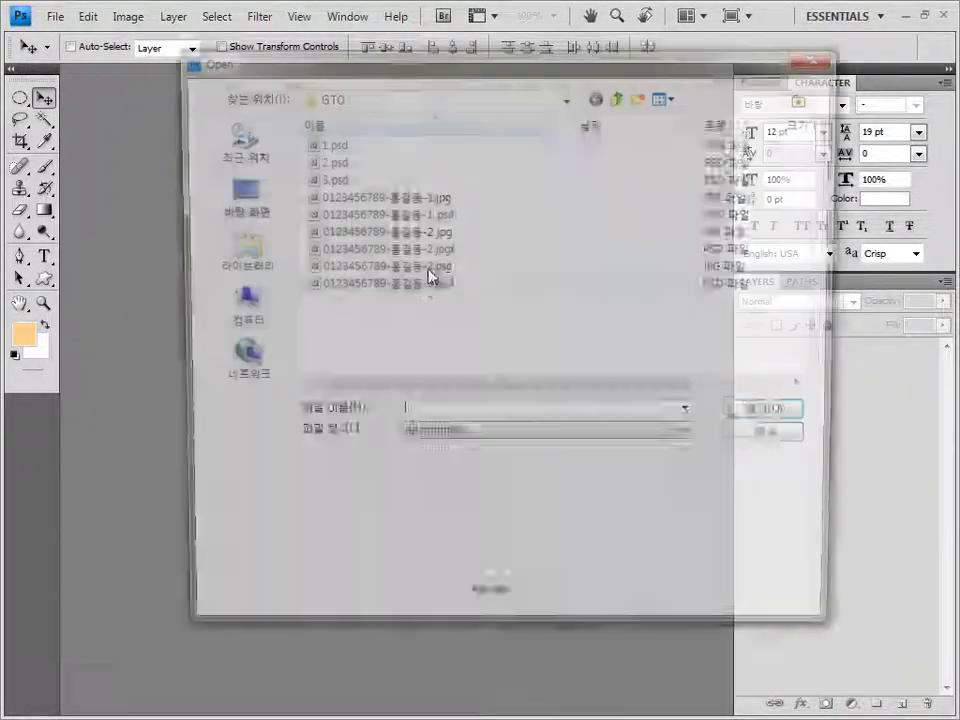
left_click_drag(464, 308, 412, 263)
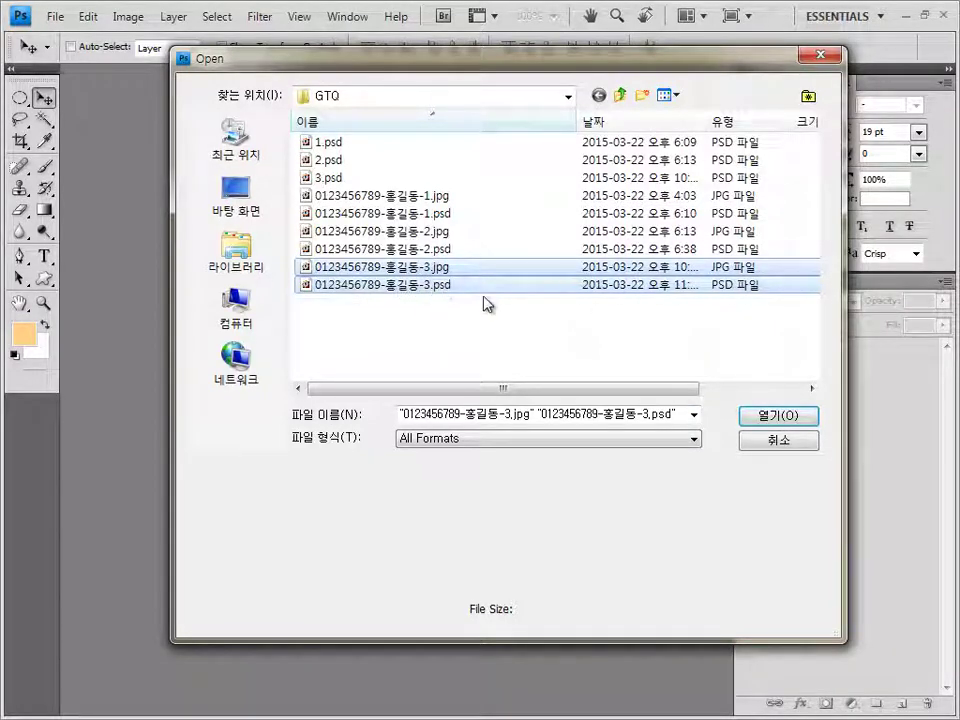
left_click(782, 443)
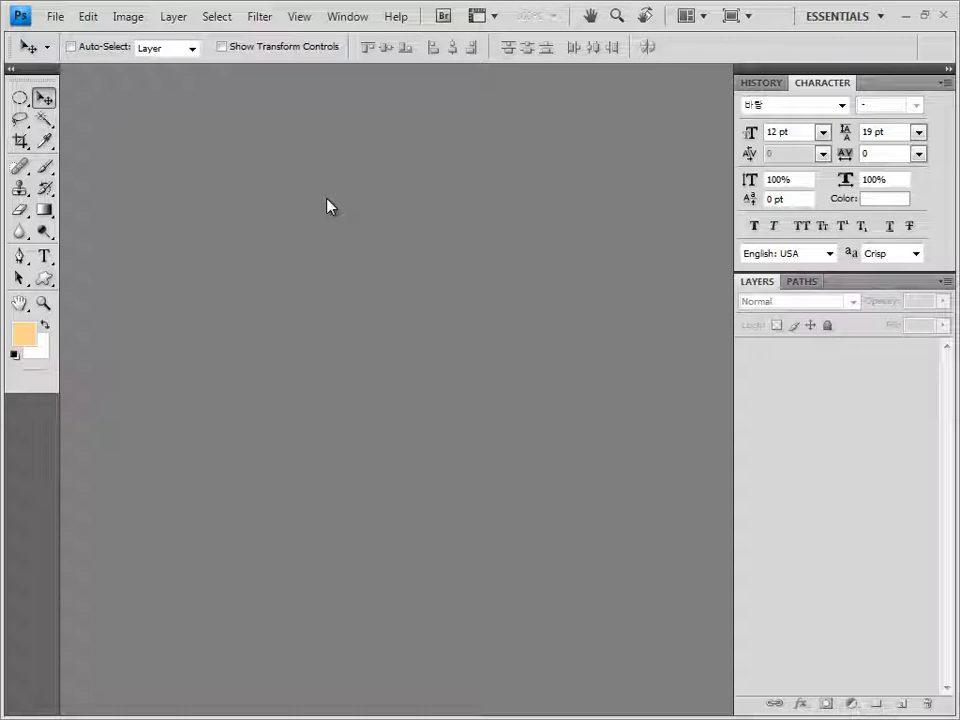
Create a new 600 × 400 pixel RGB document at 72 pixels/inch with a white background and float its window.
key("ctrl+n")
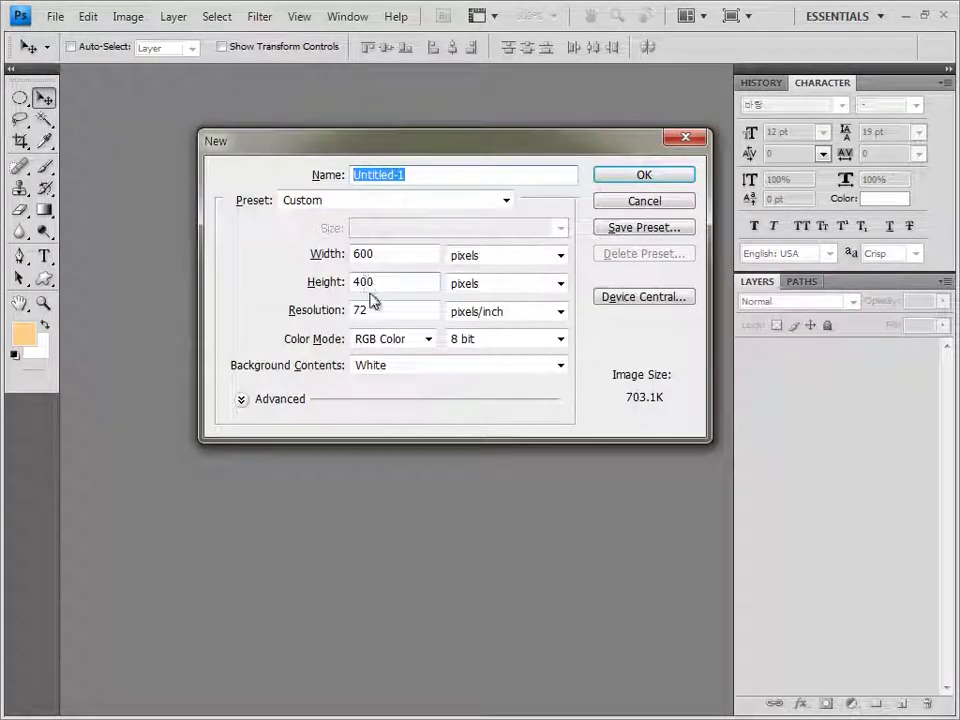
left_click(659, 178)
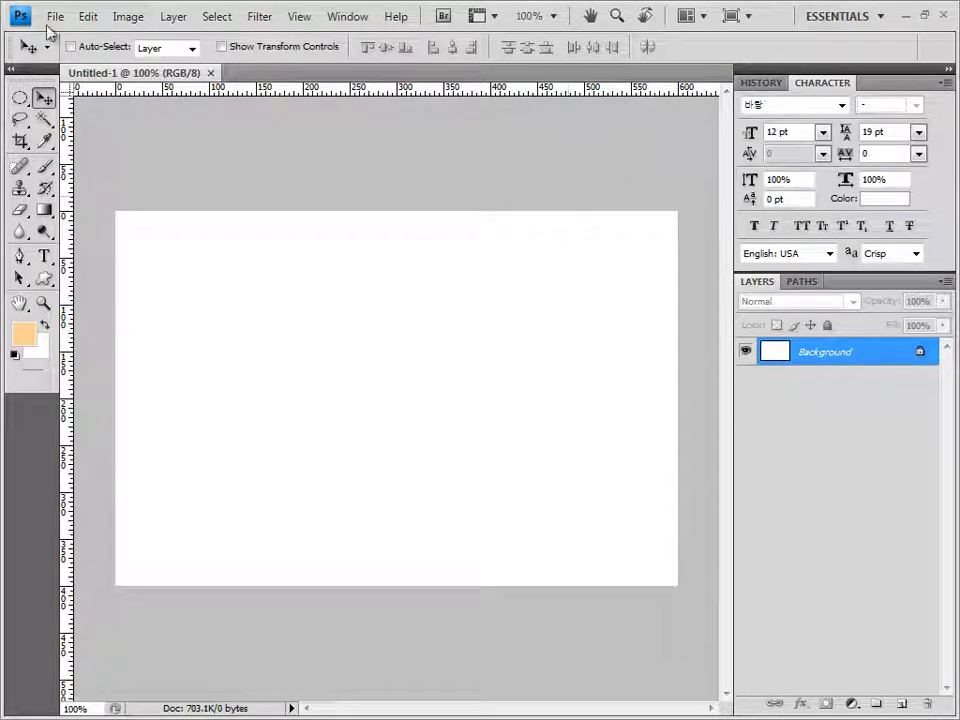
left_click_drag(150, 73, 220, 158)
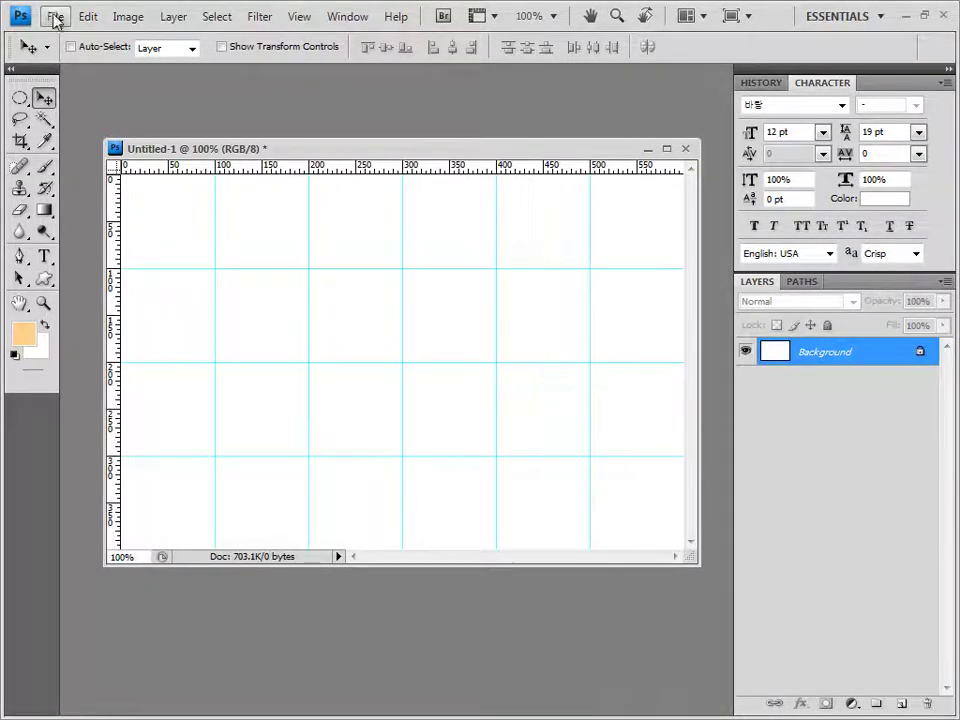
Save the new document as 4.psd in the GTQ folder in Photoshop format and reposition its window.
left_click(55, 17)
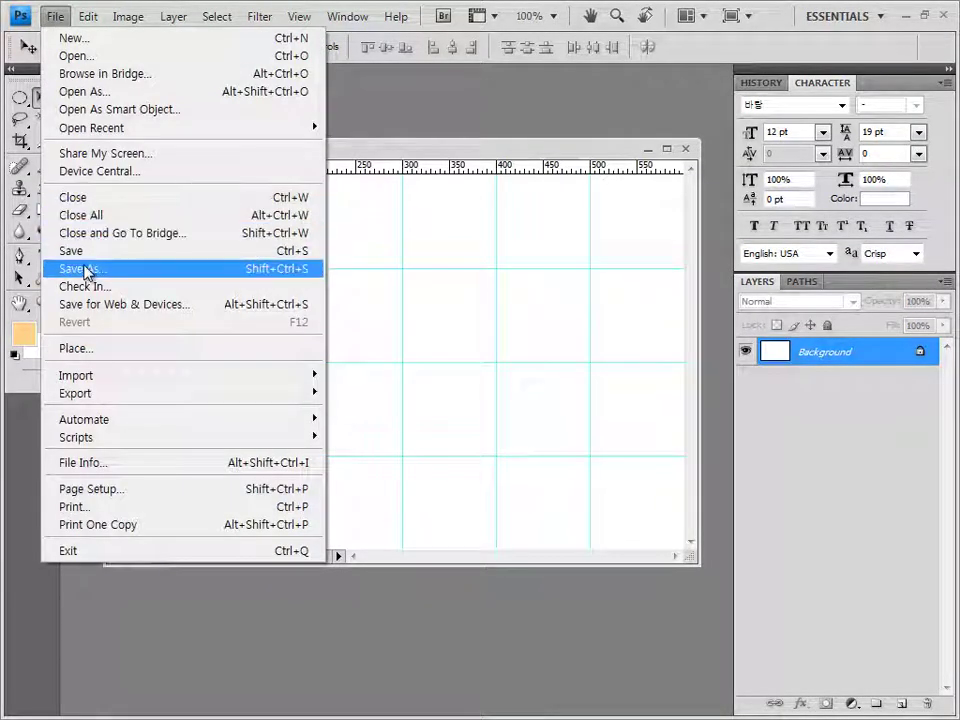
left_click(86, 271)
type("4")
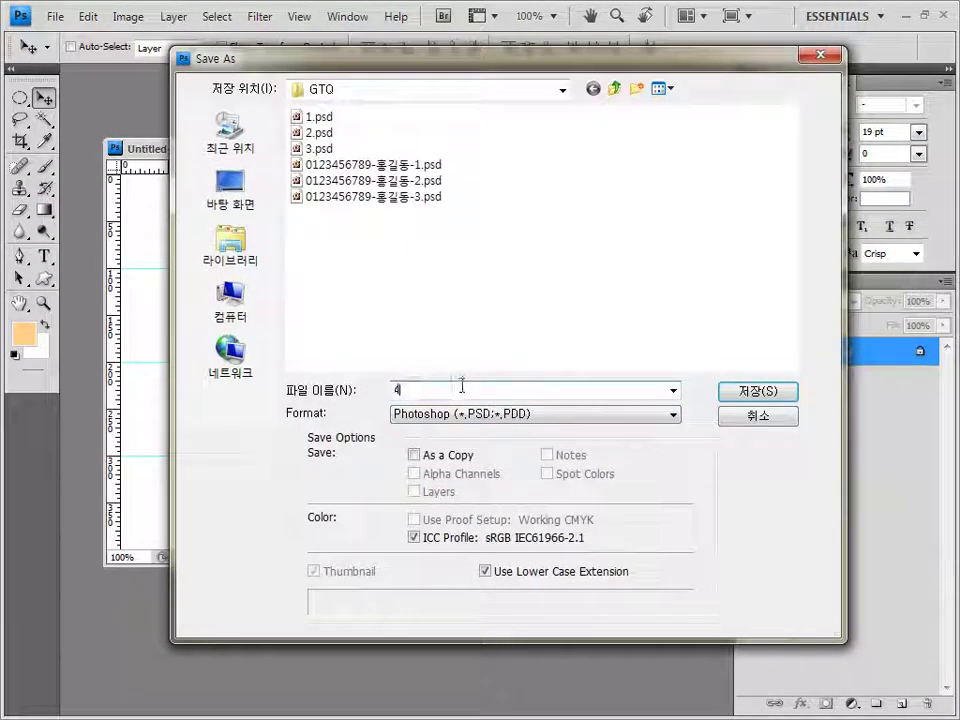
left_click(738, 392)
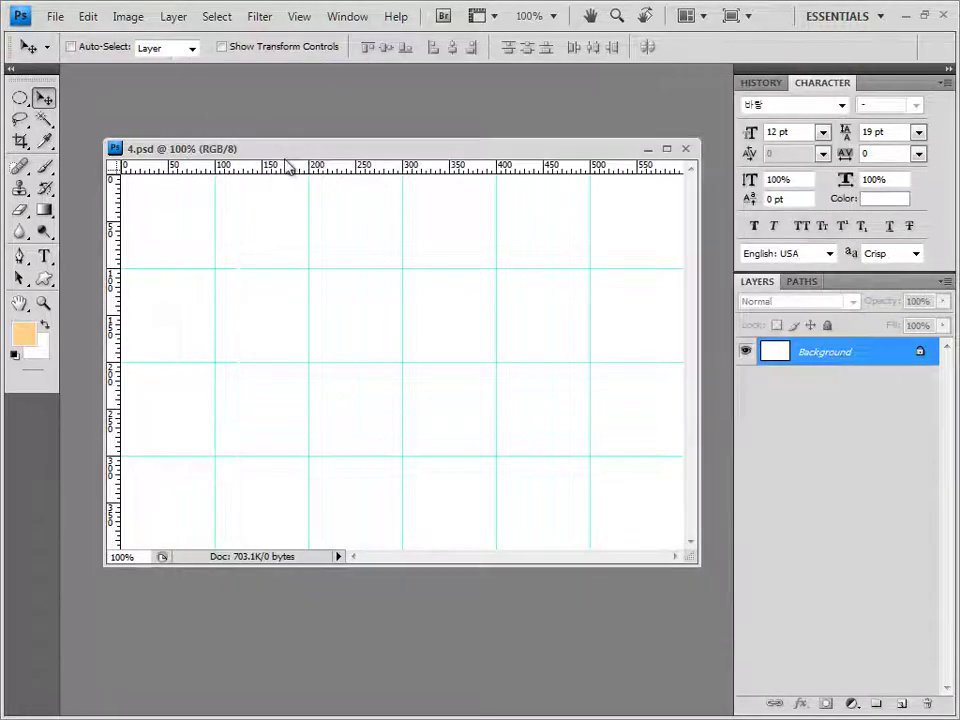
left_click_drag(302, 147, 300, 133)
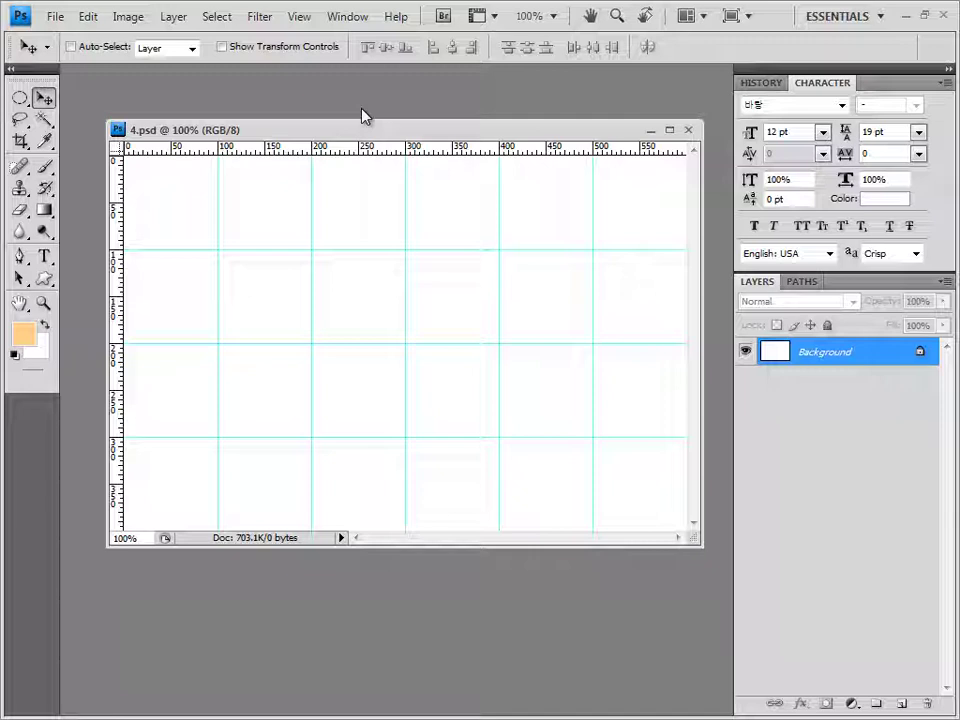
Set the foreground color to #ffcc00 and the background color to #fffe99.
left_click(28, 338)
left_click(618, 516)
double_click(600, 515)
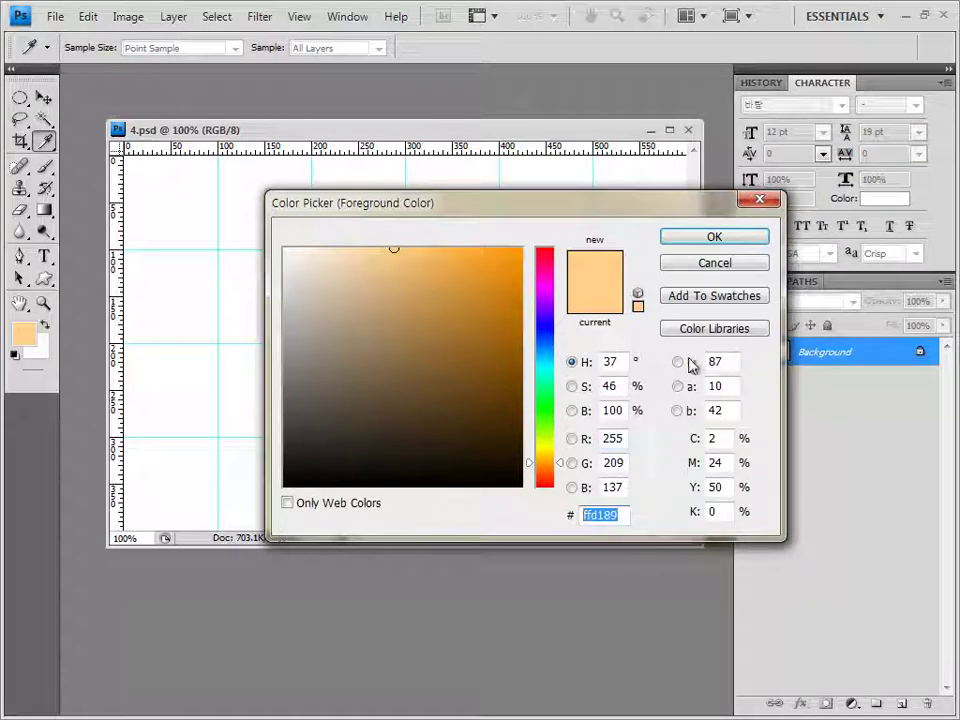
type("ffcc00")
left_click(724, 240)
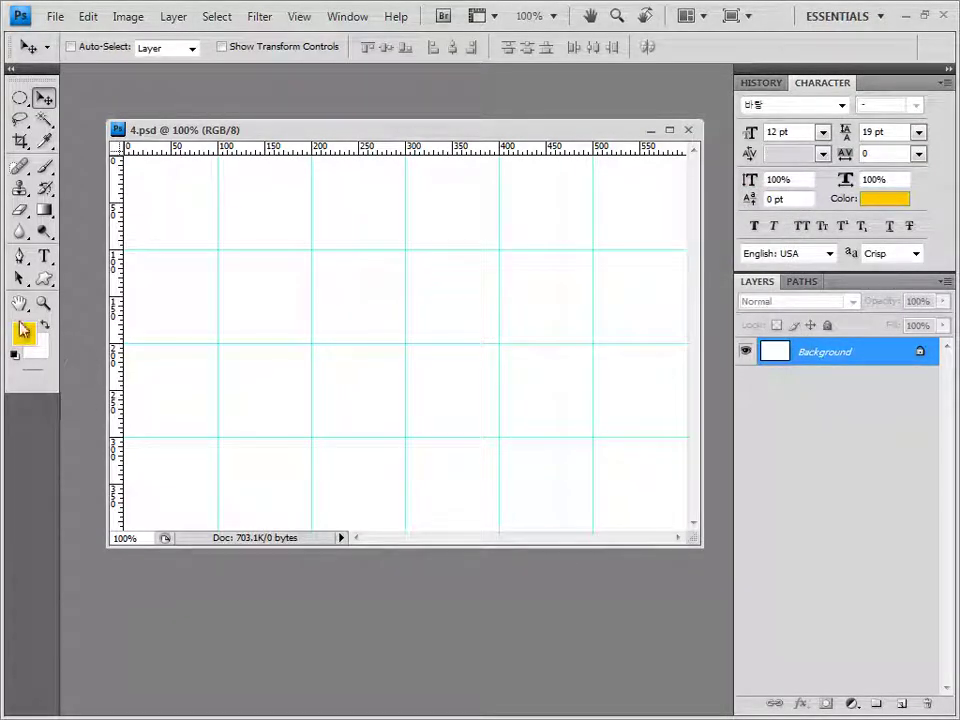
left_click(40, 348)
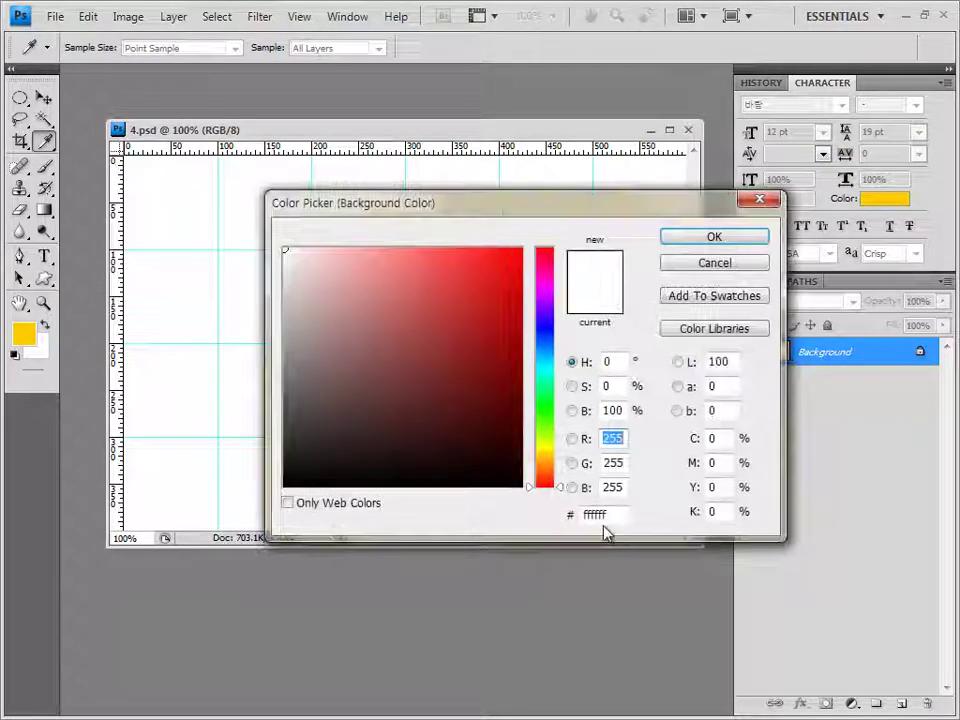
type("fffe99")
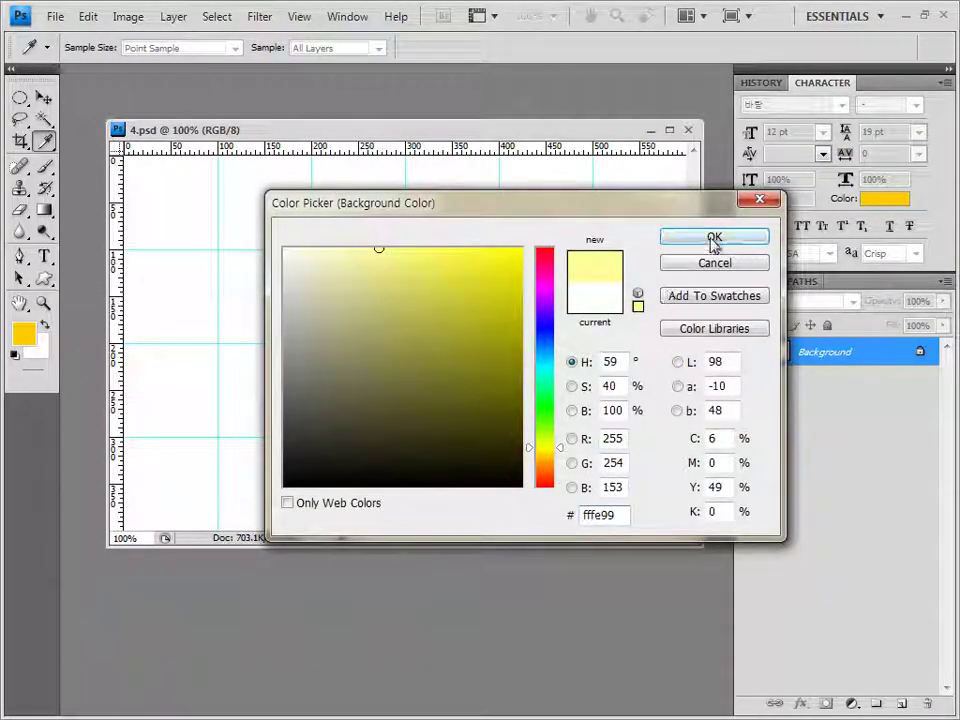
left_click(712, 238)
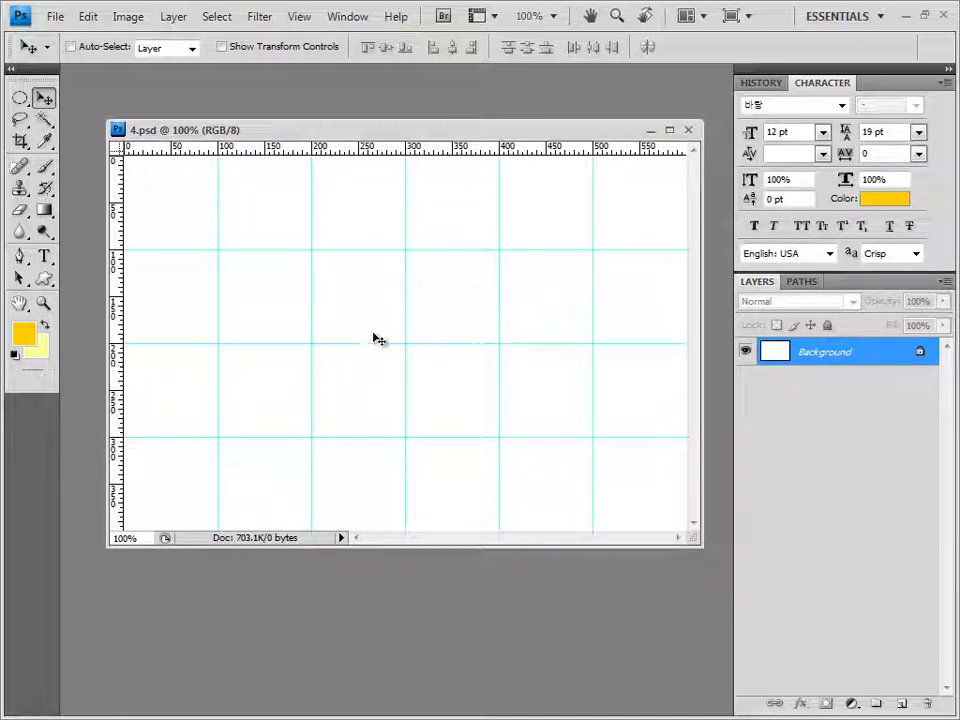
Fill the Background layer with a vertical linear gradient using the Foreground to Background preset, running from the upper to the lower canvas.
left_click(44, 211)
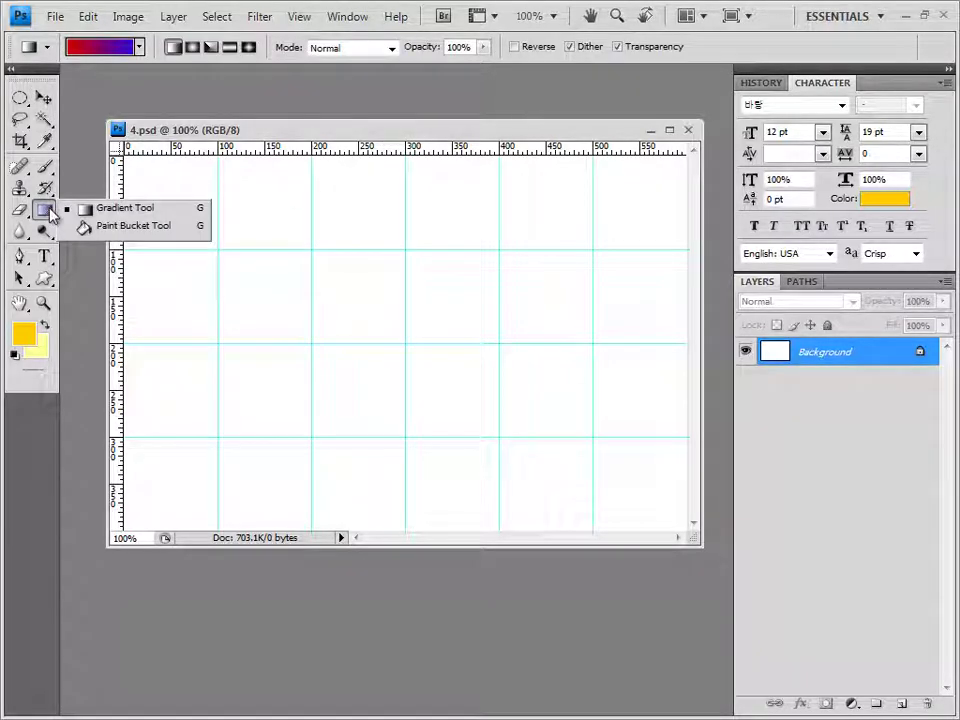
left_click(46, 210)
left_click(140, 47)
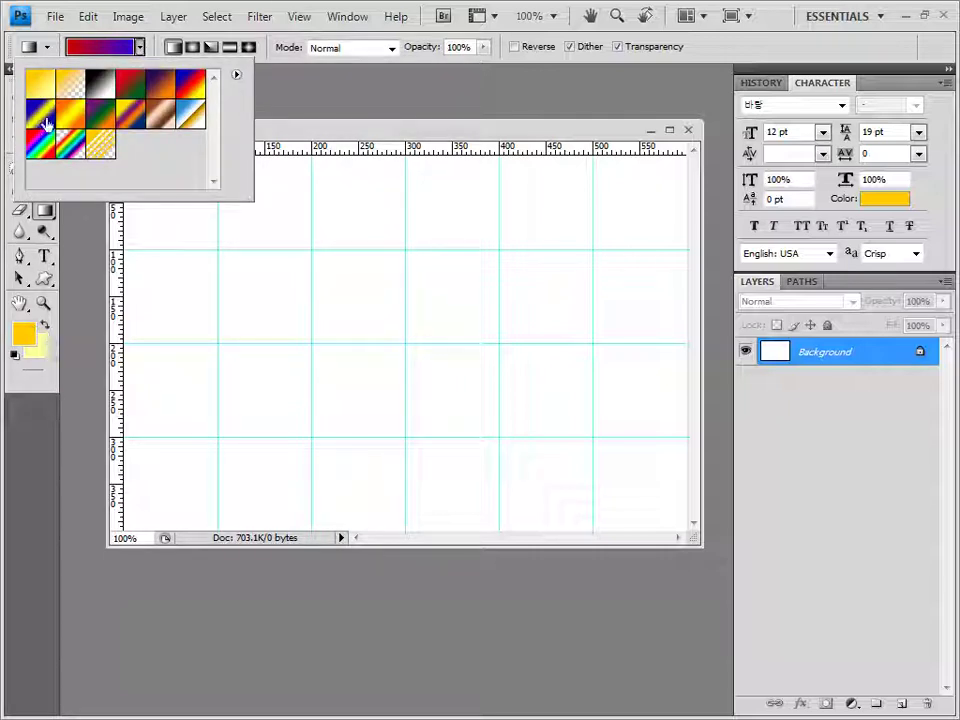
left_click(105, 47)
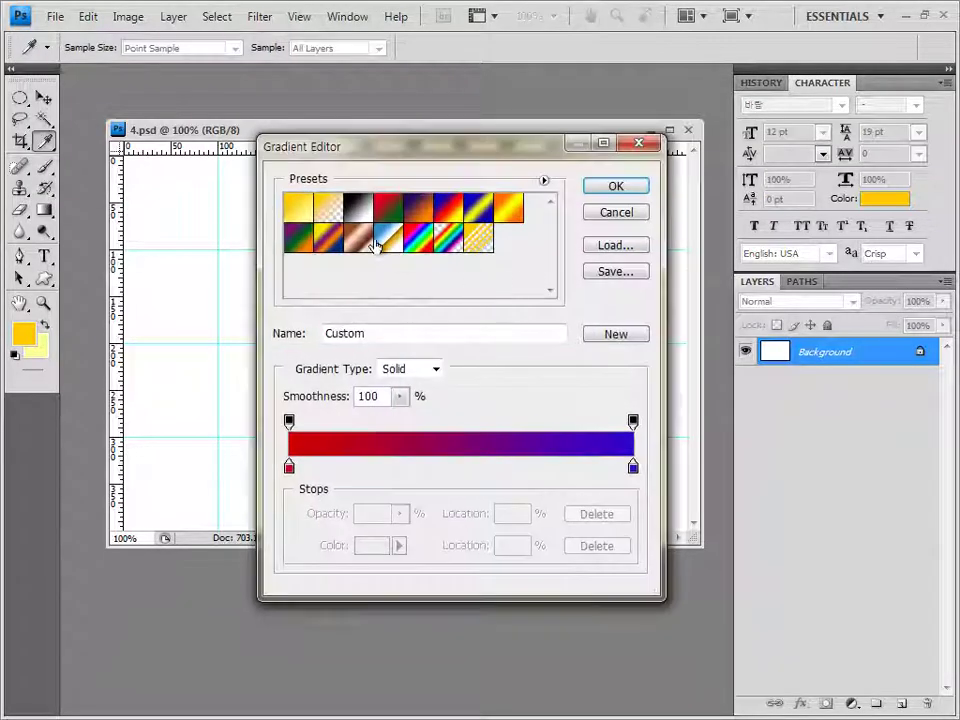
left_click(297, 210)
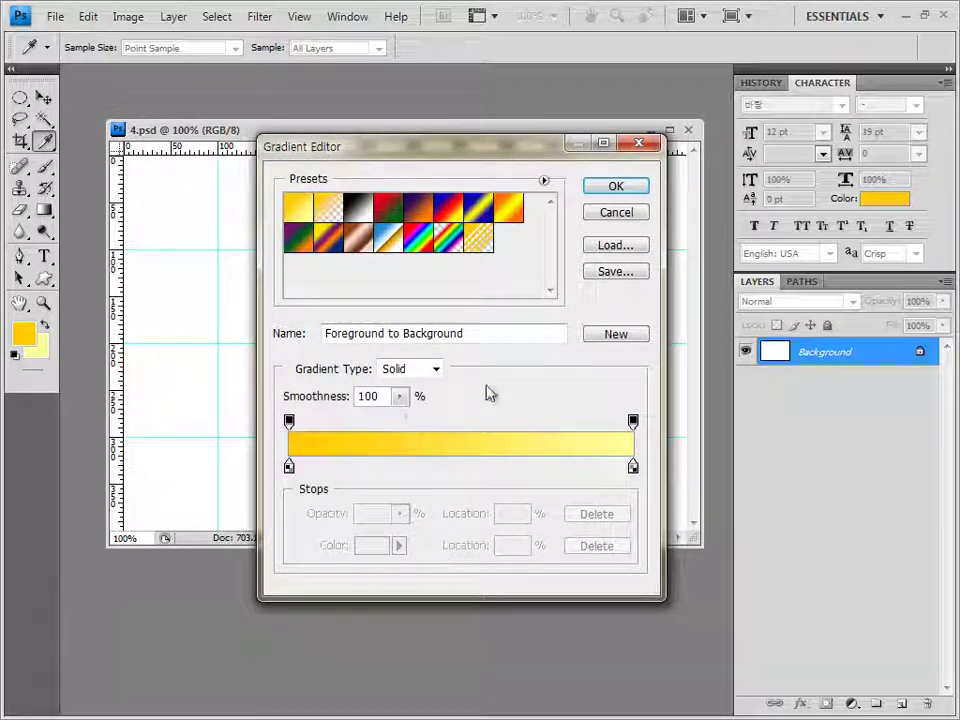
left_click(620, 190)
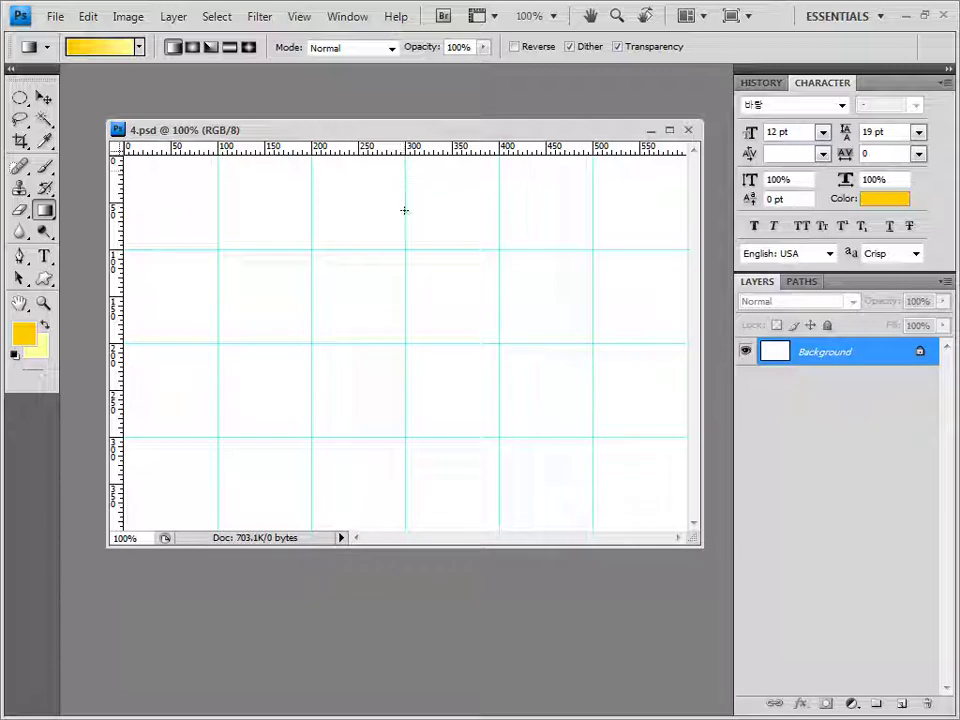
left_click_drag(403, 225, 403, 466)
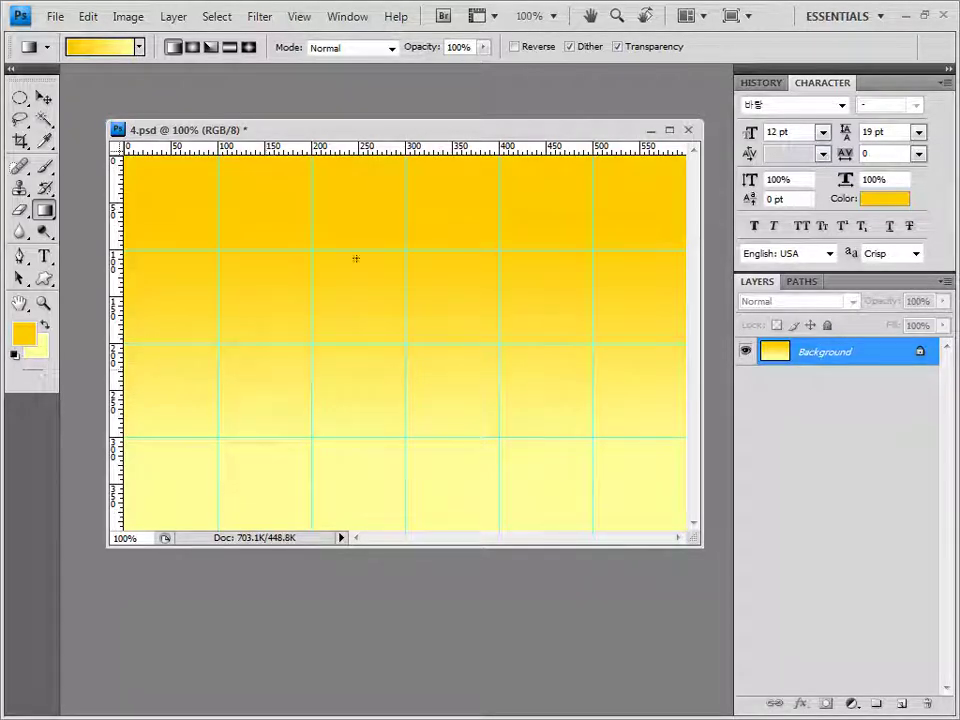
left_click_drag(409, 231, 404, 480)
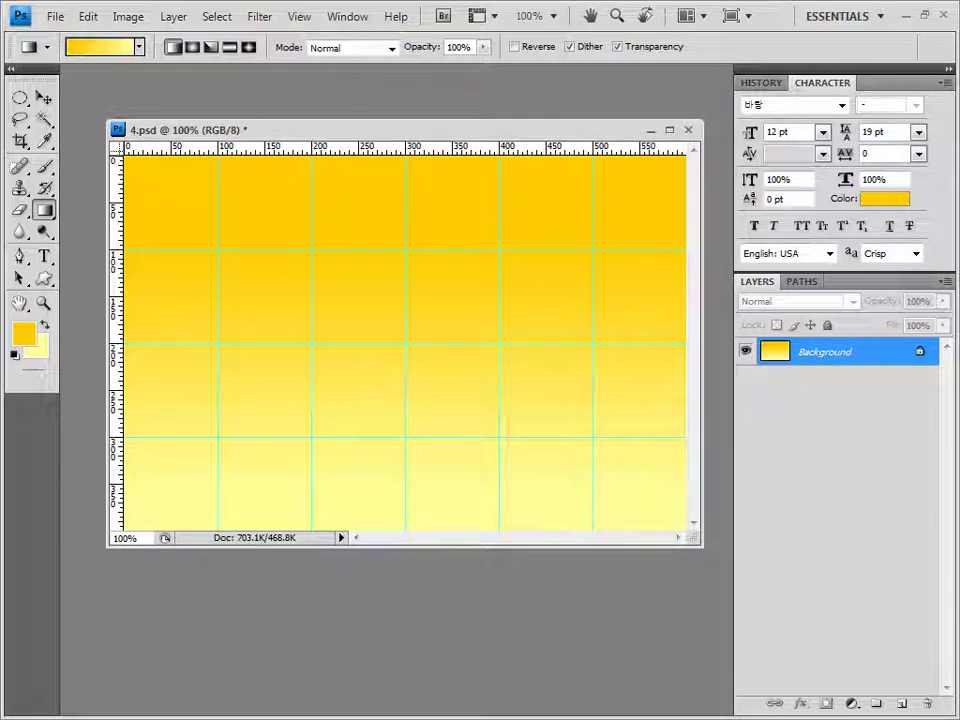
Open 1급-12.jpg from the 기출문제03 folder, paste its whole image into 4.psd as a new layer, and close the source file.
key("alt+Tab")
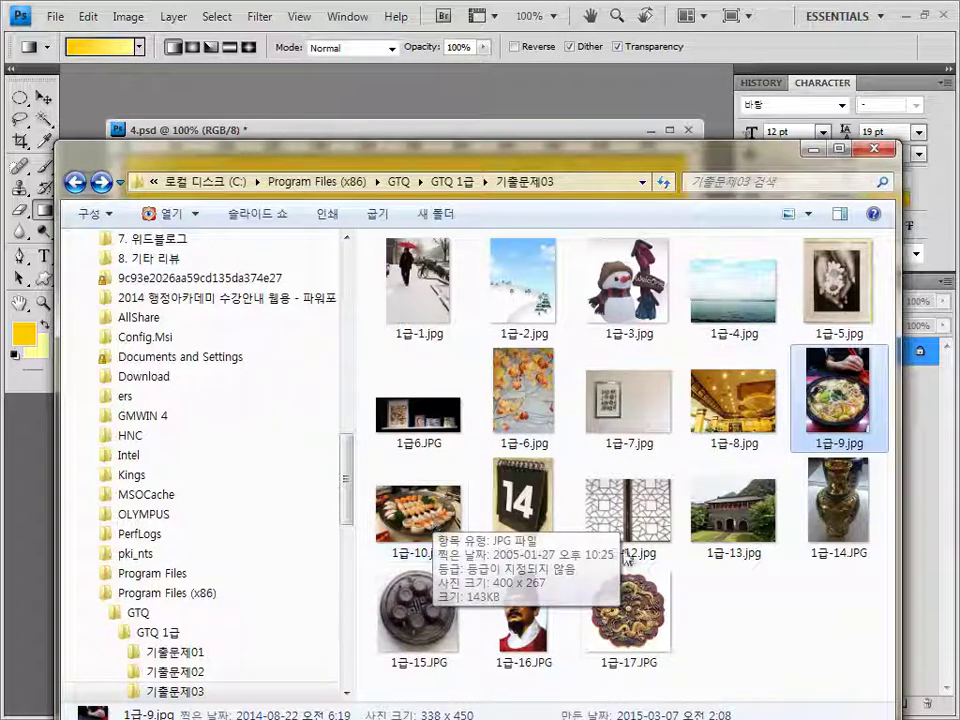
left_click_drag(627, 530, 505, 104)
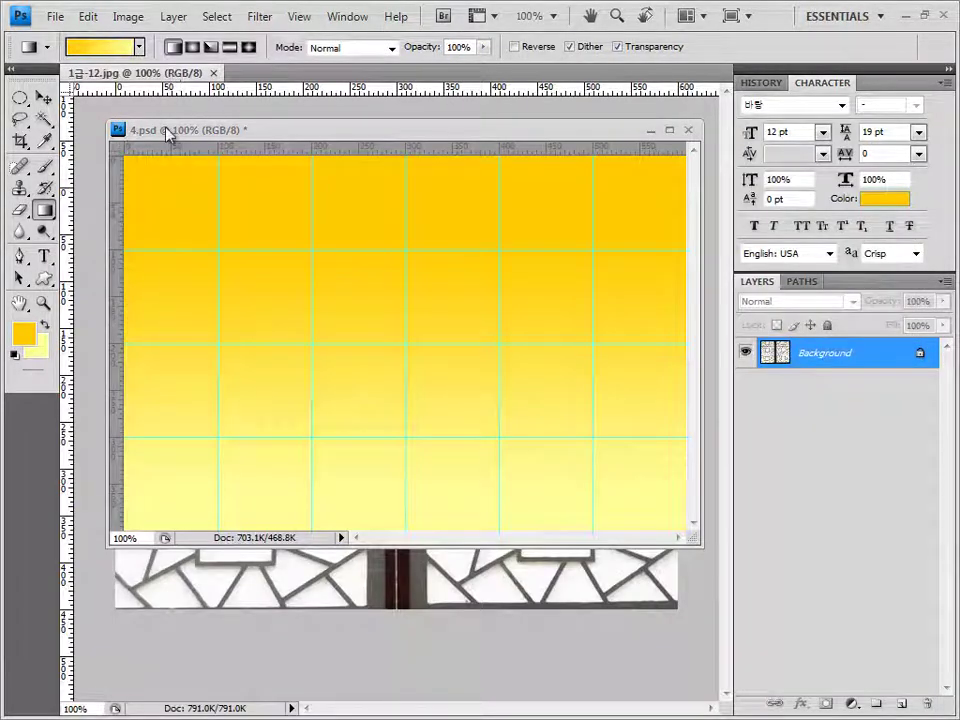
key("ctrl+a")
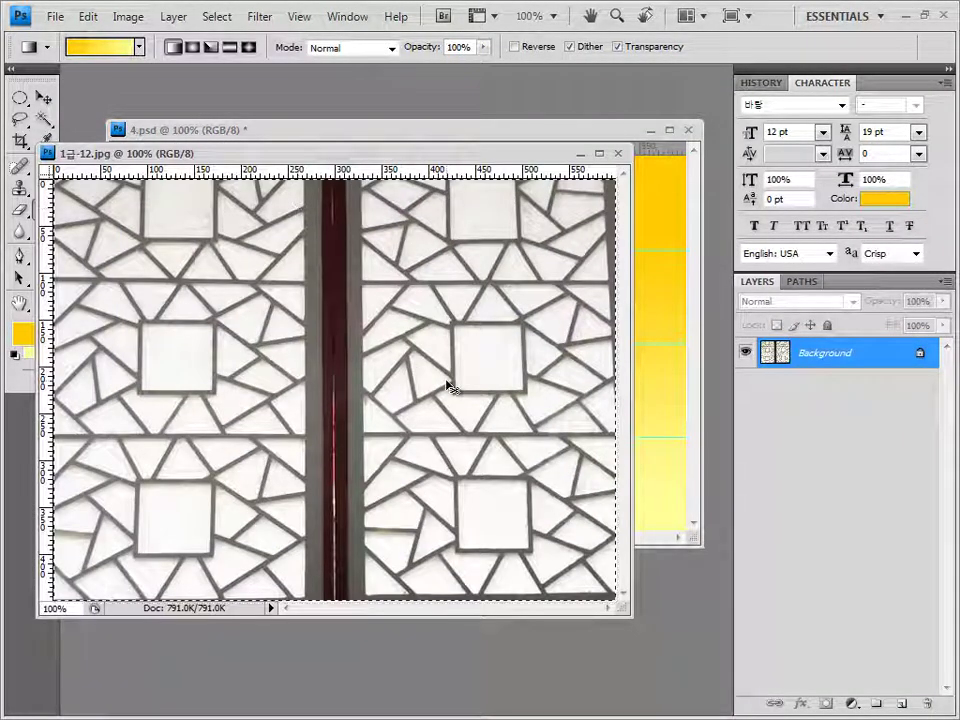
left_click(619, 154)
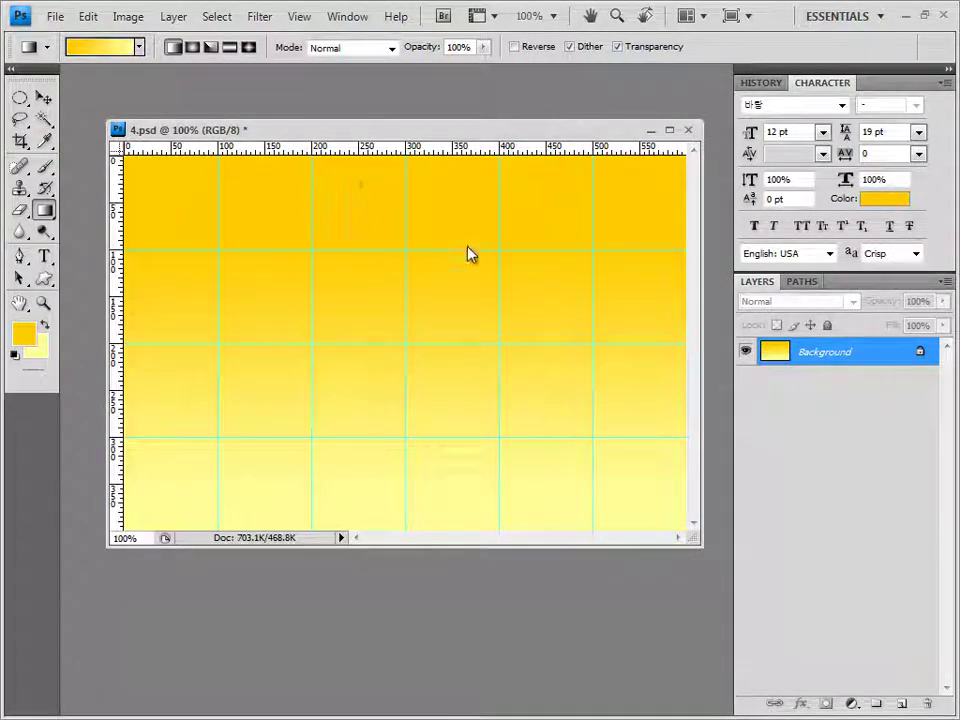
key("ctrl+v")
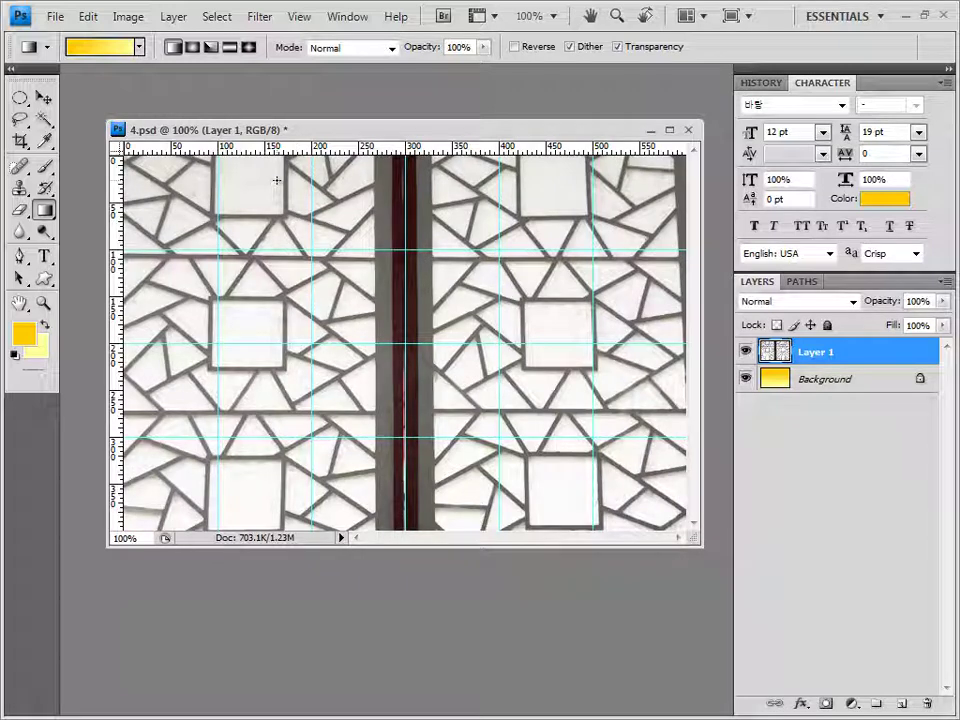
Set the pasted lattice layer's blending mode to Overlay and add a layer mask to it.
left_click(803, 312)
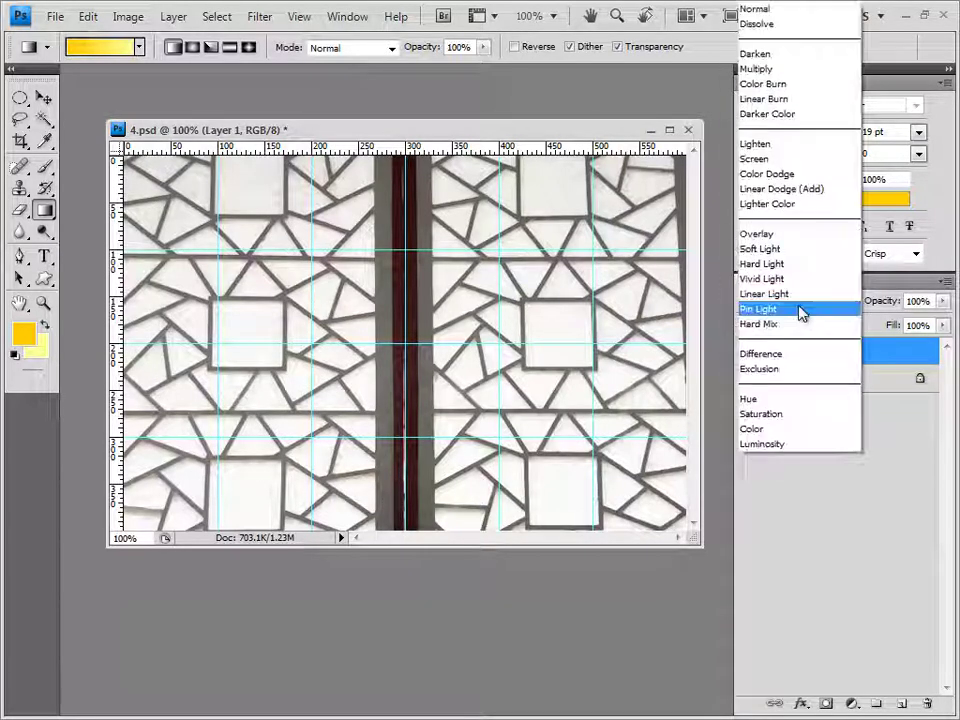
left_click(785, 238)
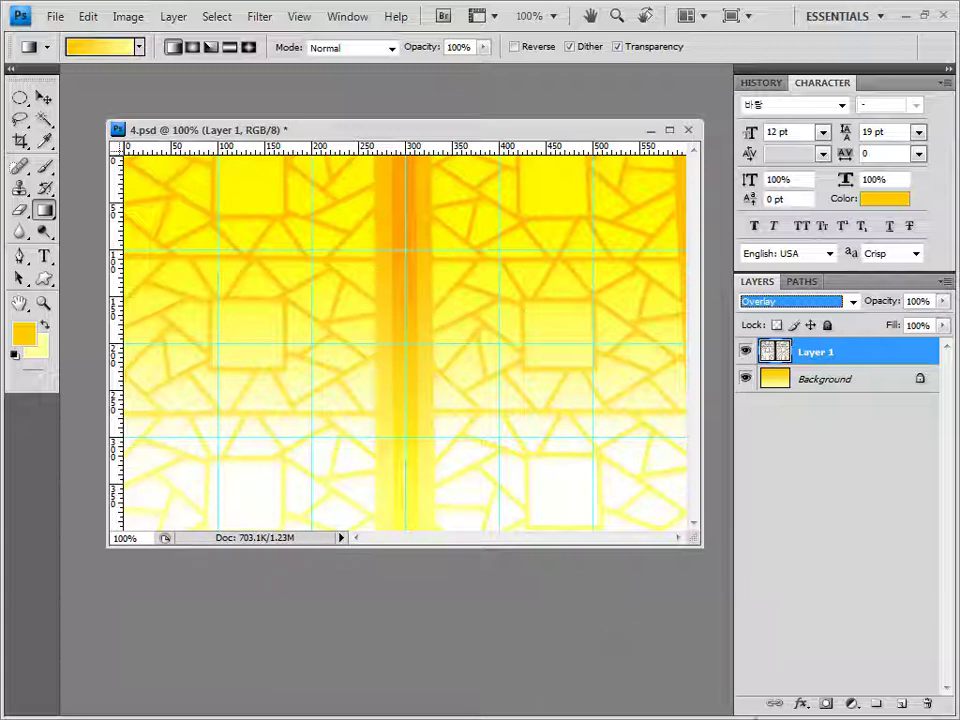
left_click(826, 705)
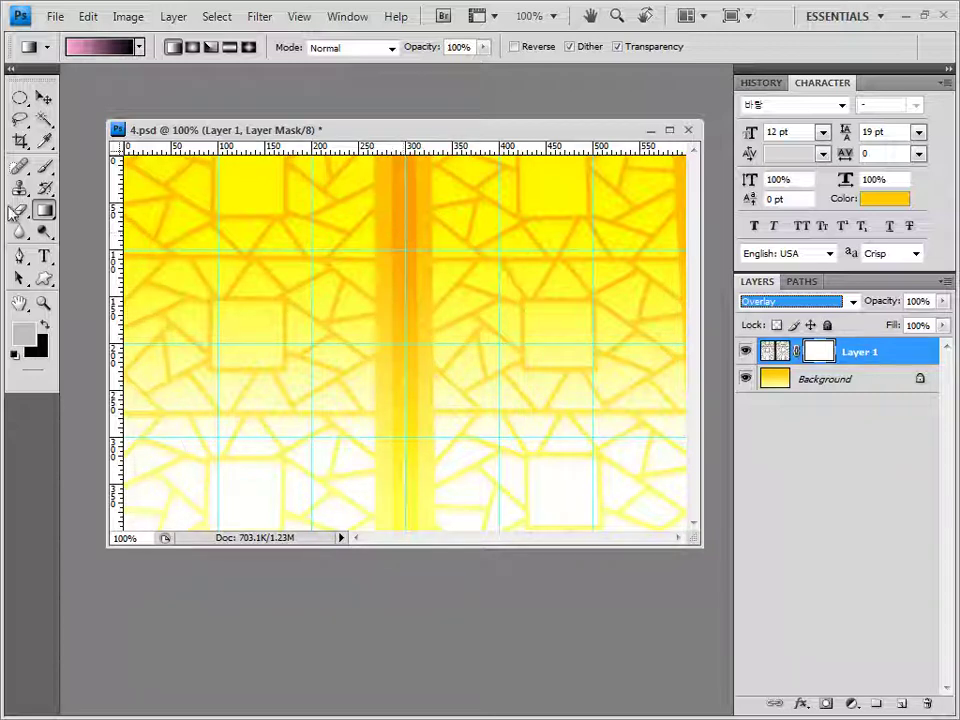
Fill the lattice layer's mask with a vertical black-to-white linear gradient, drawn downward through the middle of the canvas.
left_click(140, 47)
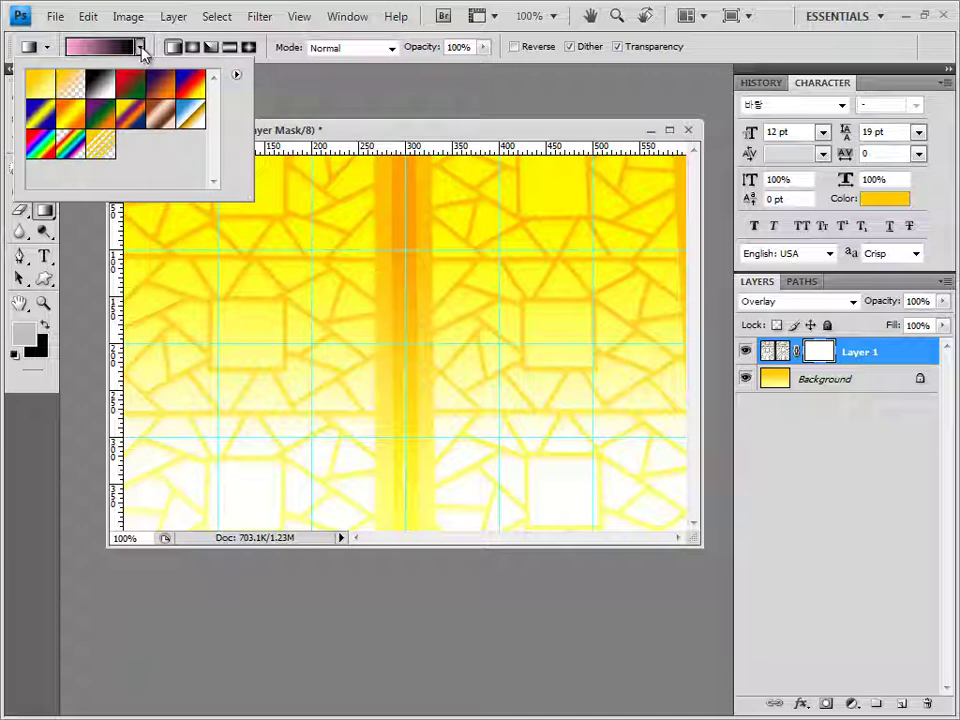
left_click(103, 88)
left_click(734, 44)
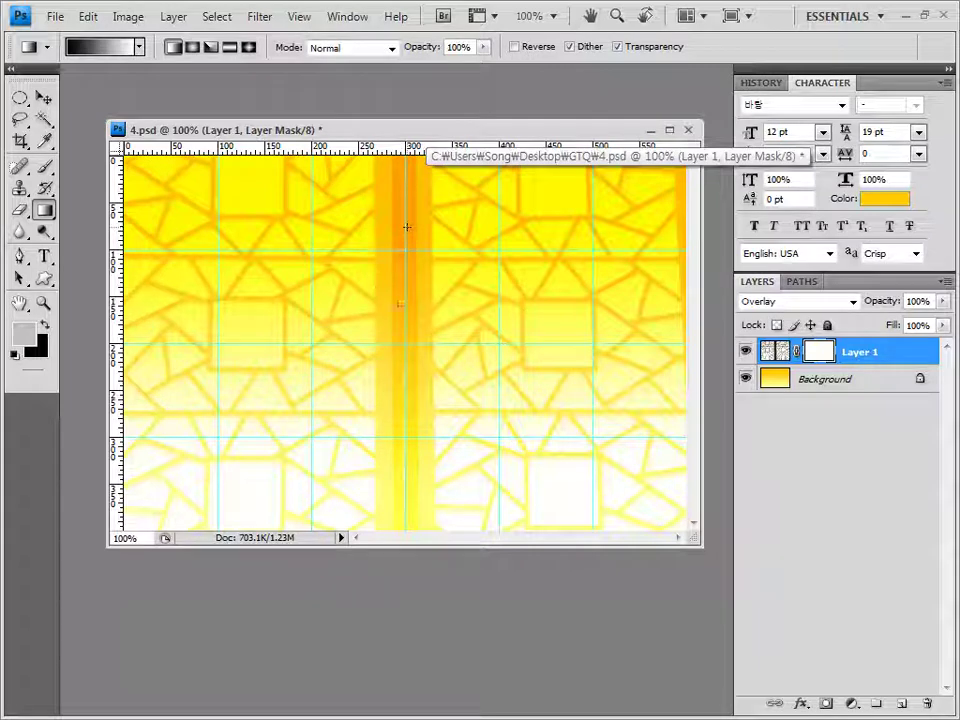
left_click_drag(407, 227, 403, 458)
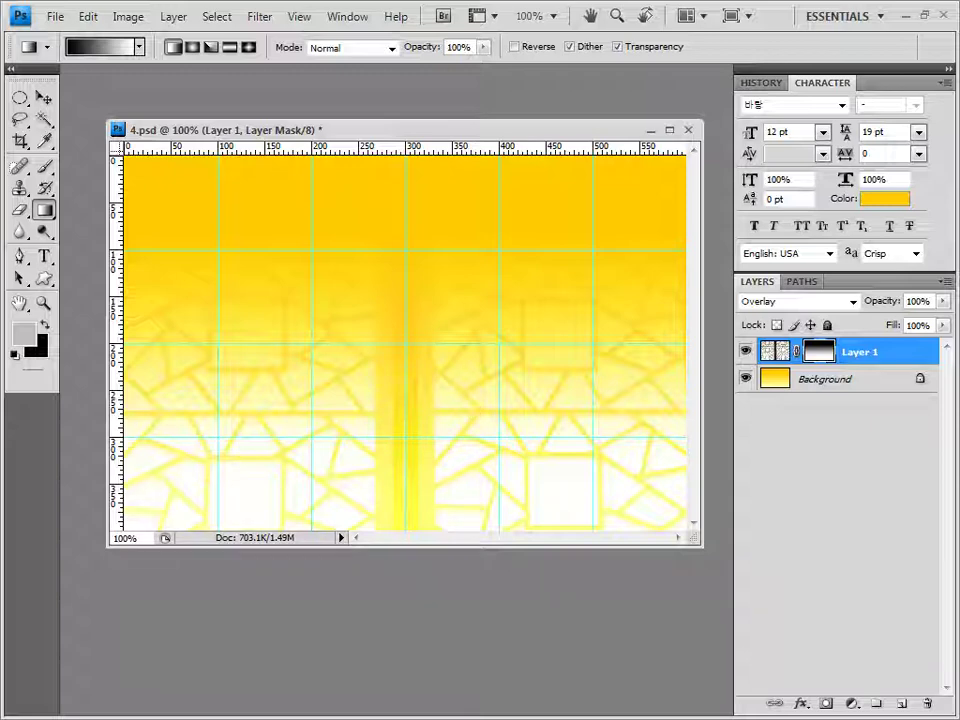
Open 1급-13.jpg from the 기출문제03 folder, paste its whole image into 4.psd as a new layer, and close the source file.
key("alt+Tab")
left_click_drag(735, 536, 414, 100)
left_click_drag(121, 73, 111, 160)
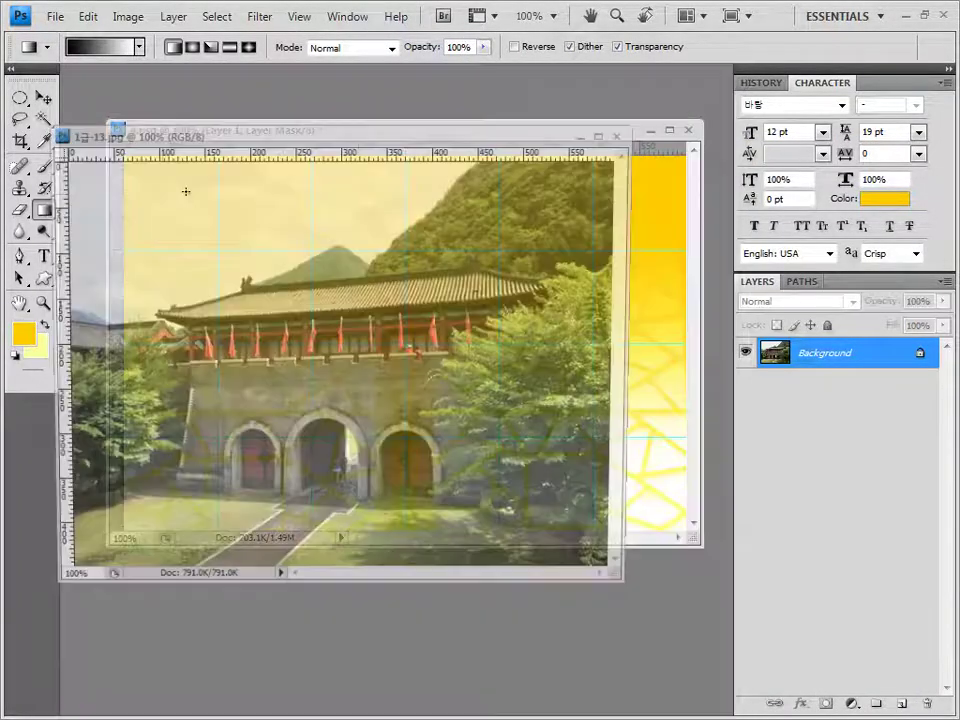
left_click_drag(185, 191, 221, 154)
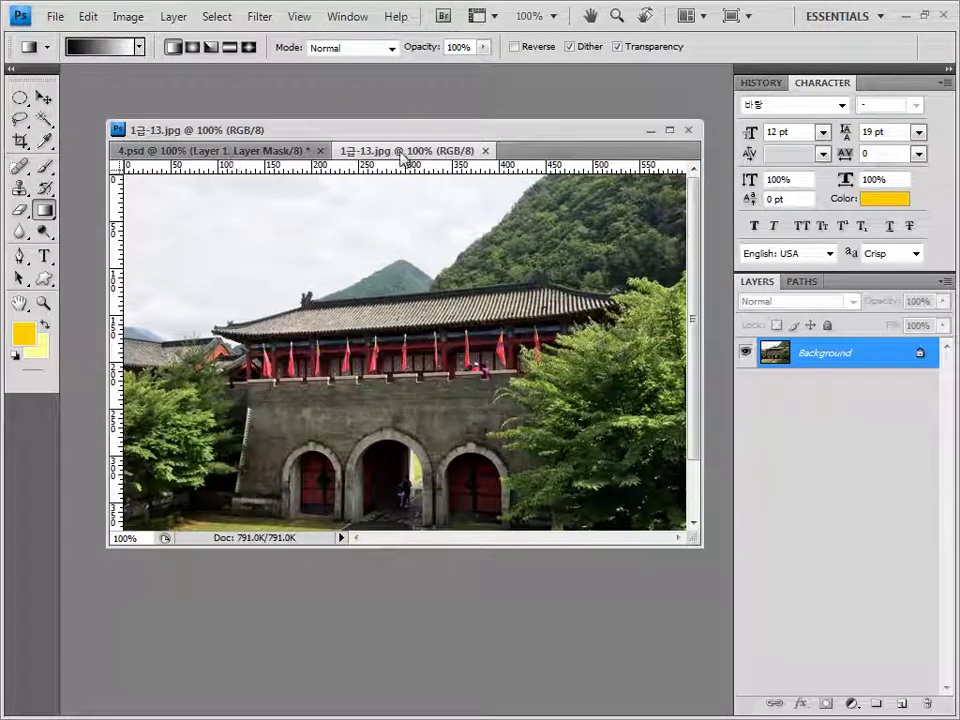
left_click_drag(403, 157, 262, 251)
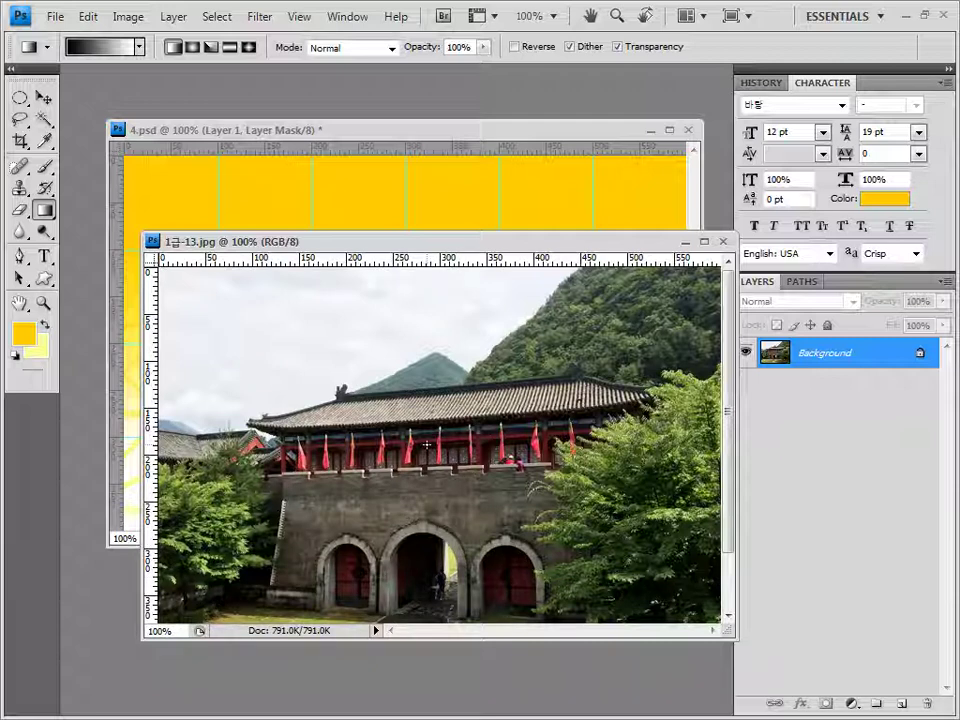
key("ctrl+a")
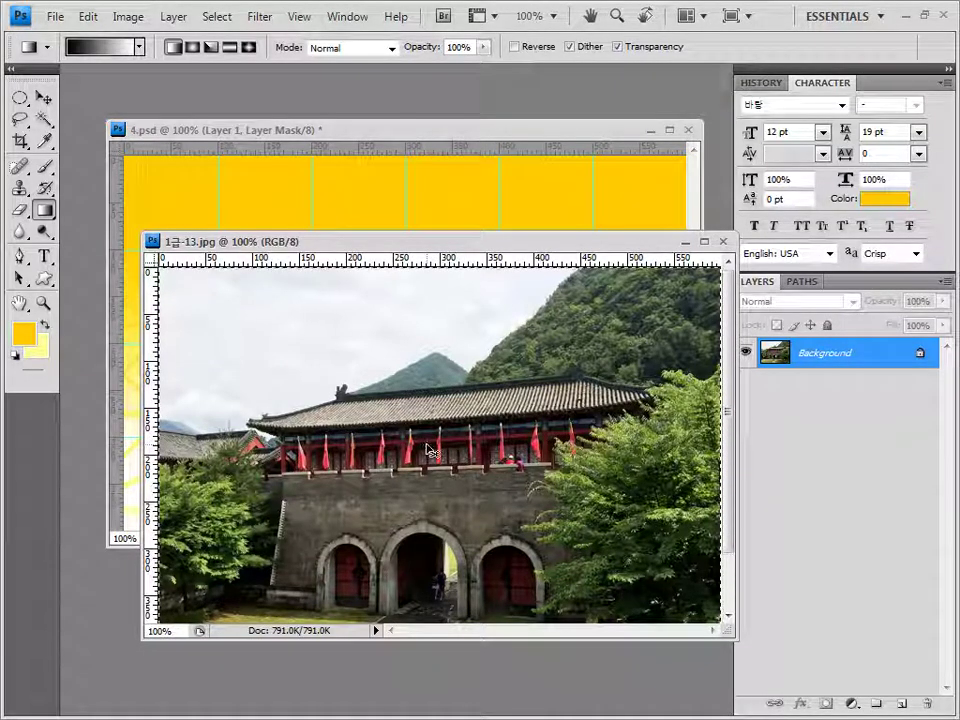
left_click(723, 241)
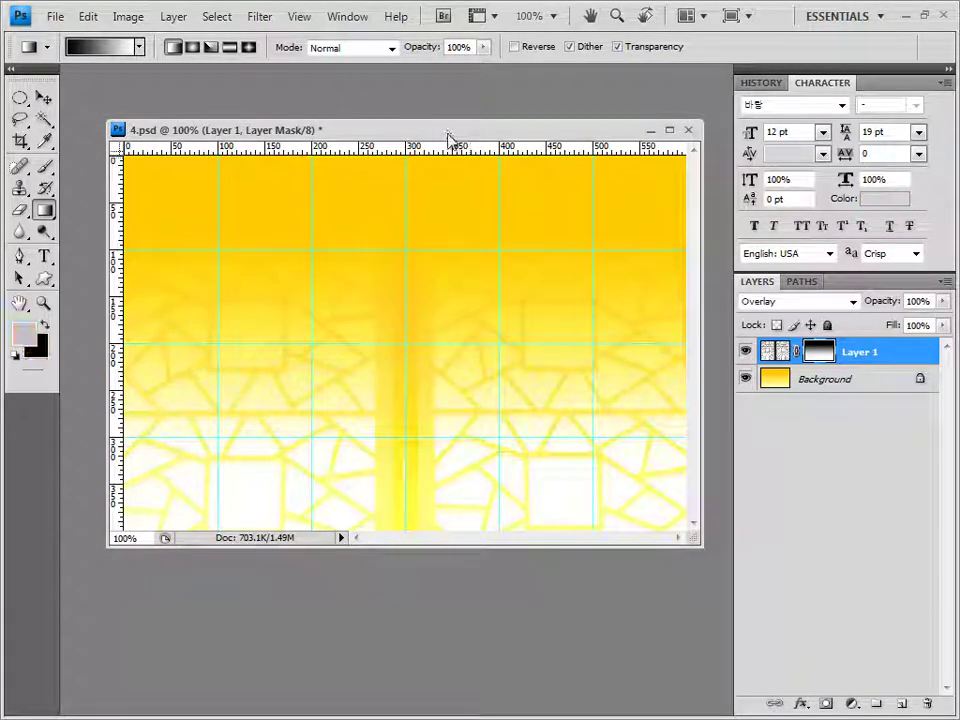
key("ctrl+v")
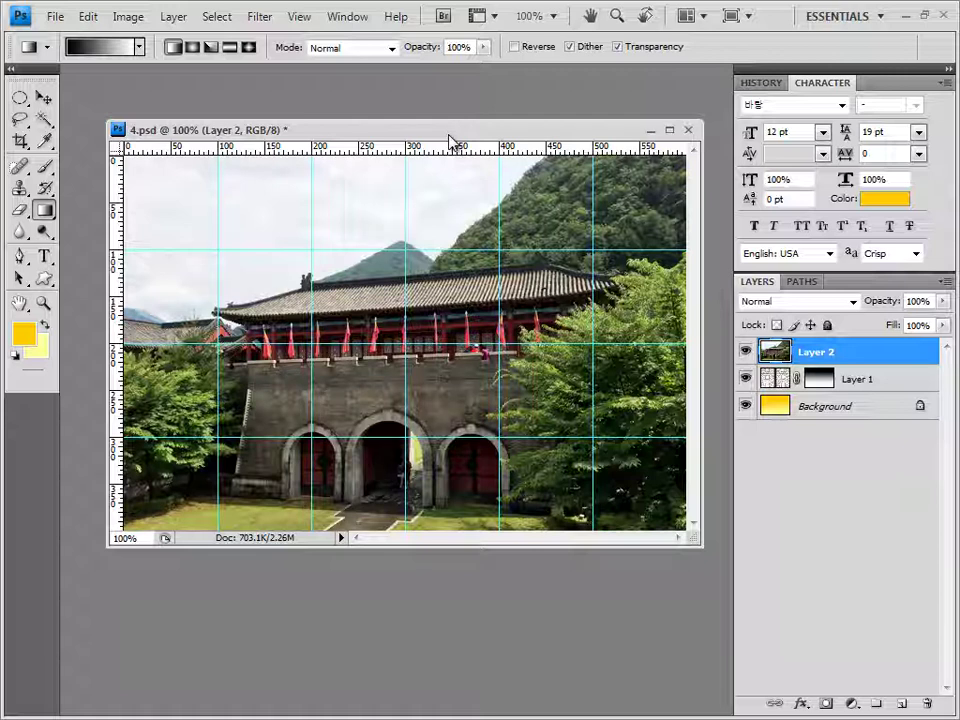
Apply the Facet filter from the Pixelate group to the pasted gate photo layer.
left_click(261, 20)
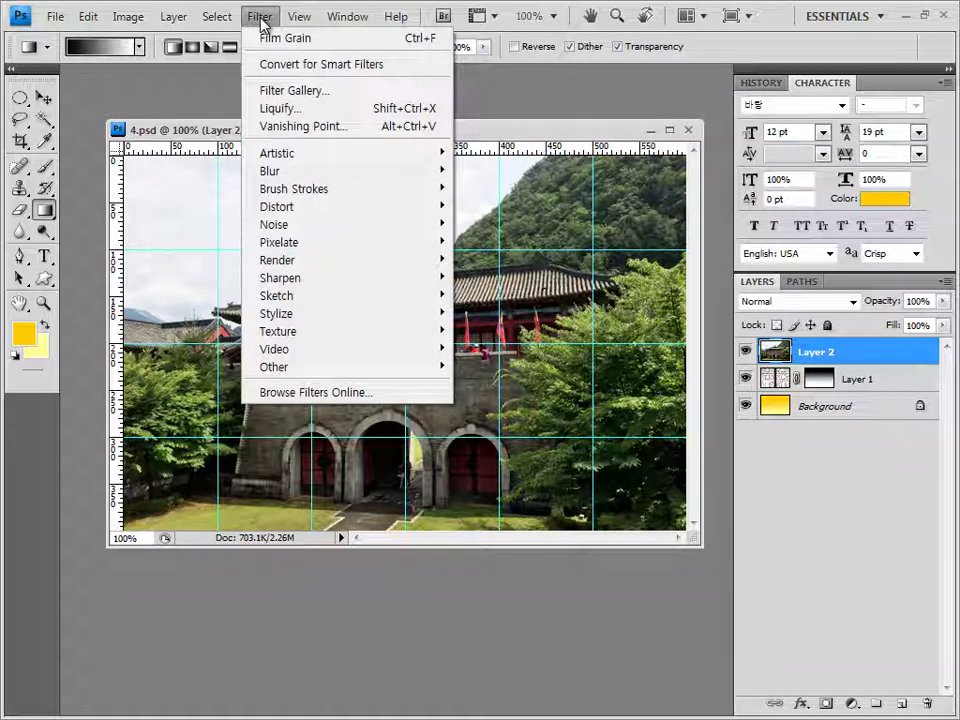
mouse_move(313, 255)
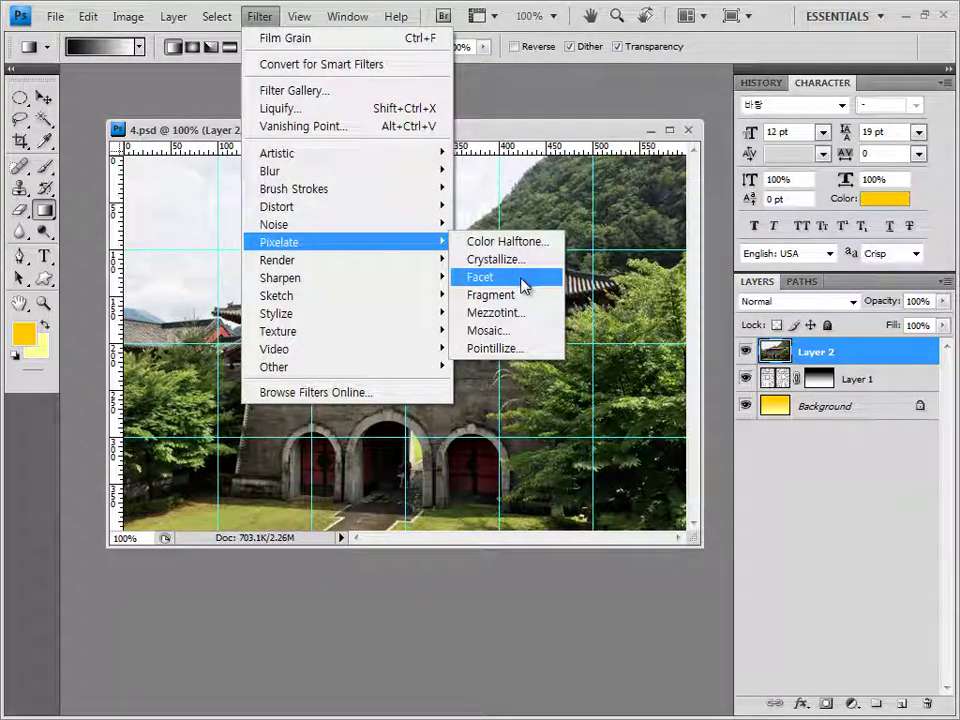
left_click(524, 286)
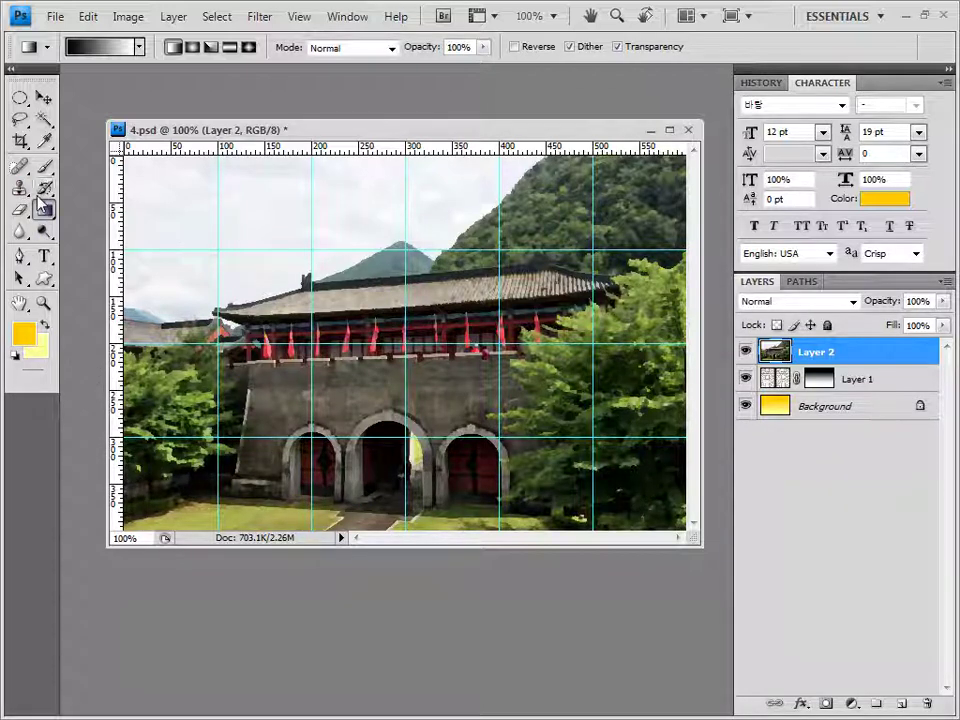
Add a layer mask to the gate photo layer and fill it with a reversed black-and-white radial gradient from the roof's left half outward.
left_click(141, 52)
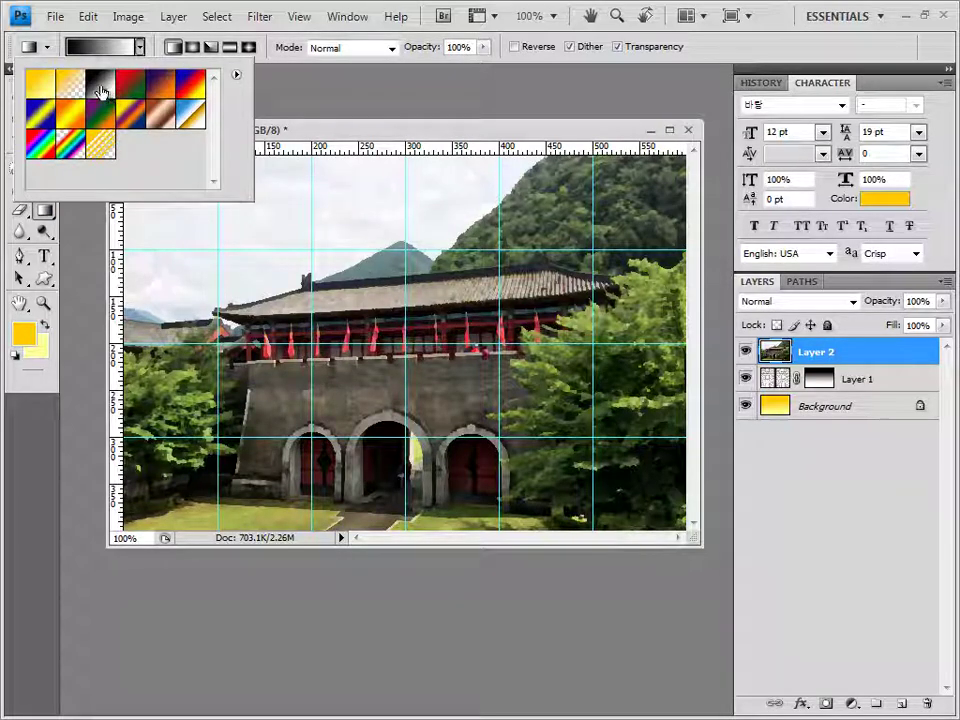
left_click(299, 131)
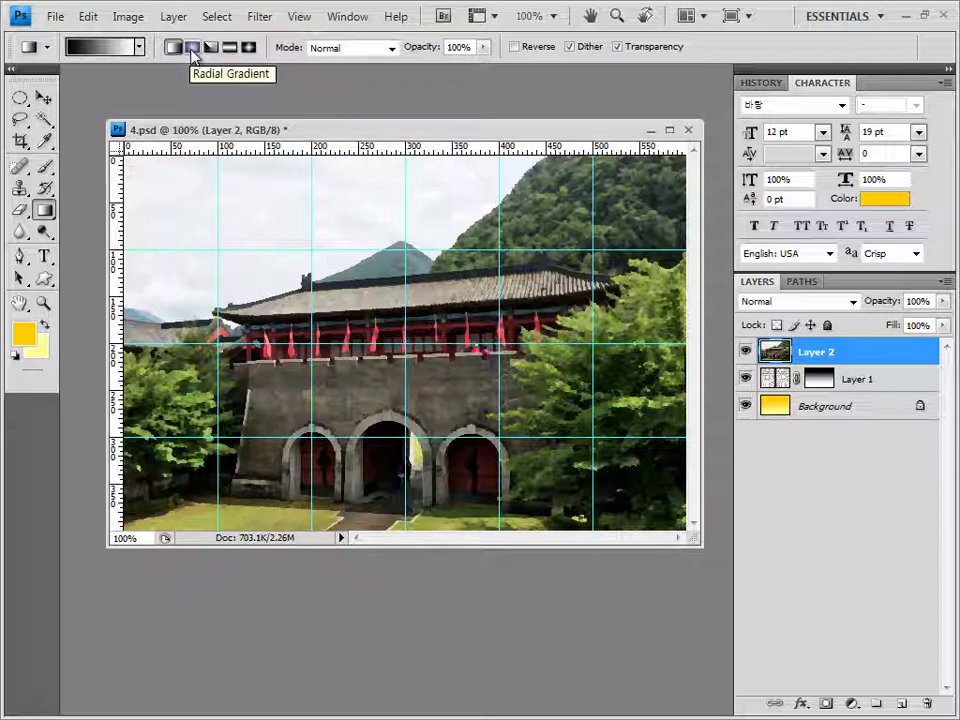
left_click(191, 48)
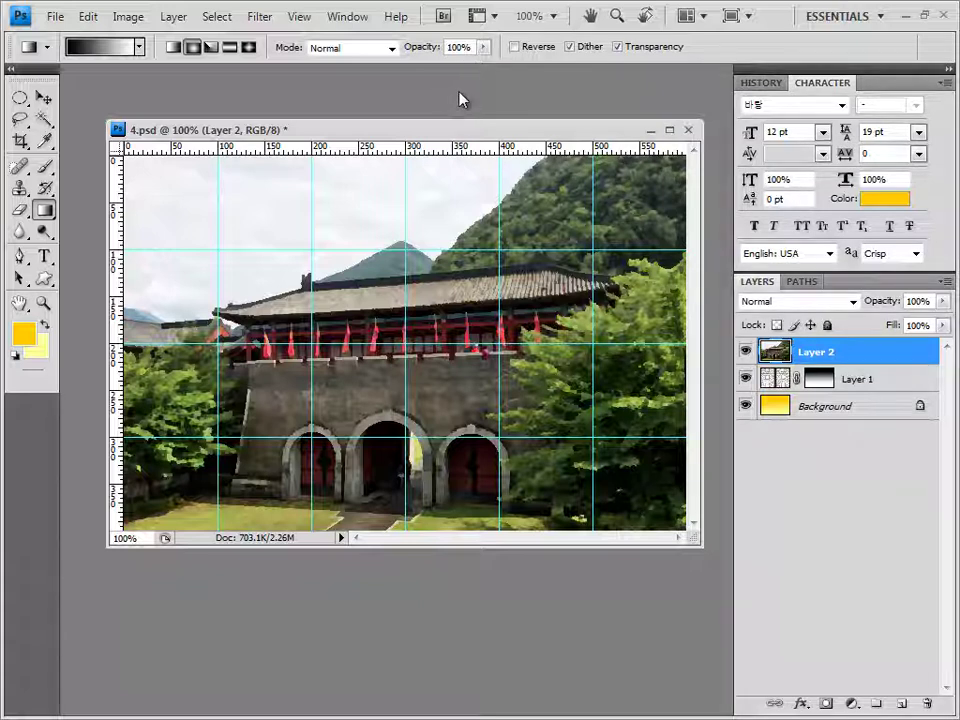
left_click(514, 47)
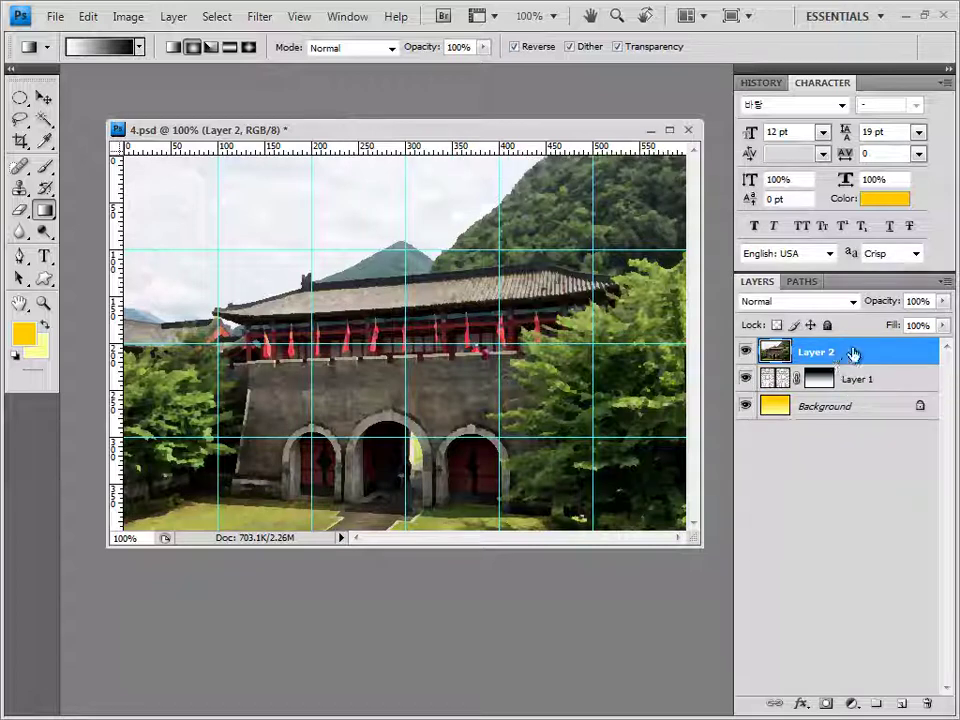
left_click(827, 705)
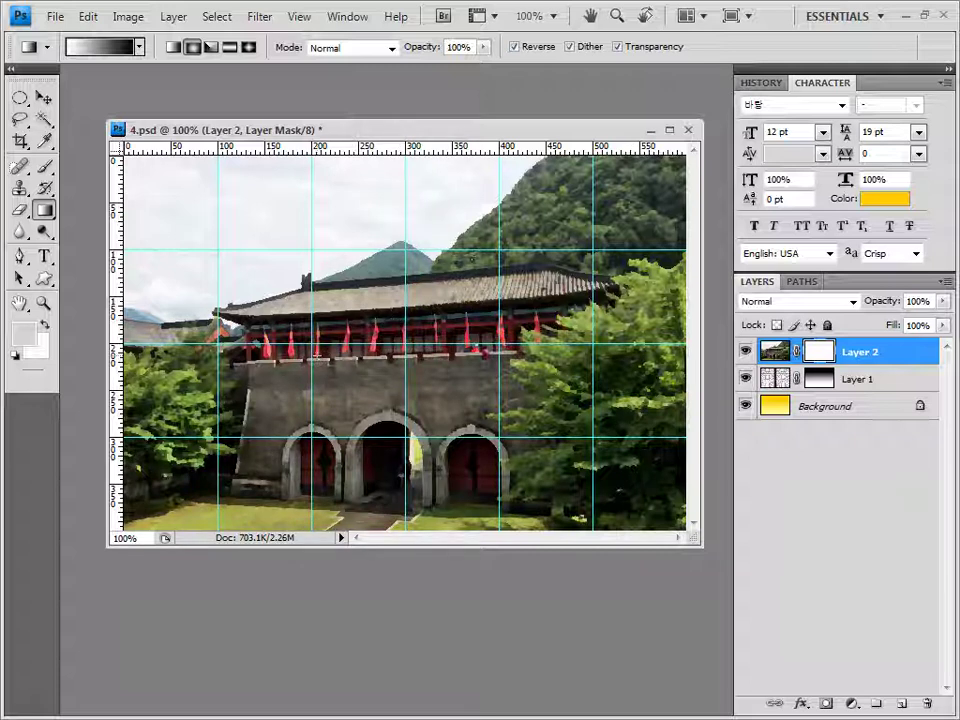
left_click_drag(317, 356, 514, 216)
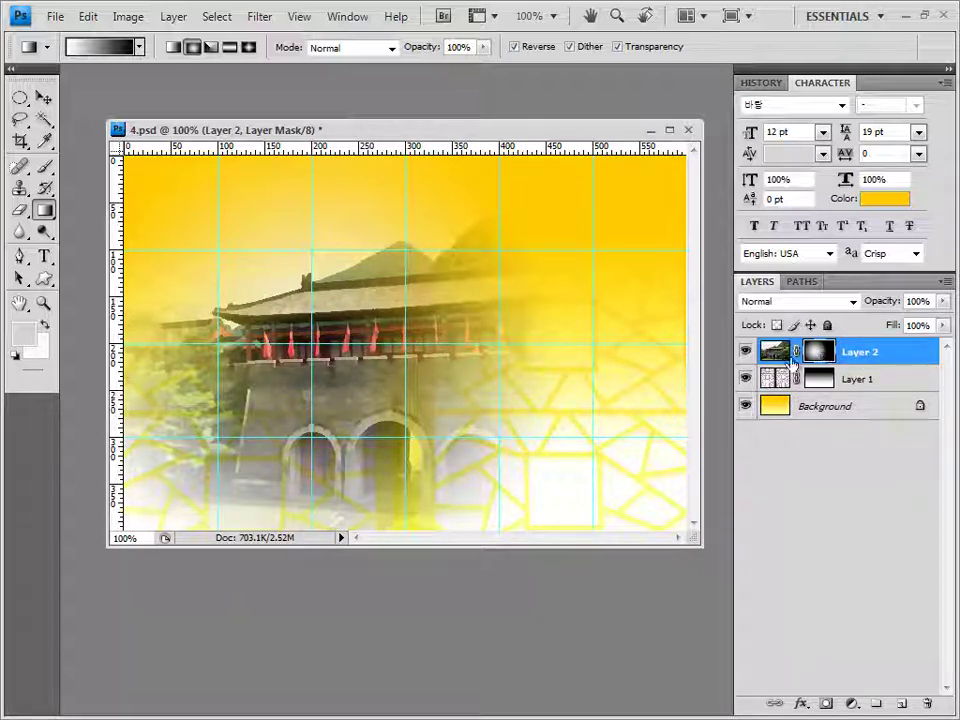
key("ctrl+z")
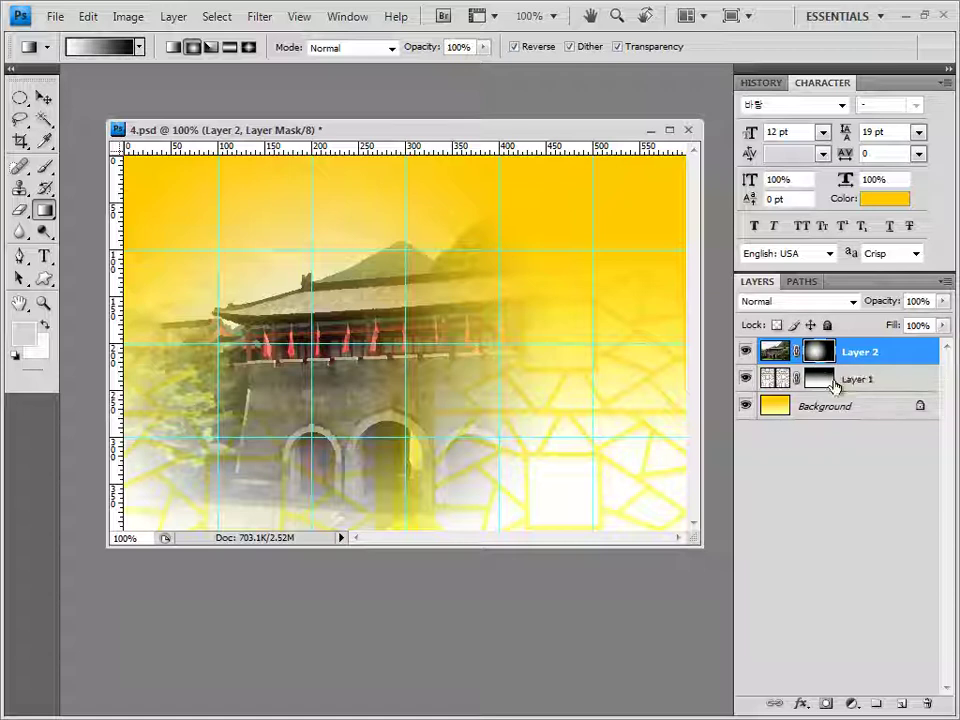
Set the masked gate photo layer's blending mode to Overlay.
left_click(851, 301)
left_click(790, 236)
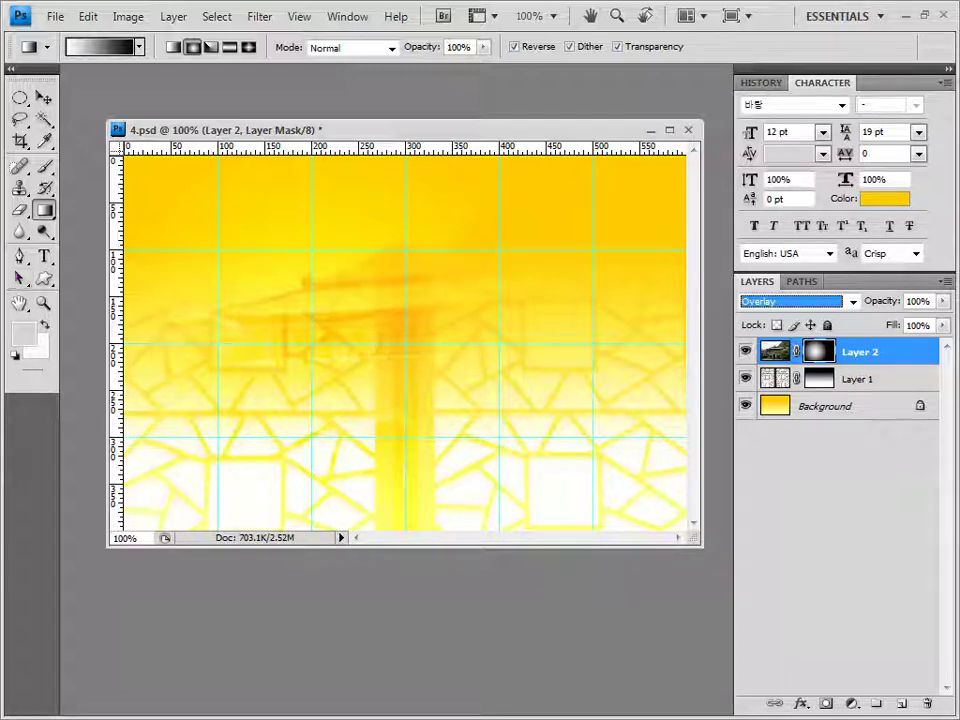
key("alt+Tab")
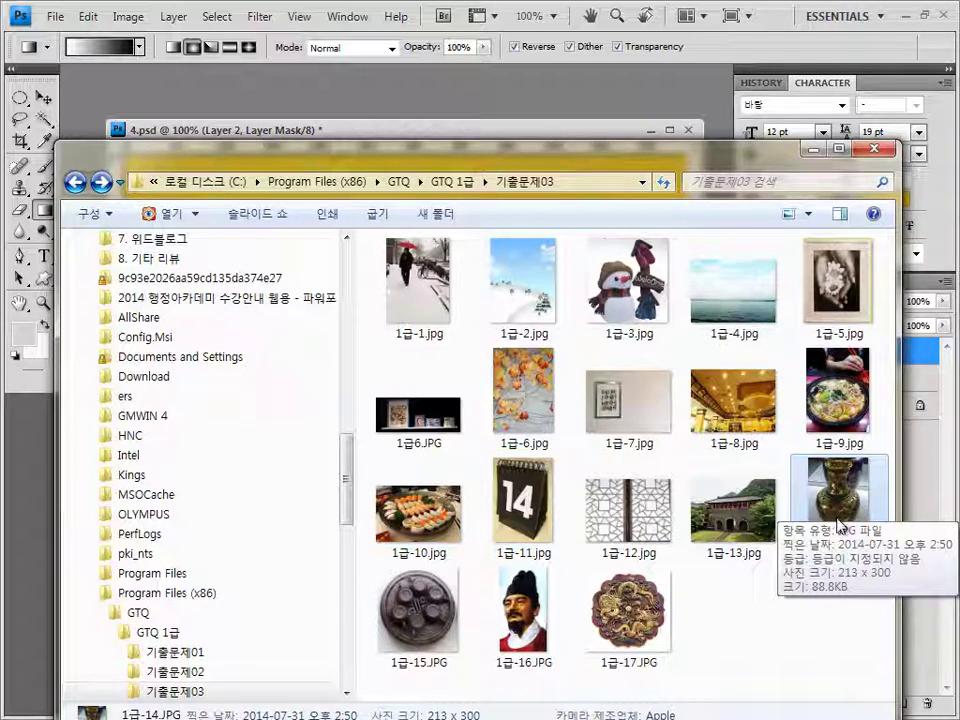
left_click(575, 133)
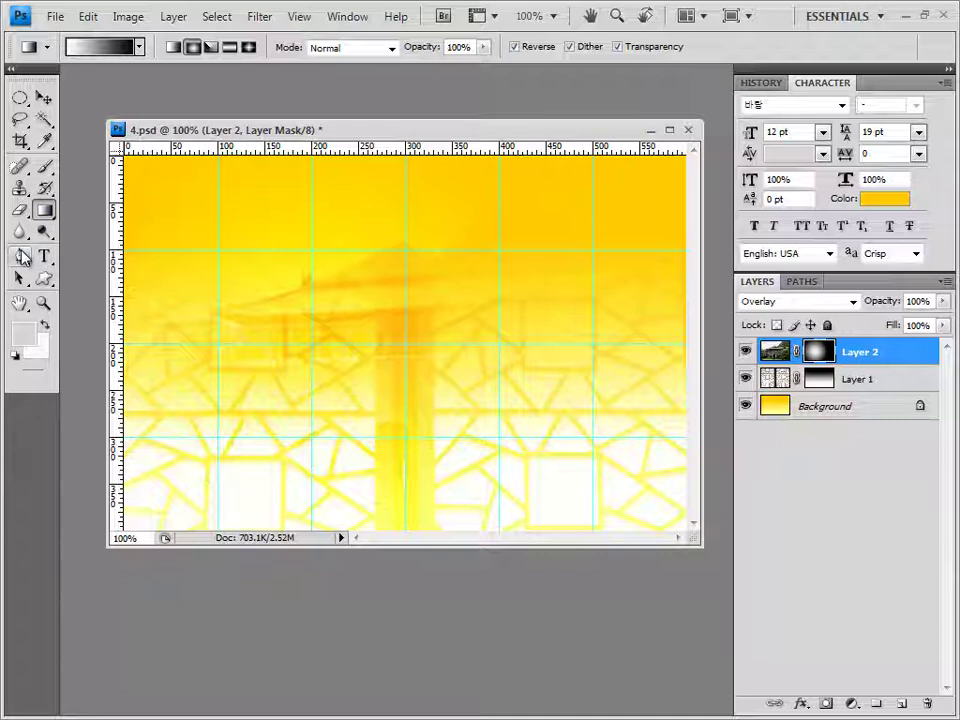
Draw a wavy-edged band across the upper canvas with the Pen tool as a shape layer with no style.
left_click(21, 256)
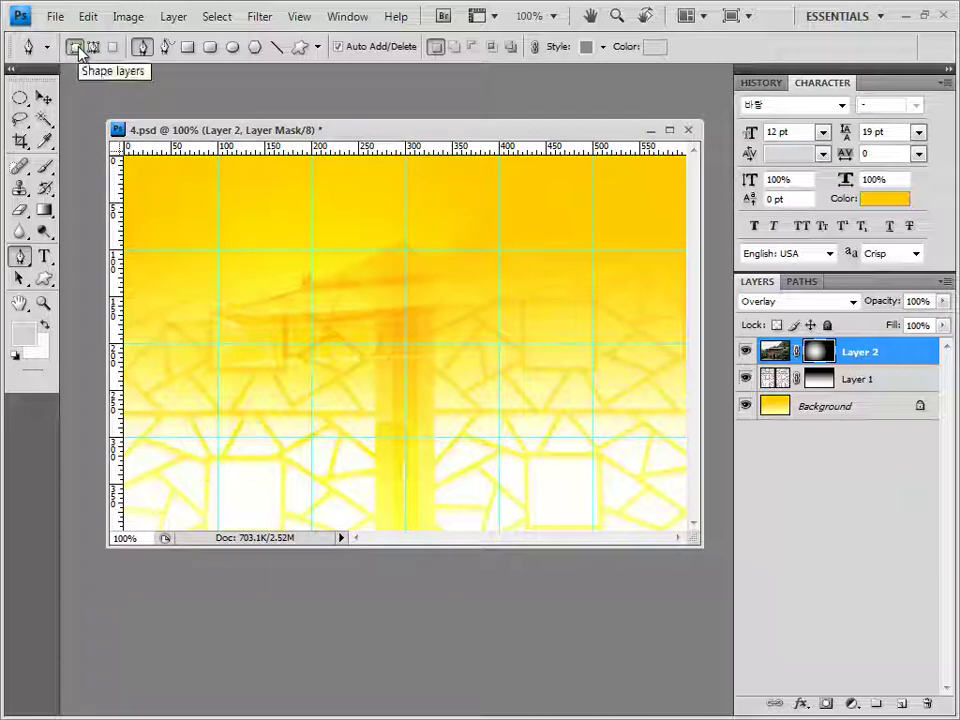
left_click(595, 50)
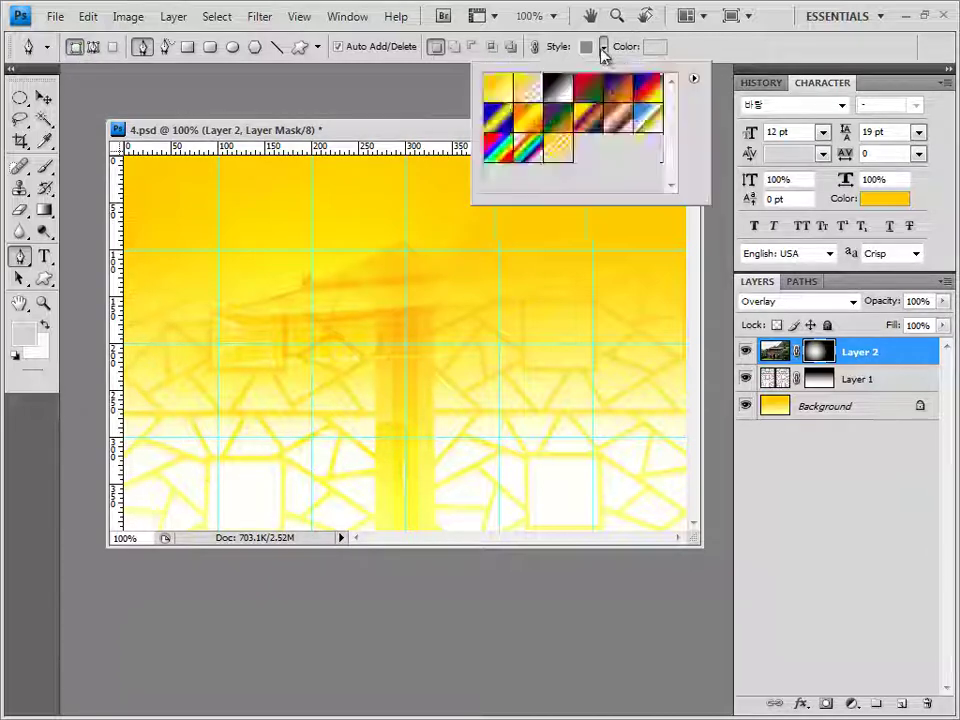
left_click(498, 89)
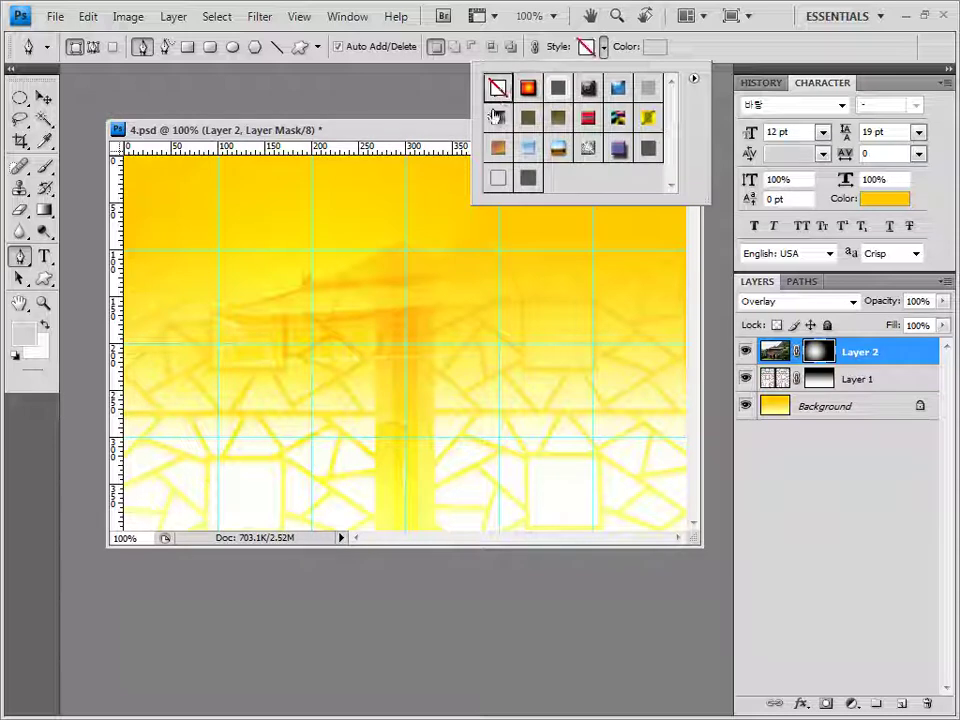
left_click(694, 55)
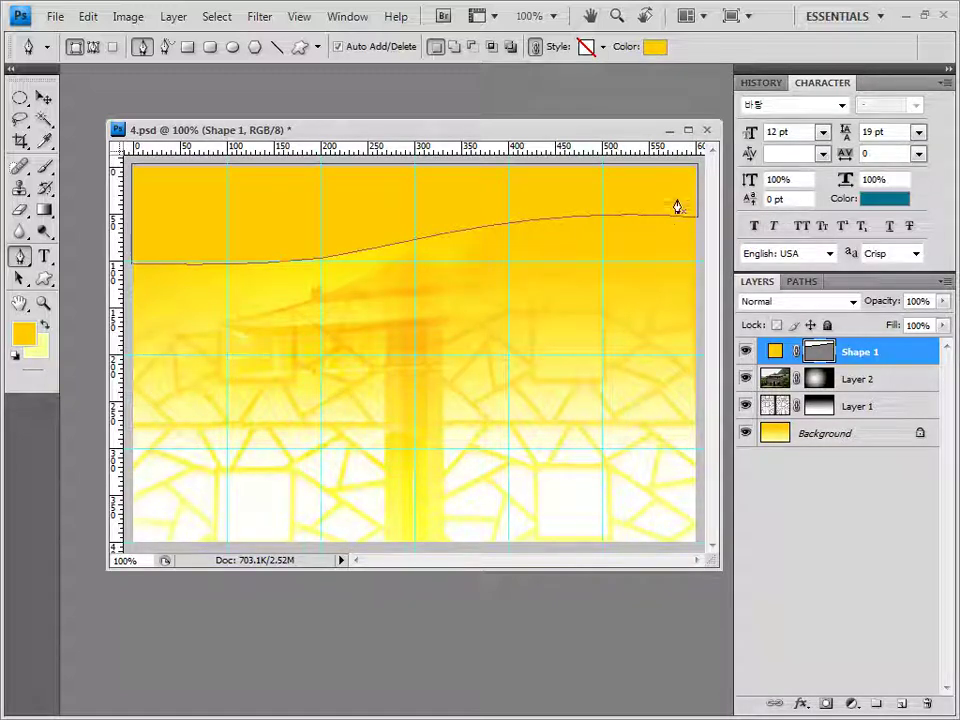
left_click(695, 177)
Set the wavy band shape's fill color to #770000.
left_click(655, 46)
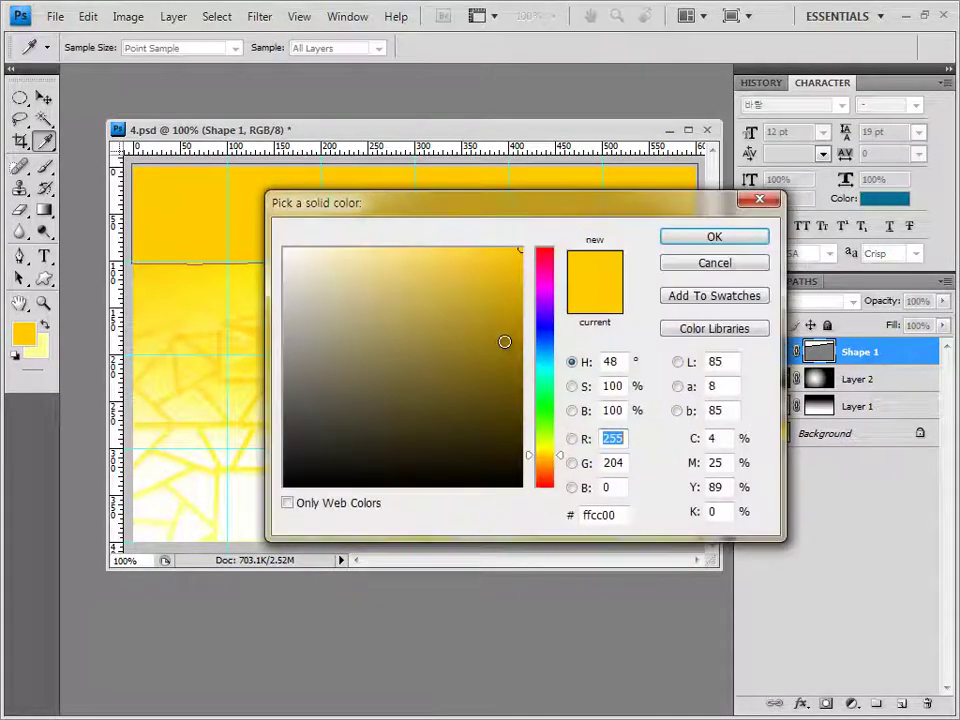
left_click(600, 514)
type("770000")
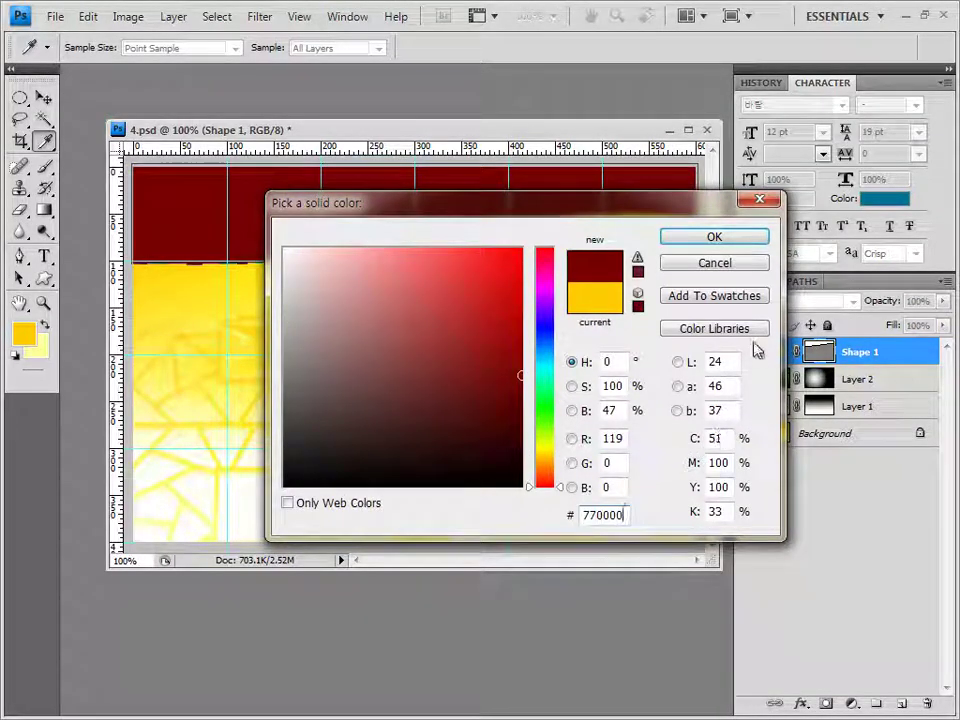
left_click(724, 238)
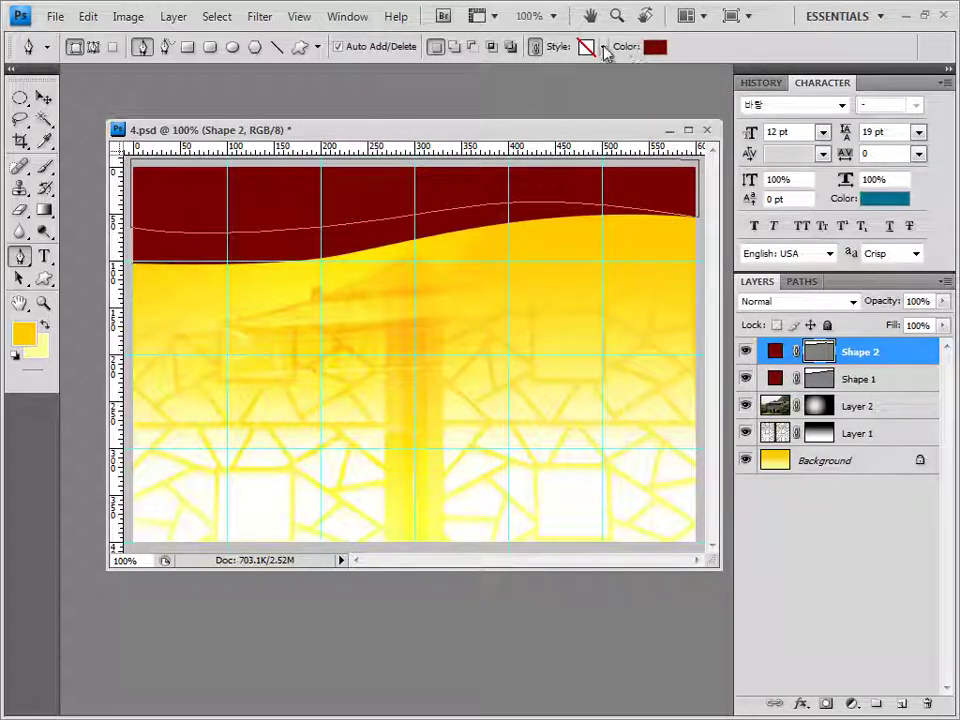
Set the fill color of the second, narrower wavy band, Shape 2, to #c83f3f.
left_click(655, 47)
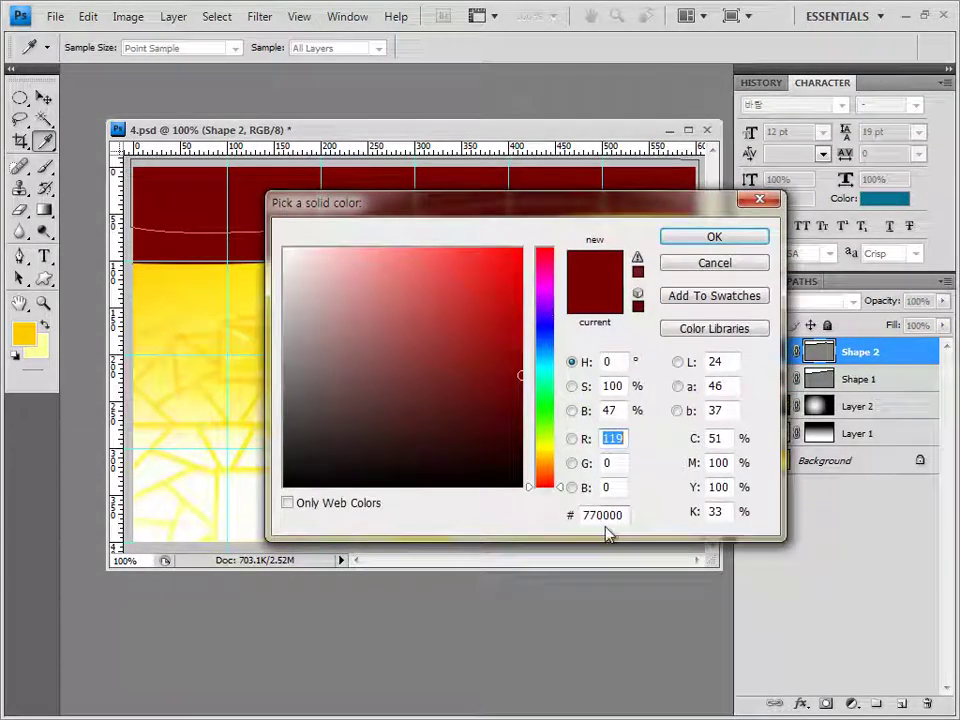
left_click(630, 515)
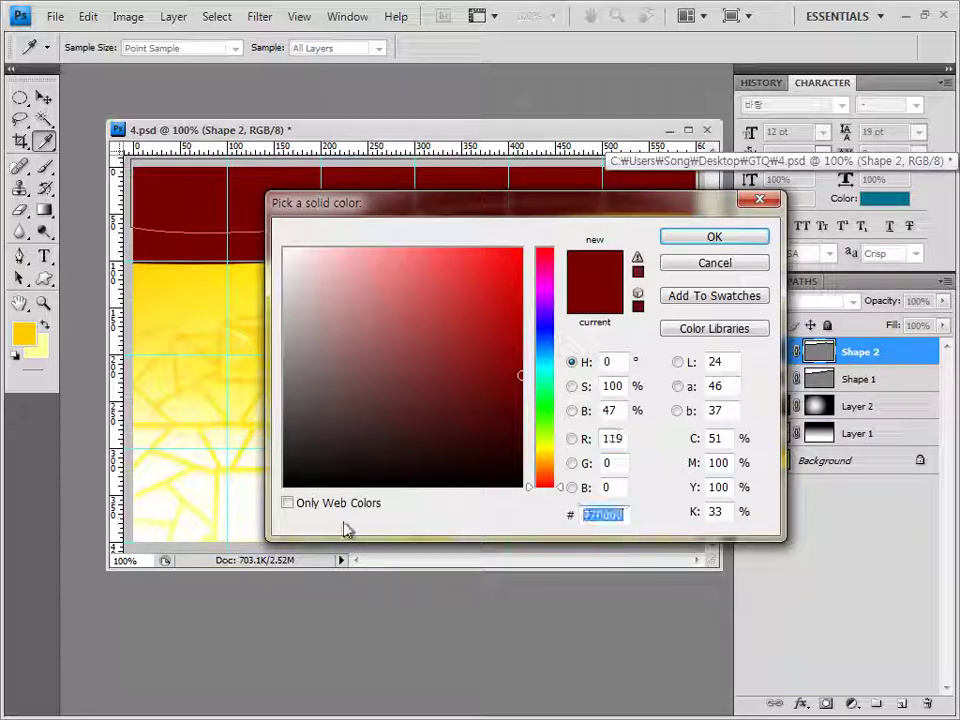
type("c83f3f")
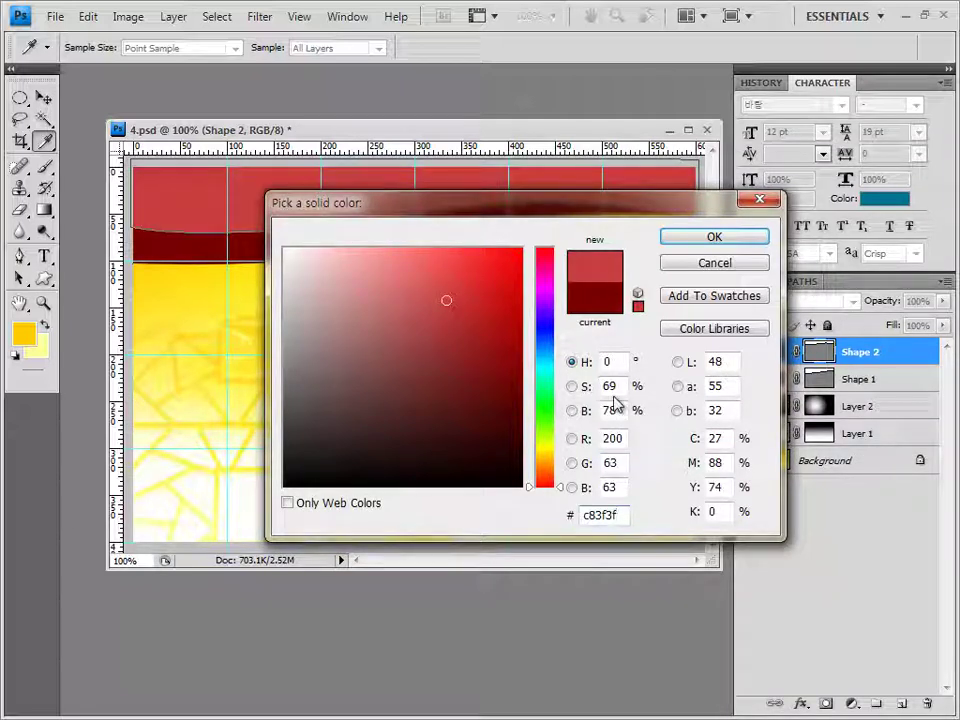
left_click(733, 238)
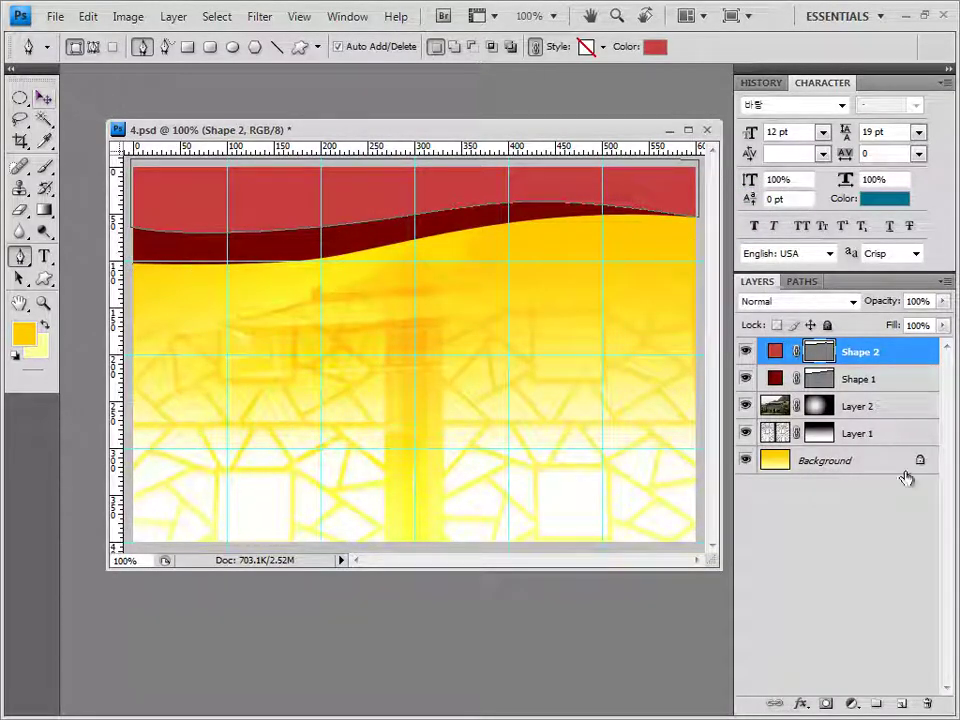
Add a drop shadow to the dark red wavy band, Shape 1, and collapse its effects list.
left_click(862, 382)
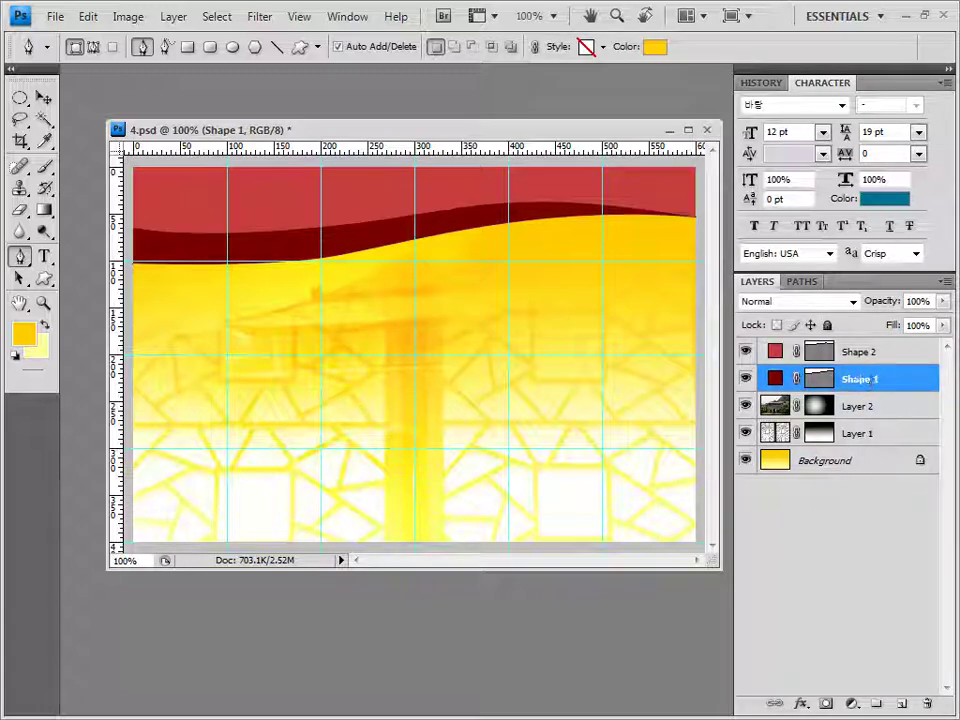
left_click(801, 704)
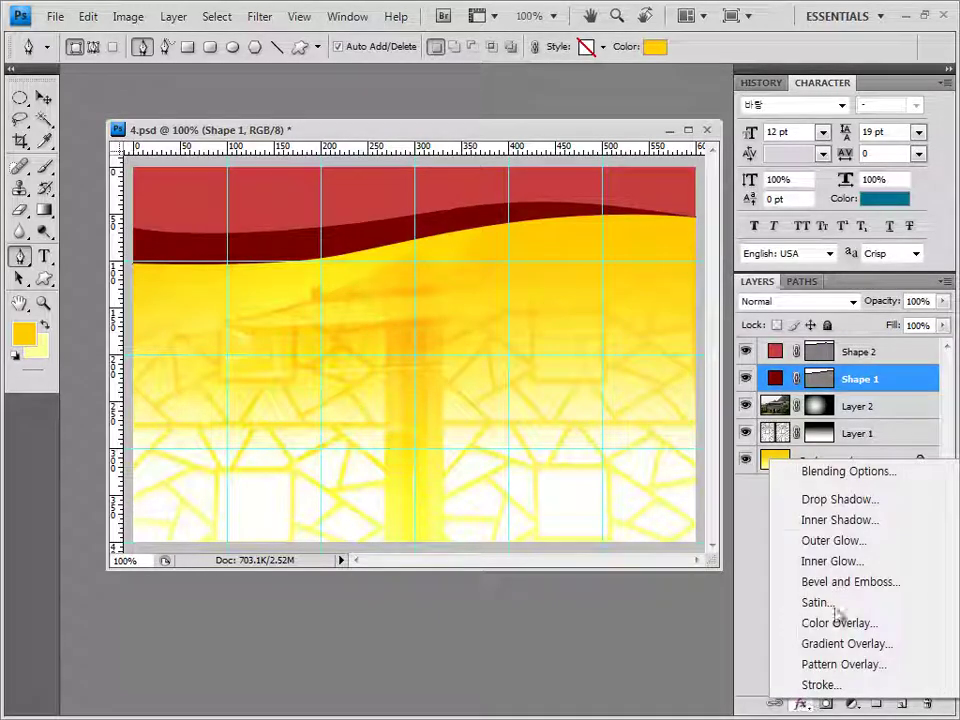
left_click(840, 499)
left_click(737, 166)
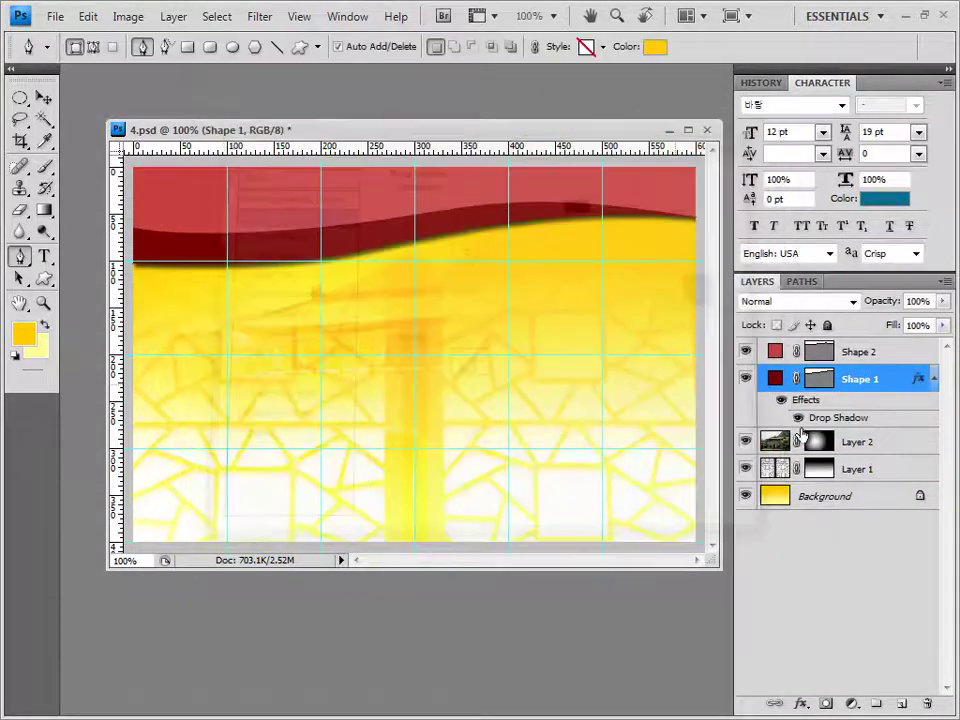
left_click(933, 379)
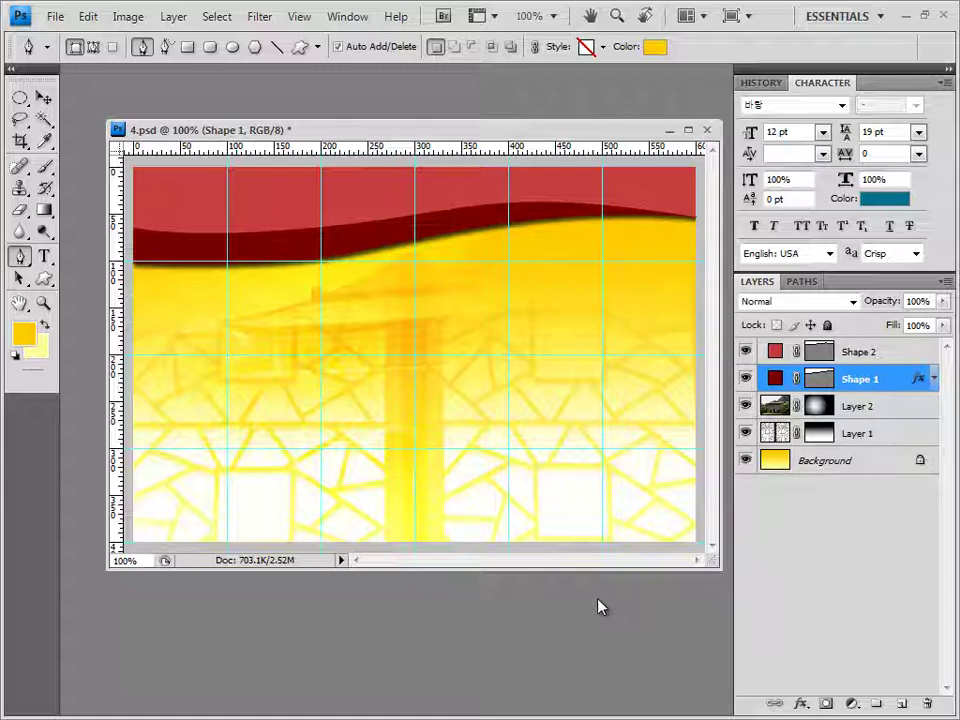
Create a new 40 × 40 pixel document at 72 pixels/inch in RGB Color with a white background.
left_click(58, 16)
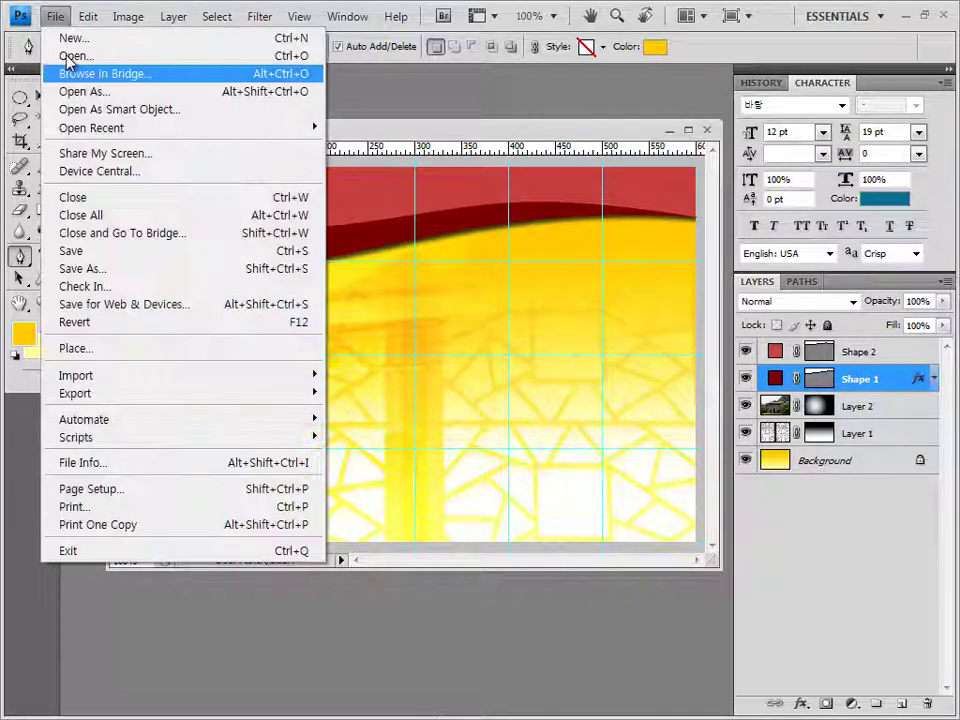
left_click(73, 38)
double_click(412, 255)
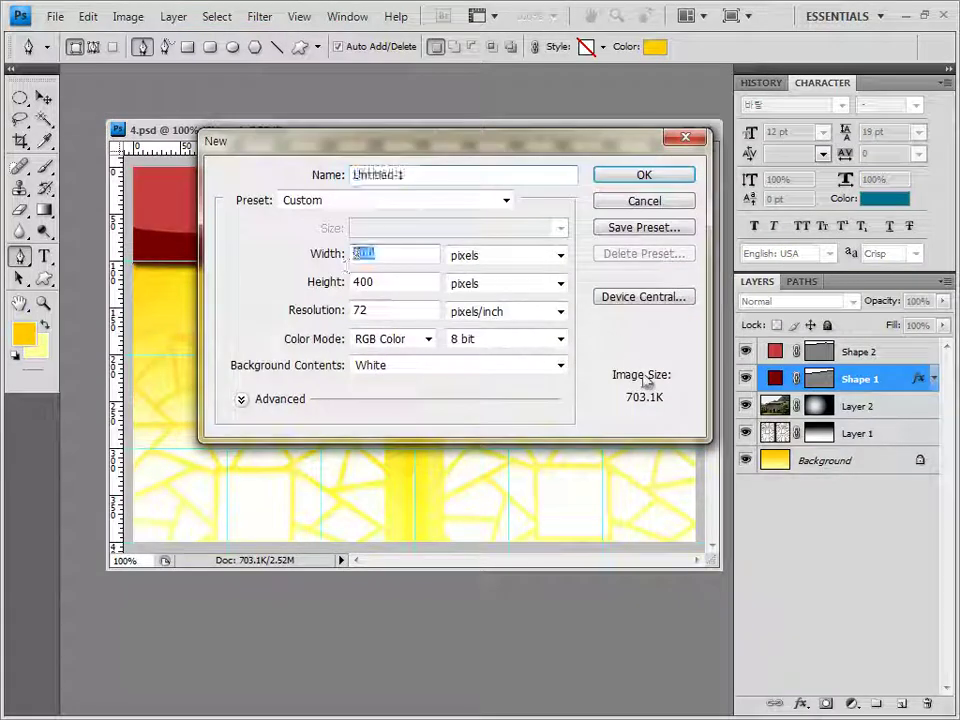
type("40")
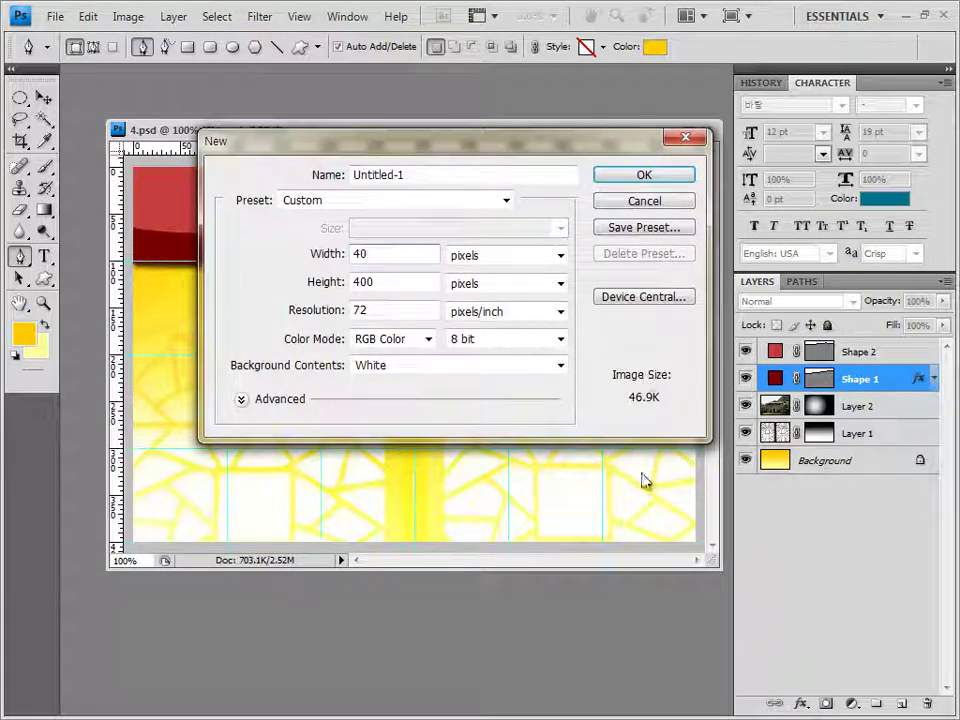
double_click(386, 284)
type("40")
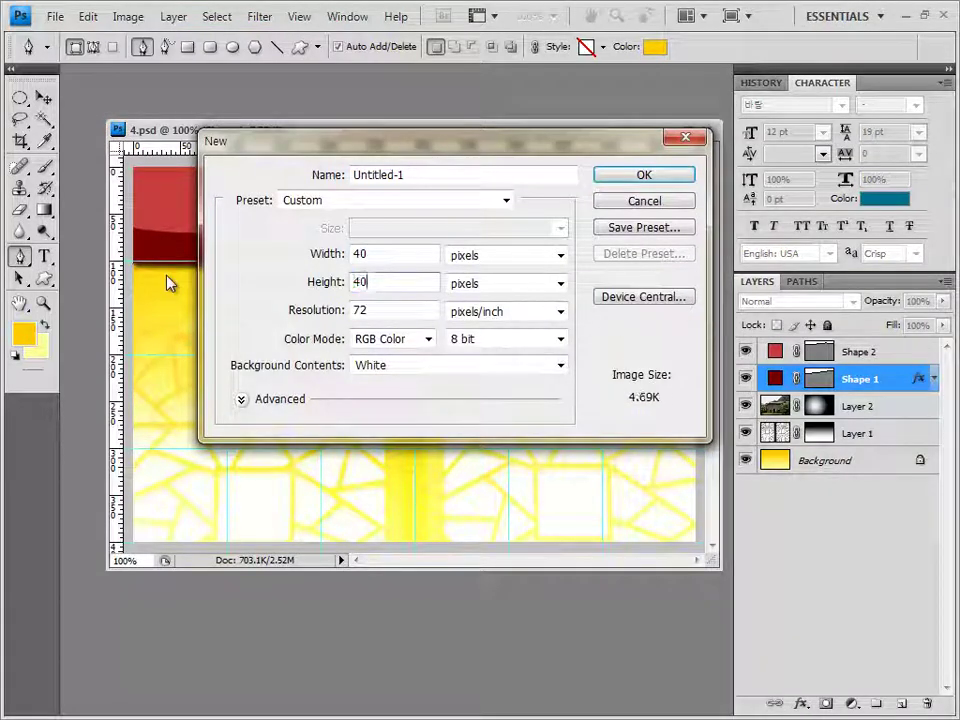
left_click(666, 178)
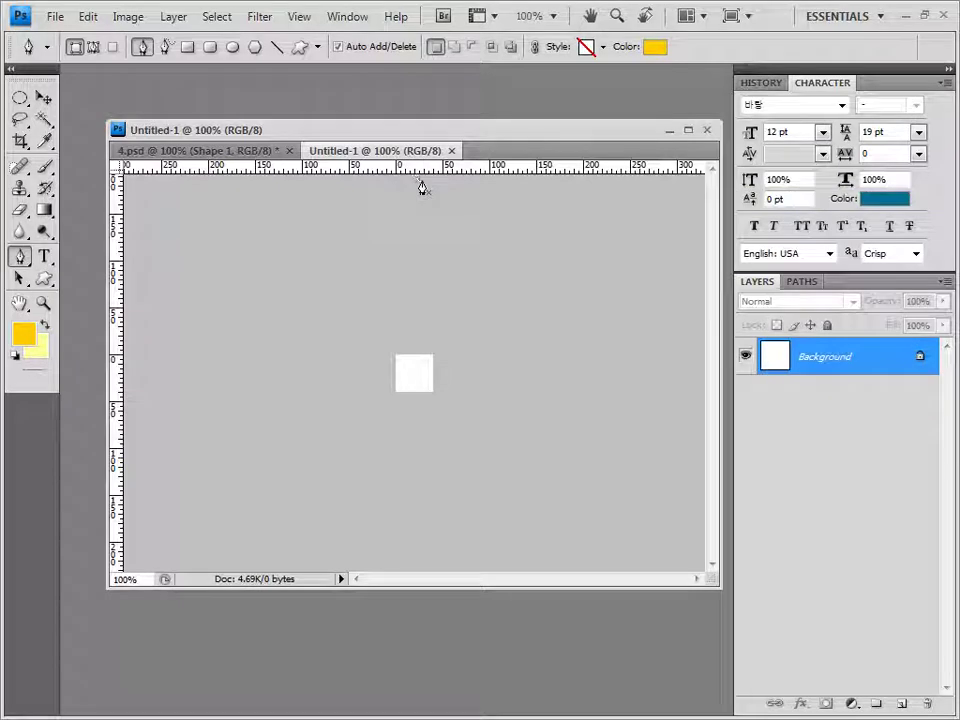
Add a new empty layer to the small document, hide the Background layer and make the new layer active.
key("ctrl+plus")
key("ctrl+plus")
key("ctrl+plus")
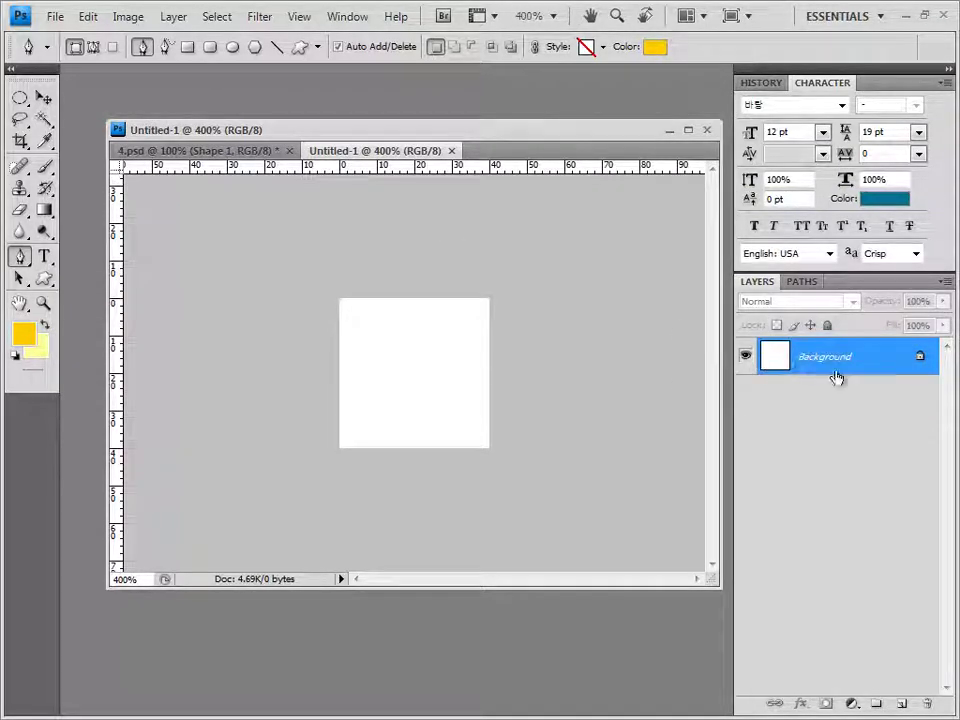
left_click(904, 705)
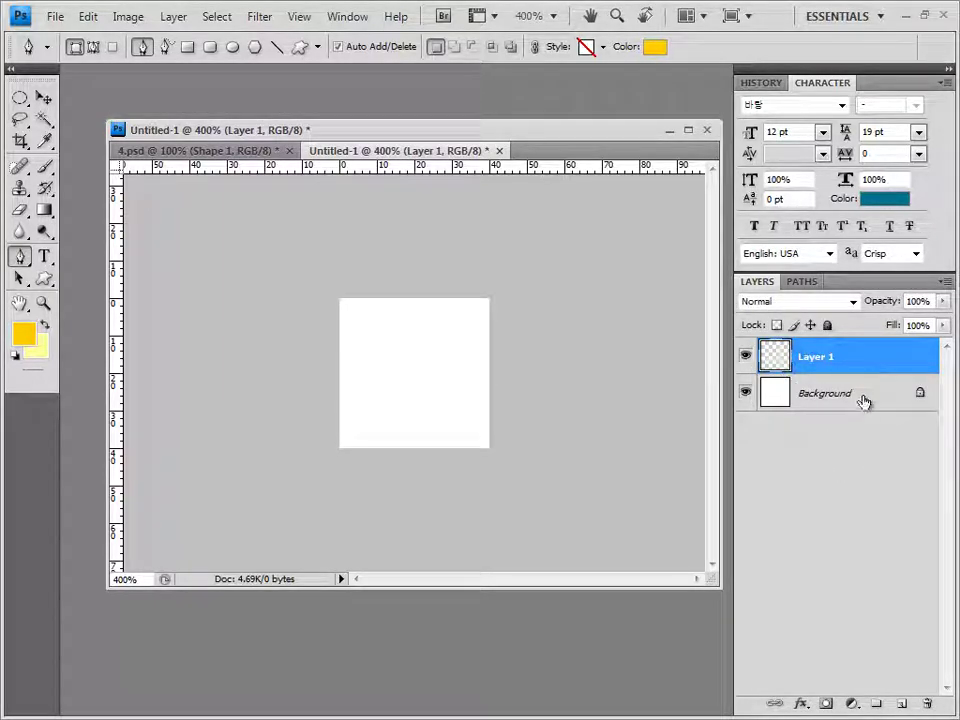
left_click(863, 399)
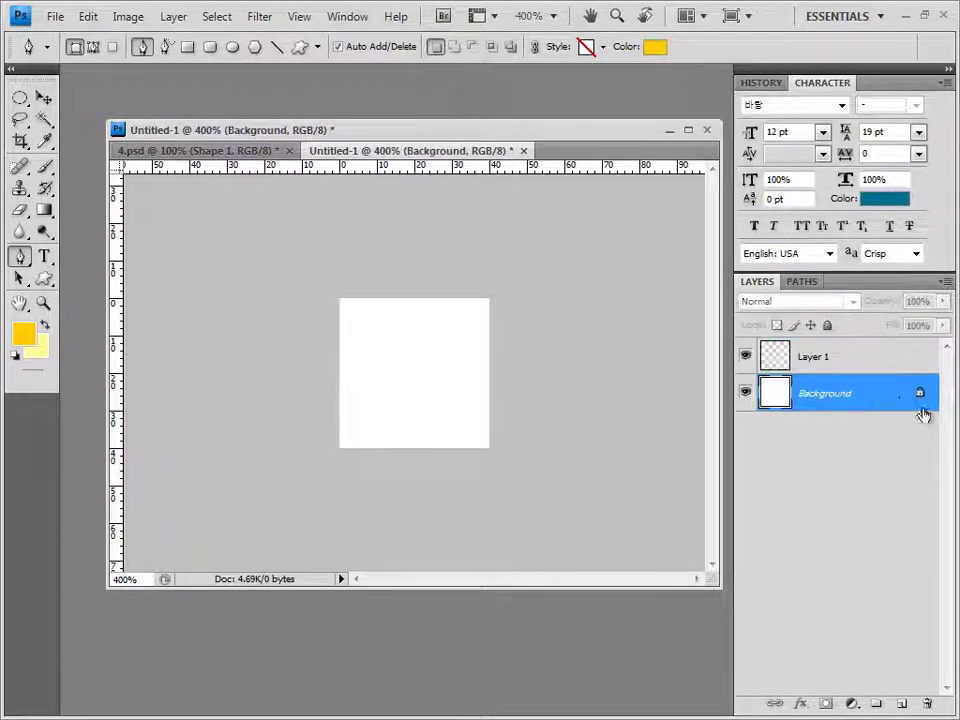
left_click(745, 394)
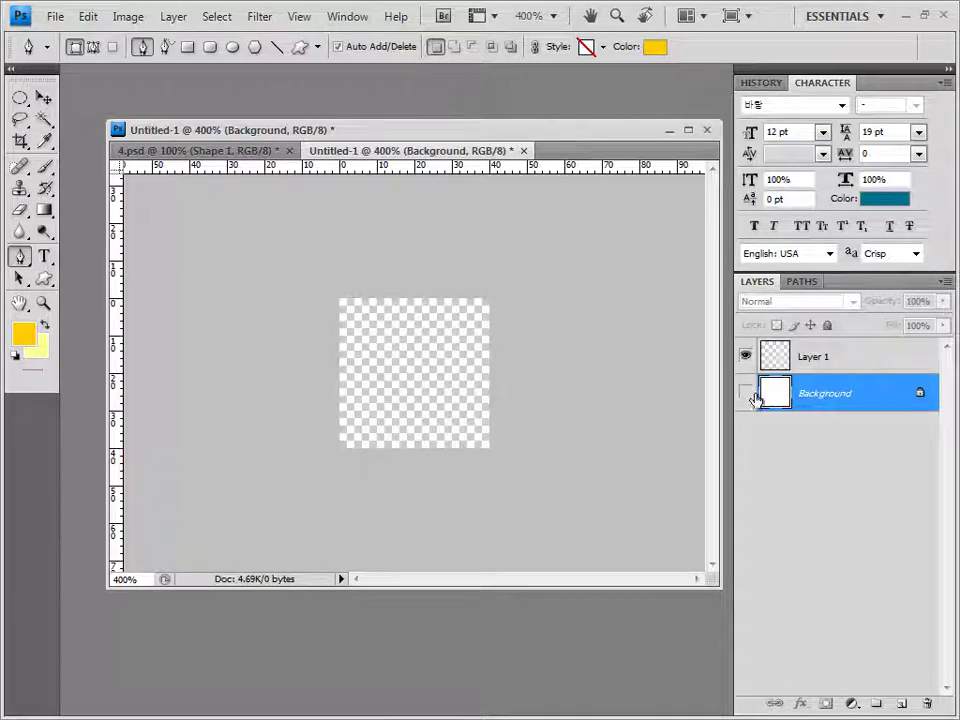
left_click(833, 358)
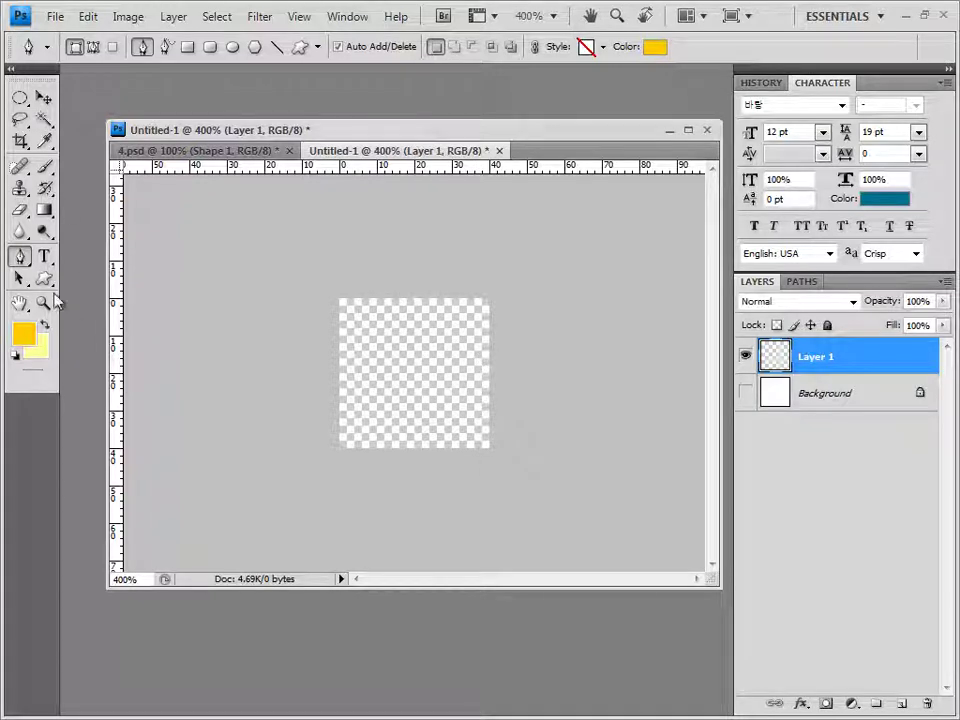
Set the Custom Shape tool to fill pixels, load the Ornaments shape set and choose the round floral ornament.
left_click(45, 282)
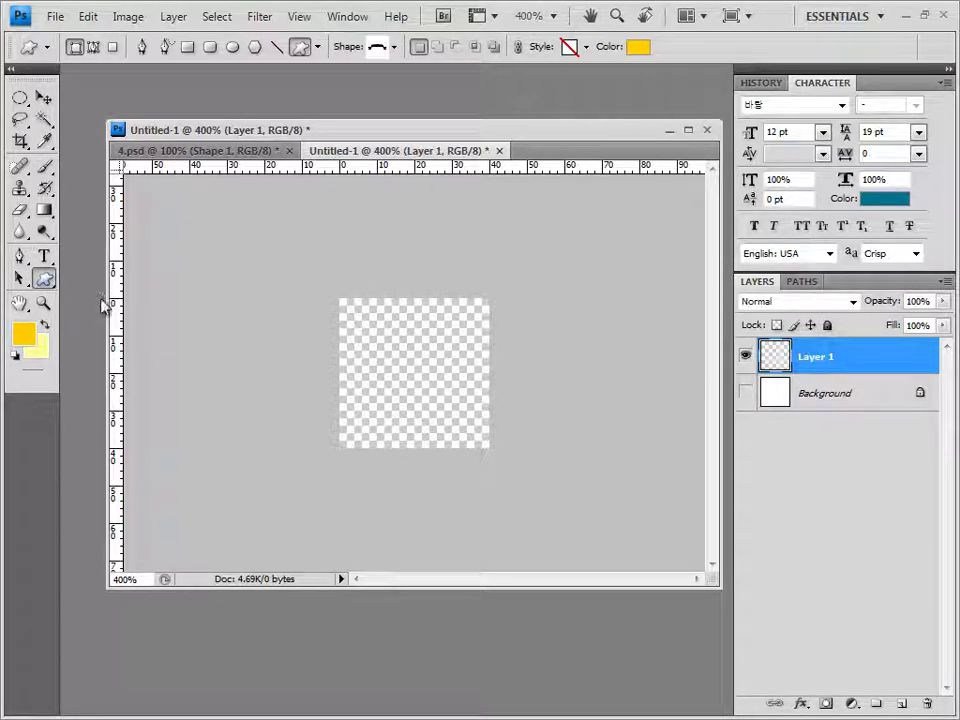
left_click(117, 47)
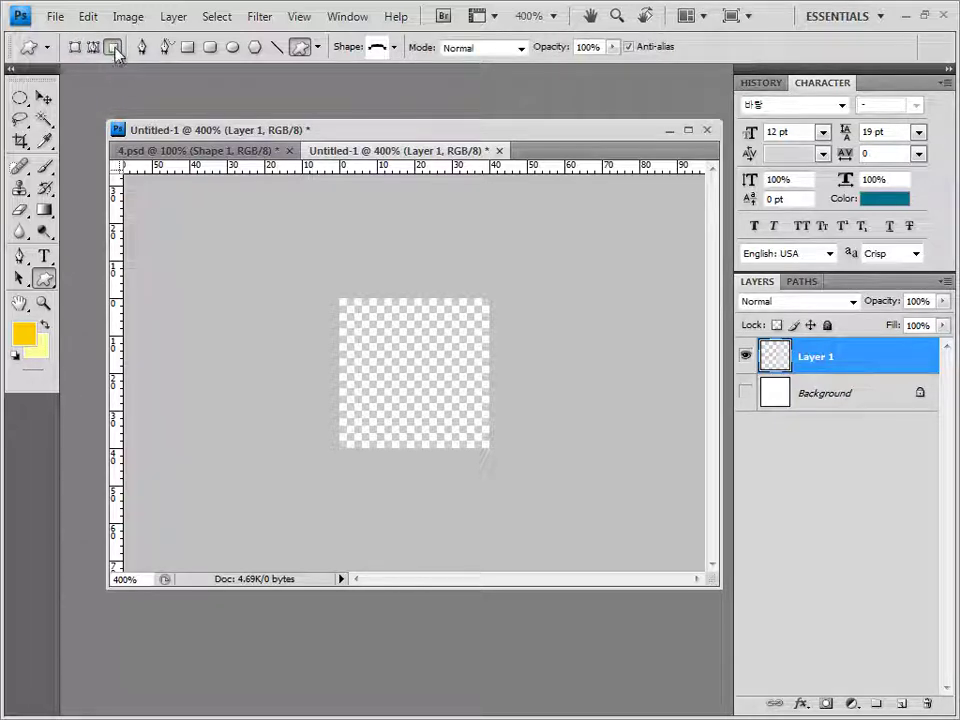
left_click(393, 50)
left_click(485, 79)
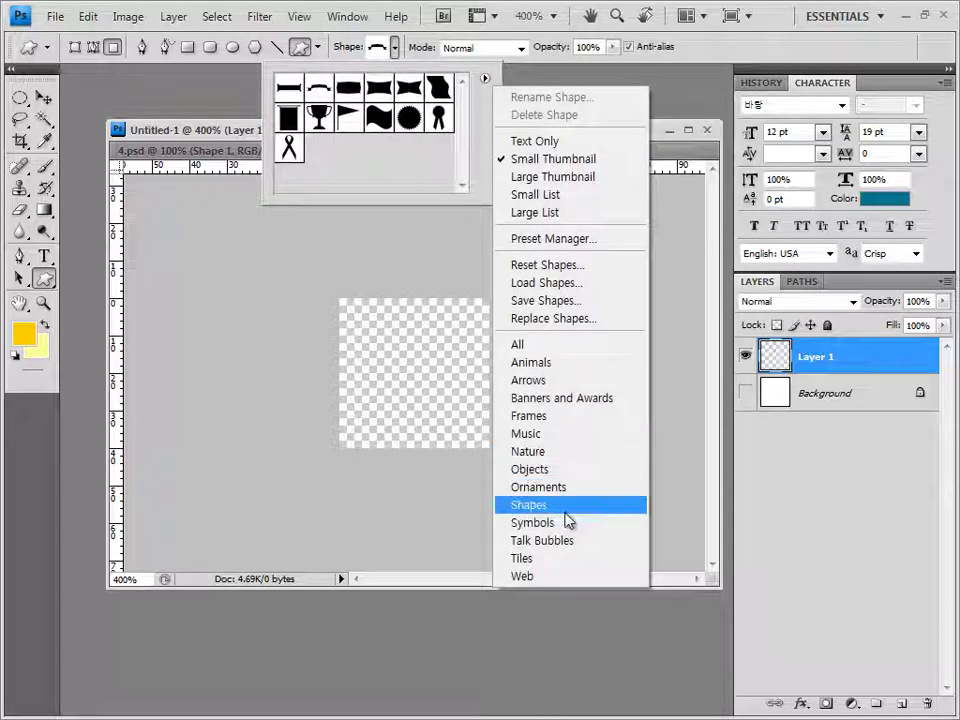
left_click(538, 487)
left_click(521, 428)
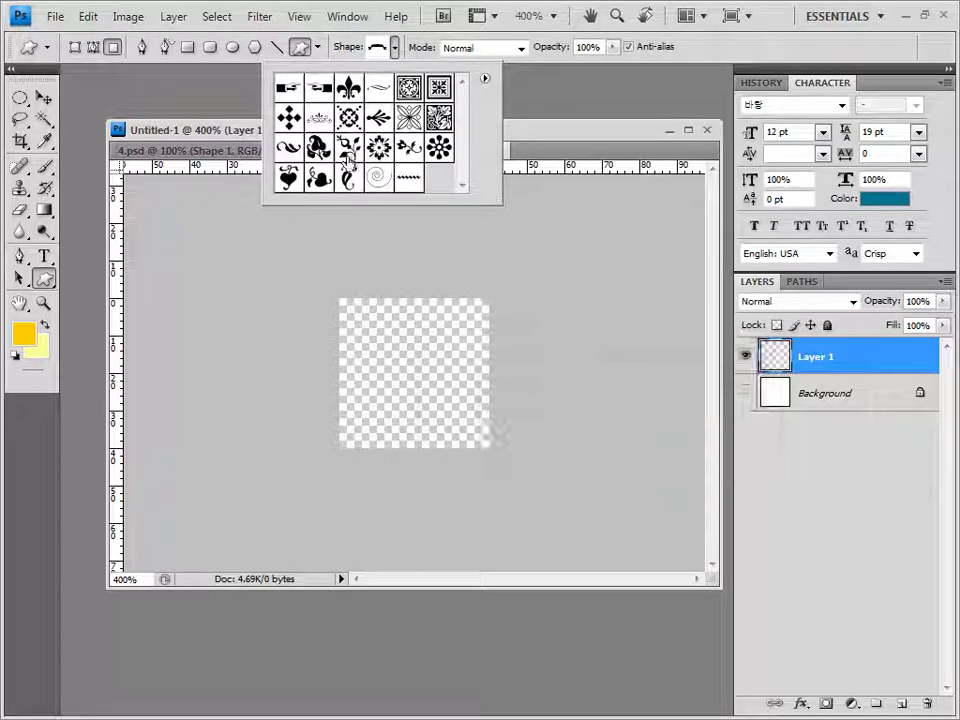
left_click(379, 148)
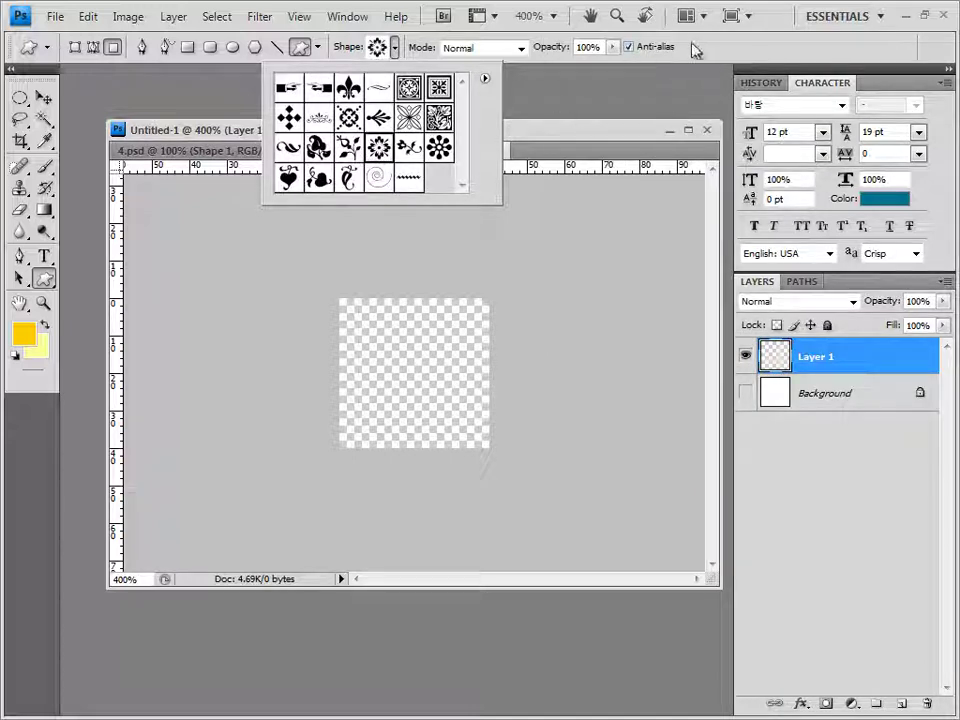
left_click(606, 133)
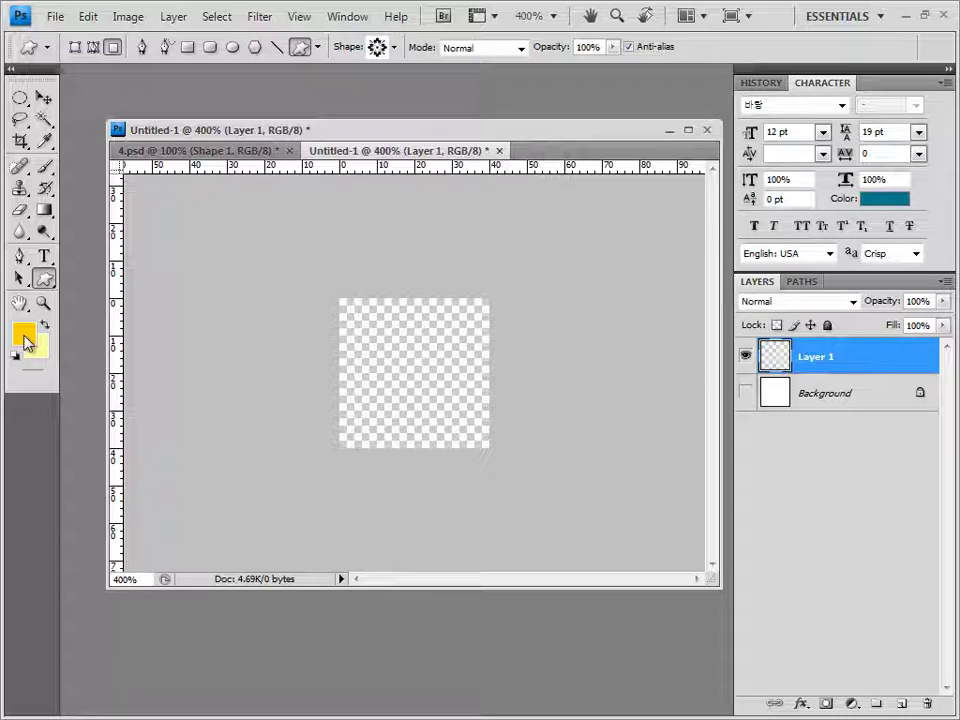
Set the foreground color to #ffffff and draw the floral ornament about 36 pixels wide, centered on the transparent canvas.
left_click(24, 336)
double_click(615, 516)
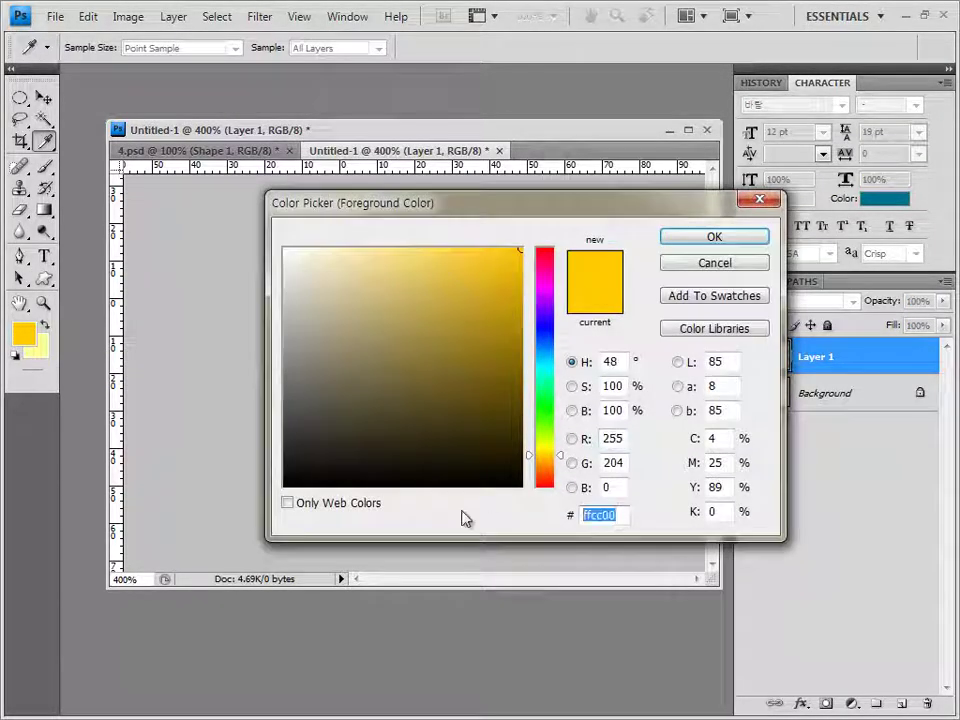
key("BackSpace")
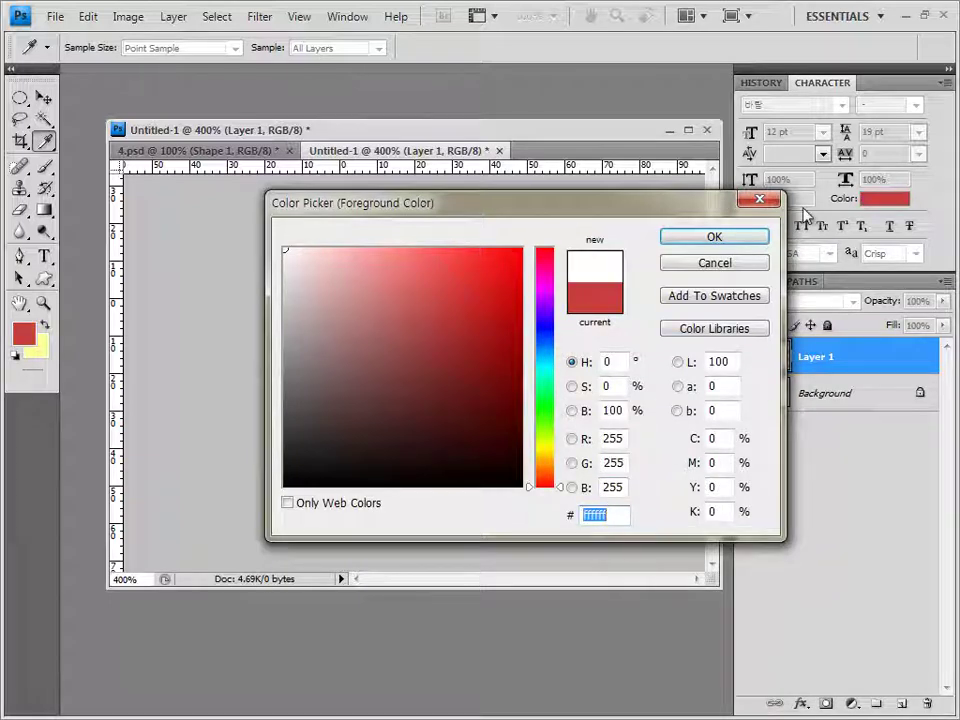
left_click(740, 242)
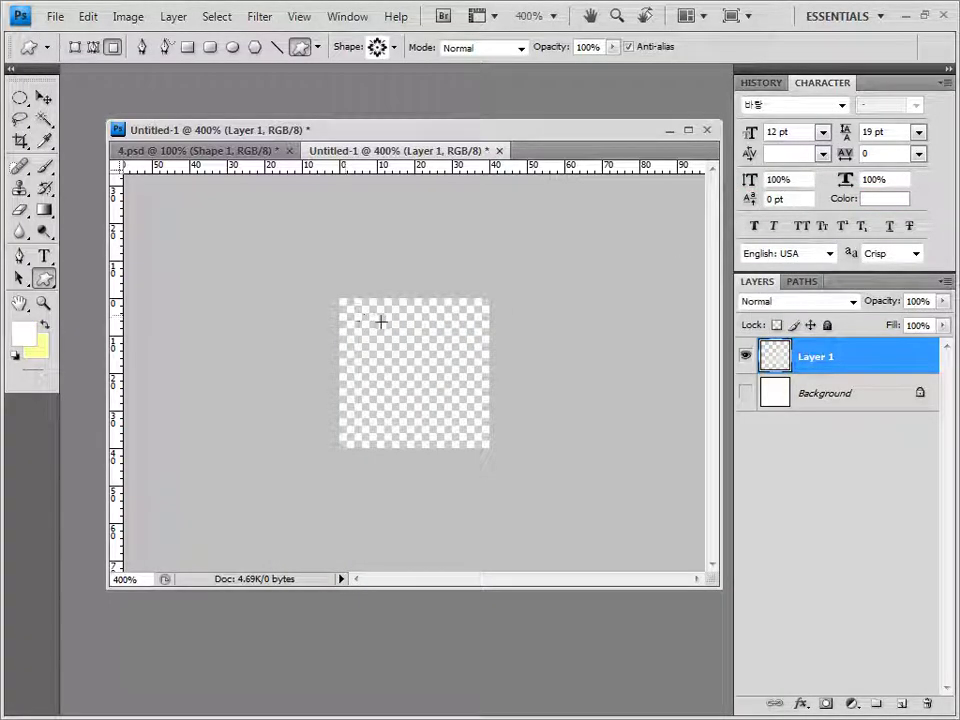
left_click_drag(345, 303, 482, 439)
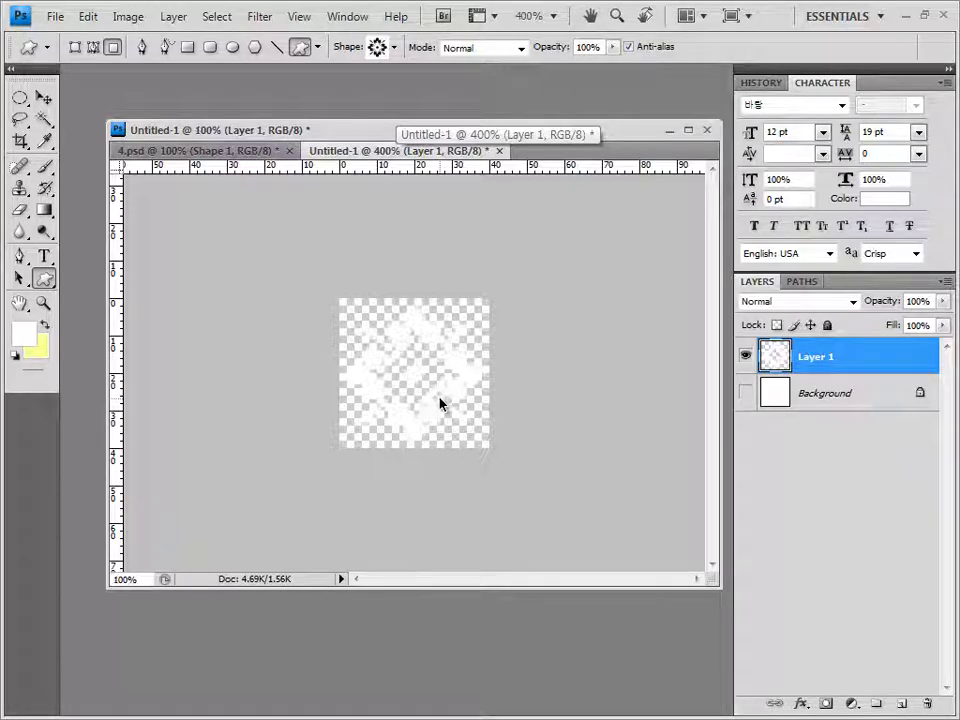
Define the ornament tile as a pattern named 꽃문양 and close the small document without saving.
key("ctrl+1")
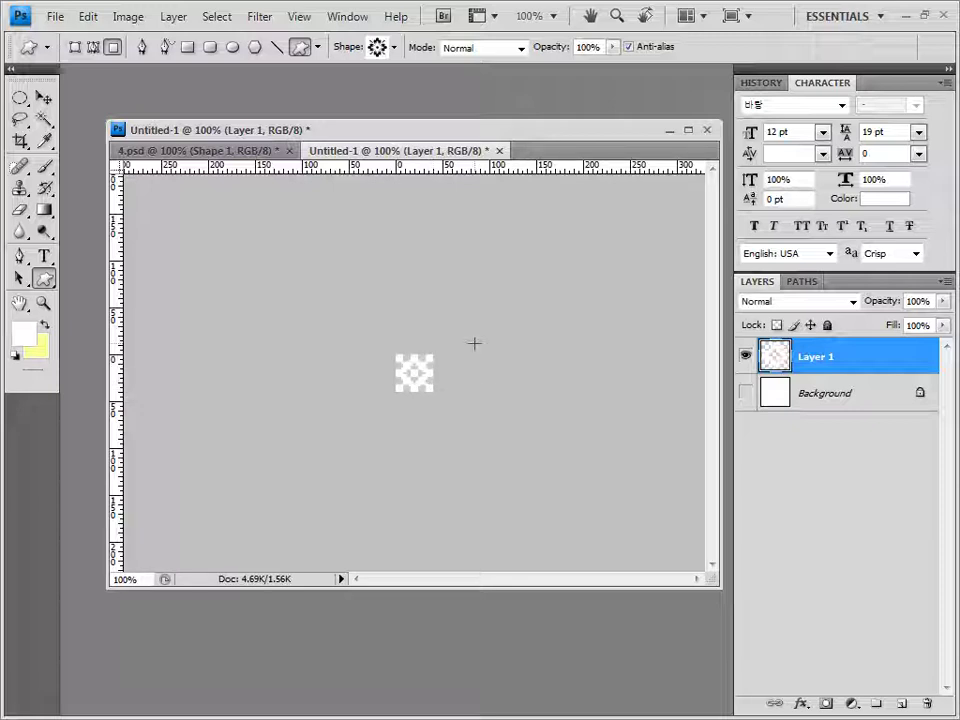
left_click(89, 17)
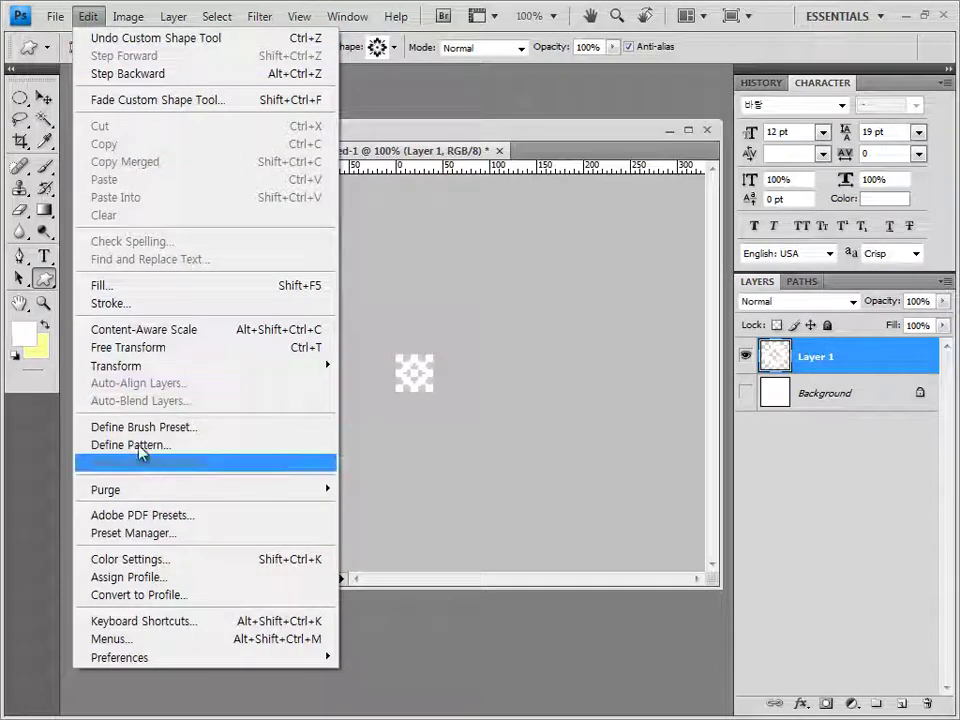
left_click(141, 449)
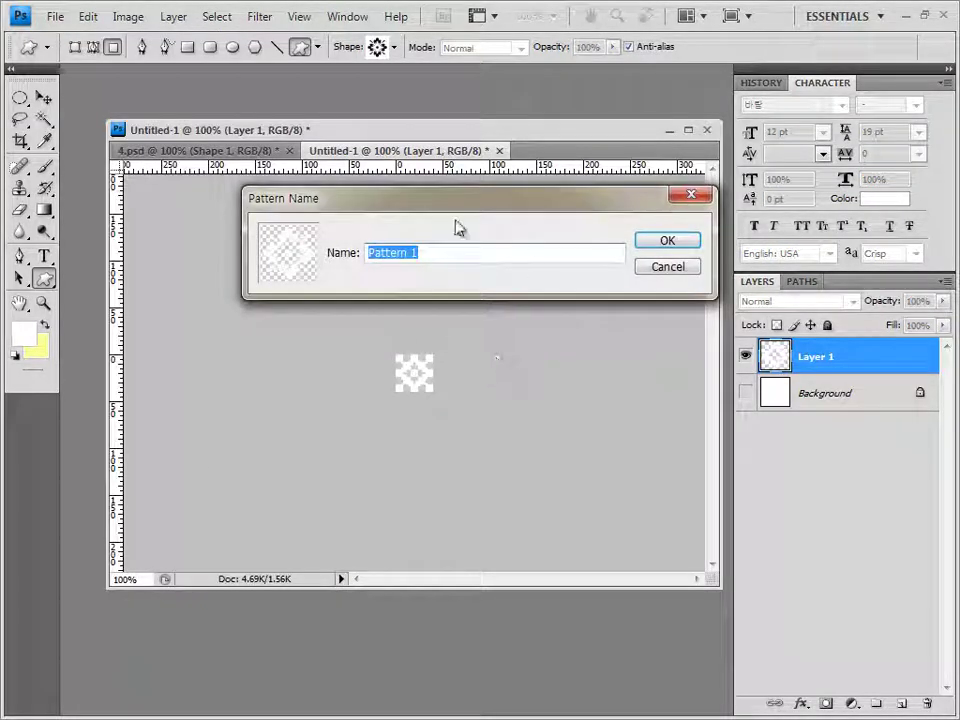
type("꽃문양")
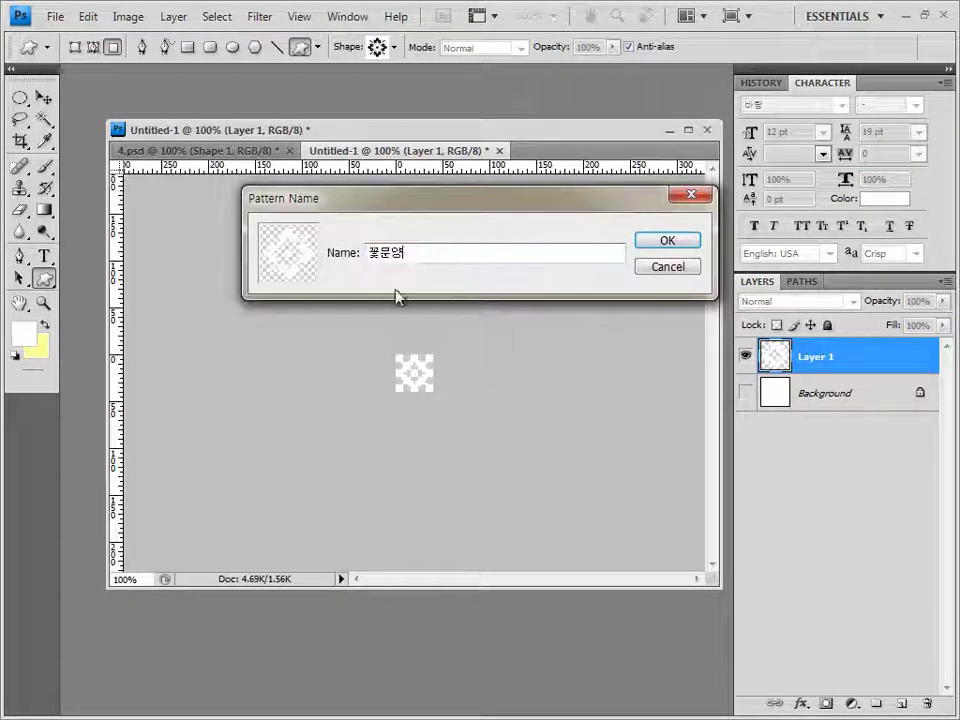
left_click(681, 243)
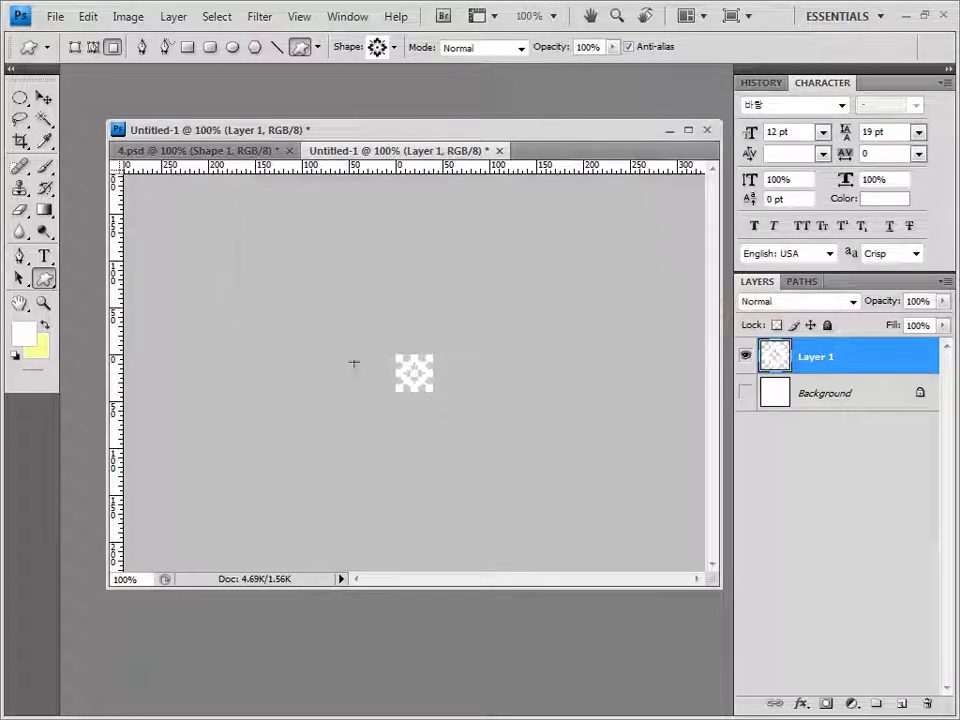
left_click(501, 151)
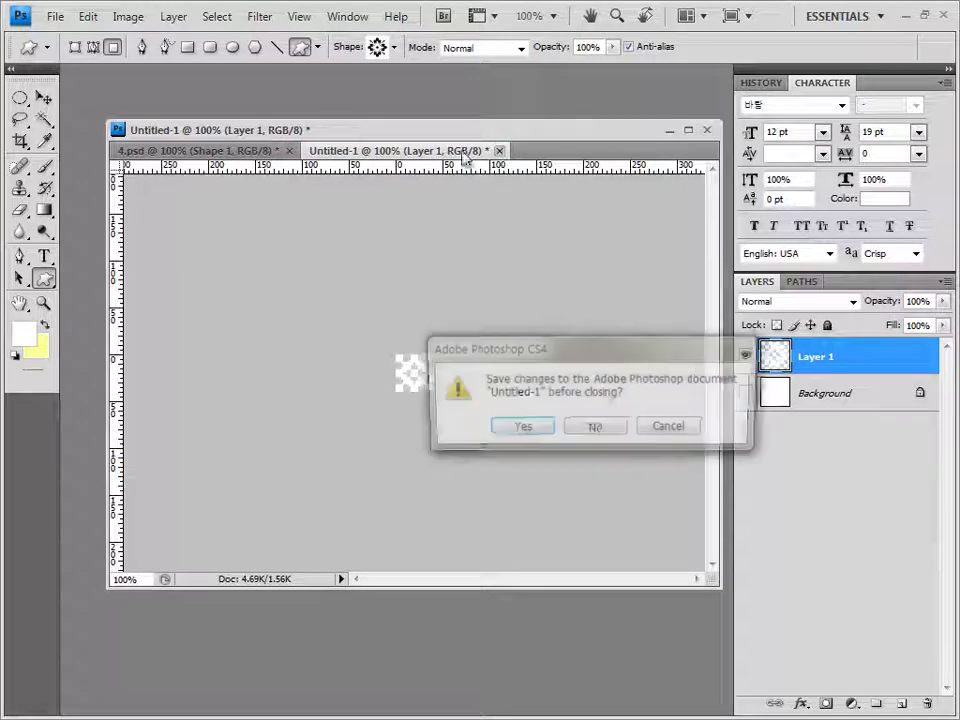
left_click(594, 428)
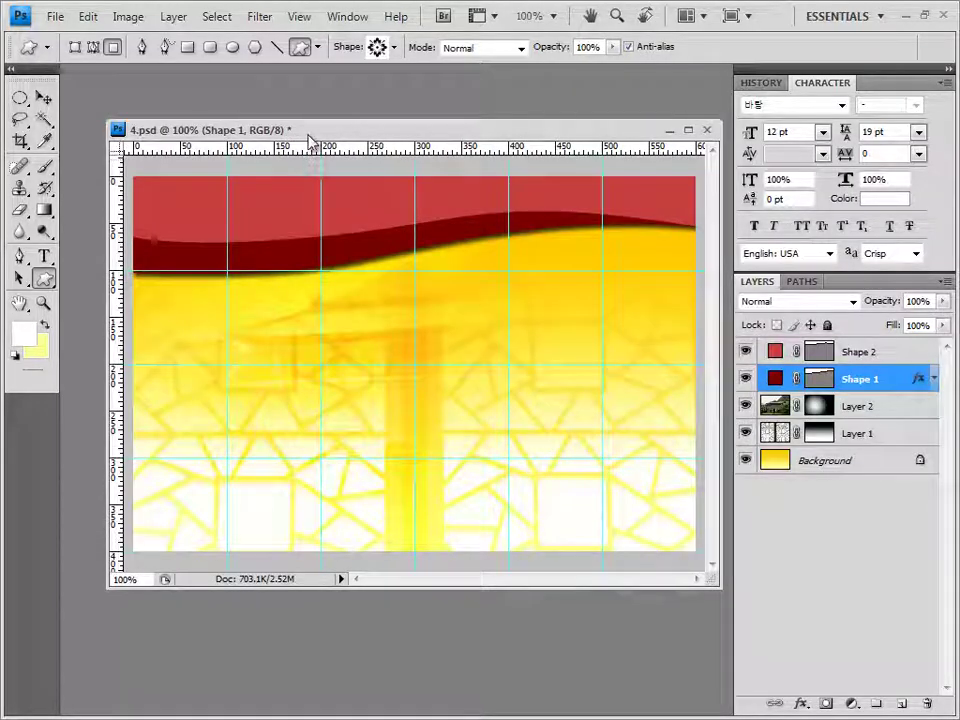
Add a new empty layer directly above the Shape 2 layer.
left_click(864, 353)
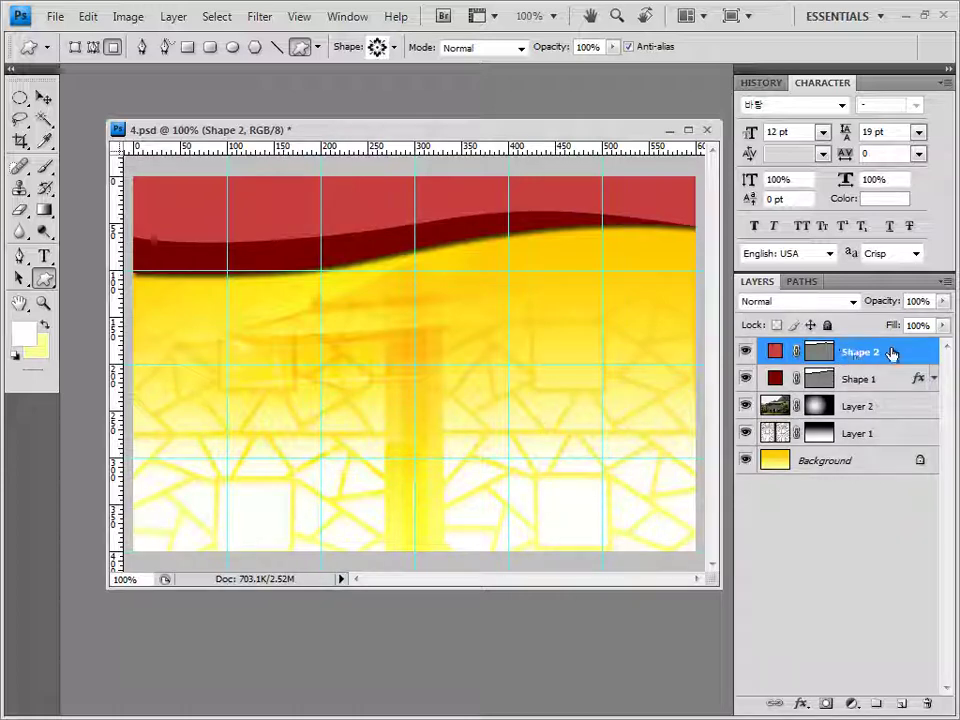
left_click(905, 707)
double_click(818, 352)
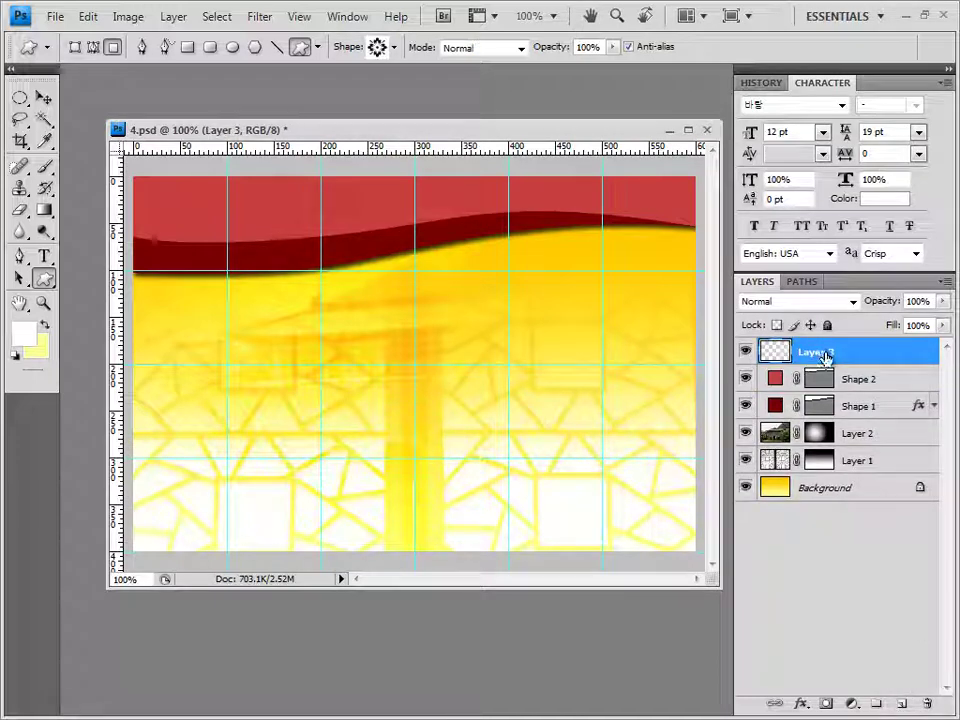
key("Return")
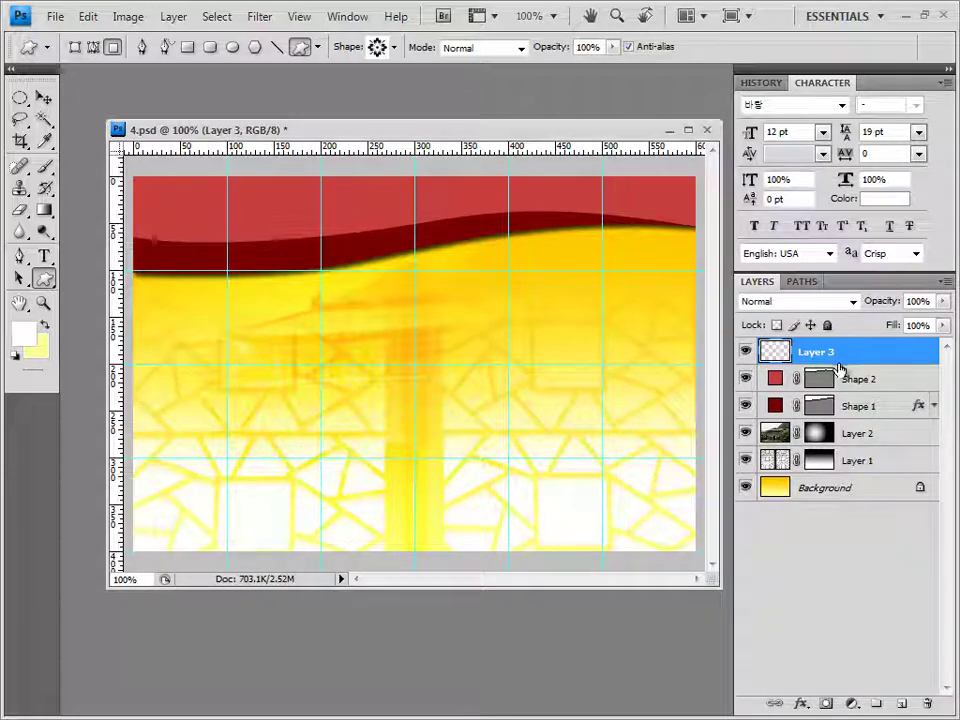
Fill the new layer with the custom white floral ornament pattern in Normal mode at 100% opacity.
left_click(94, 20)
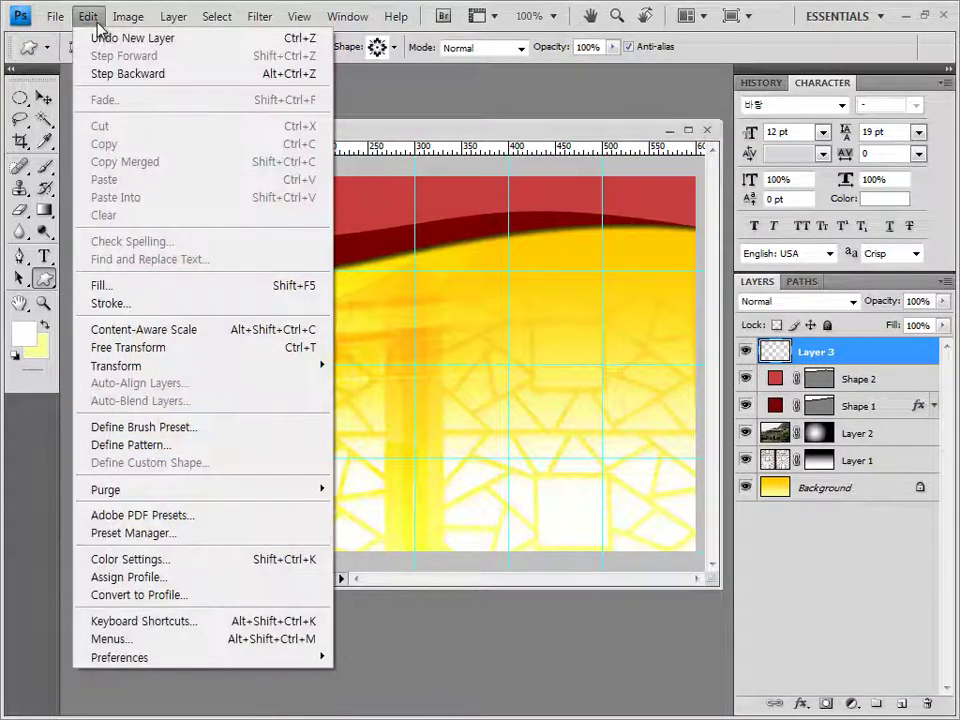
left_click(135, 284)
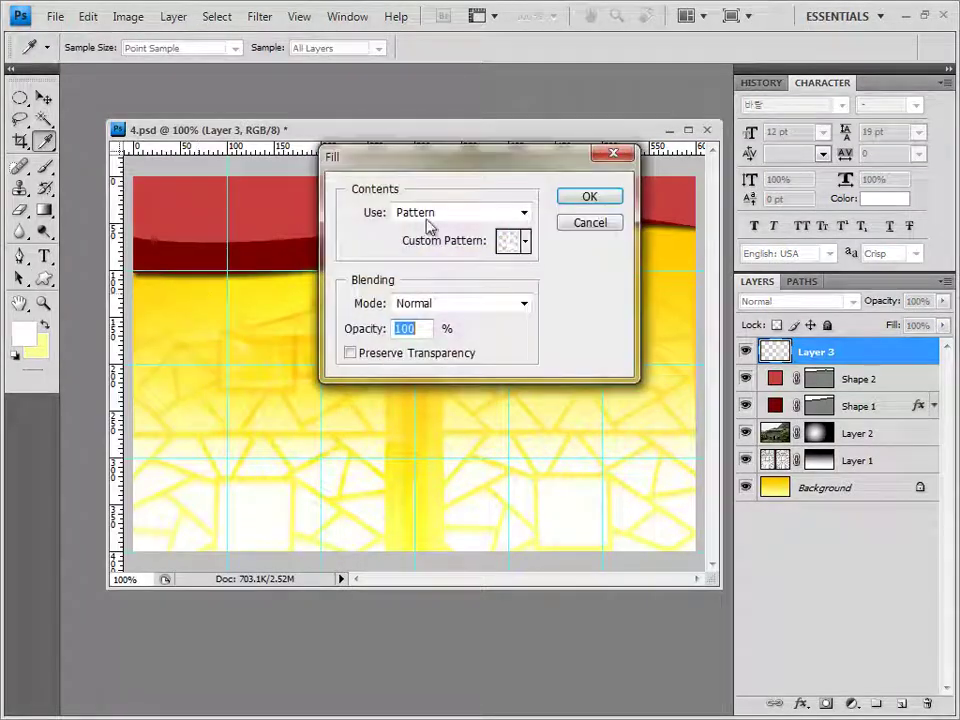
left_click(523, 212)
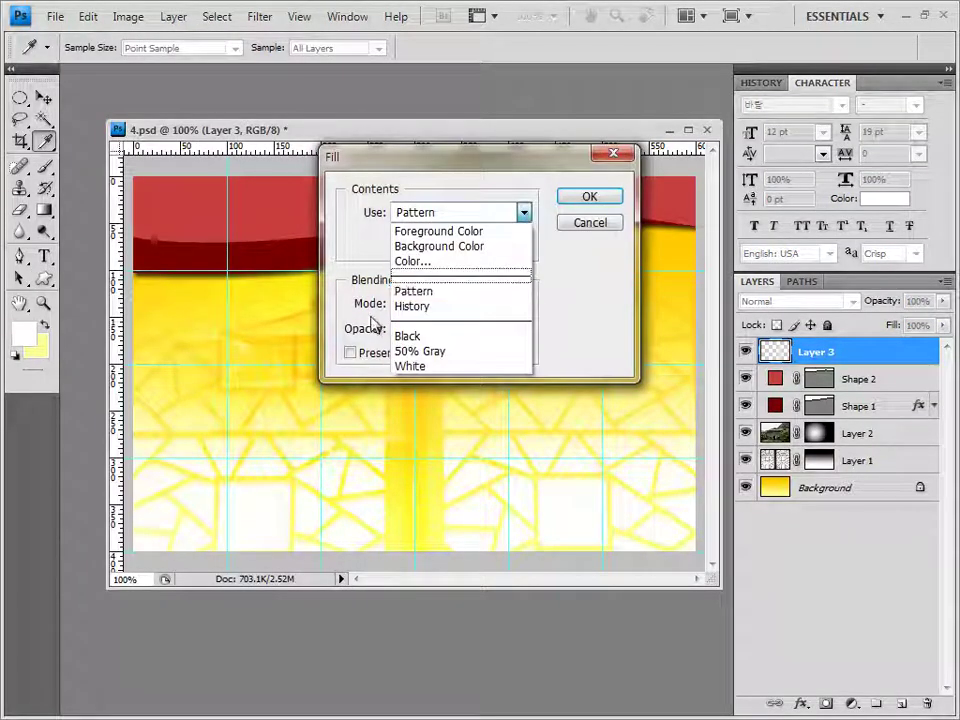
left_click(420, 292)
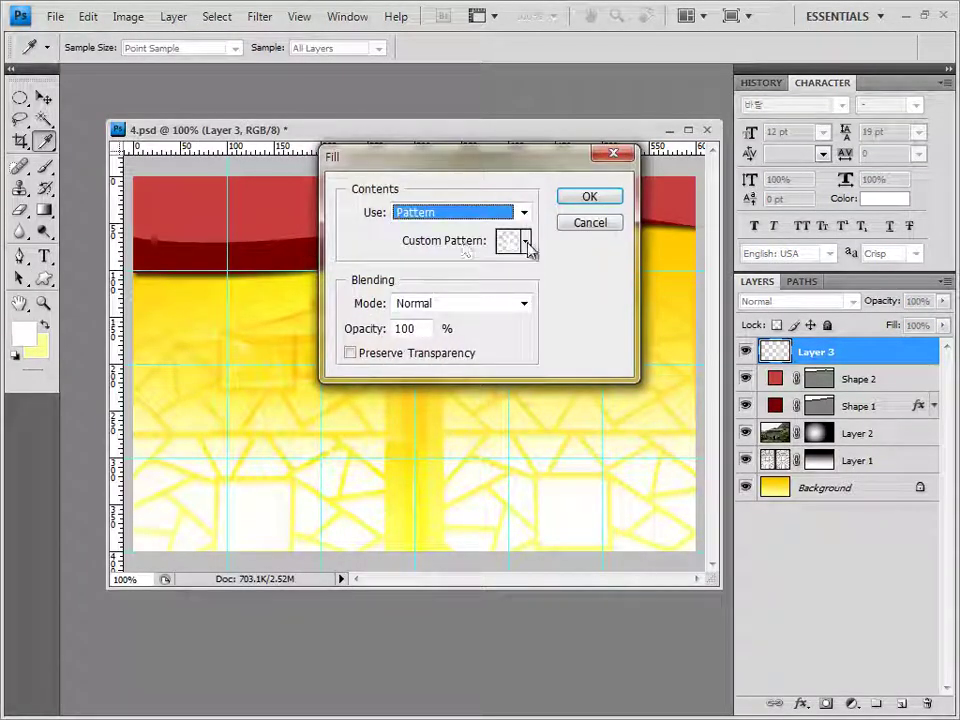
left_click(527, 244)
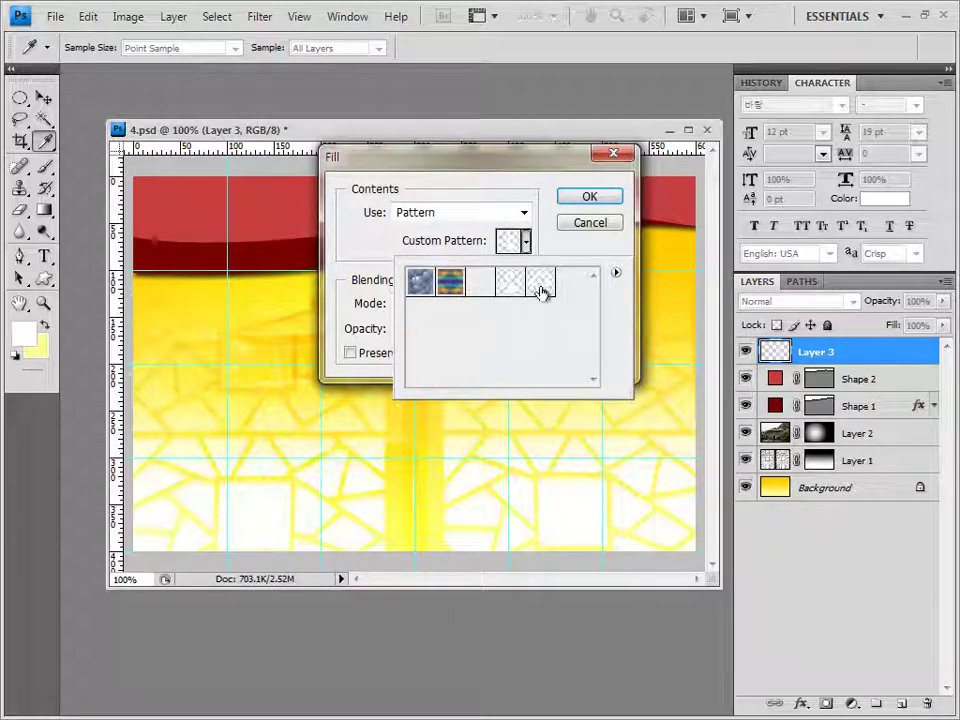
left_click(540, 289)
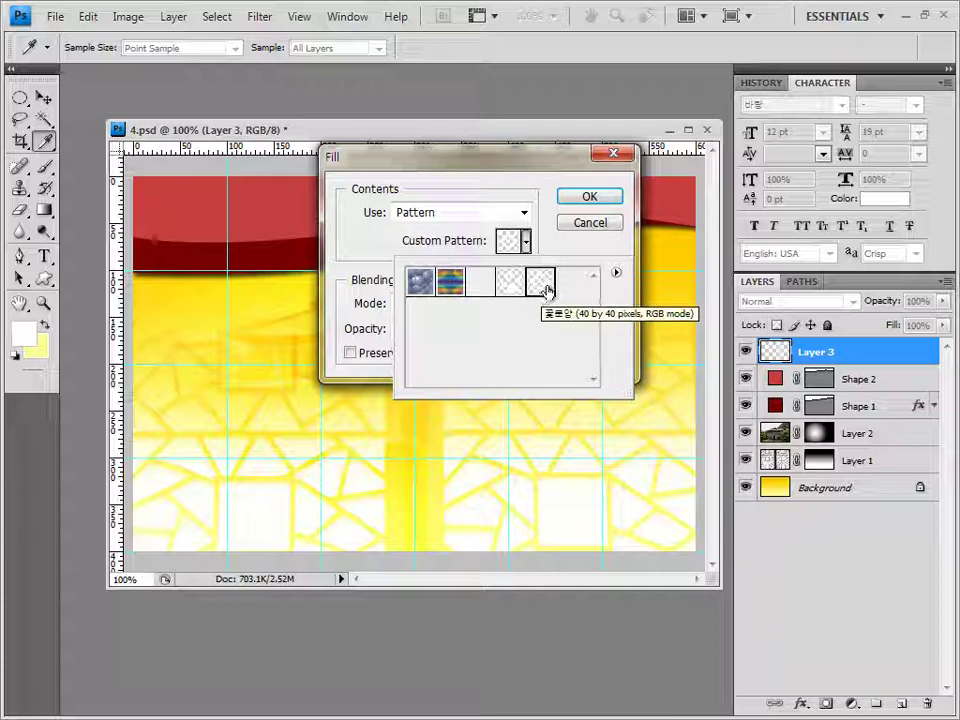
left_click(606, 203)
left_click(606, 202)
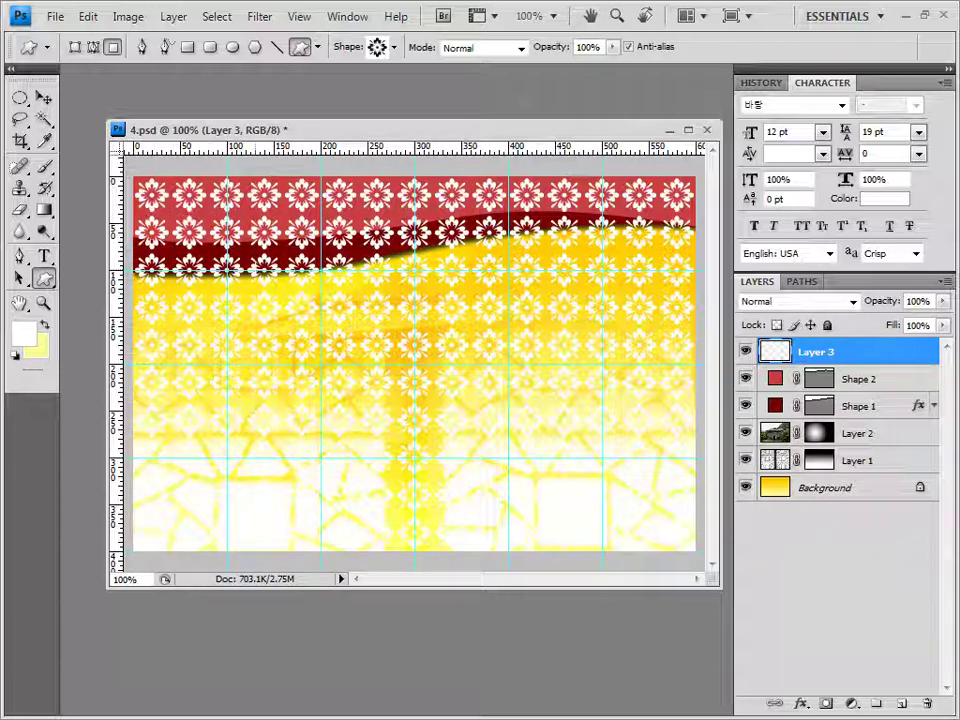
Set the floral pattern layer's opacity to 50% and clip it to the Shape 2 layer.
left_click(917, 300)
type("50")
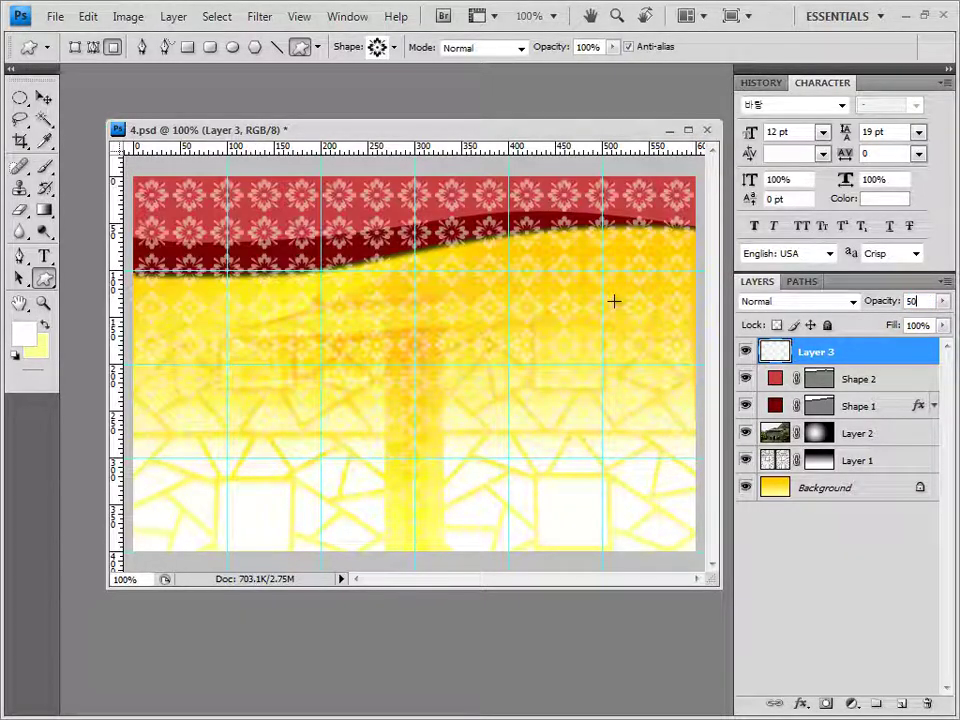
key("Return")
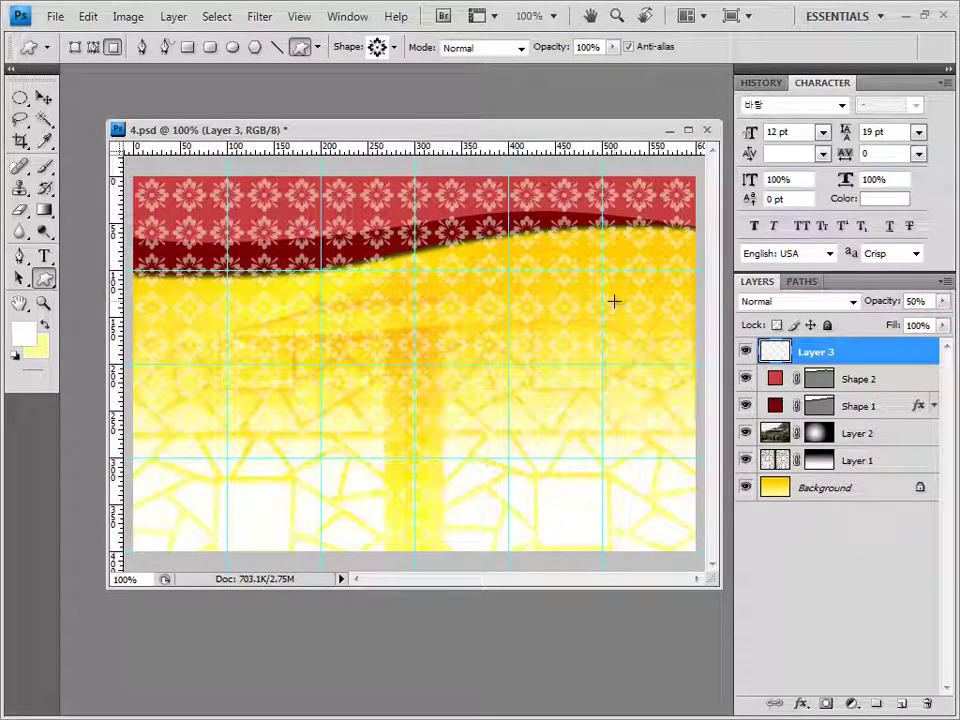
left_click(875, 365, "alt")
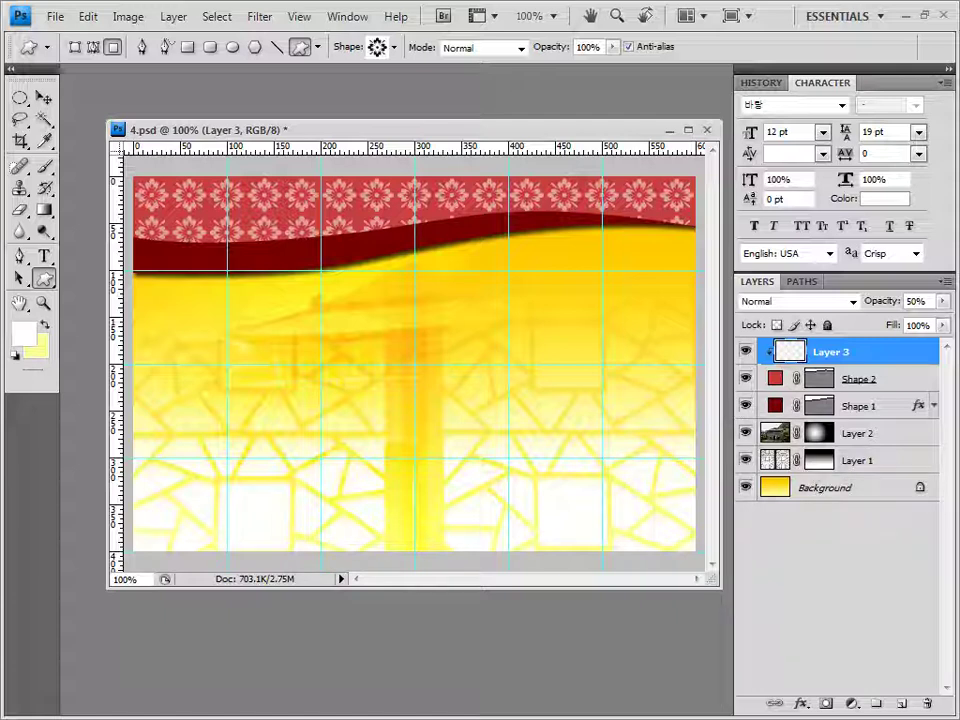
Open 1급-14.JPG from the 기출문제03 folder in File Explorer and float it in its own window.
key("alt+Tab")
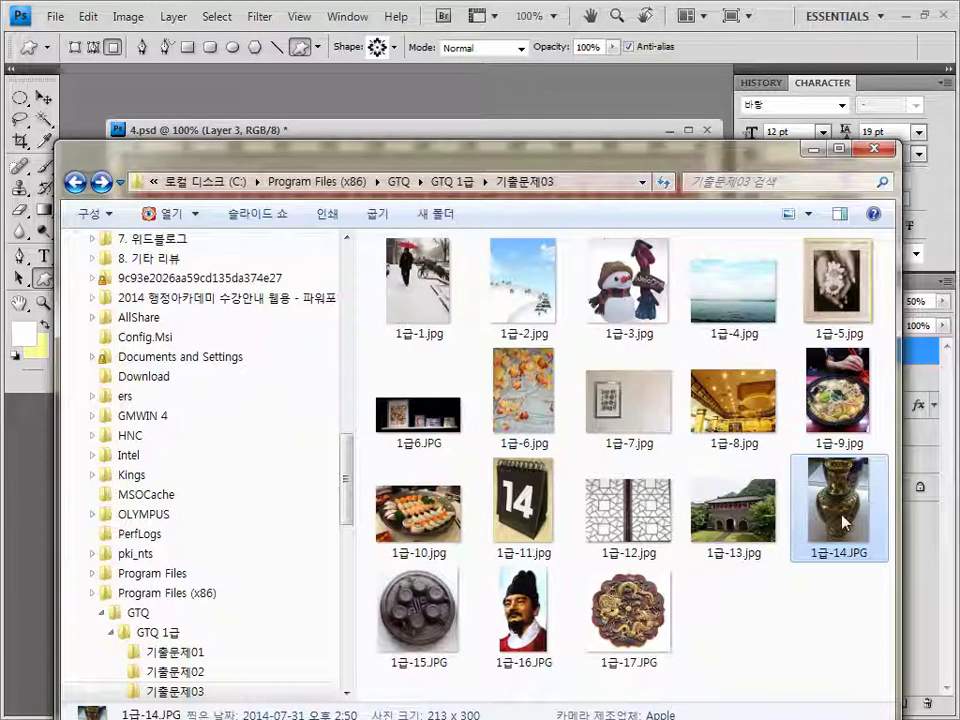
left_click_drag(844, 521, 410, 88)
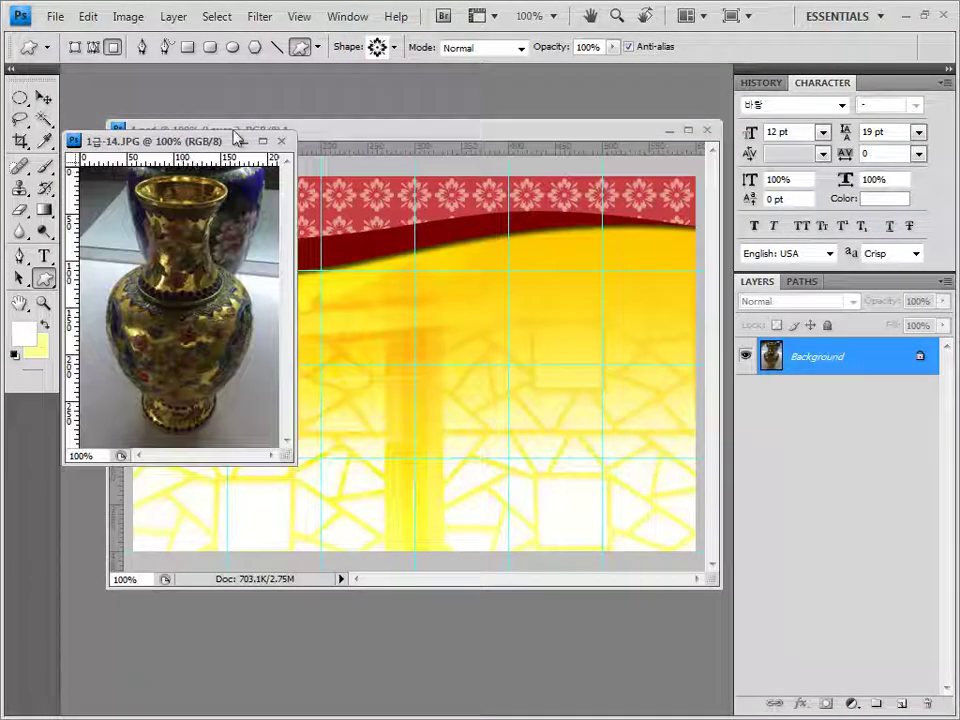
left_click_drag(196, 141, 375, 100)
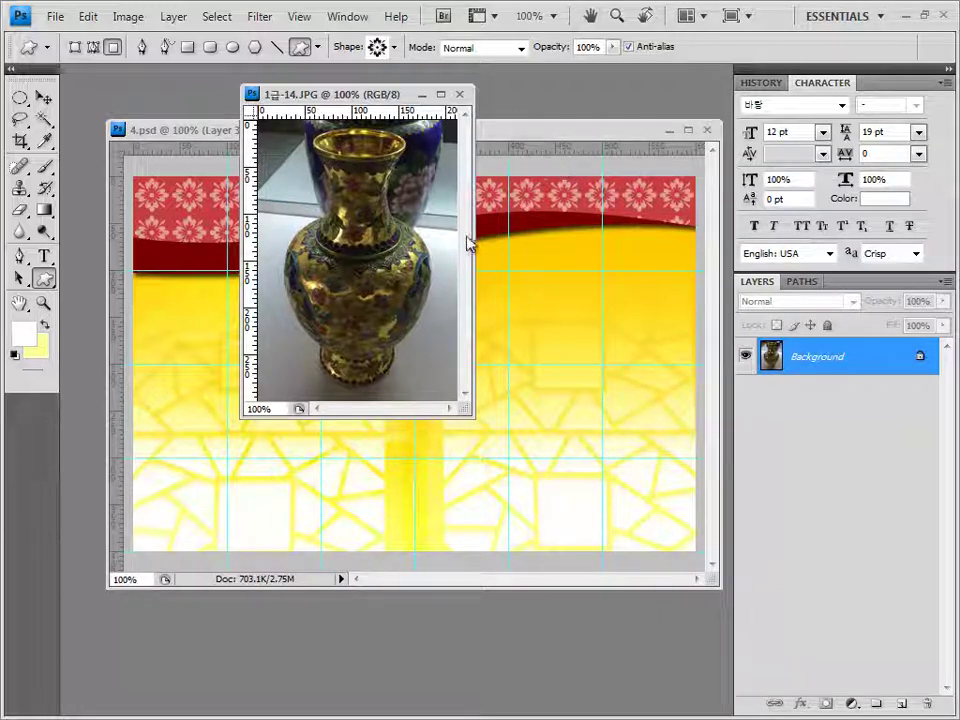
Trace the golden vase with a closed Pen path and turn it into a selection, inverted so that only the vase is selected.
left_click(21, 256)
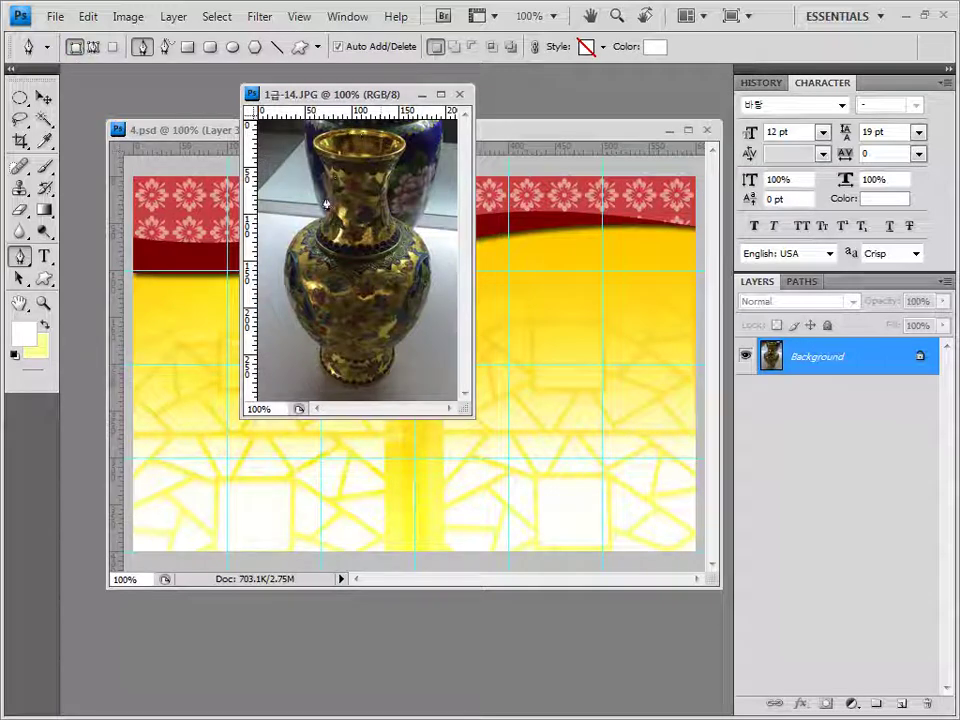
left_click(92, 48)
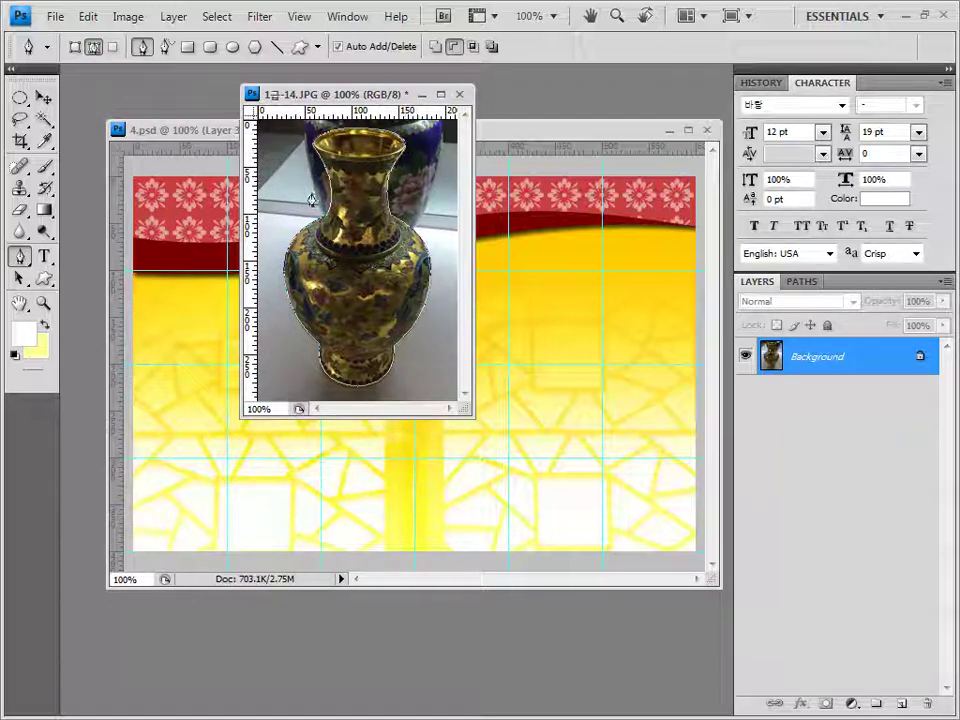
left_click(801, 282)
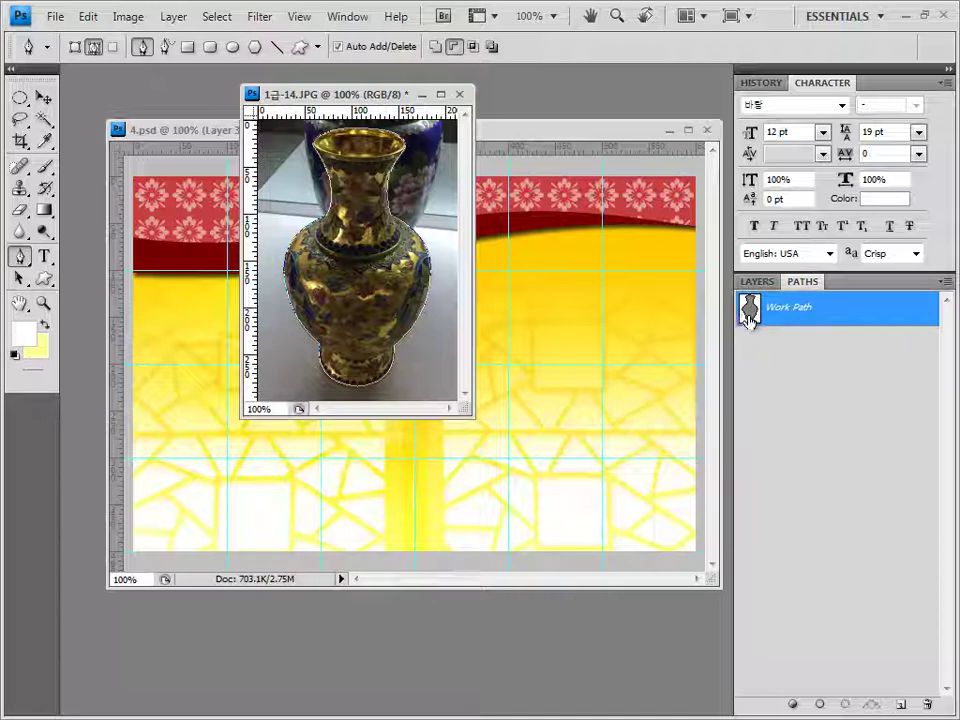
left_click(845, 706)
left_click(842, 497)
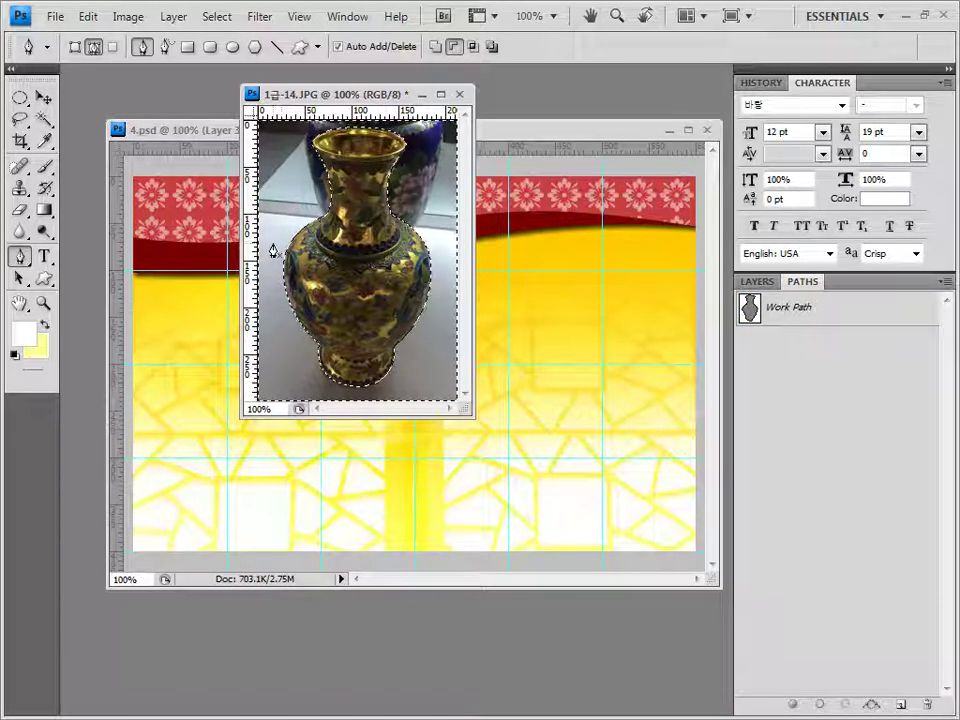
left_click(216, 16)
left_click(232, 90)
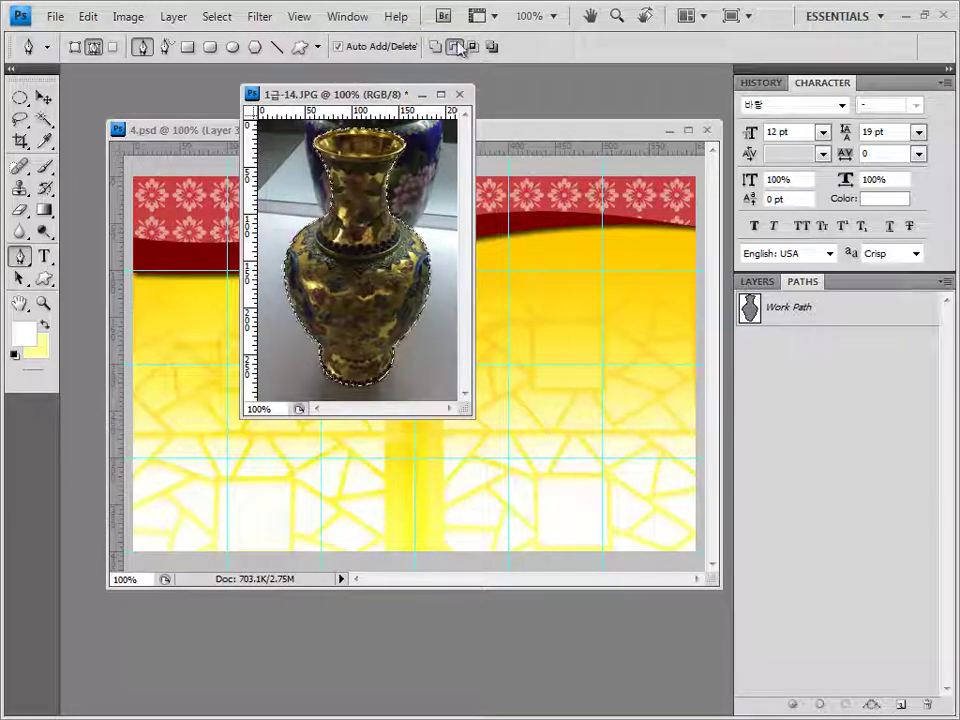
Copy the selected vase, close 1급-14.JPG without saving and paste the vase into 4.psd above the floral pattern layer.
left_click(459, 95)
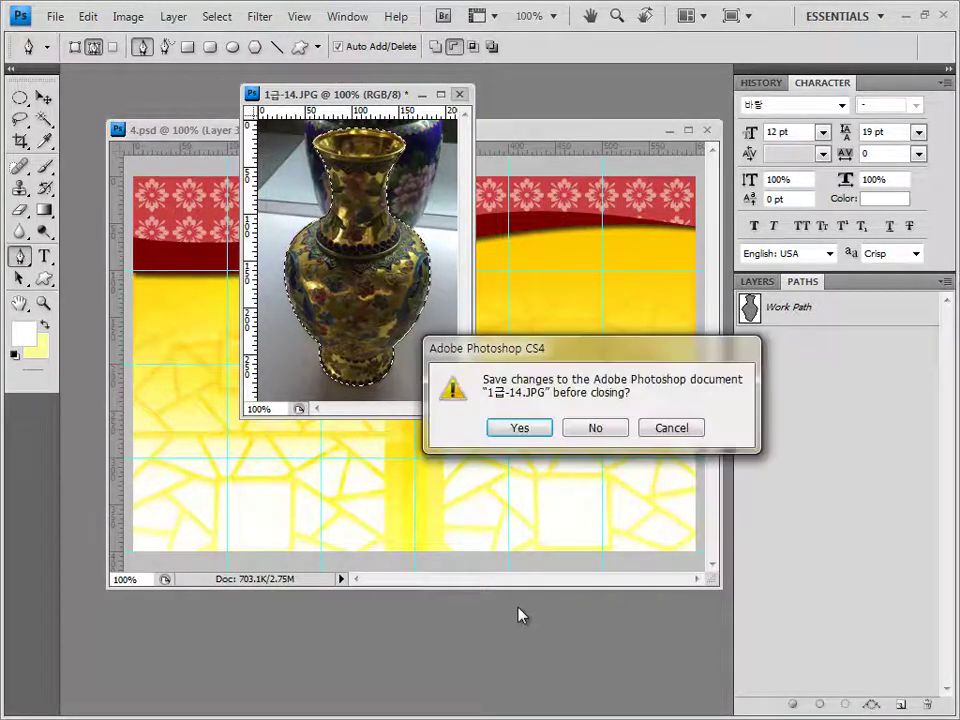
left_click(598, 428)
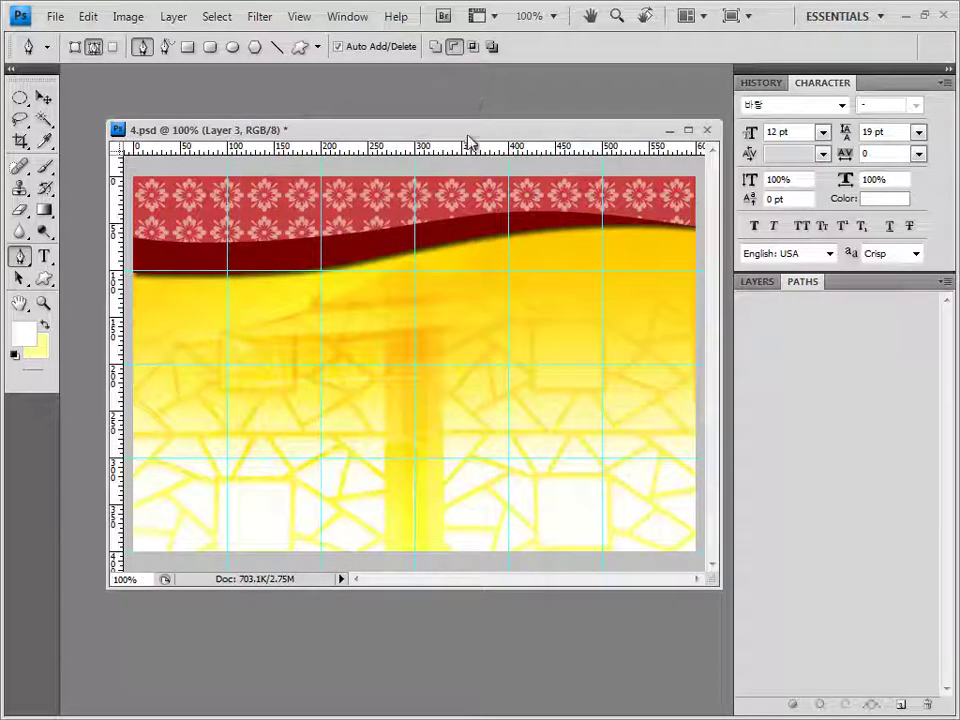
left_click(755, 282)
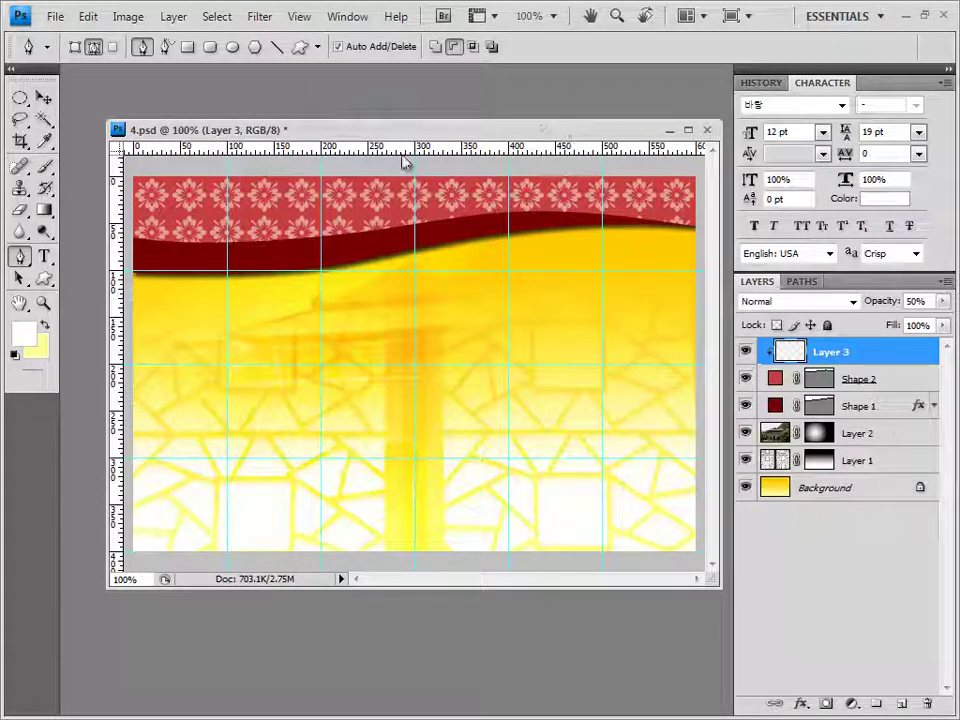
key("ctrl+v")
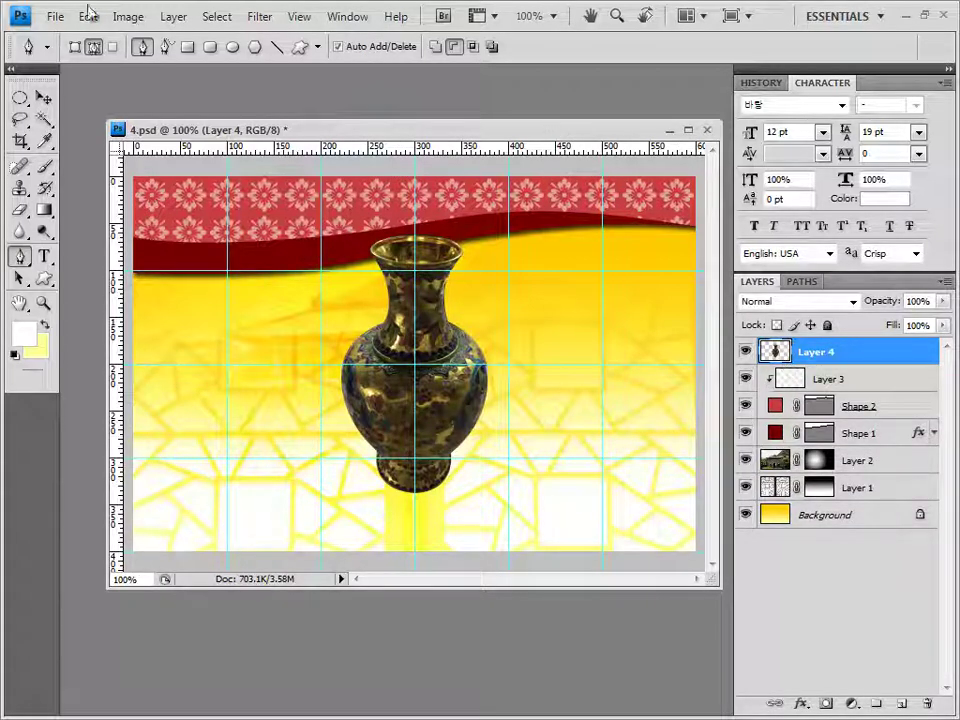
Move the vase to the upper right of the canvas and scale it down proportionally to about 80%, against the right edge.
left_click(45, 100)
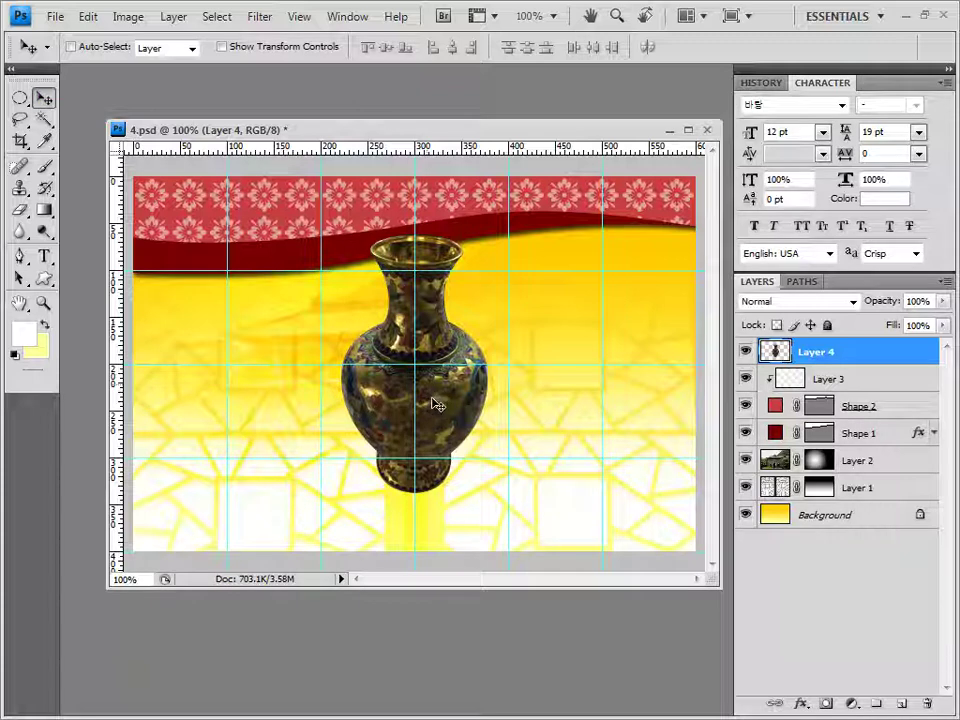
left_click_drag(434, 404, 620, 342)
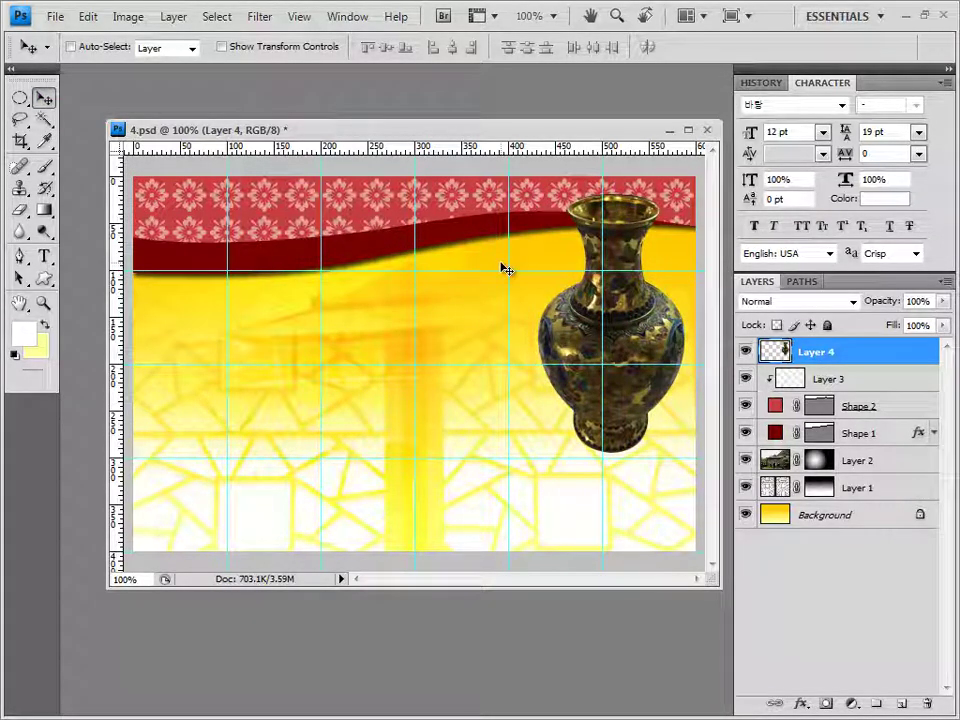
key("ctrl+t")
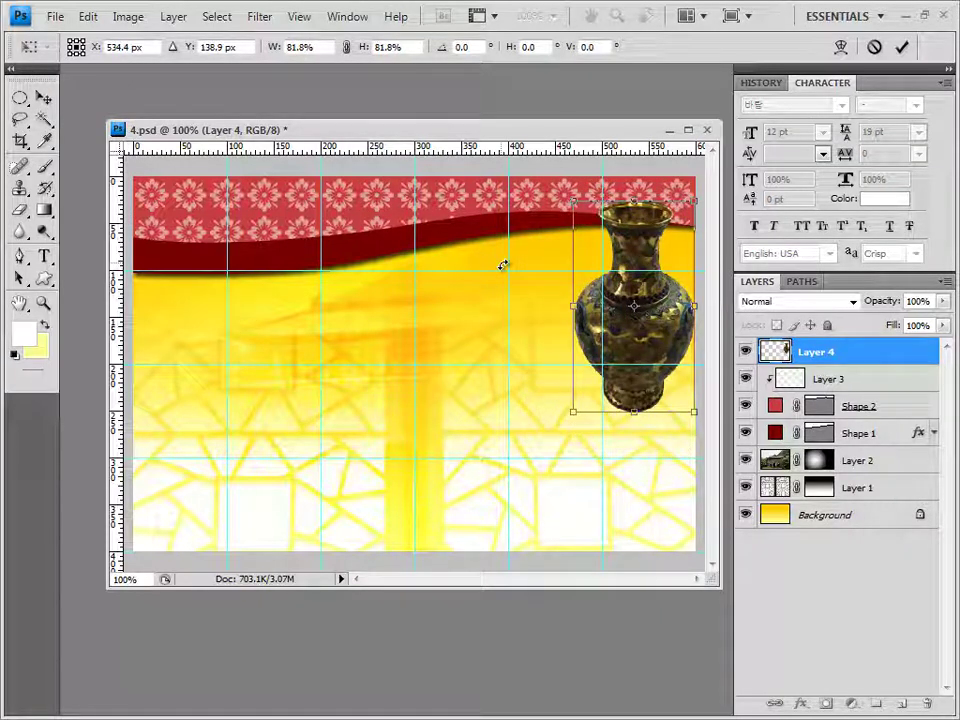
key("Return")
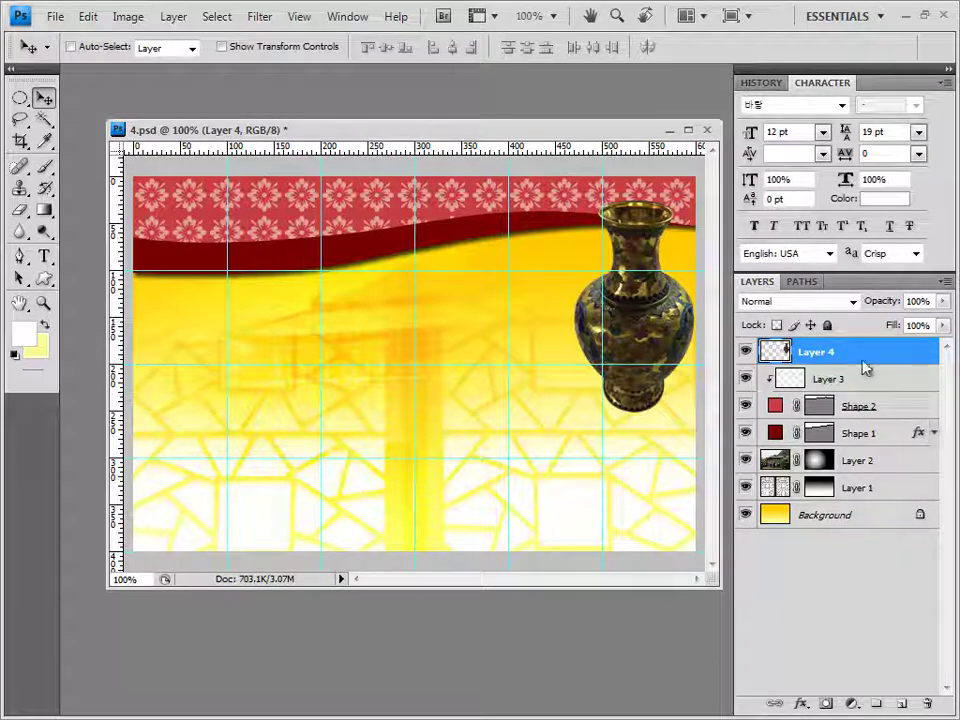
Add a Hue/Saturation adjustment layer above the vase with Colorize on, Hue 92 and Saturation 30, and close its settings.
left_click(852, 703)
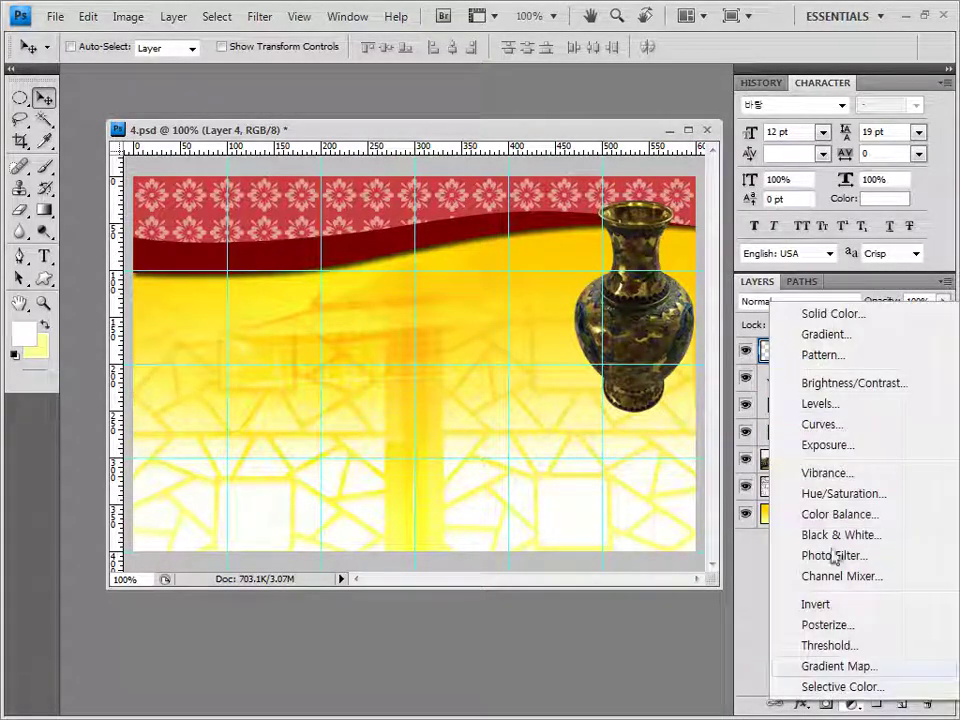
left_click(834, 494)
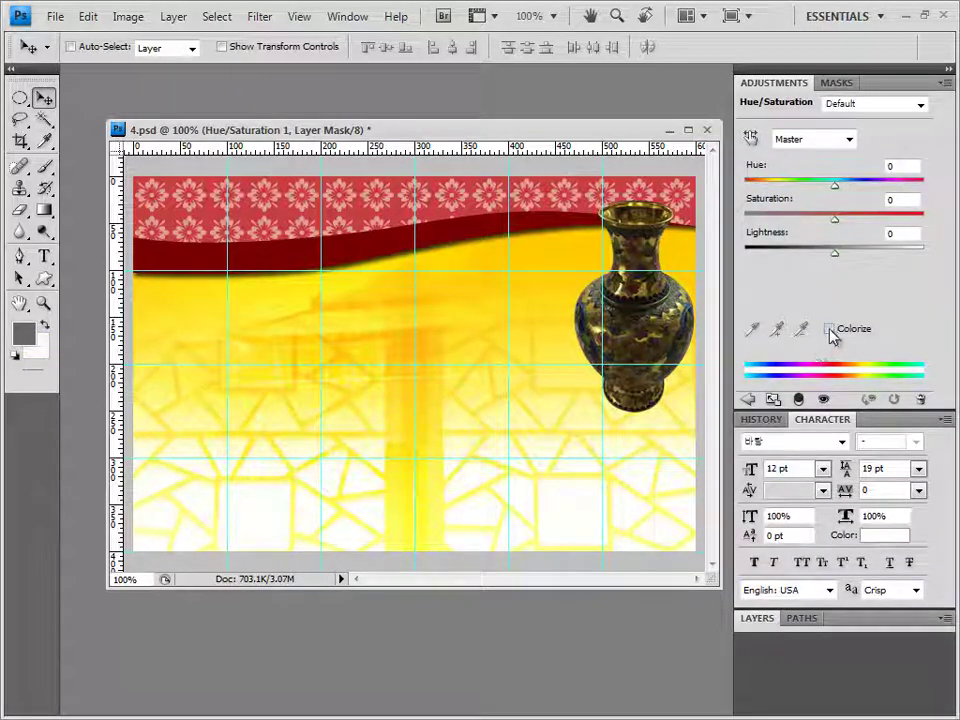
left_click(830, 330)
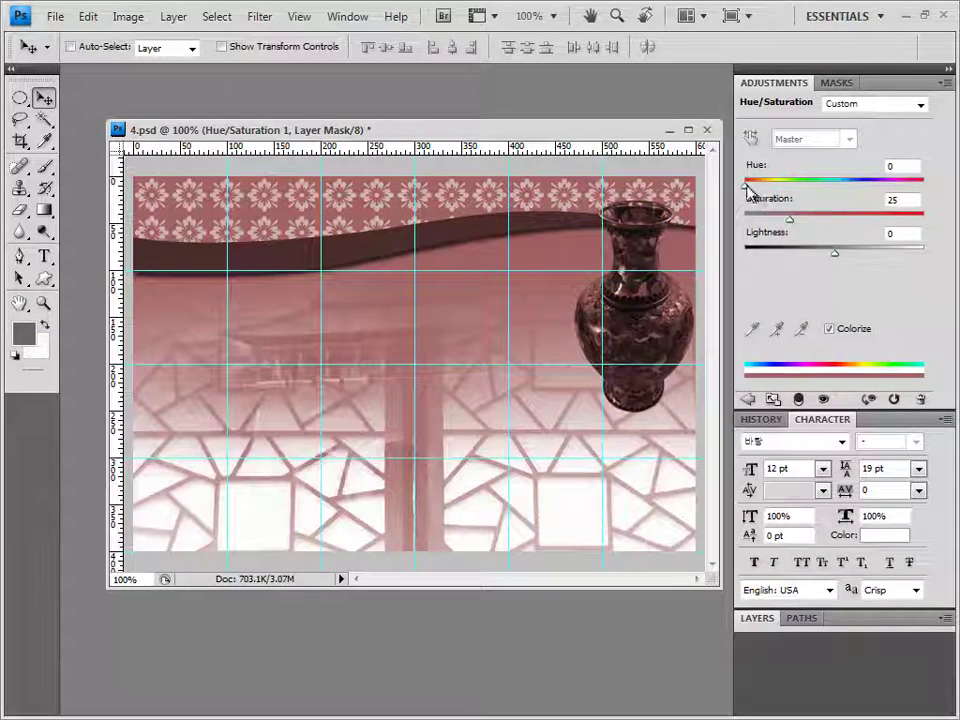
left_click_drag(752, 190, 792, 191)
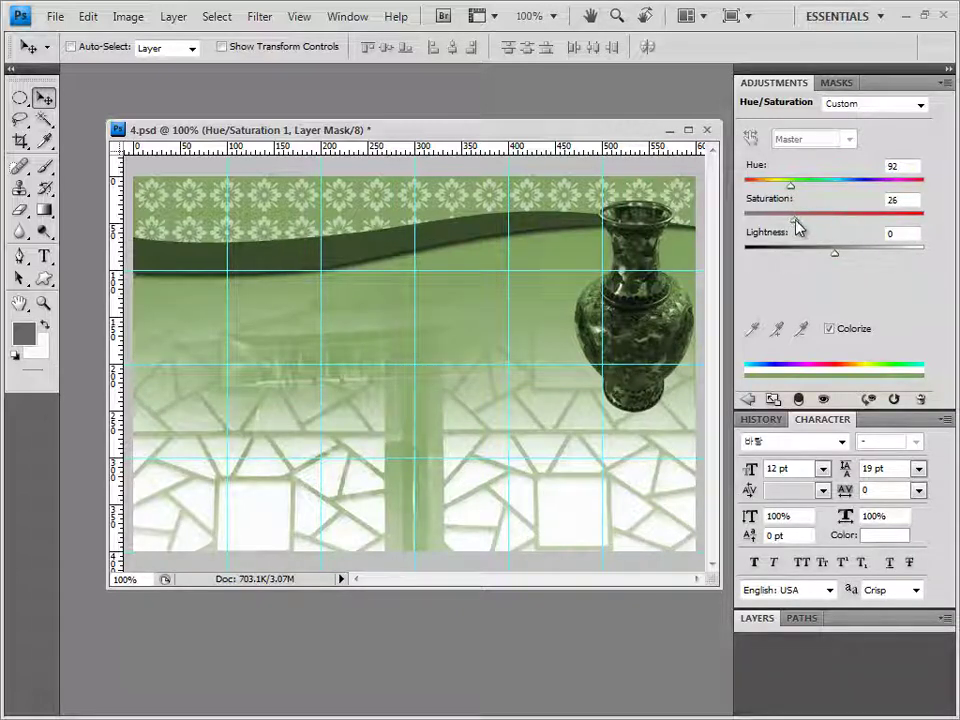
left_click_drag(795, 220, 799, 220)
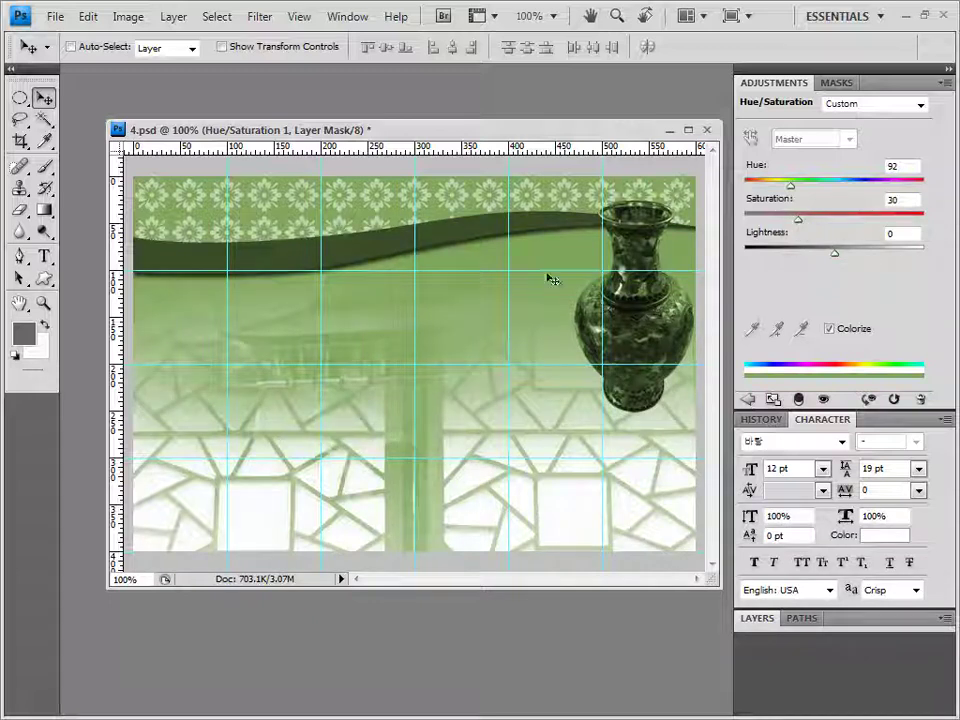
left_click(946, 84)
left_click(862, 500)
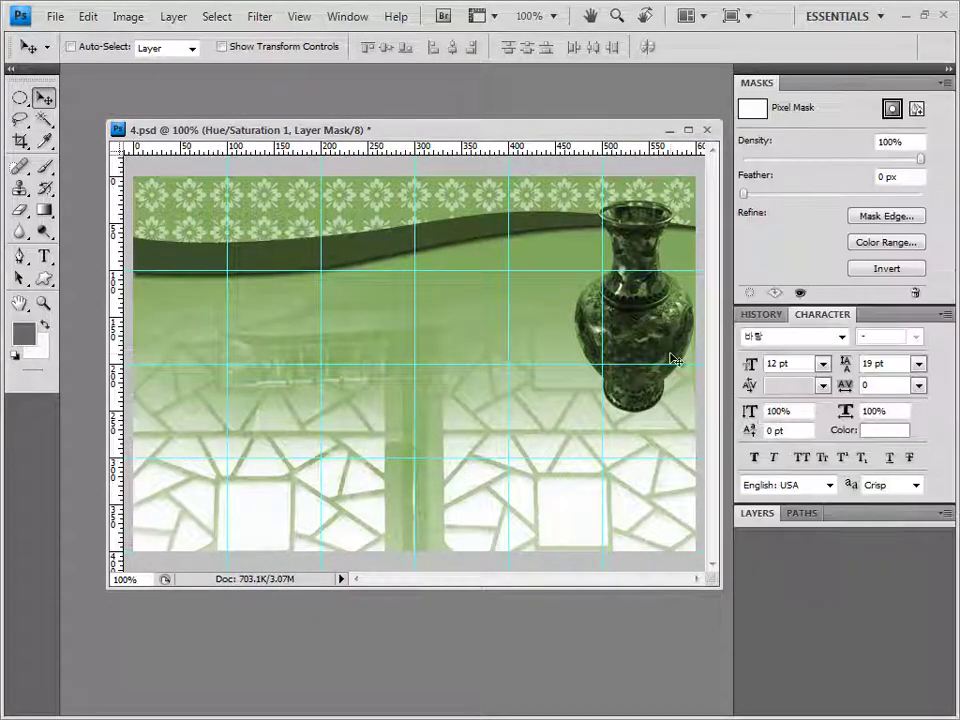
Clip the Hue/Saturation 1 adjustment layer to the vase layer and set its opacity to 70%.
double_click(857, 515)
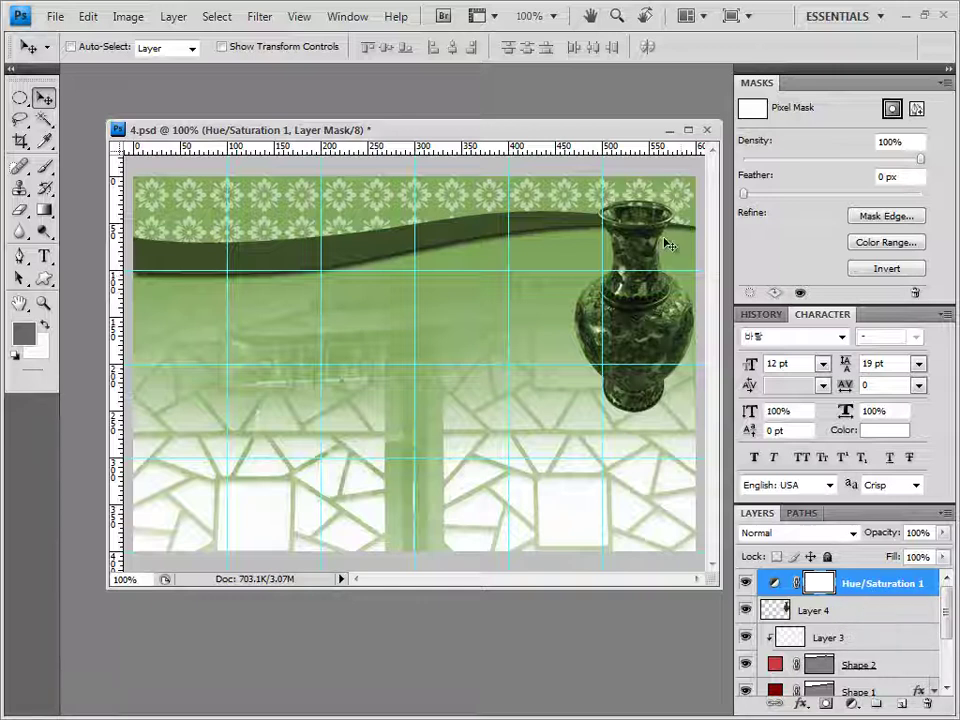
left_click(868, 596, "alt")
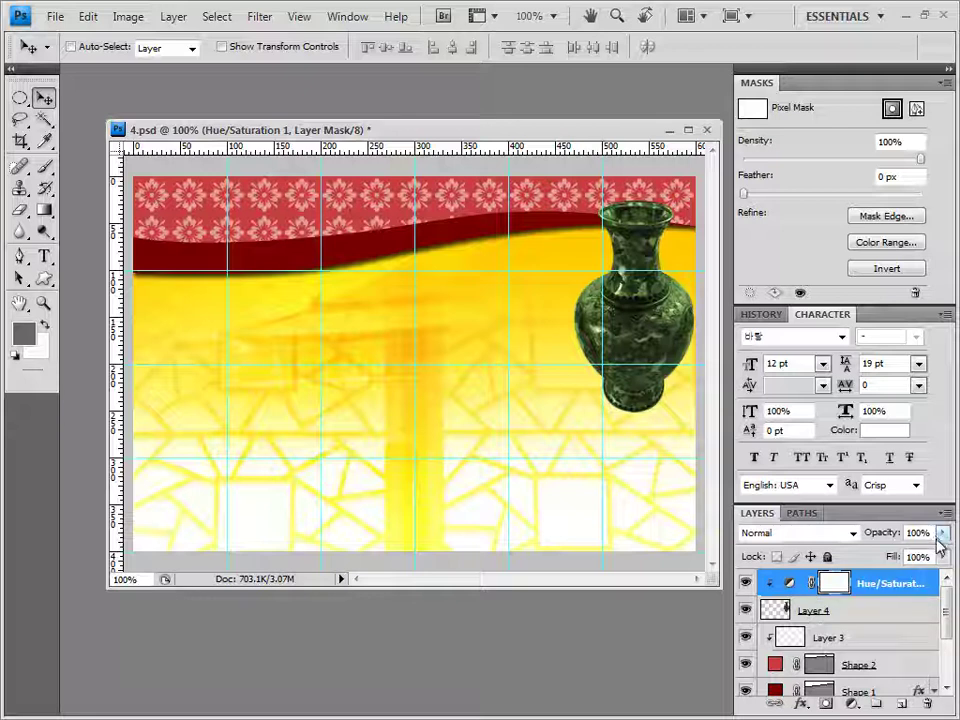
left_click_drag(928, 532, 766, 546)
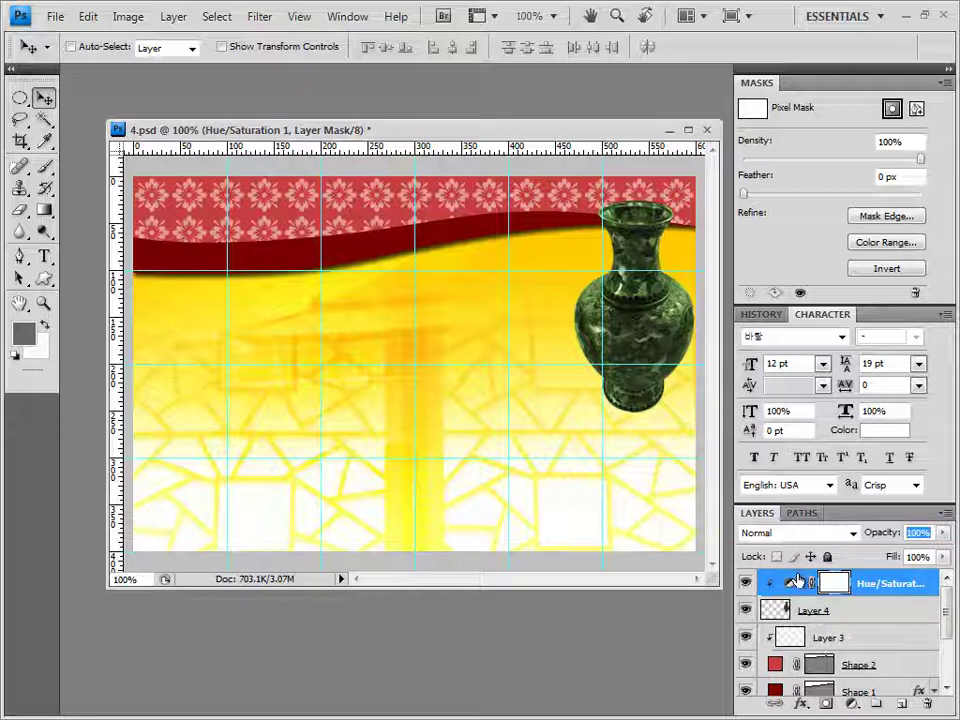
type("70")
key("Return")
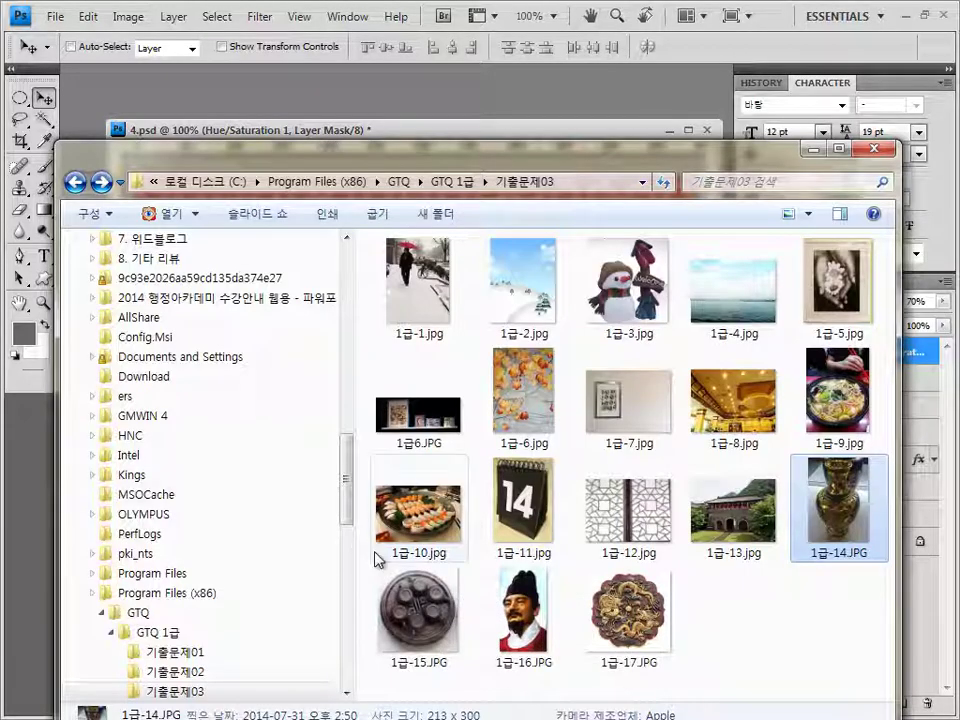
Open 1급-15.JPG in Photoshop and undock it into its own floating window.
left_click_drag(400, 600, 200, 95)
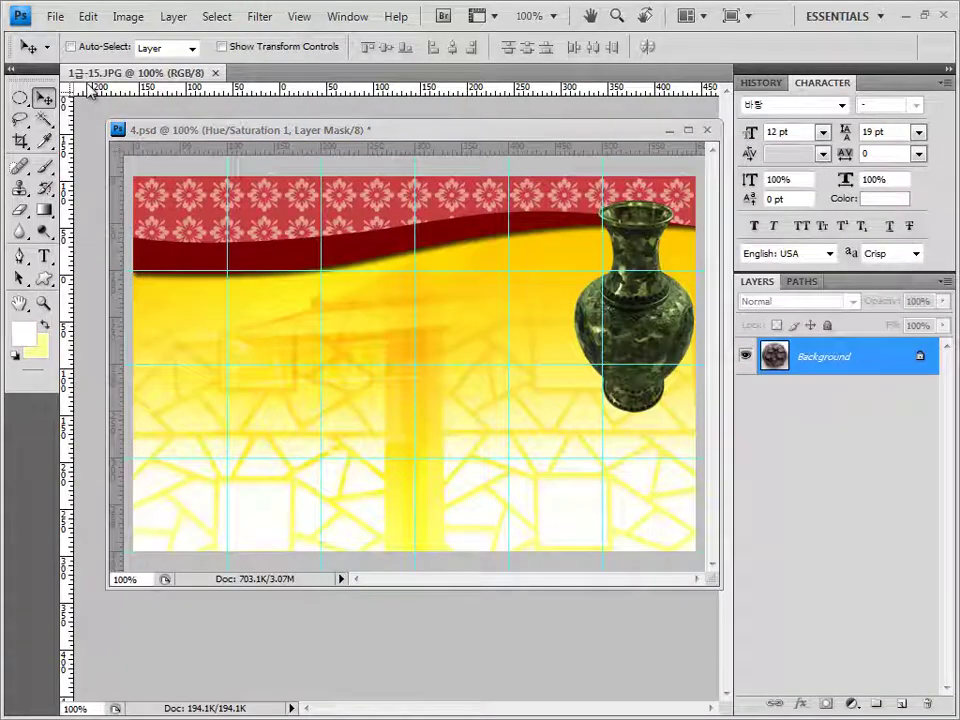
left_click_drag(75, 72, 300, 132)
left_click_drag(456, 150, 225, 113)
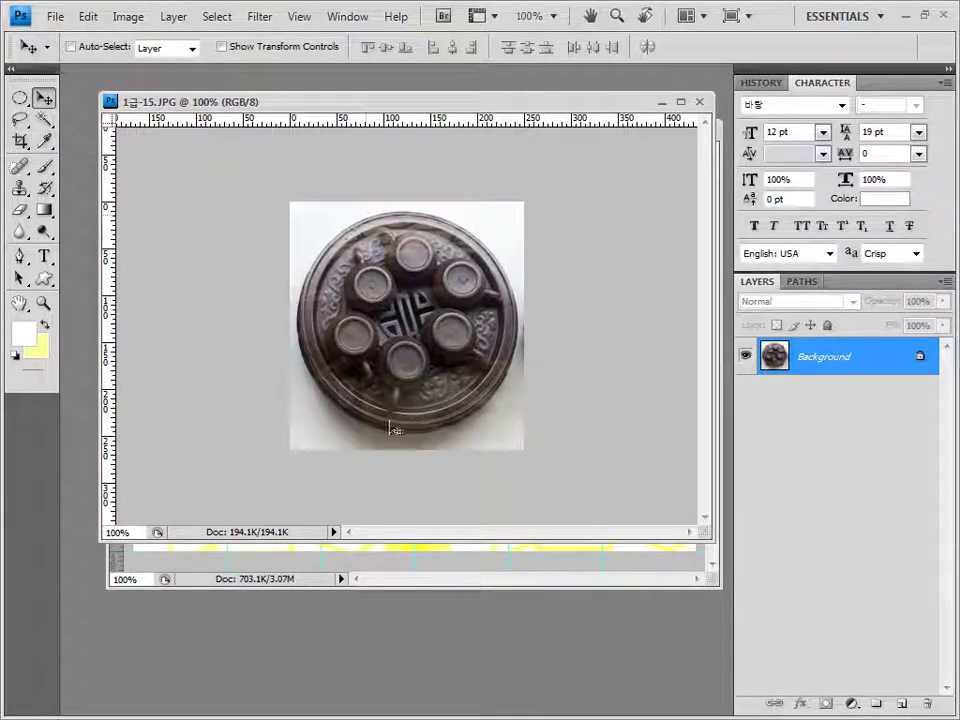
Select the round patterned disc in 1급-15.JPG with the Elliptical Marquee tool and nudge it slightly left to fit.
left_click(19, 100)
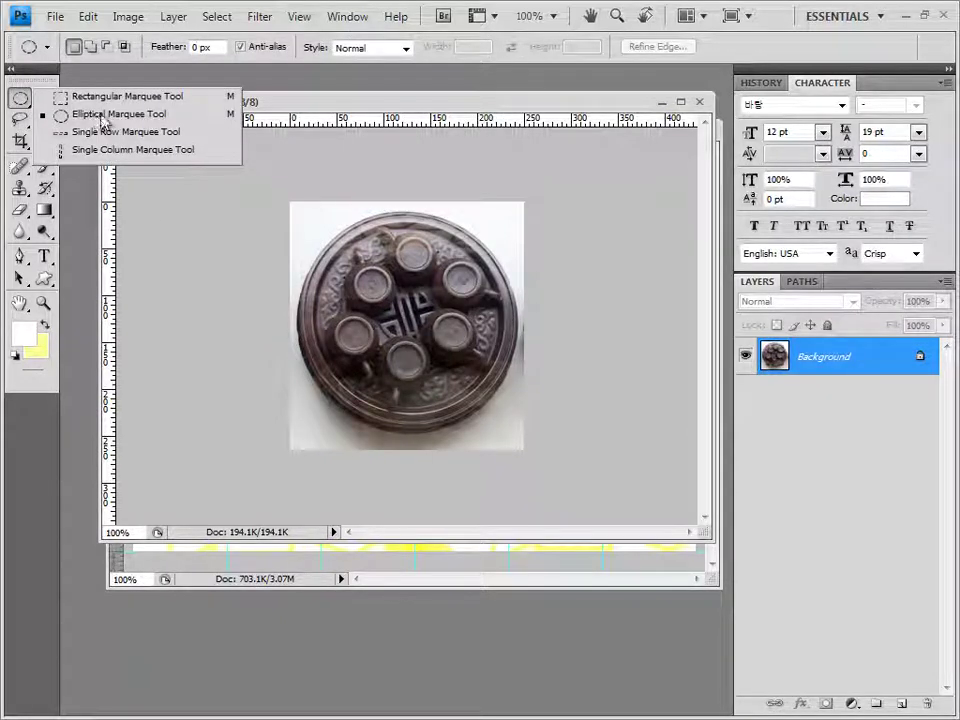
left_click(368, 97)
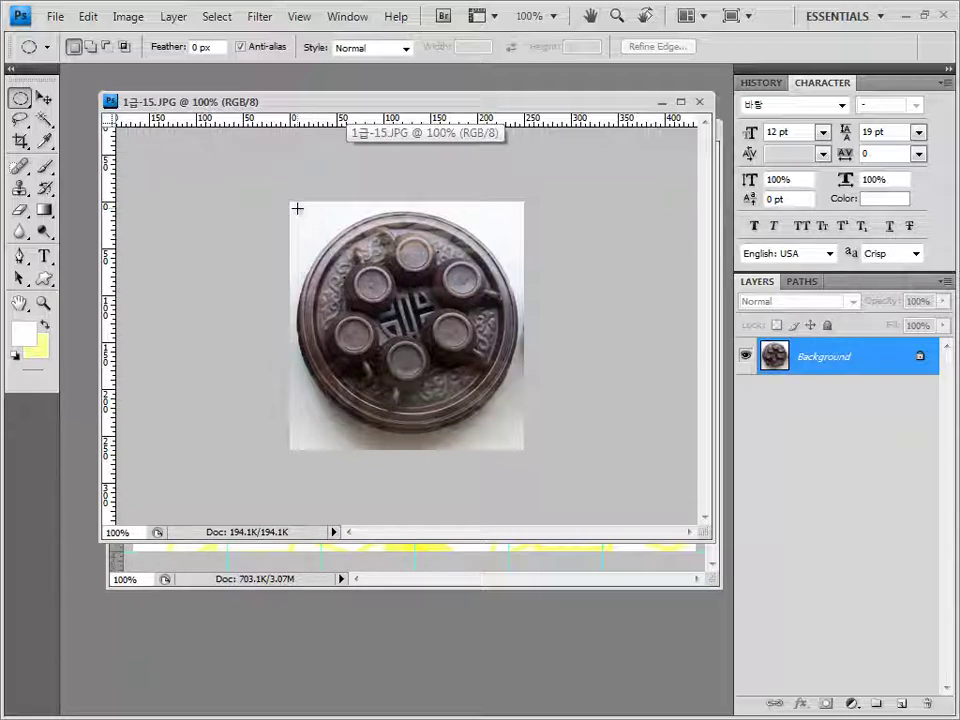
left_click_drag(300, 214, 515, 433)
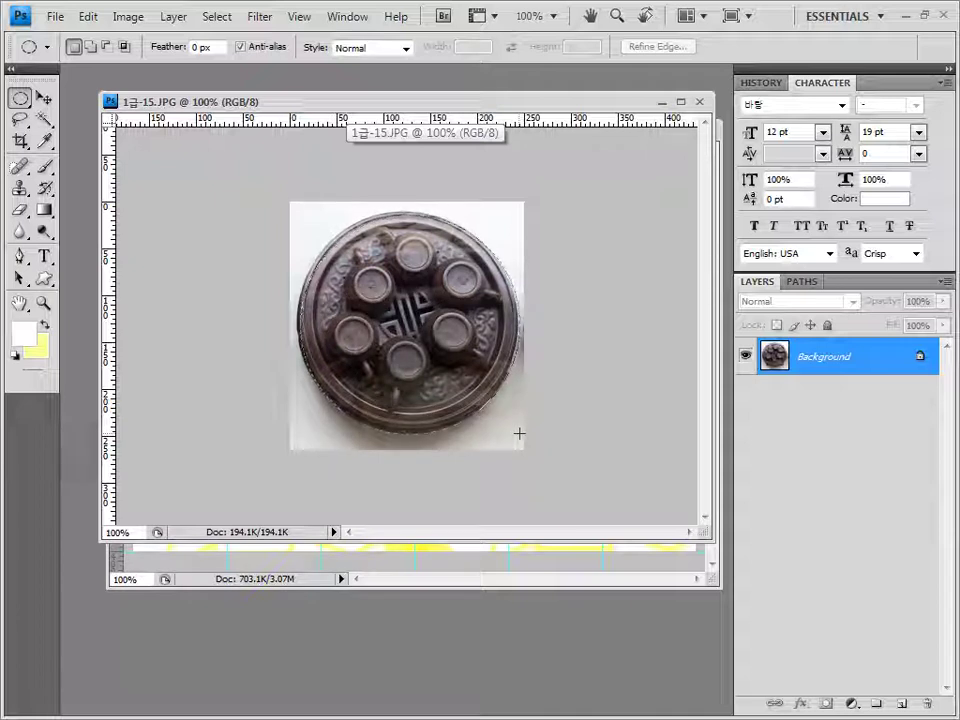
left_click_drag(520, 432, 519, 433)
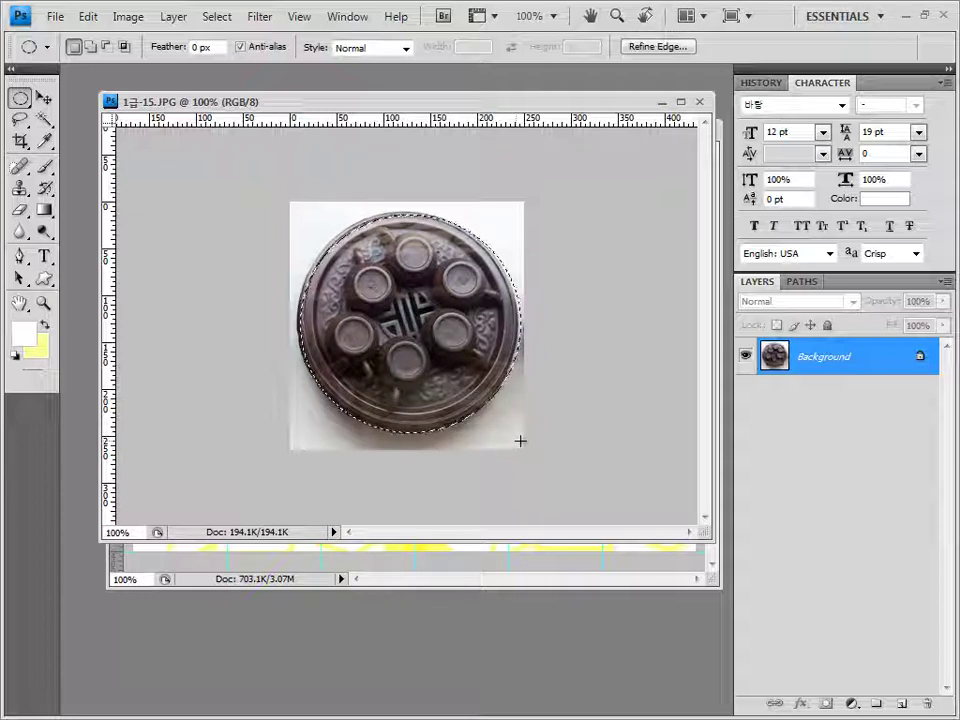
key("Left")
key("Left")
key("Left")
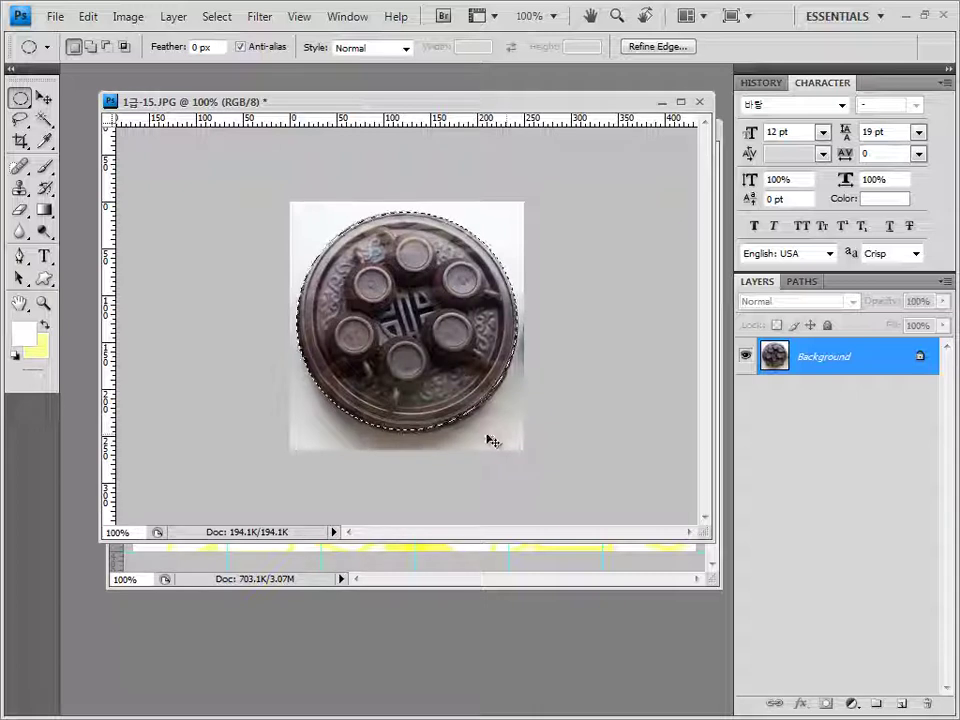
Close 1급-15.JPG without saving, paste the copied disc into 4.psd as the top layer and move it to the canvas's lower-left corner.
left_click(701, 104)
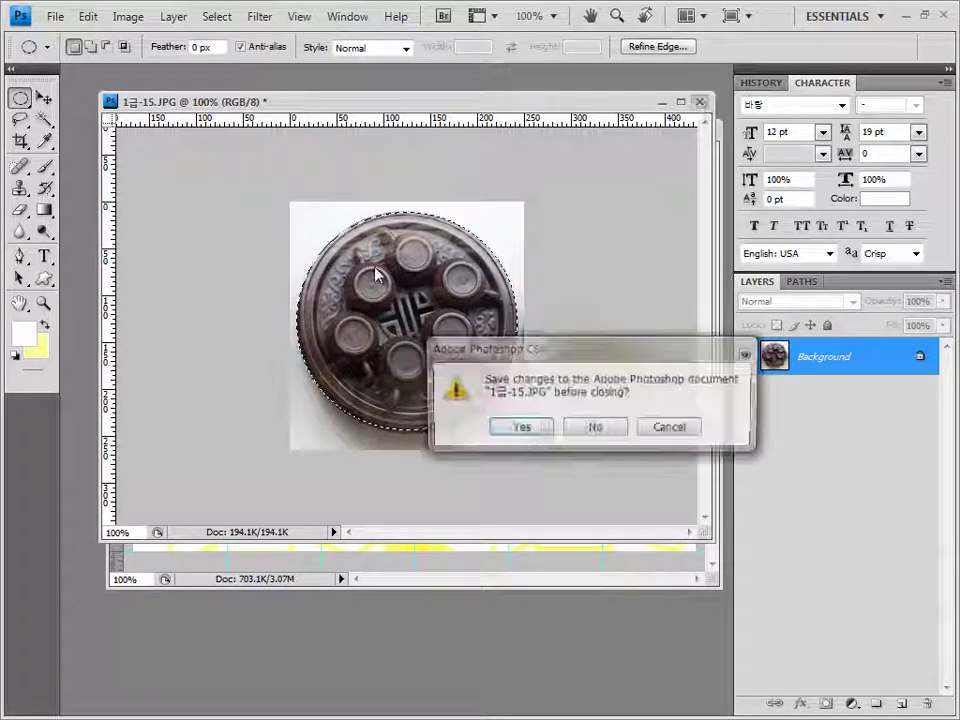
left_click(619, 430)
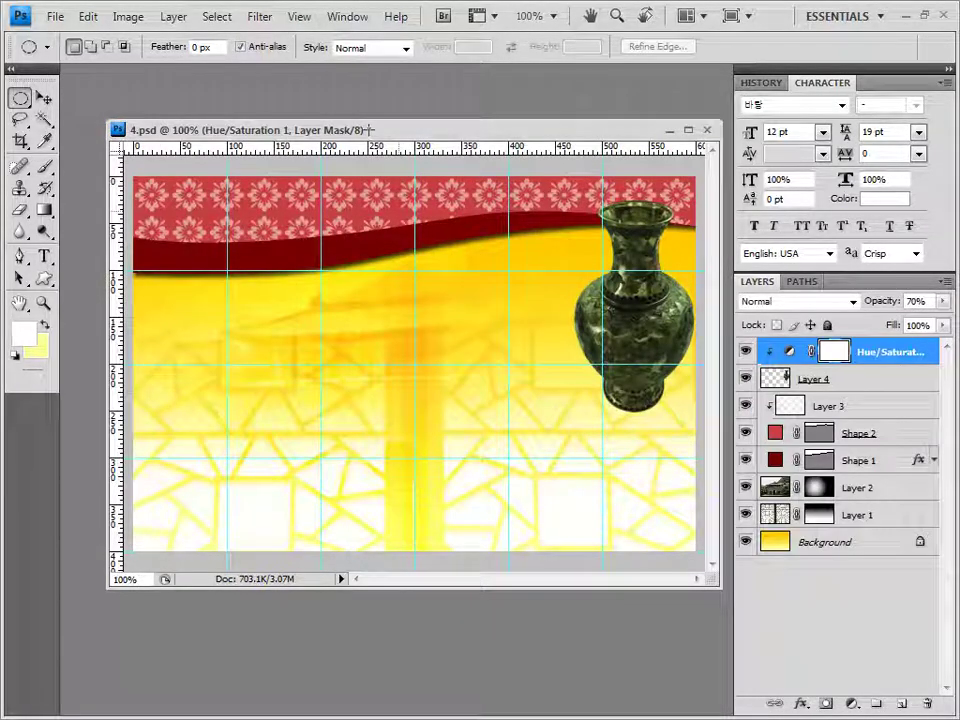
key("ctrl+v")
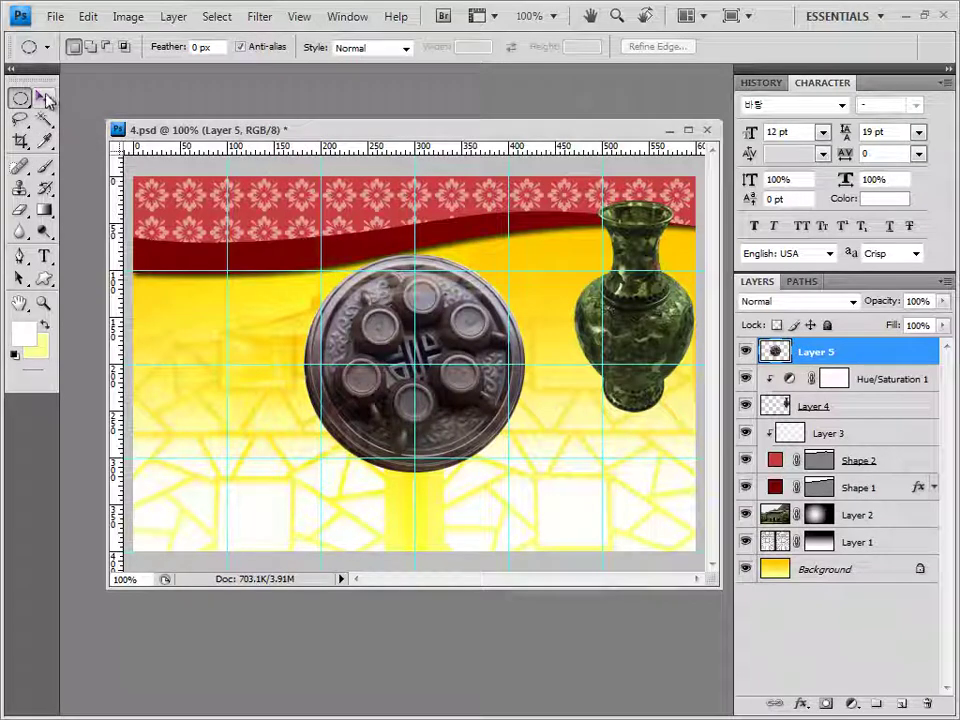
left_click(44, 97)
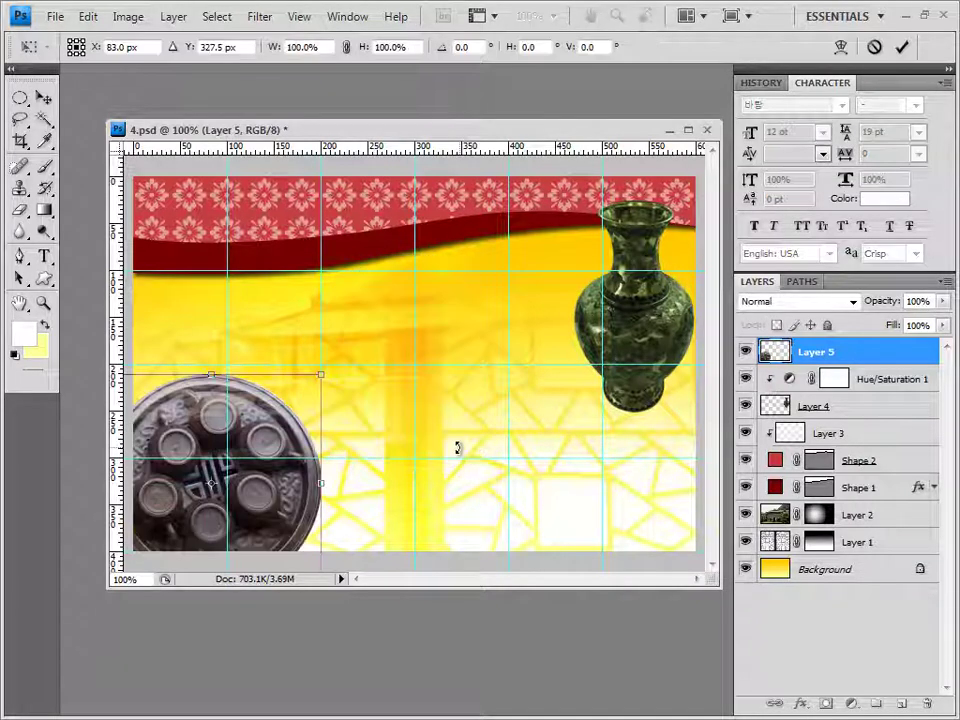
key("Return")
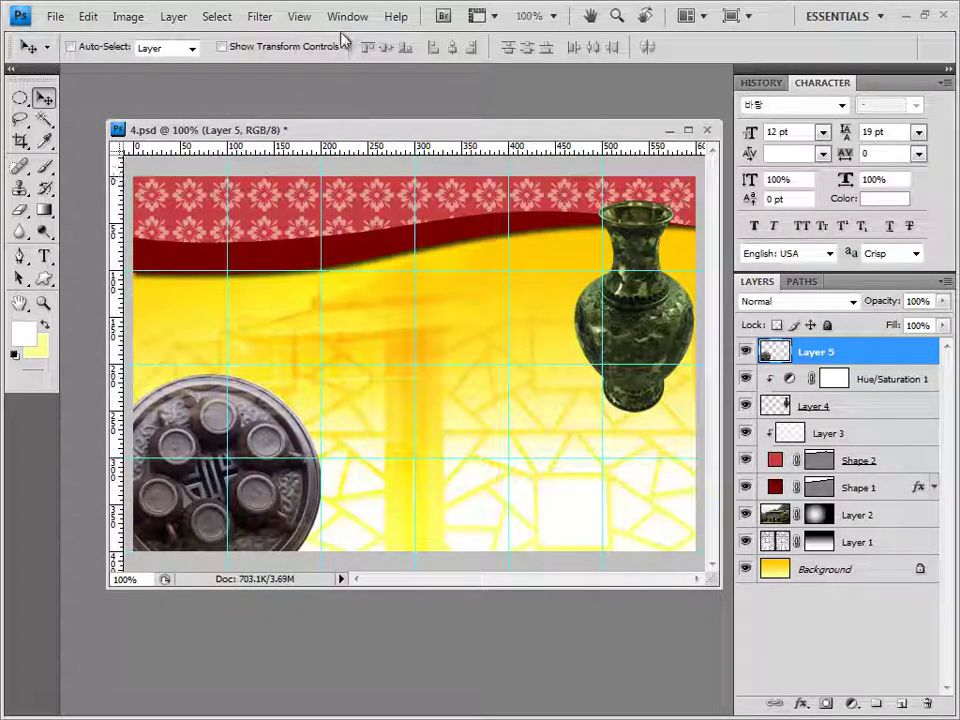
Apply the Texturizer filter to the disc layer with the Canvas texture, 100% scaling, relief 4 and light from the top.
left_click(259, 17)
mouse_move(308, 336)
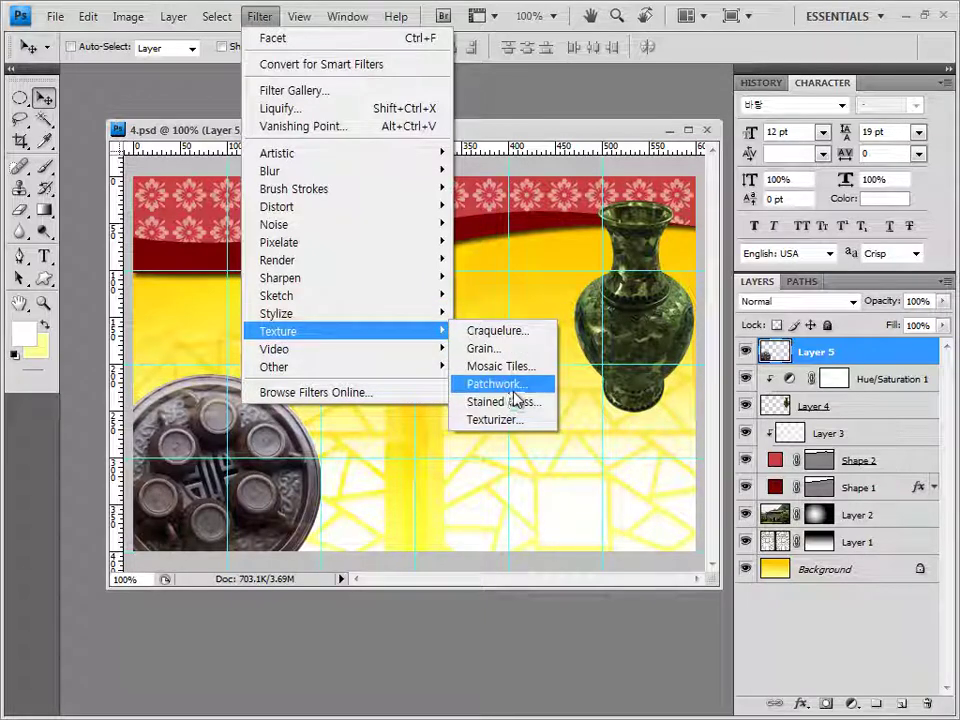
left_click(500, 420)
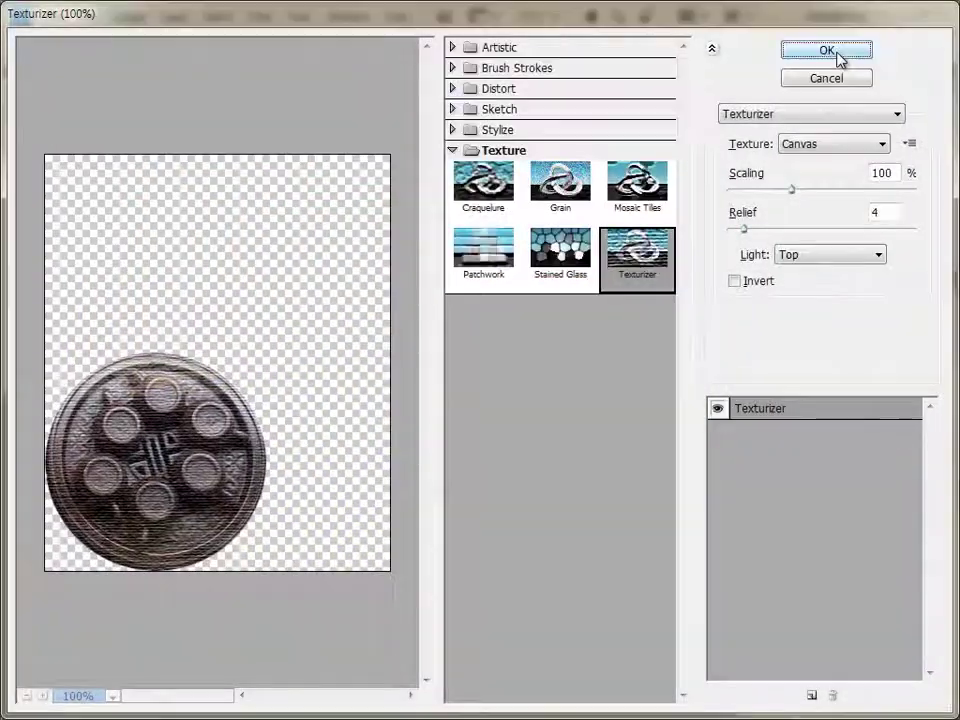
left_click(827, 54)
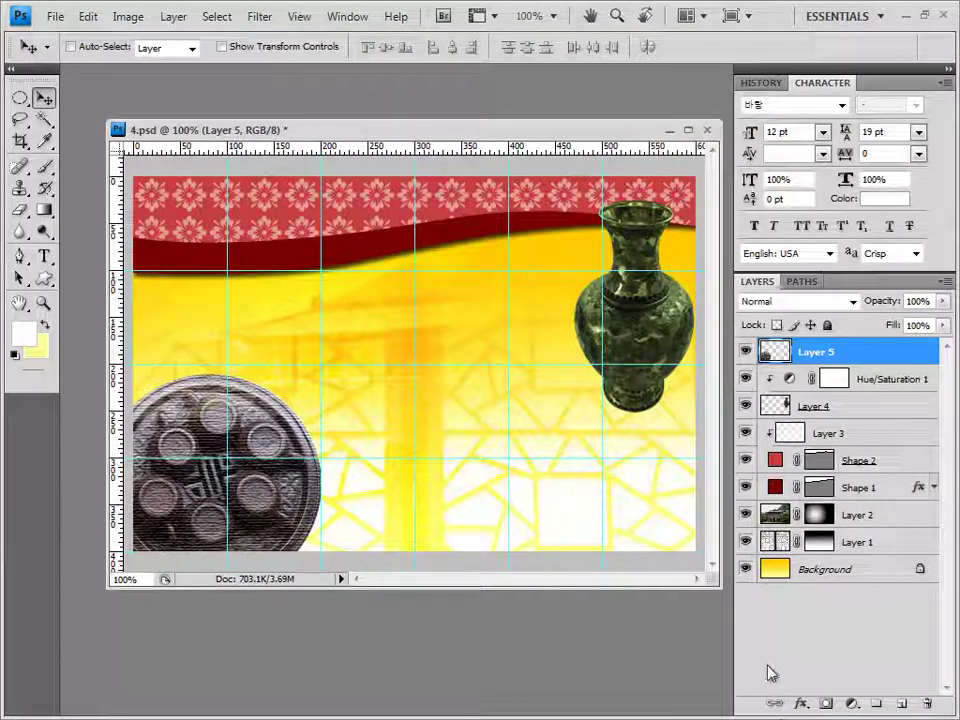
Add an Outer Glow layer style to the disc layer with the default settings.
left_click(802, 704)
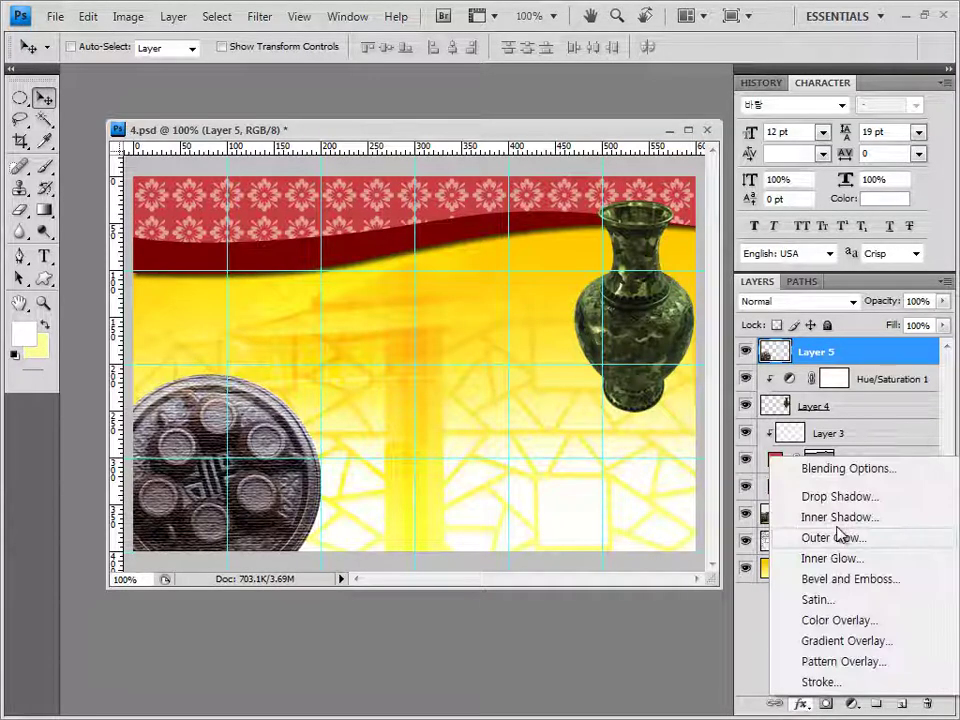
left_click(850, 538)
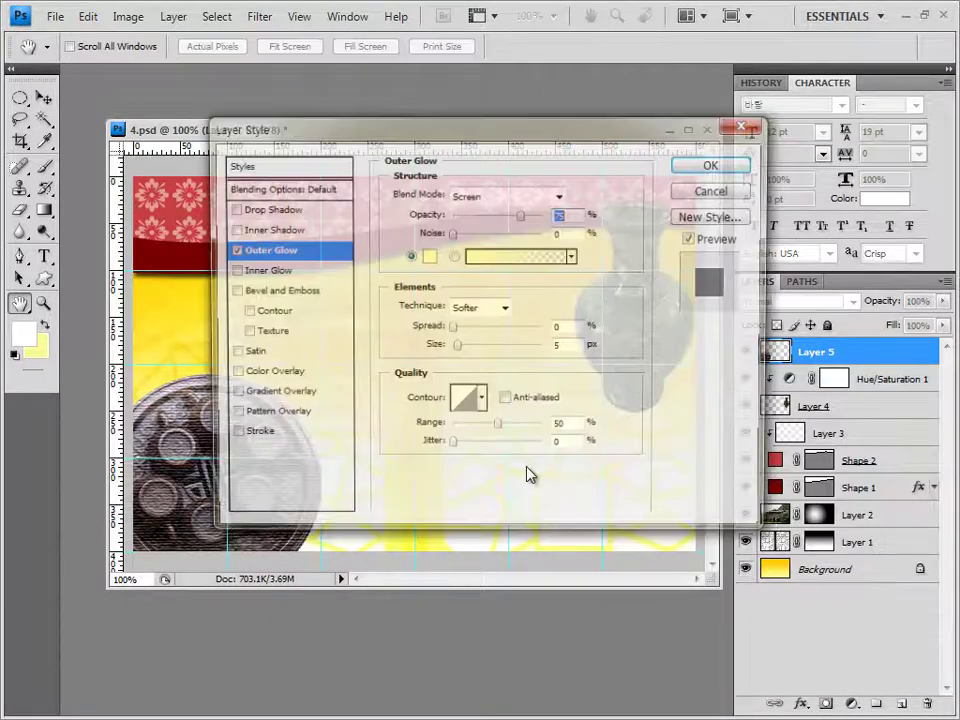
left_click(713, 163)
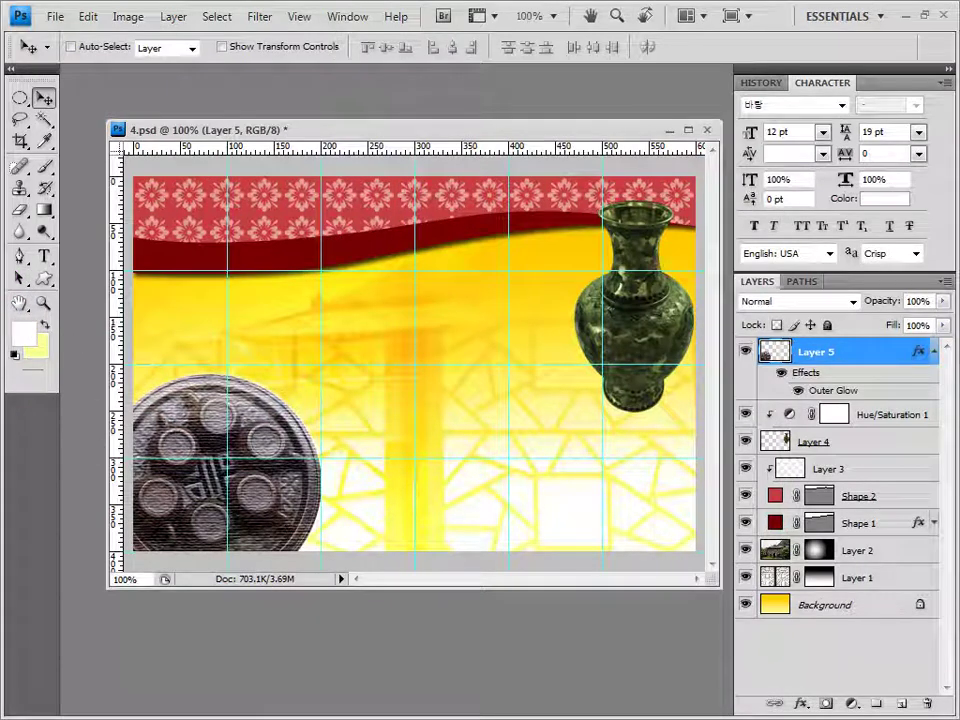
Open 1급-16.JPG in Photoshop and float its window over the upper middle of 4.psd.
key("alt+Tab")
left_click_drag(520, 605, 403, 103)
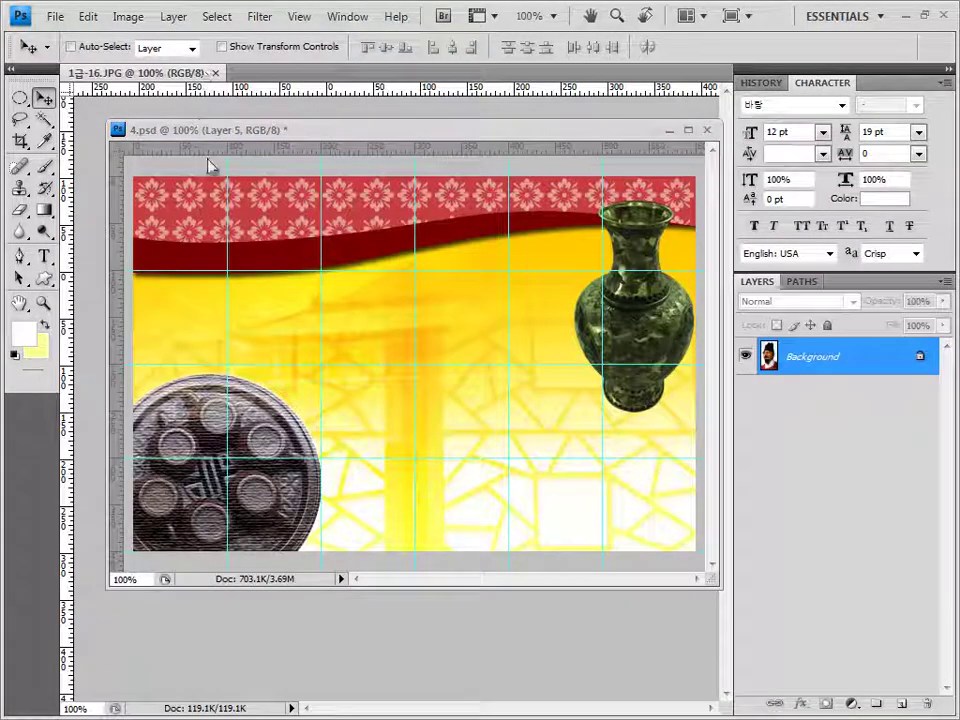
left_click(174, 73)
left_click_drag(443, 301, 231, 347)
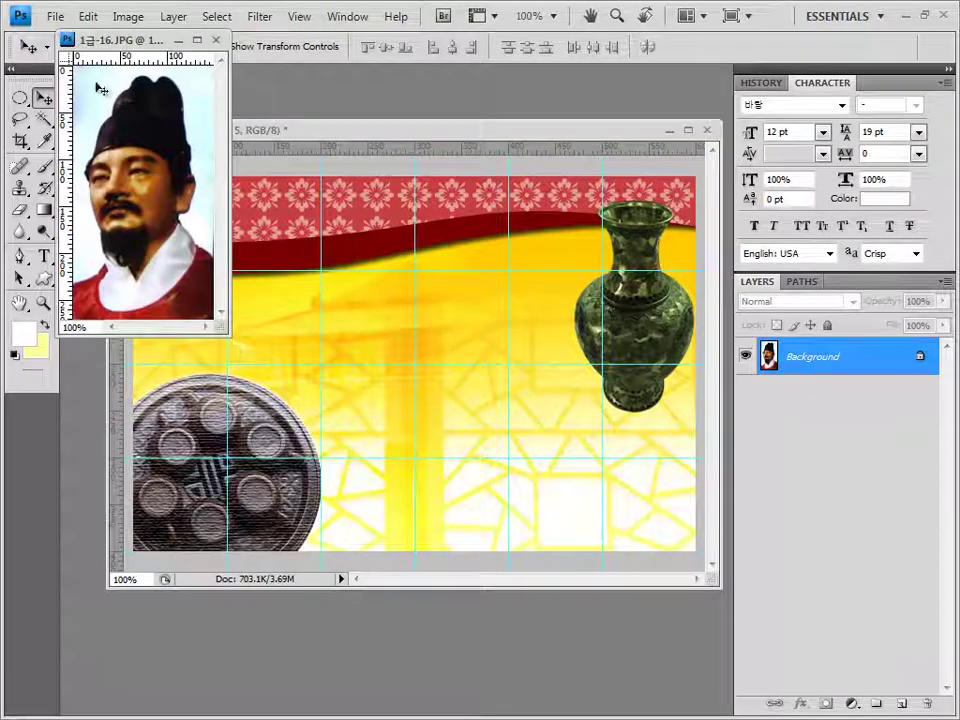
left_click_drag(100, 40, 363, 98)
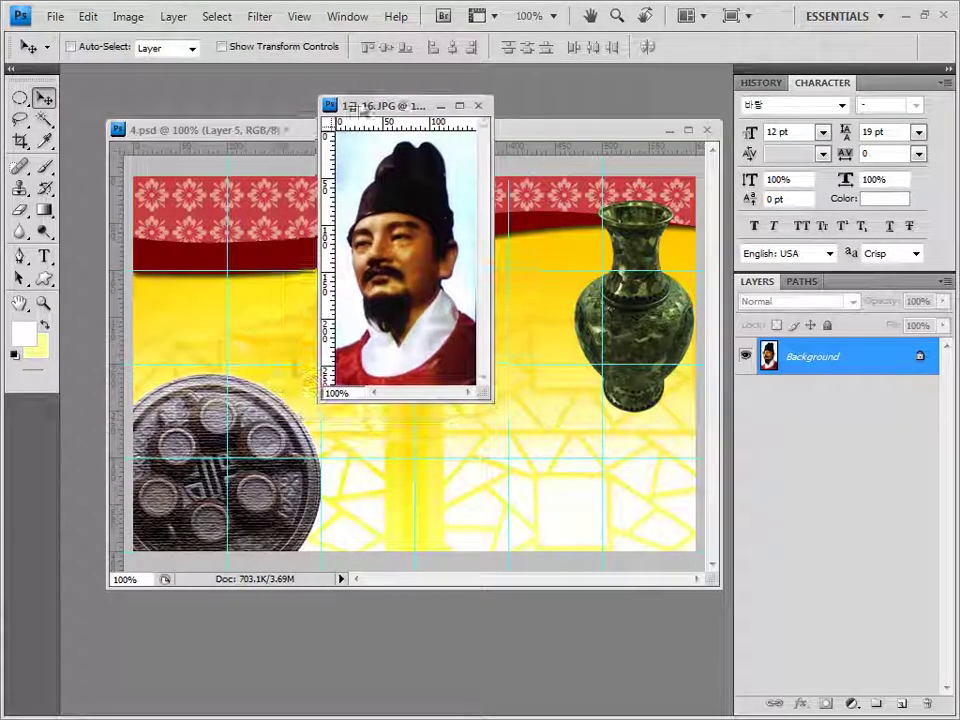
Set up the Quick Selection tool with a brush diameter of 12 px.
left_click(44, 119)
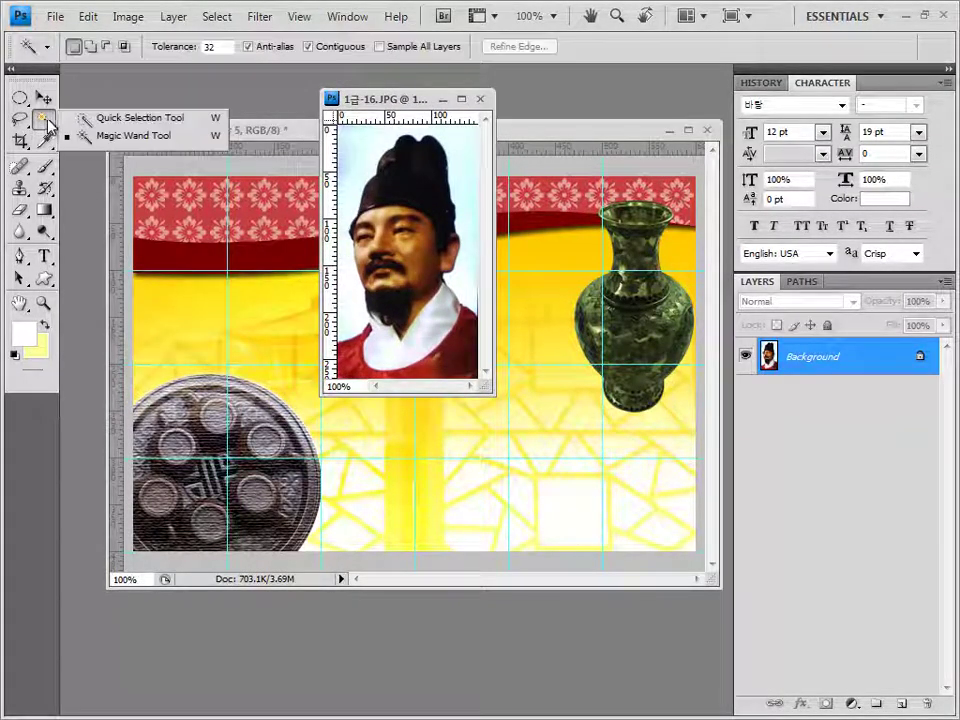
left_click(127, 120)
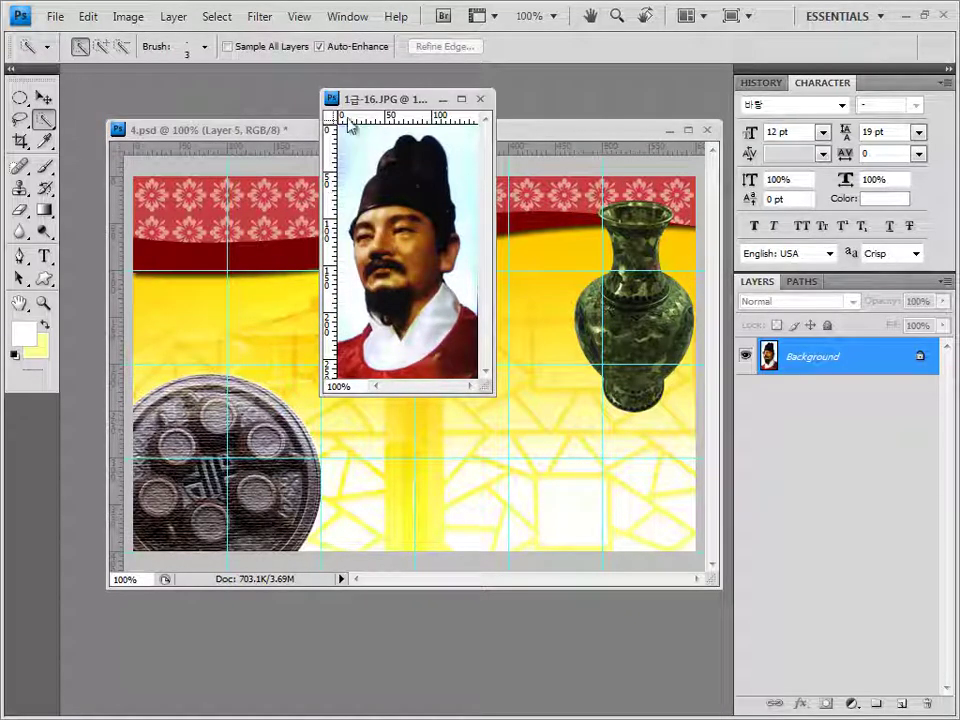
left_click(205, 47)
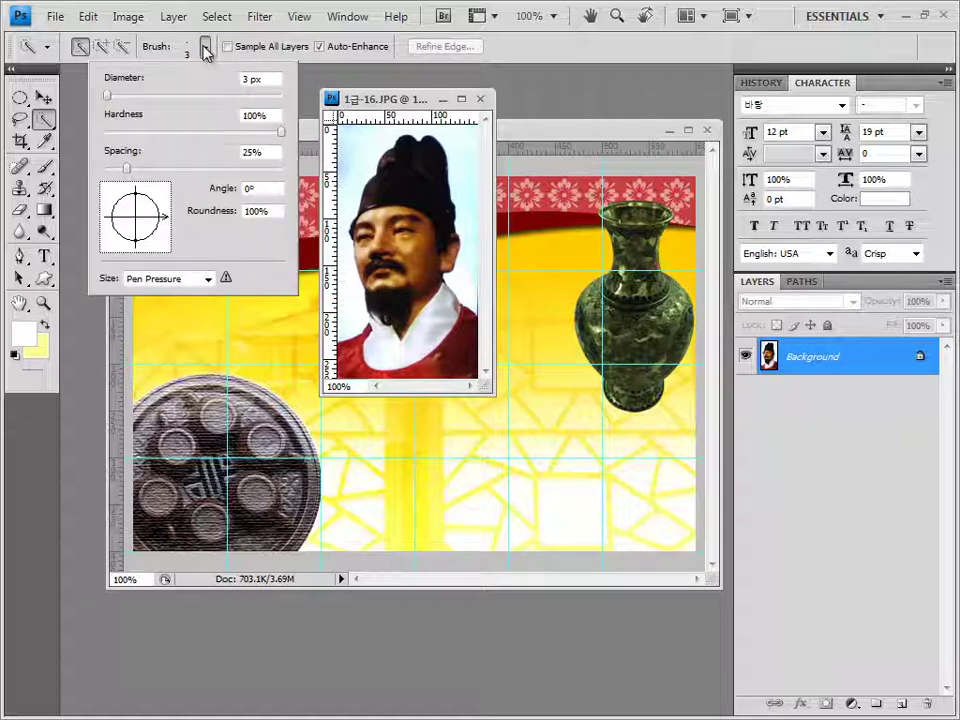
left_click(276, 78)
type("12")
key("Return")
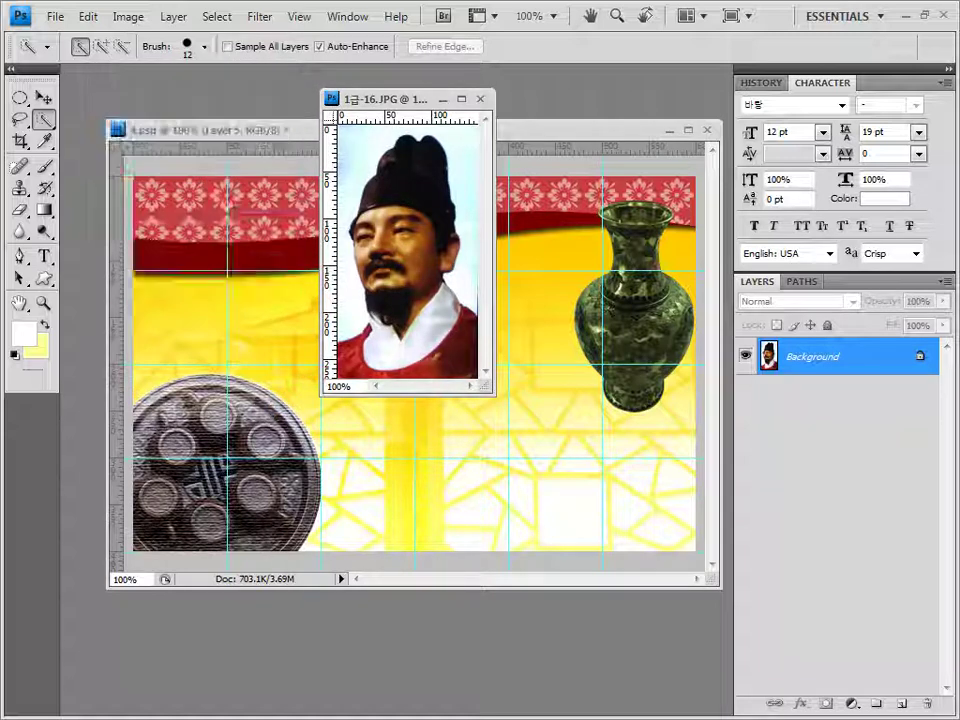
Select the portrait figure in 1급-16.JPG by quick-selecting the background on both sides and inverting the selection.
left_click(439, 99)
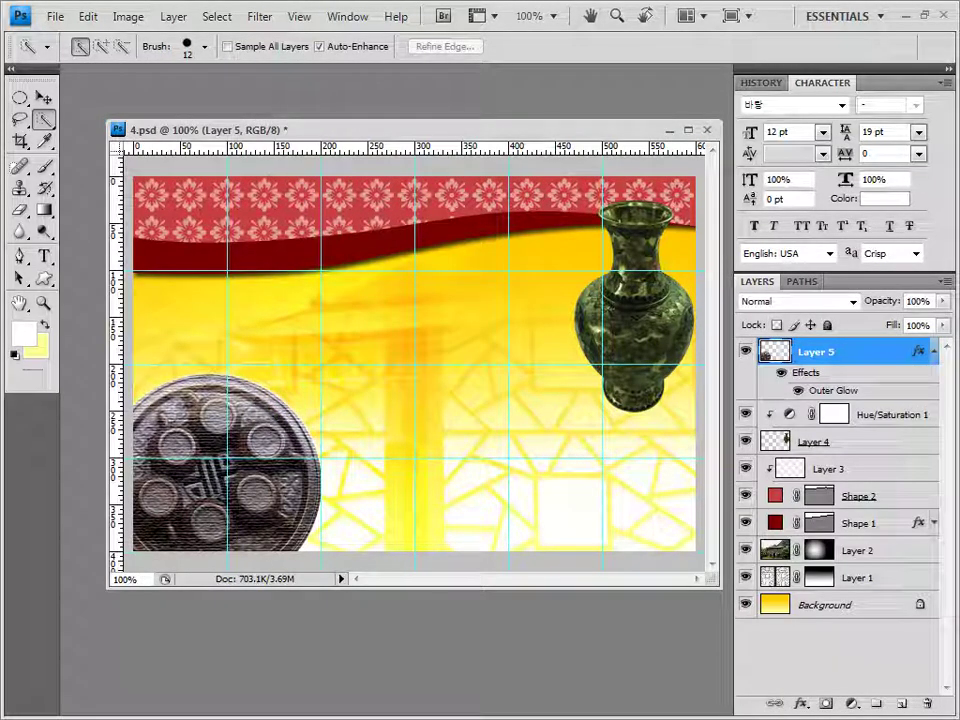
key("ctrl+Tab")
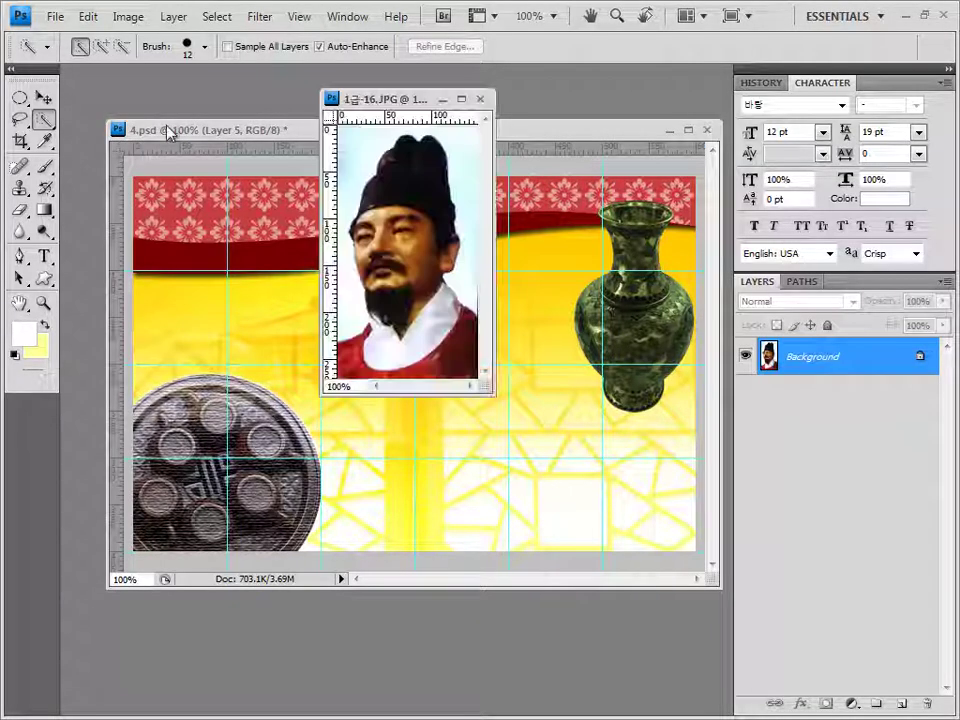
left_click_drag(350, 318, 343, 176)
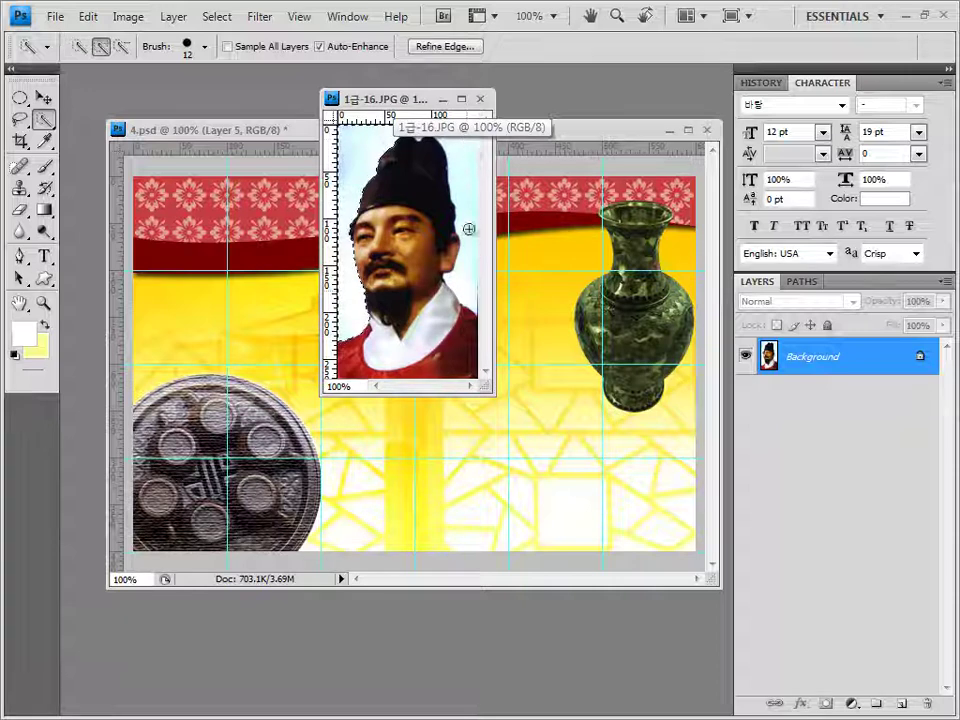
left_click_drag(463, 281, 466, 201)
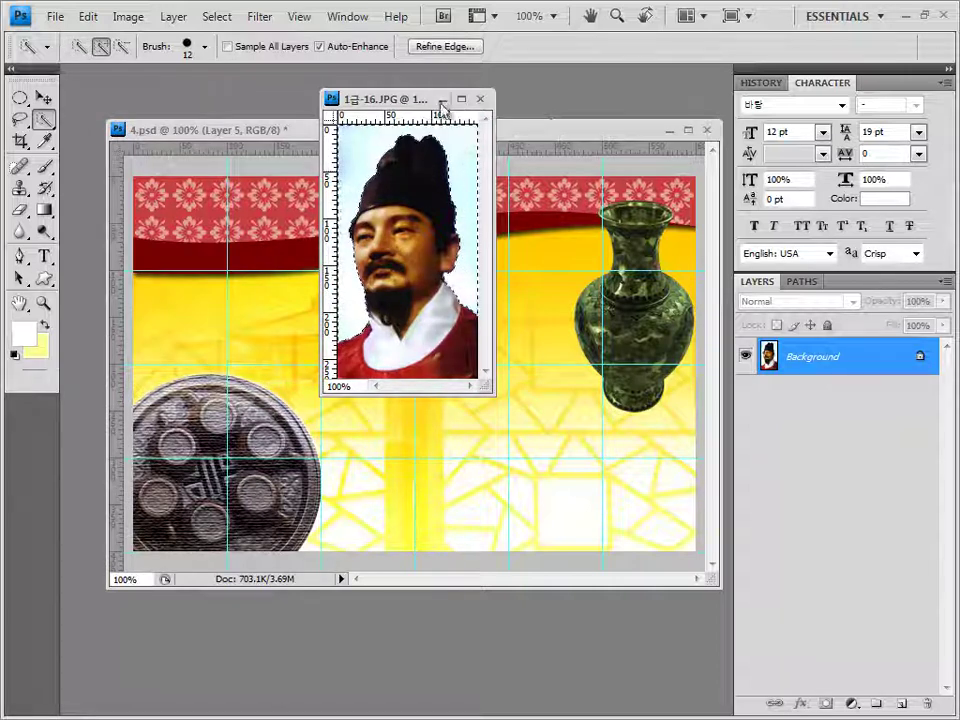
left_click_drag(395, 99, 362, 100)
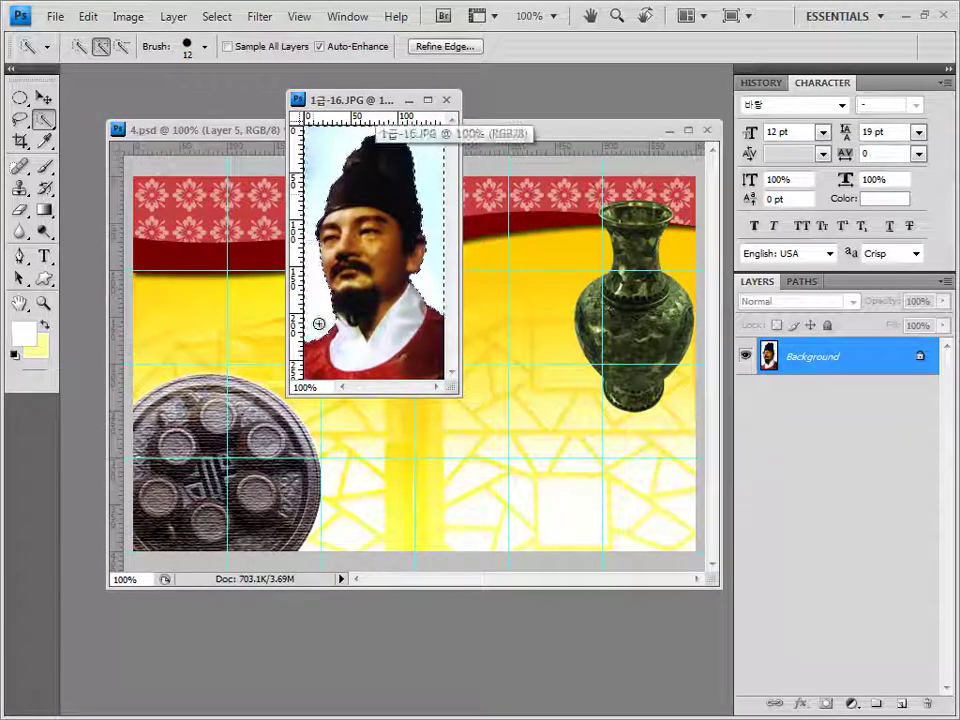
left_click(236, 19)
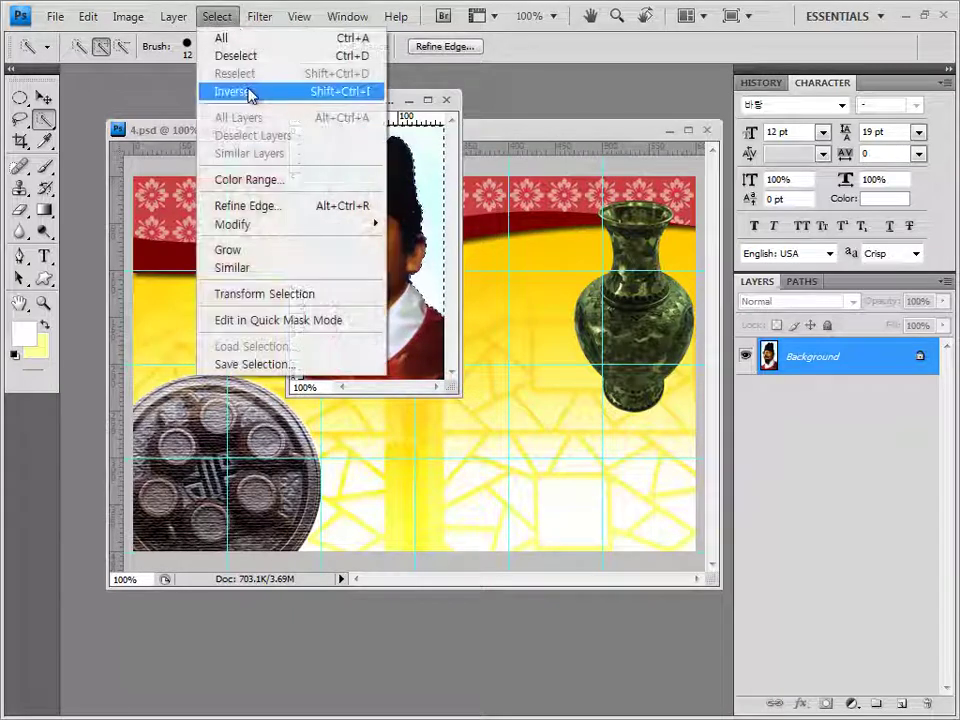
left_click(250, 92)
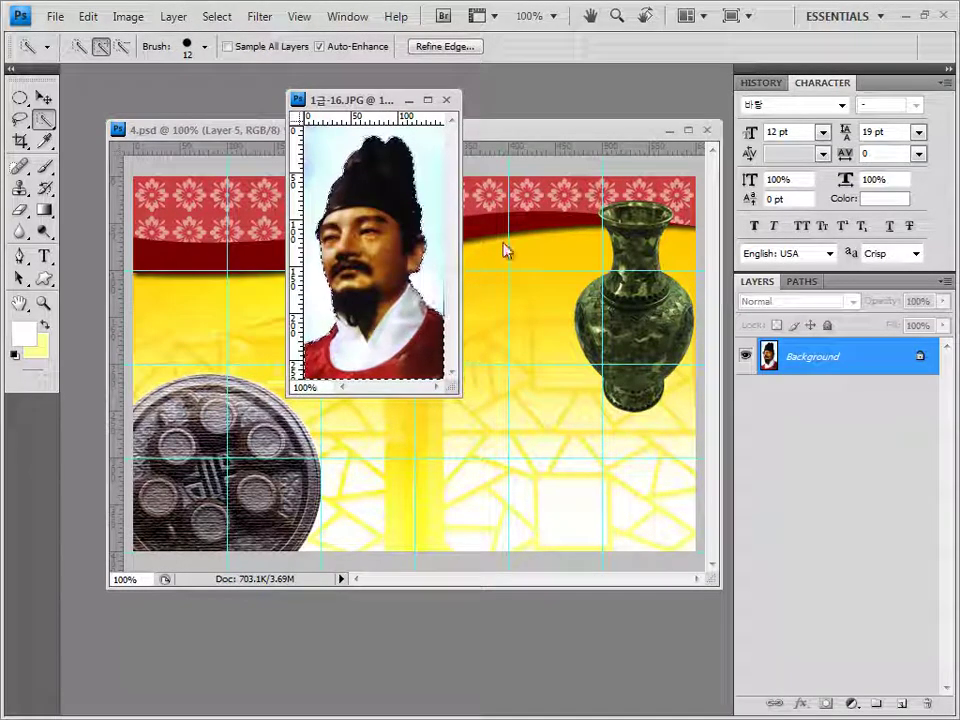
Close 1급-16.JPG, paste the copied portrait figure into 4.psd as the top layer and move it to the canvas's lower-right corner.
left_click(446, 100)
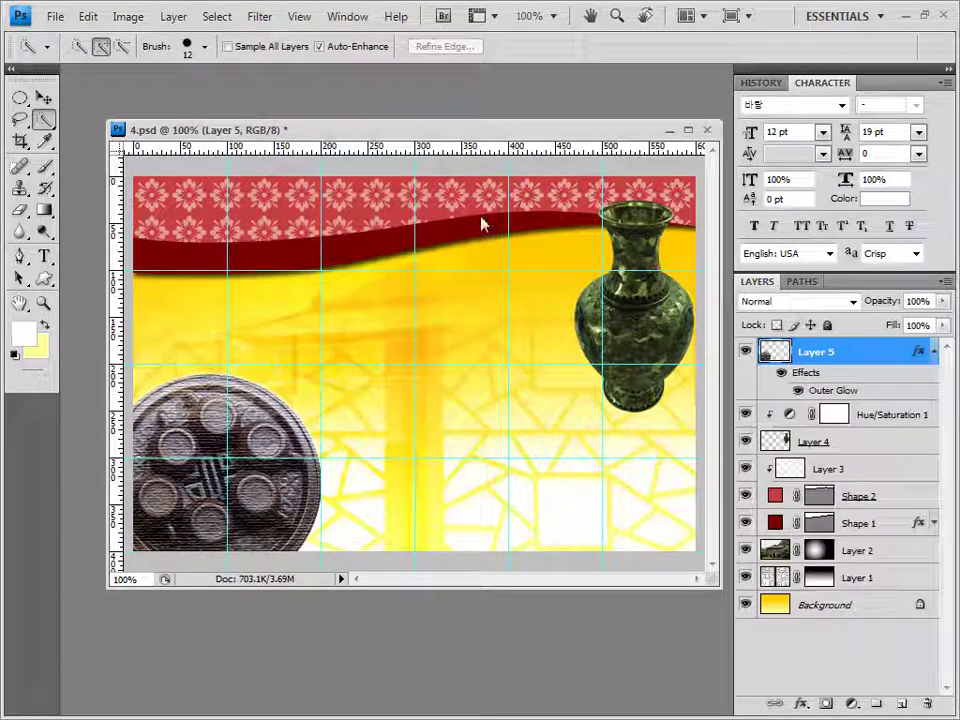
key("ctrl+v")
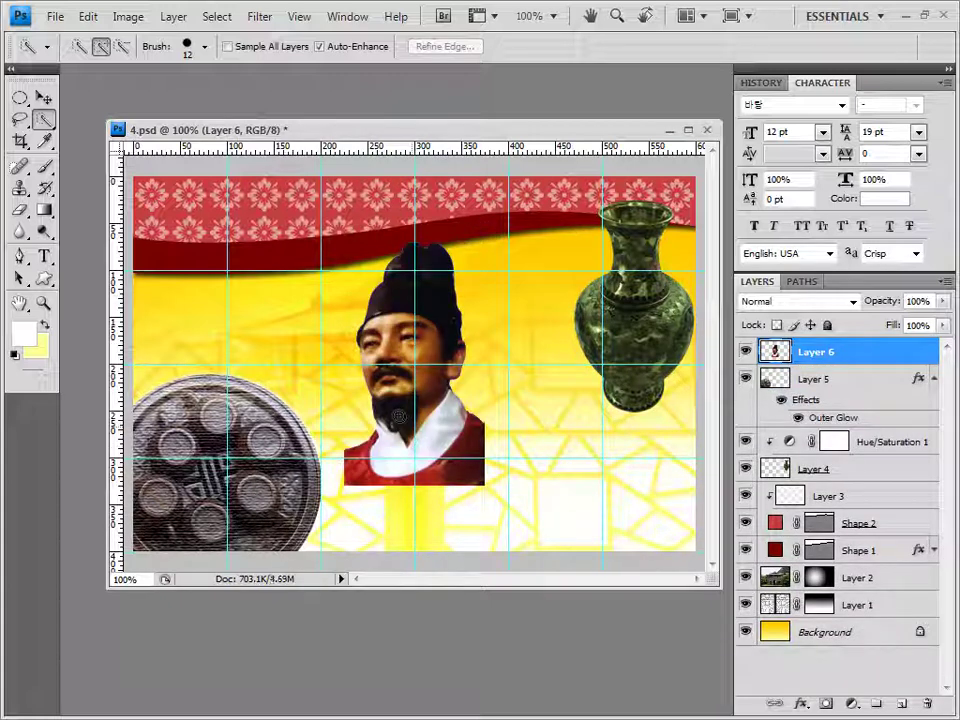
left_click(44, 97)
left_click_drag(467, 428, 722, 560)
Open 1급-17.JPG in Photoshop and float its window over the left part of 4.psd.
key("w")
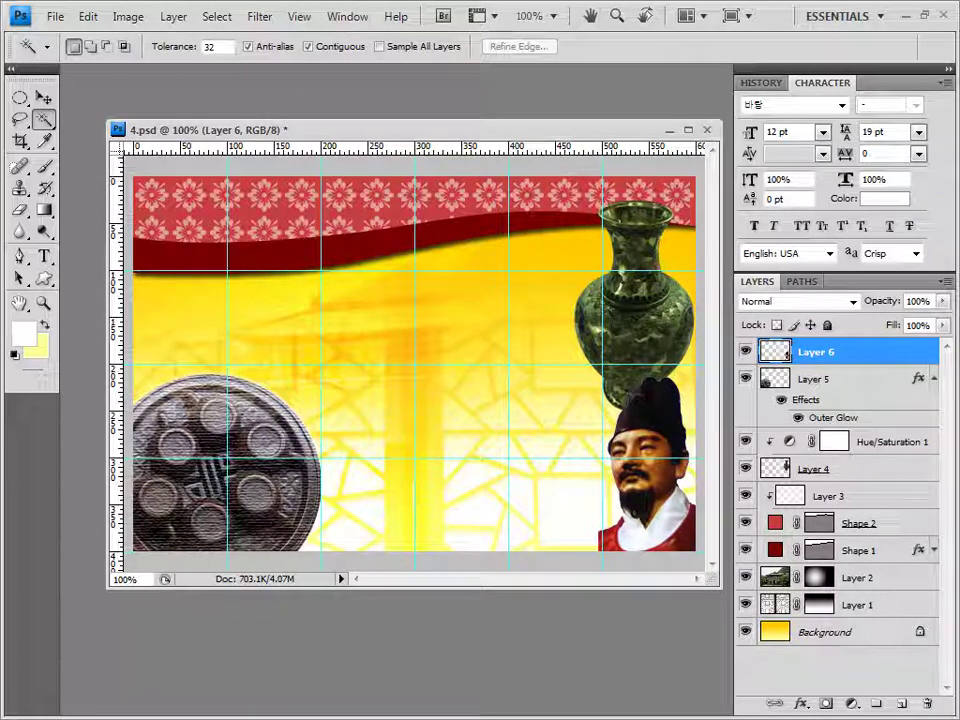
key("alt+Tab")
left_click_drag(626, 604, 360, 100)
left_click_drag(141, 71, 164, 171)
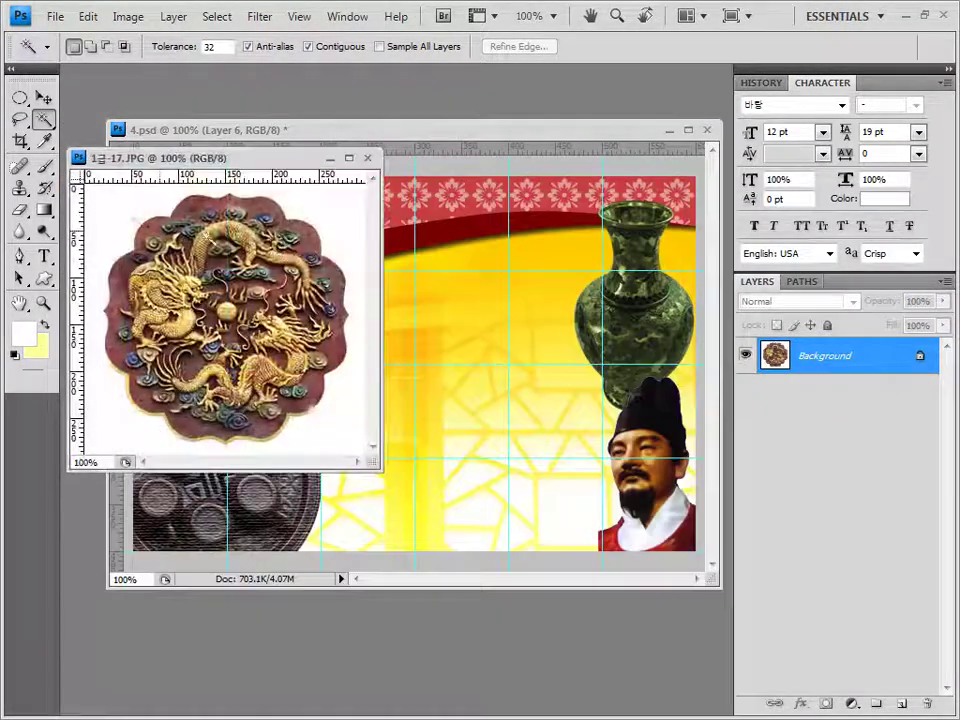
Select the dragon ornament in 1급-17.JPG by picking the white background with the Magic Wand at tolerance 32 and inverting the selection.
left_click(43, 119)
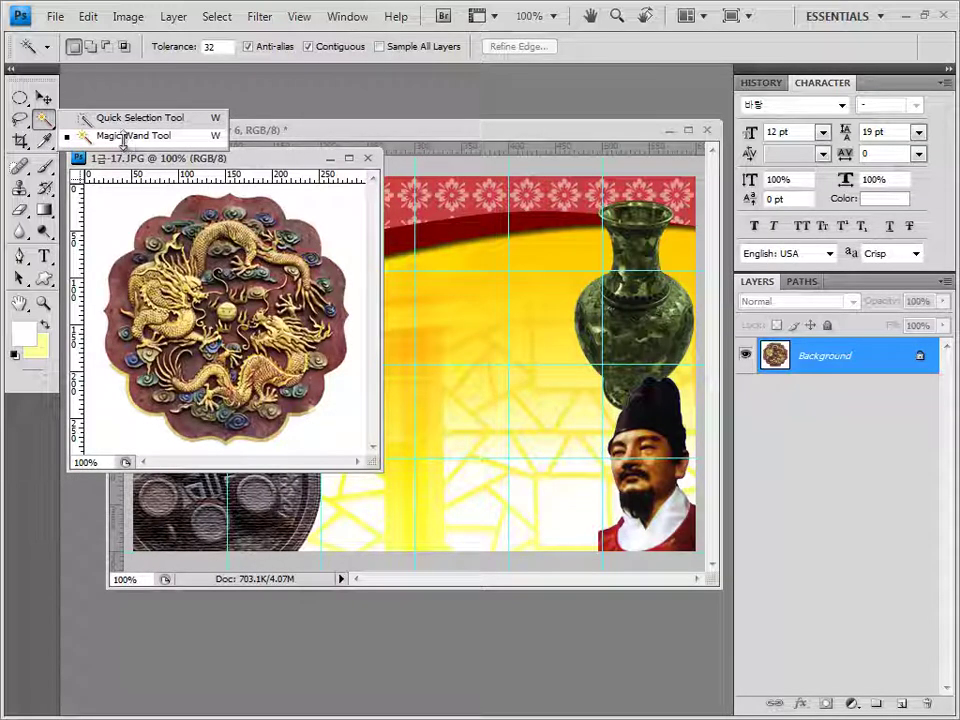
left_click(126, 137)
left_click(107, 208)
left_click(217, 25)
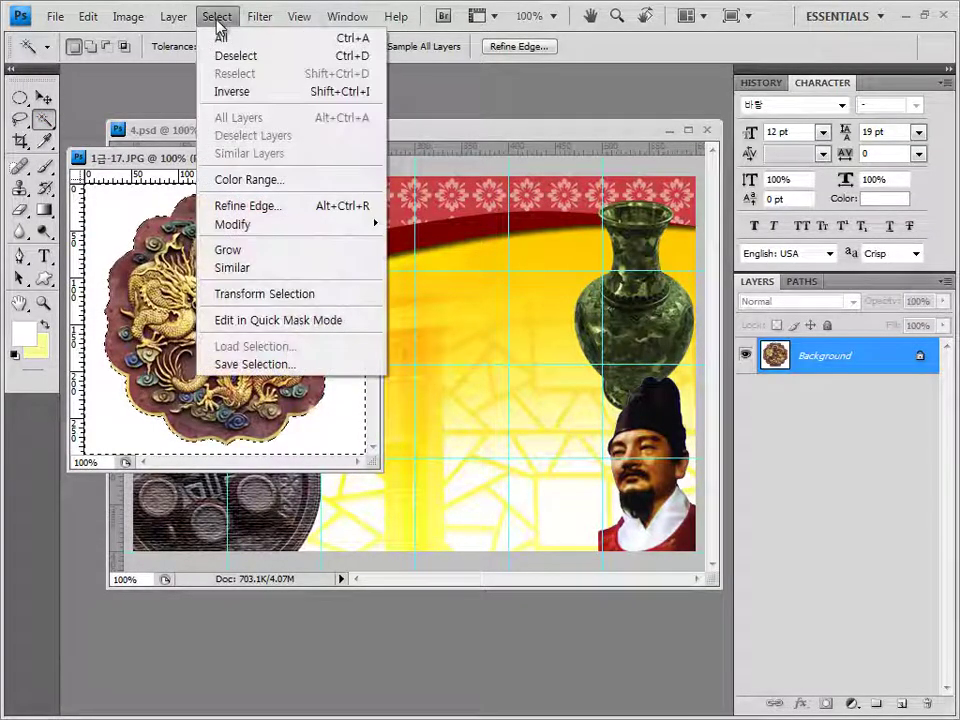
left_click(223, 91)
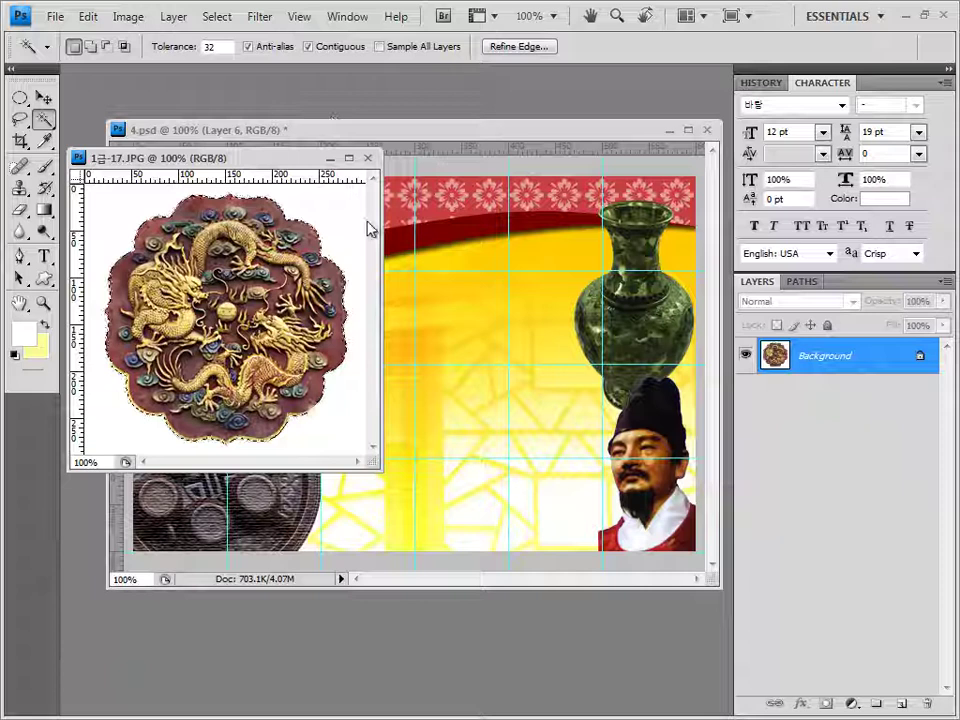
Close 1급-17.JPG, paste the copied dragon ornament into 4.psd and move it to the lower right, overlapping the vase and portrait.
left_click(369, 156)
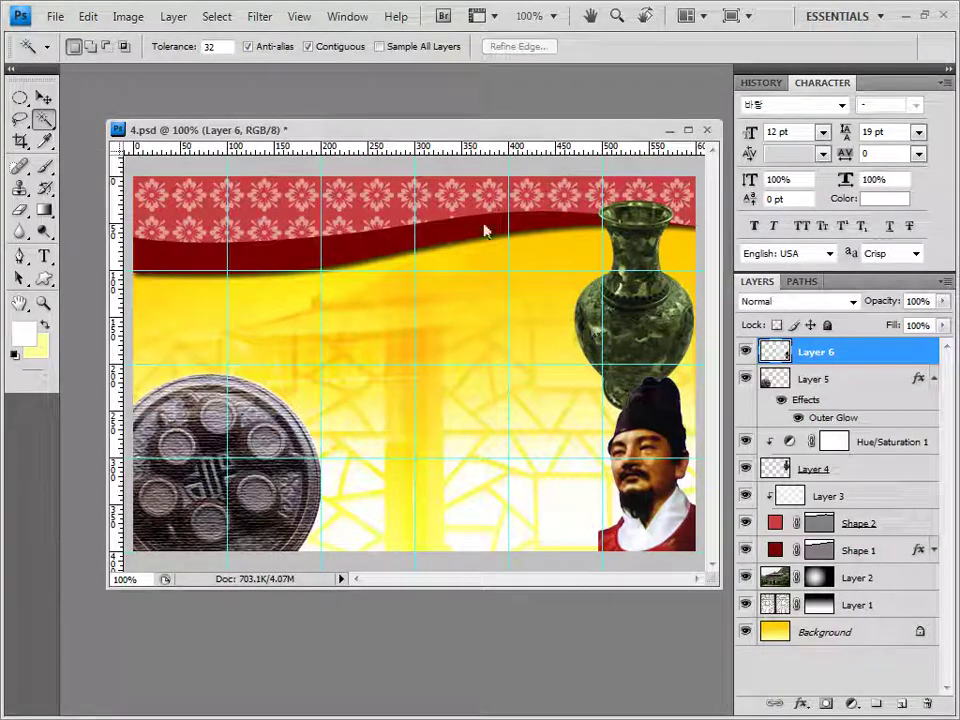
key("ctrl+v")
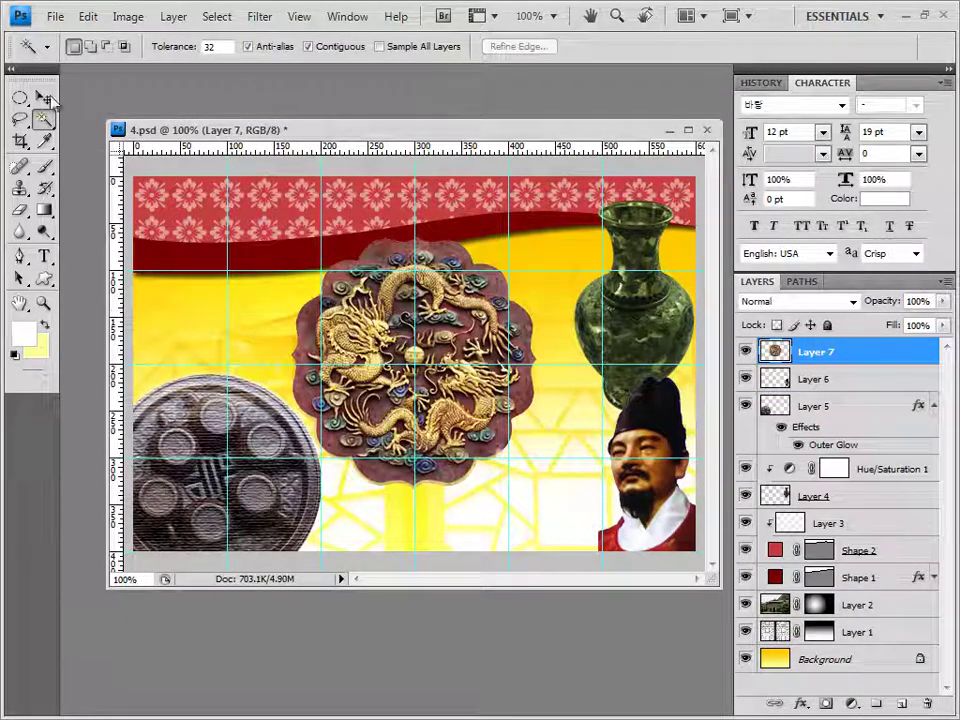
left_click(43, 98)
left_click_drag(352, 242, 442, 292)
left_click_drag(560, 376, 600, 396)
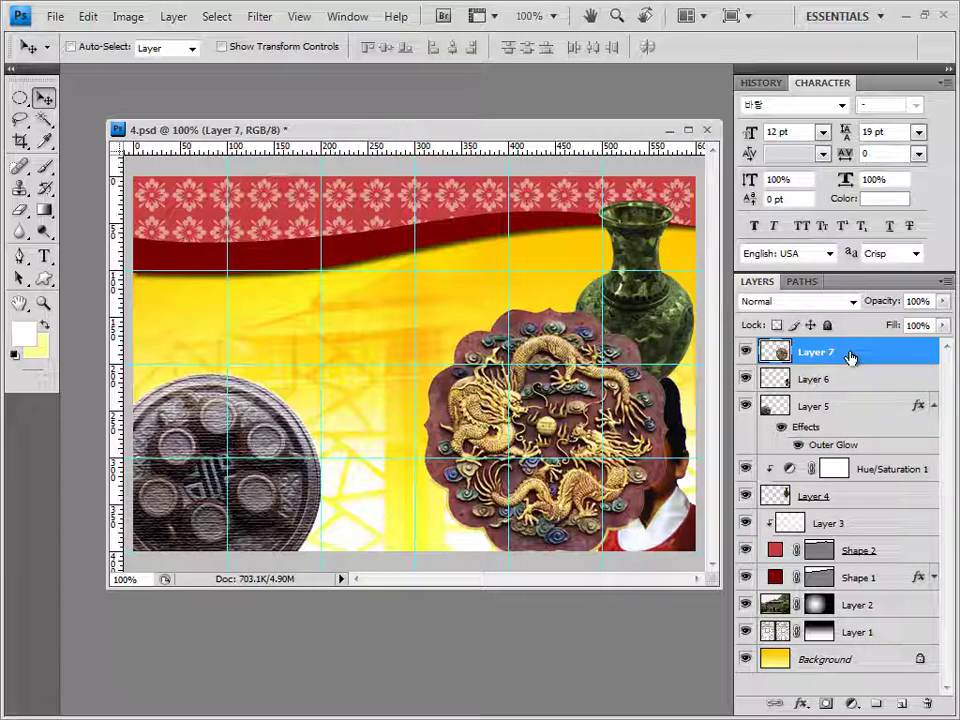
Move the dragon ornament layer directly below the vase's Layer 4 and rotate the ornament slightly with Free Transform.
left_click_drag(849, 357, 838, 512)
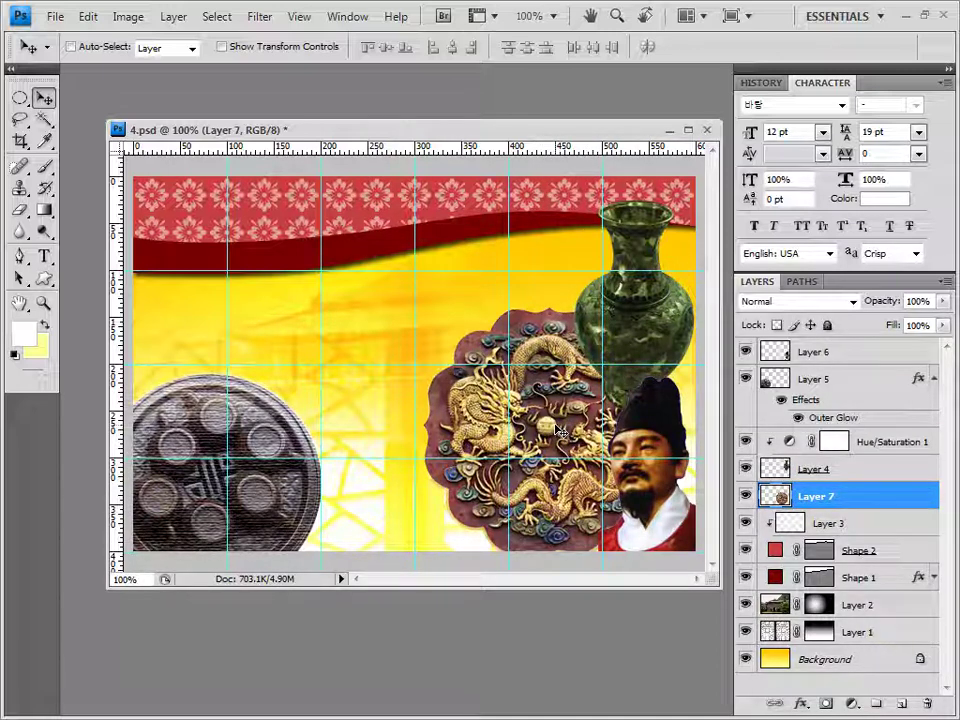
key("ctrl+t")
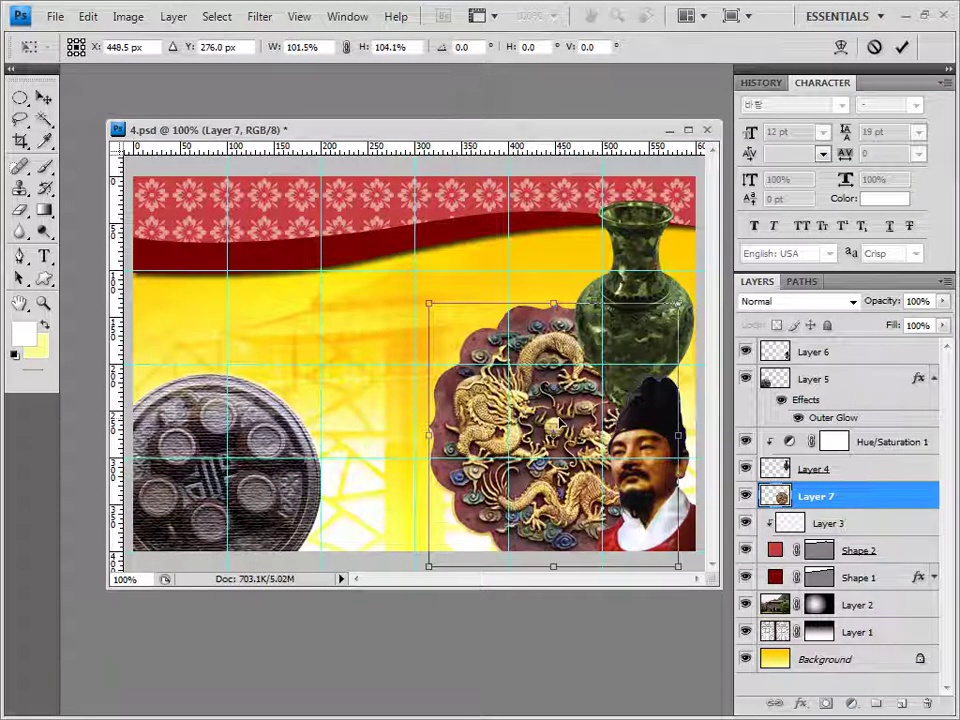
key("Return")
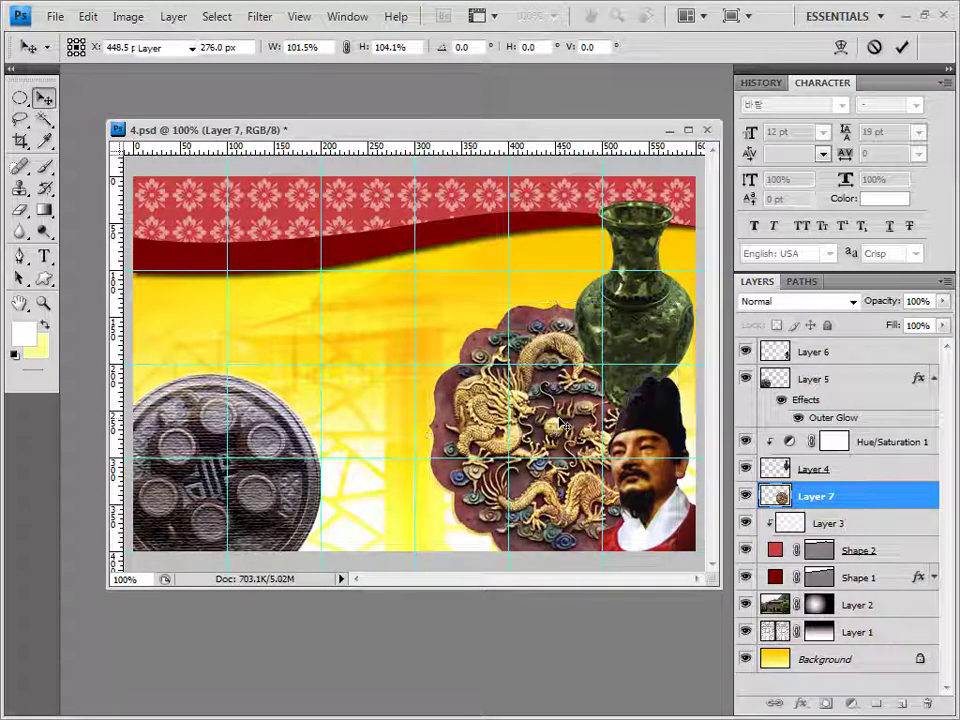
Add a Drop Shadow layer style to the dragon ornament layer.
left_click(802, 704)
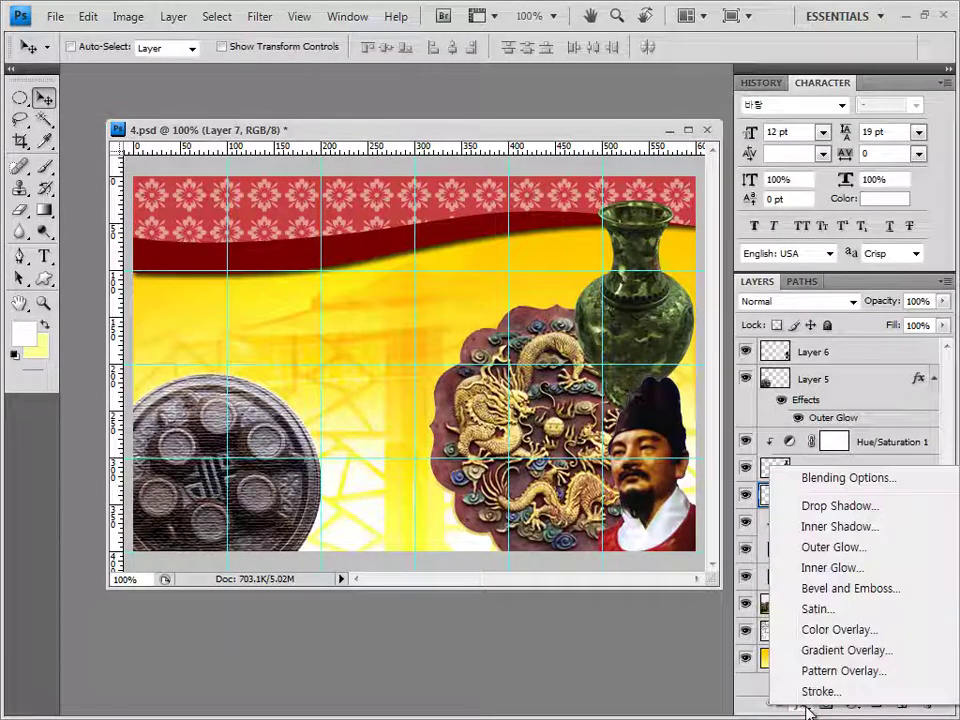
left_click(873, 510)
left_click(737, 162)
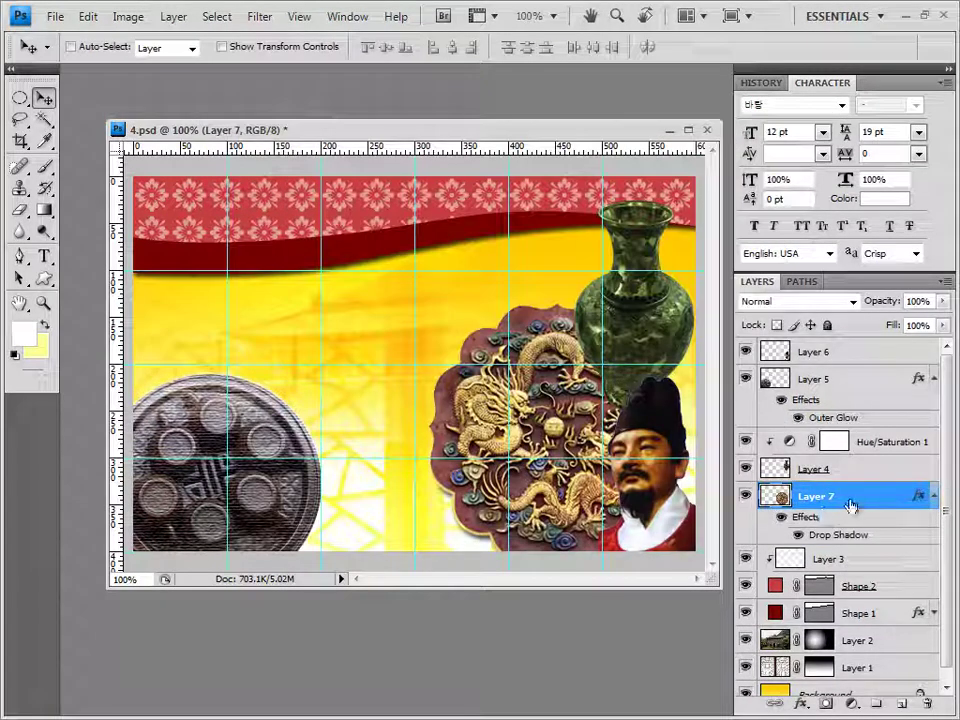
With Layer 6 active, set the Custom Shape tool to shape layers, replace its shapes with the Banners and Awards set and choose Banner 4.
left_click(836, 356)
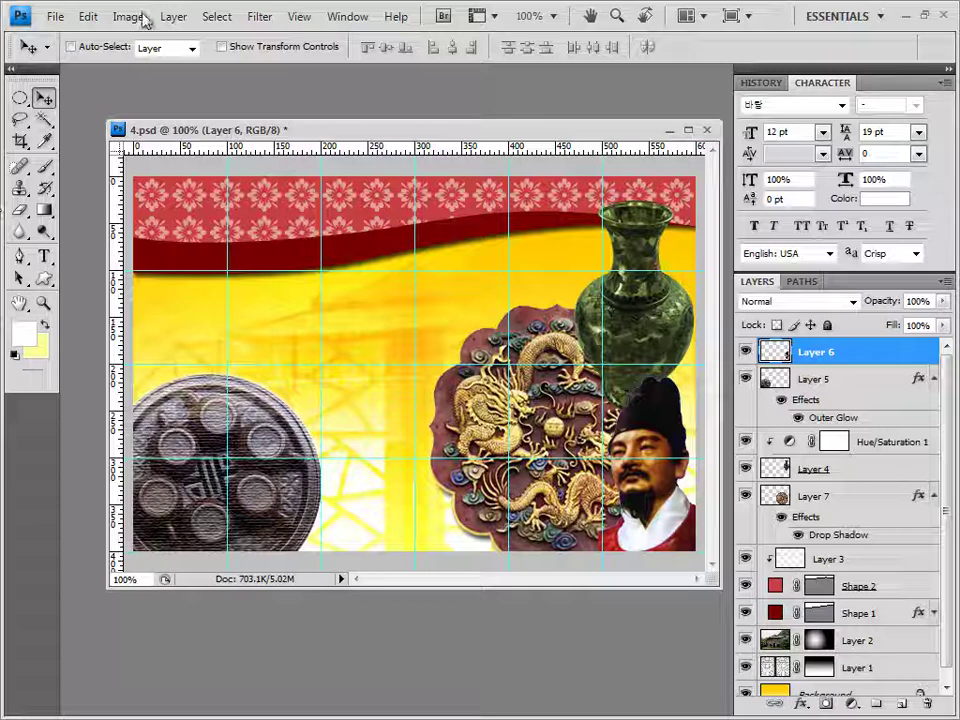
left_click(43, 279)
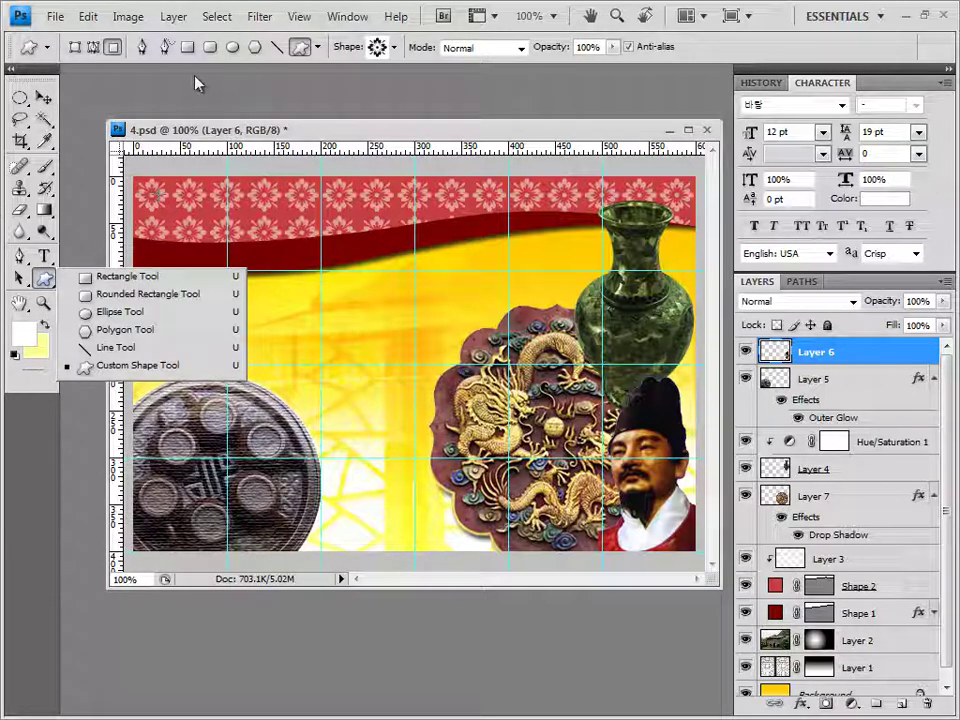
left_click(74, 48)
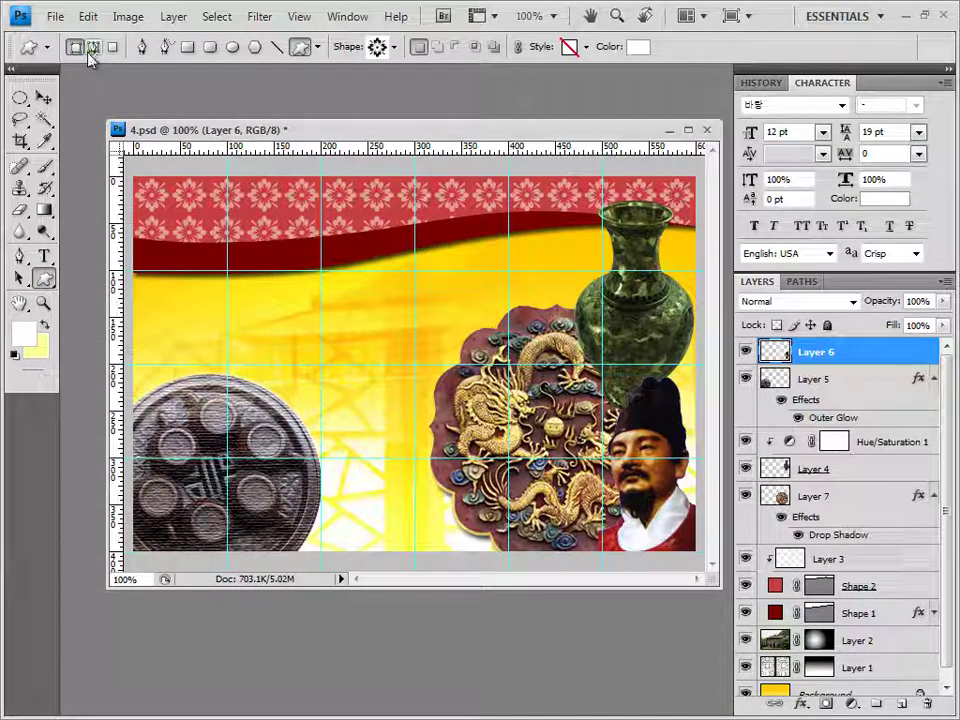
left_click(395, 48)
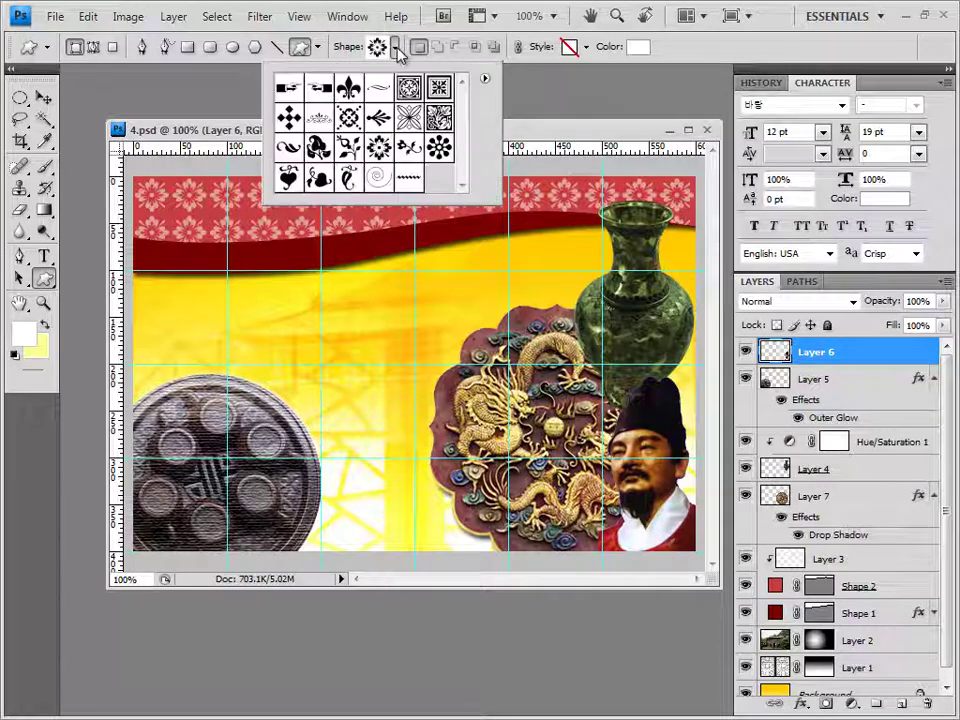
left_click(485, 80)
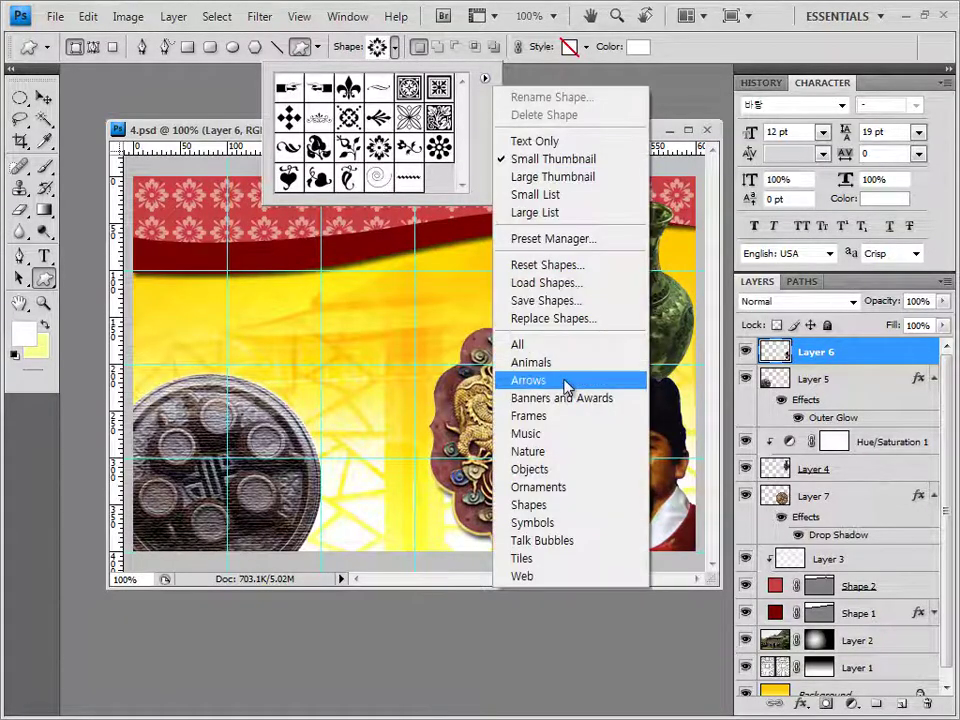
left_click(567, 400)
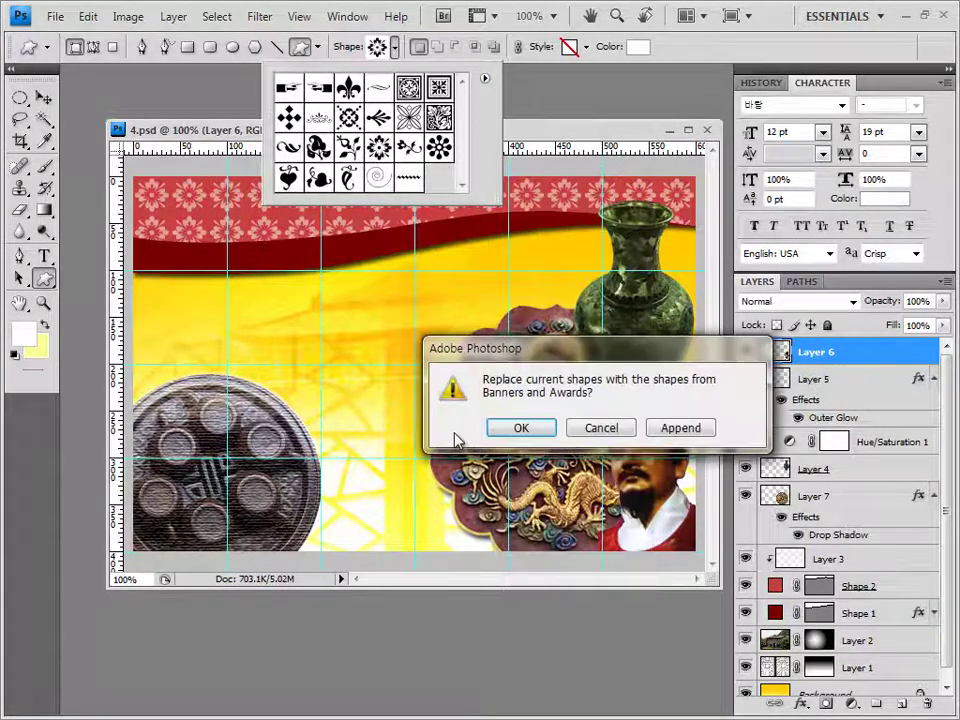
left_click(542, 426)
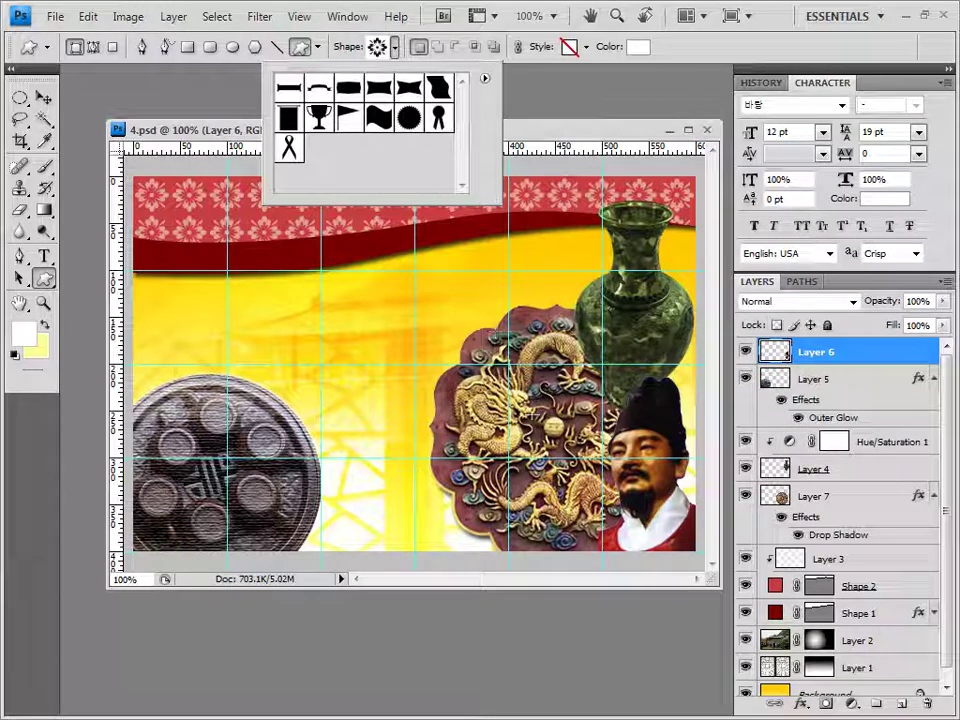
left_click(378, 95)
left_click(182, 101)
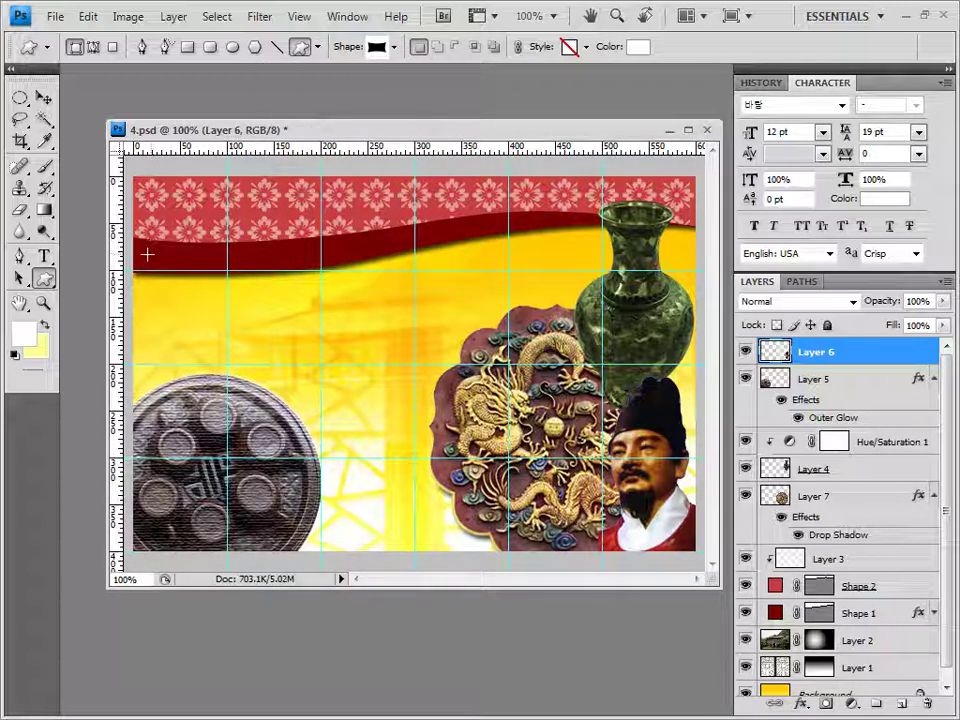
Draw a Banner 4 shape about 87 px wide over the left end of the dark red wave's lower edge and color it #ec8500.
left_click_drag(147, 255, 230, 292)
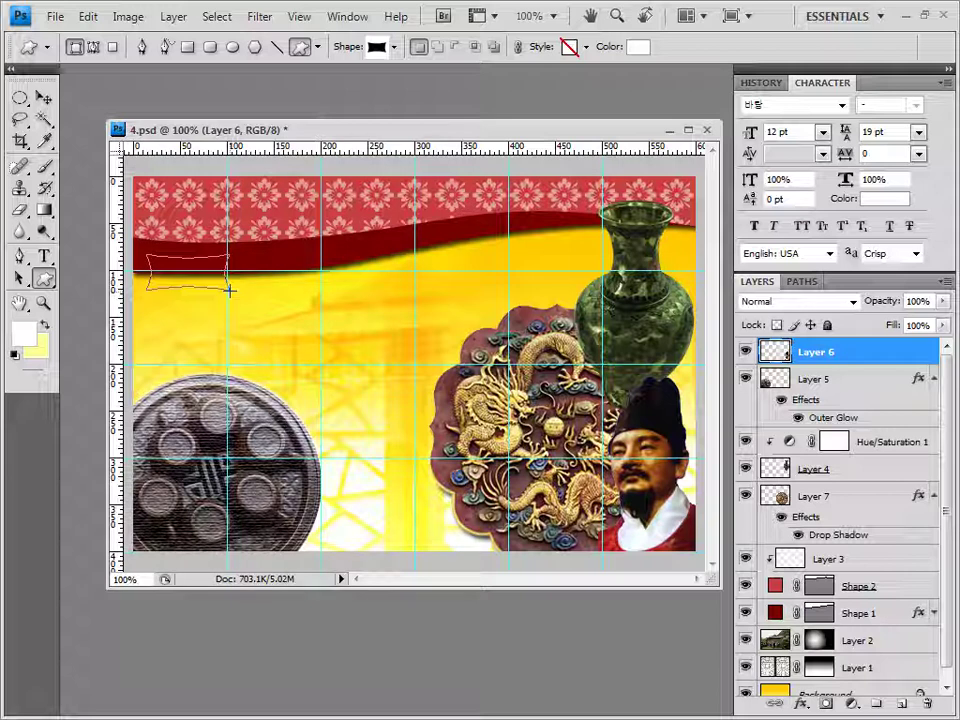
left_click_drag(229, 290, 229, 290)
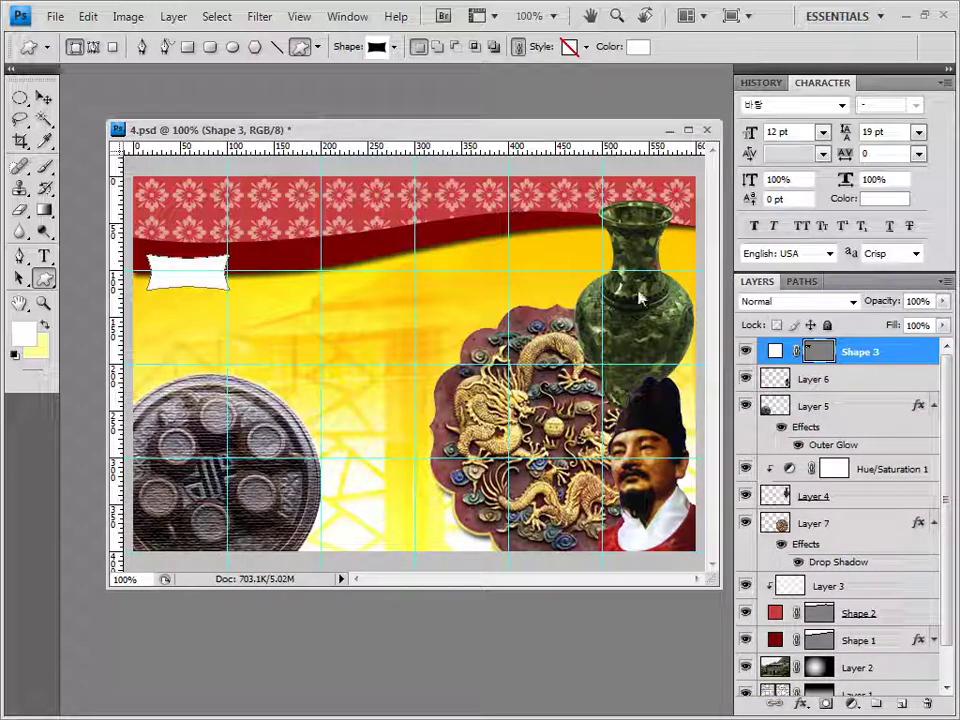
left_click(586, 47)
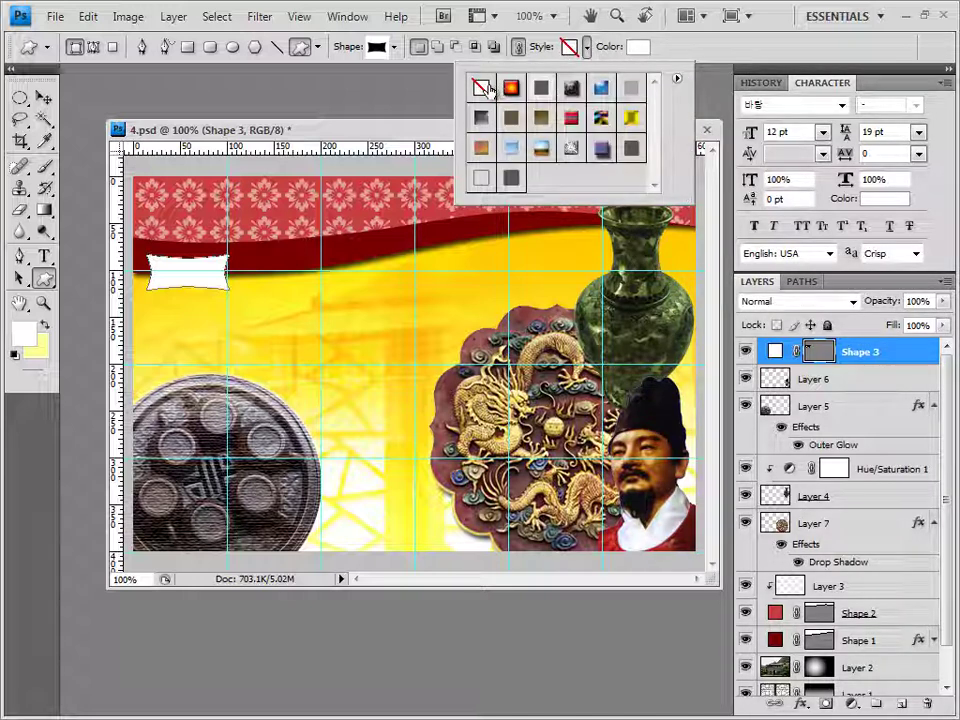
left_click(641, 47)
type("ec8500")
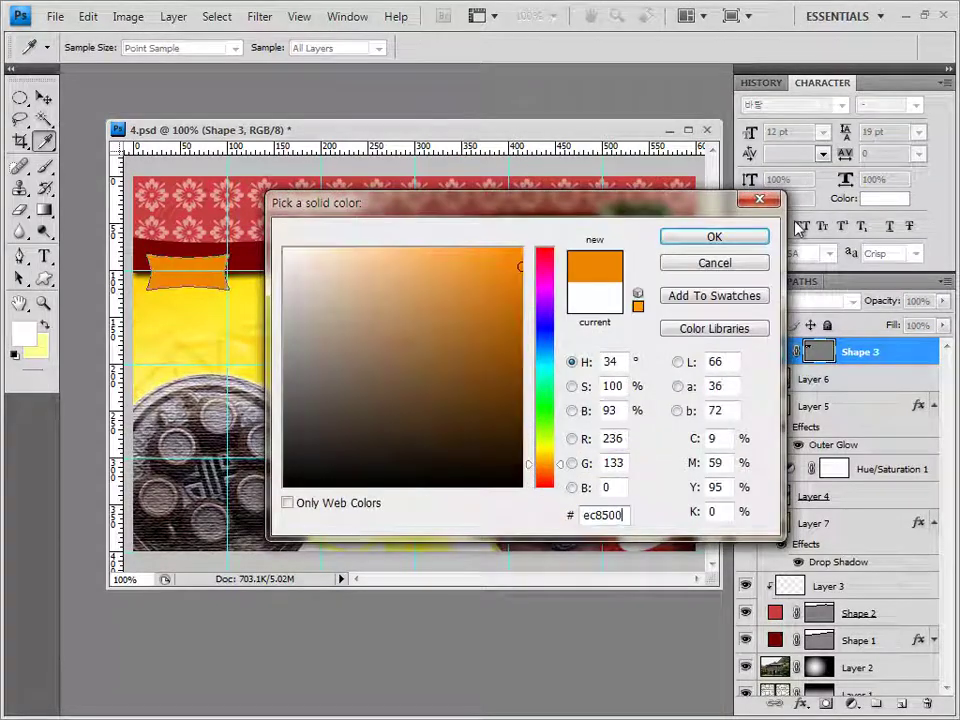
left_click(714, 236)
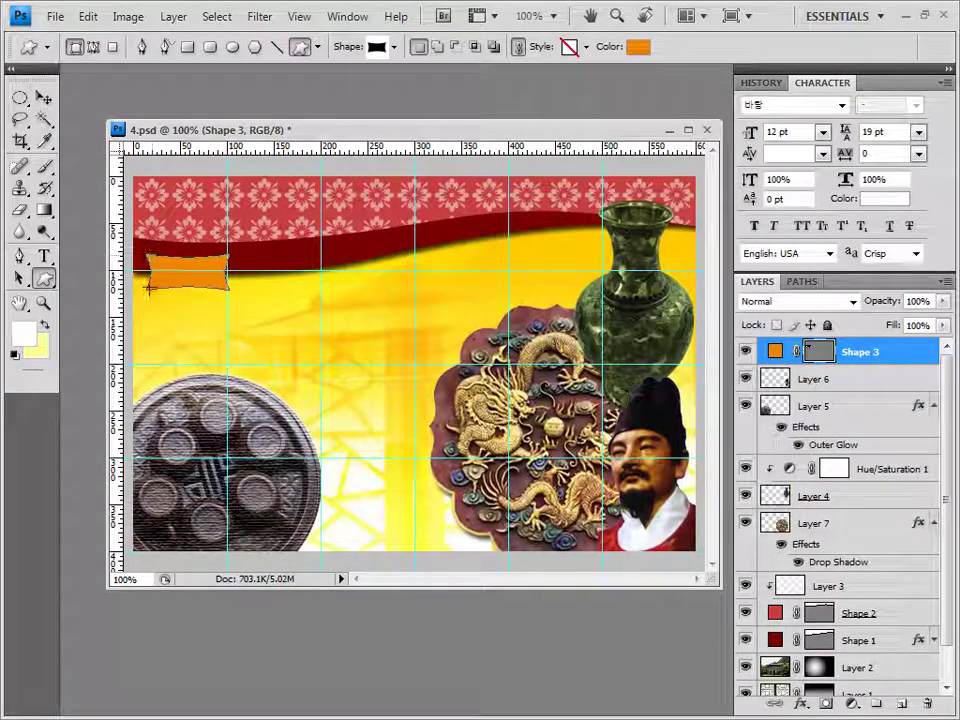
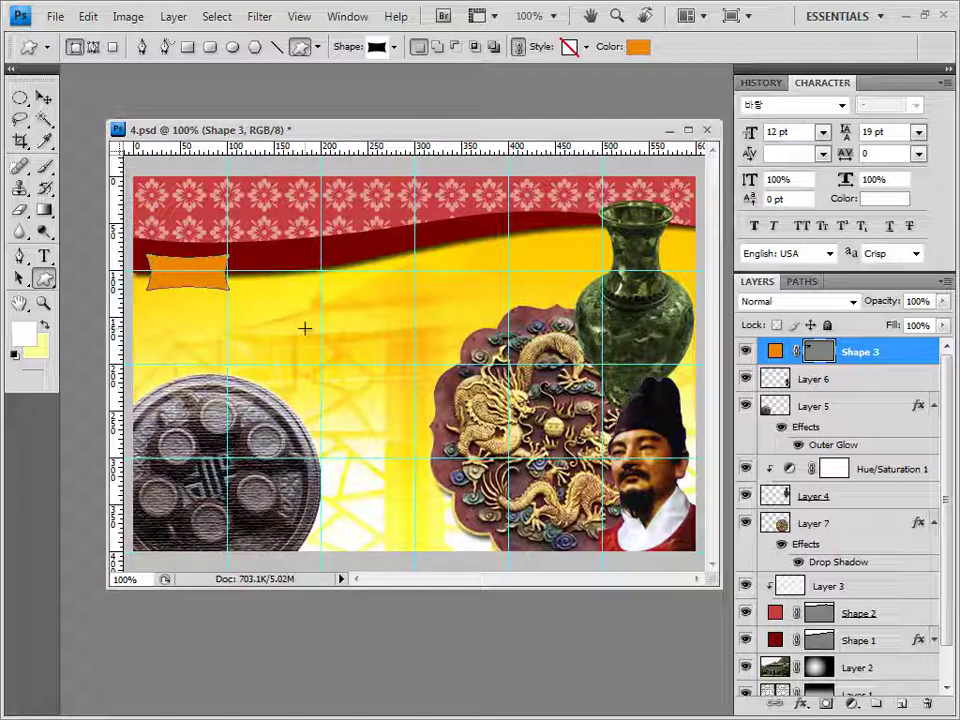
Widen the orange banner to about 100 px and add an Inner Shadow and a white 3 px outside Stroke to its layer.
key("ctrl+shift+t")
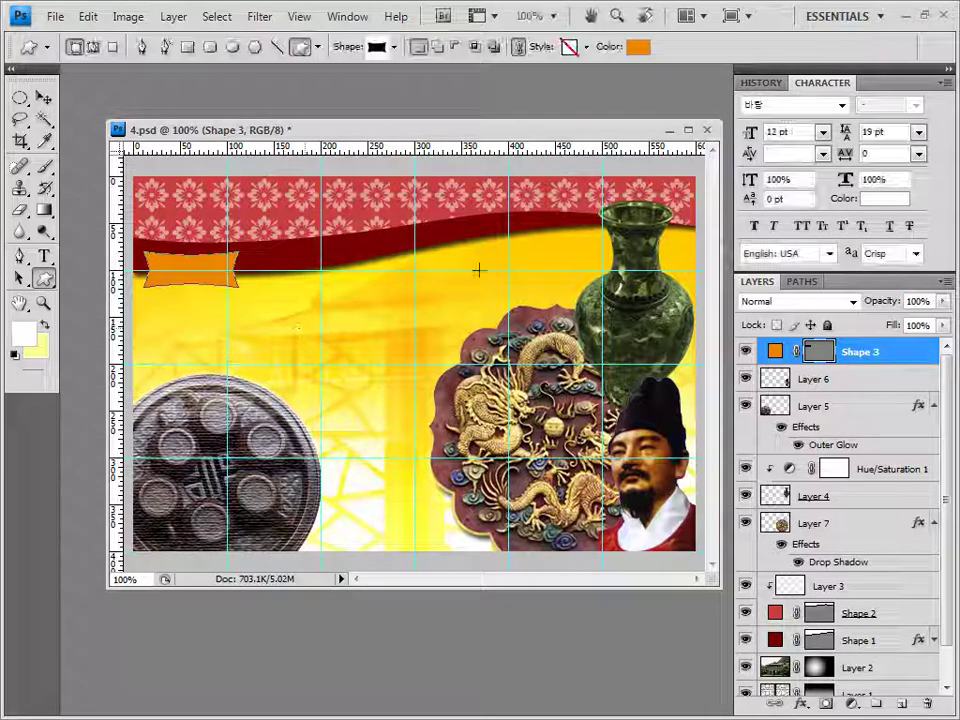
left_click(799, 704)
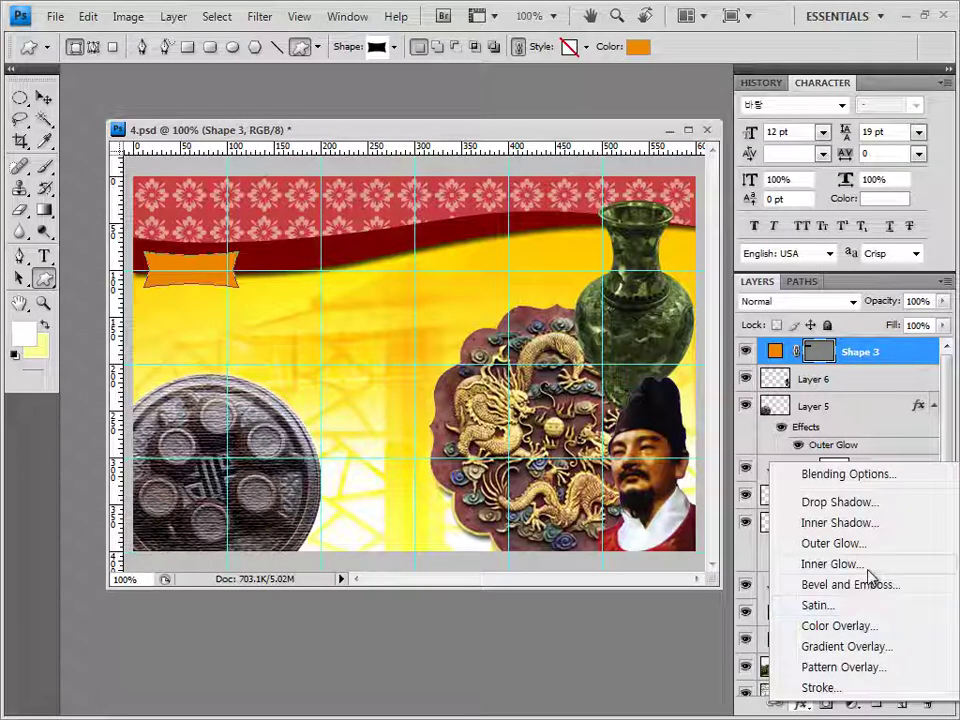
left_click(866, 528)
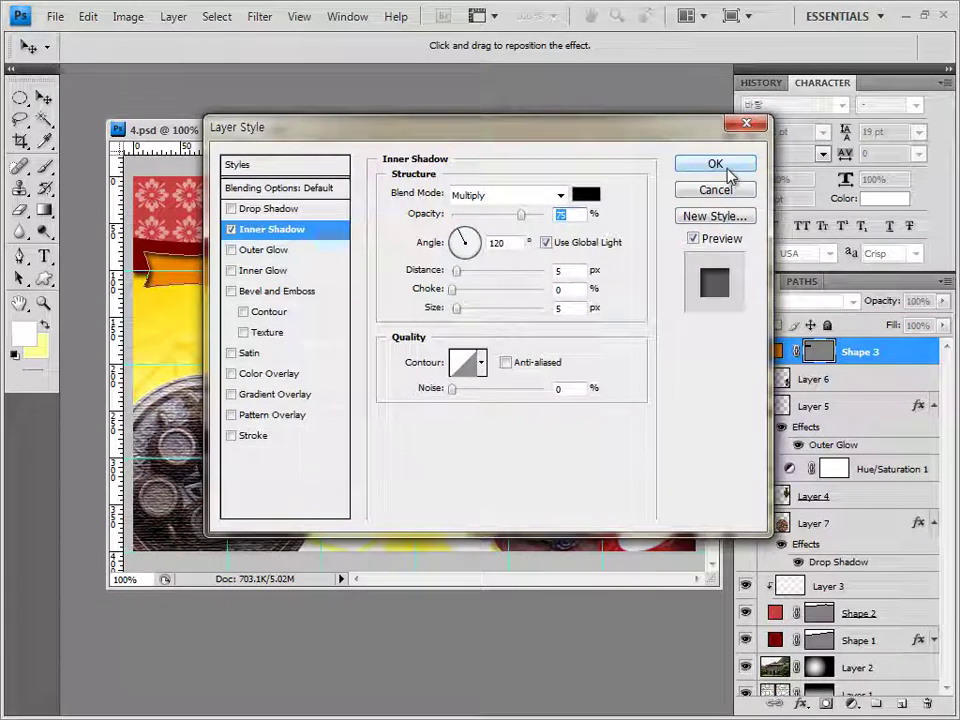
left_click(252, 437)
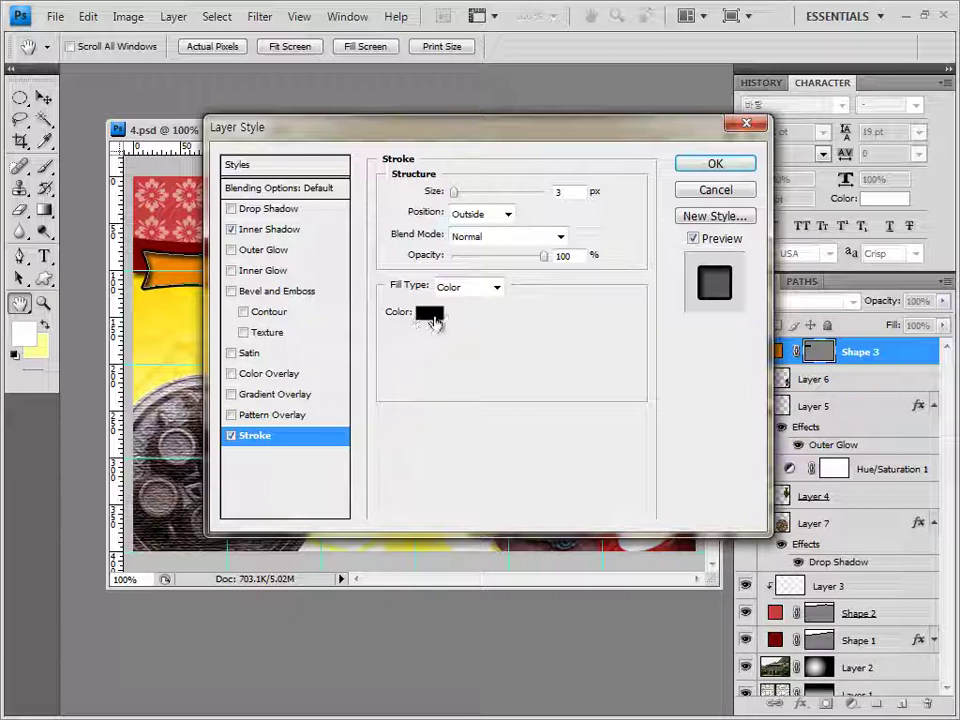
left_click(434, 313)
left_click_drag(302, 281, 285, 250)
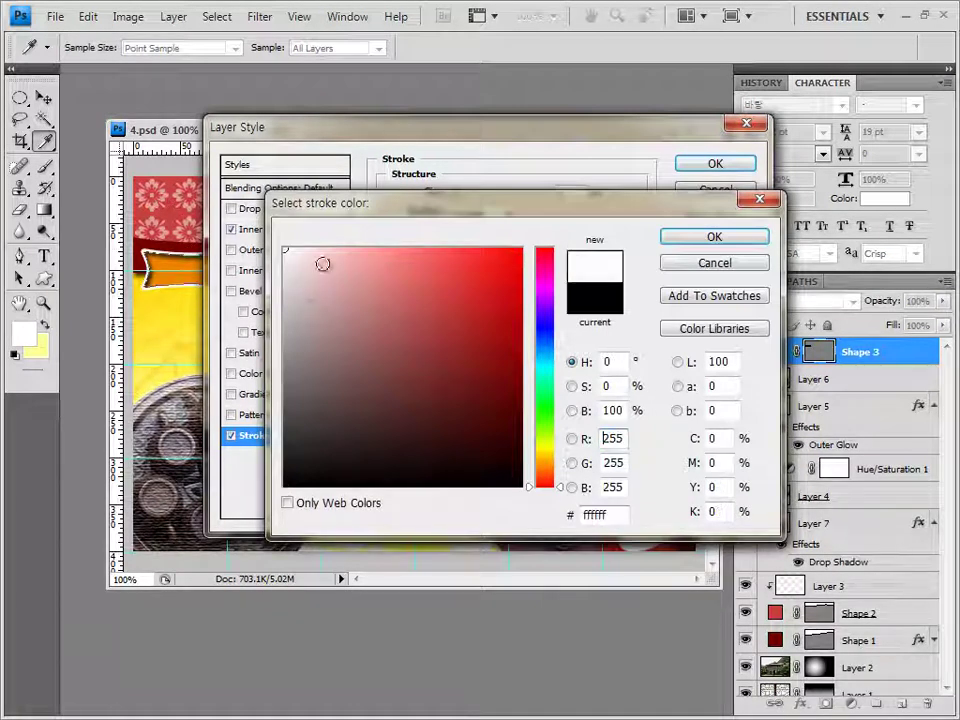
left_click(731, 244)
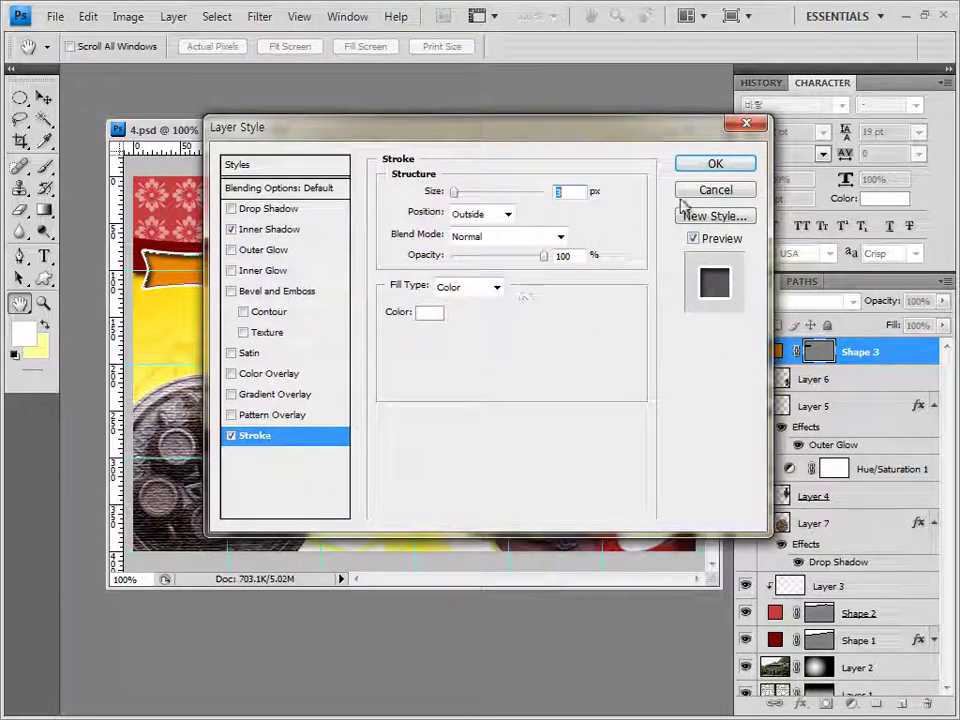
left_click(720, 166)
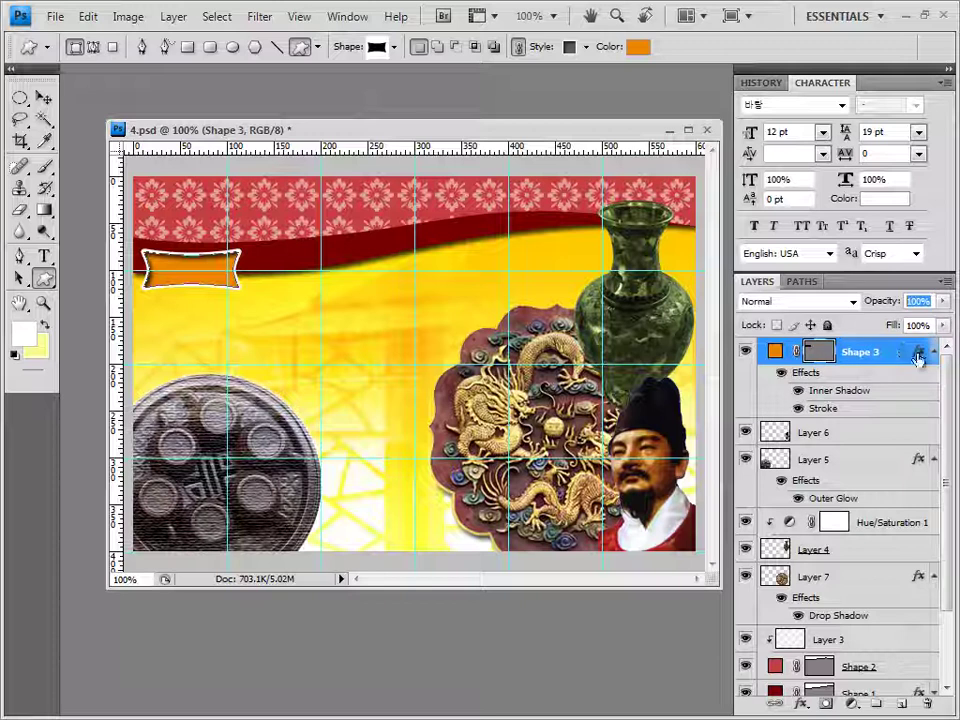
Set the banner layer's opacity to 60% and duplicate the banner three times to the right, forming an evenly spaced row.
type("60")
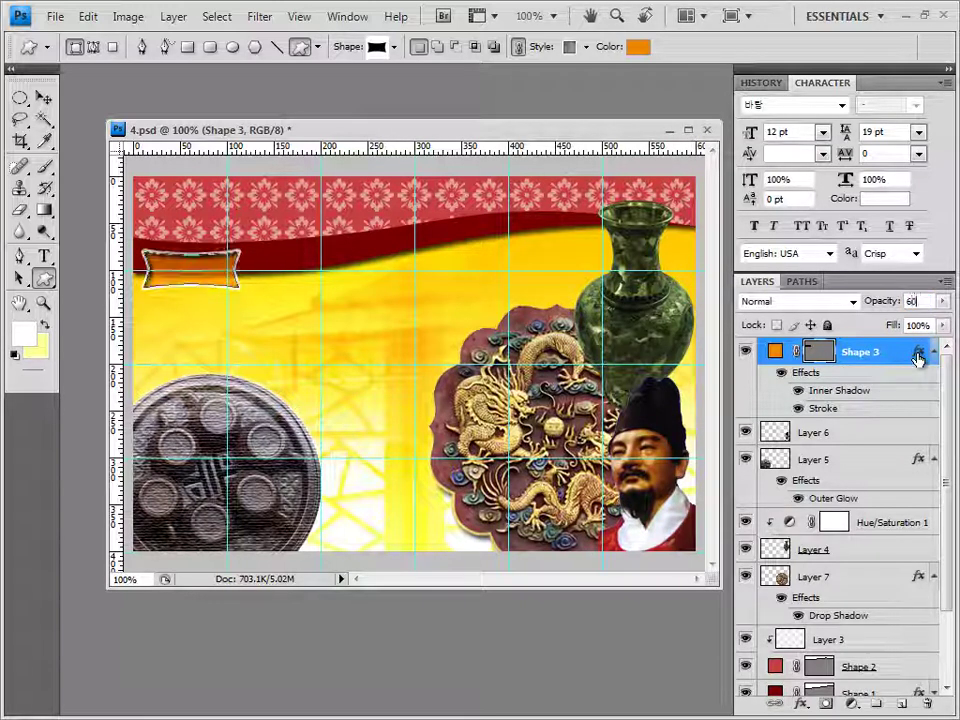
key("Return")
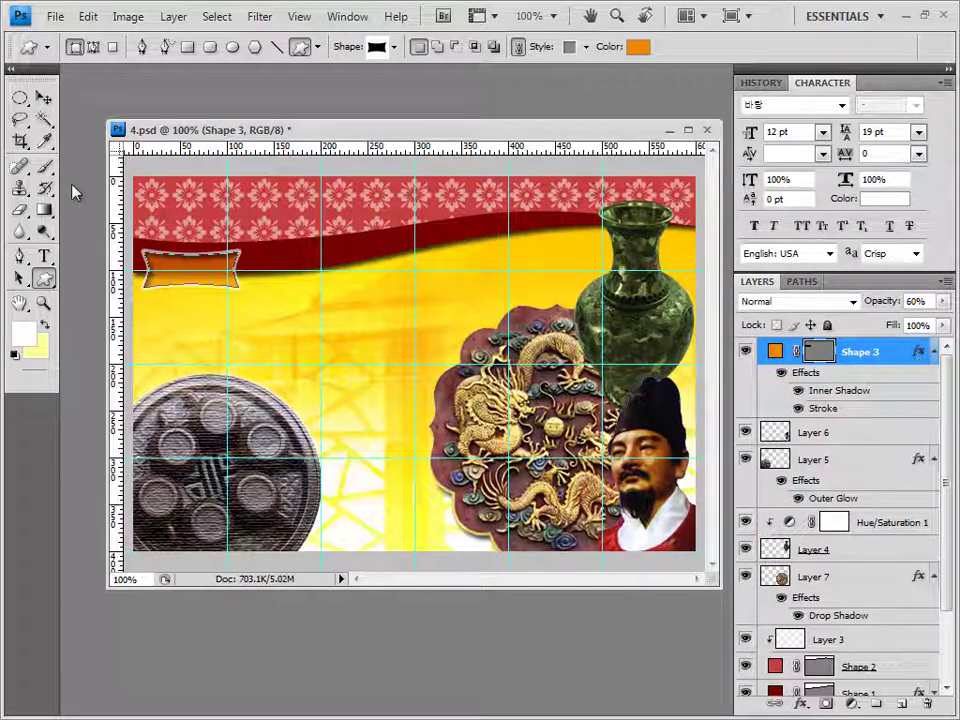
left_click(44, 98)
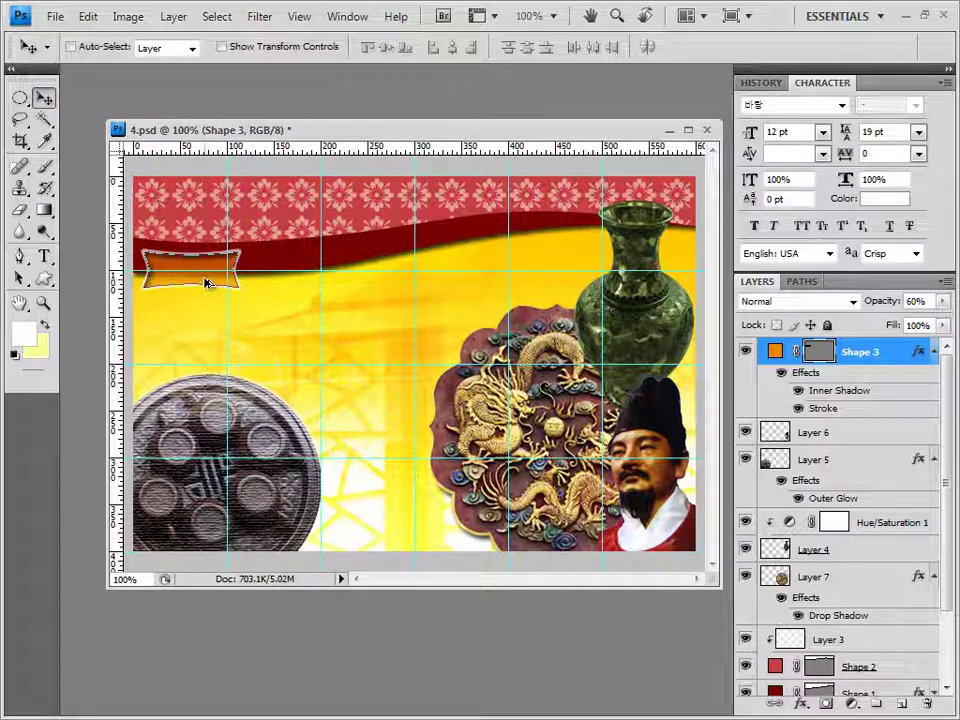
left_click_drag(206, 283, 319, 283)
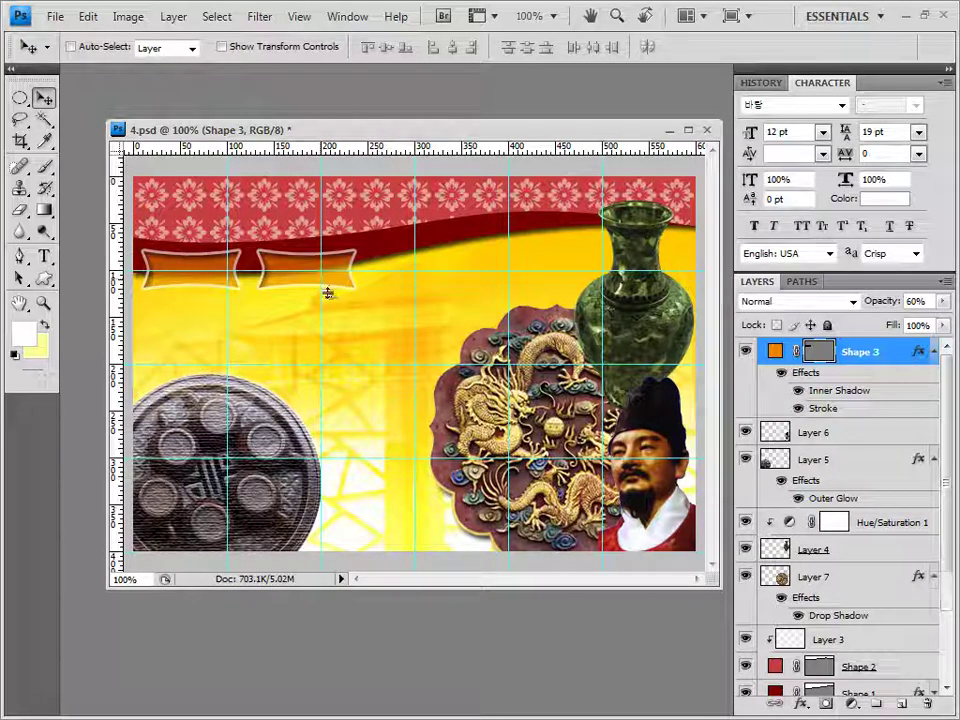
key("ctrl+j")
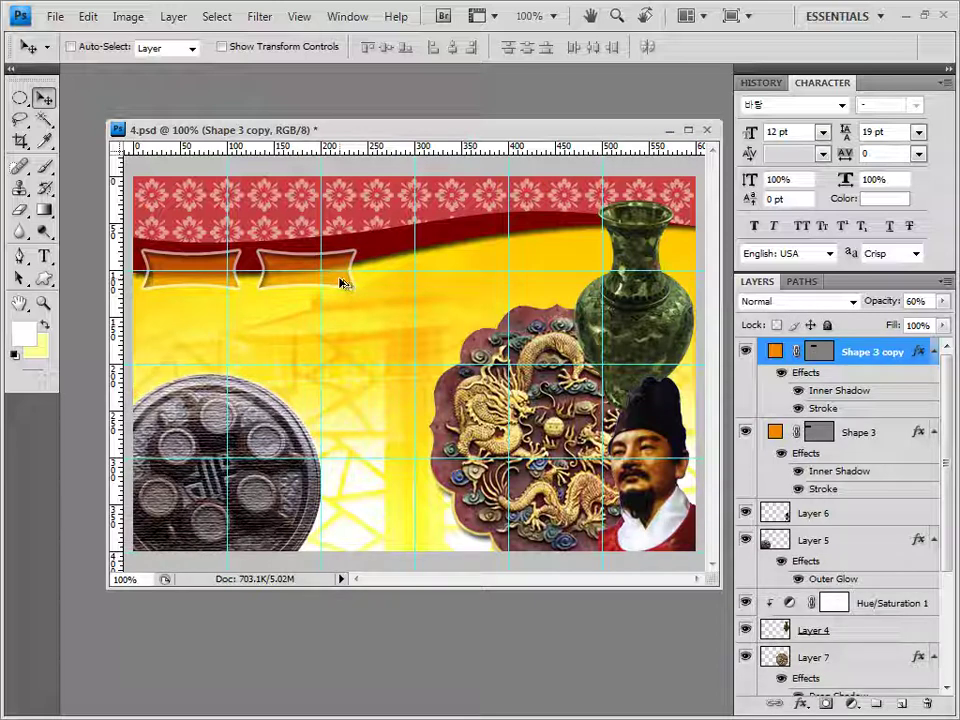
left_click_drag(341, 282, 455, 278)
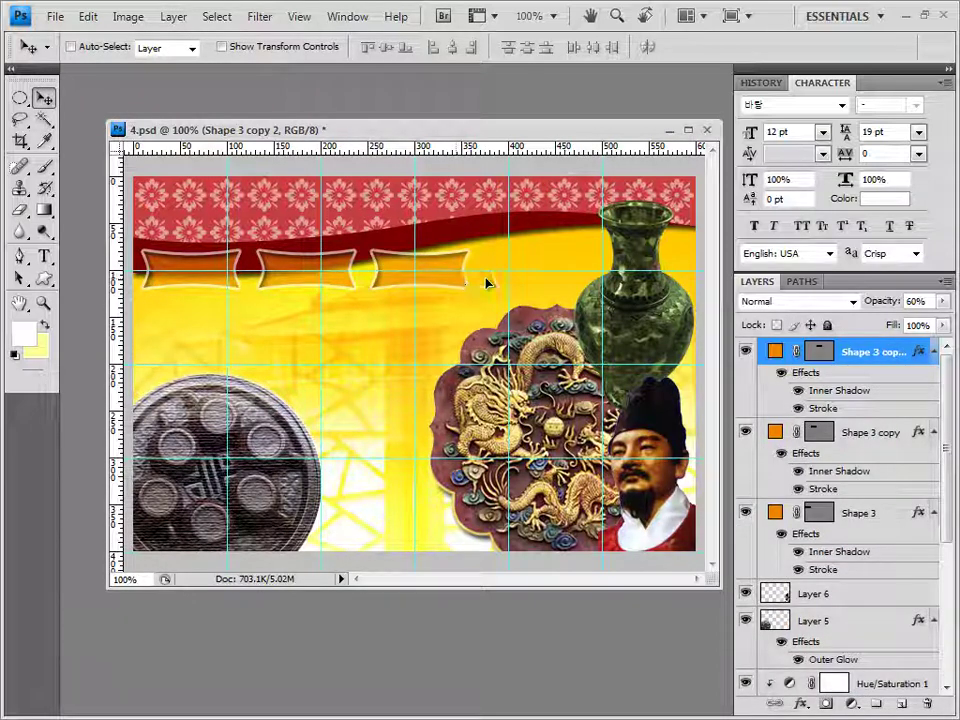
mouse_move(488, 283)
left_mouse_down()
mouse_move(546, 283)
mouse_move(478, 283)
left_mouse_up()
key("ctrl+z")
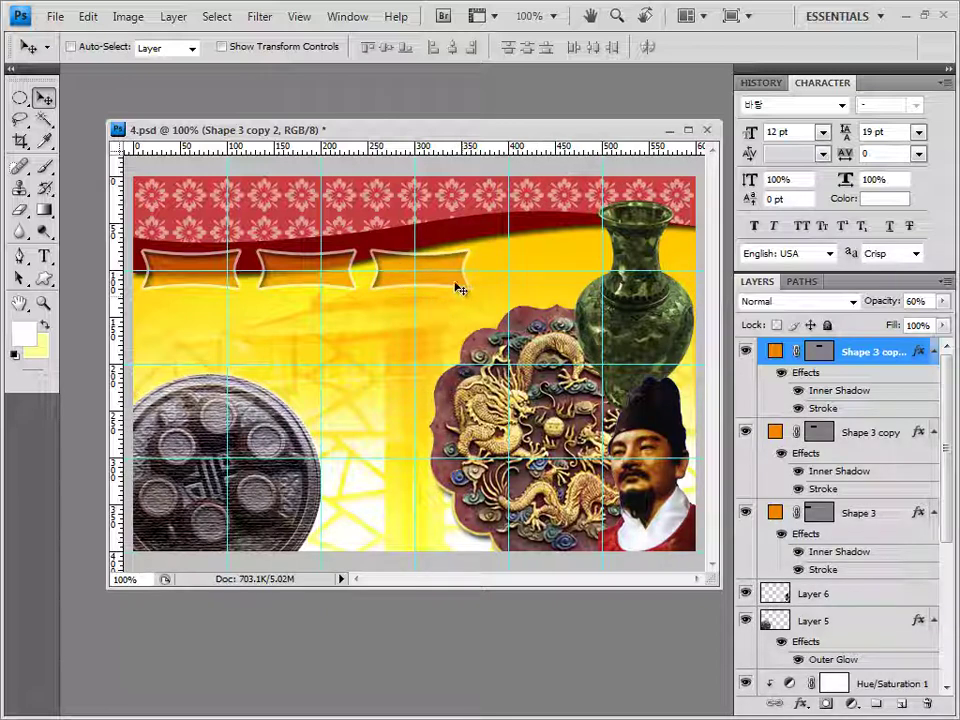
left_click_drag(526, 286, 566, 279)
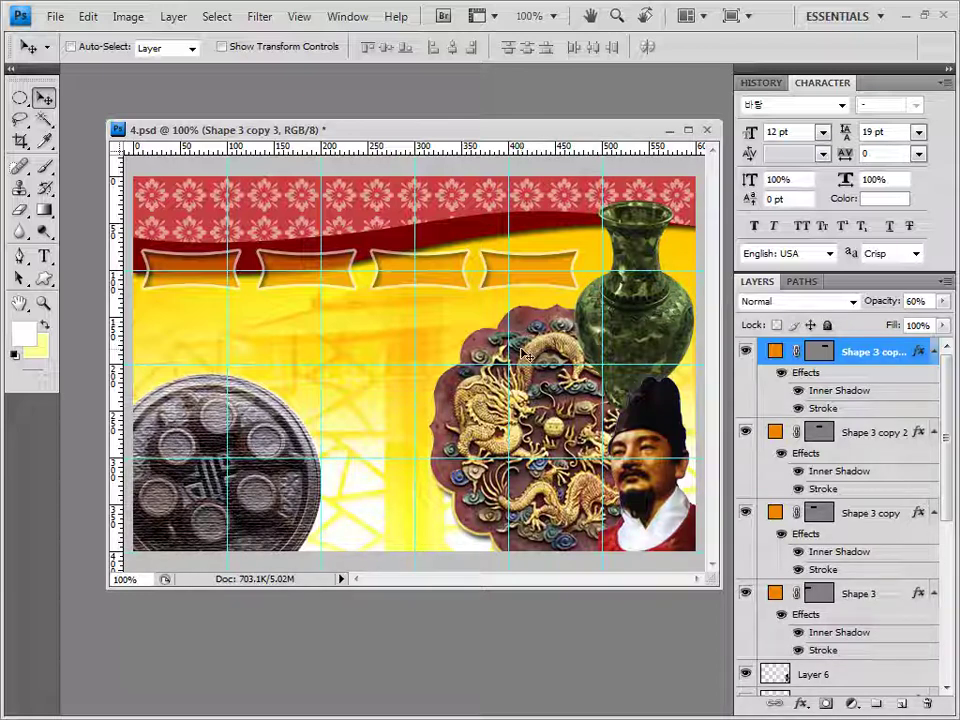
Collapse the effects lists of the four banner layers and make the topmost one, Shape 3 copy 3, active.
left_click(934, 352)
left_click(934, 379)
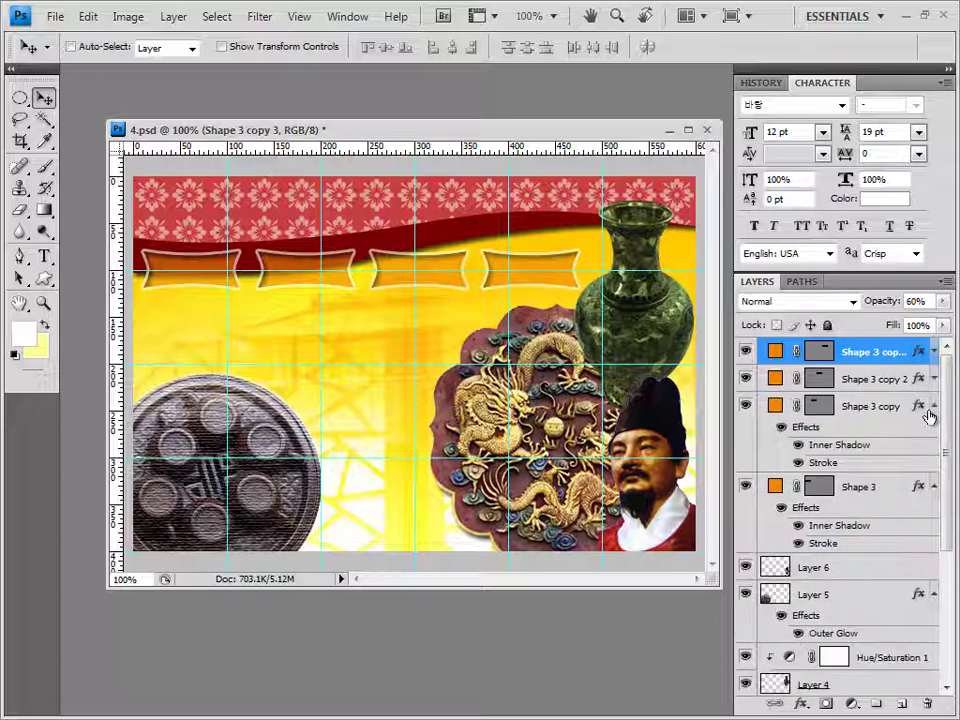
left_click(934, 406)
left_click(934, 433)
left_click(842, 430)
left_click(845, 405)
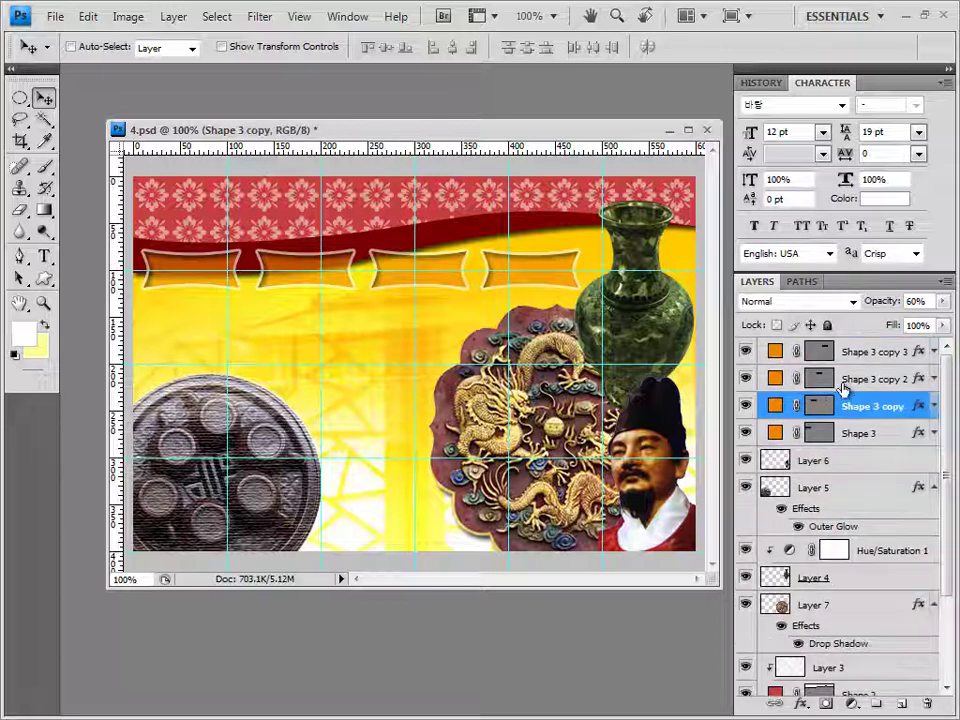
left_click(846, 379)
left_click(844, 352)
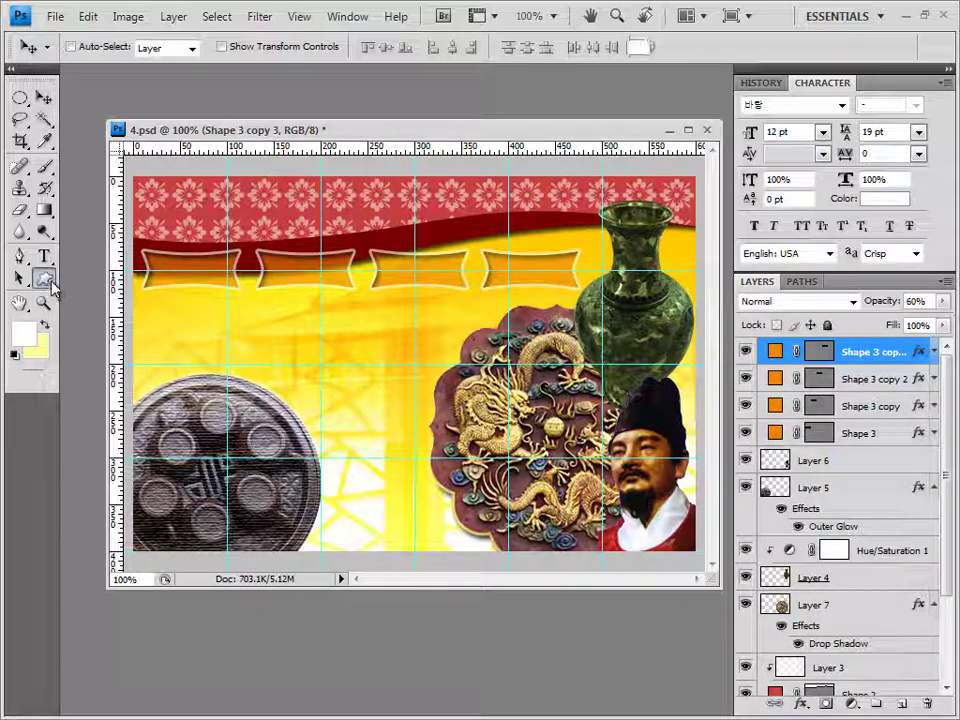
Replace the Custom Shape tool's shapes with the Ornaments set and choose the flowering branch ornament with leaves.
left_click(45, 280)
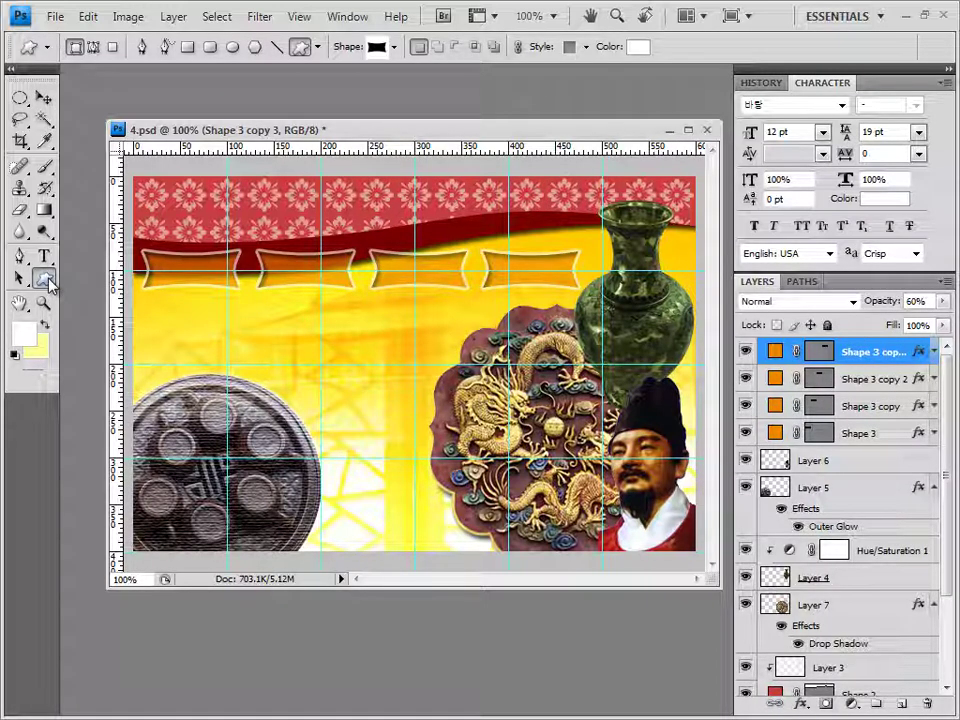
left_click(394, 47)
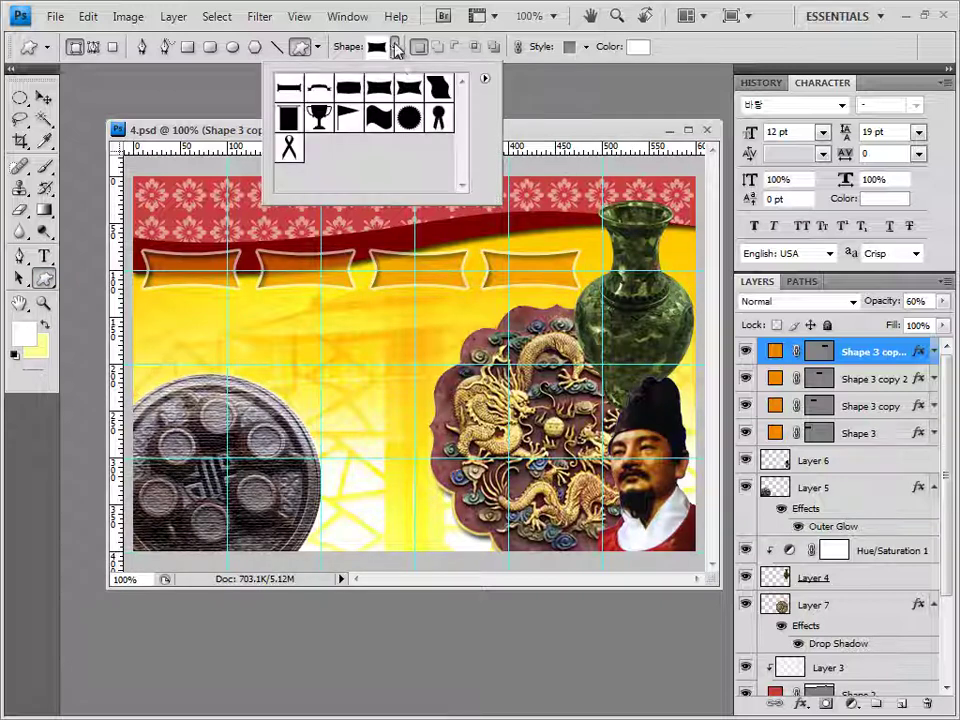
left_click(484, 79)
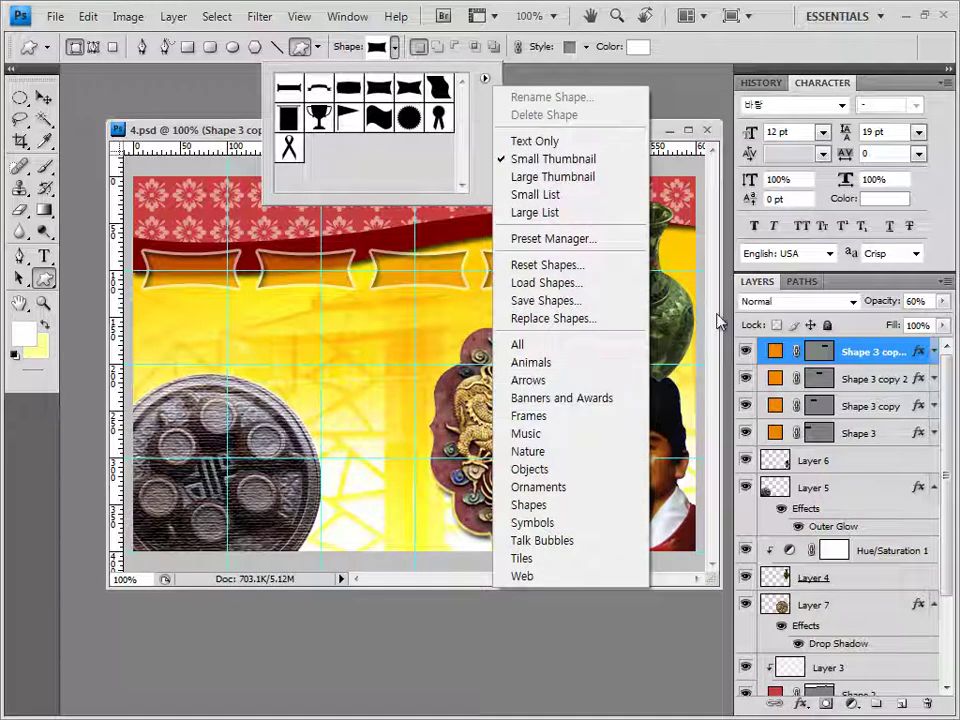
left_click(540, 487)
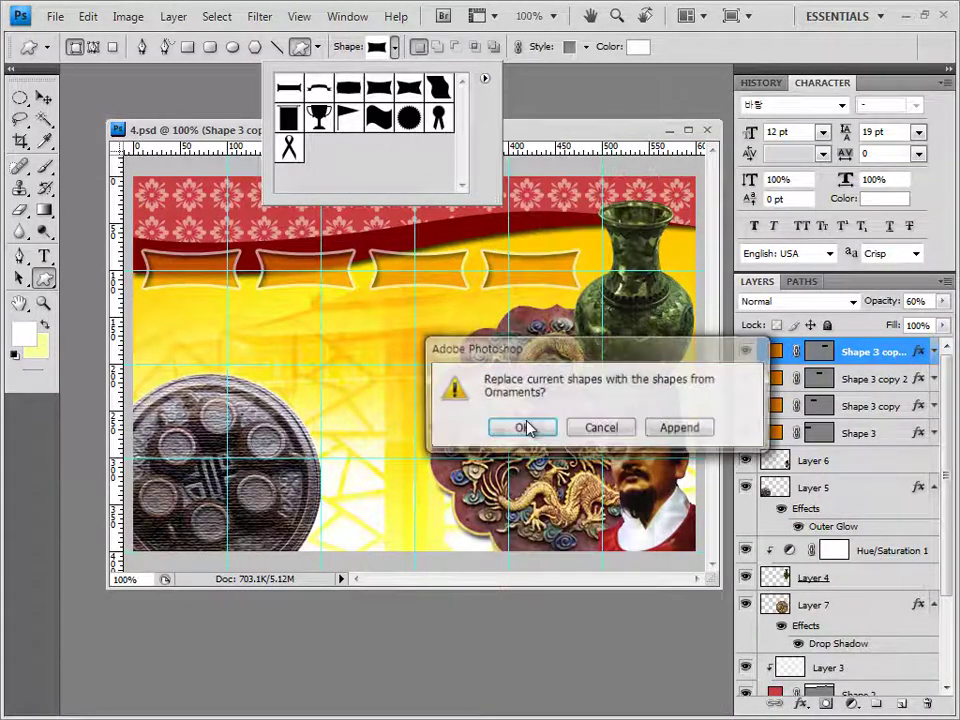
key("Return")
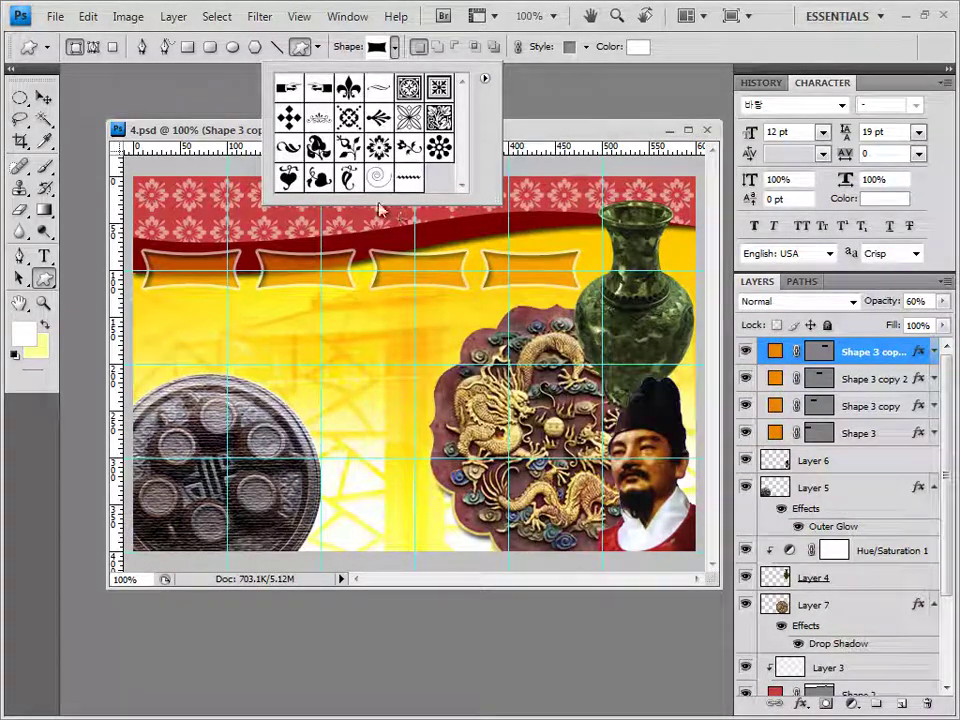
left_click(356, 153)
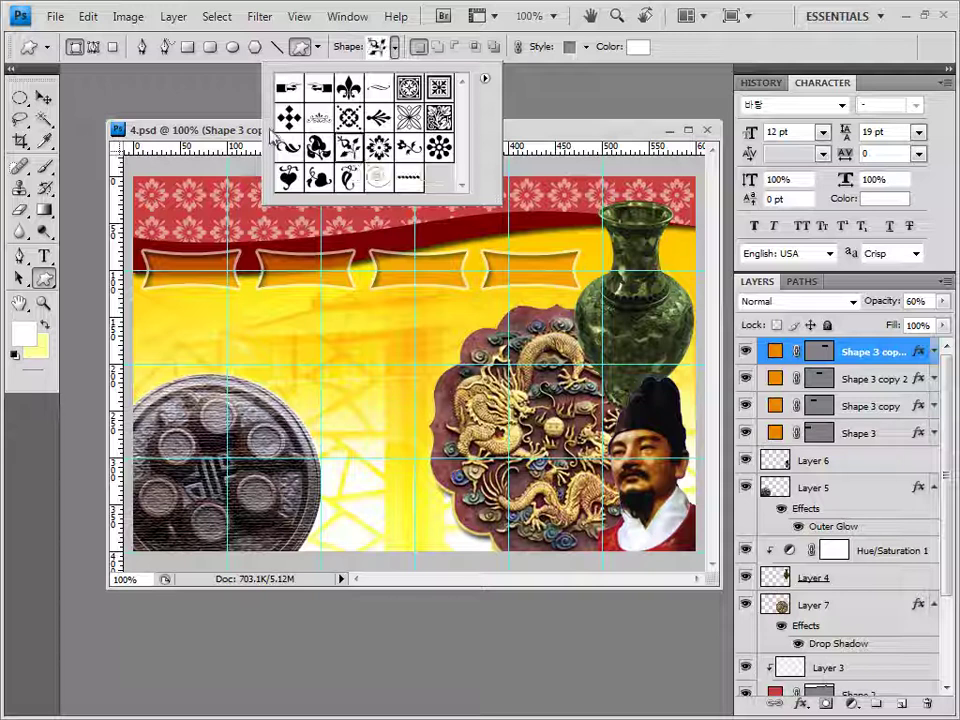
left_click(190, 102)
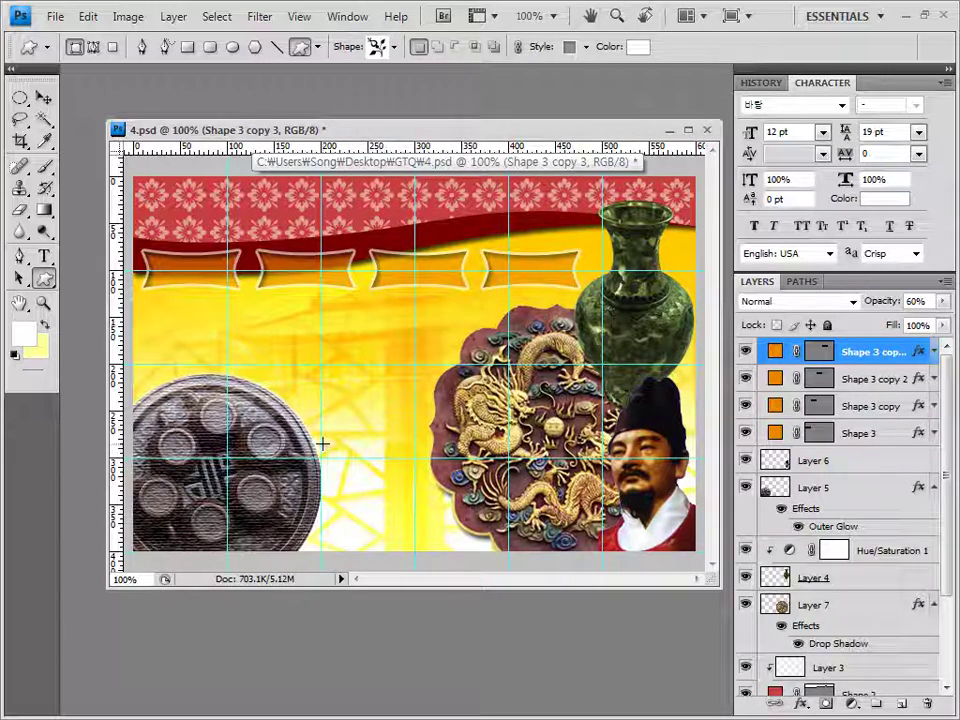
Draw the branch ornament about 110 px wide at the canvas's lower edge beside the disc, remove its layer style and color it red.
left_click_drag(312, 444, 420, 550)
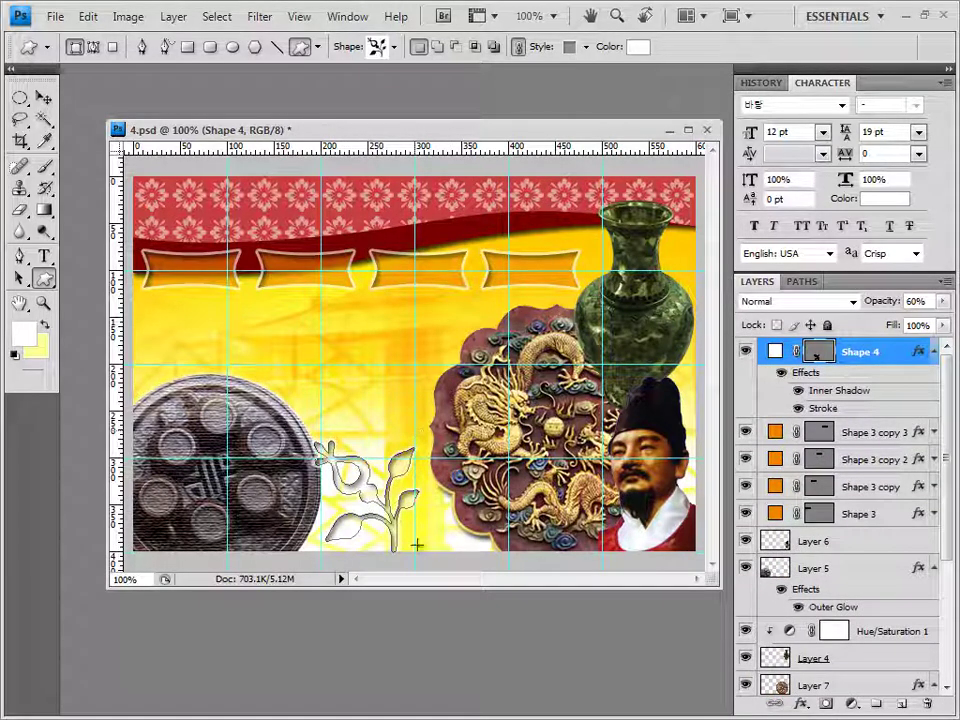
left_click(586, 46)
left_click(481, 87)
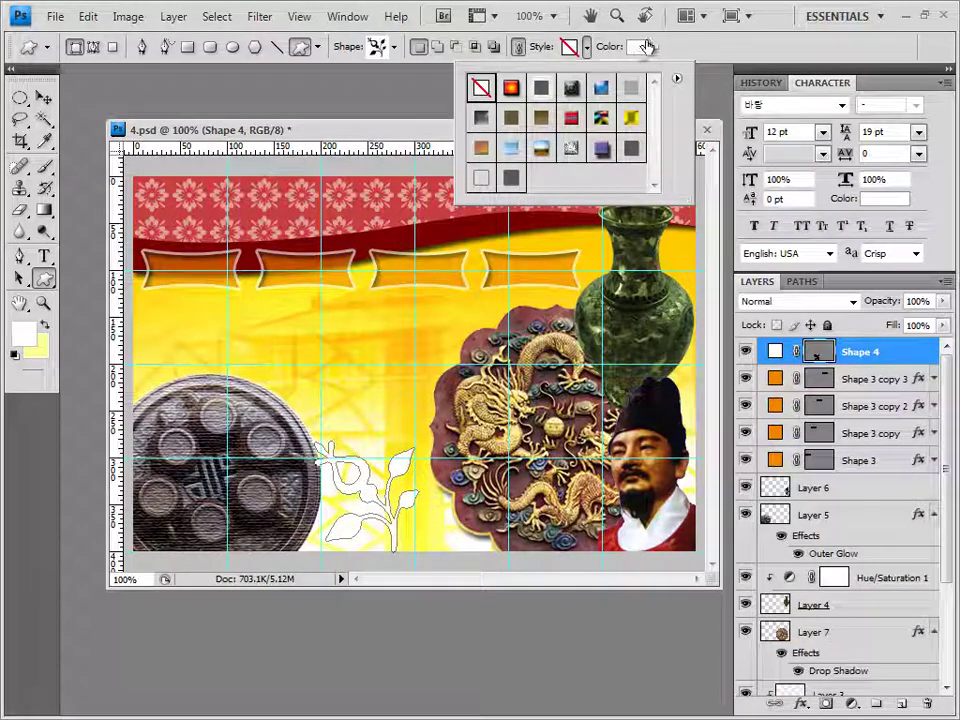
left_click(638, 48)
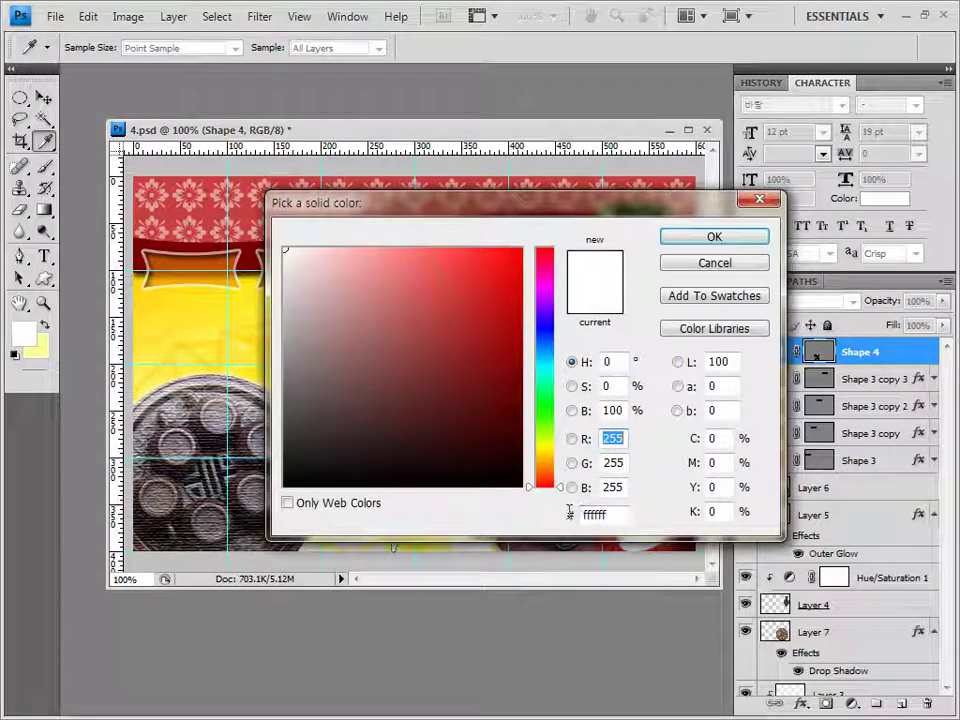
left_click(448, 300)
left_click(738, 238)
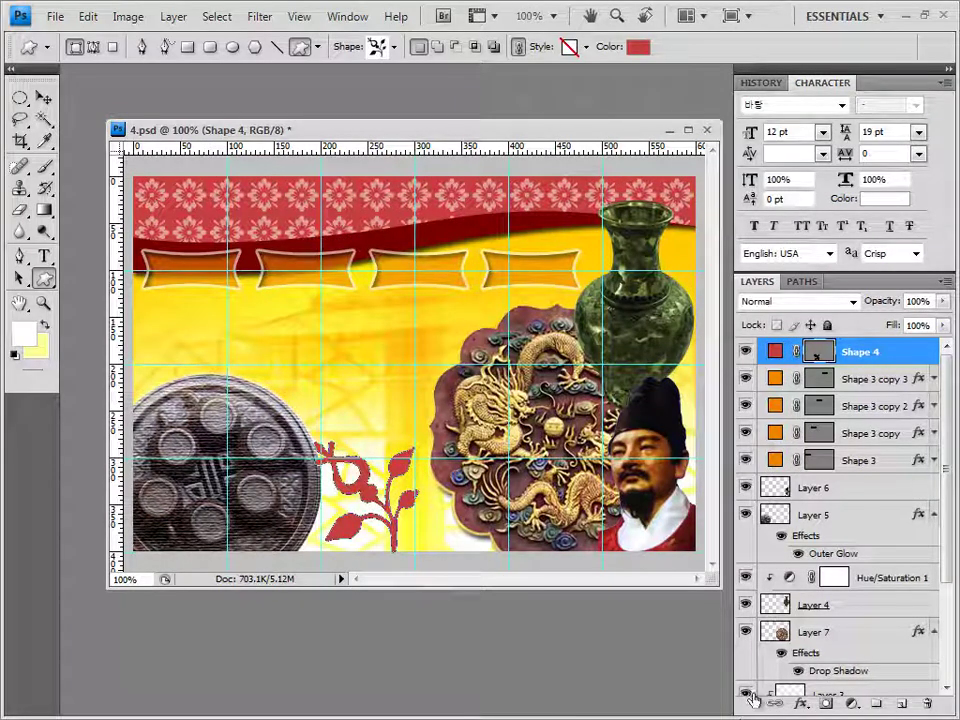
Add an Inner Shadow to the branch ornament layer and set its opacity to 80%.
left_click(800, 703)
left_click(840, 525)
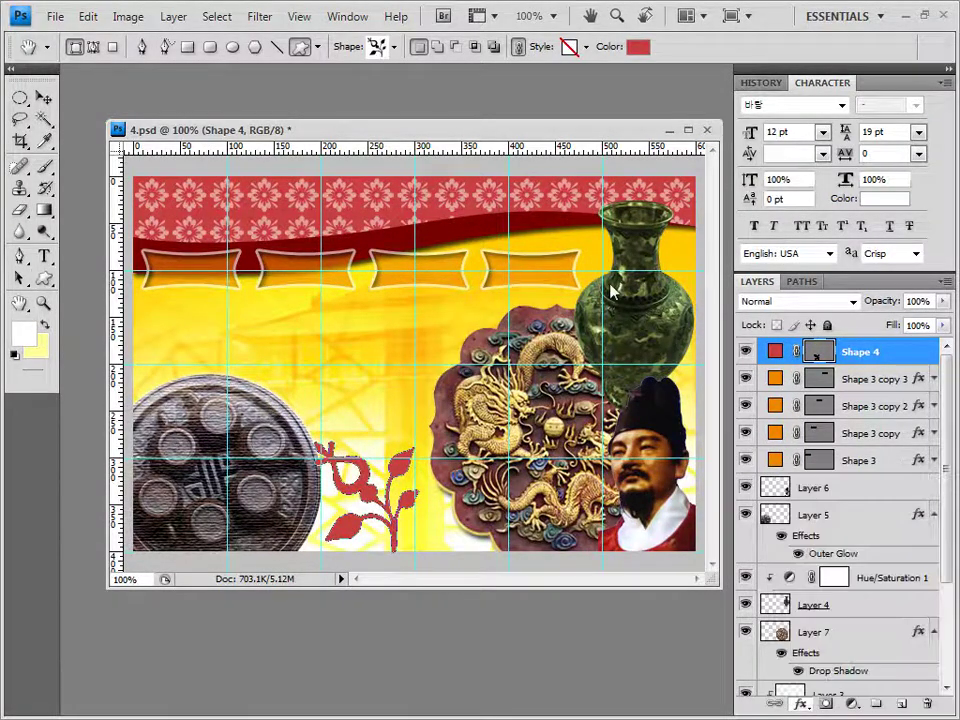
left_click(716, 163)
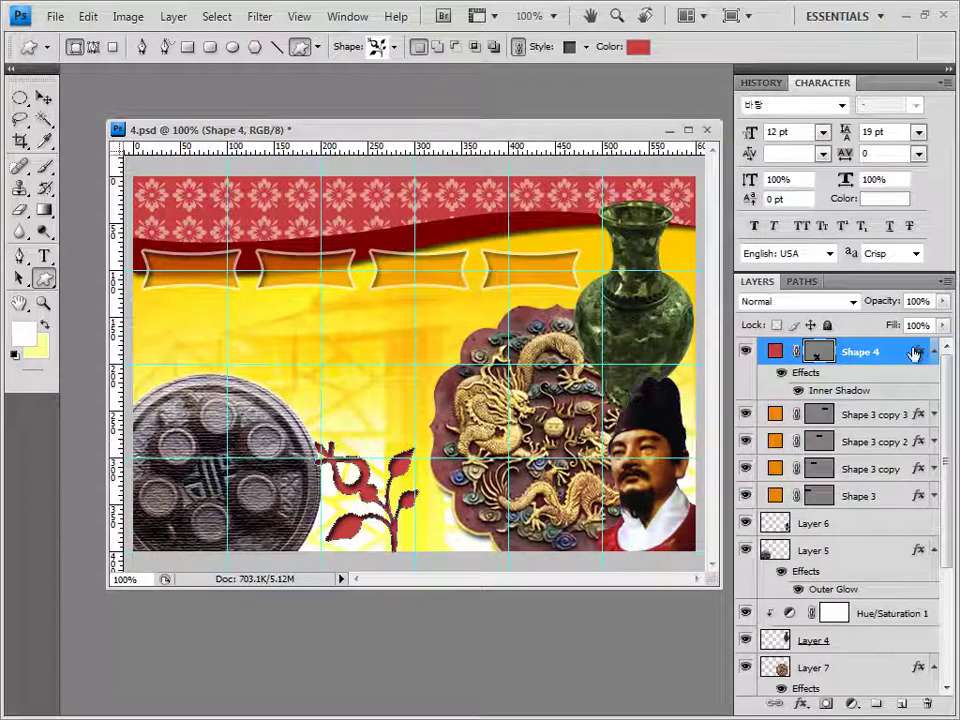
type("80")
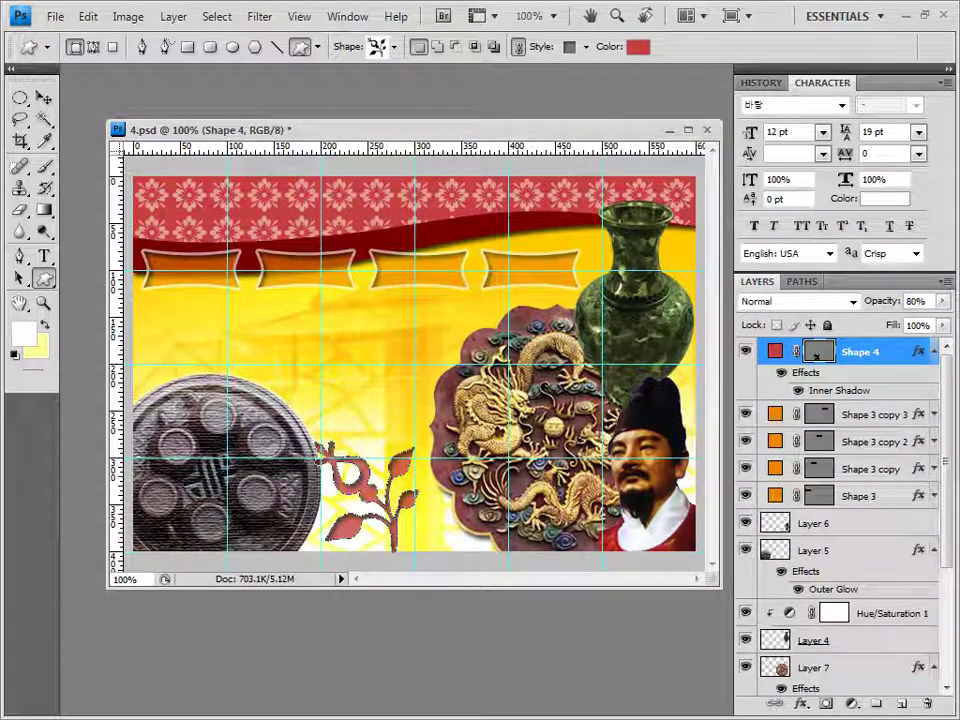
Nudge the branch ornament a few pixels left so it slightly overlaps the disc's edge.
left_click(43, 97)
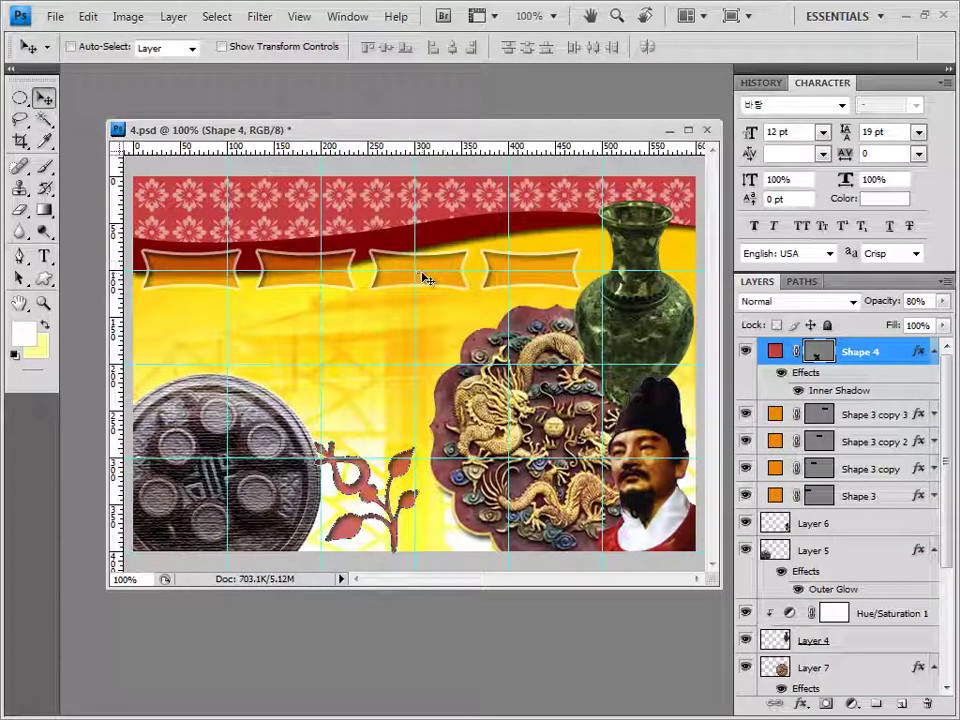
key("Left")
key("Left")
key("Left")
key("Left")
key("Left")
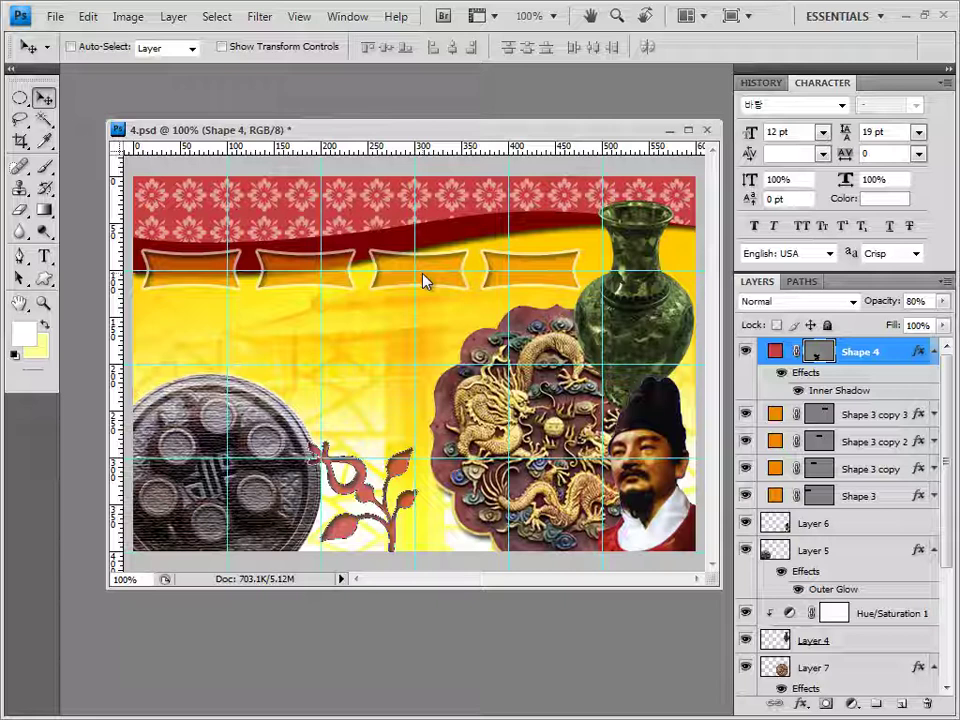
Start a horizontal text line below the second banner and set its font to 궁서 at 30 pt.
left_click(45, 259)
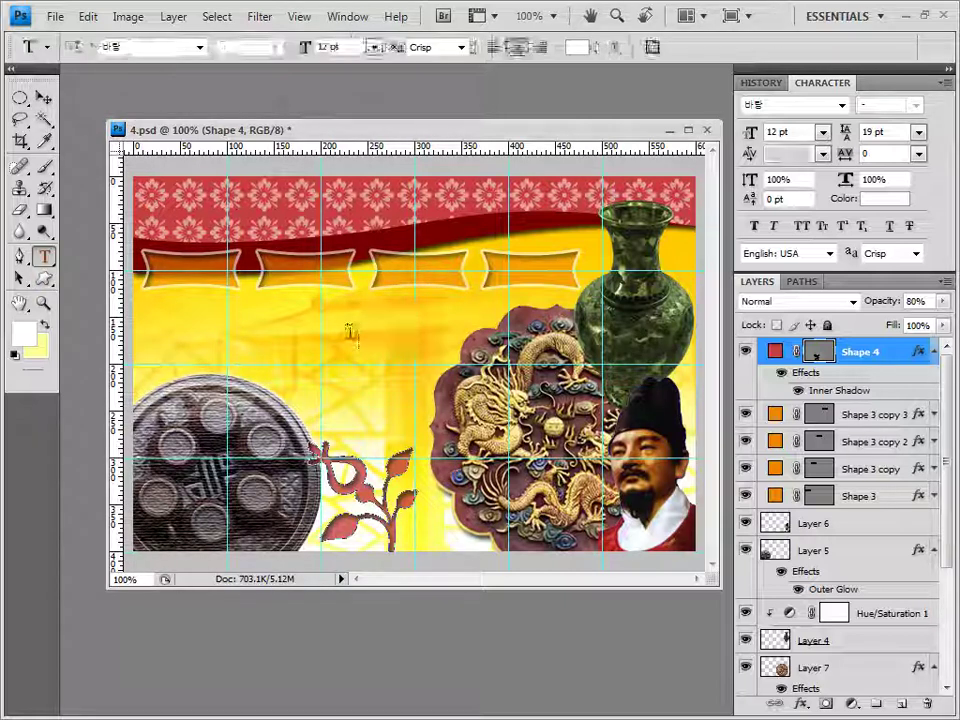
left_click(261, 329)
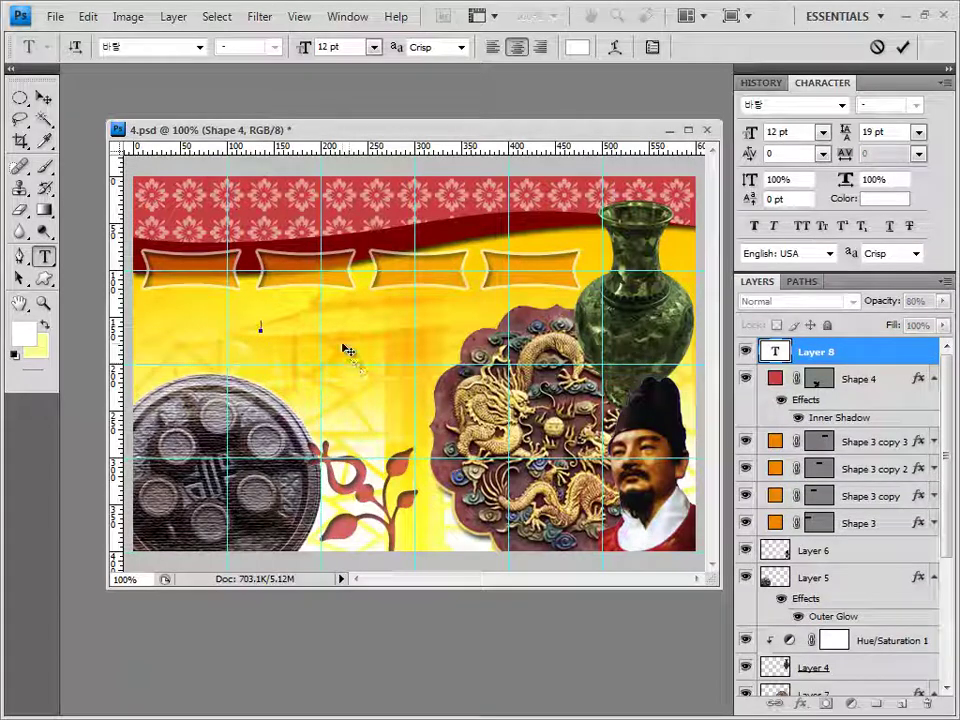
left_click(201, 48)
left_click_drag(395, 208, 394, 150)
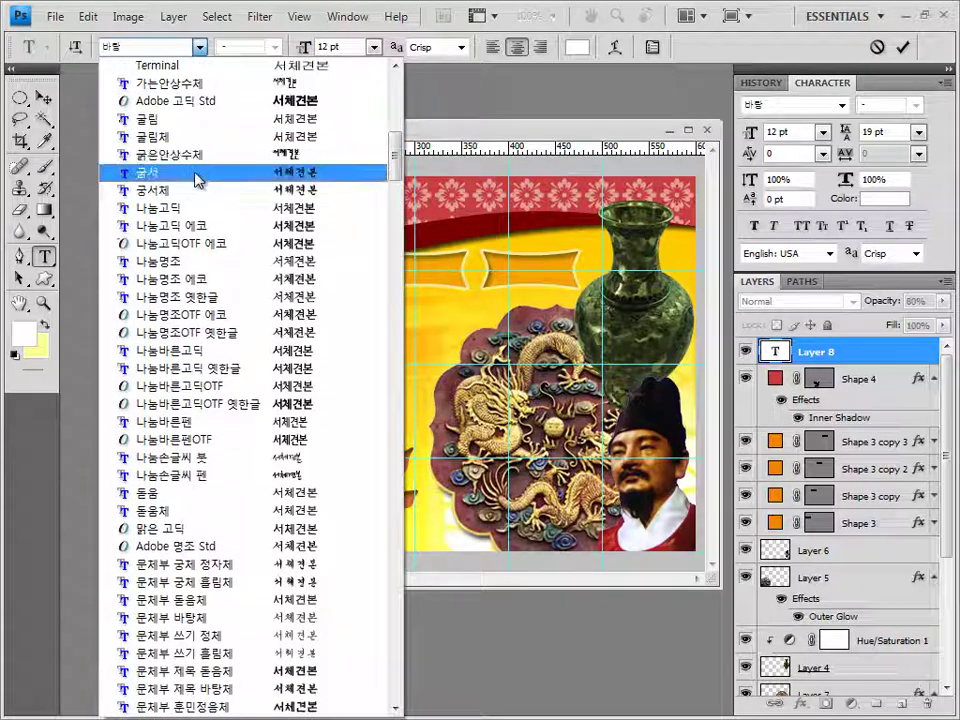
left_click(195, 171)
left_click(354, 50)
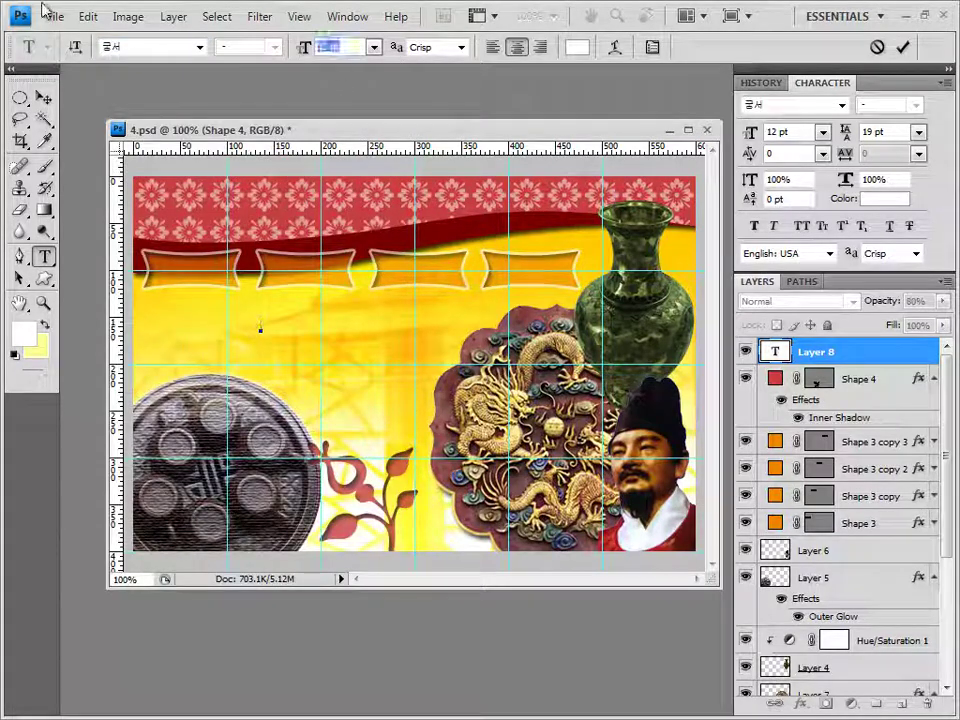
type("30")
key("Return")
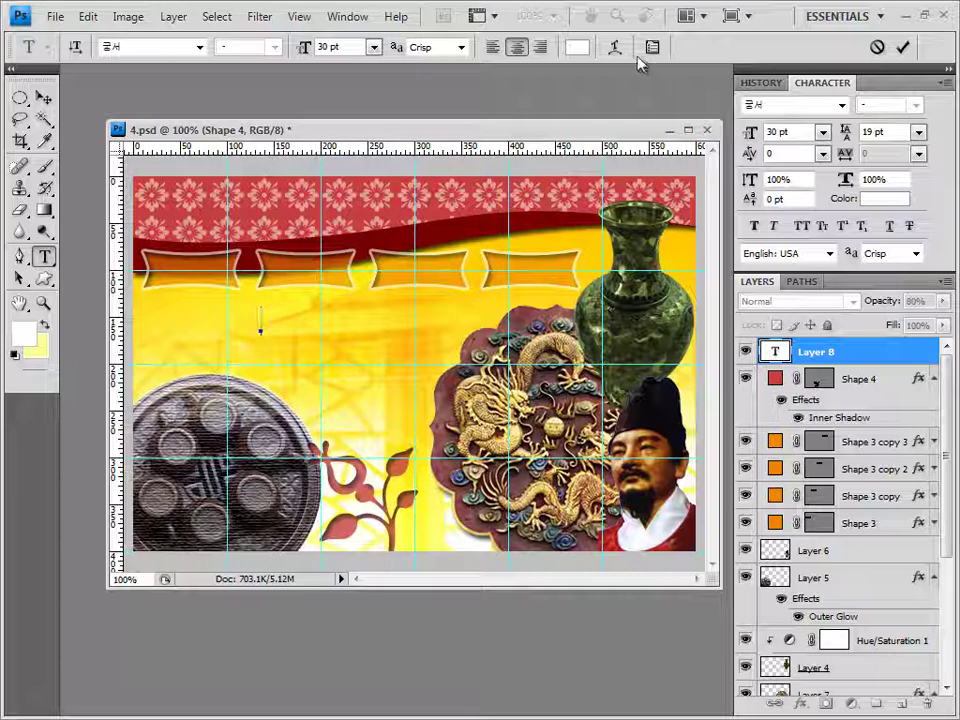
Set the text color to #770000, left-align it, insert the title "한국의 전통양식" and commit it.
left_click(577, 47)
double_click(615, 514)
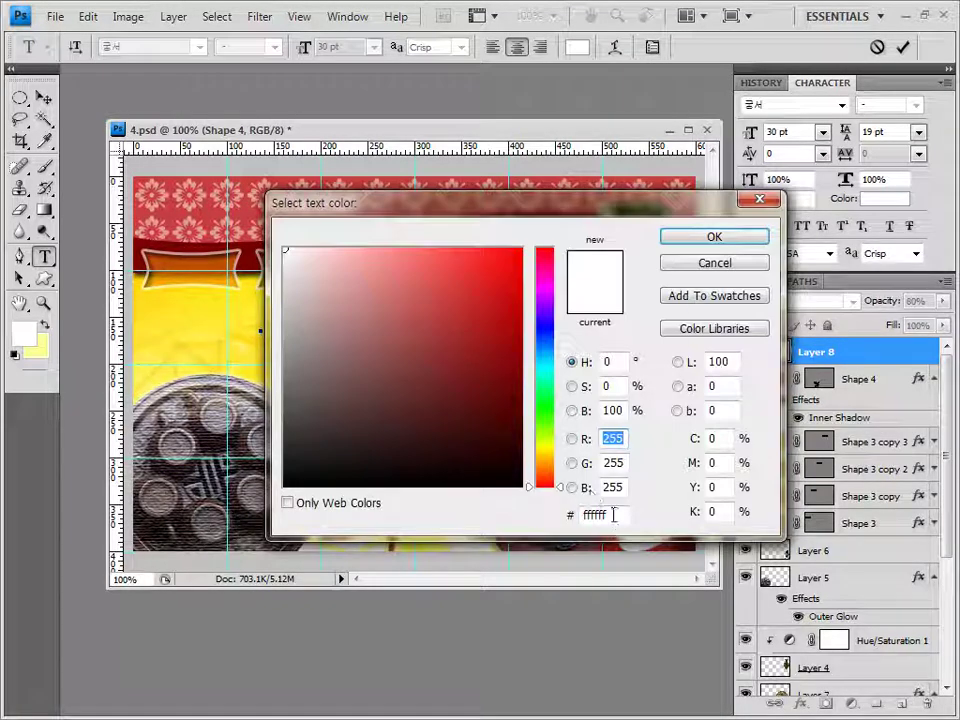
type("770000")
left_click(752, 242)
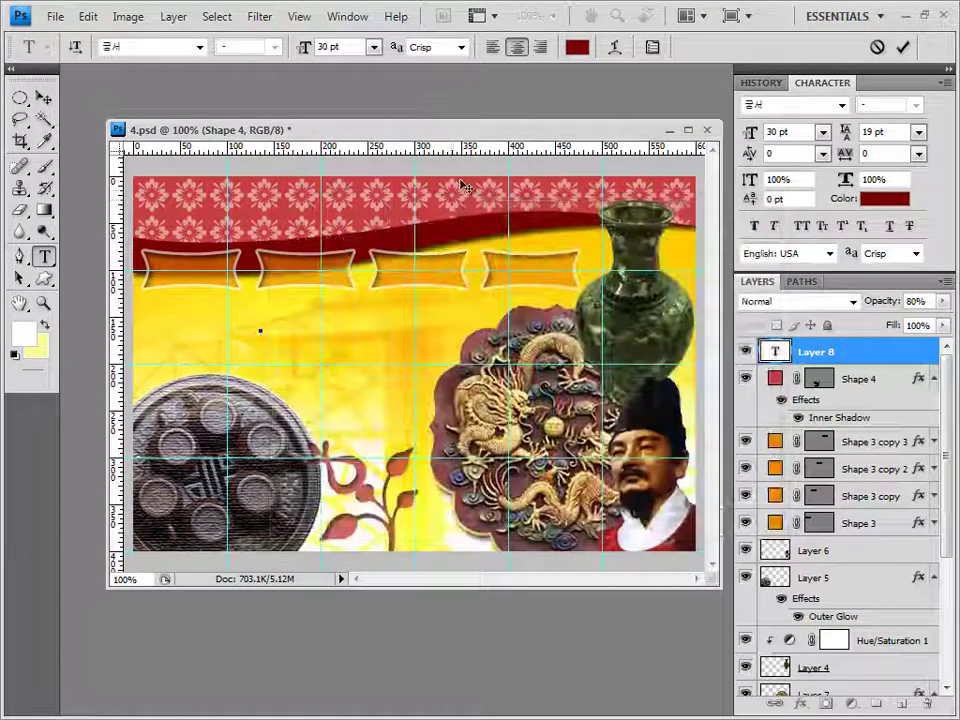
left_click(494, 47)
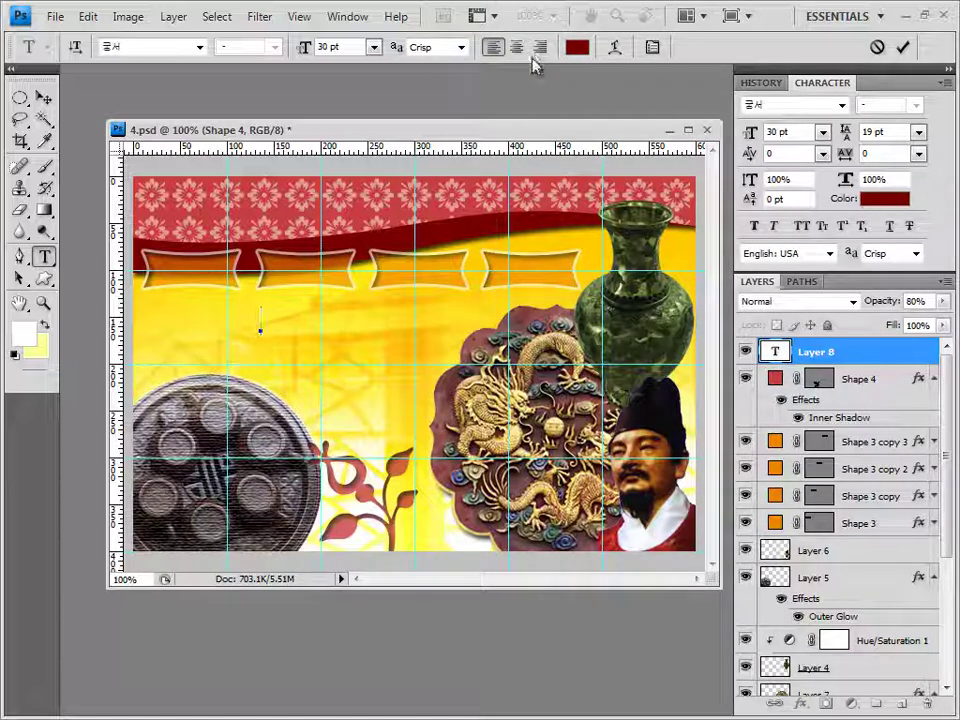
type("한국의 전통양식")
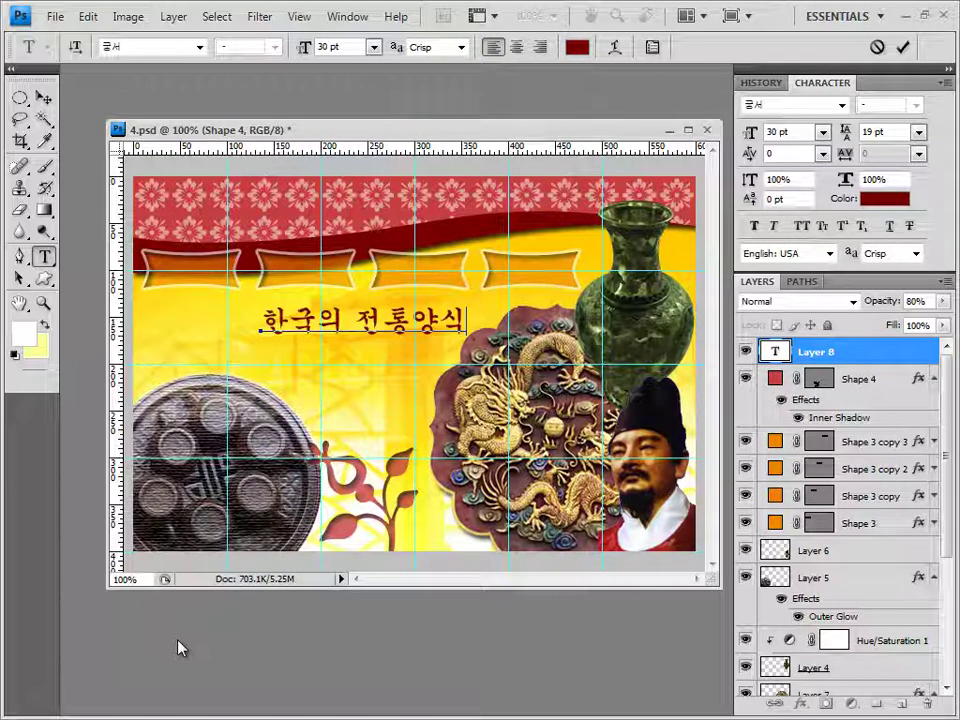
left_click(845, 355)
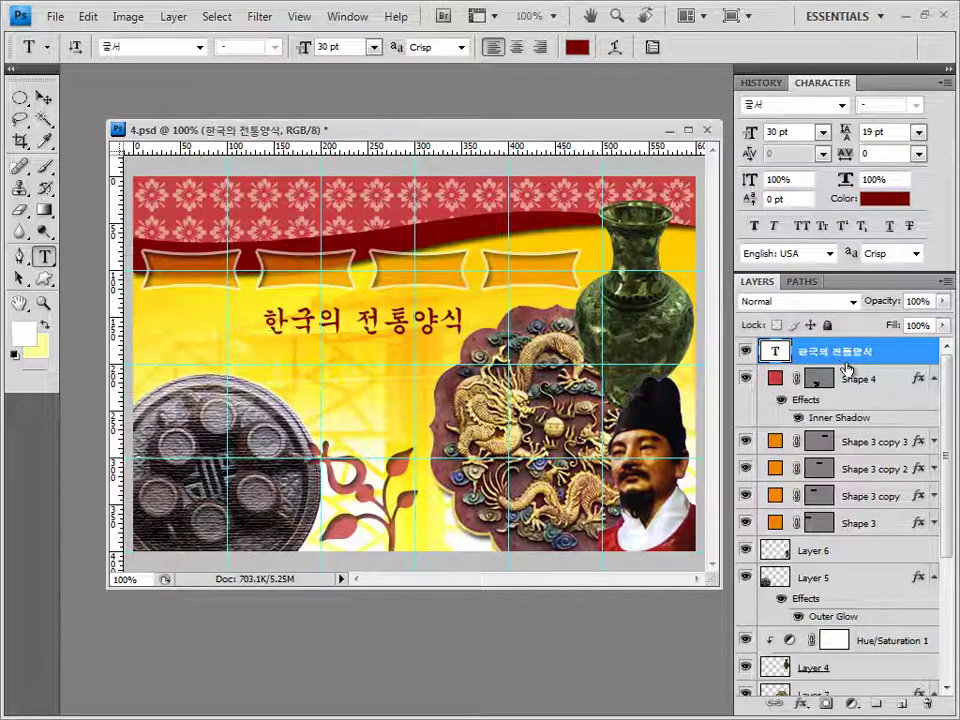
Give the title text layer a 2 px white outside Stroke and a Drop Shadow.
left_click(803, 703)
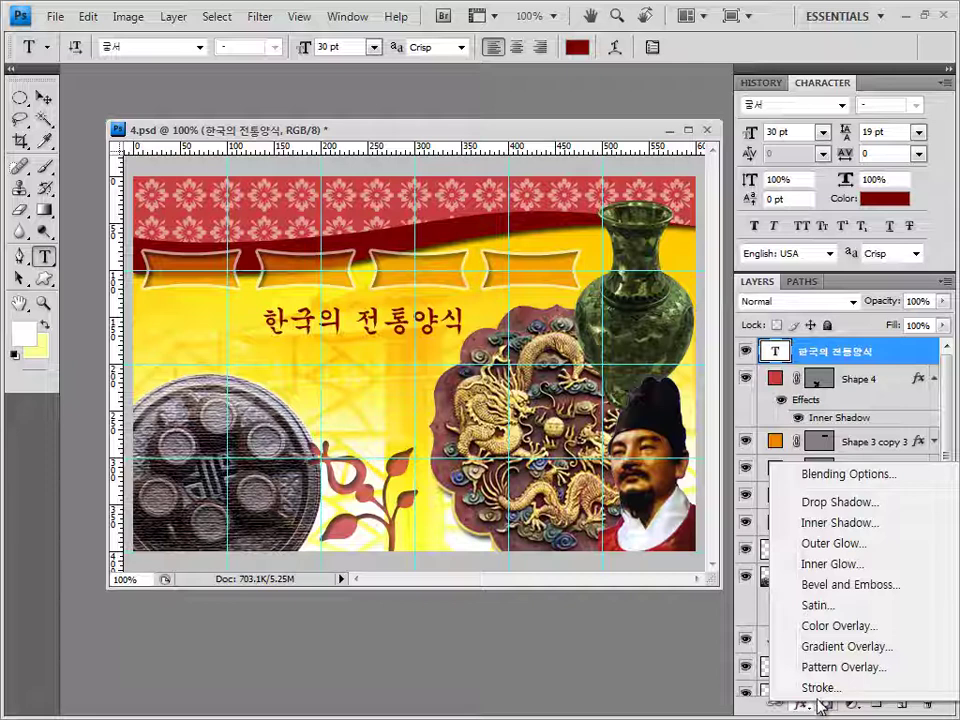
left_click(822, 688)
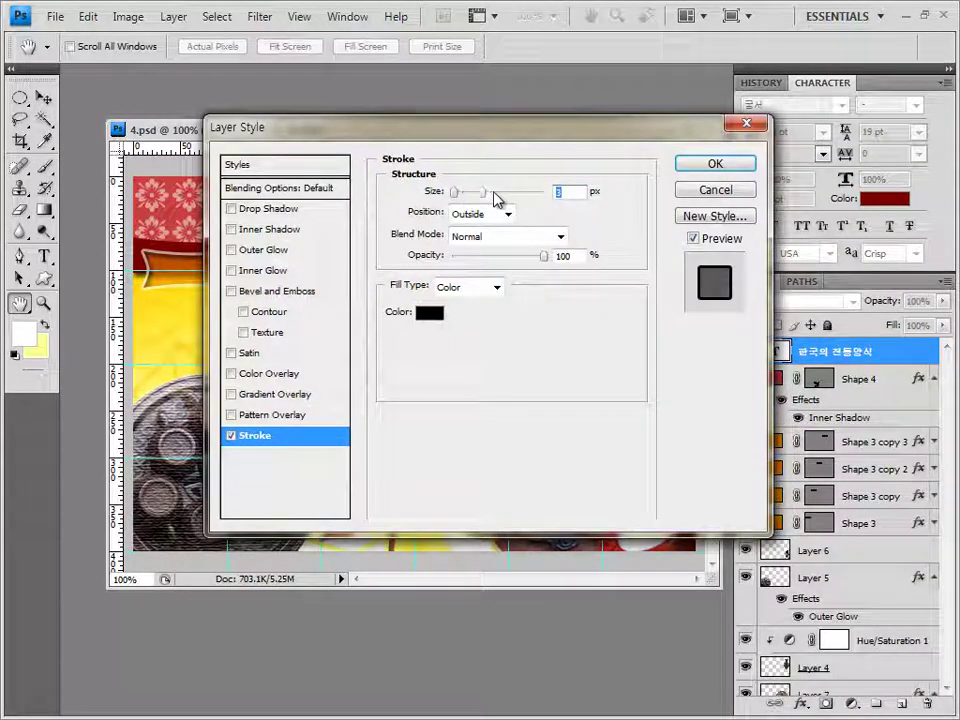
key("Down")
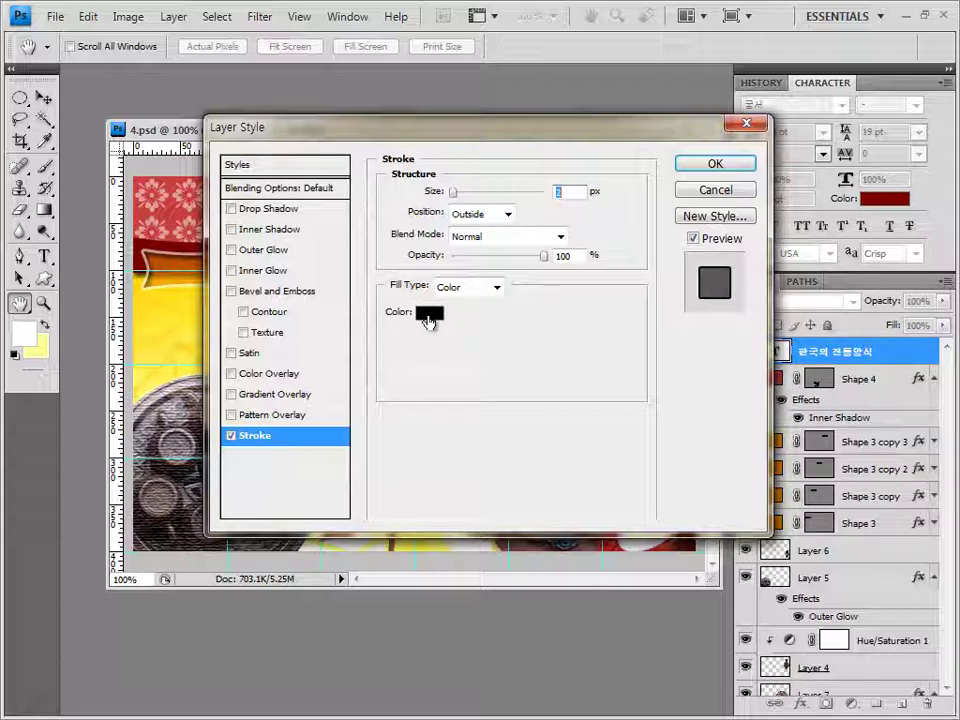
left_click(428, 318)
left_click_drag(388, 296, 172, 172)
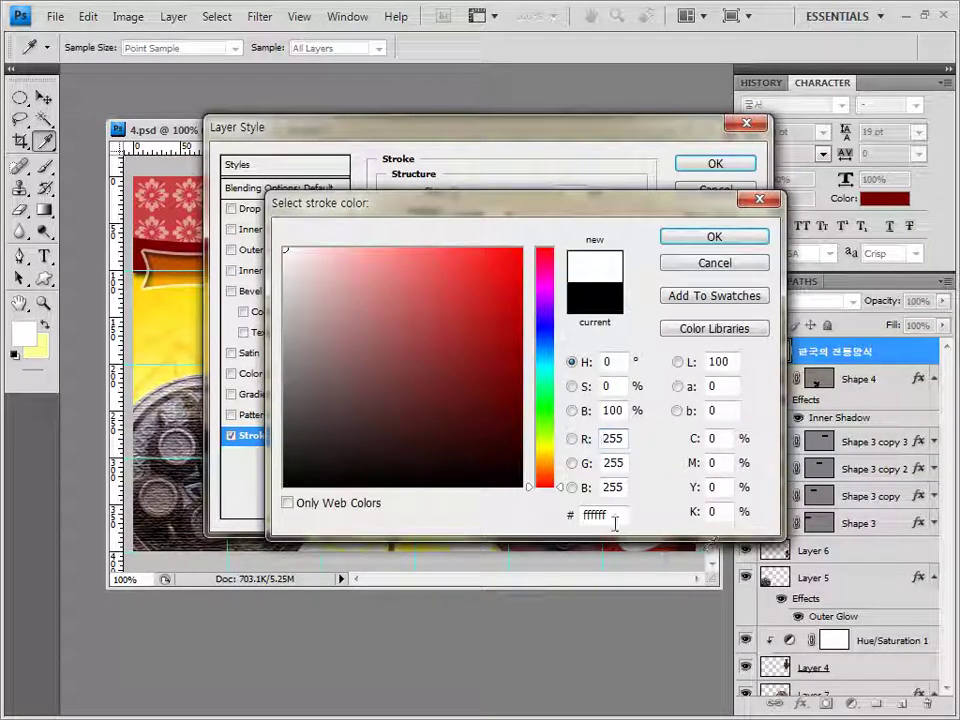
left_click(722, 240)
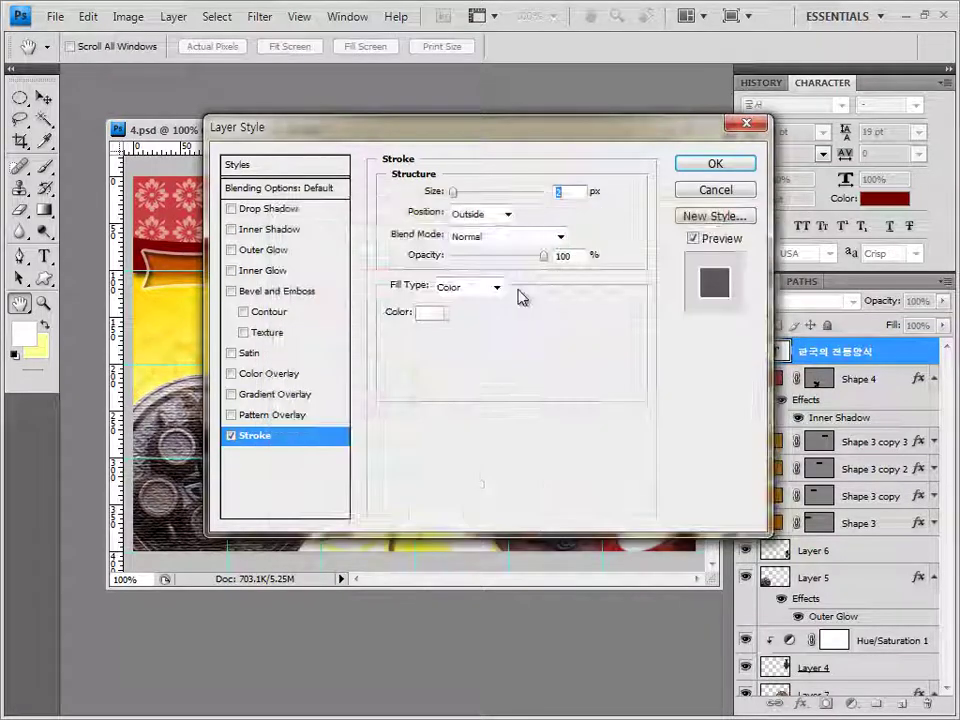
left_click(262, 209)
left_click(716, 164)
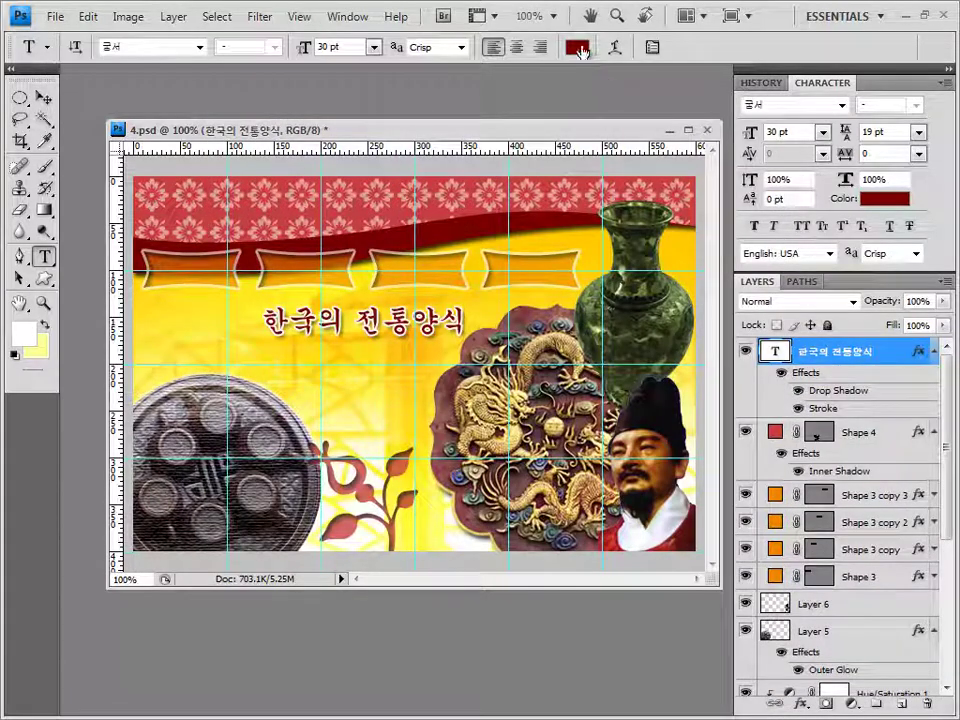
Warp the title with the horizontal Bulge style at 20% bend, and shift it slightly down and right.
left_click(615, 47)
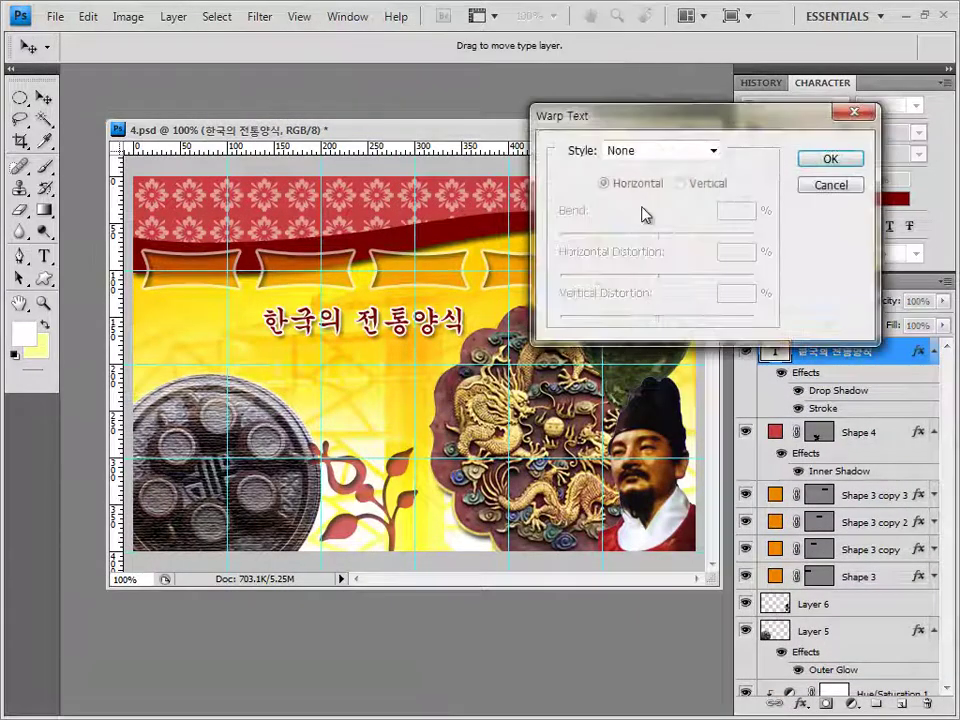
left_click(662, 150)
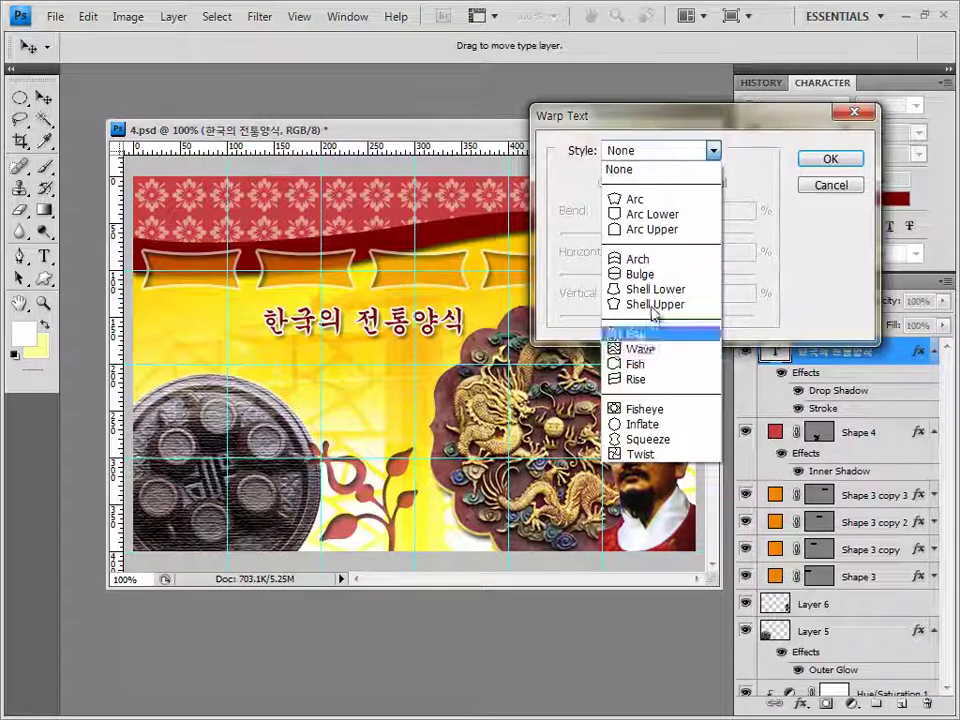
left_click(640, 274)
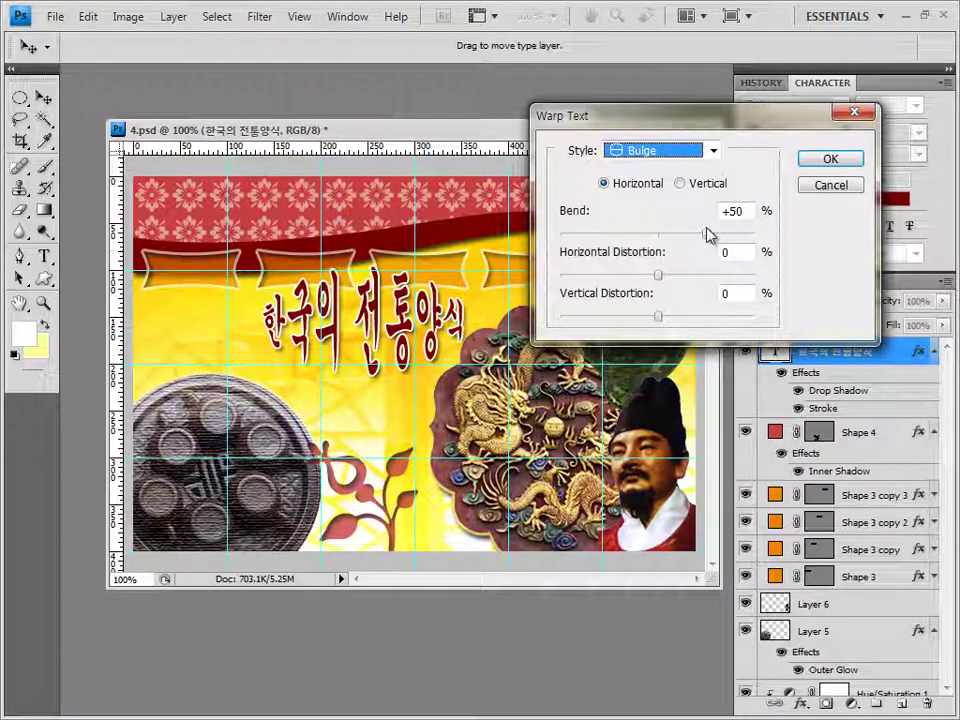
key("Tab")
type("20")
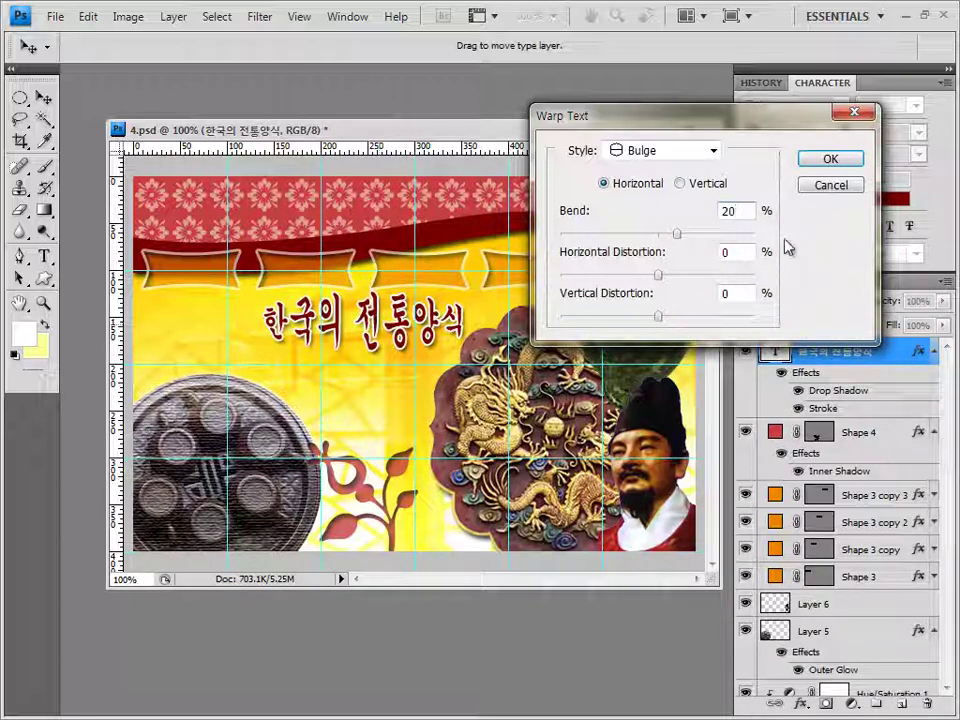
left_click(852, 161)
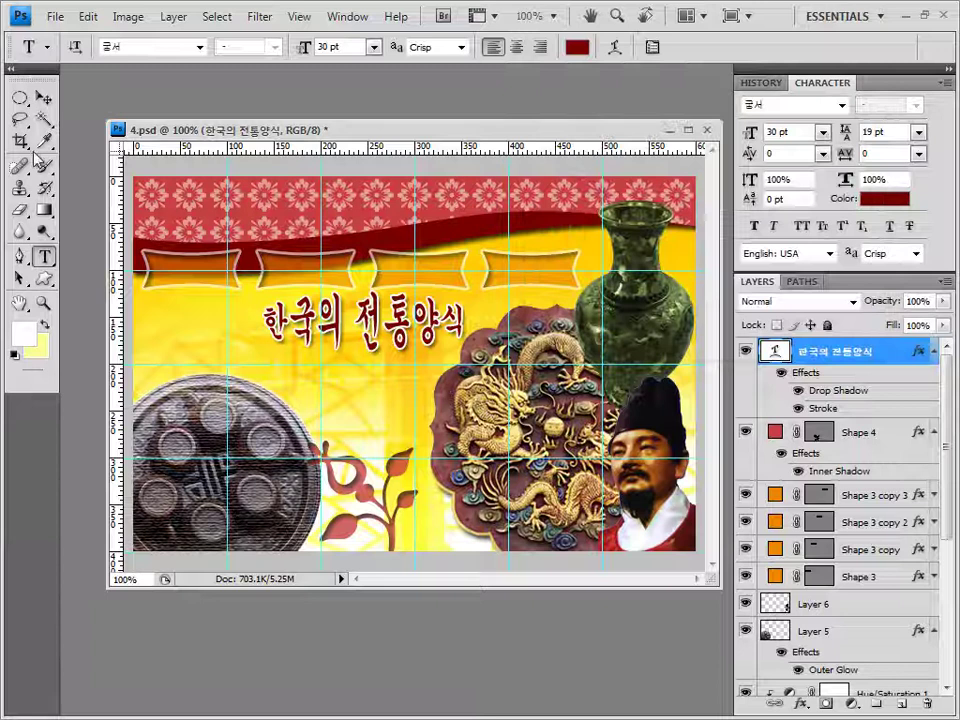
left_click(43, 97)
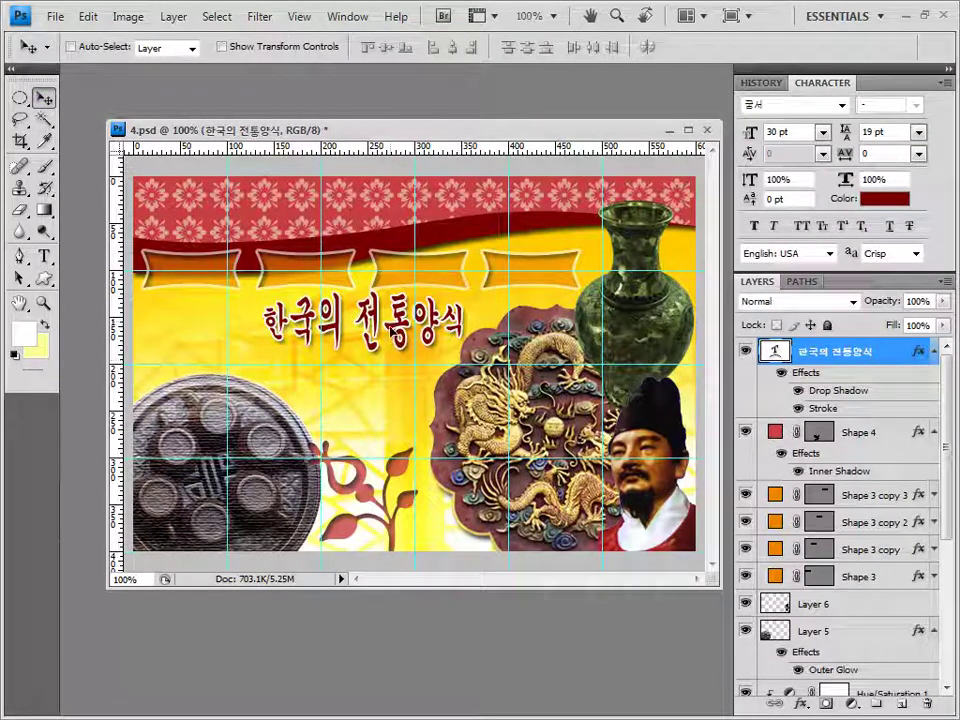
left_click_drag(388, 323, 406, 340)
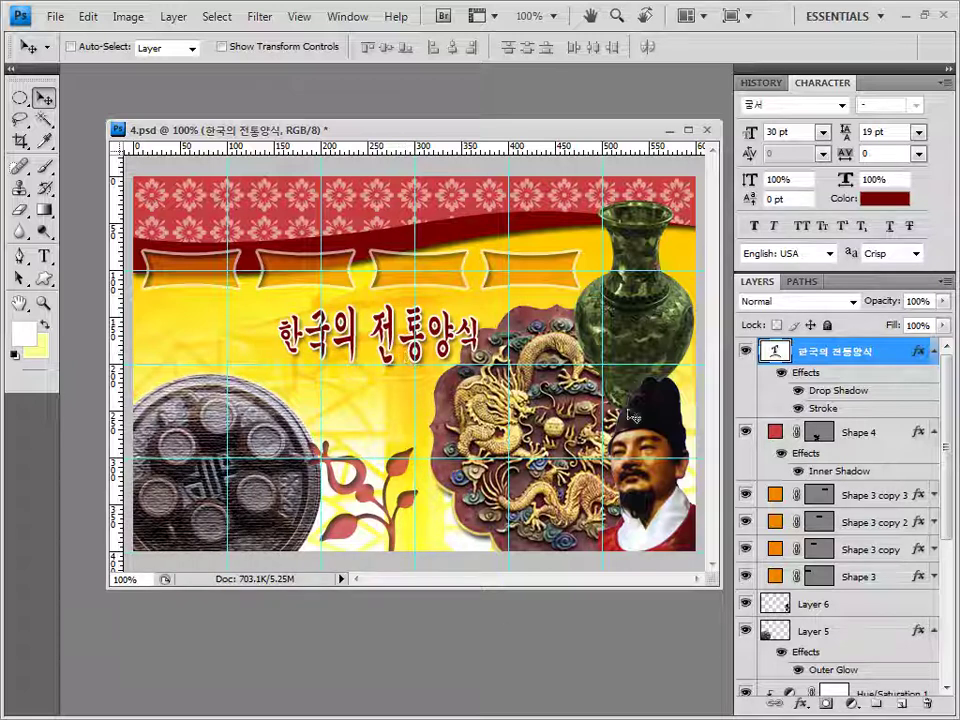
Start a new text line on the first banner and set its font to 돋움 at 15 pt.
left_click(44, 256)
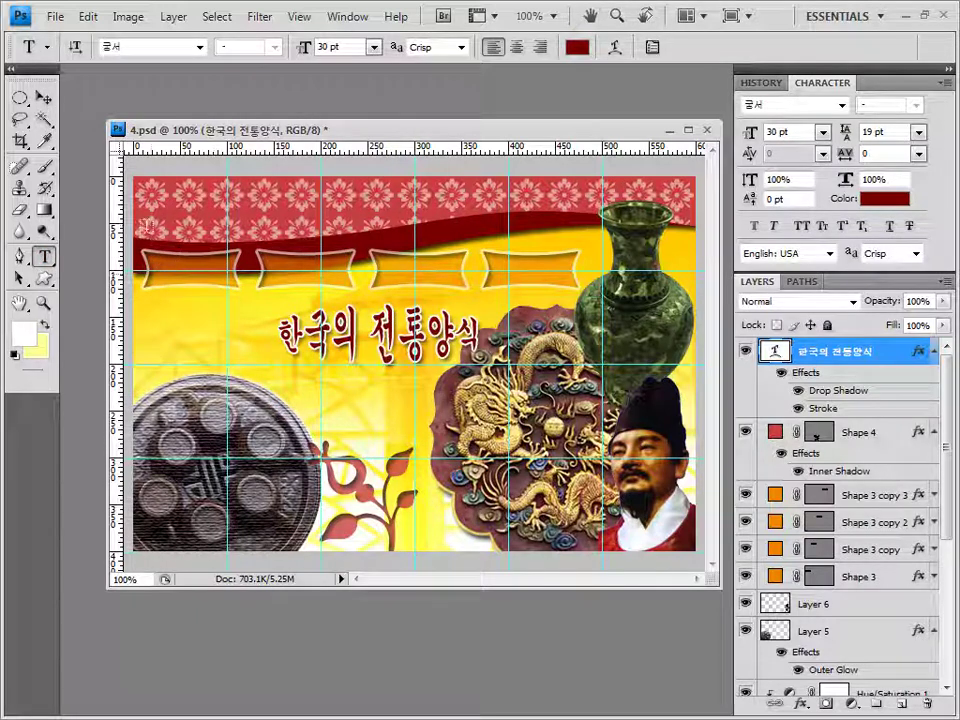
left_click(156, 280)
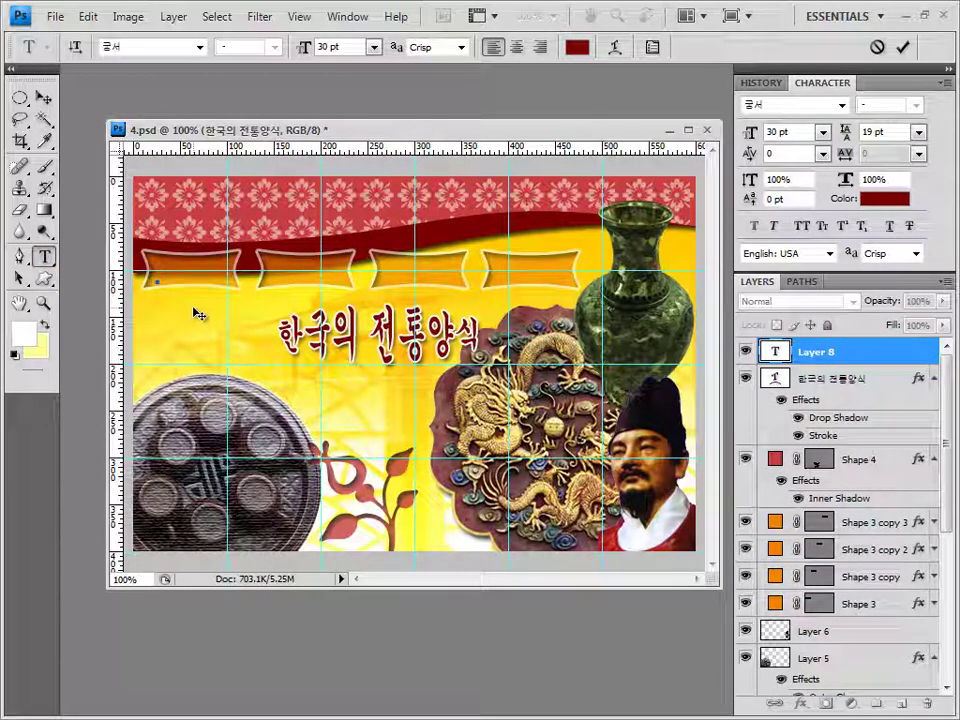
left_click(200, 48)
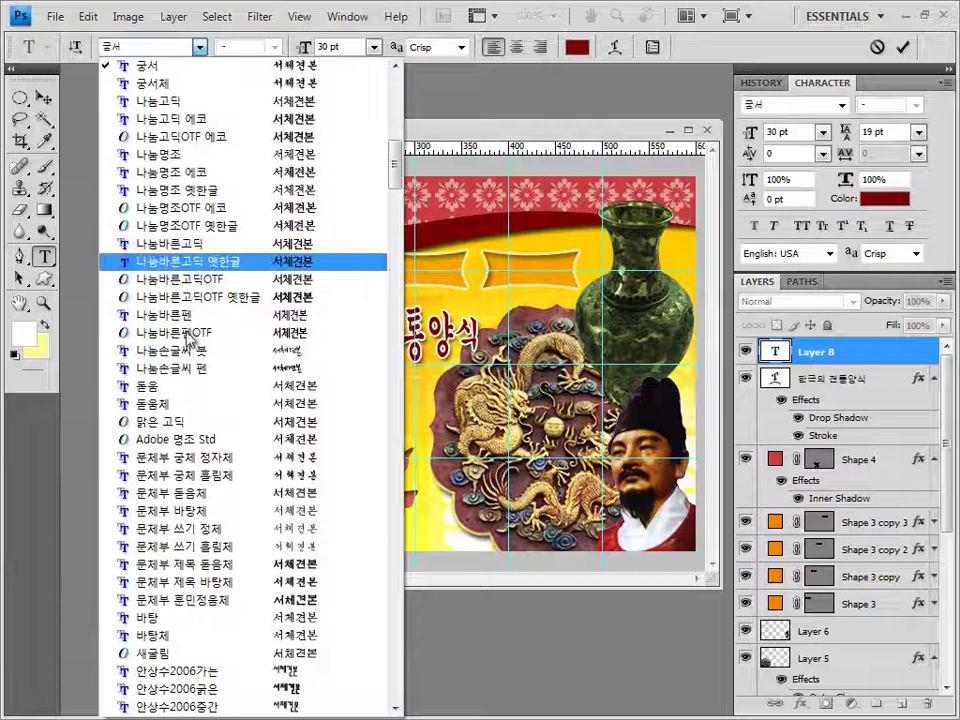
left_click(182, 389)
key("Tab")
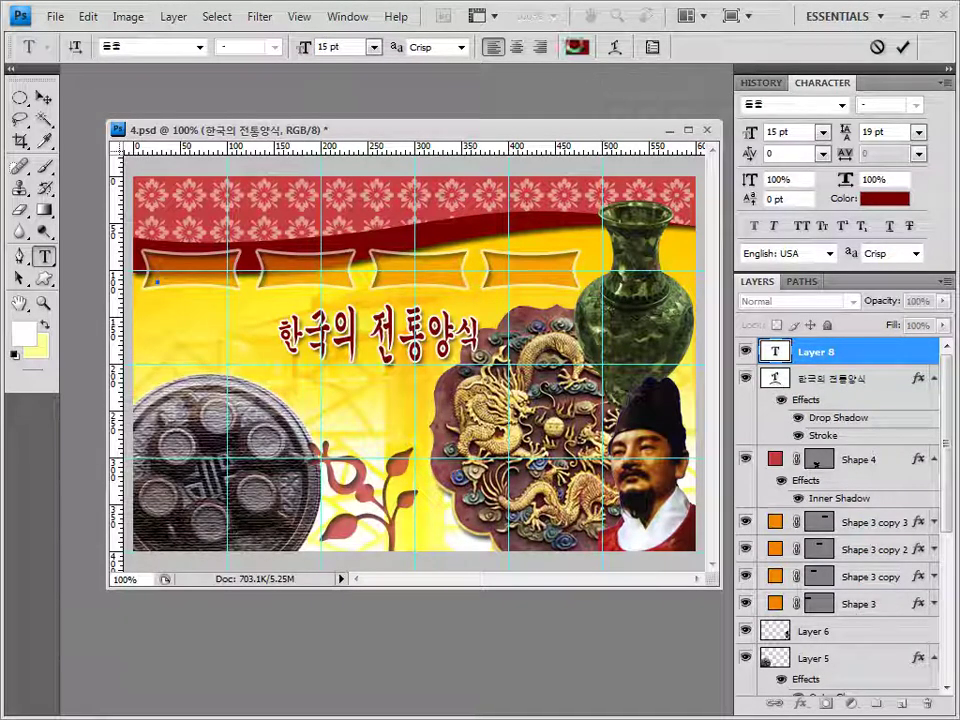
Set the new text's color to white, enter "전시소개" on the first banner and commit it.
left_click(577, 47)
left_click(285, 250)
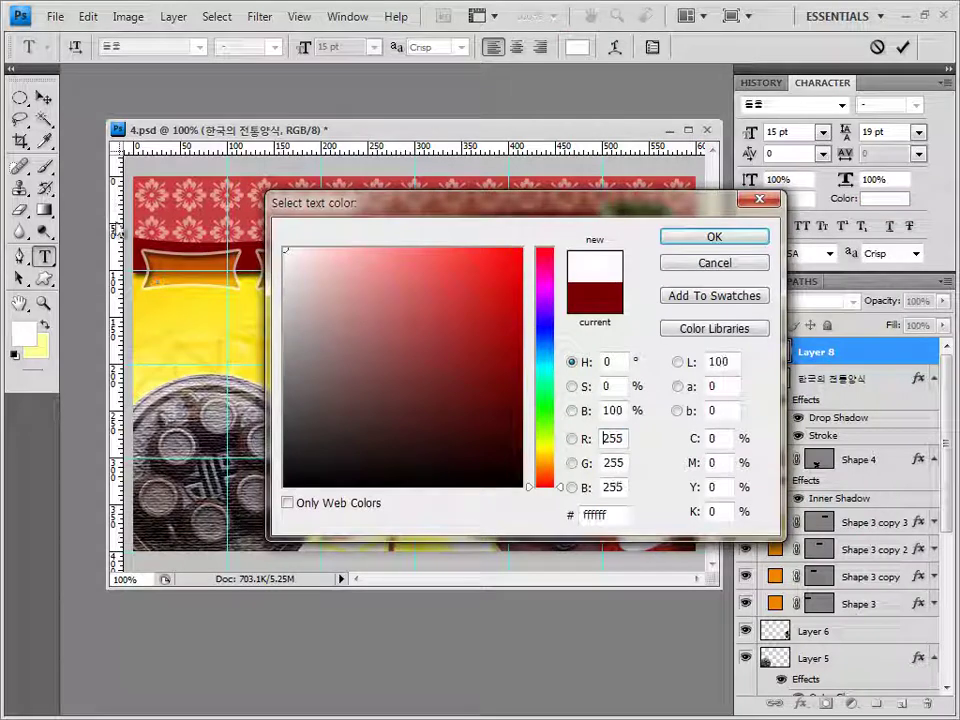
left_click(722, 239)
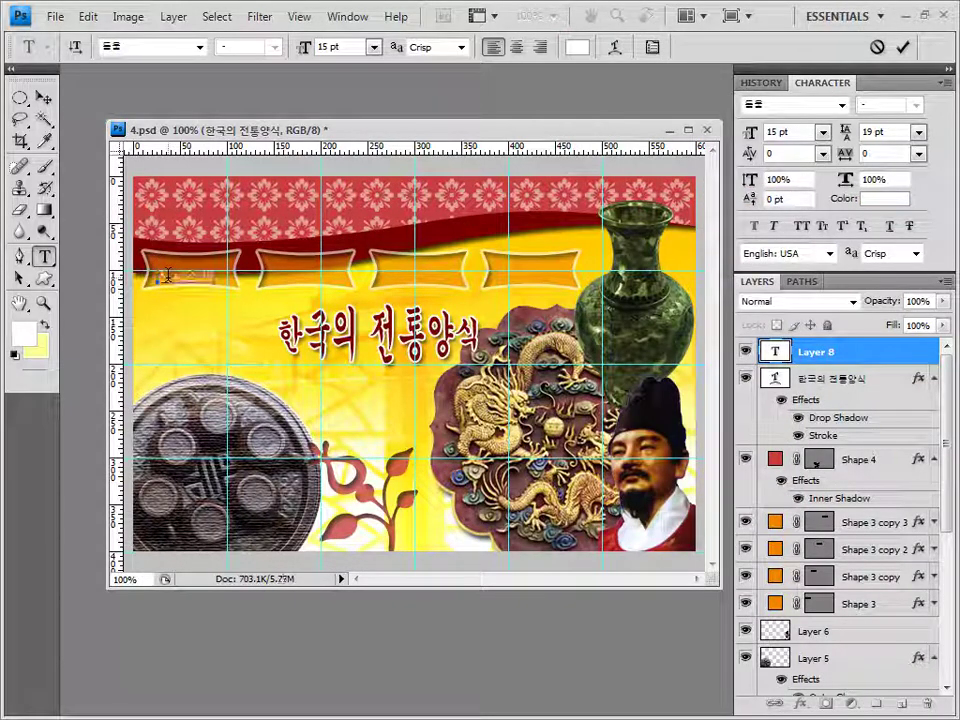
type("전시소개")
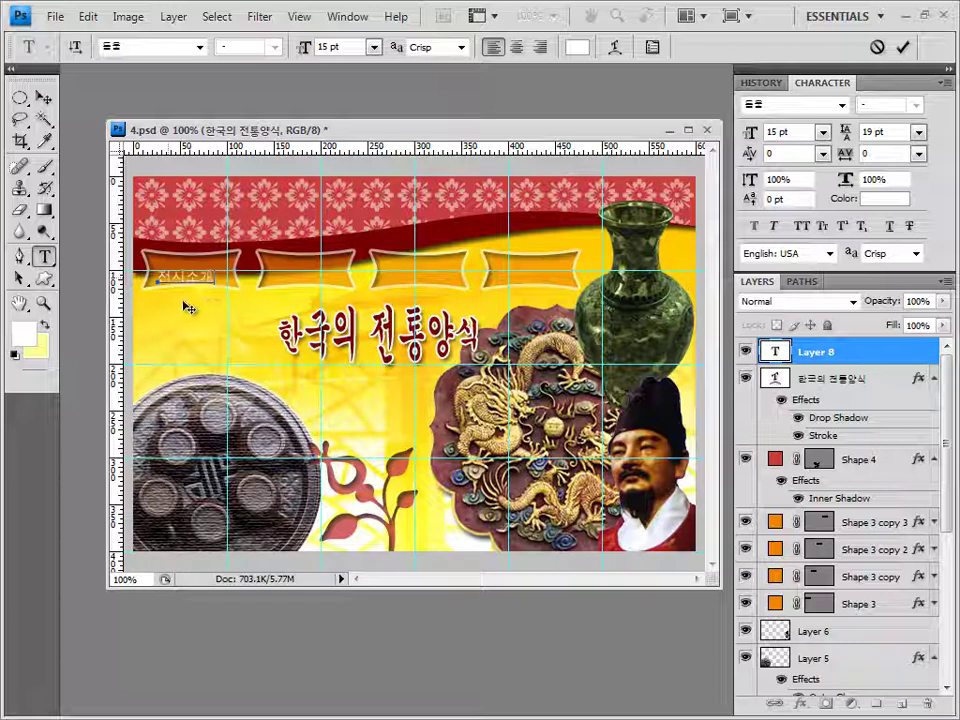
left_click(853, 354)
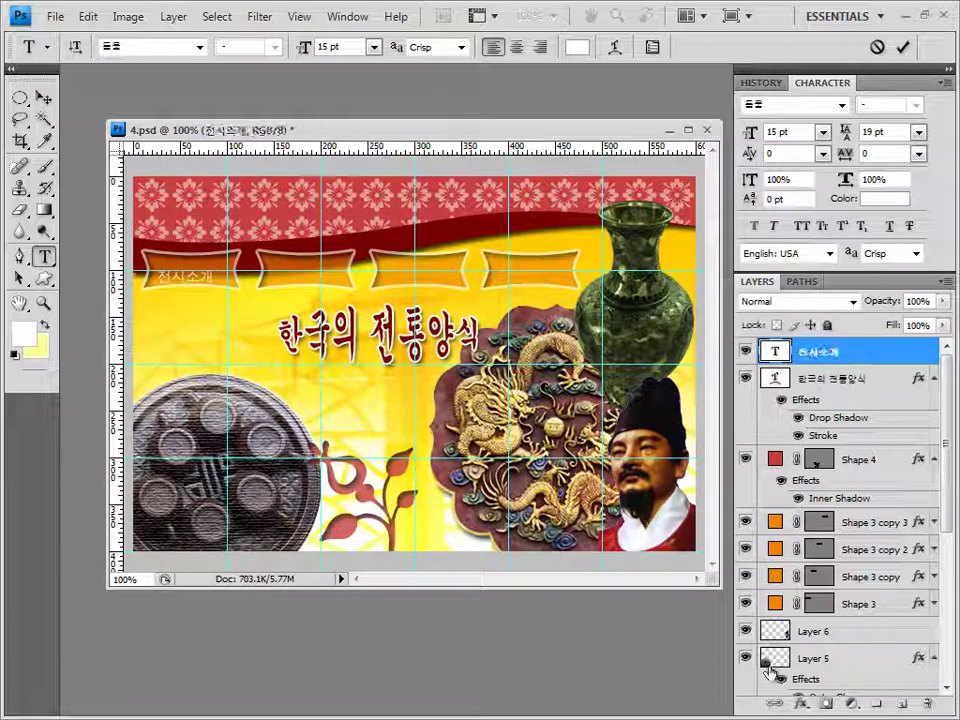
Give the "전시소개" text layer a 1 px outside Stroke in #ffc451 and a Drop Shadow.
left_click(804, 706)
left_click(821, 684)
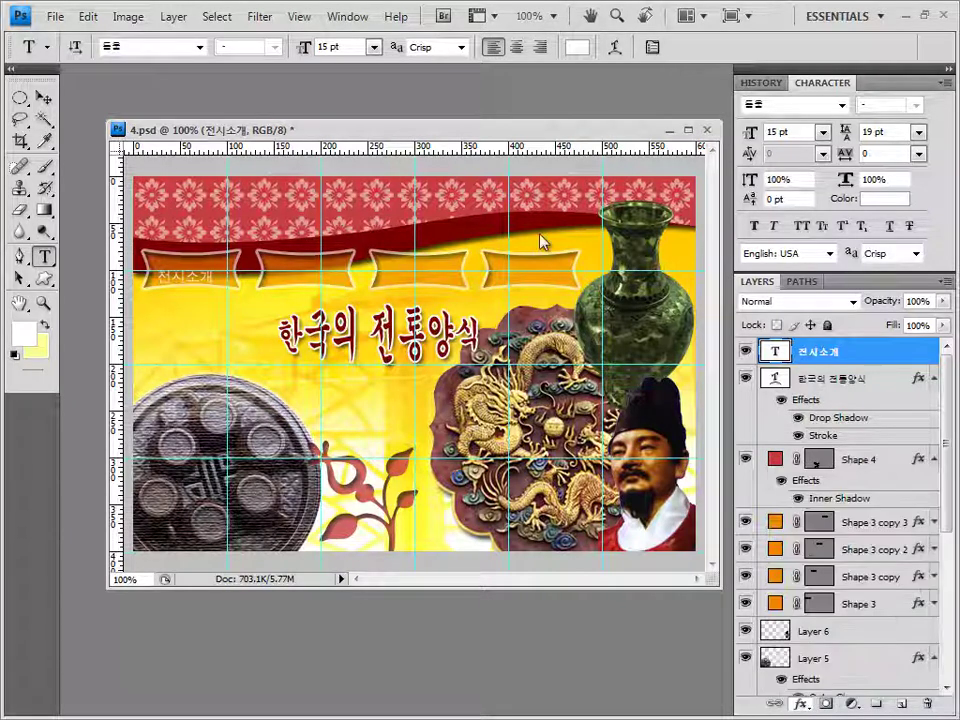
type("1")
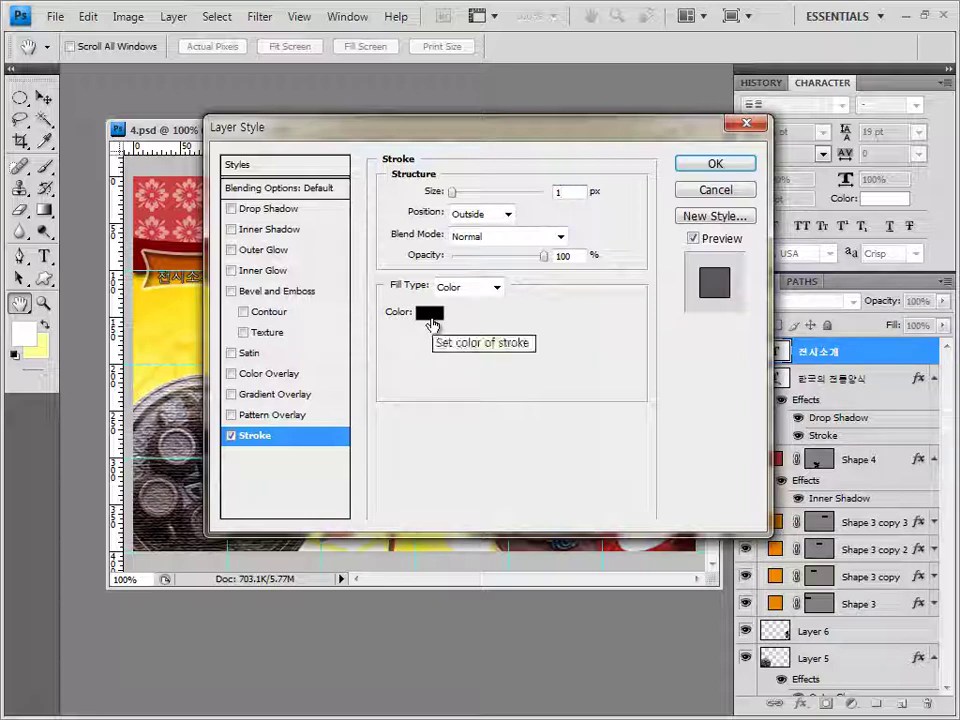
left_click(424, 322)
double_click(613, 514)
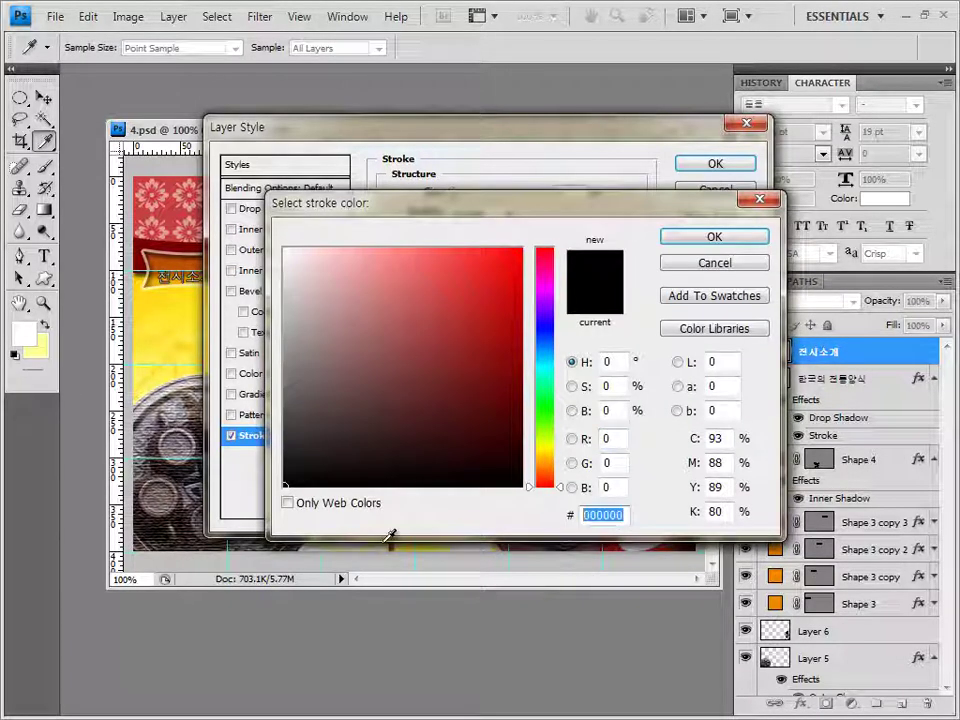
type("ffc451")
left_click(740, 237)
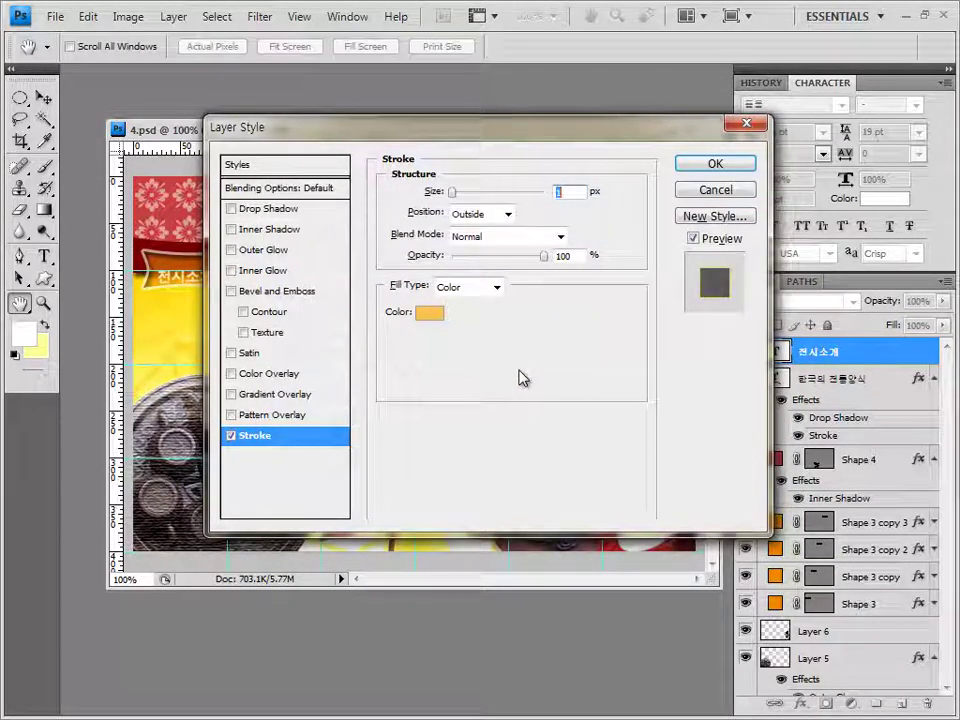
left_click(268, 208)
left_click(716, 164)
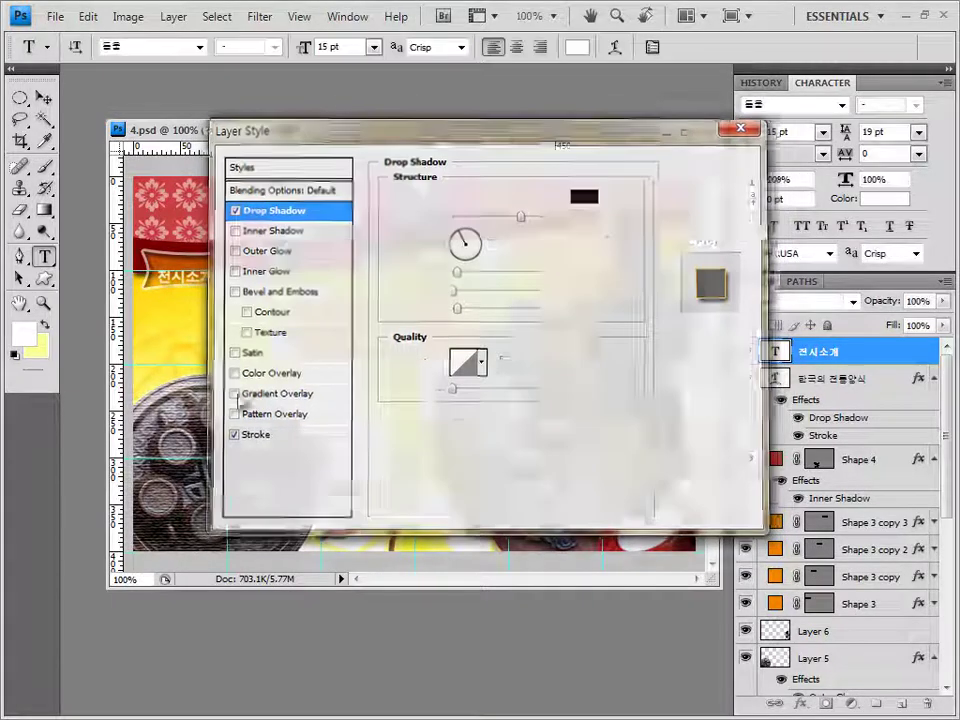
Nudge the "전시소개" label slightly up and right so it is centered on the first banner.
left_click(43, 97)
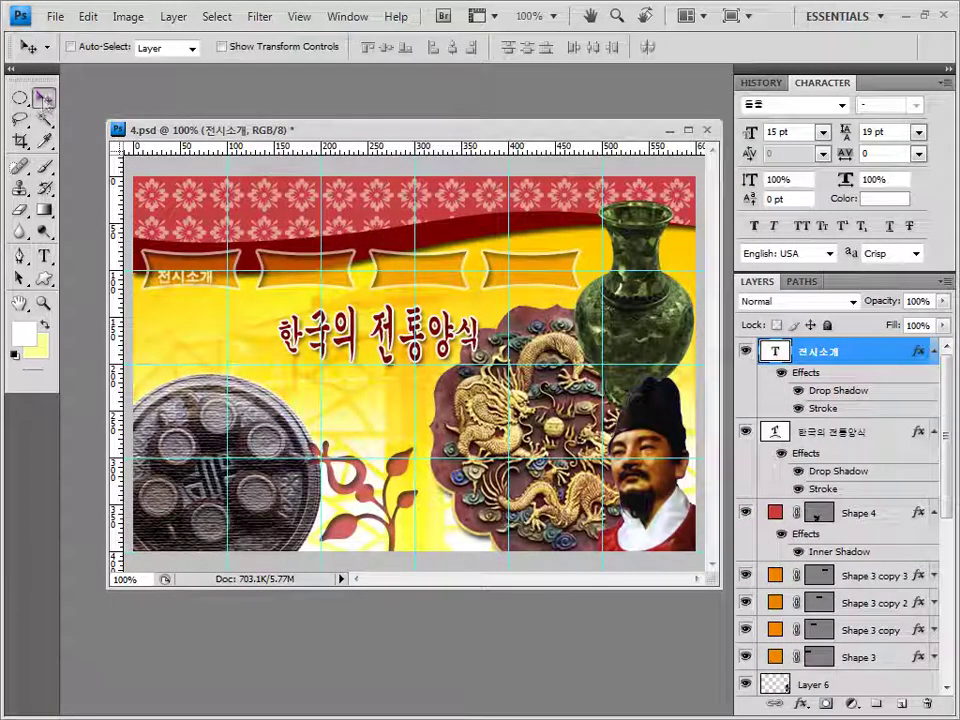
key("Up")
key("Up")
key("Up")
key("Up")
key("Up")
key("Up")
key("Up")
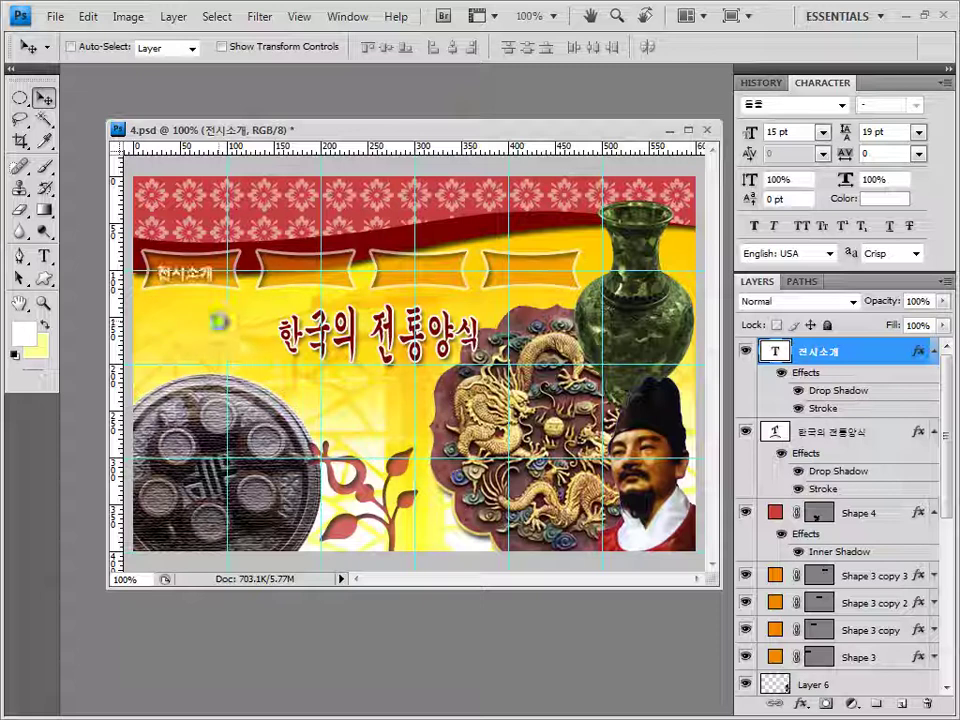
key("Right")
key("Right")
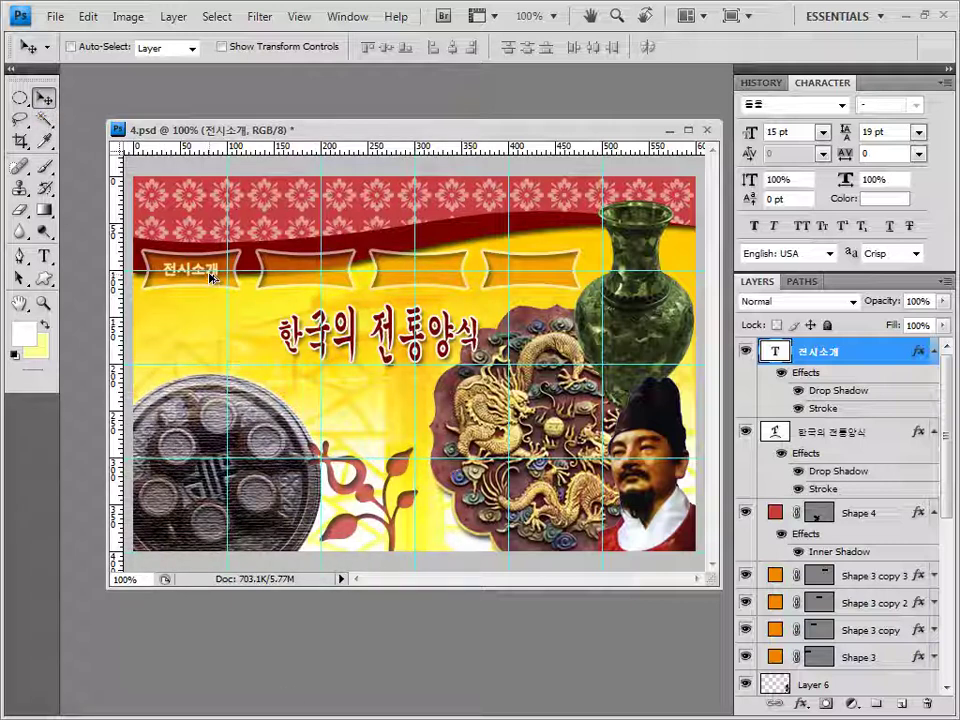
Duplicate the "전시소개" label onto the second, third and fourth banners, keeping the copies in line.
left_click_drag(210, 277, 323, 277)
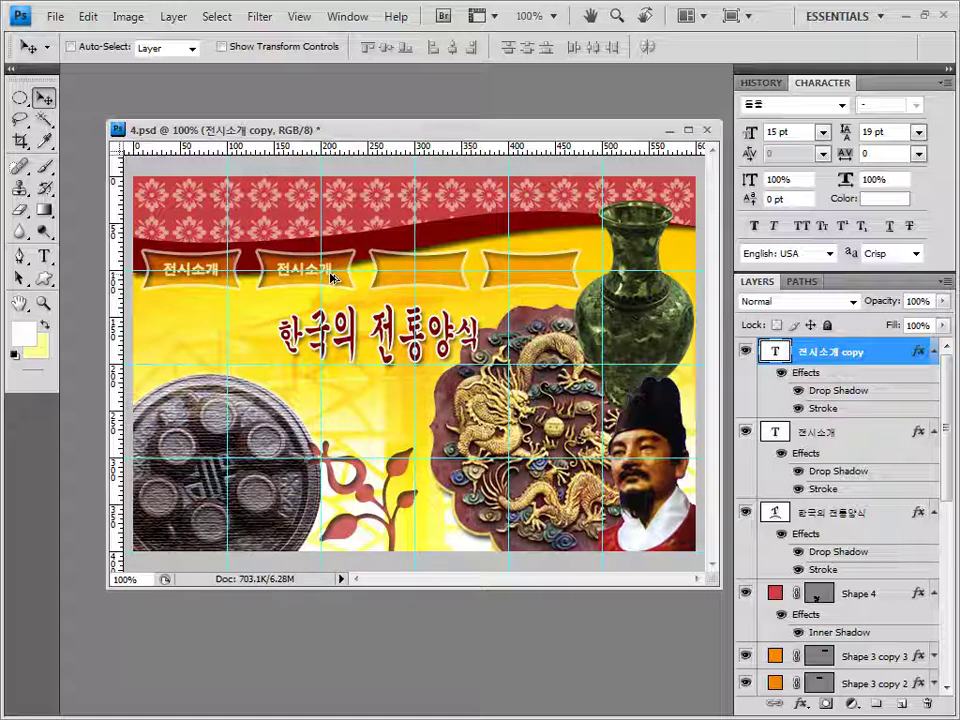
left_click_drag(333, 277, 441, 276)
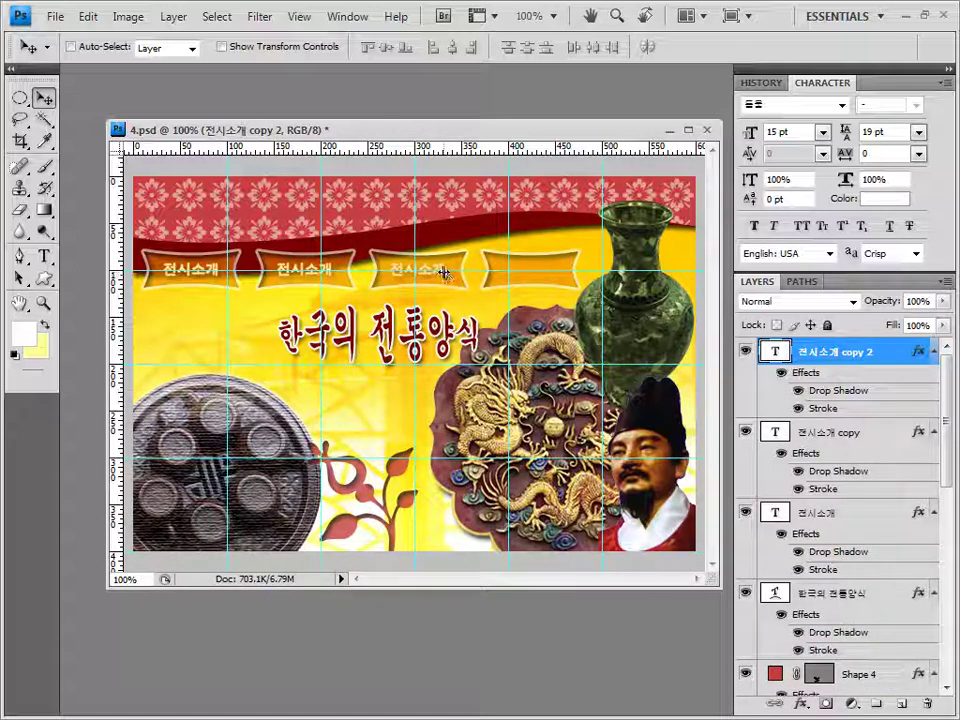
left_click_drag(444, 272, 555, 285)
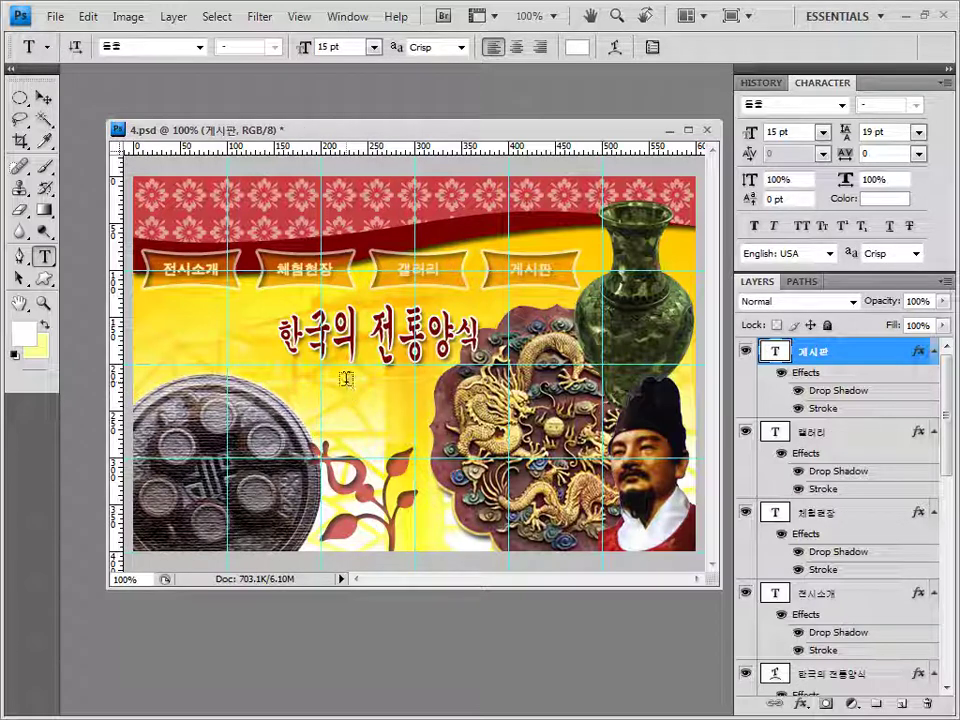
Add the text line "Korean Traditional Culture" just below the title in 궁서 at 14 pt and commit it.
left_click(220, 371)
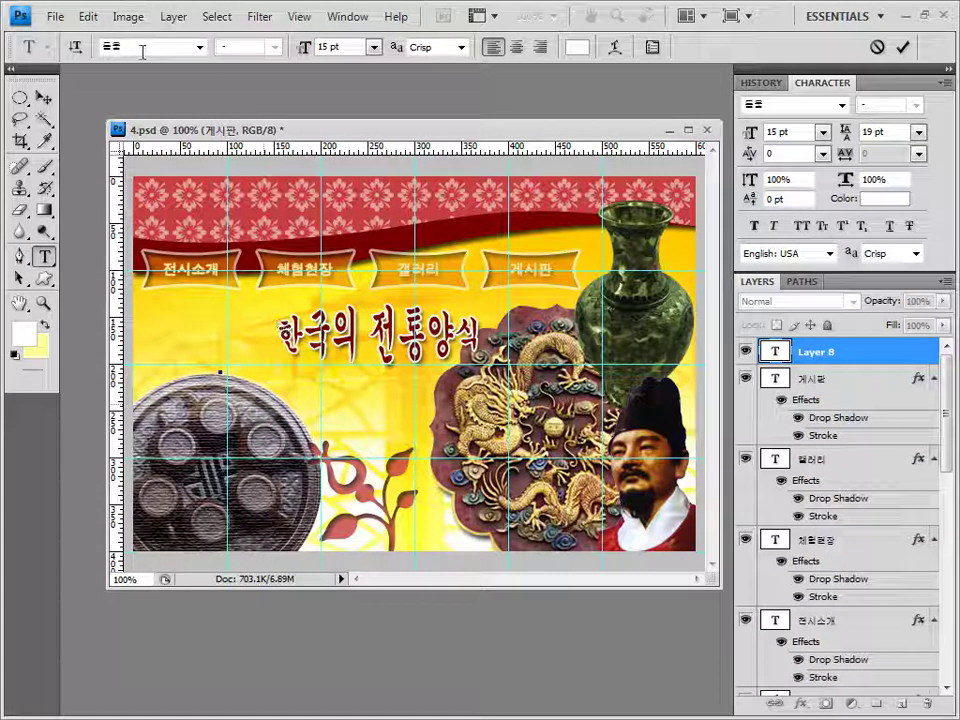
left_click(200, 47)
left_click_drag(396, 178, 390, 150)
left_click(195, 133)
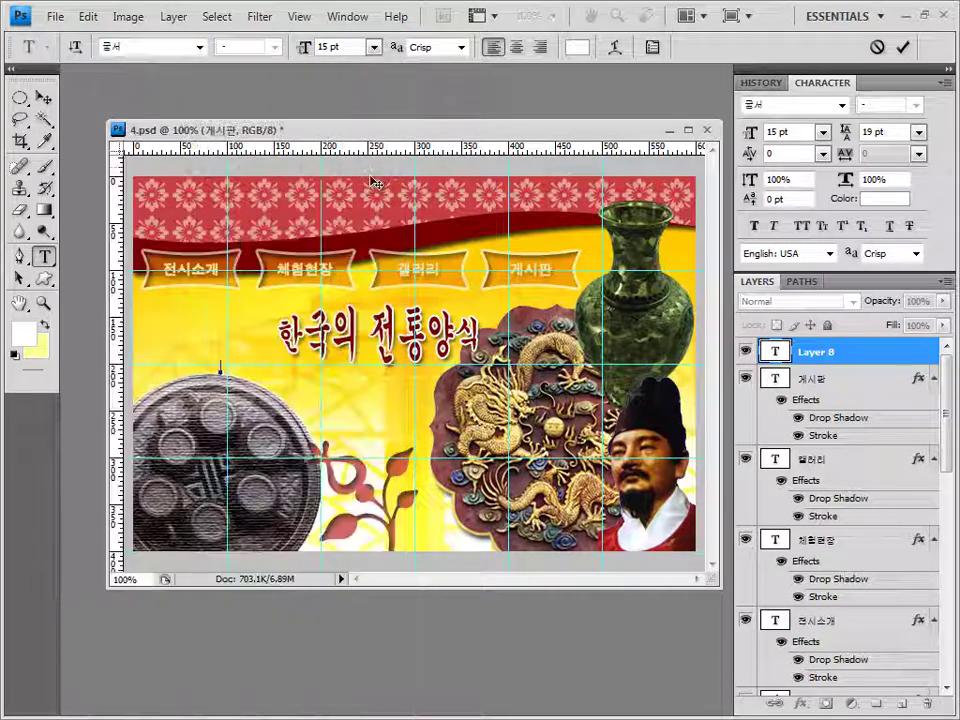
left_click(366, 47)
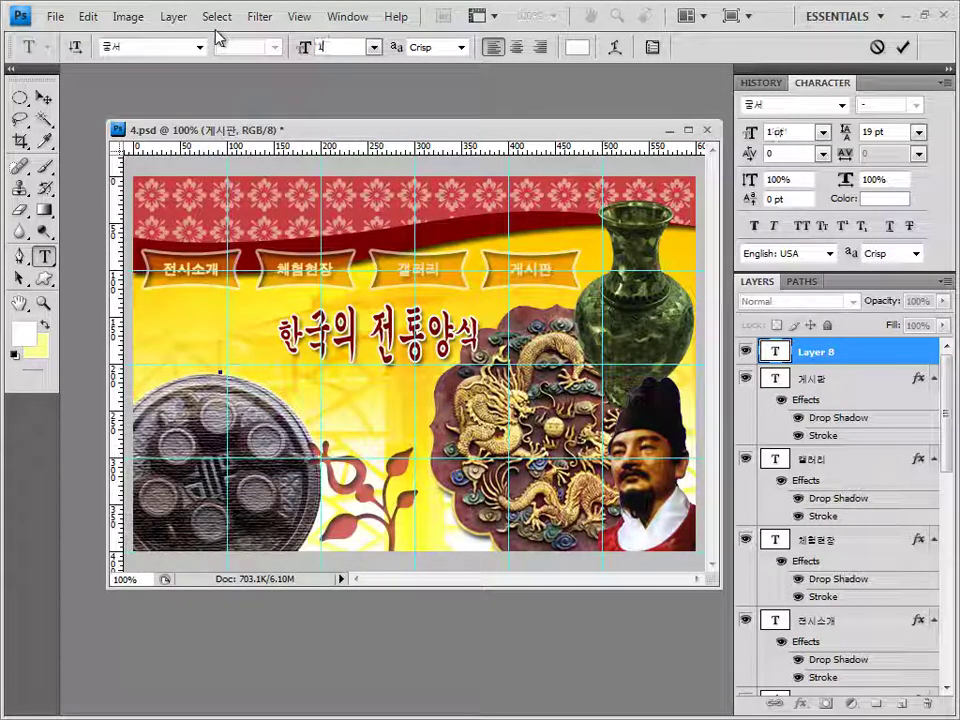
key("Return")
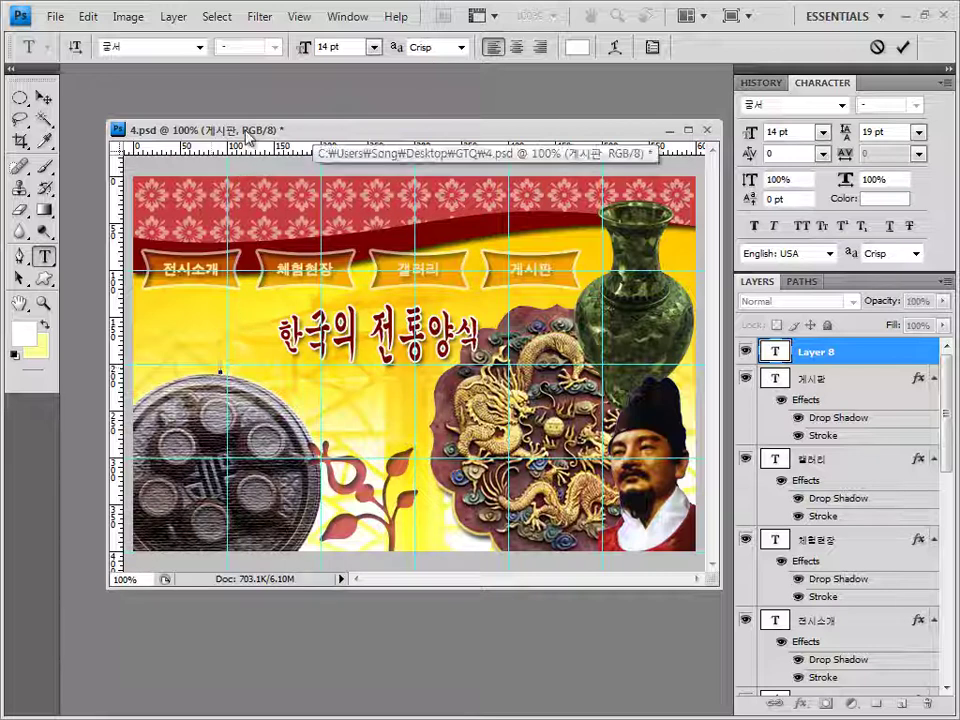
type("Korean Traditional Culture")
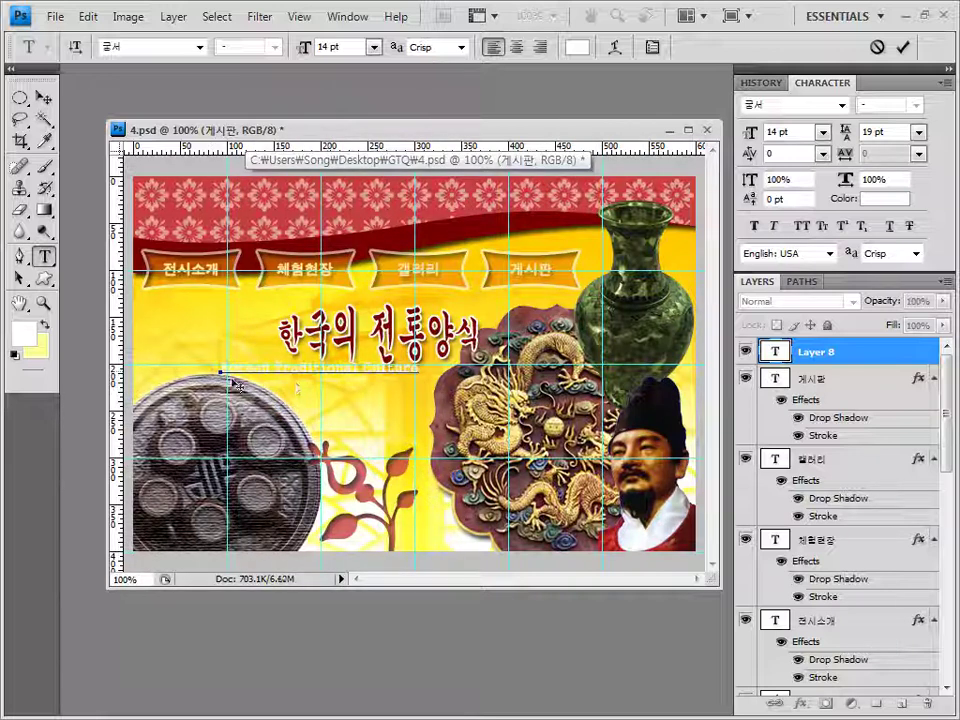
left_click(874, 358)
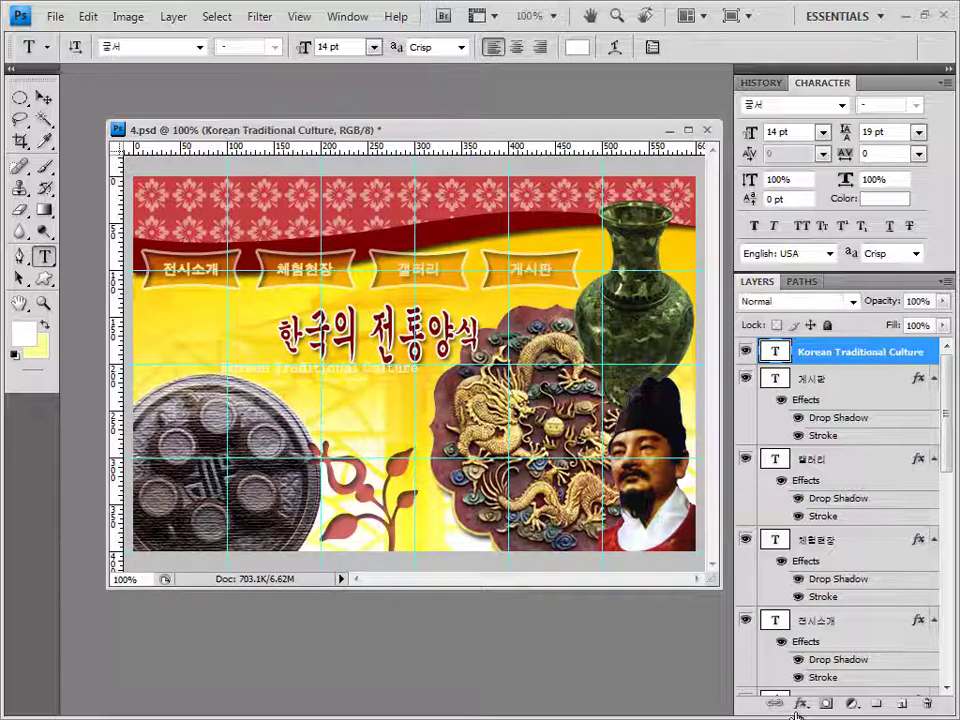
Add a 2 px white outside Stroke to the "Korean Traditional Culture" text layer.
left_click(806, 707)
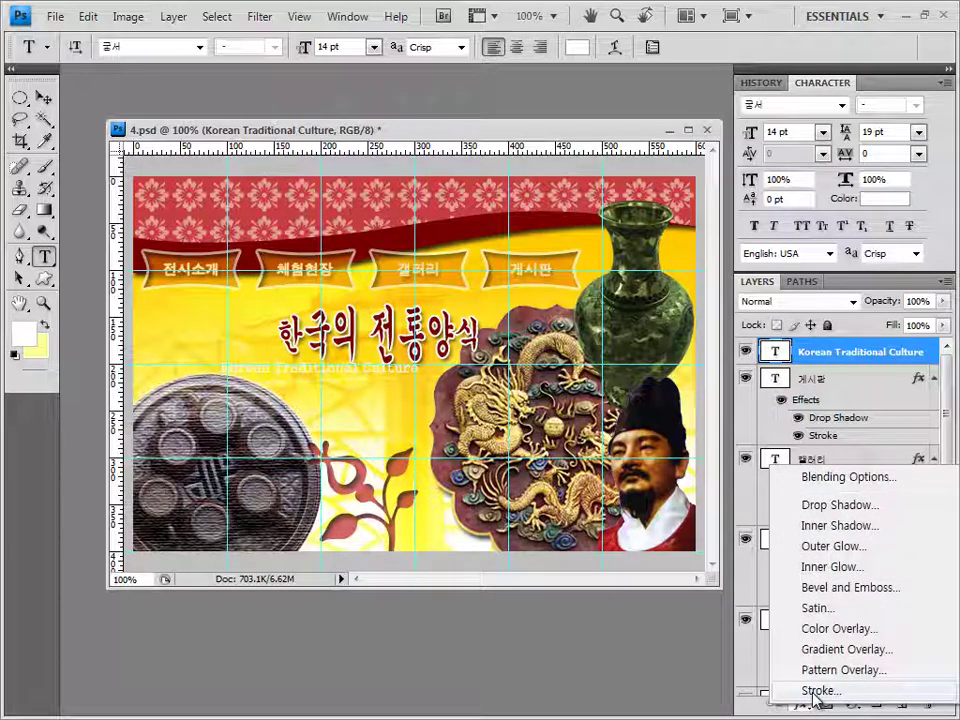
left_click(818, 690)
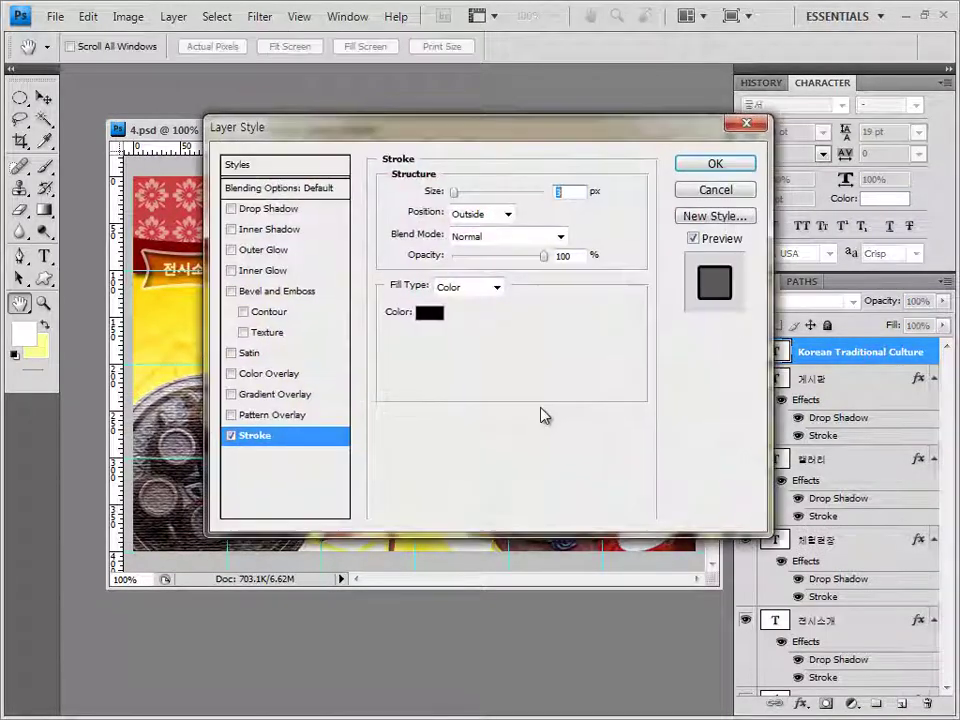
left_click(431, 318)
left_click_drag(388, 386, 214, 200)
double_click(622, 516)
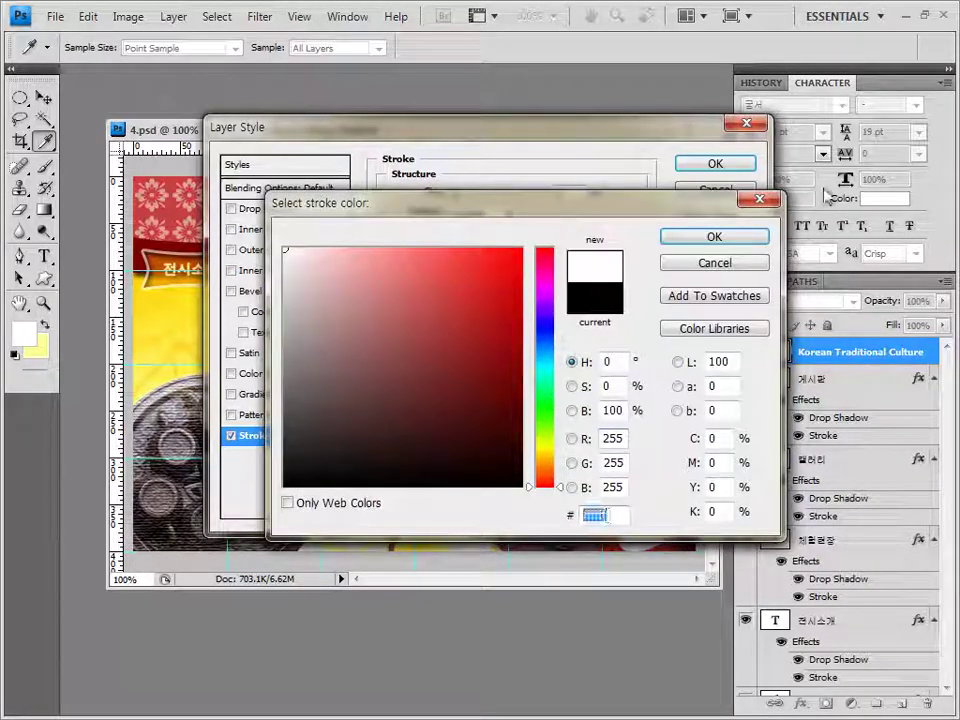
left_click(750, 238)
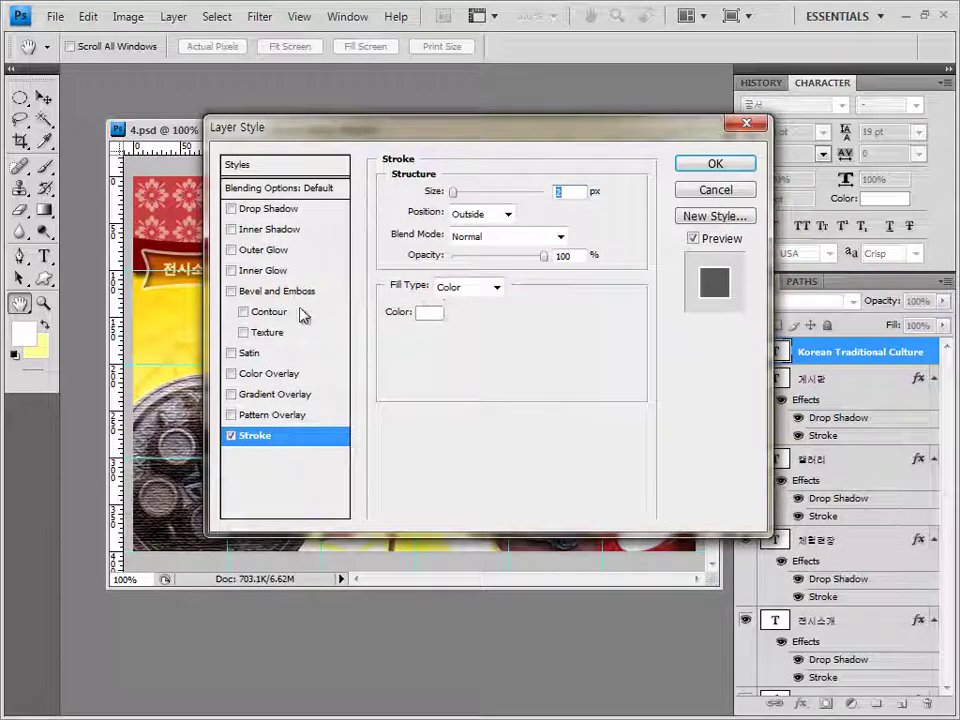
Add a Gradient Overlay to the English text layer and set the gradient's starting color stop to #770000.
left_click(262, 396)
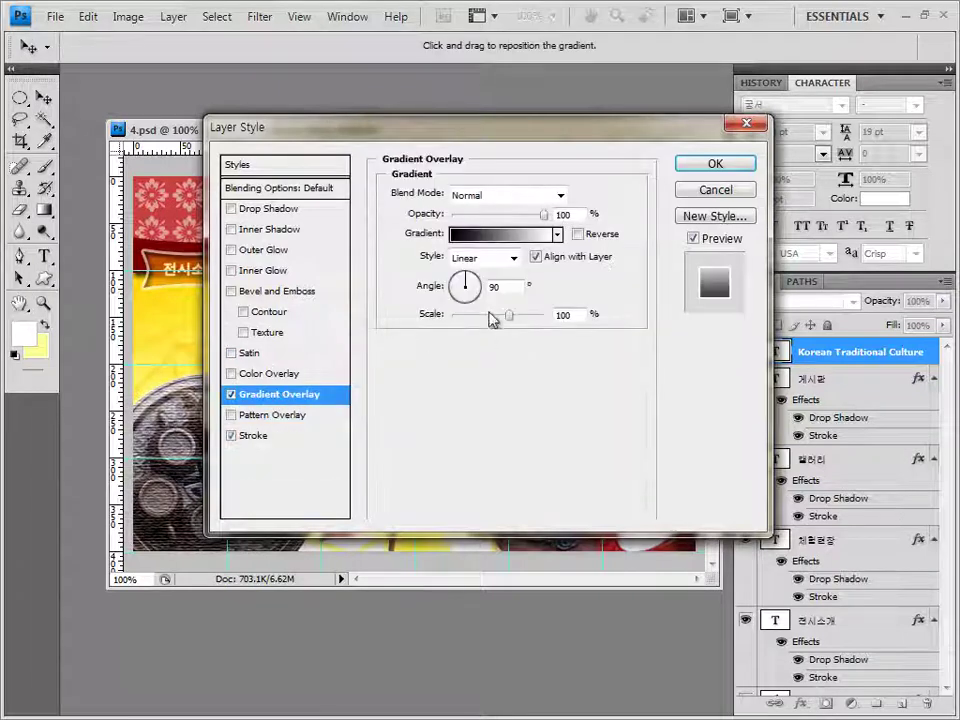
left_click(510, 236)
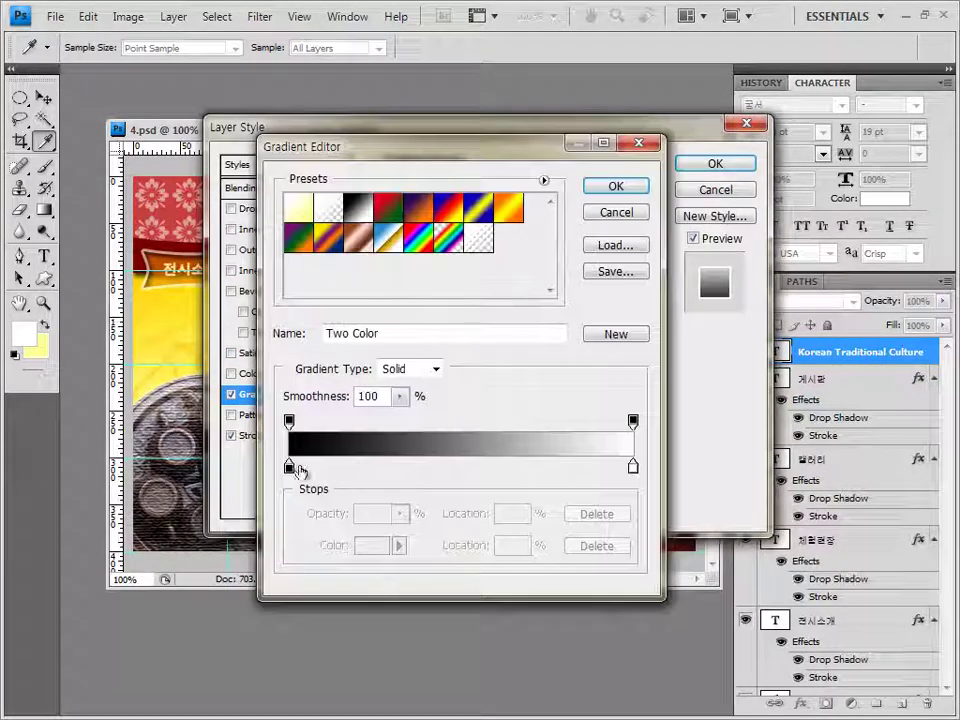
left_click(289, 466)
double_click(290, 468)
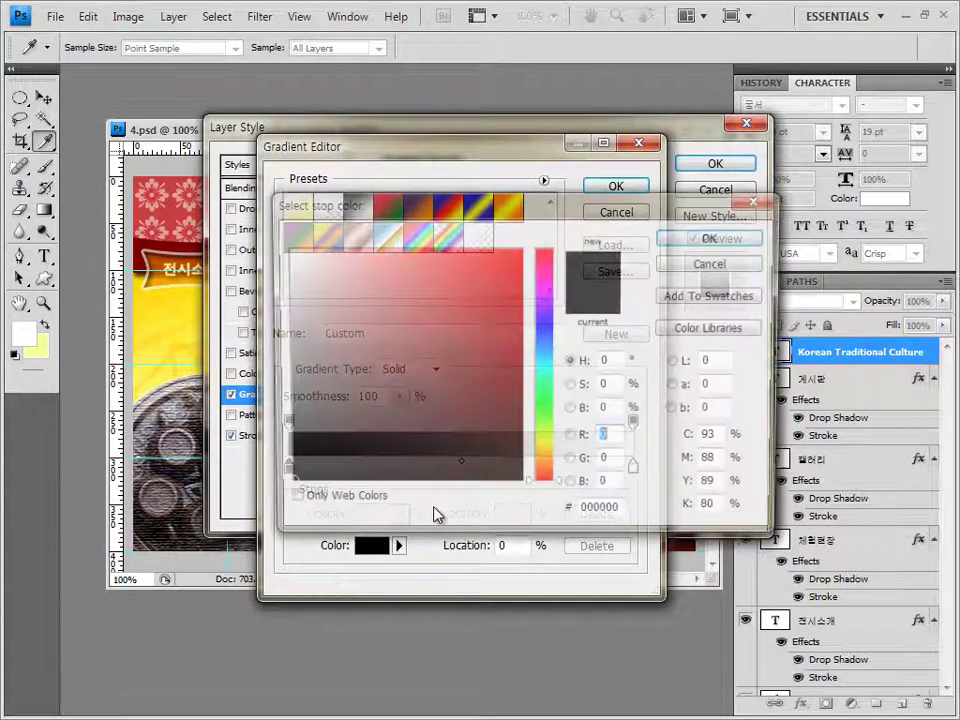
type("770000")
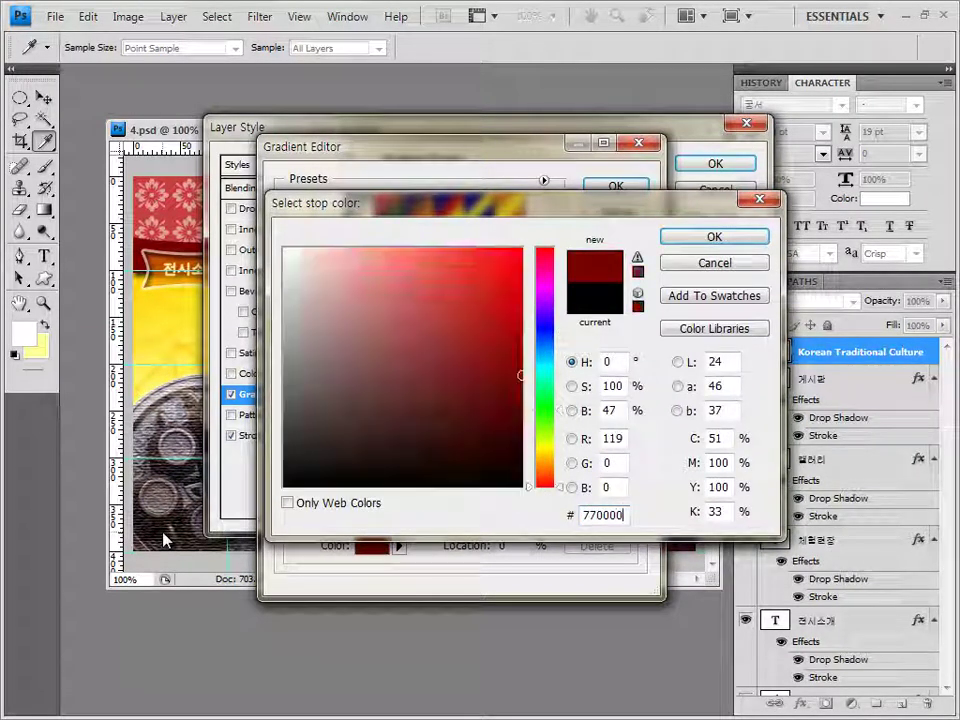
key("Return")
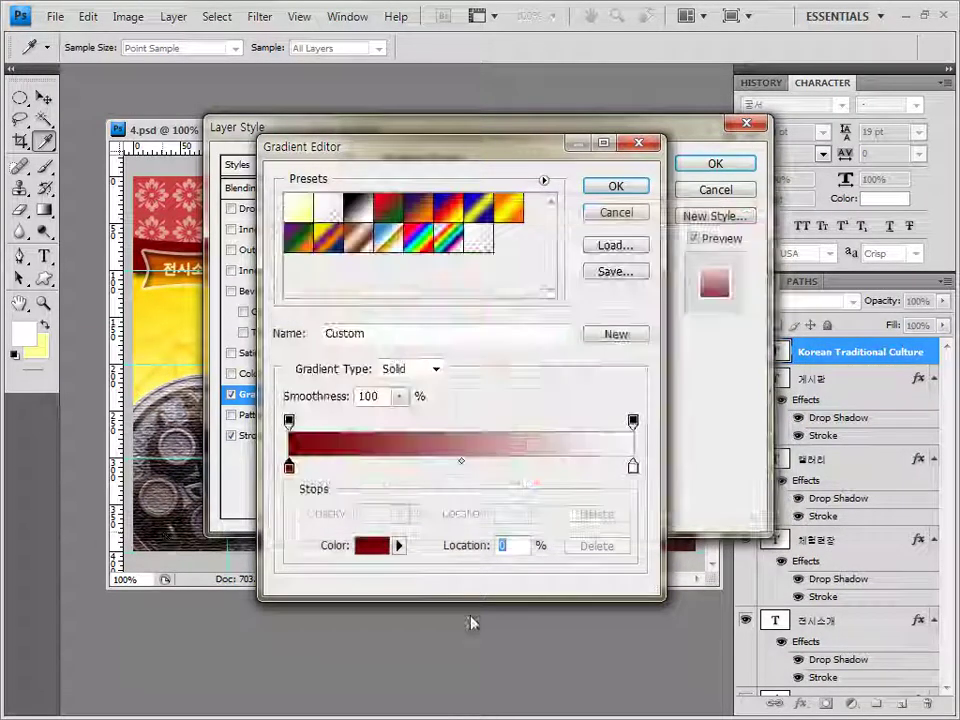
Set the gradient's end color stop to #ffae00 and apply the layer style to the English text.
double_click(633, 466)
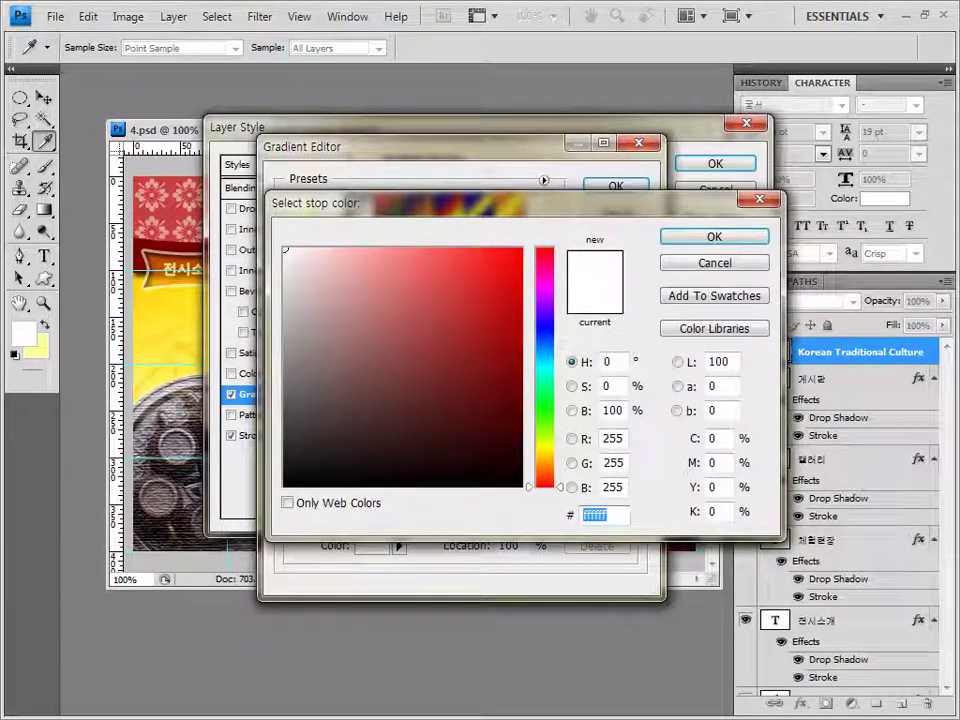
type("ffae00")
key("Return")
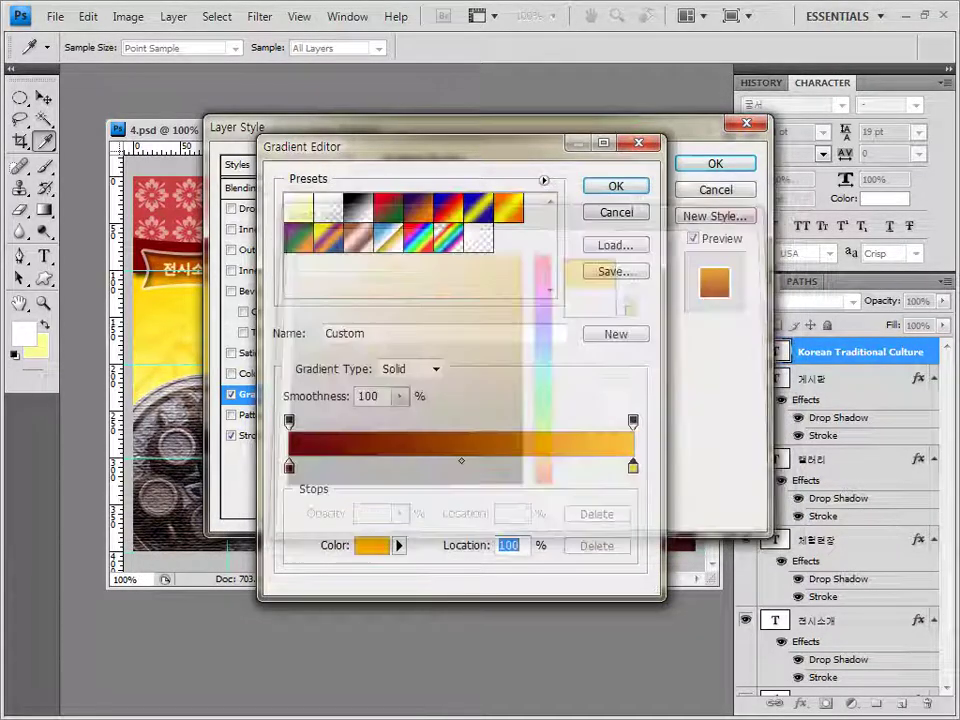
left_click(620, 190)
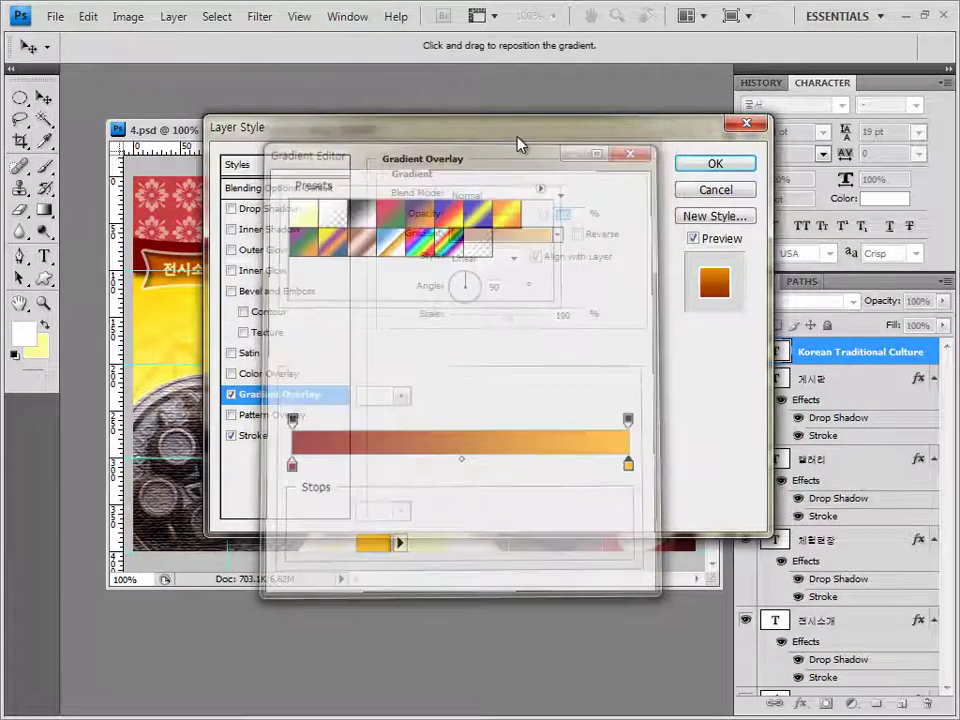
left_click_drag(517, 145, 549, 438)
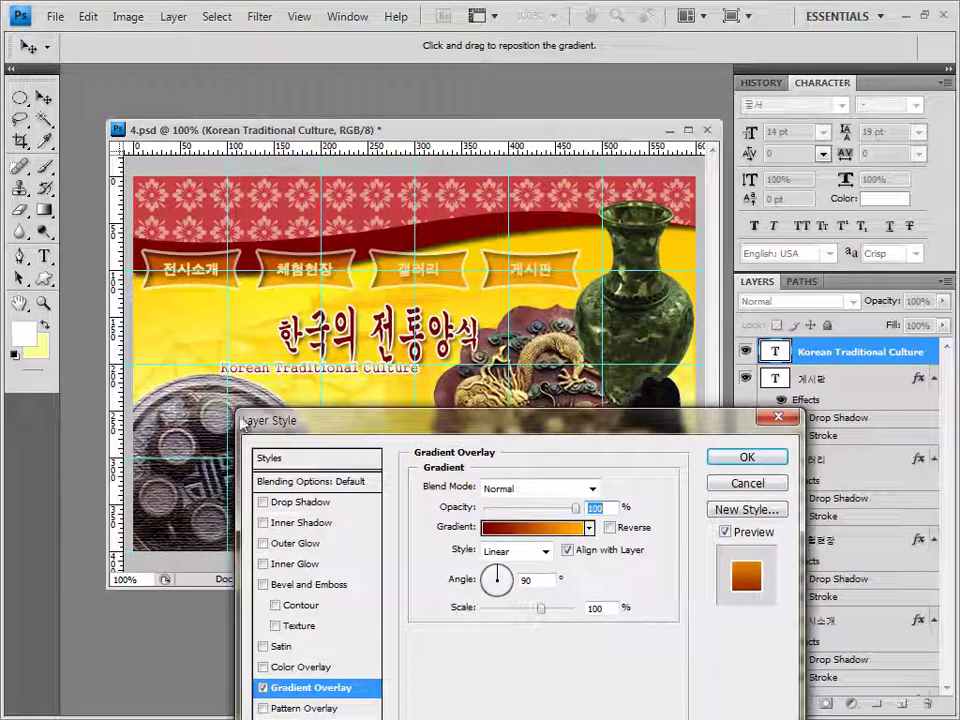
left_click(760, 459)
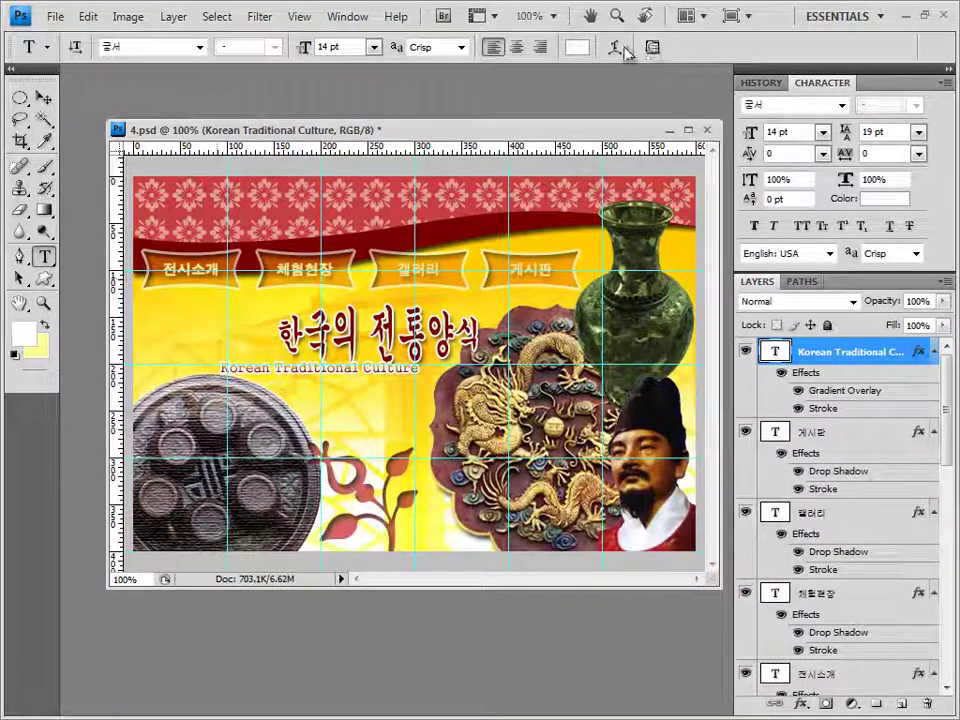
Warp the "Korean Traditional Culture" text with the horizontal Arc style at 50% bend.
left_click(615, 47)
left_click(660, 150)
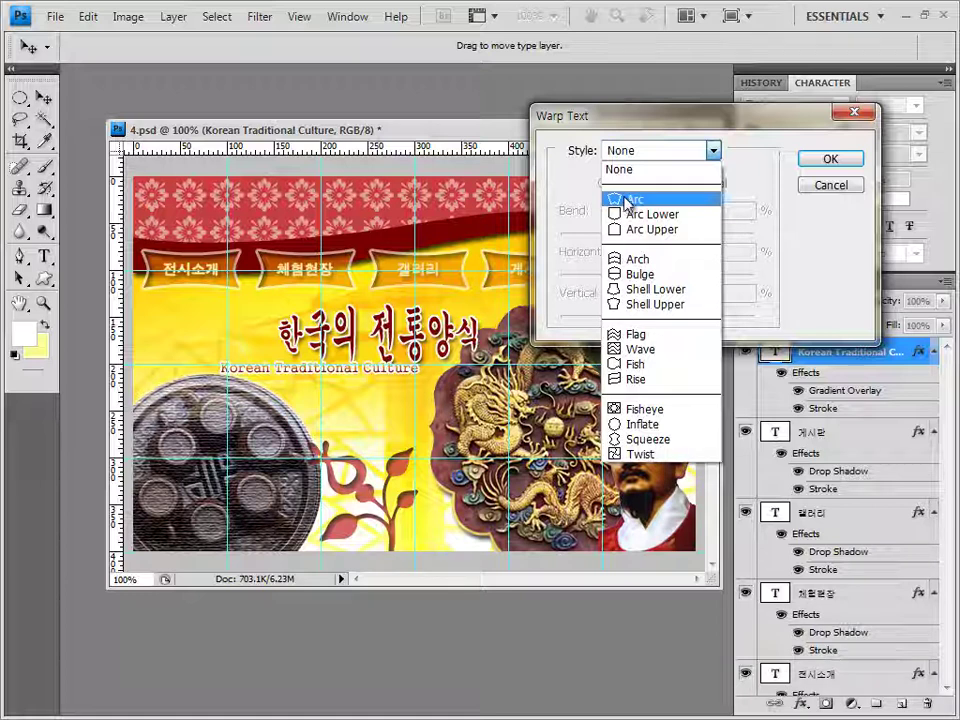
left_click(624, 200)
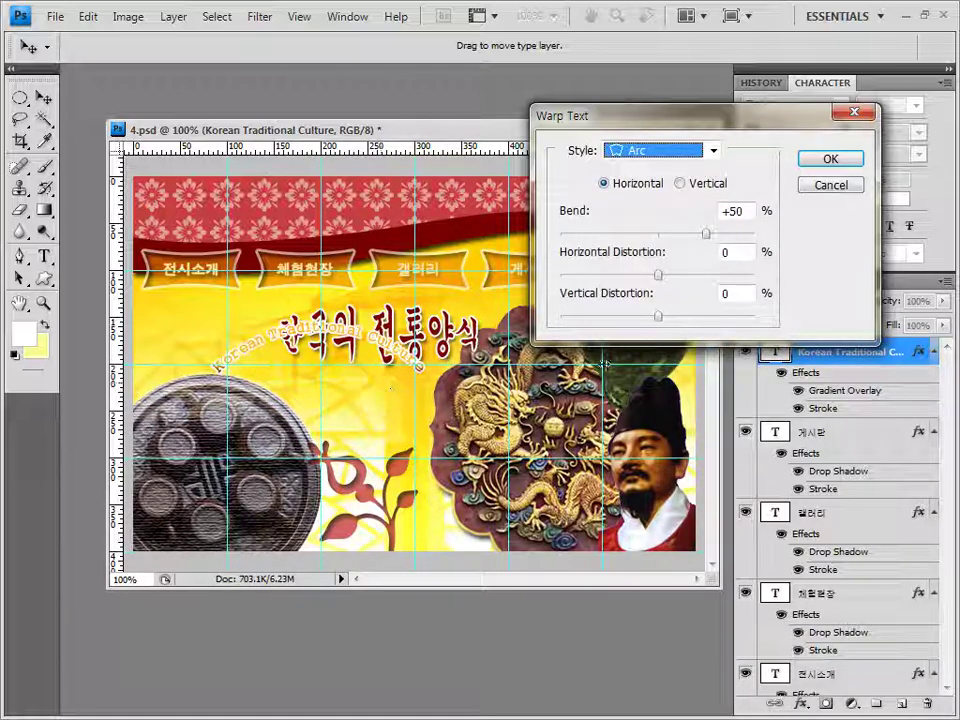
left_click(841, 164)
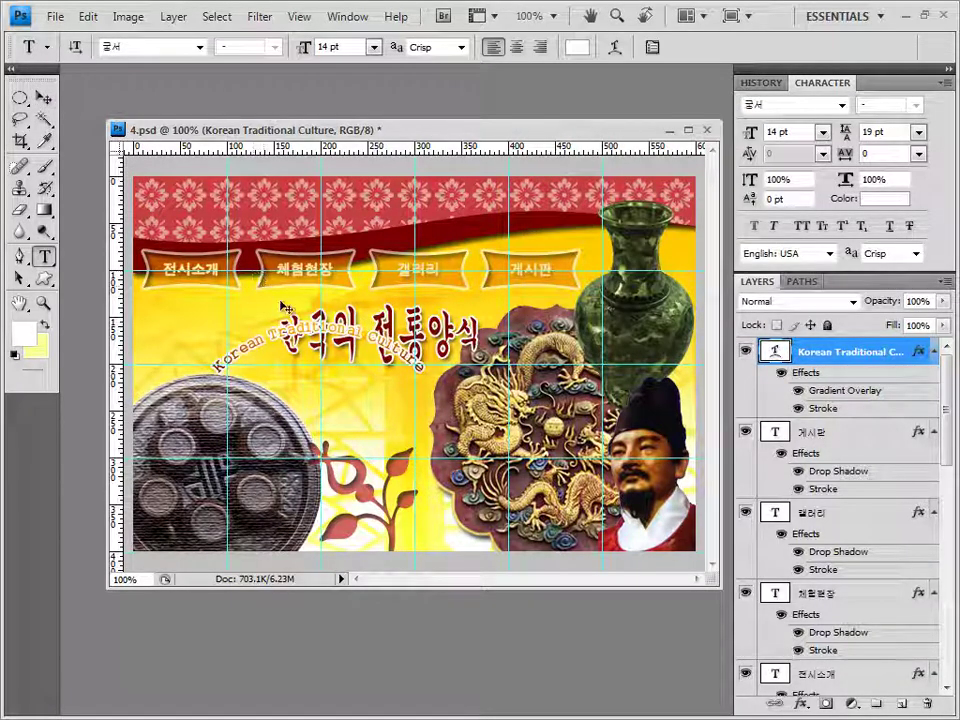
Rotate the arced "Korean Traditional Culture" text clockwise and move it to follow the upper-right rim of the round artifact.
key("ctrl+t")
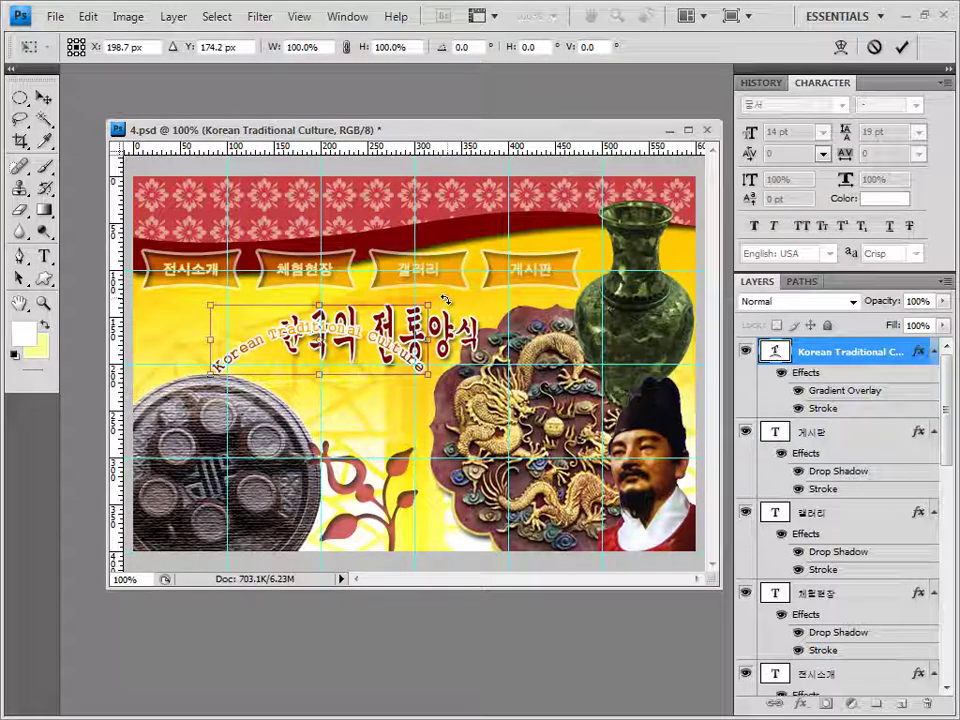
left_click_drag(446, 299, 338, 466)
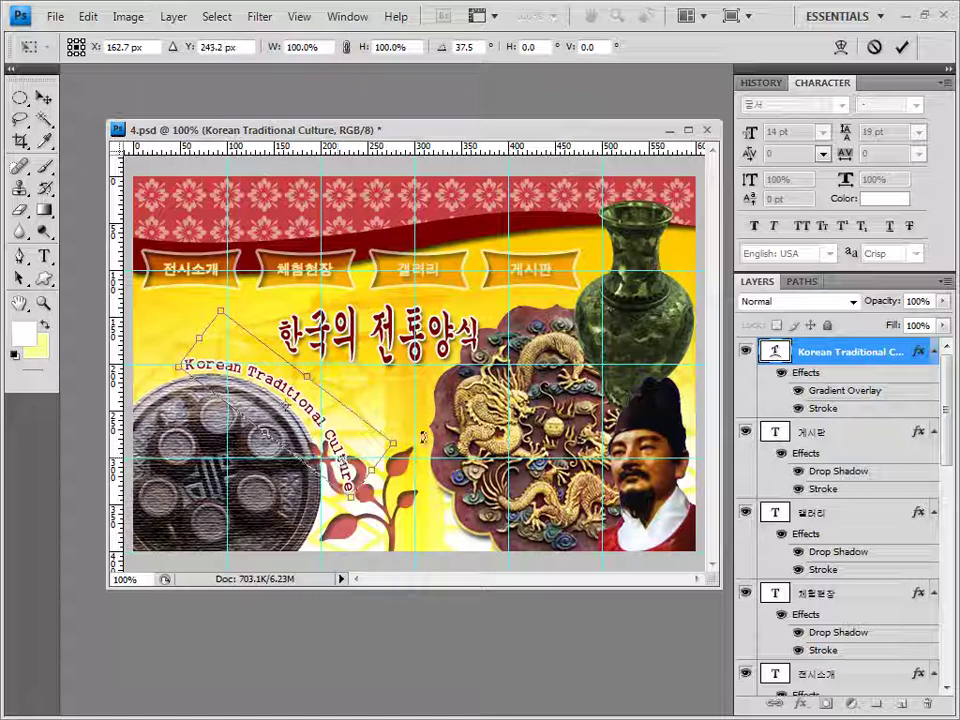
left_click_drag(423, 437, 418, 455)
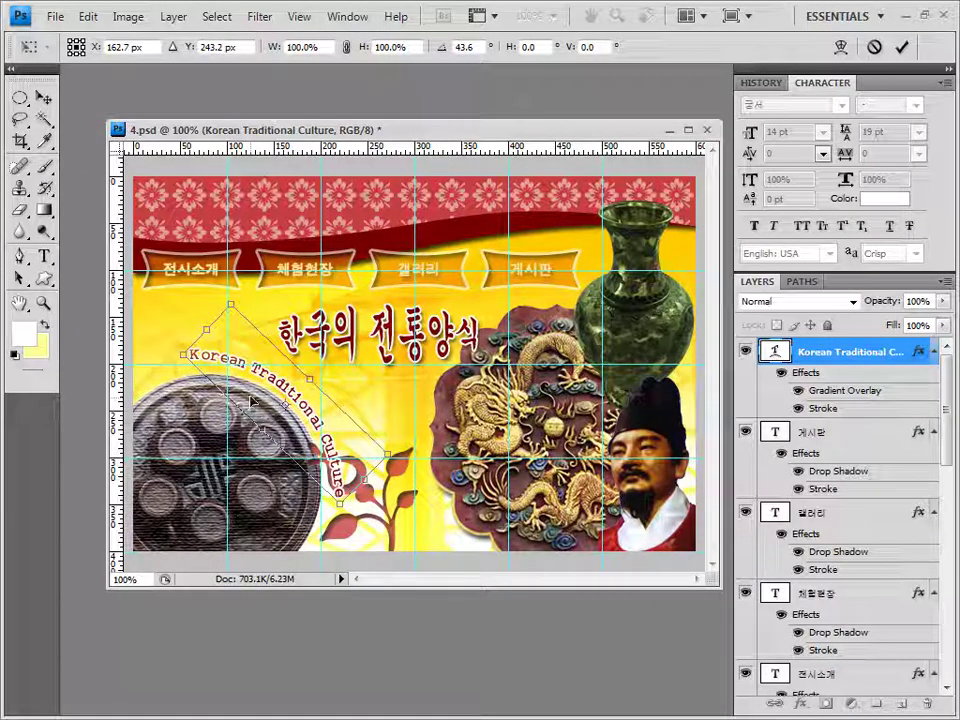
key("Return")
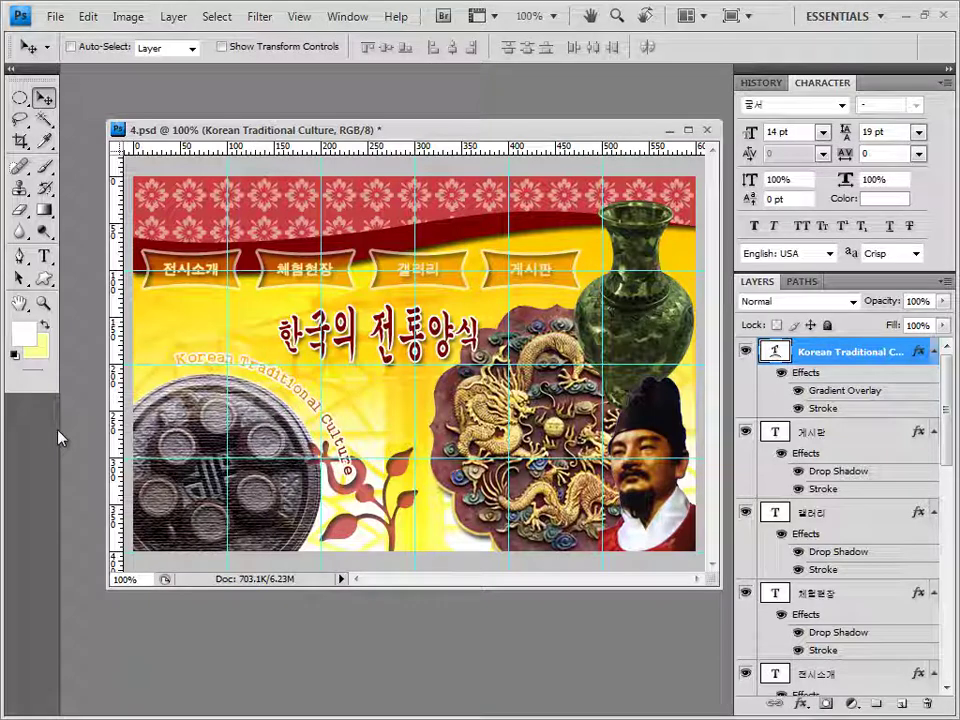
Add the white text "한국 전통문화의 아름다움" in 15 pt 궁서 on the red patterned band above the banners.
left_click(44, 257)
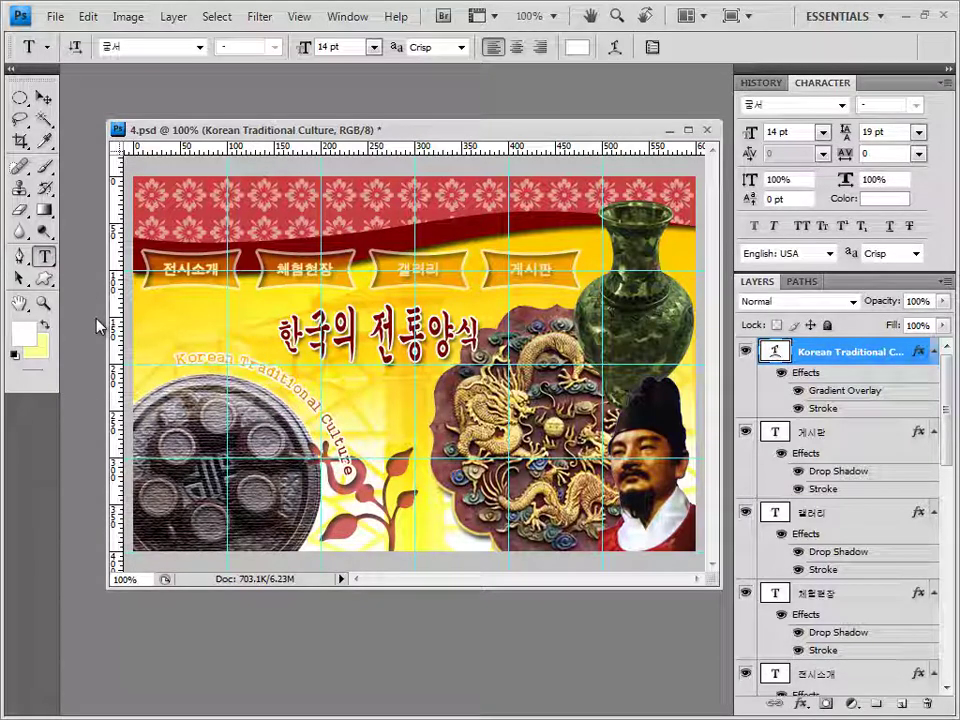
left_click(190, 222)
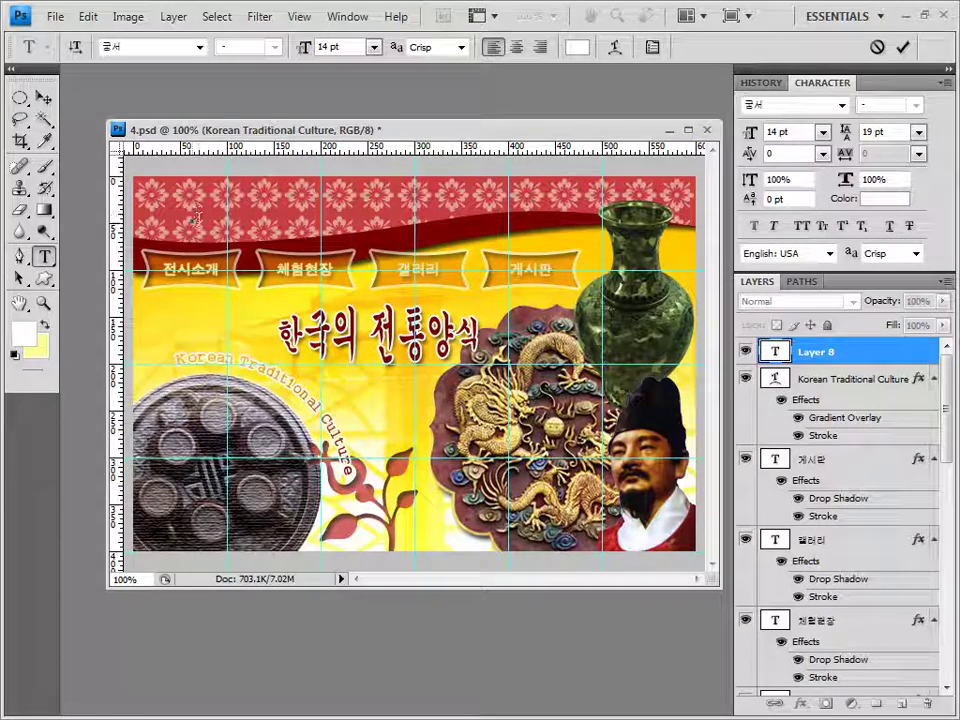
left_click(200, 47)
left_click(200, 47)
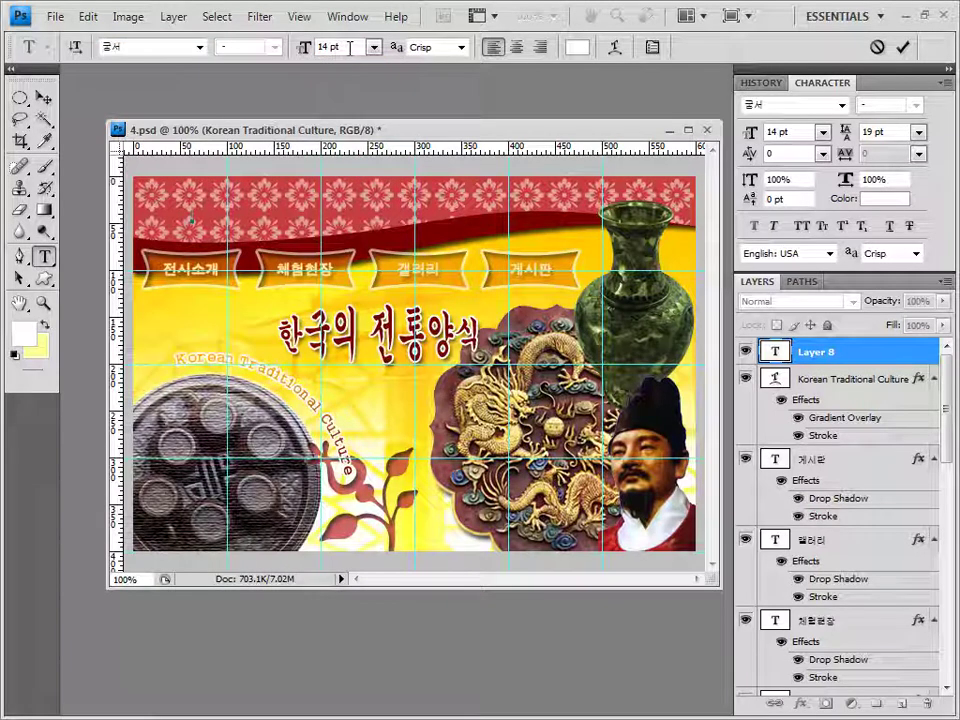
type("15")
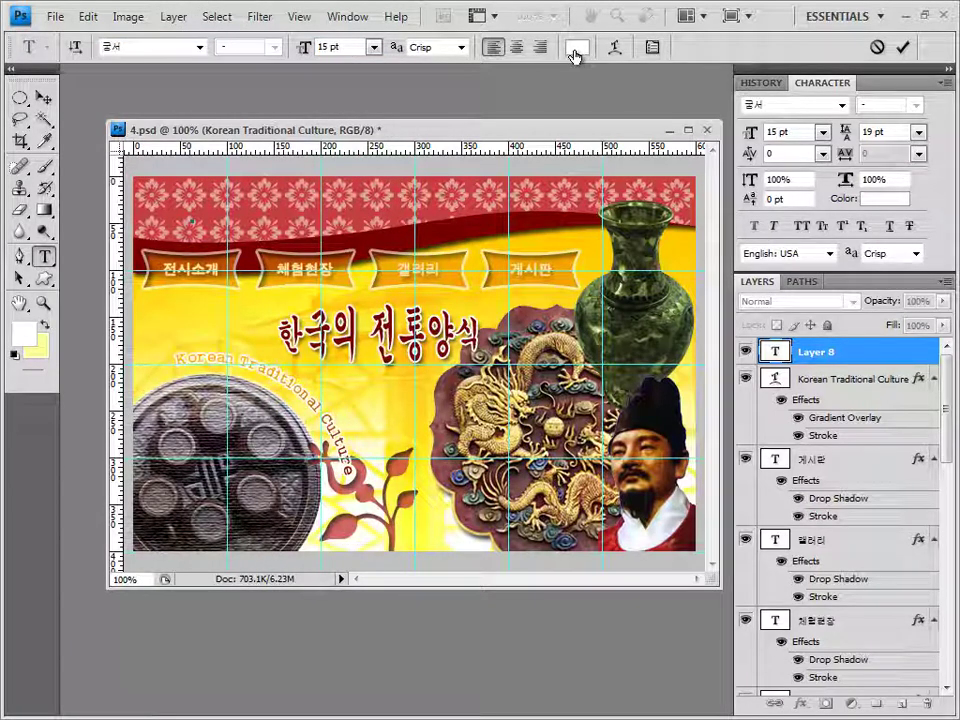
type("한국전통문화의 아름다움")
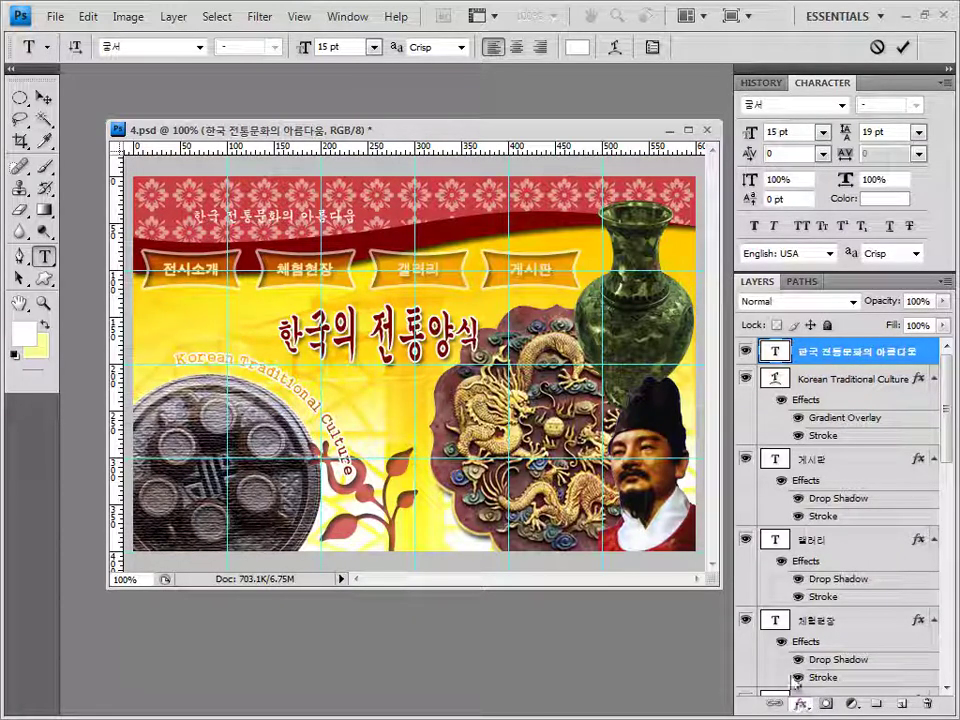
Apply Outer Glow and Drop Shadow effects to the "한국 전통문화의 아름다움" text layer.
left_click(800, 704)
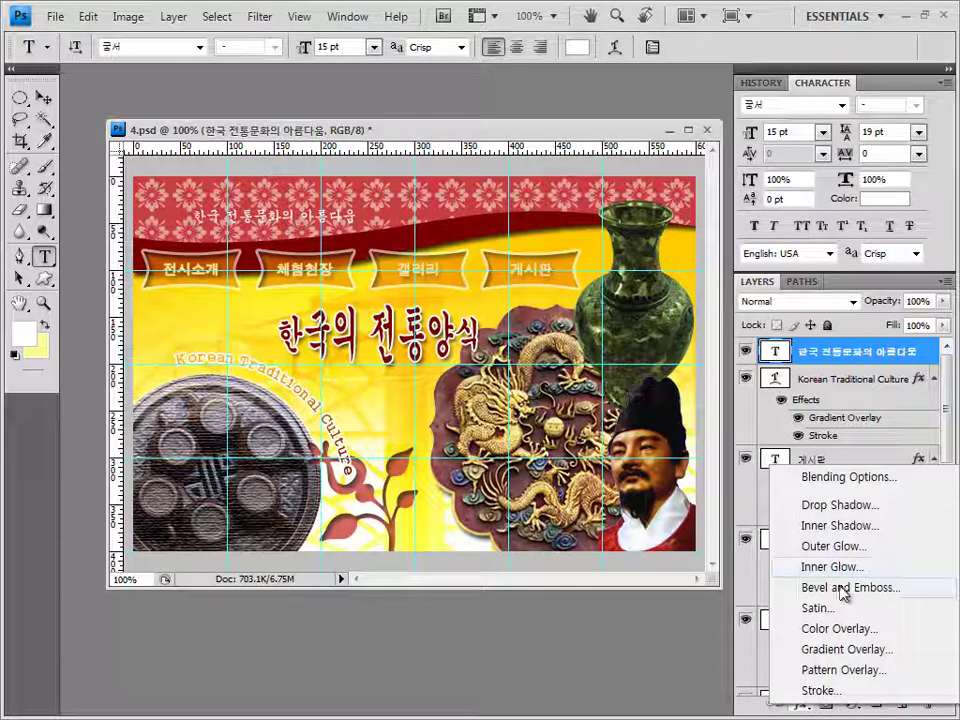
left_click(840, 547)
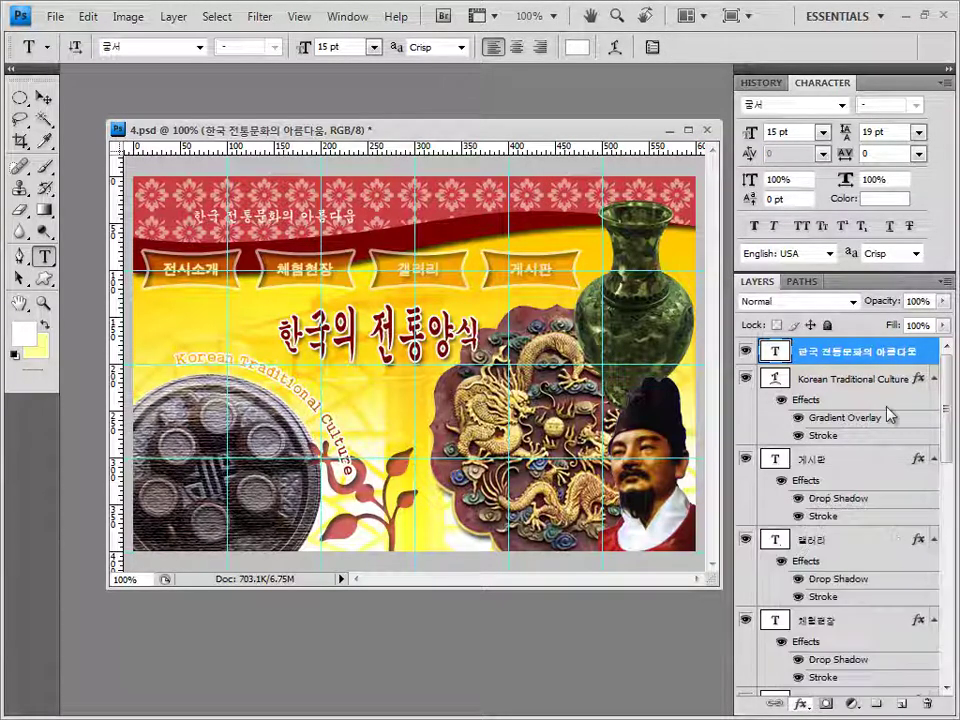
left_click(264, 502)
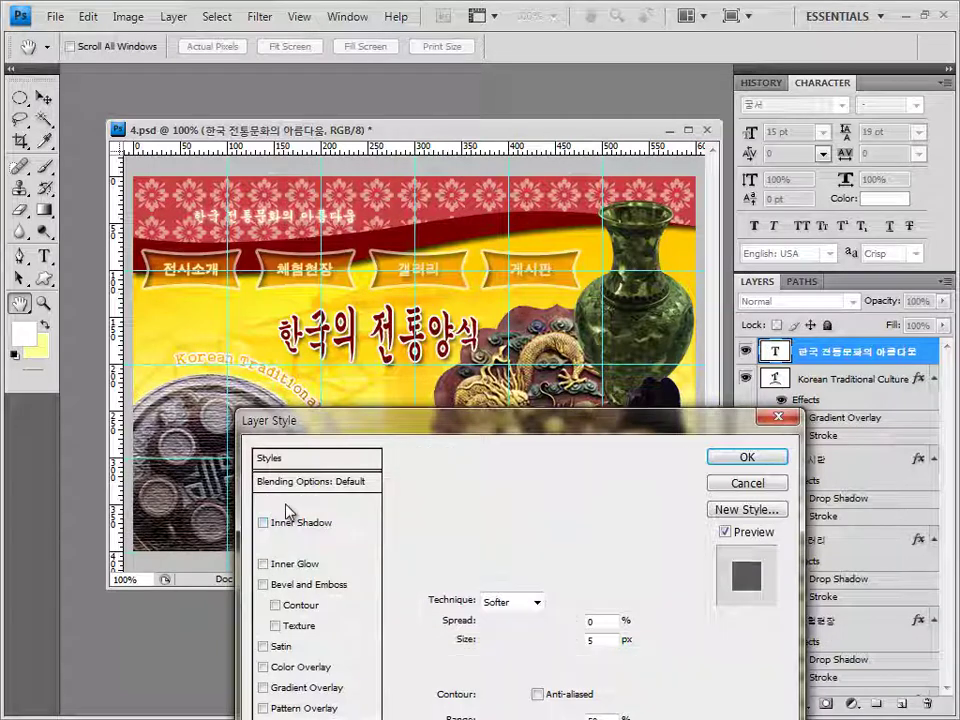
left_click(775, 462)
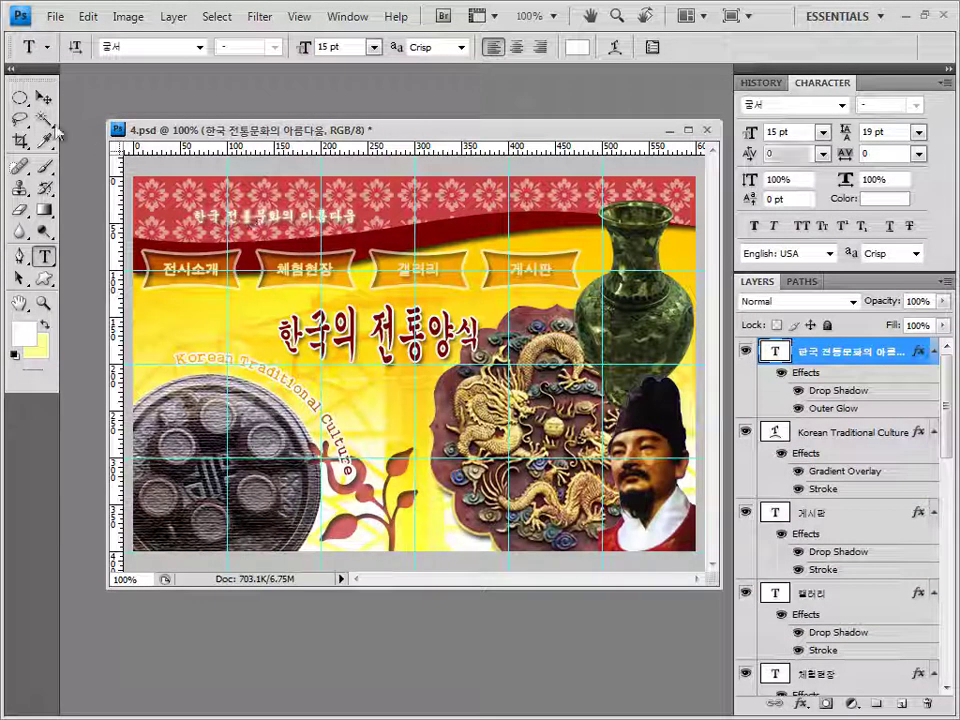
Shift the "한국 전통문화의 아름다움" text slightly up and to the left on the patterned band.
left_click(43, 97)
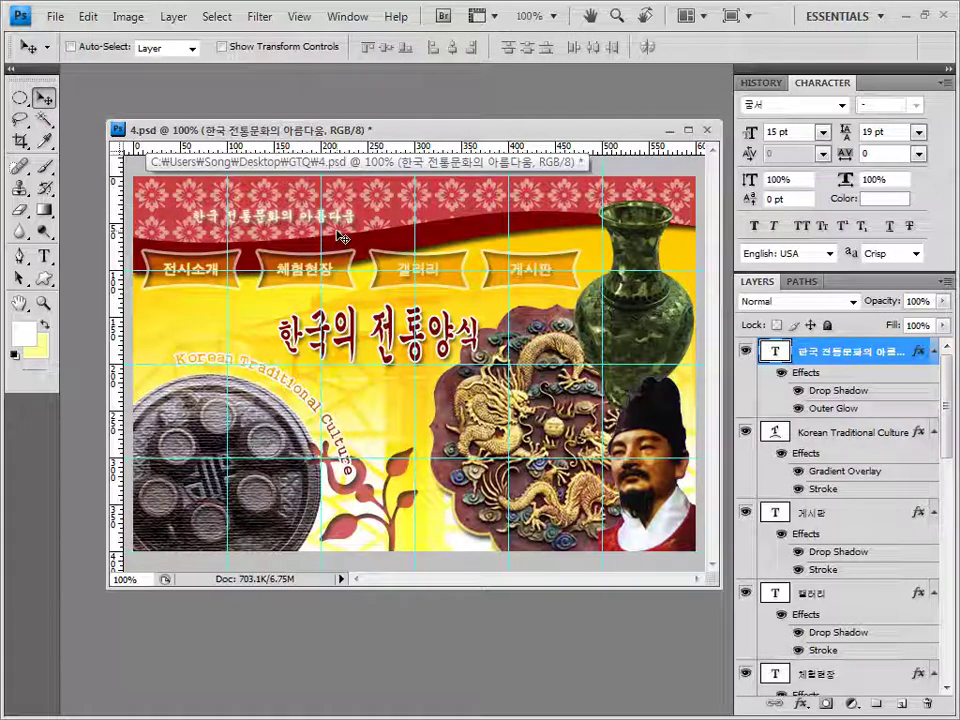
key("shift+Left")
key("shift+Left")
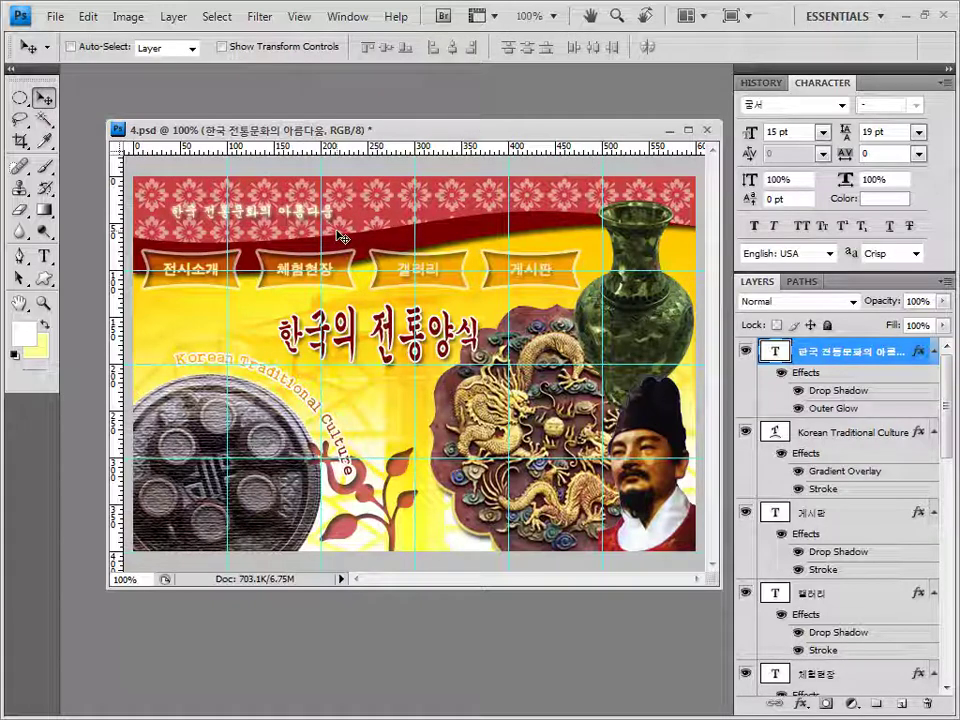
Save 4.psd with Maximize Compatibility enabled and clear all guides from the canvas.
left_click(56, 16)
left_click(72, 248)
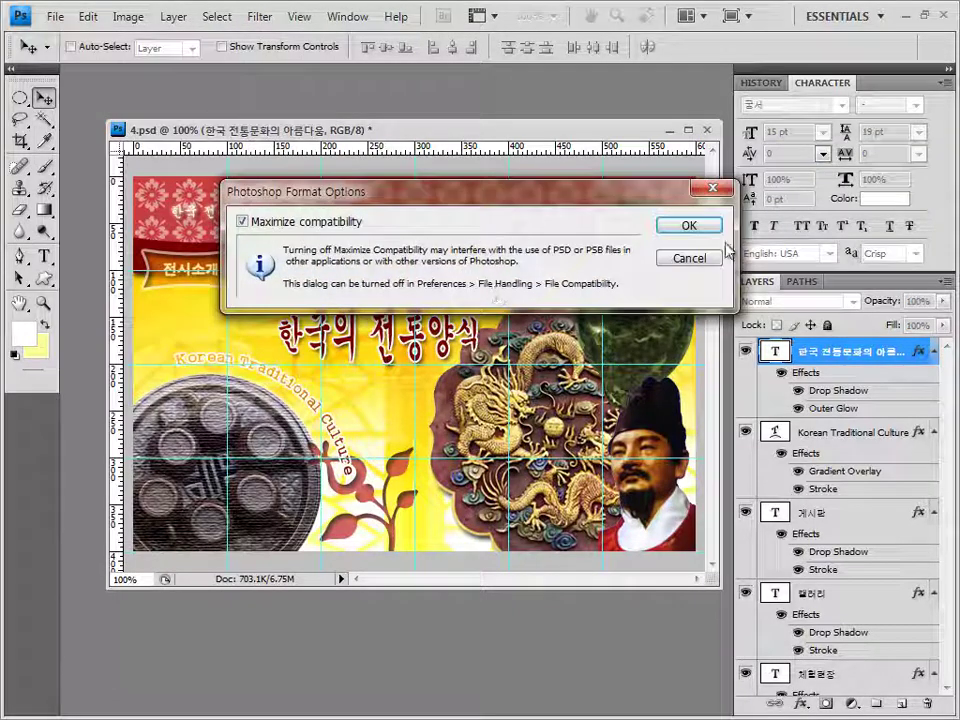
left_click(680, 226)
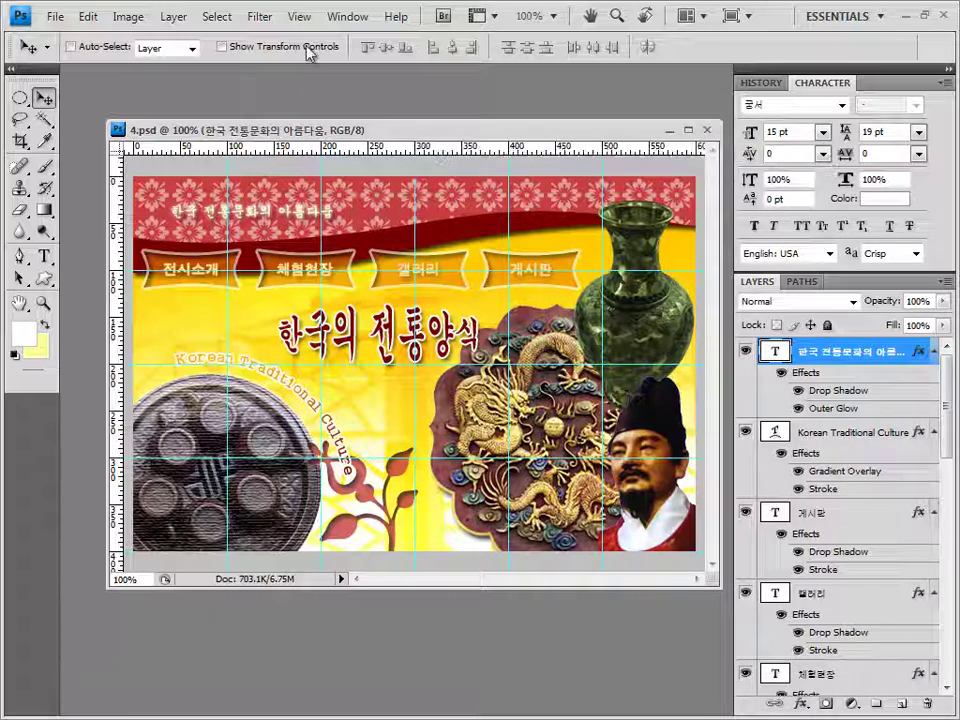
left_click(300, 16)
left_click(355, 409)
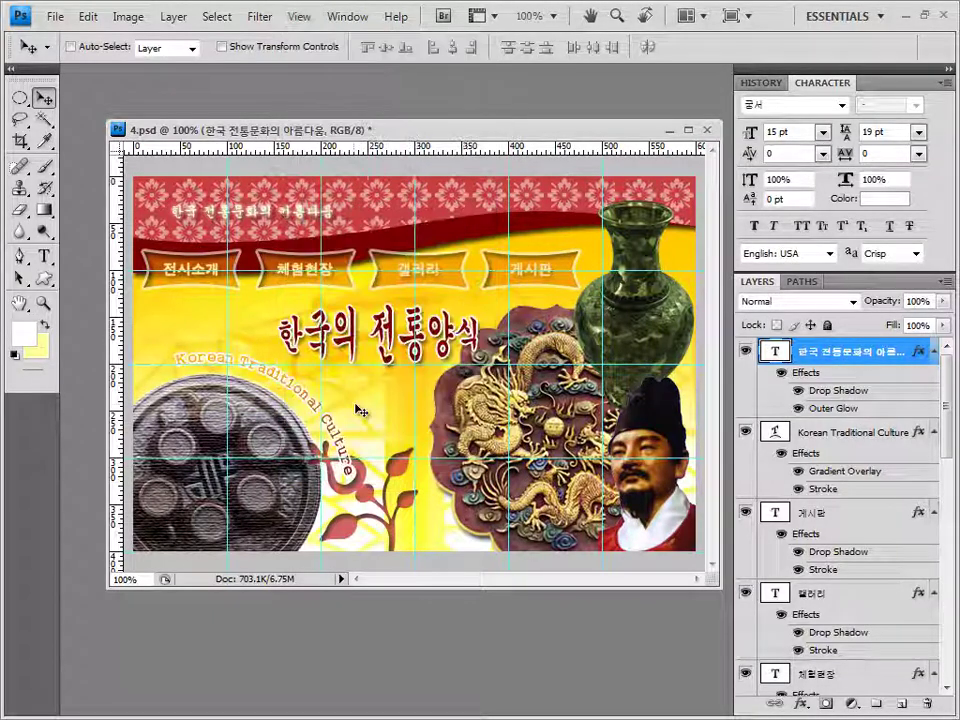
Save a JPEG copy in the GTQ folder at quality 8, named with the examinee number and name followed by -4.
left_click(56, 17)
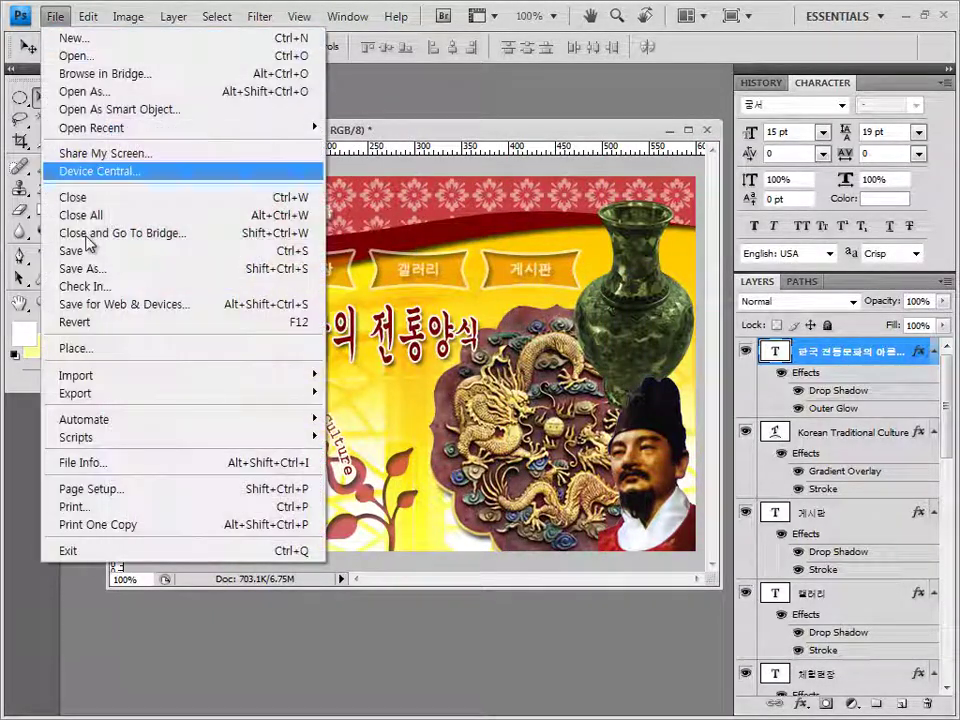
left_click(96, 266)
left_click(432, 416)
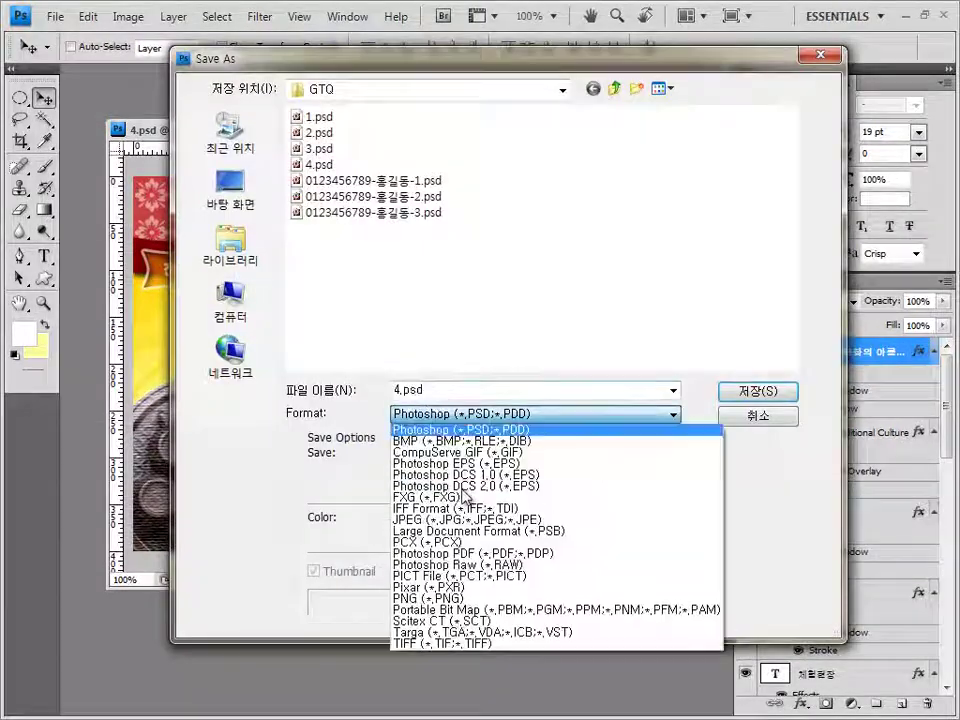
left_click(432, 519)
left_click(427, 150)
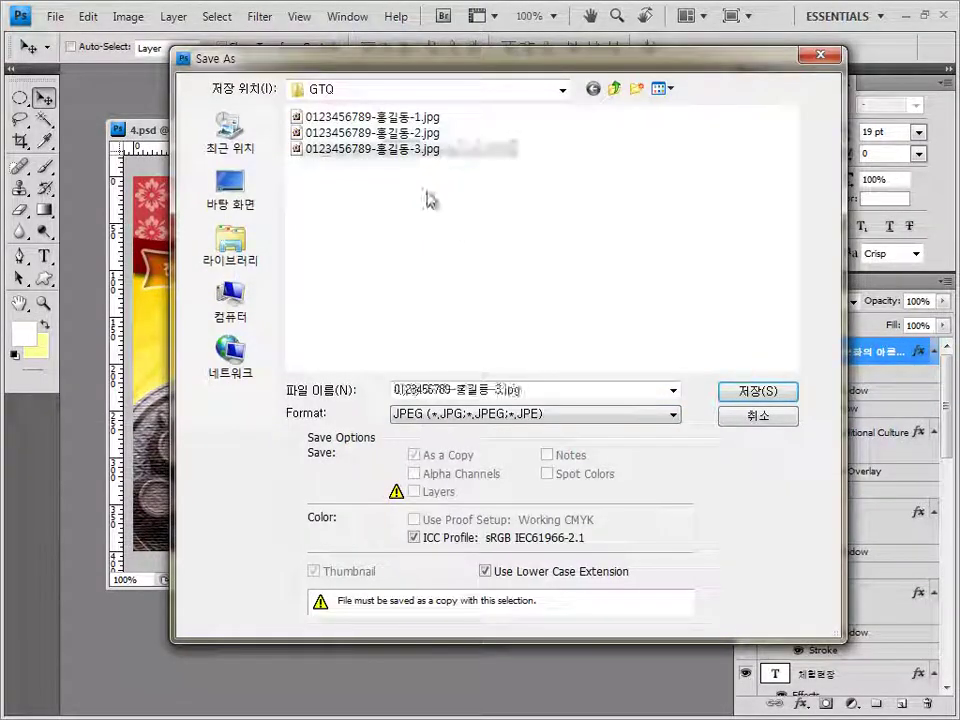
left_click(497, 391)
left_click(499, 392)
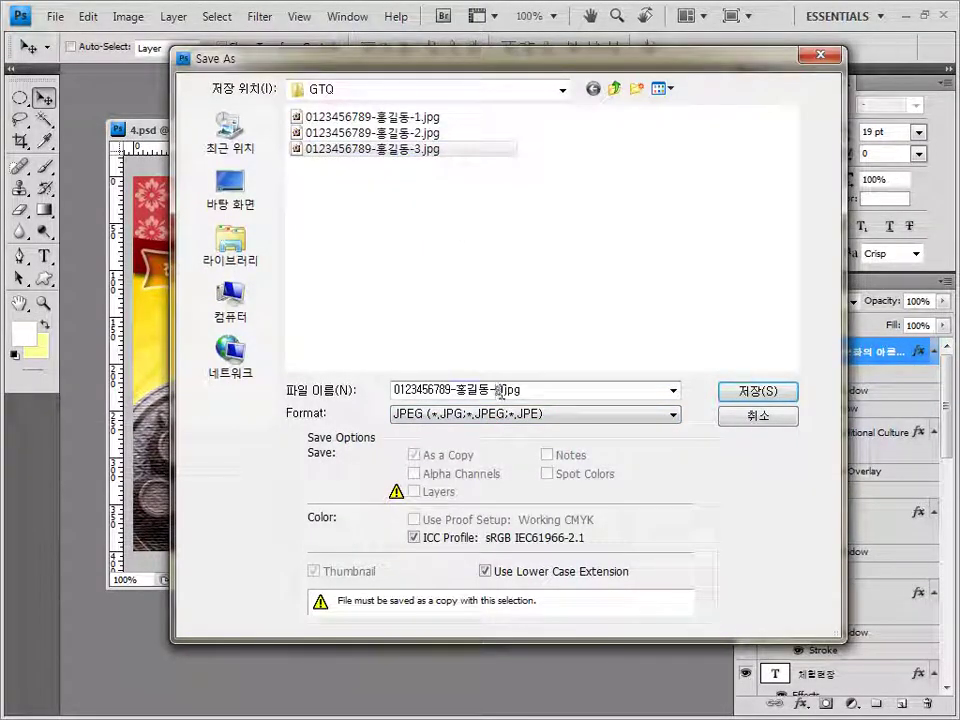
left_click(758, 391)
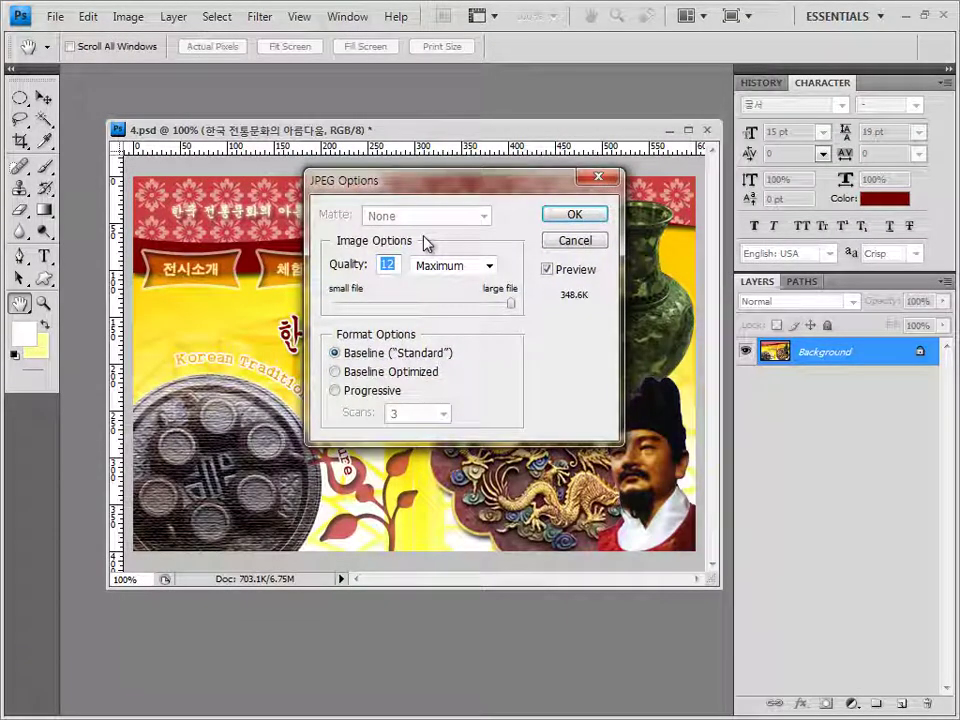
type("8")
key("Return")
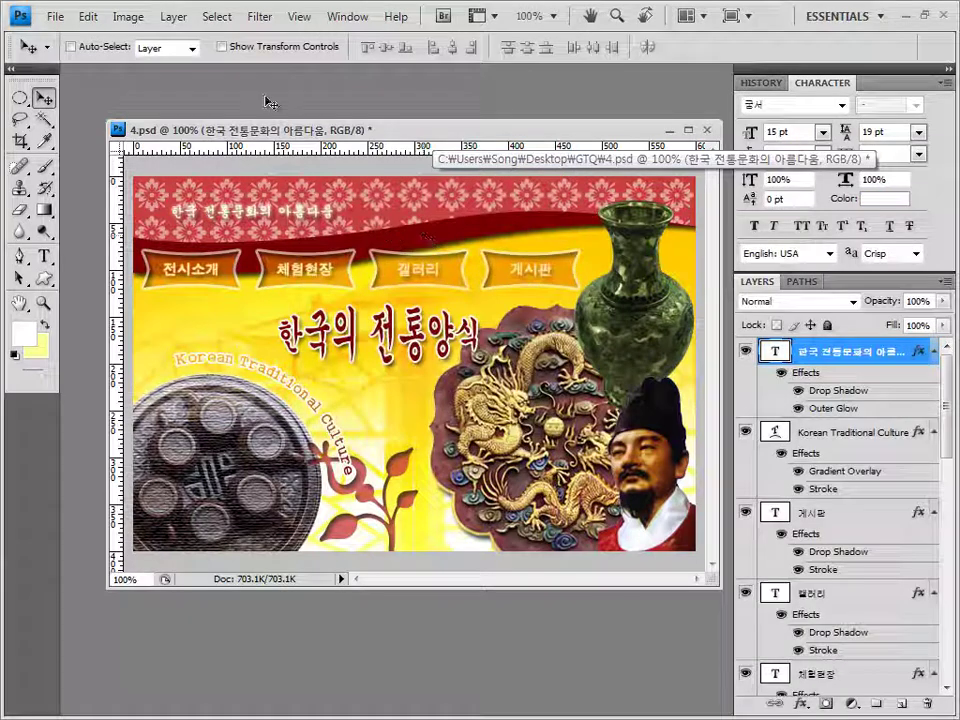
Reduce the image size to 60 × 40 pixels with proportions constrained.
left_click_drag(238, 134, 215, 127)
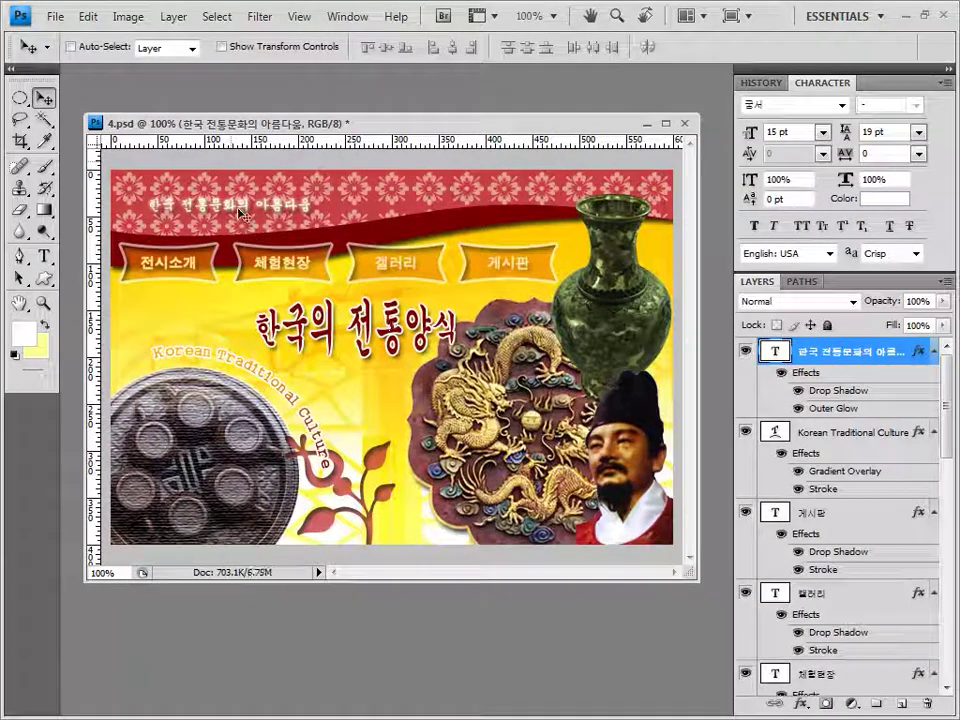
left_click(129, 18)
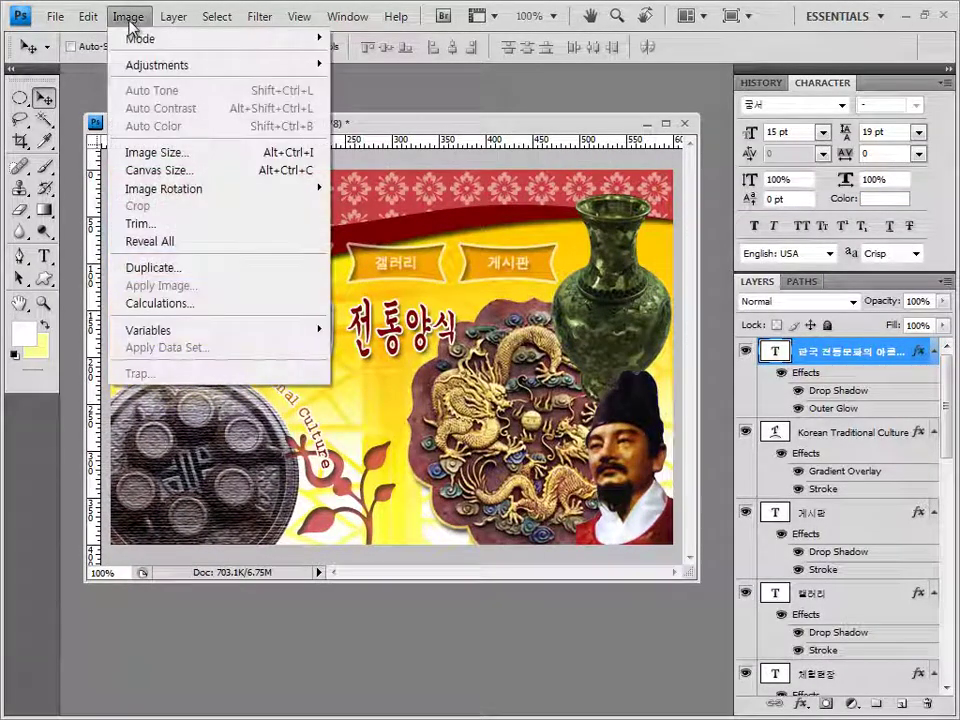
left_click(158, 152)
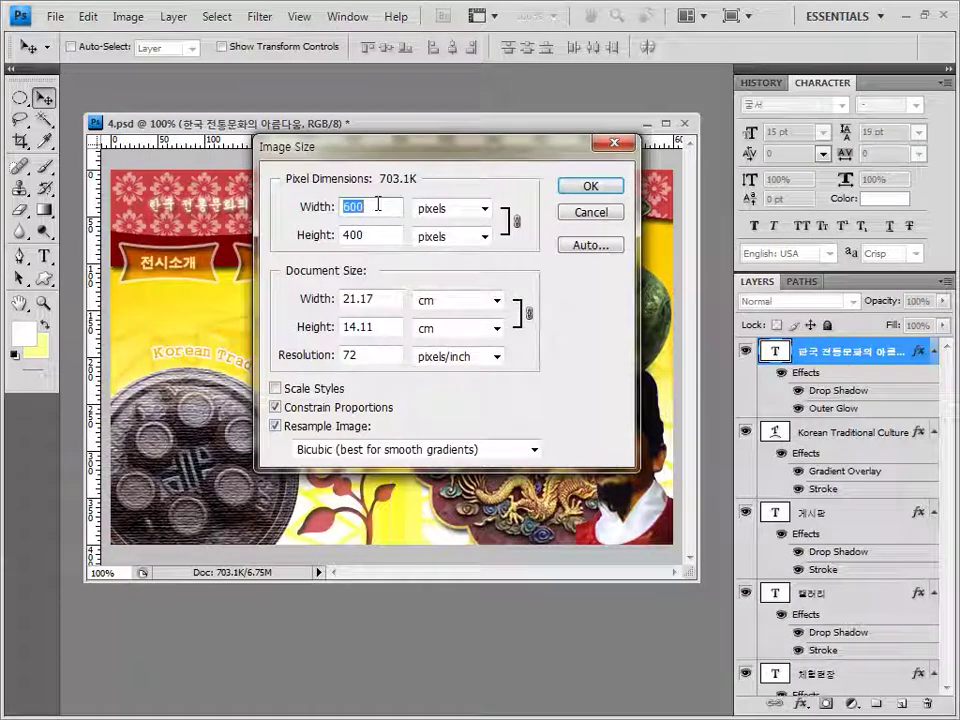
type("60")
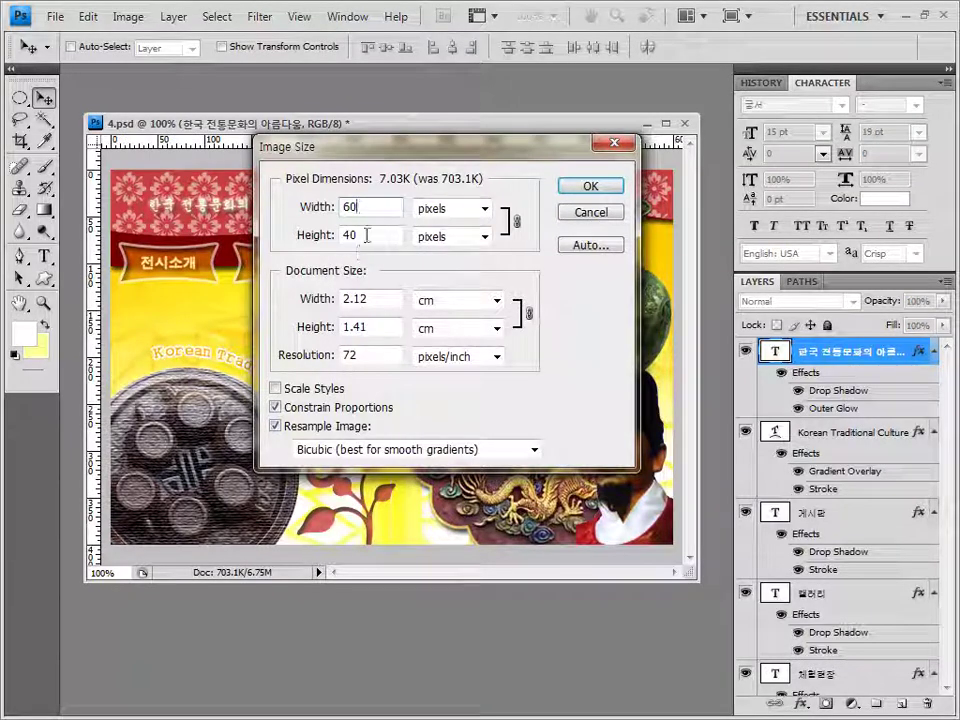
left_click(590, 189)
Save the reduced image as a PSD named with the examinee number and name followed by -4, and close the document.
left_click(56, 16)
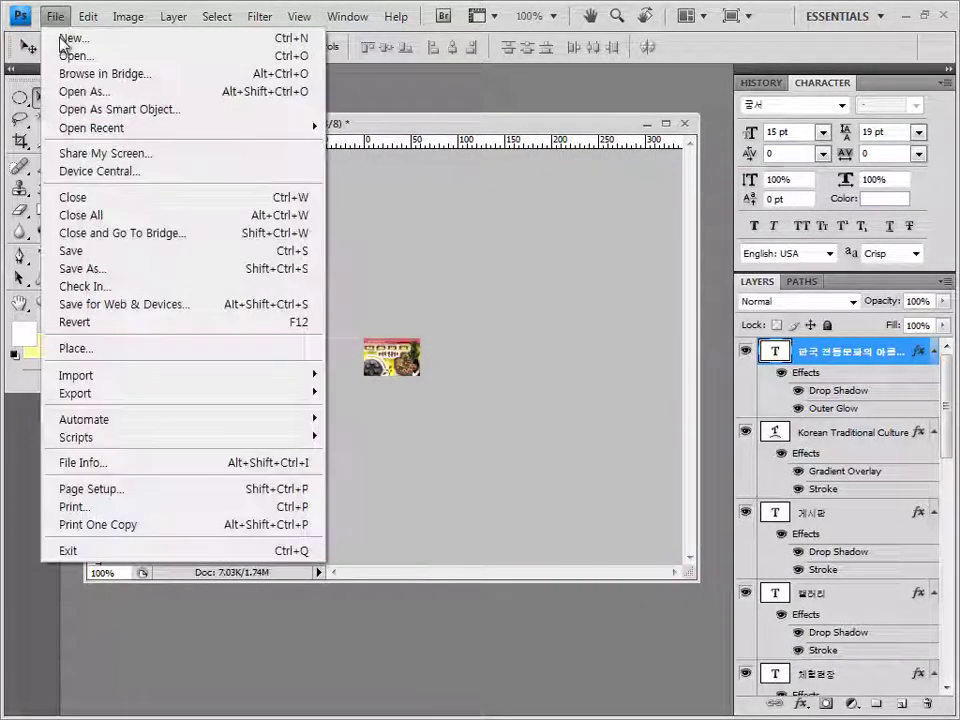
left_click(94, 268)
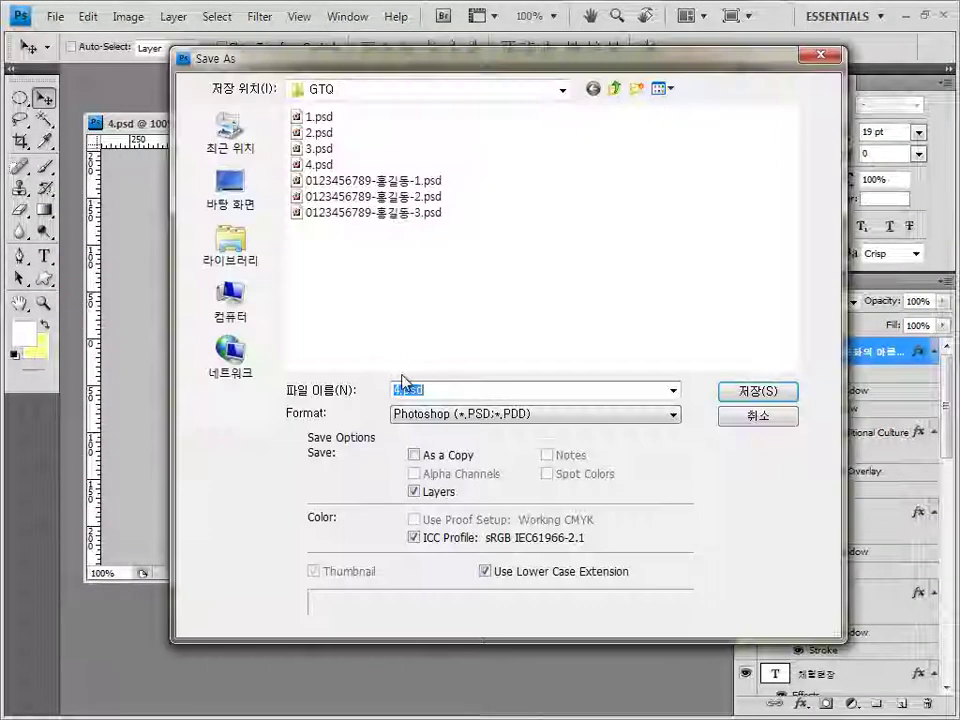
left_click(431, 213)
left_click(491, 394)
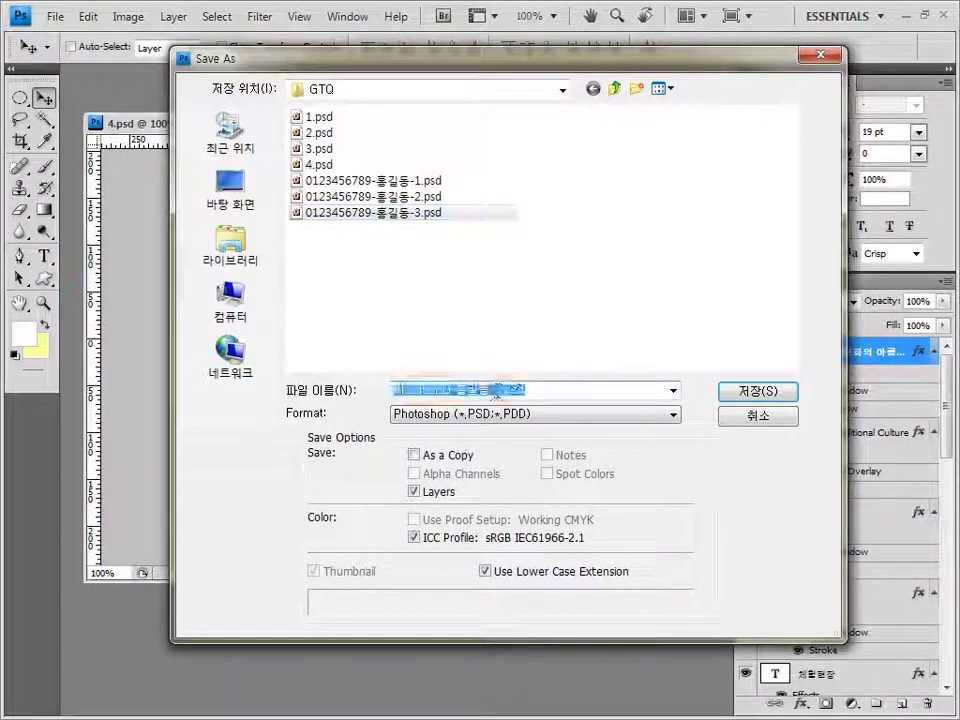
left_click(498, 391)
type("4")
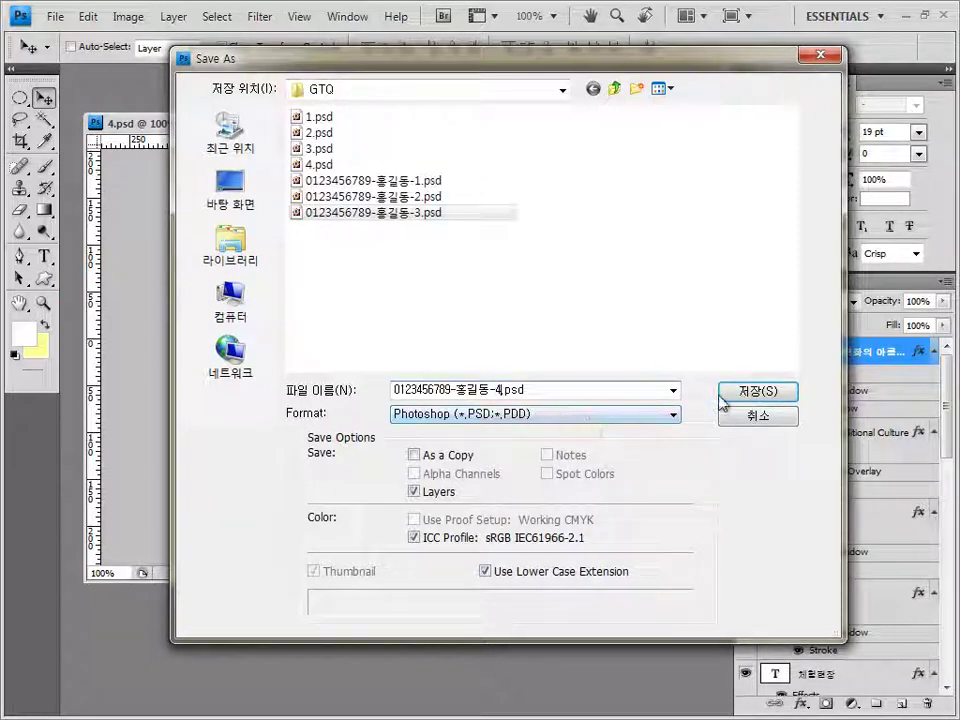
left_click(757, 391)
left_click(689, 225)
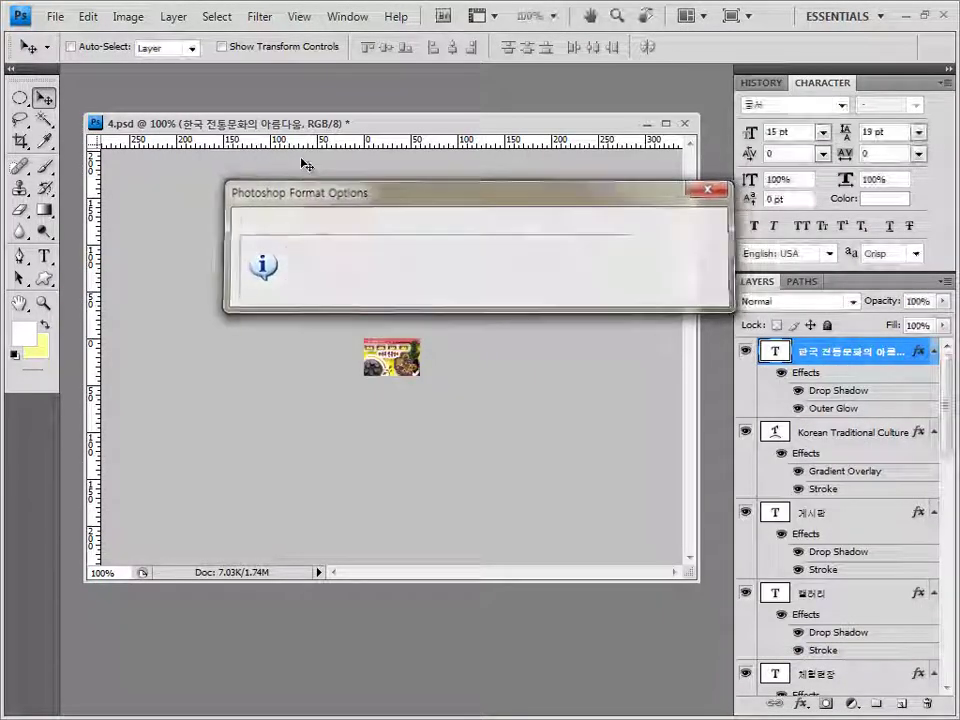
left_click(684, 123)
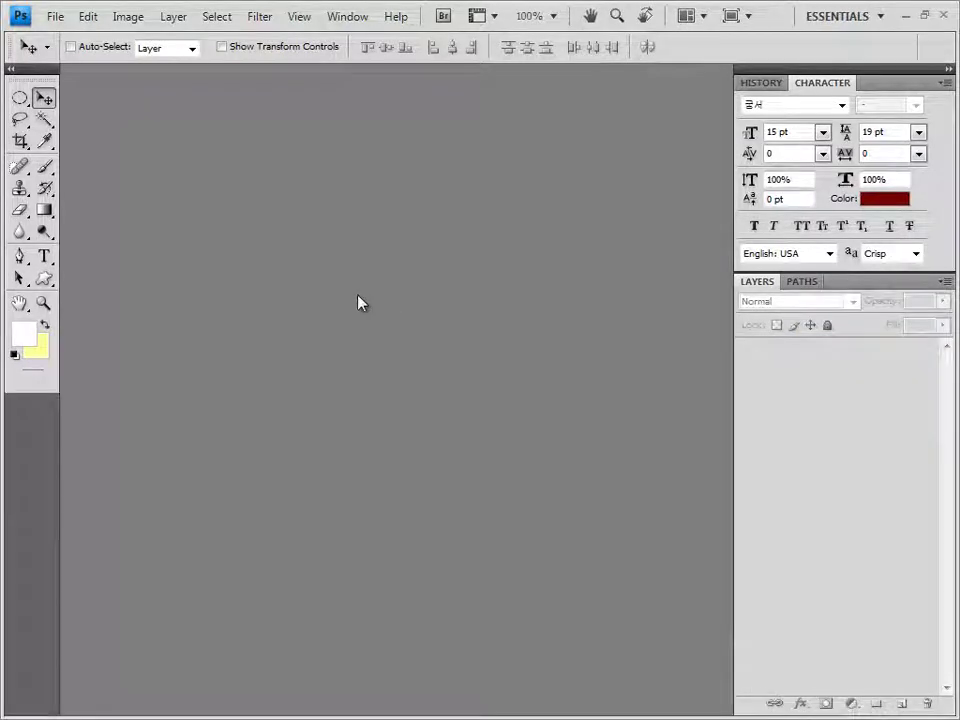
Check the GTQ folder for the JPG and PSD submission files and the working files 1.psd to 4.psd without opening any.
double_click(408, 342)
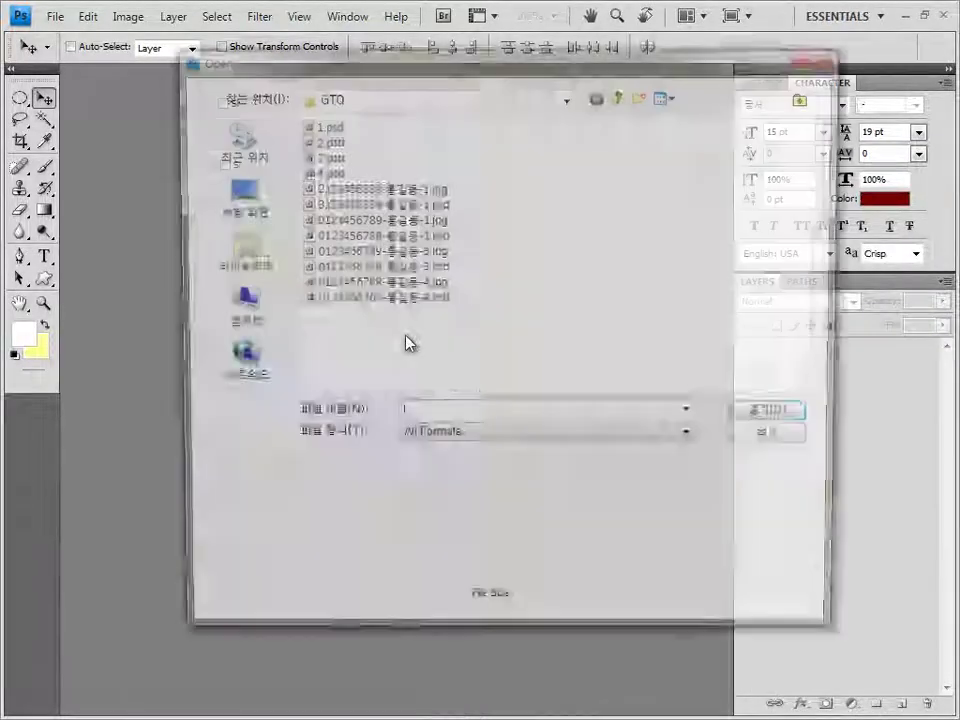
left_click_drag(481, 355, 375, 185)
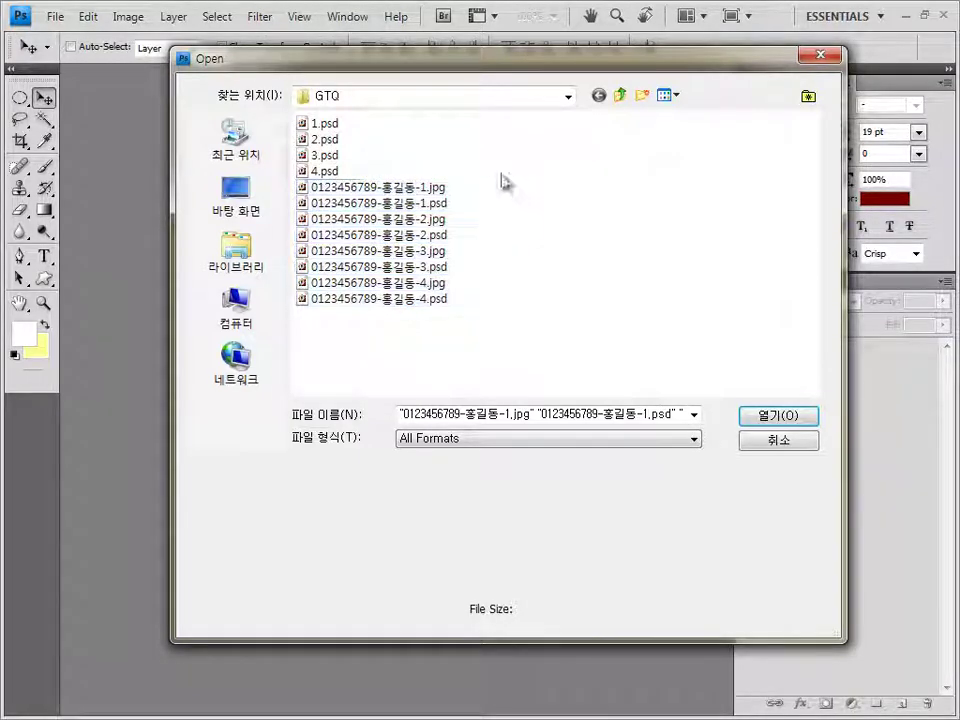
left_click_drag(590, 172, 268, 117)
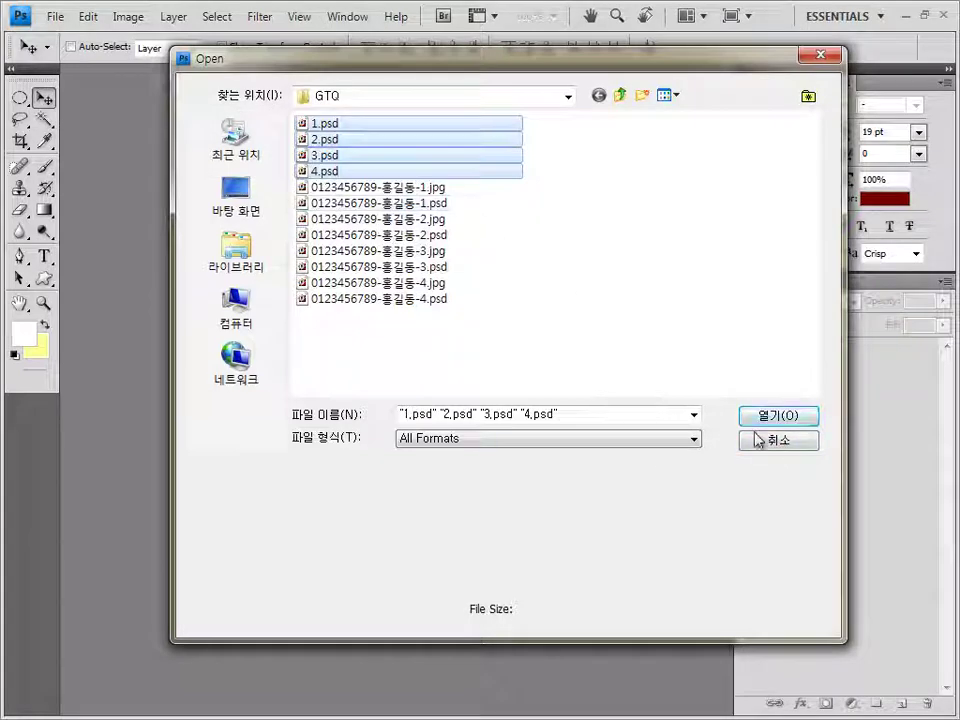
left_click(784, 443)
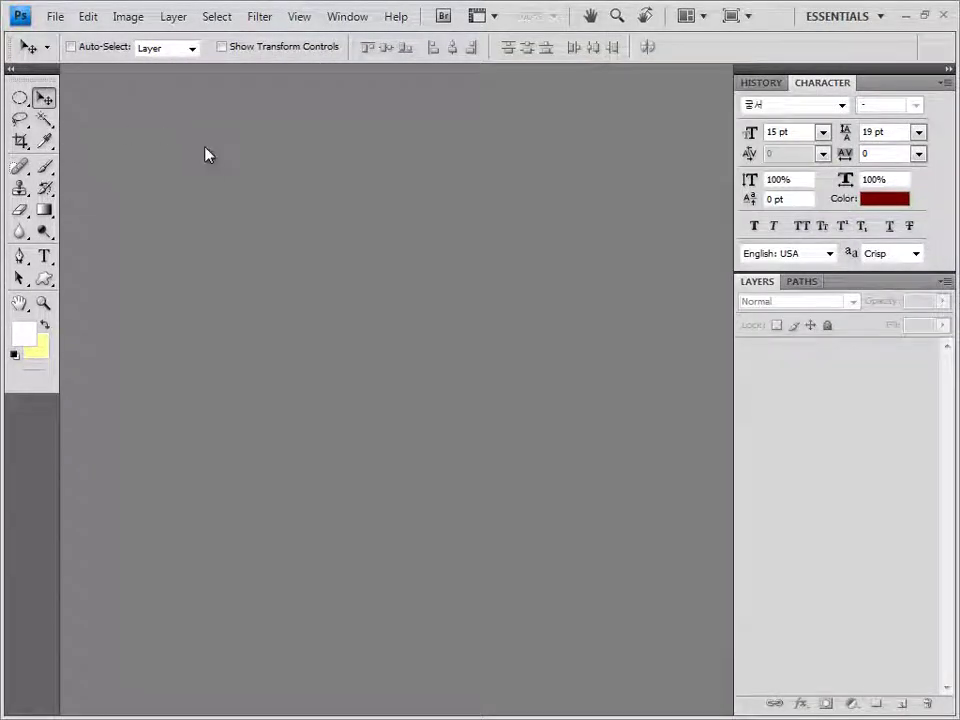